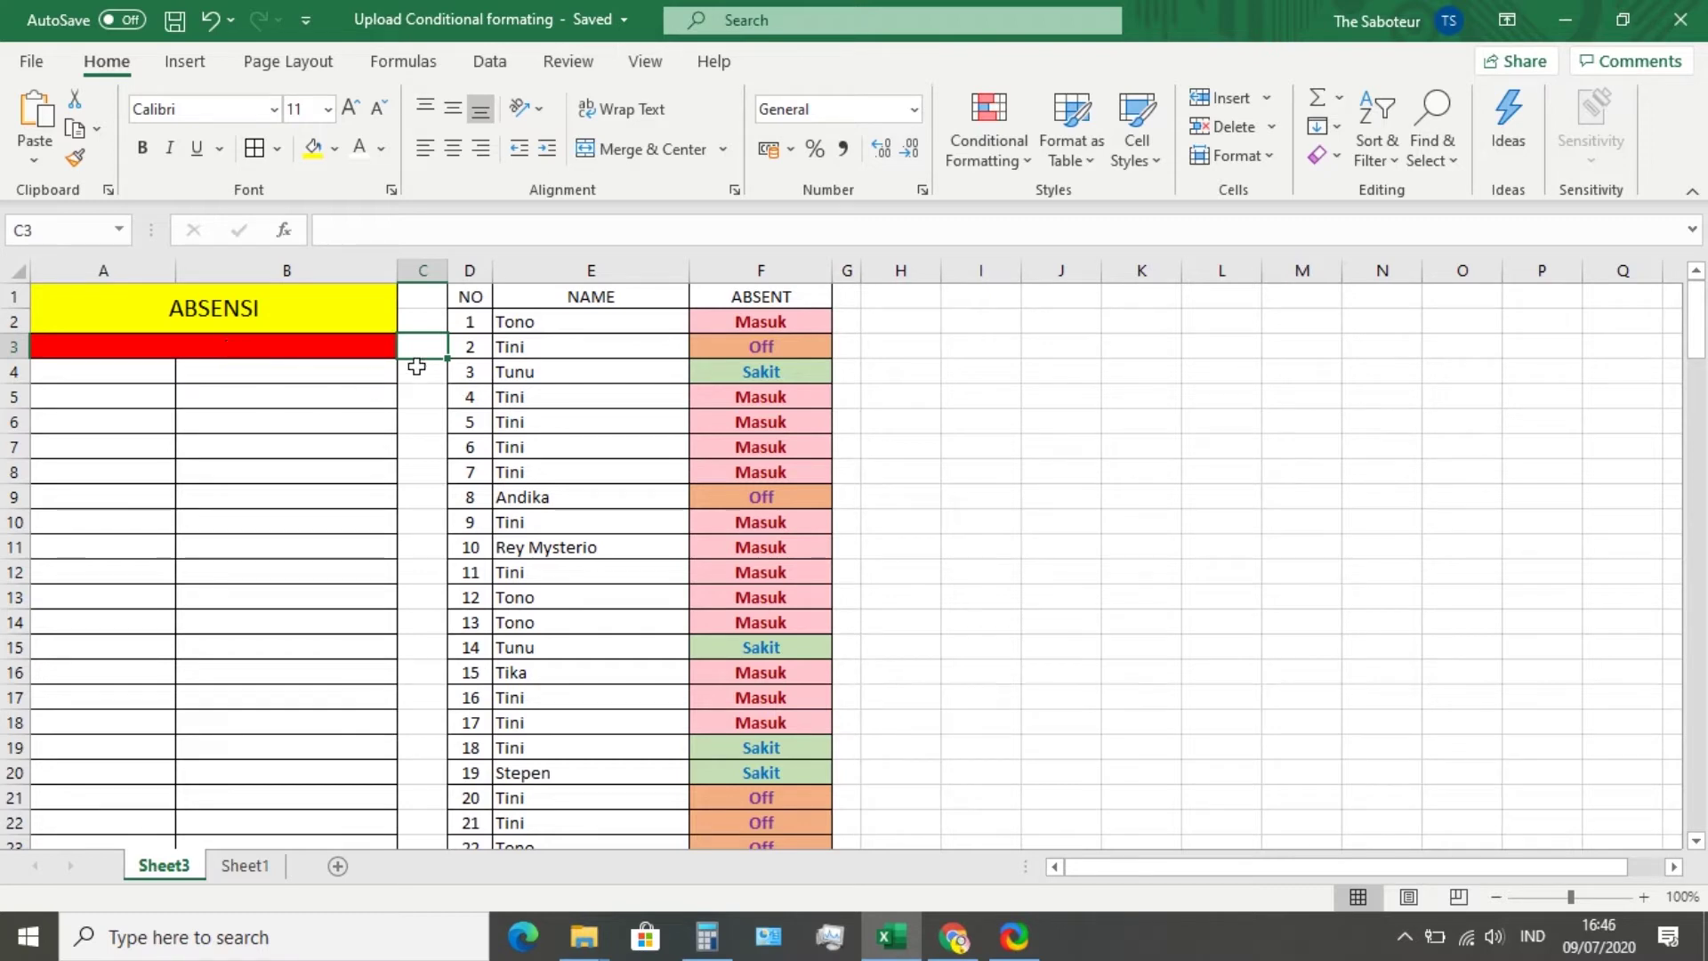
Examine the NAME and ABSENT columns of the attendance list down to row 151, and the merged status cell A3
scroll(547, 426, down, 3)
scroll(552, 418, up, 3)
drag(525, 318, 542, 750)
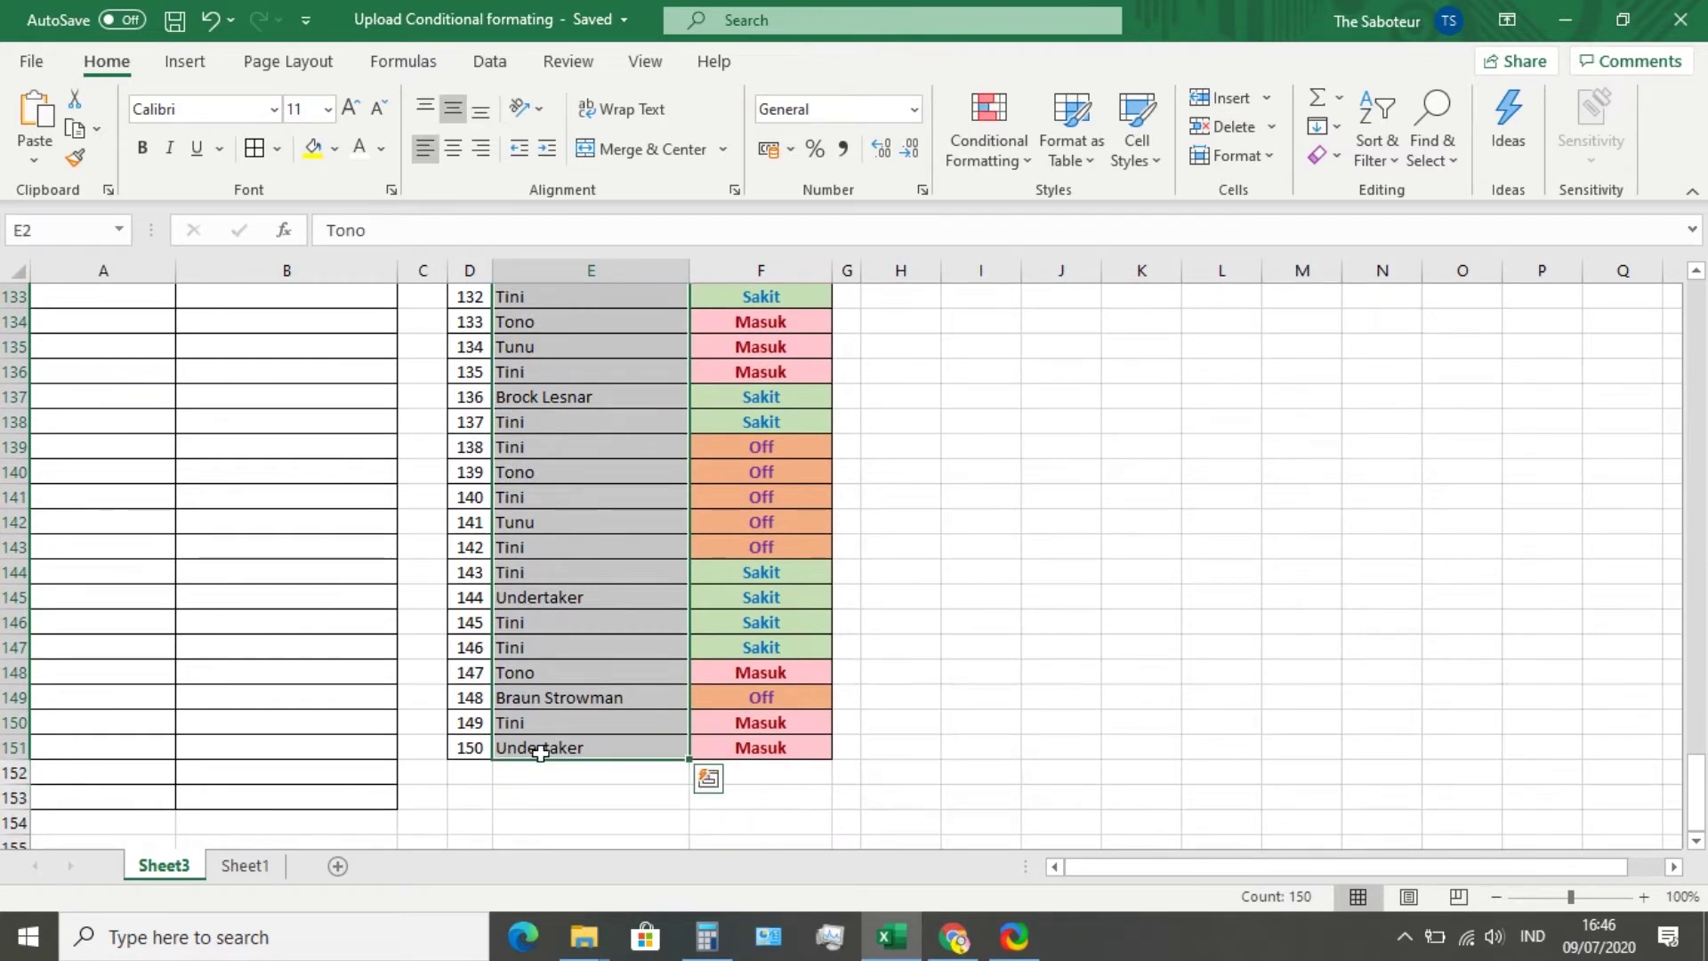
scroll(634, 524, up, 14)
scroll(635, 525, up, 20)
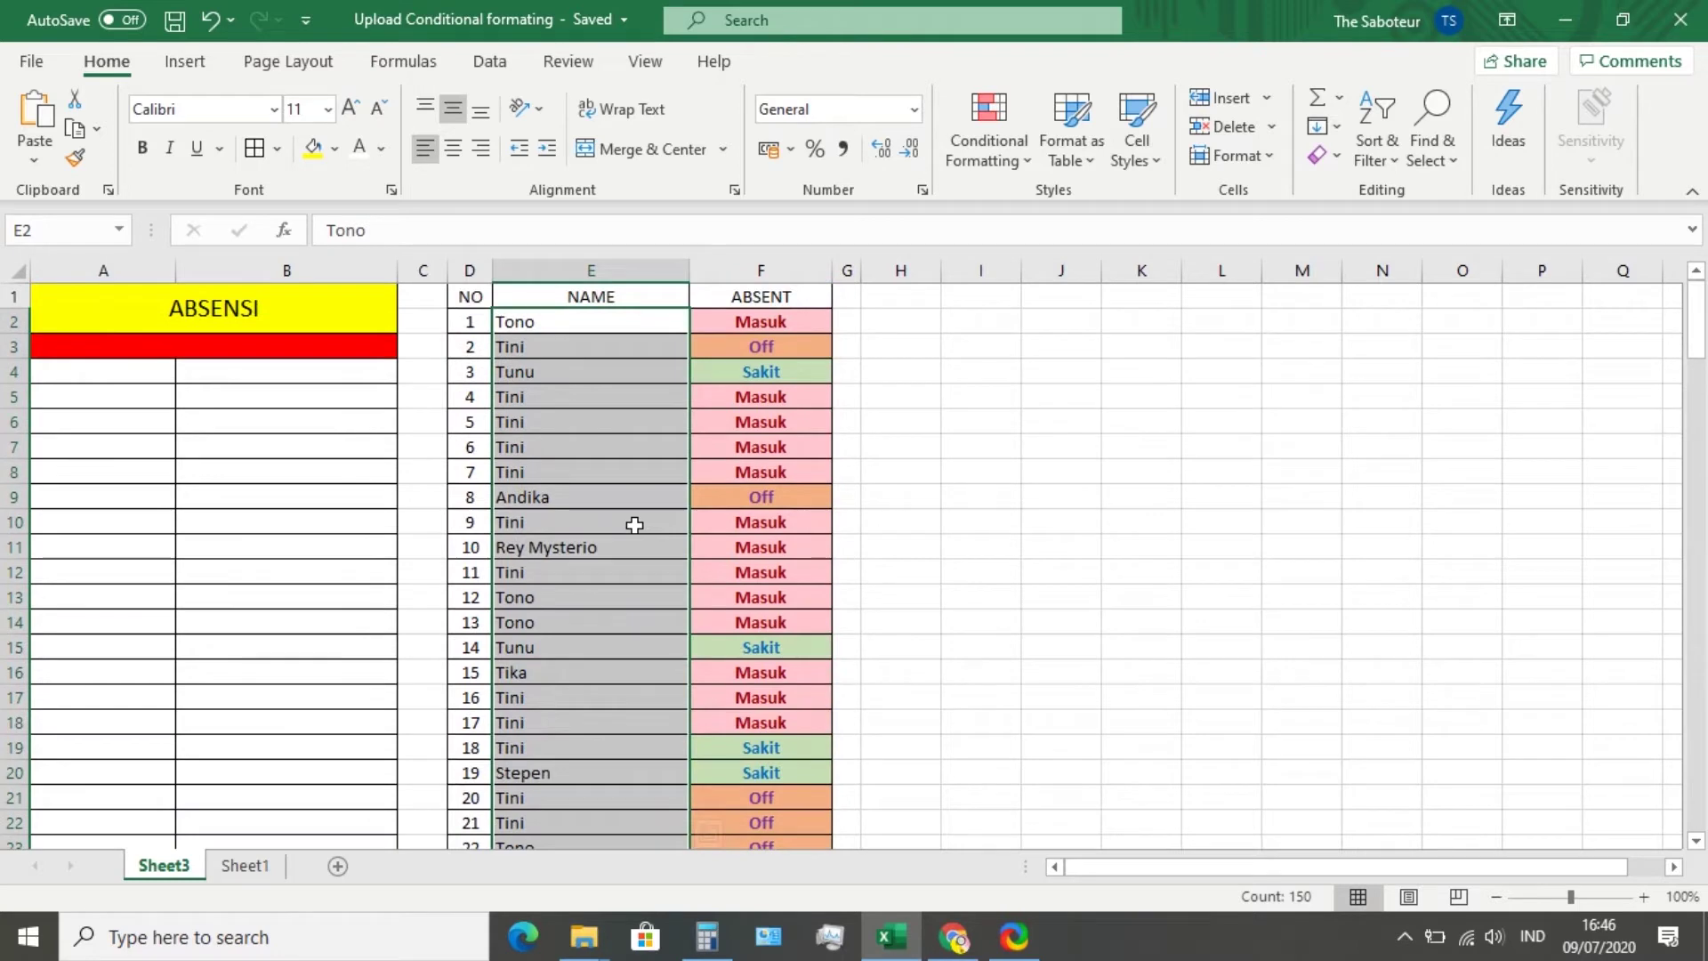
drag(747, 316, 781, 192)
drag(781, 272, 781, 276)
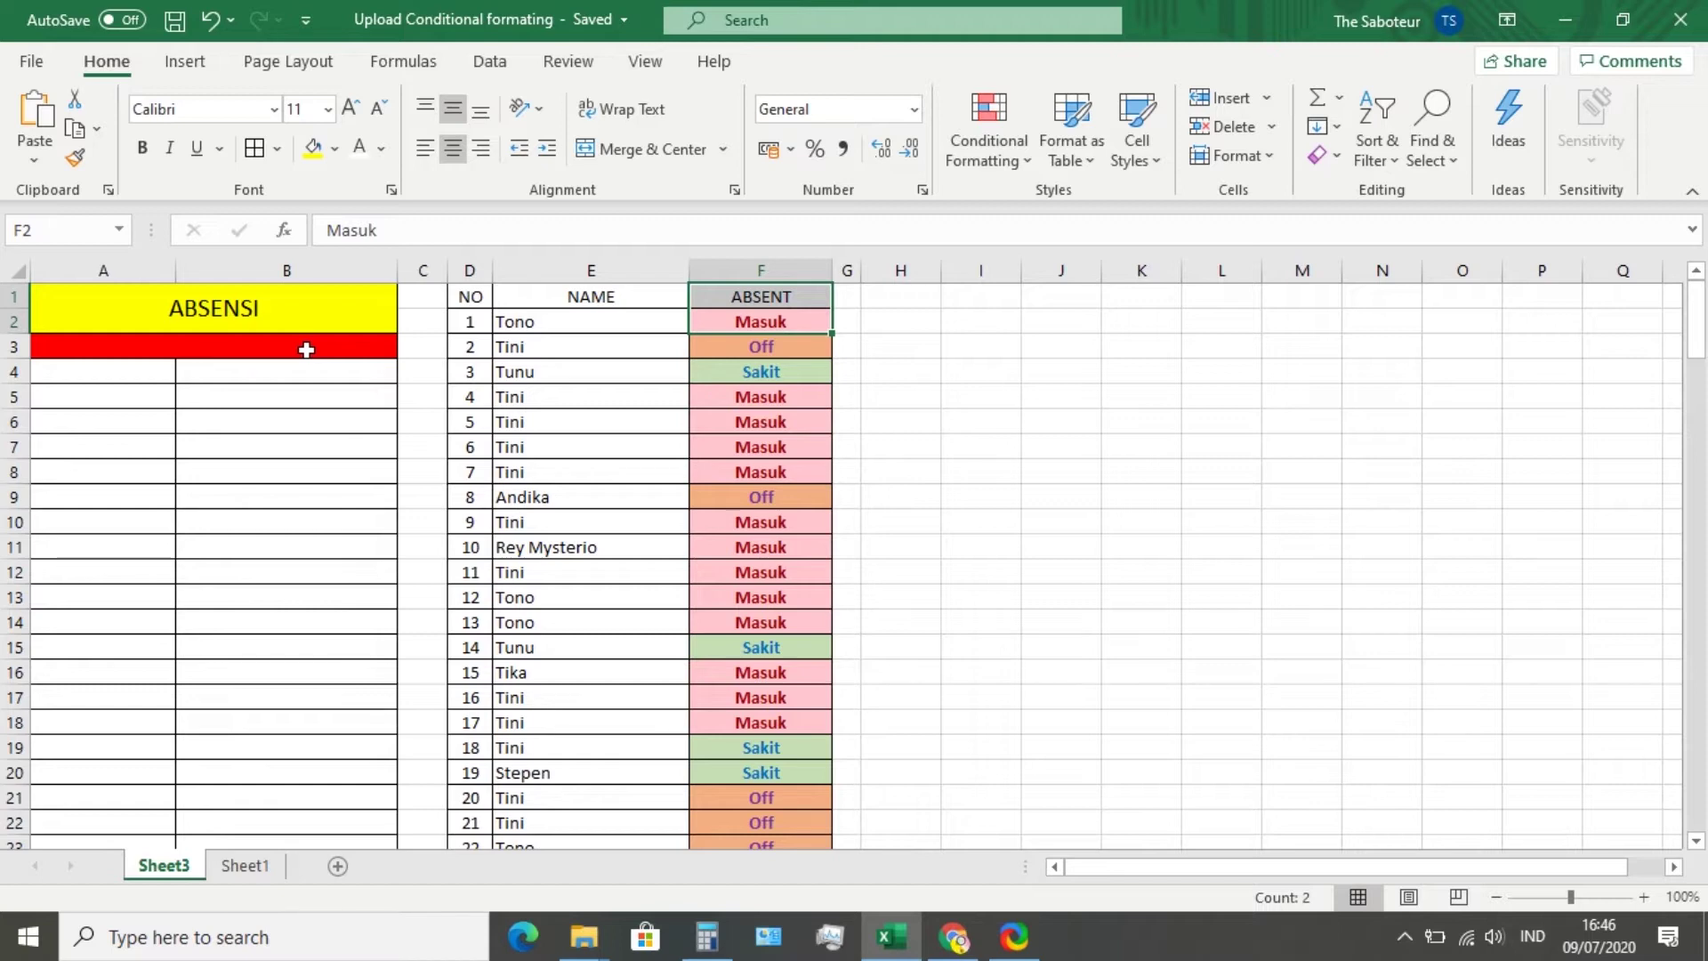
click(317, 347)
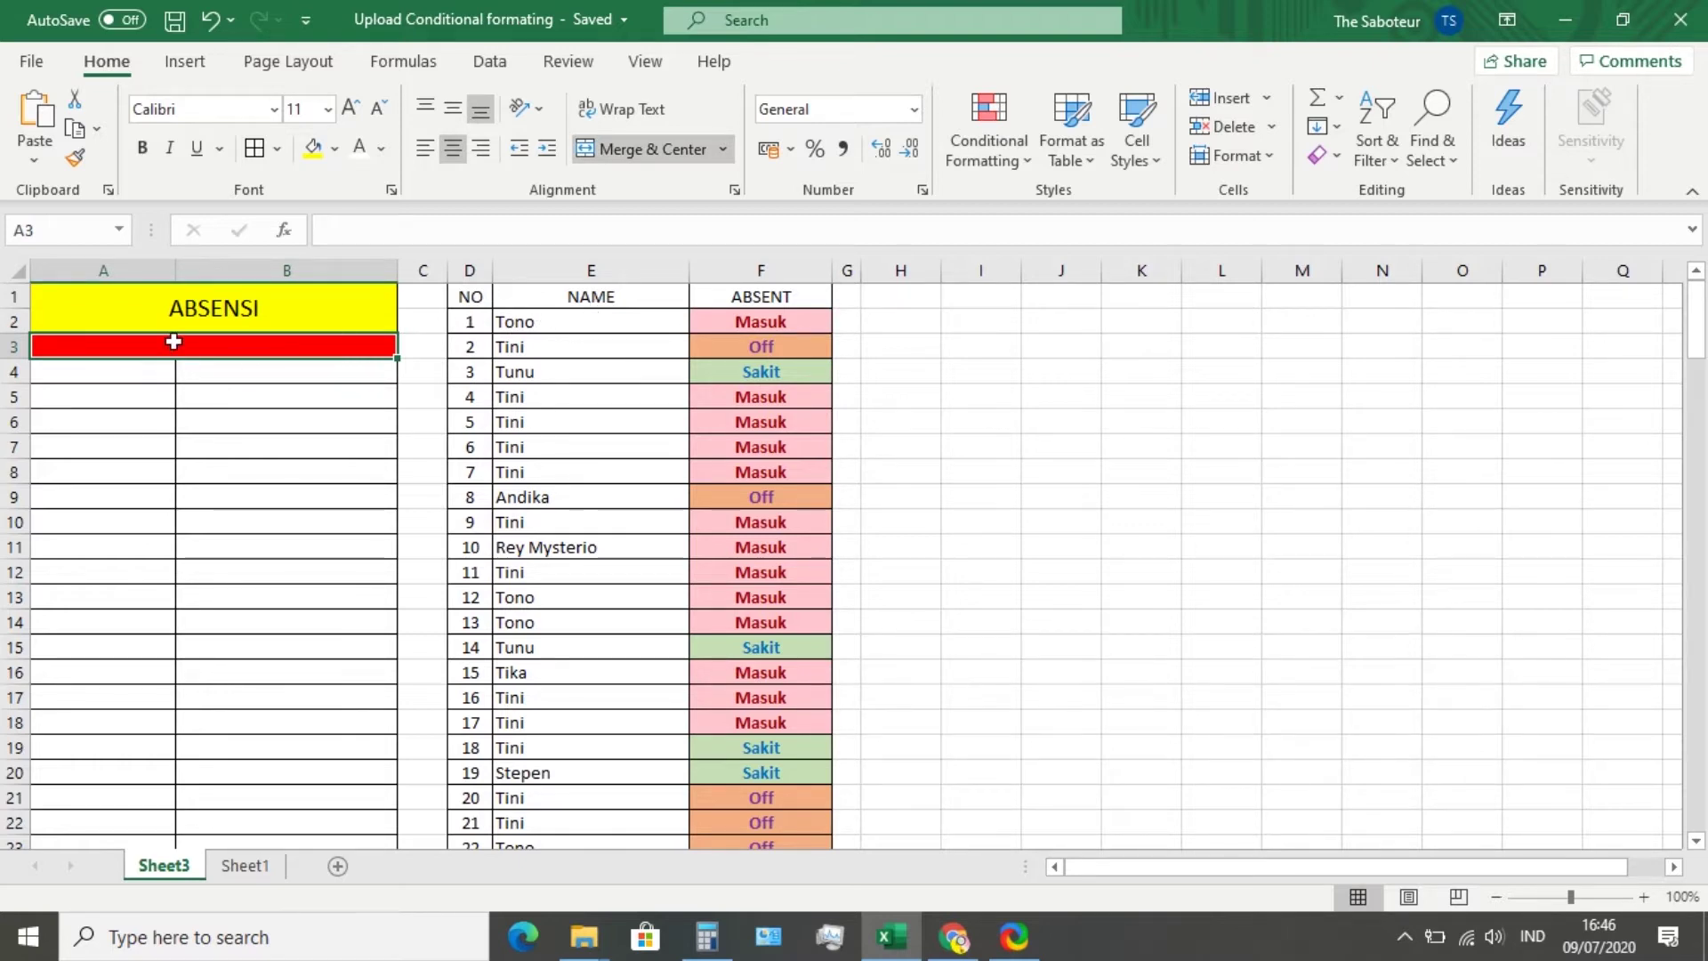
click(534, 342)
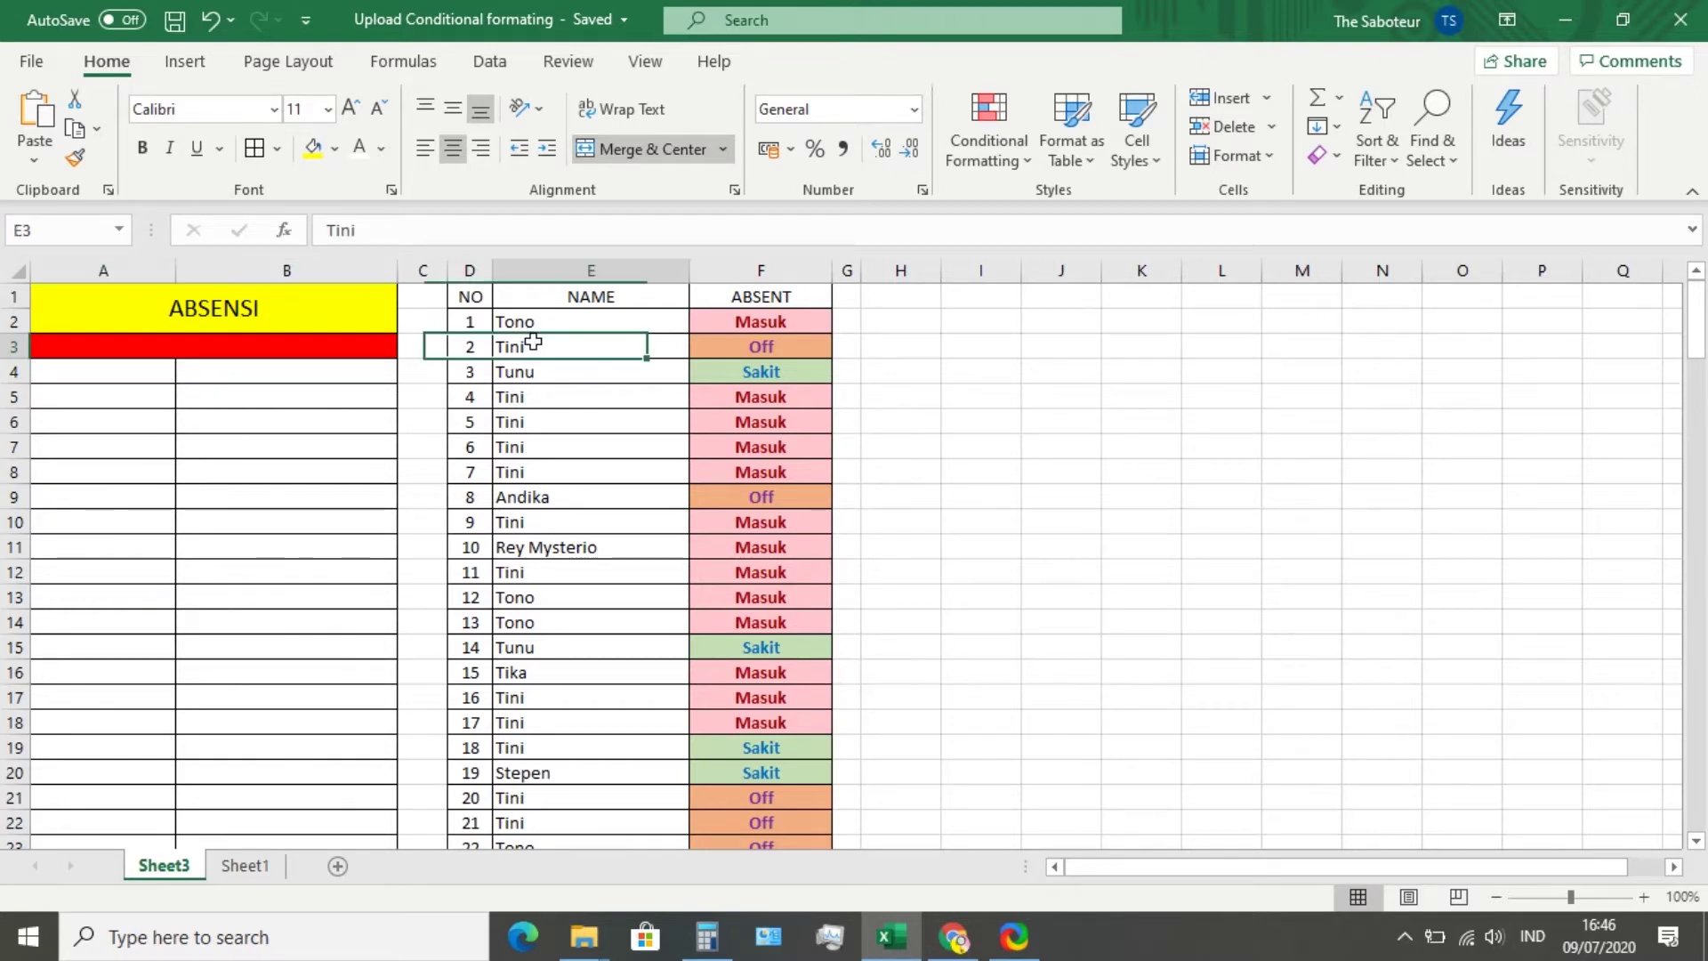
Look through the NAME column from E2 downward for names that occur more than once
drag(534, 320, 538, 673)
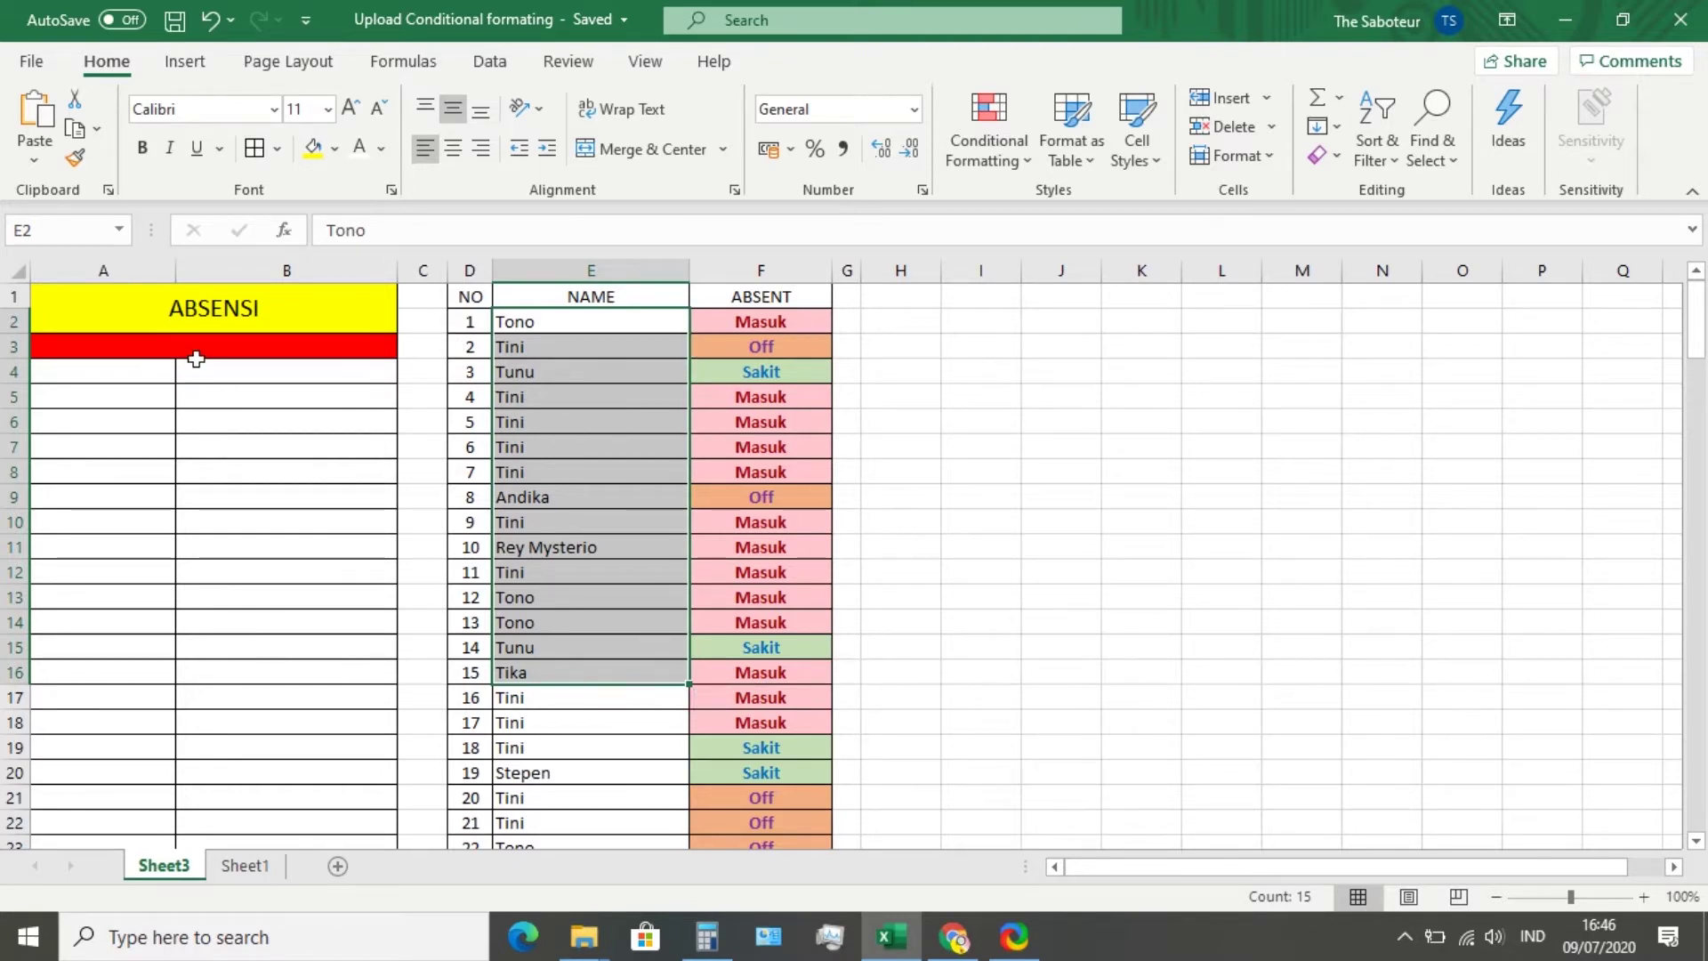
drag(546, 330, 546, 663)
scroll(540, 698, down, 1)
scroll(523, 756, down, 2)
scroll(525, 765, down, 1)
drag(541, 556, 540, 826)
scroll(542, 827, down, 4)
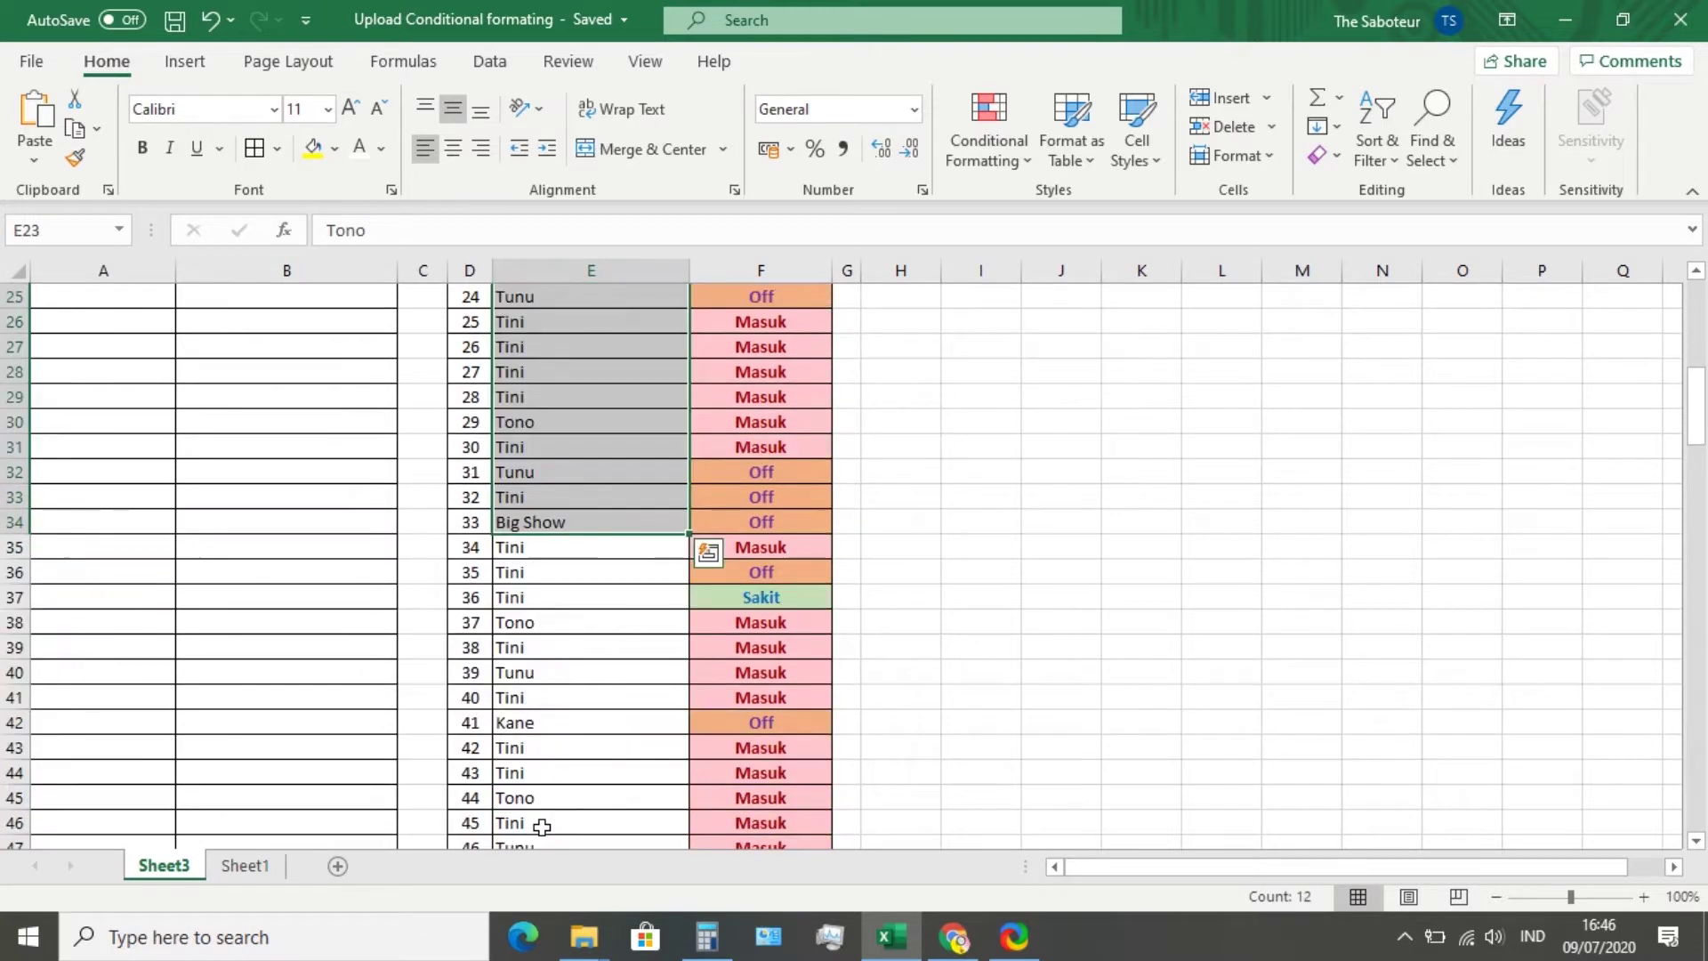
scroll(539, 815, down, 5)
scroll(538, 812, up, 13)
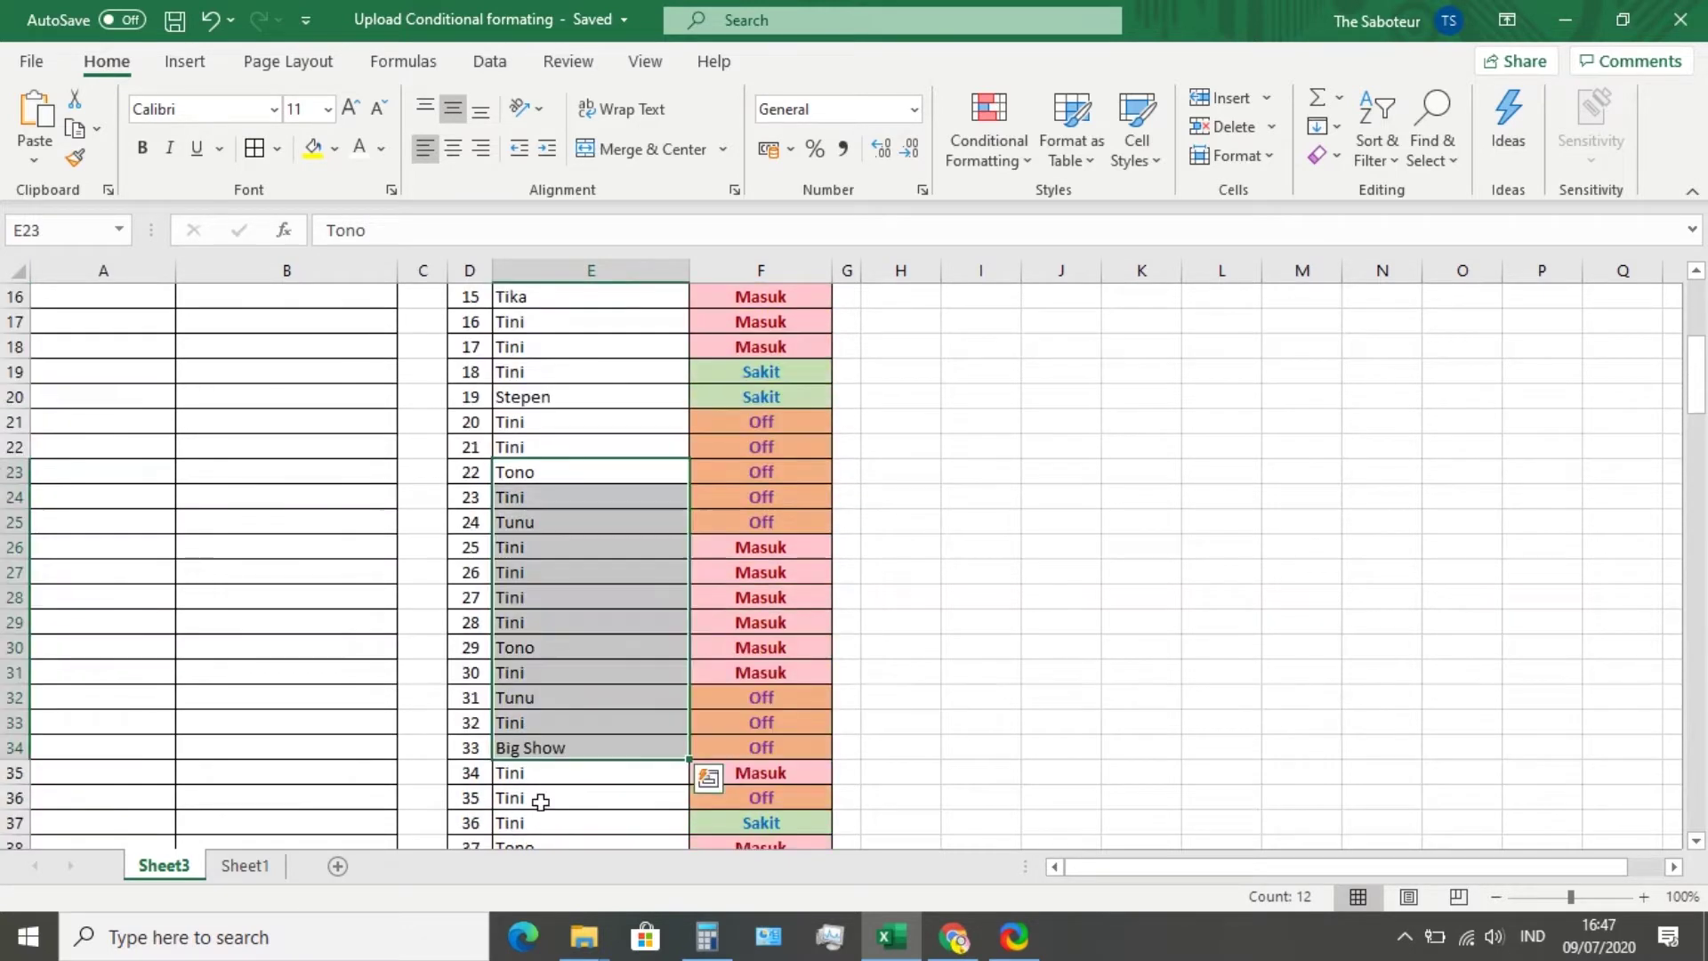
drag(521, 346, 532, 469)
click(540, 317)
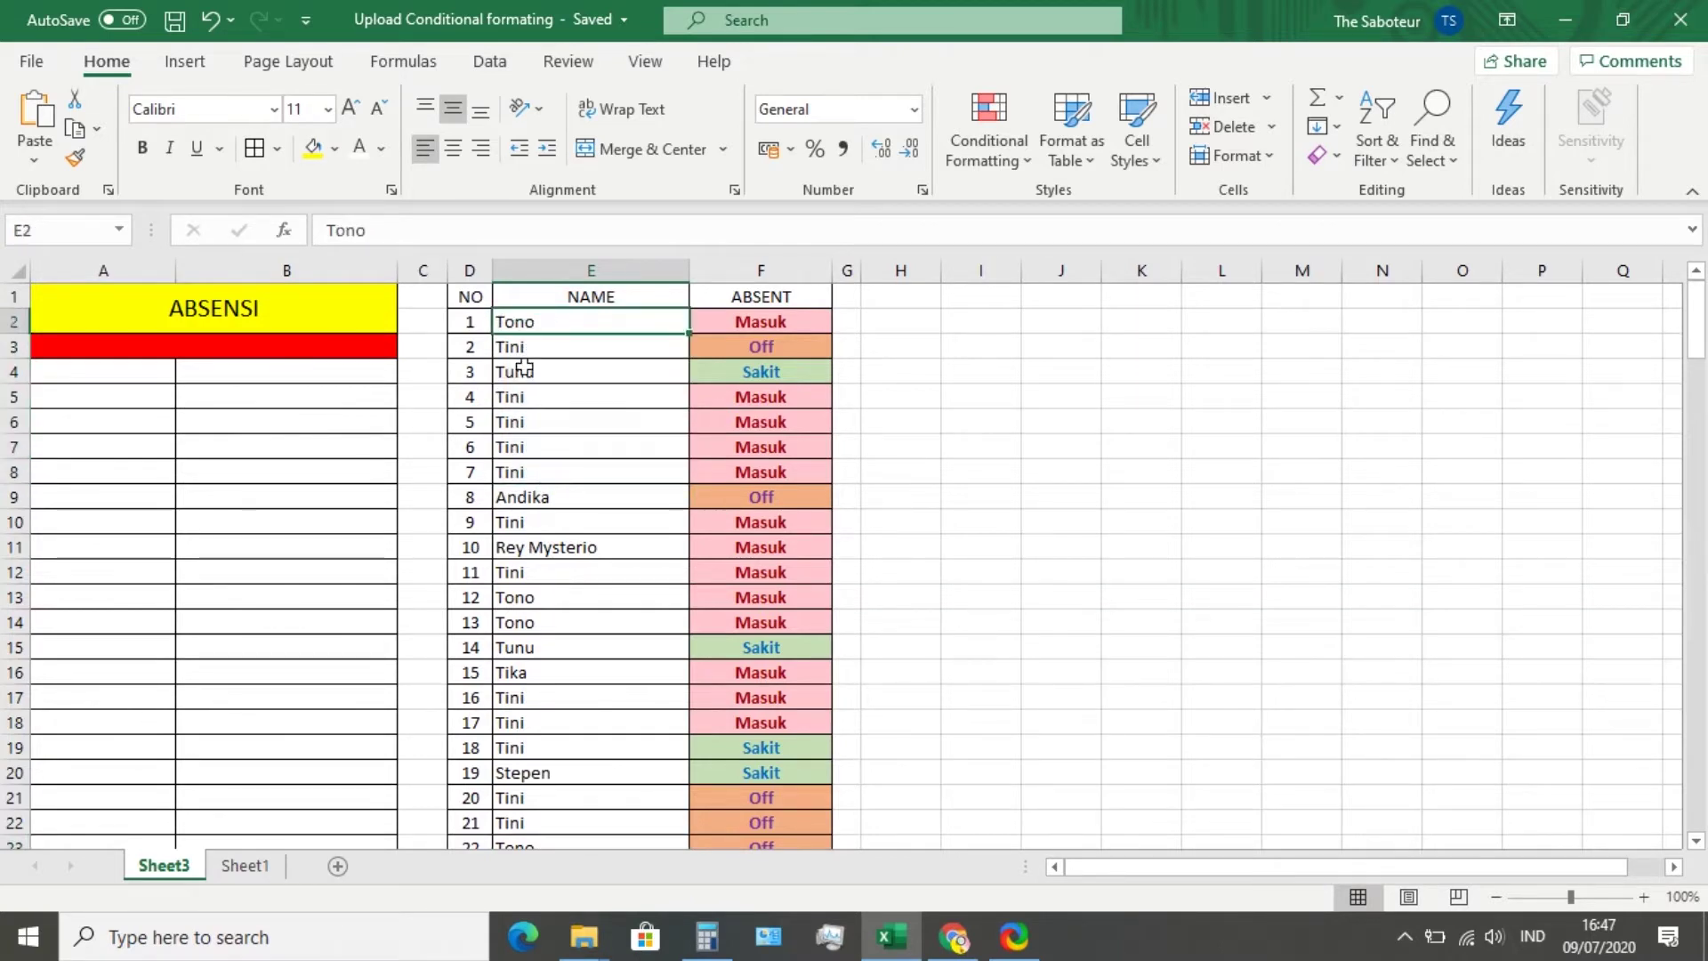
Enter sakit in the merged status cell A3 under the ABSENSI heading
click(102, 373)
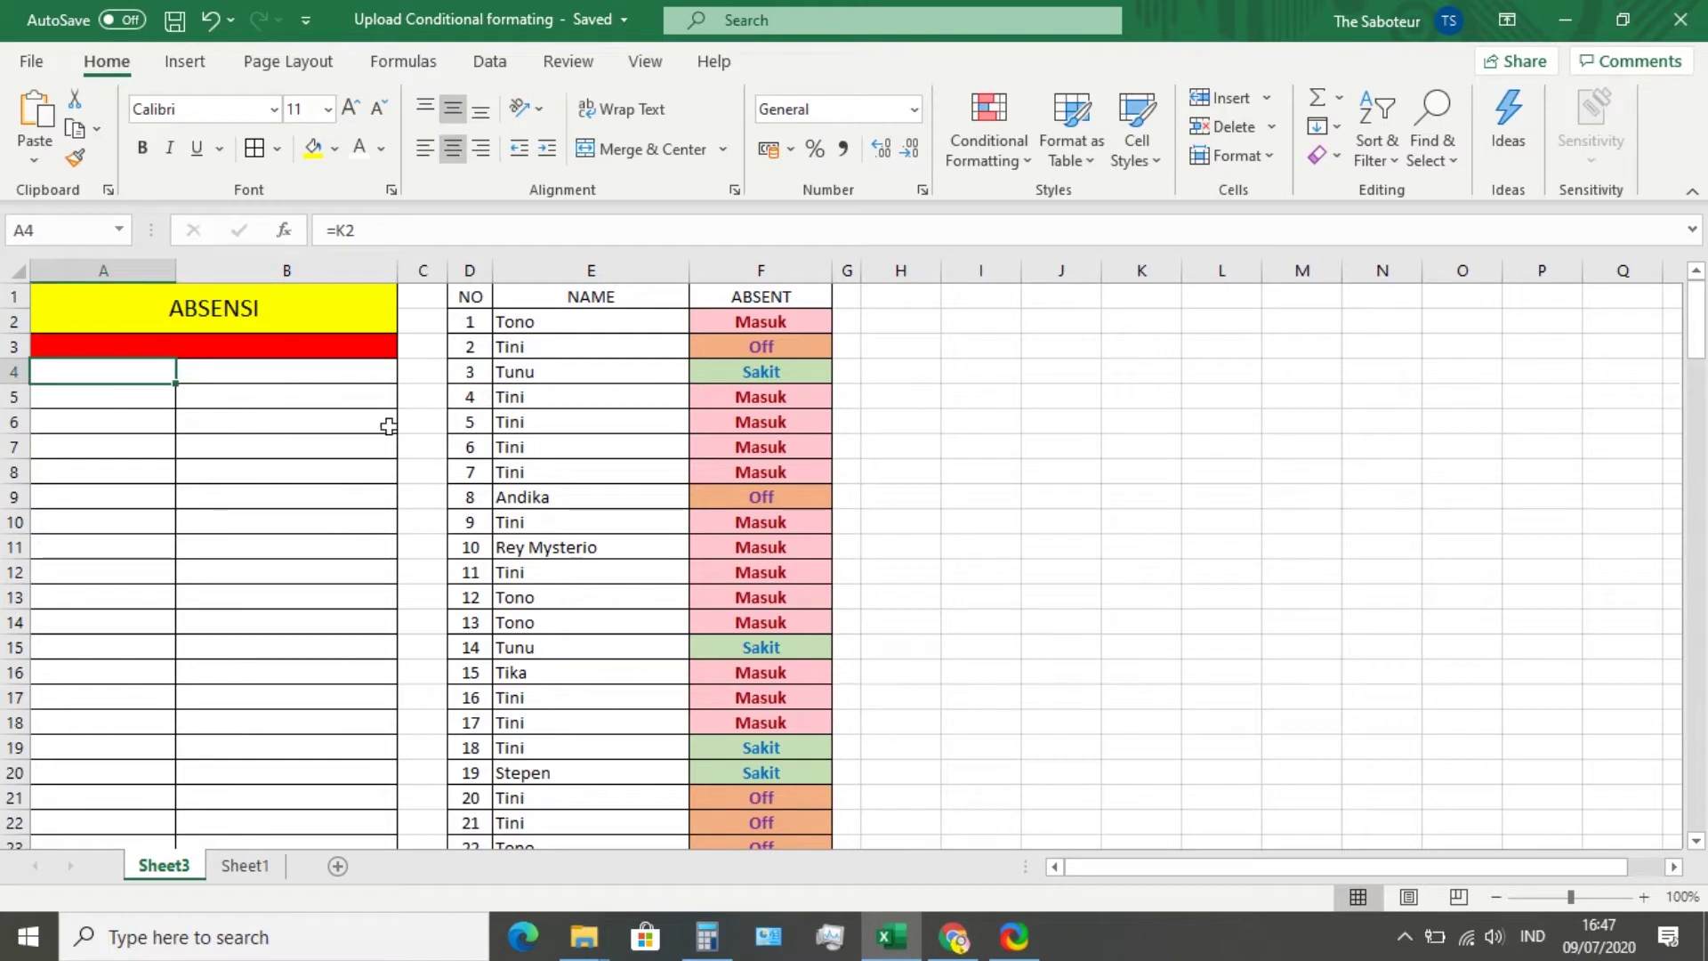
click(280, 346)
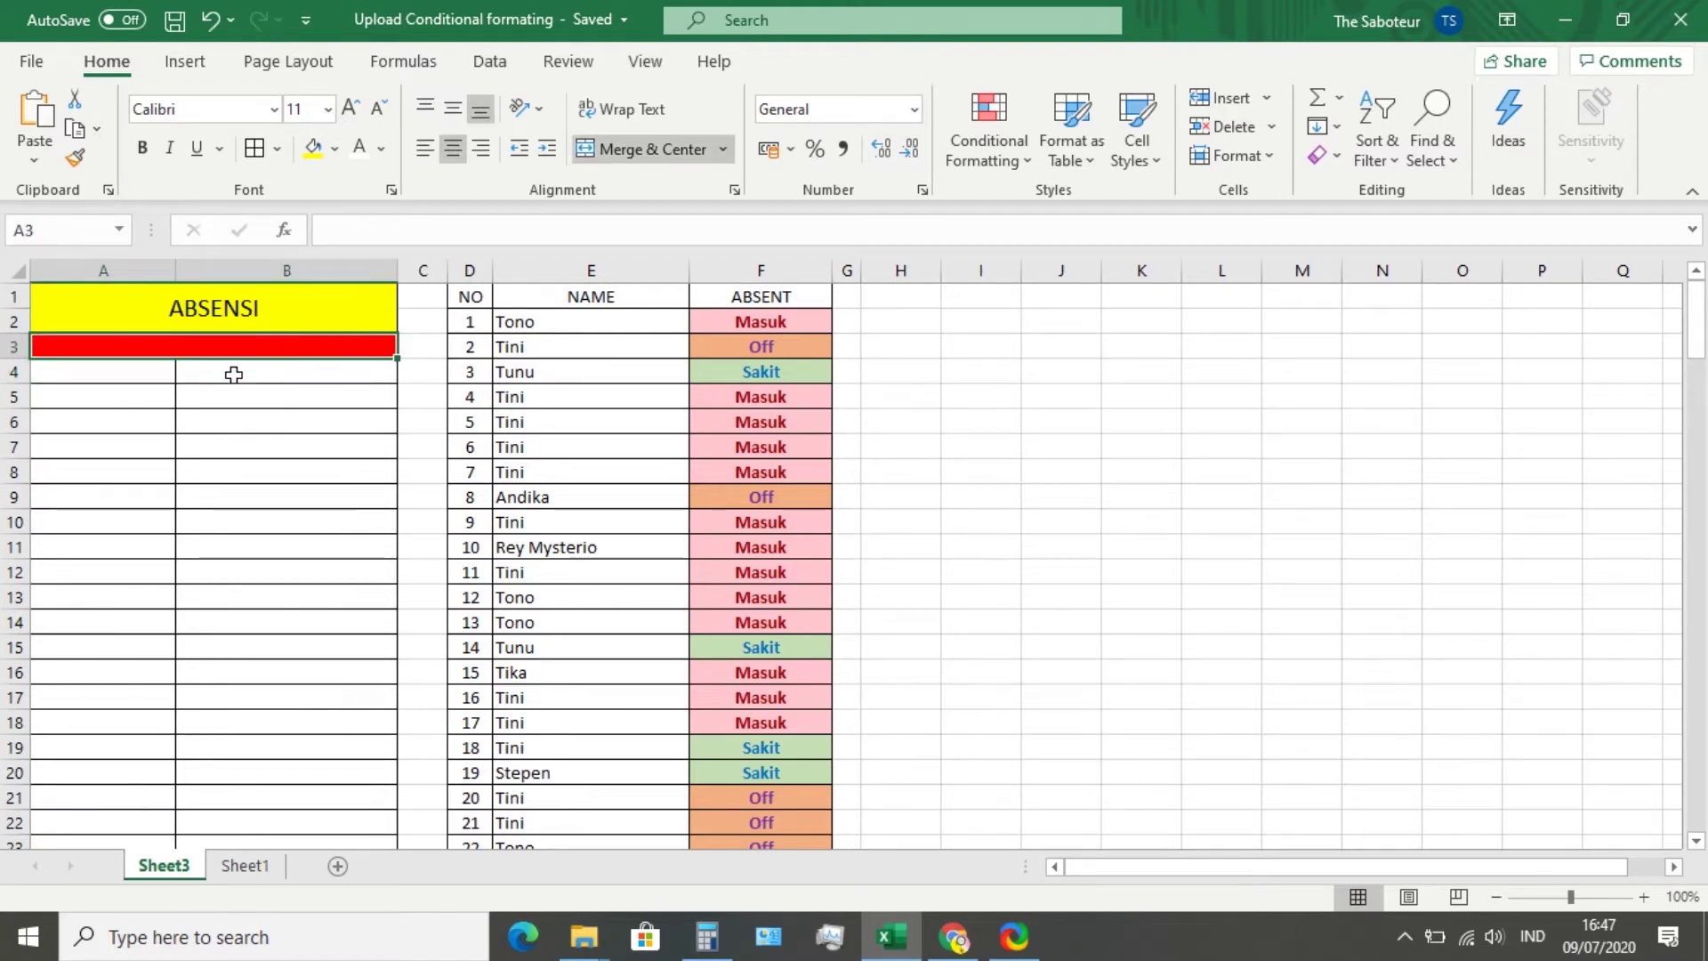
drag(161, 362, 173, 348)
text(sa)
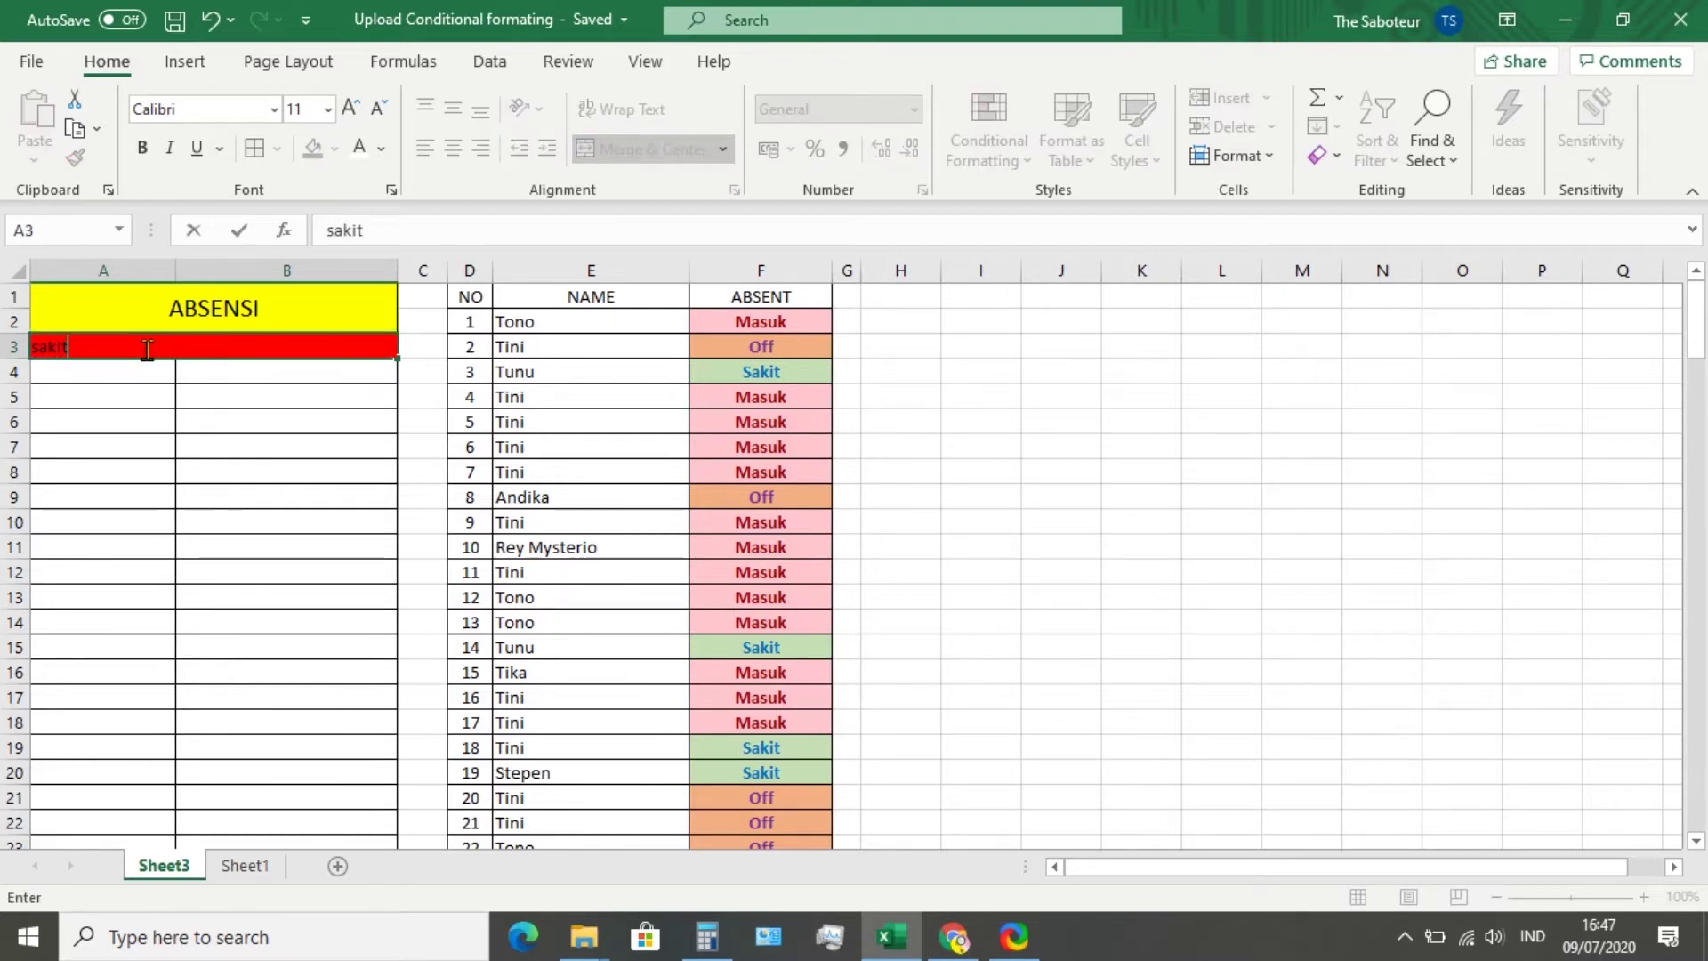
text(kit)
click(219, 410)
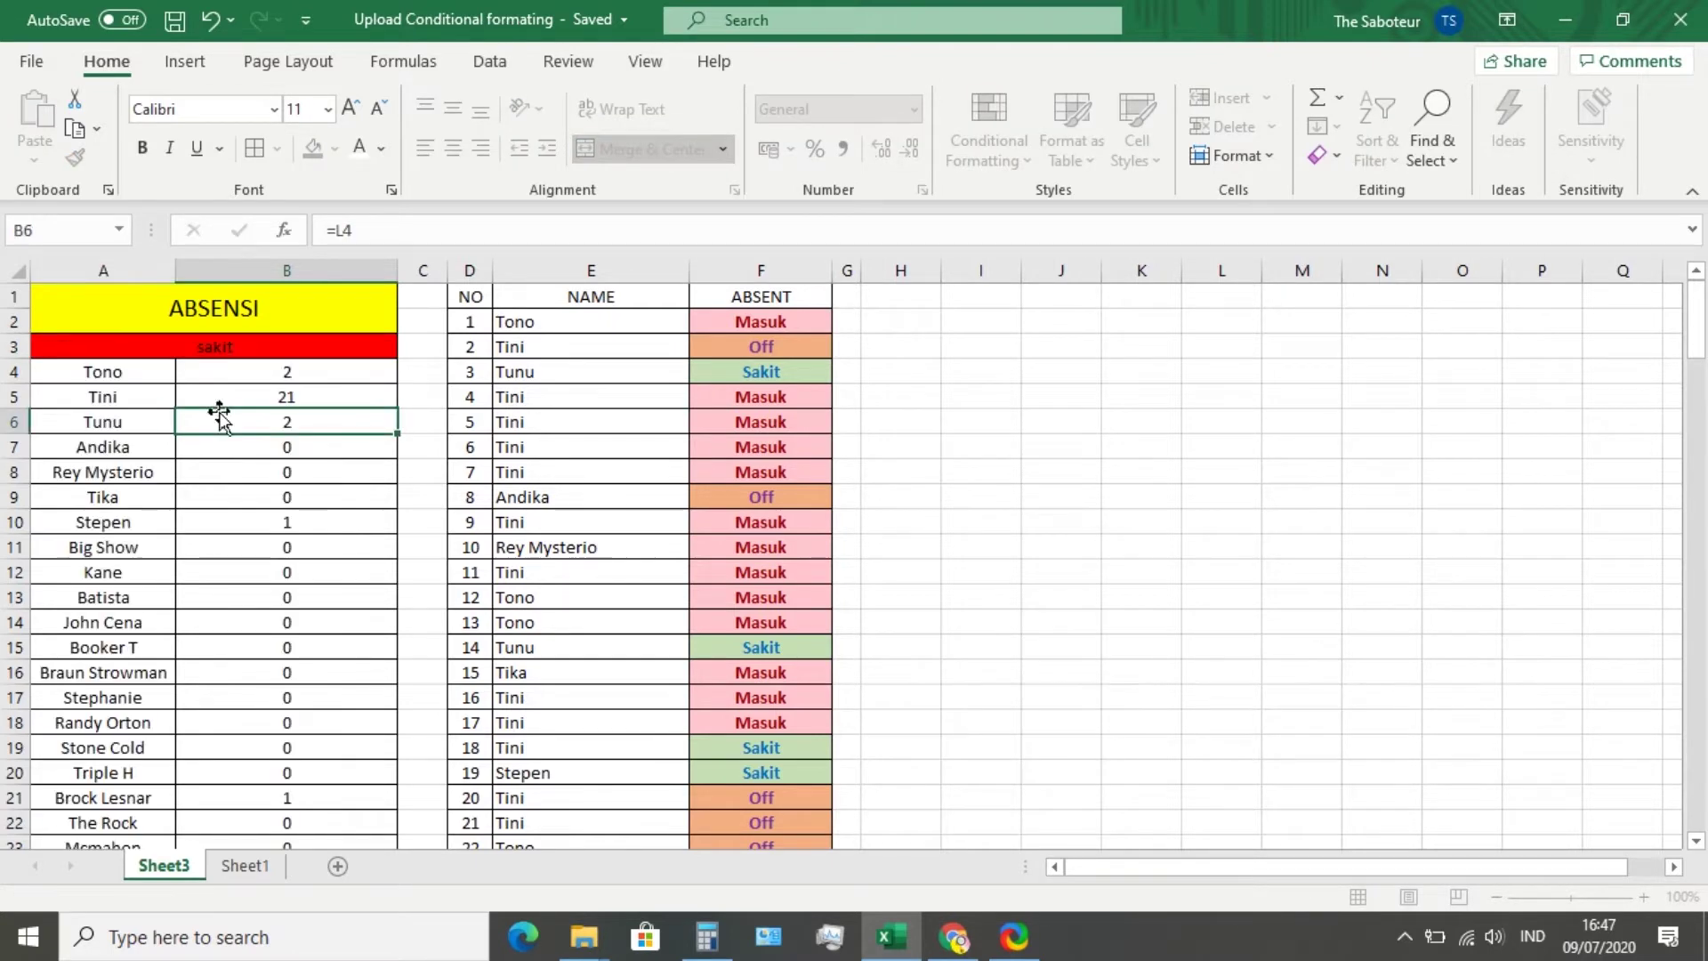
Examine the summary names in A4:A24 alongside the entries in the attendance list's NAME column
scroll(267, 322, down, 1)
scroll(240, 320, up, 1)
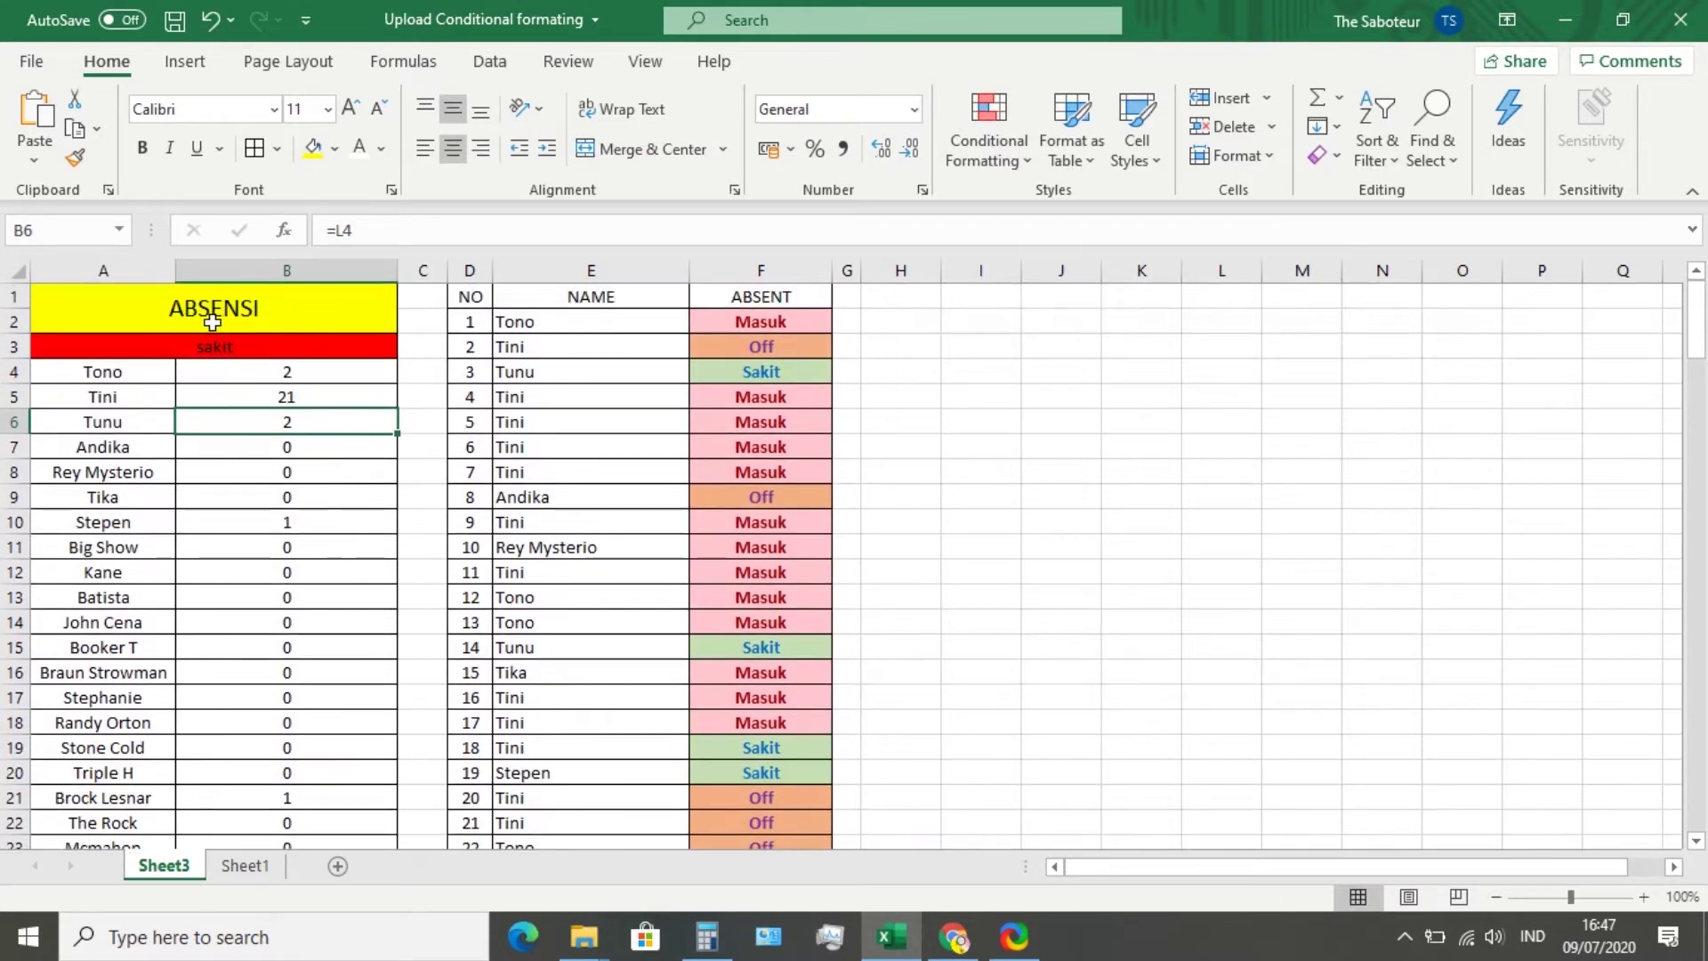
click(107, 372)
scroll(107, 372, down, 4)
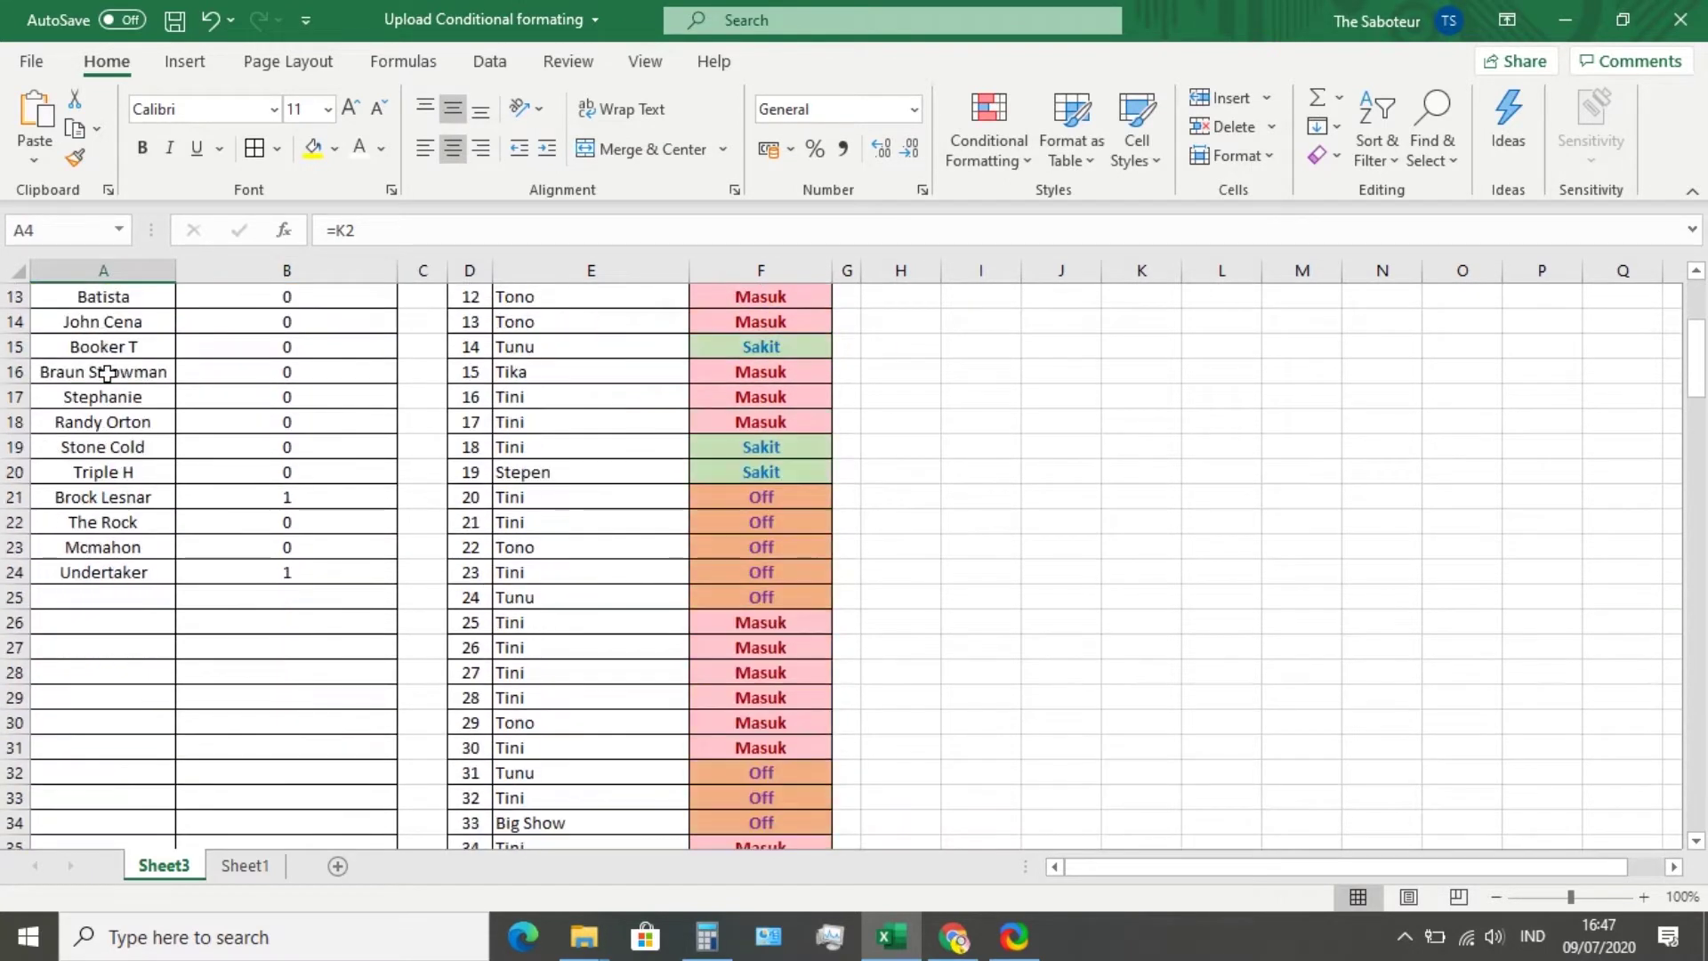
scroll(128, 503, up, 4)
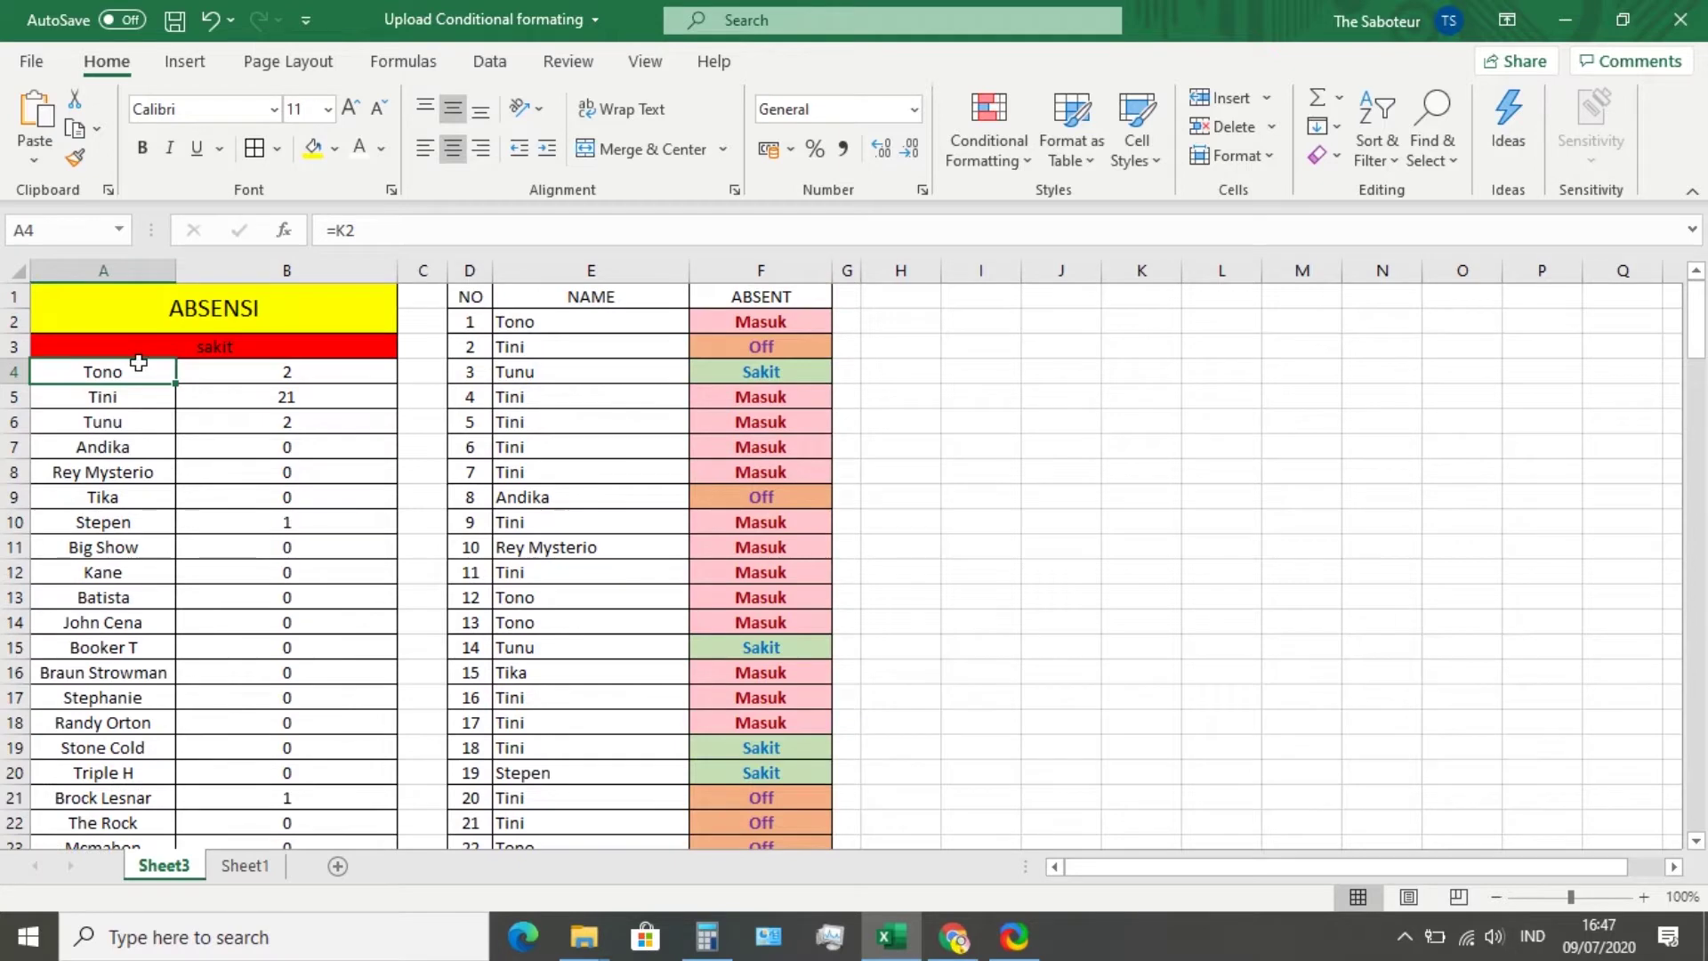
drag(143, 372, 125, 613)
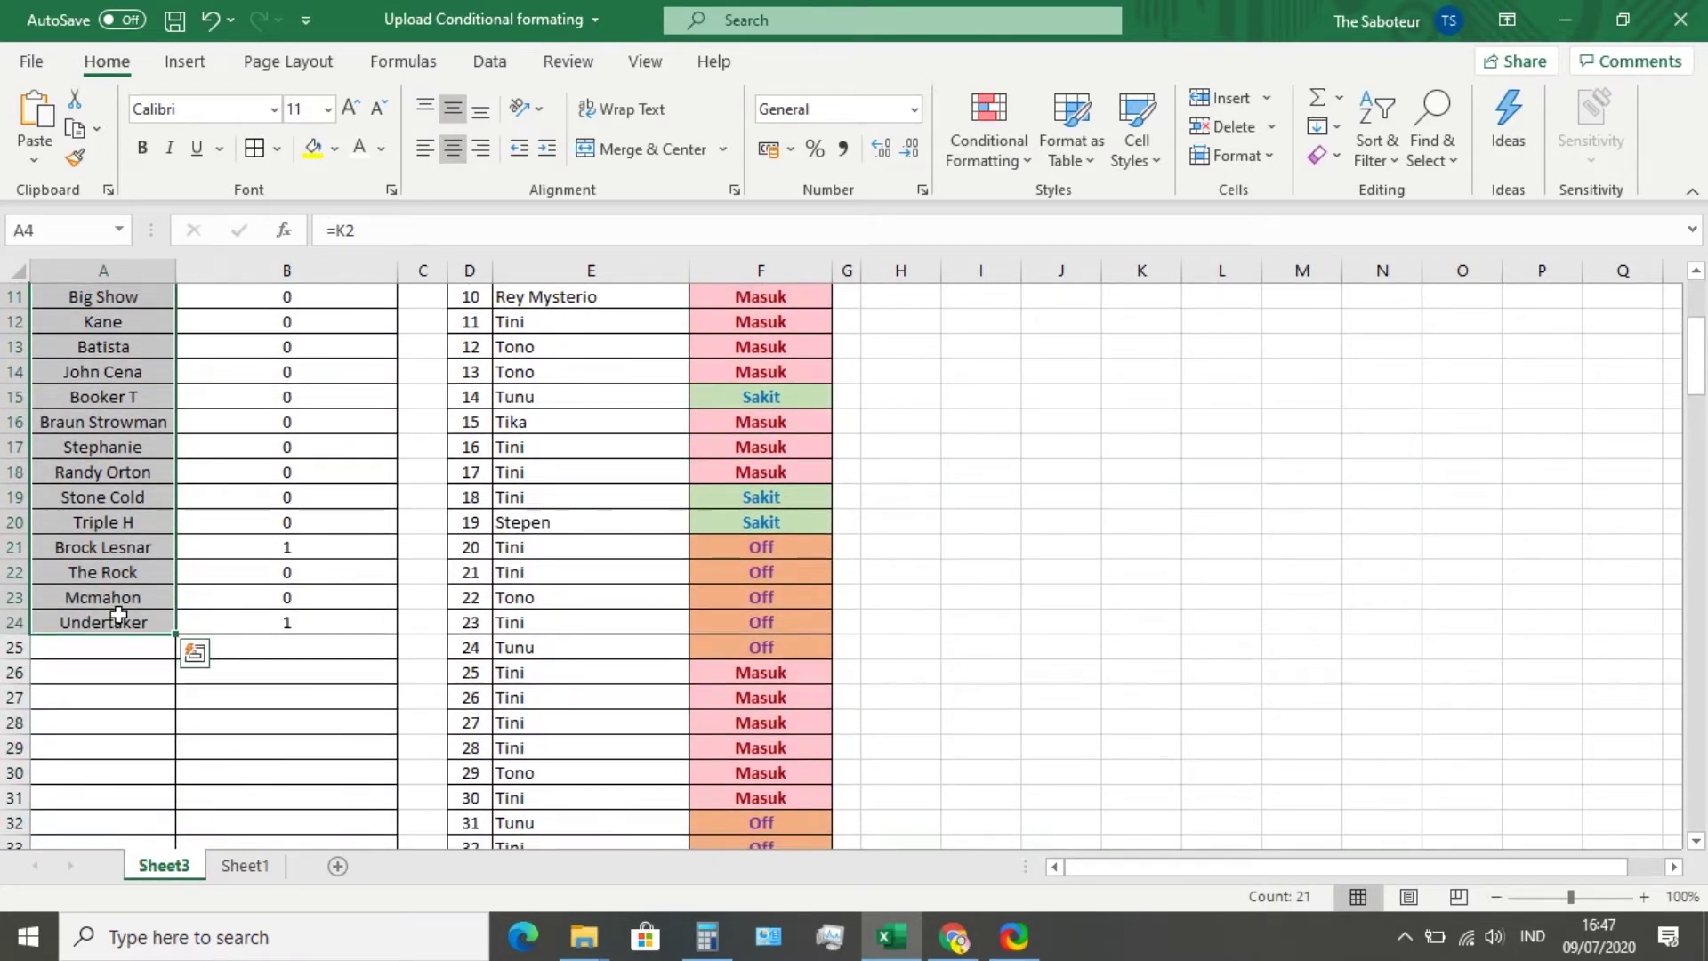
scroll(368, 570, up, 4)
drag(622, 345, 594, 621)
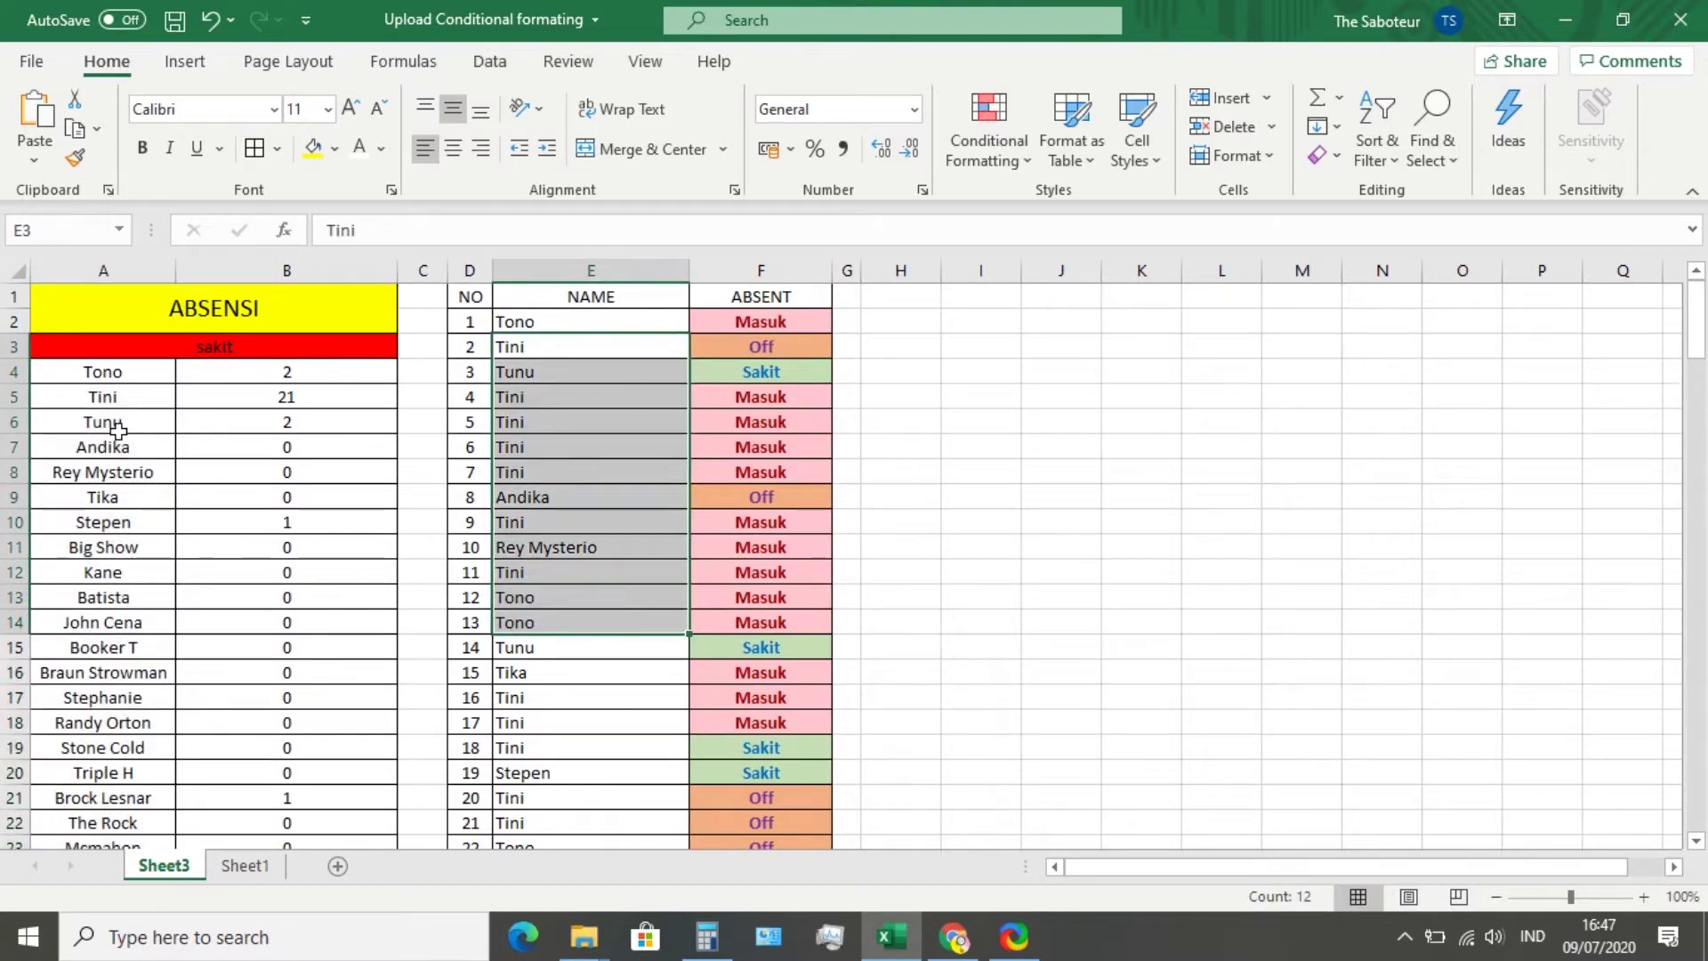
scroll(694, 481, down, 2)
scroll(532, 773, down, 6)
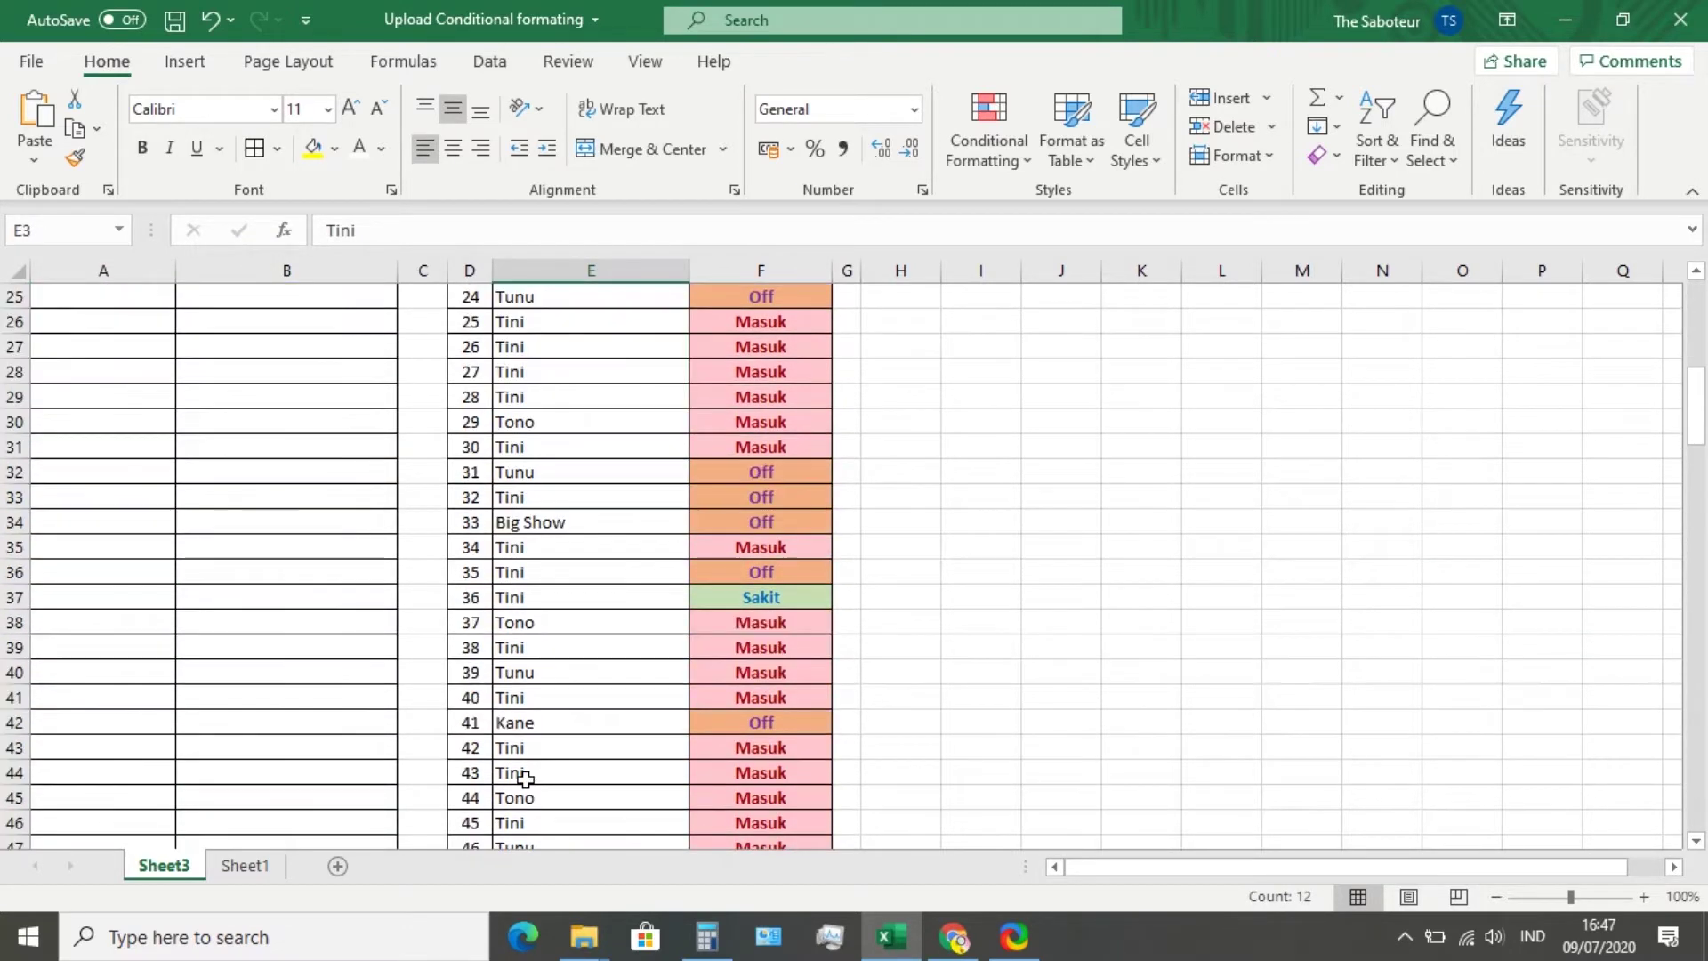
scroll(525, 778, up, 7)
scroll(437, 547, up, 1)
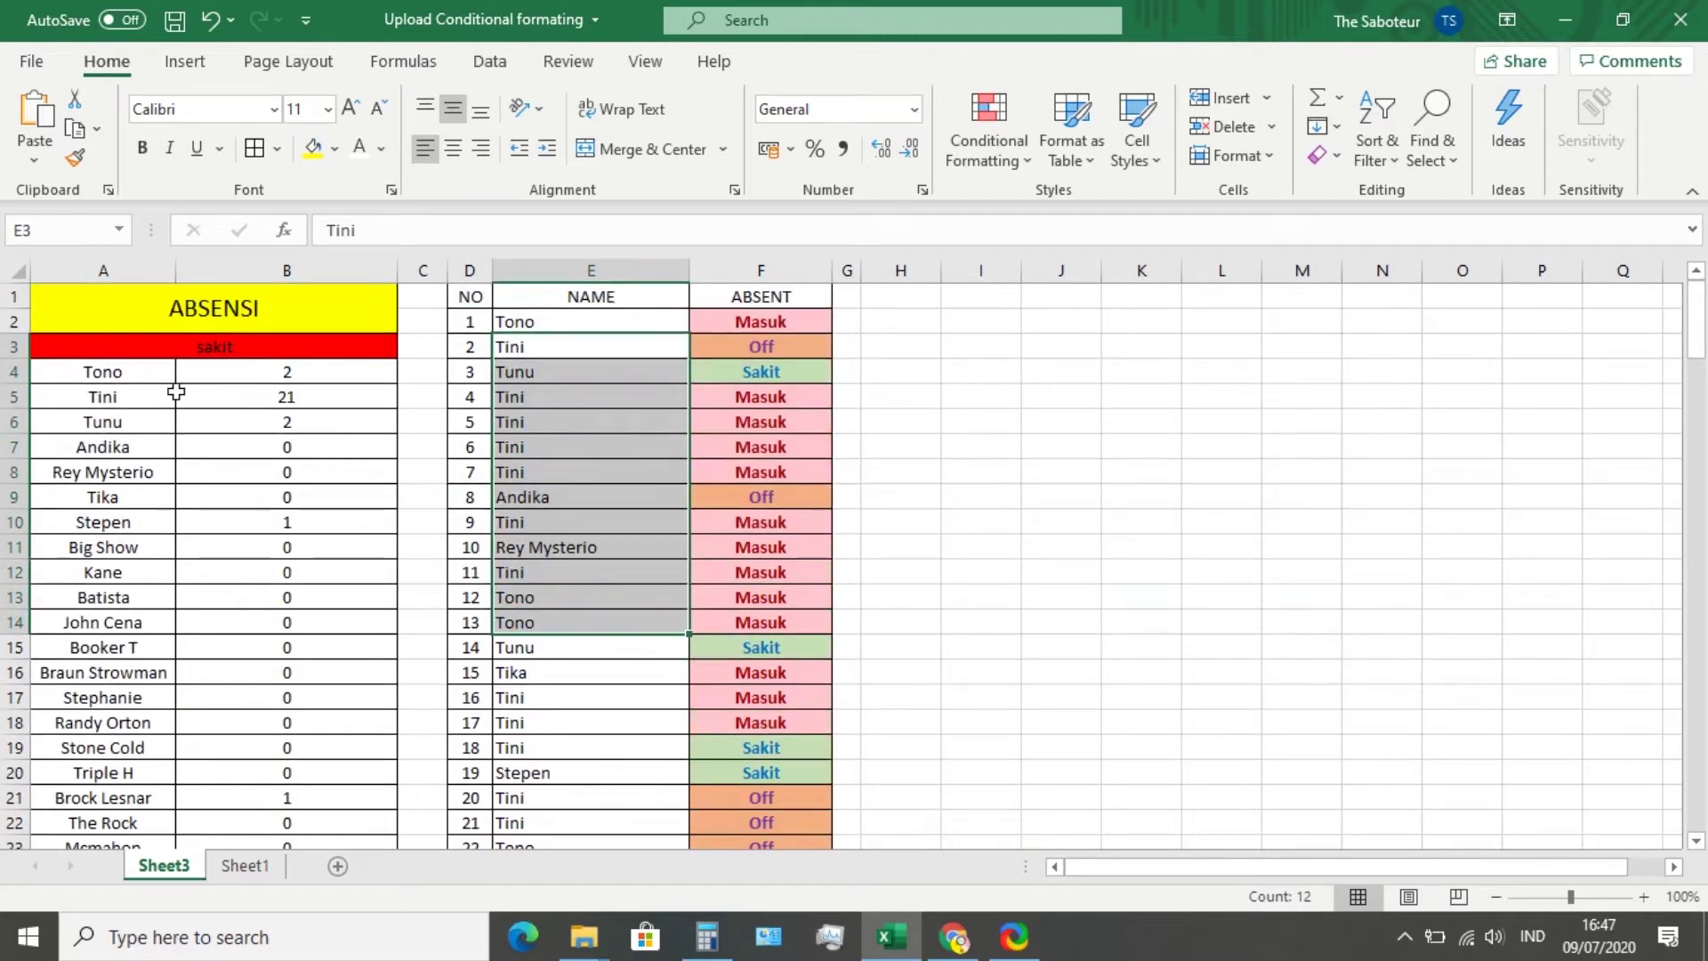
Compare the summary names and counts in columns A and B with the full name range E2:E151
drag(98, 374, 105, 395)
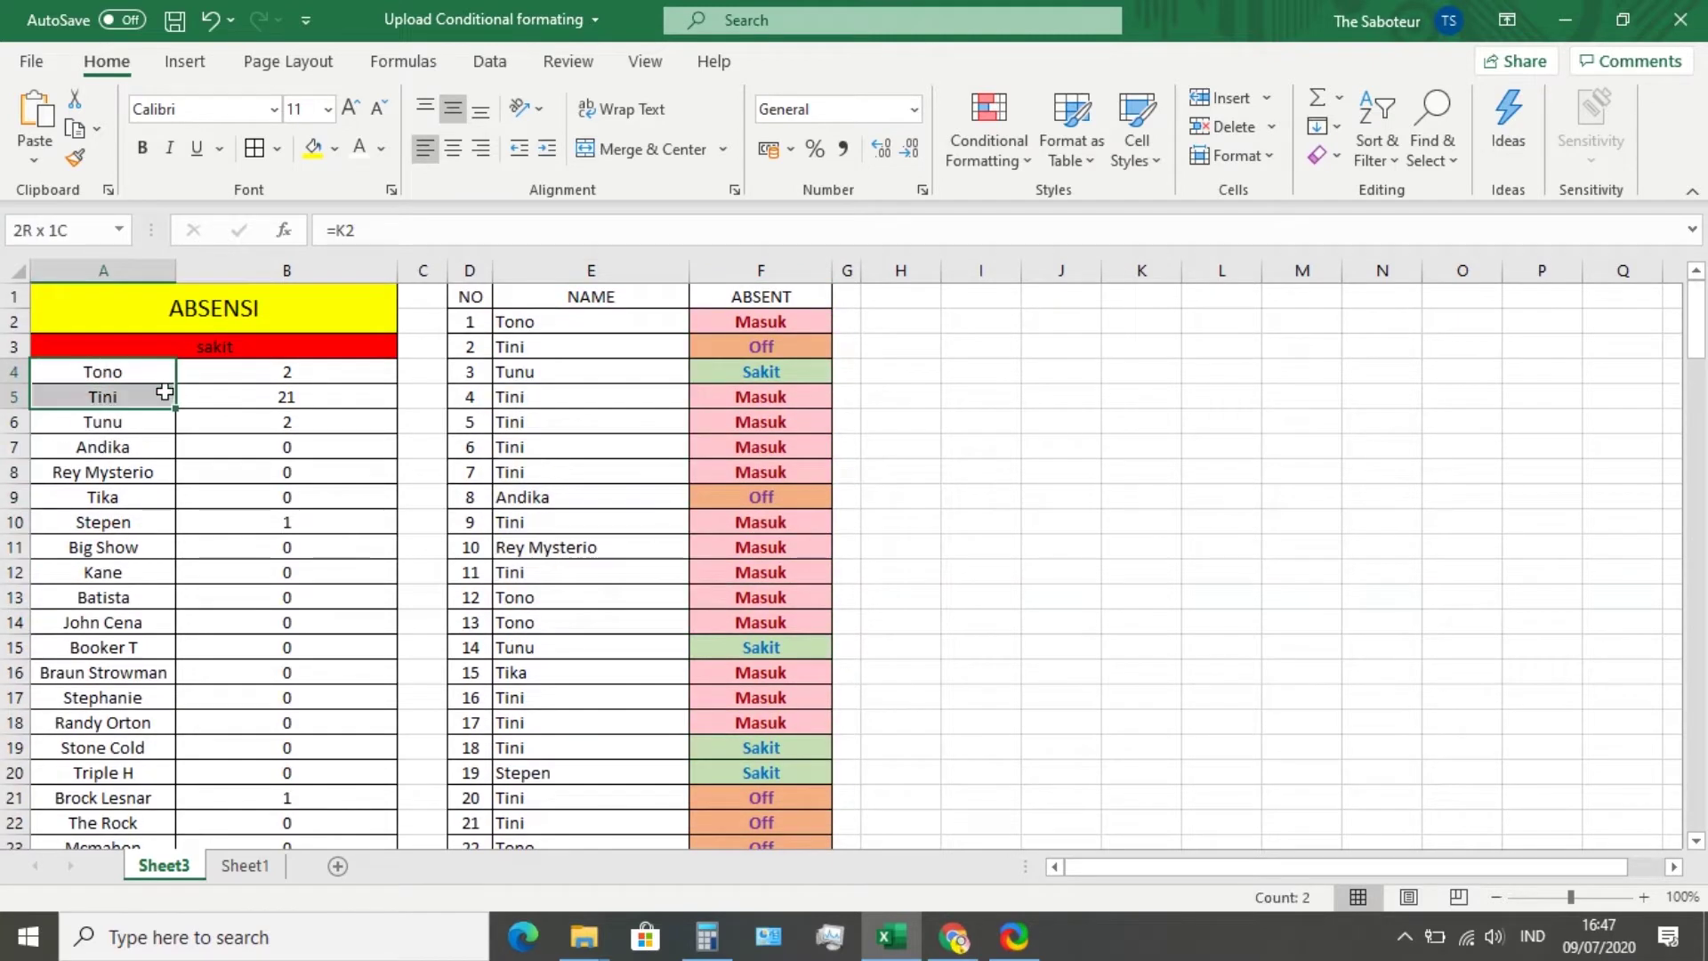
click(207, 379)
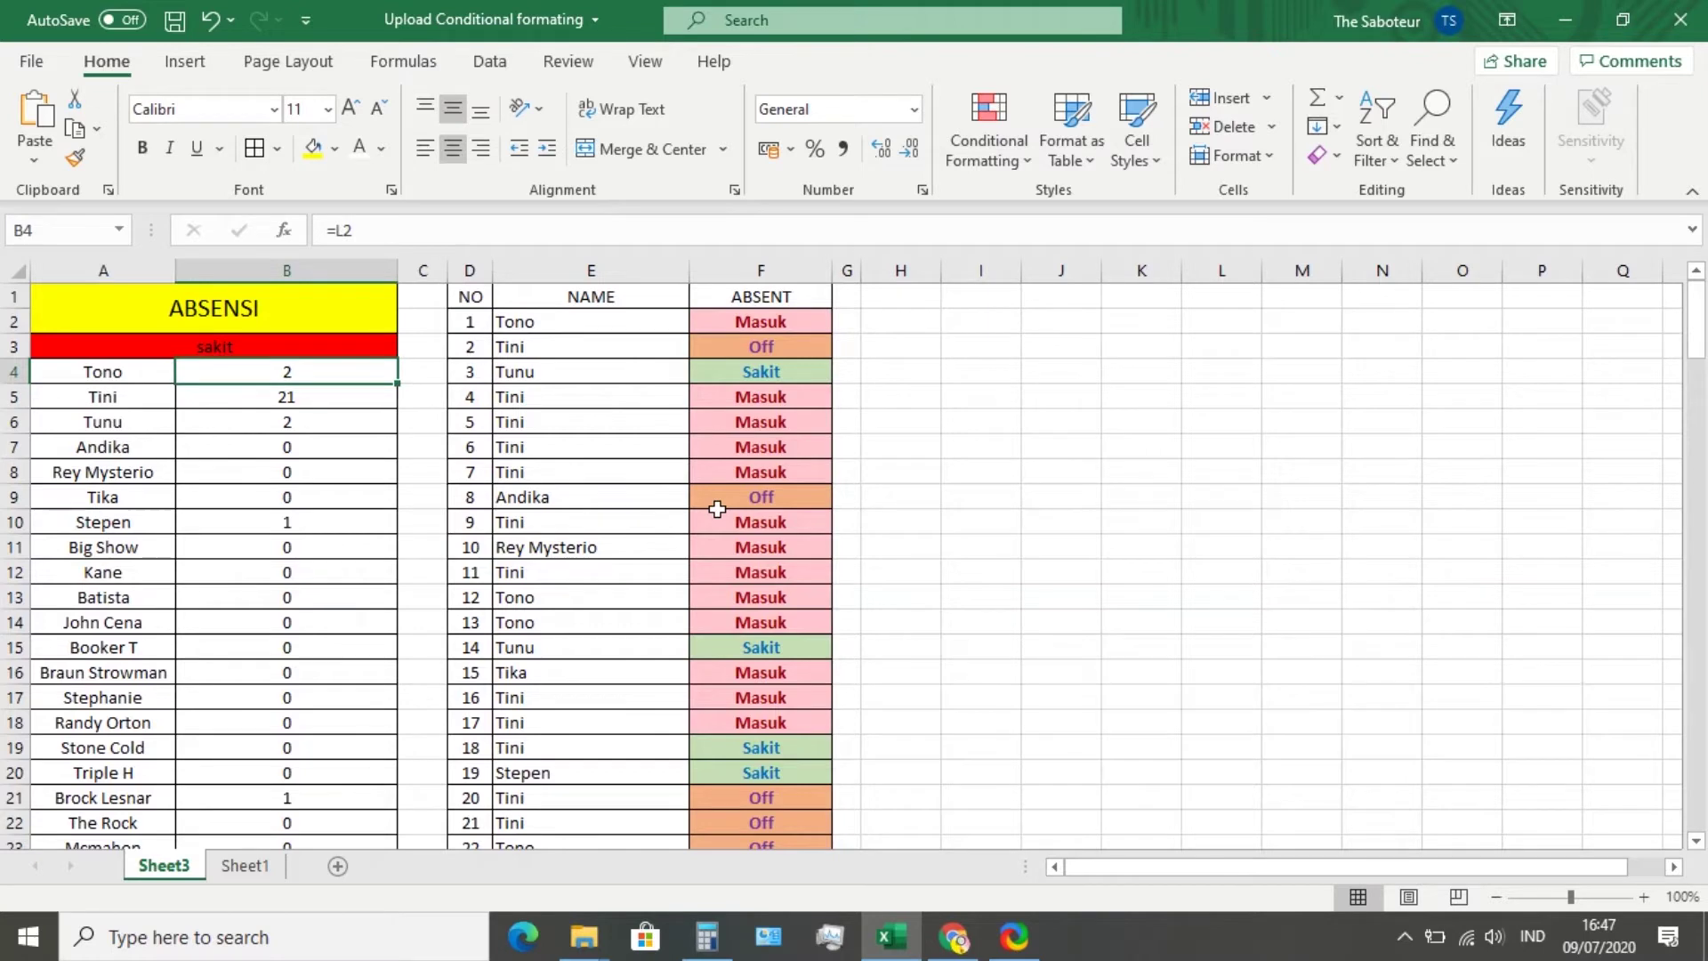
scroll(717, 509, down, 2)
scroll(716, 509, up, 2)
scroll(717, 509, down, 5)
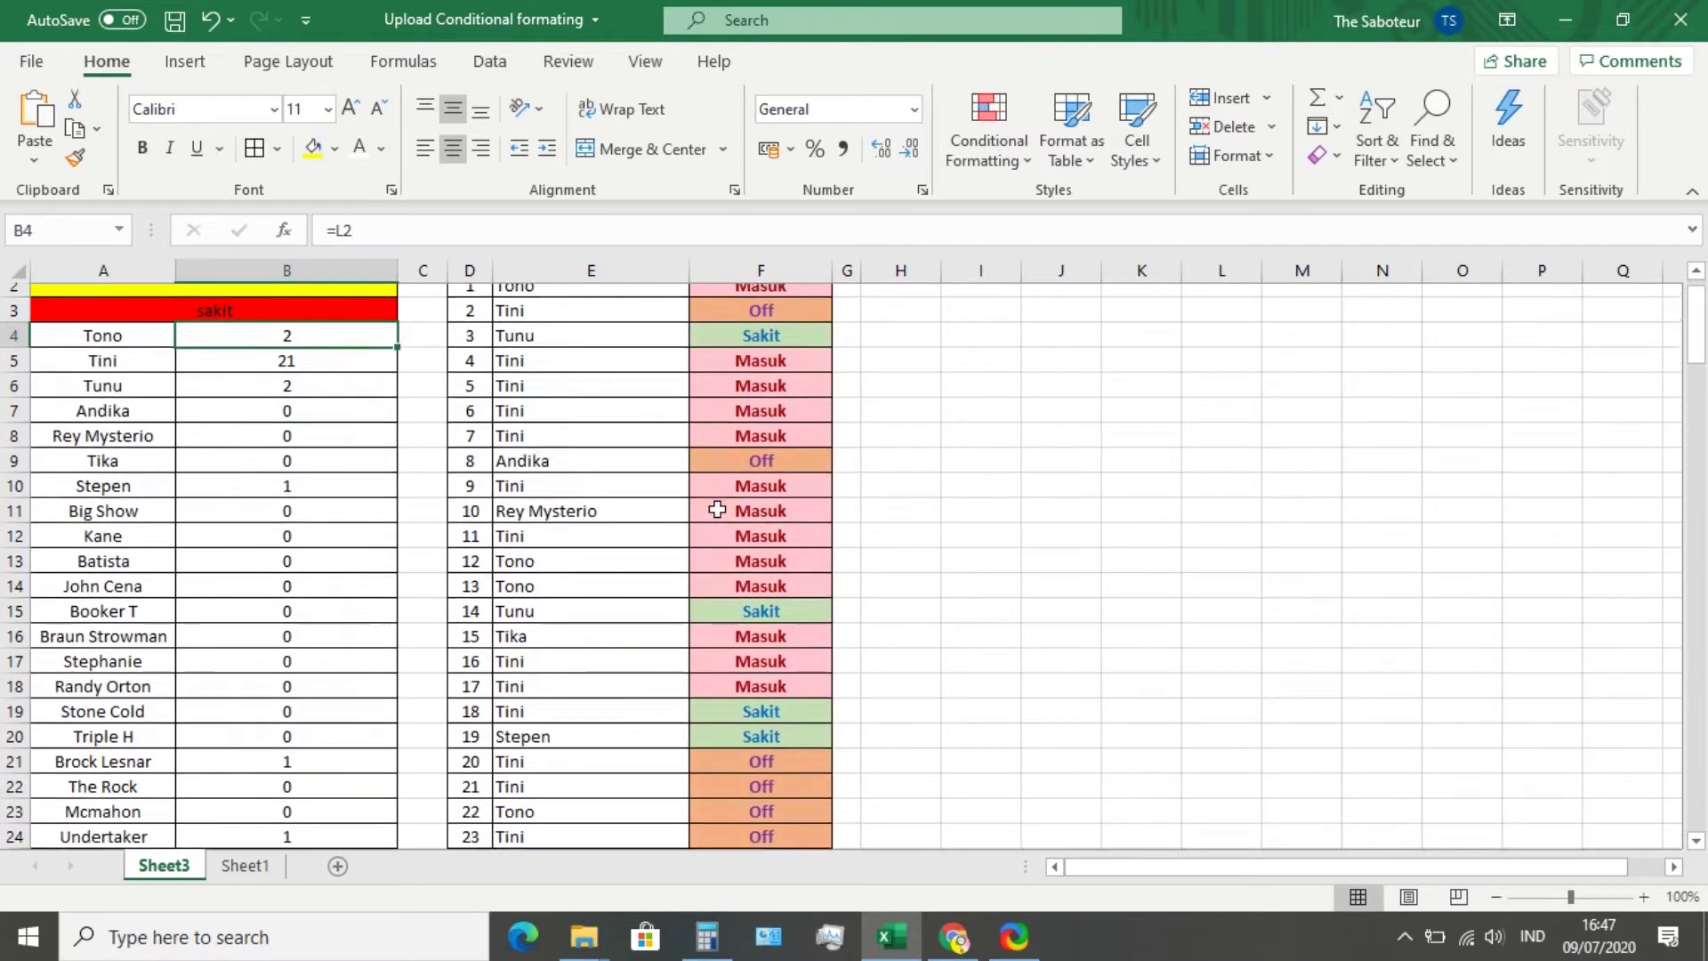
scroll(219, 494, up, 5)
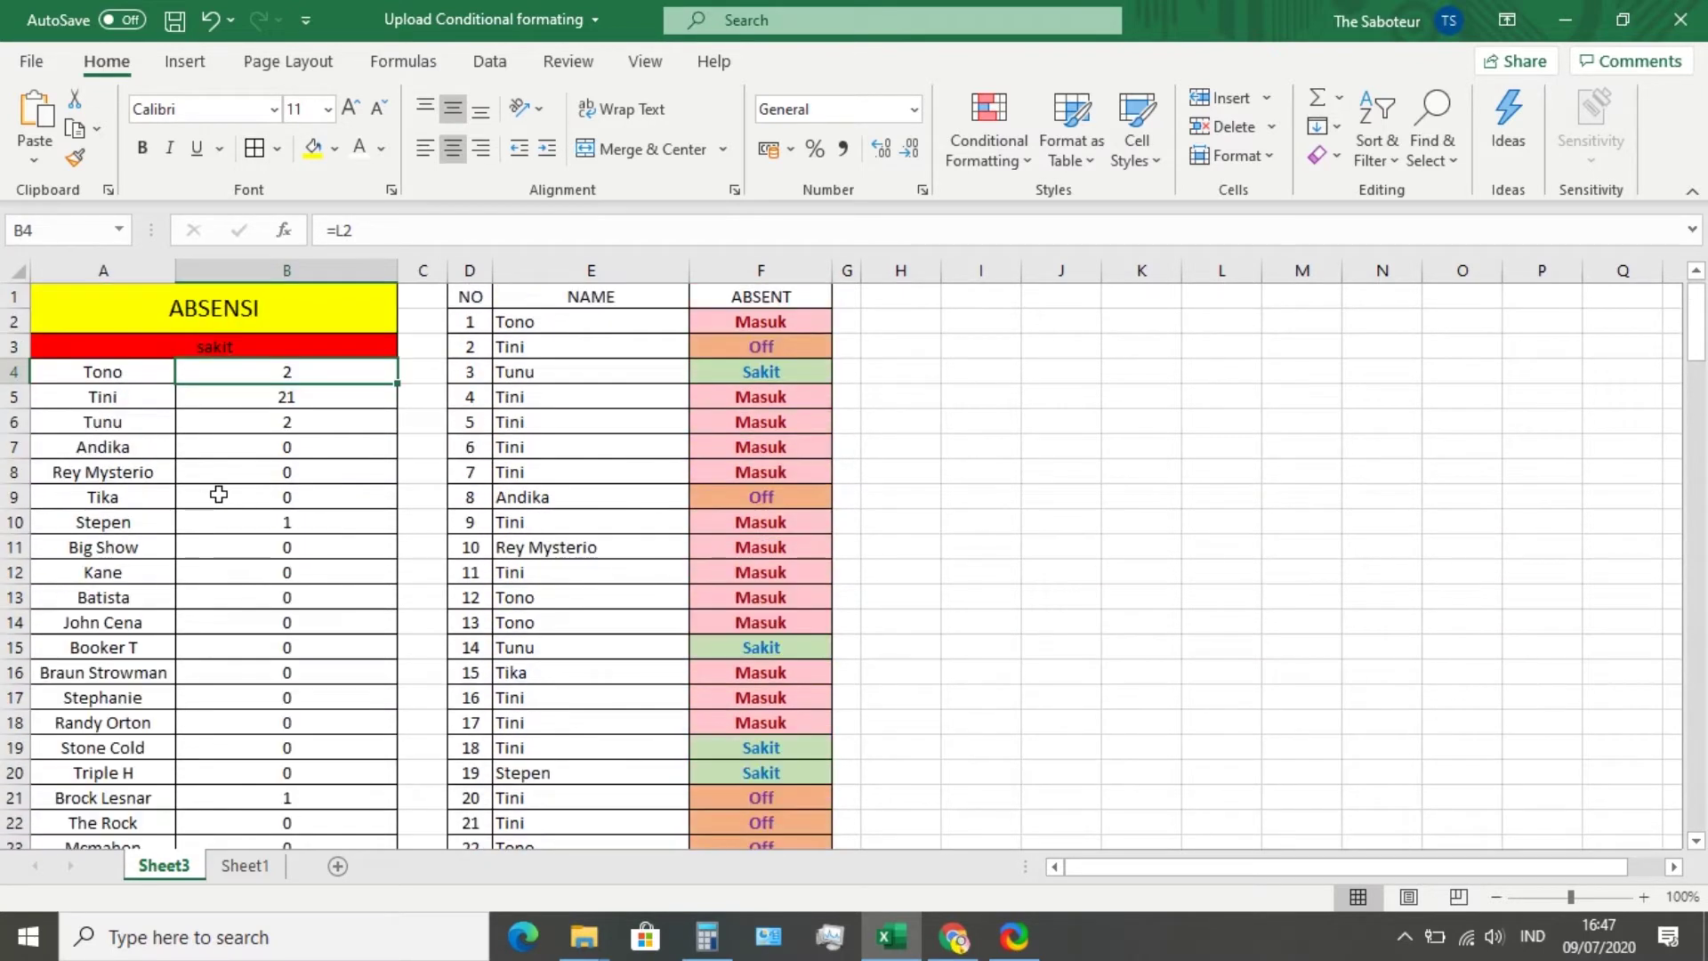
drag(144, 373, 139, 397)
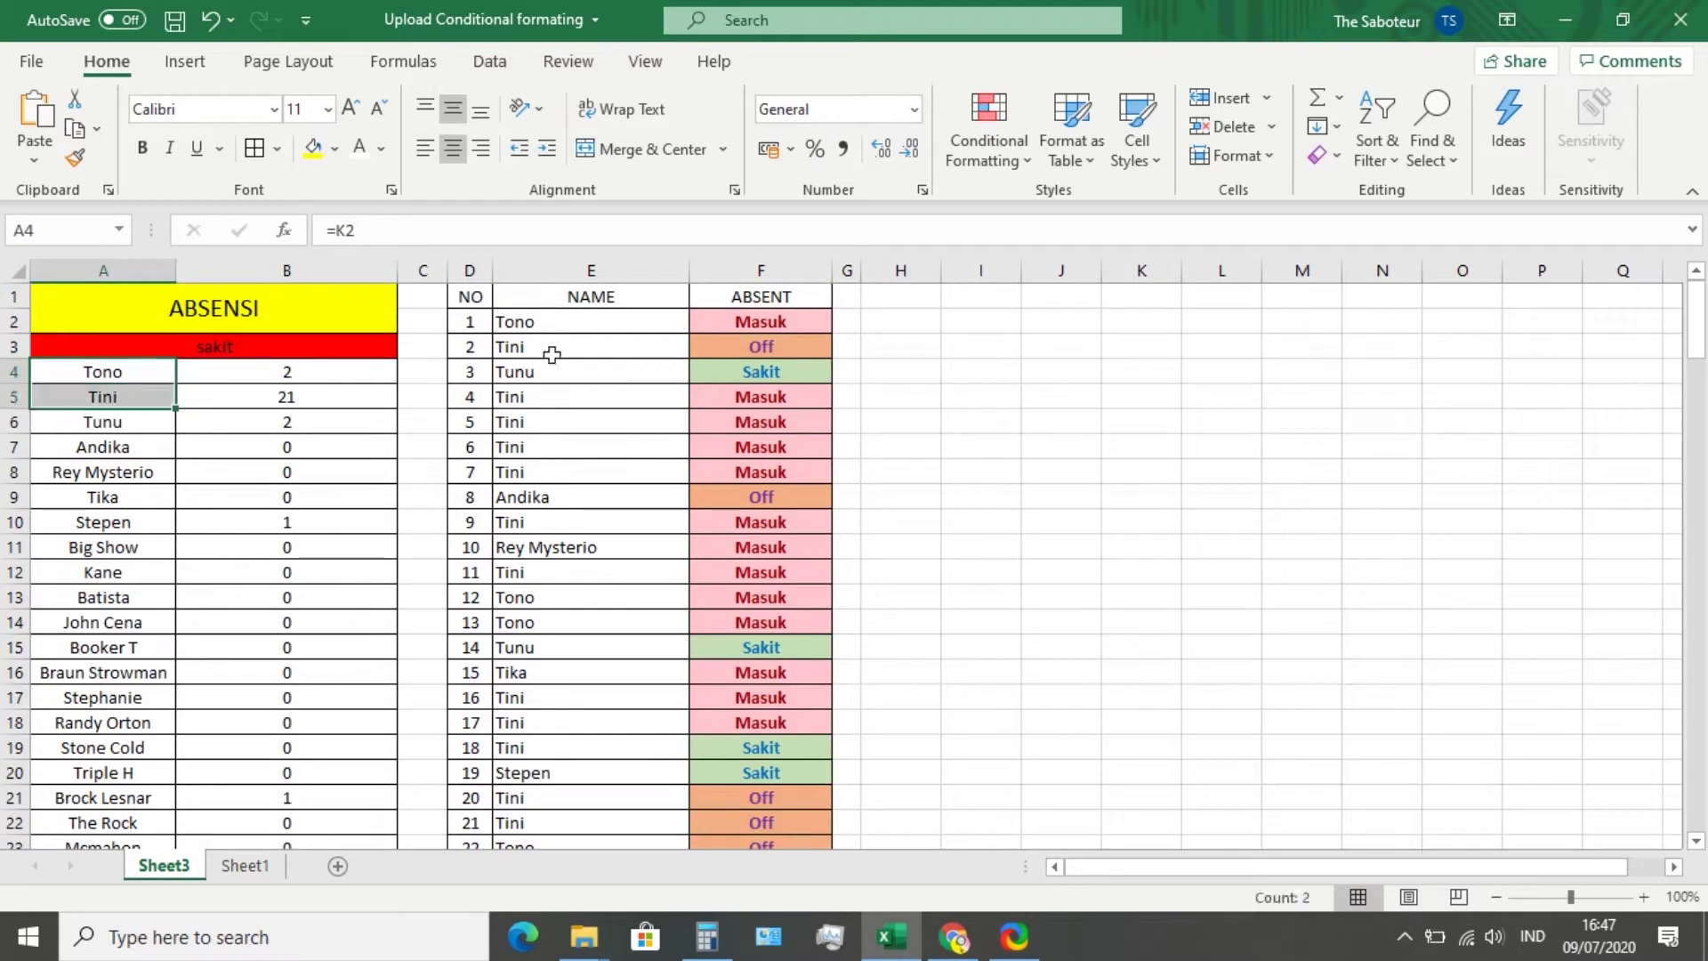
drag(539, 321, 560, 778)
scroll(324, 598, up, 20)
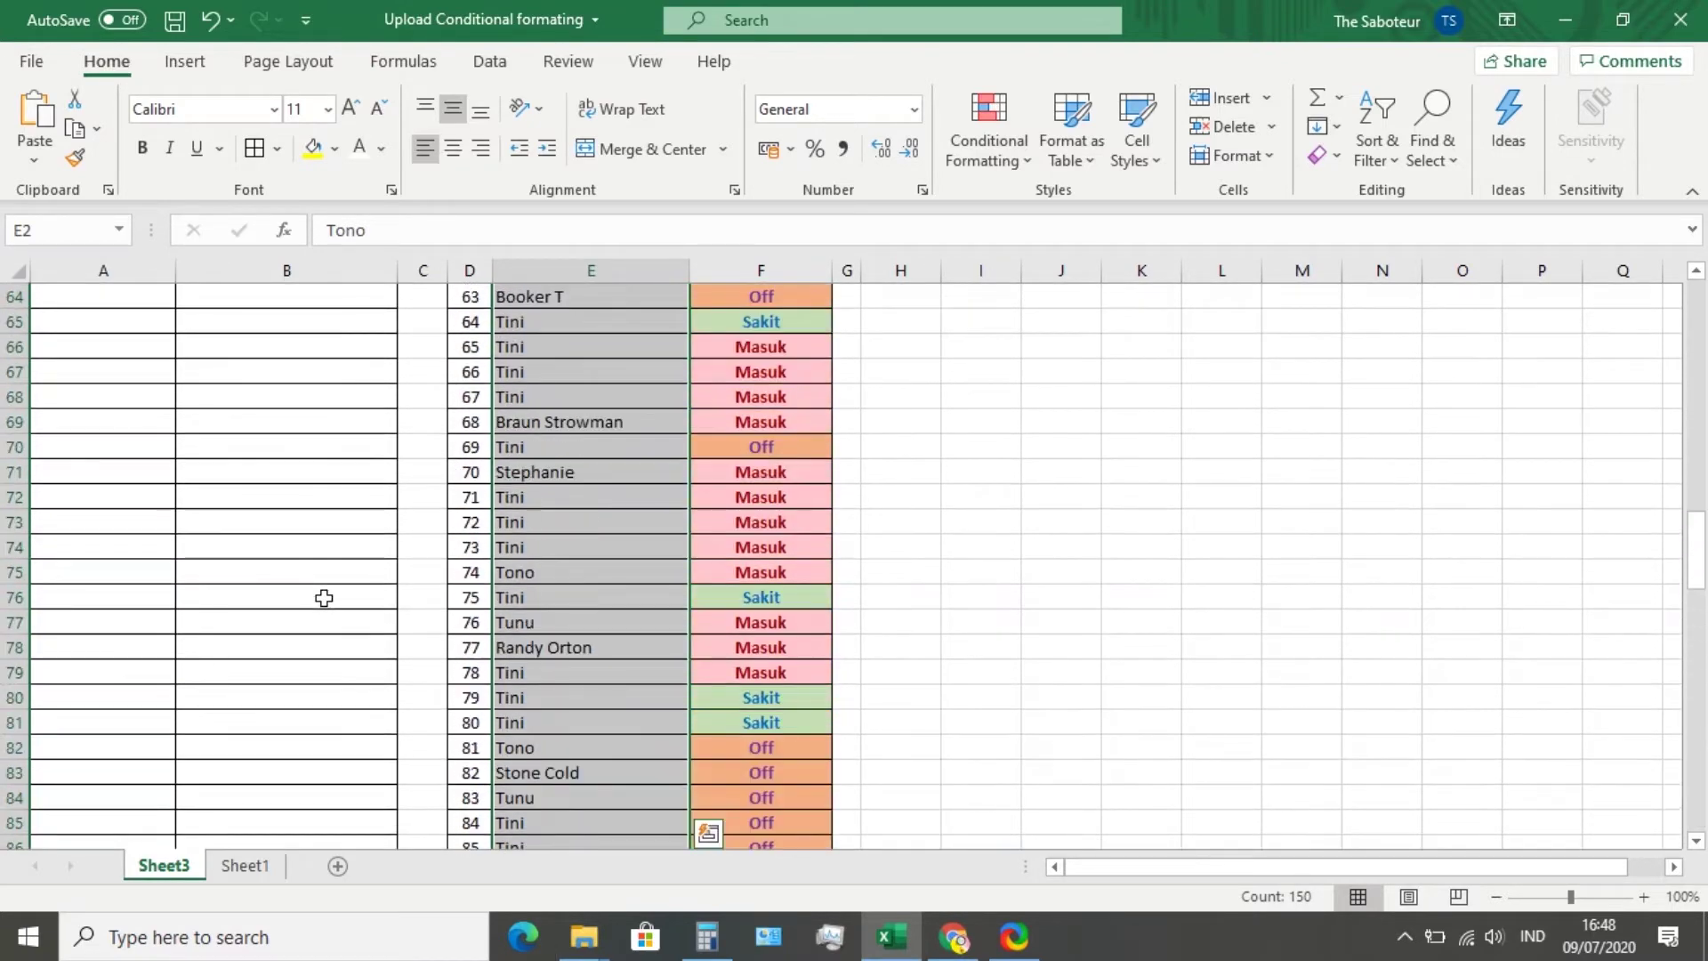
scroll(324, 598, up, 13)
scroll(179, 691, down, 2)
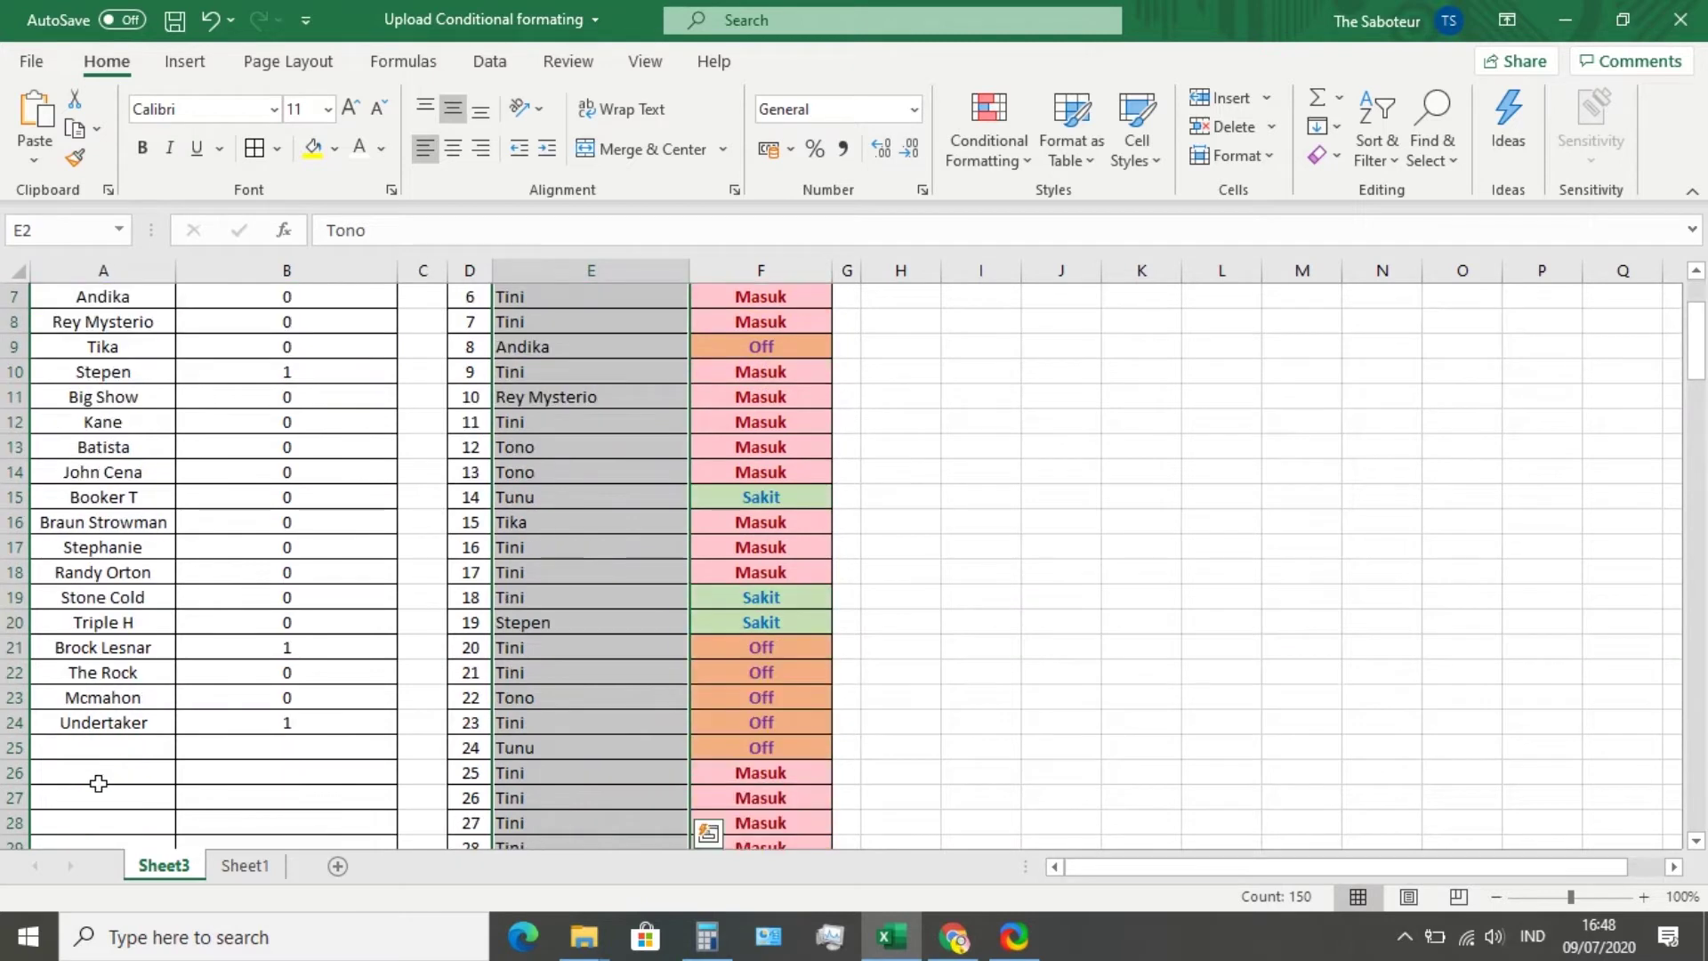
drag(94, 725, 107, 360)
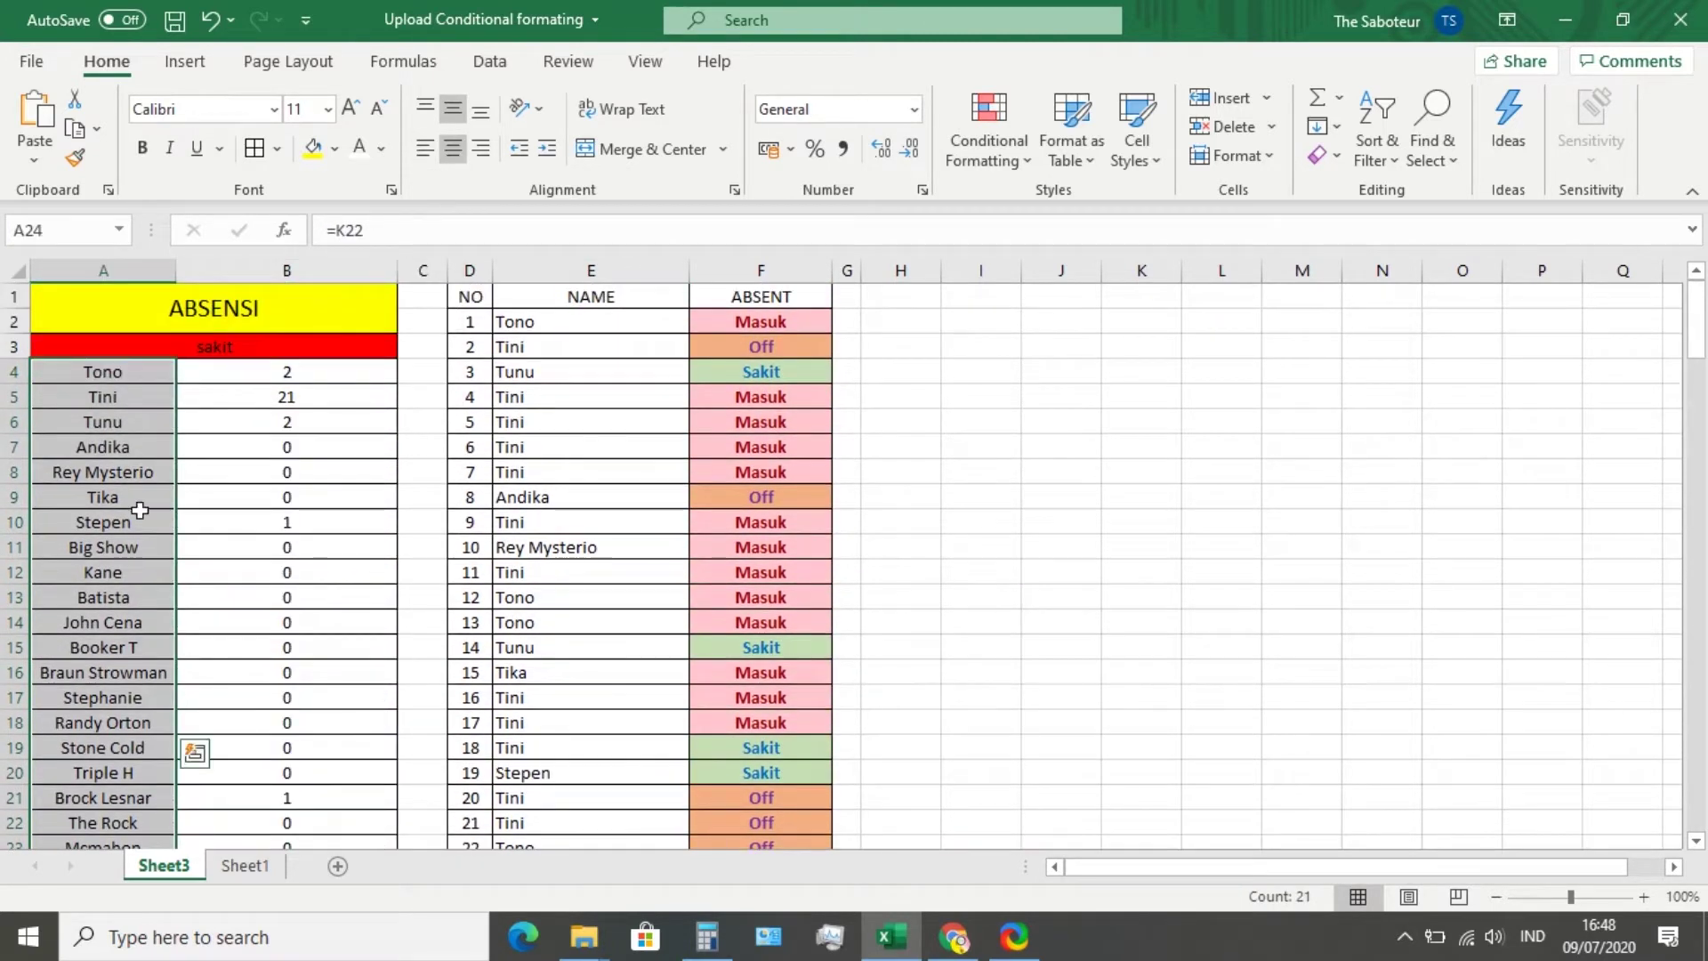
Review the complete ABSENSI summary from row 4 to row 24
scroll(140, 510, down, 2)
scroll(106, 698, up, 2)
scroll(98, 690, down, 2)
scroll(104, 703, up, 2)
scroll(566, 617, down, 3)
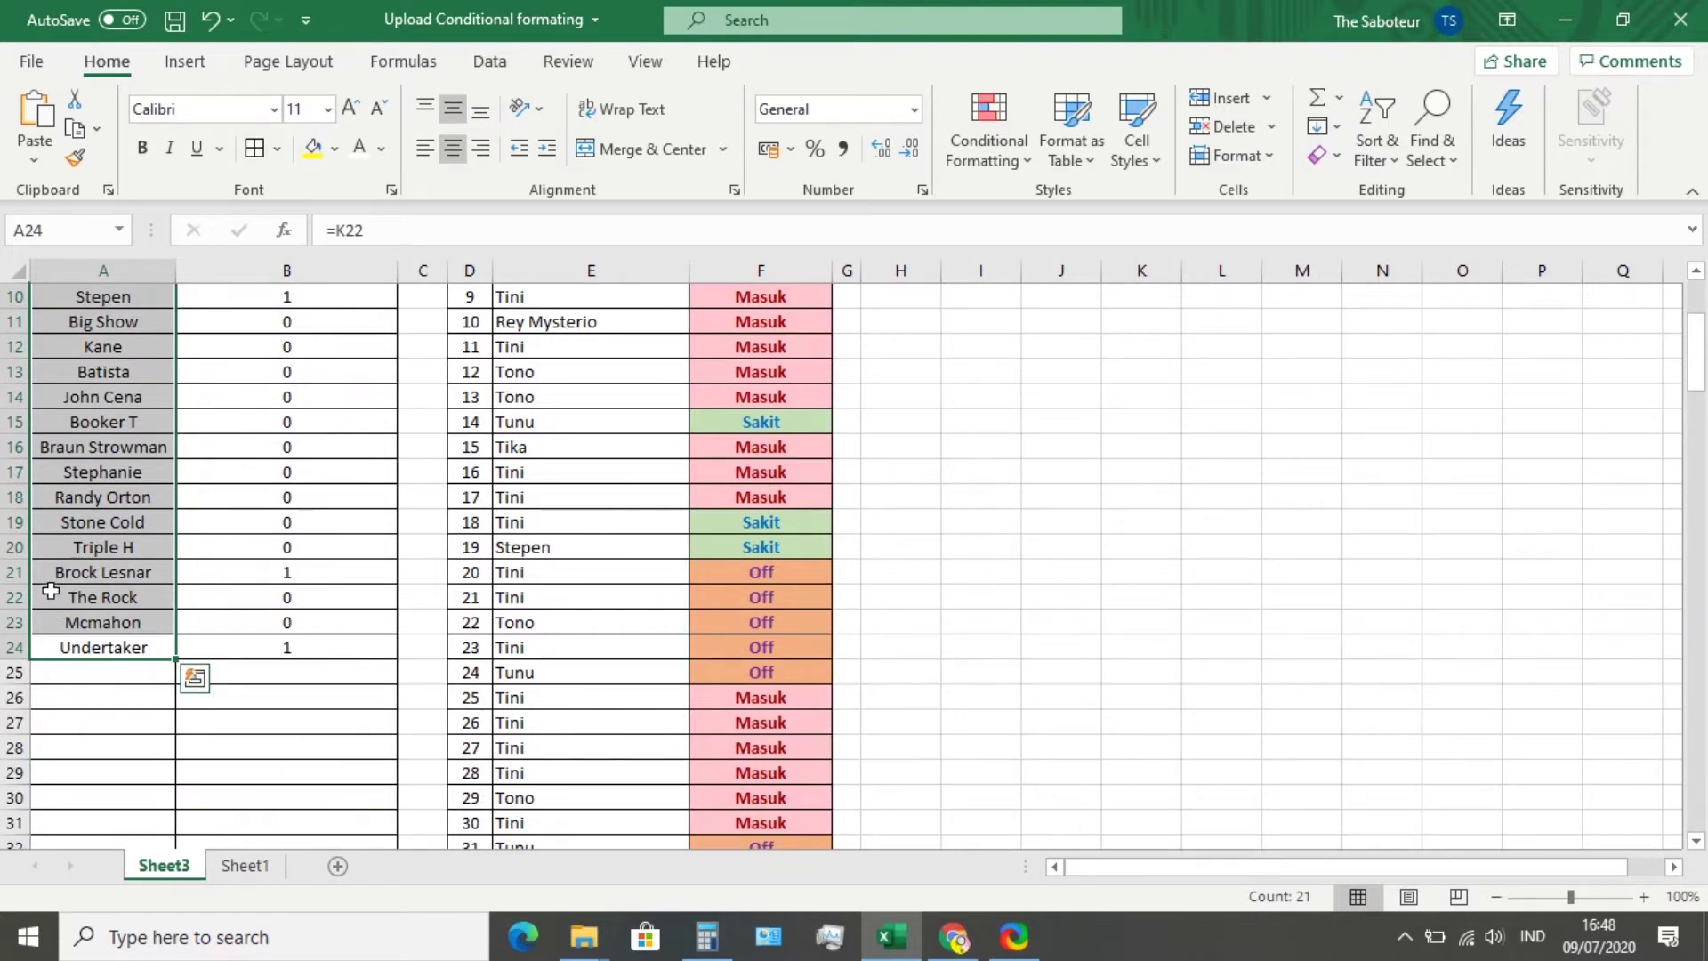
scroll(265, 534, up, 3)
scroll(265, 534, down, 3)
scroll(273, 718, down, 1)
scroll(276, 722, up, 4)
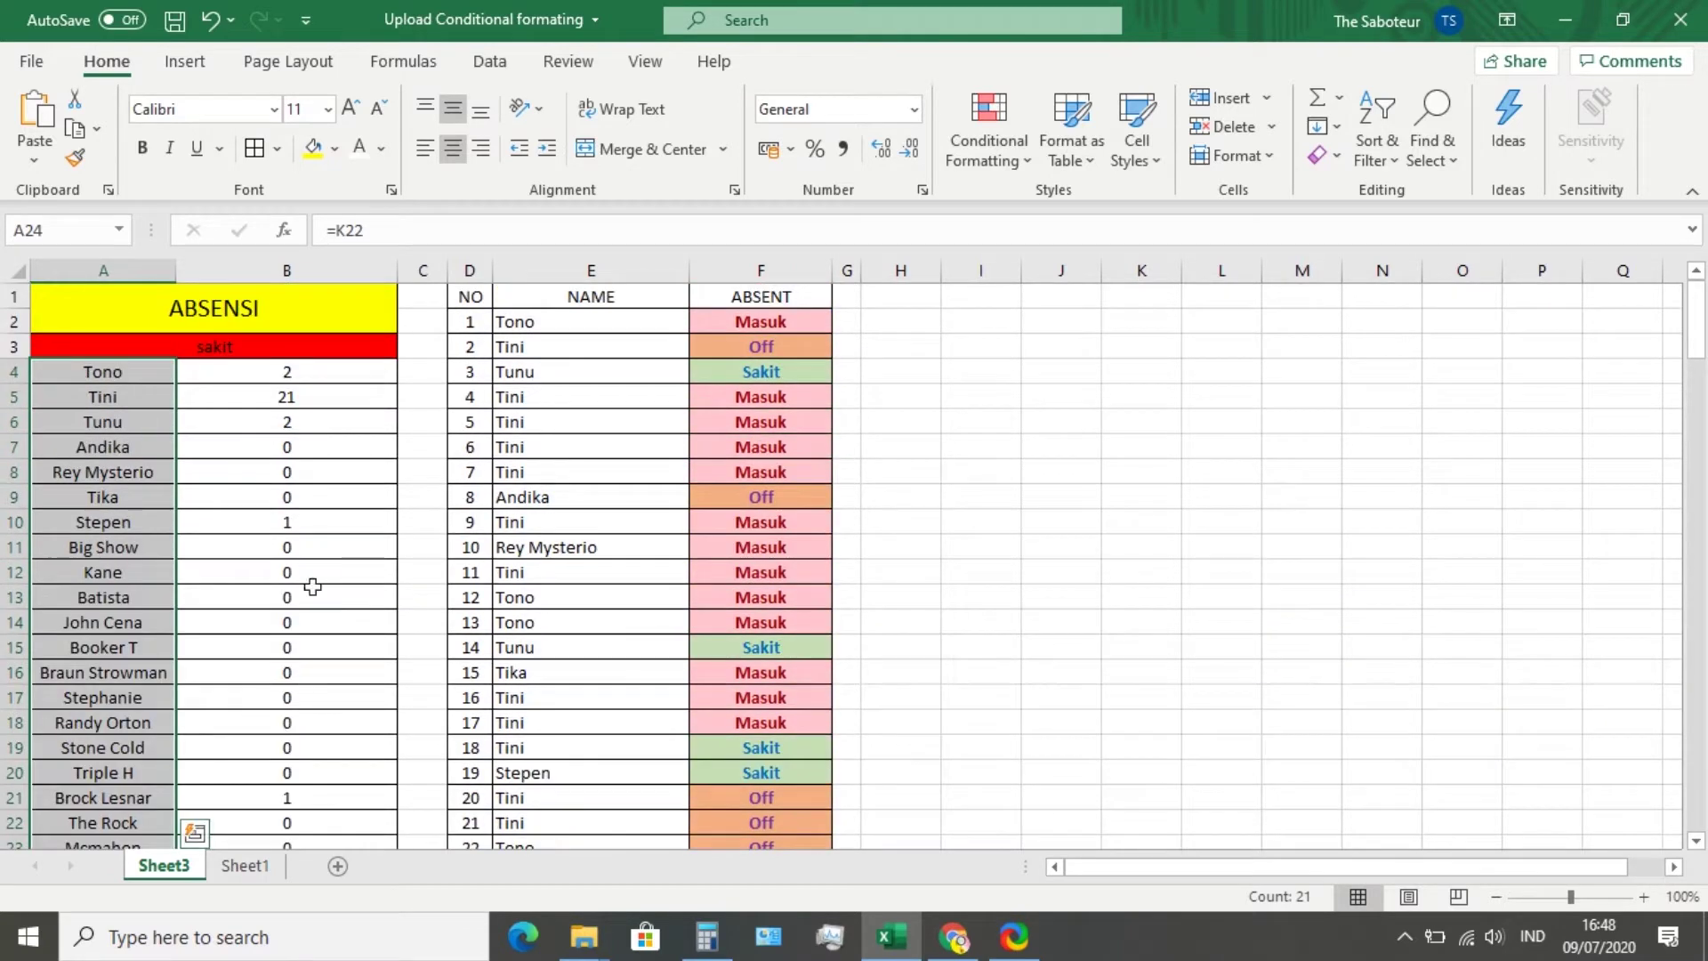
Change the status in the merged cell A3 to off
click(345, 378)
click(351, 470)
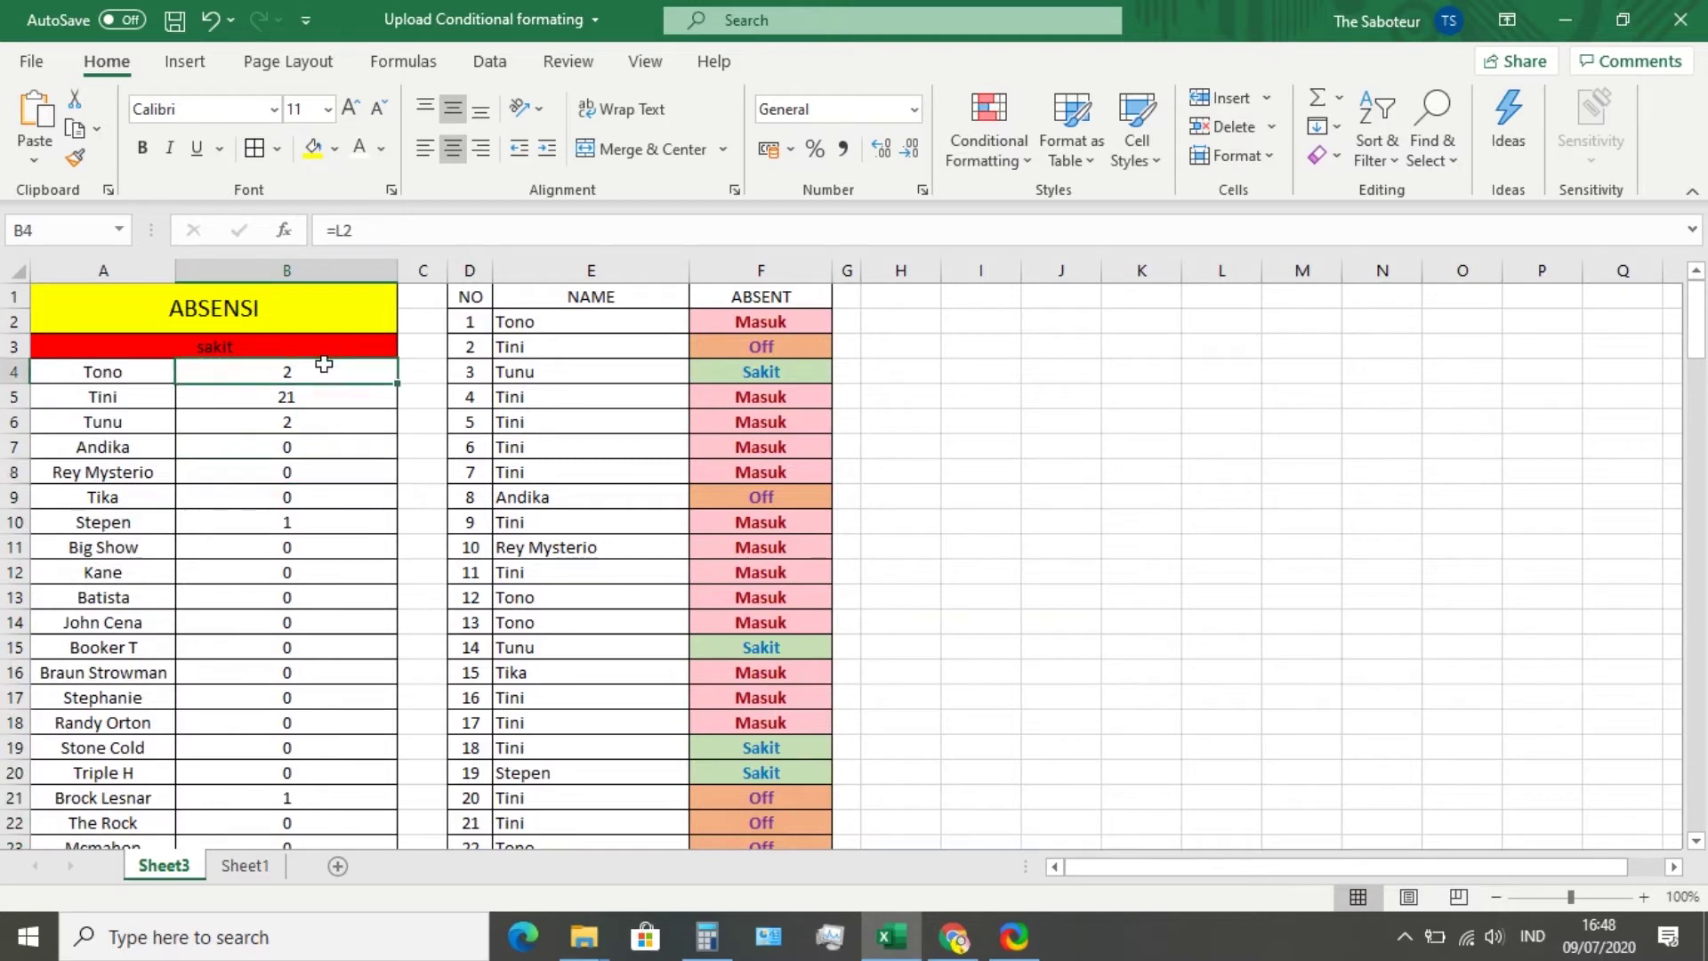
click(227, 342)
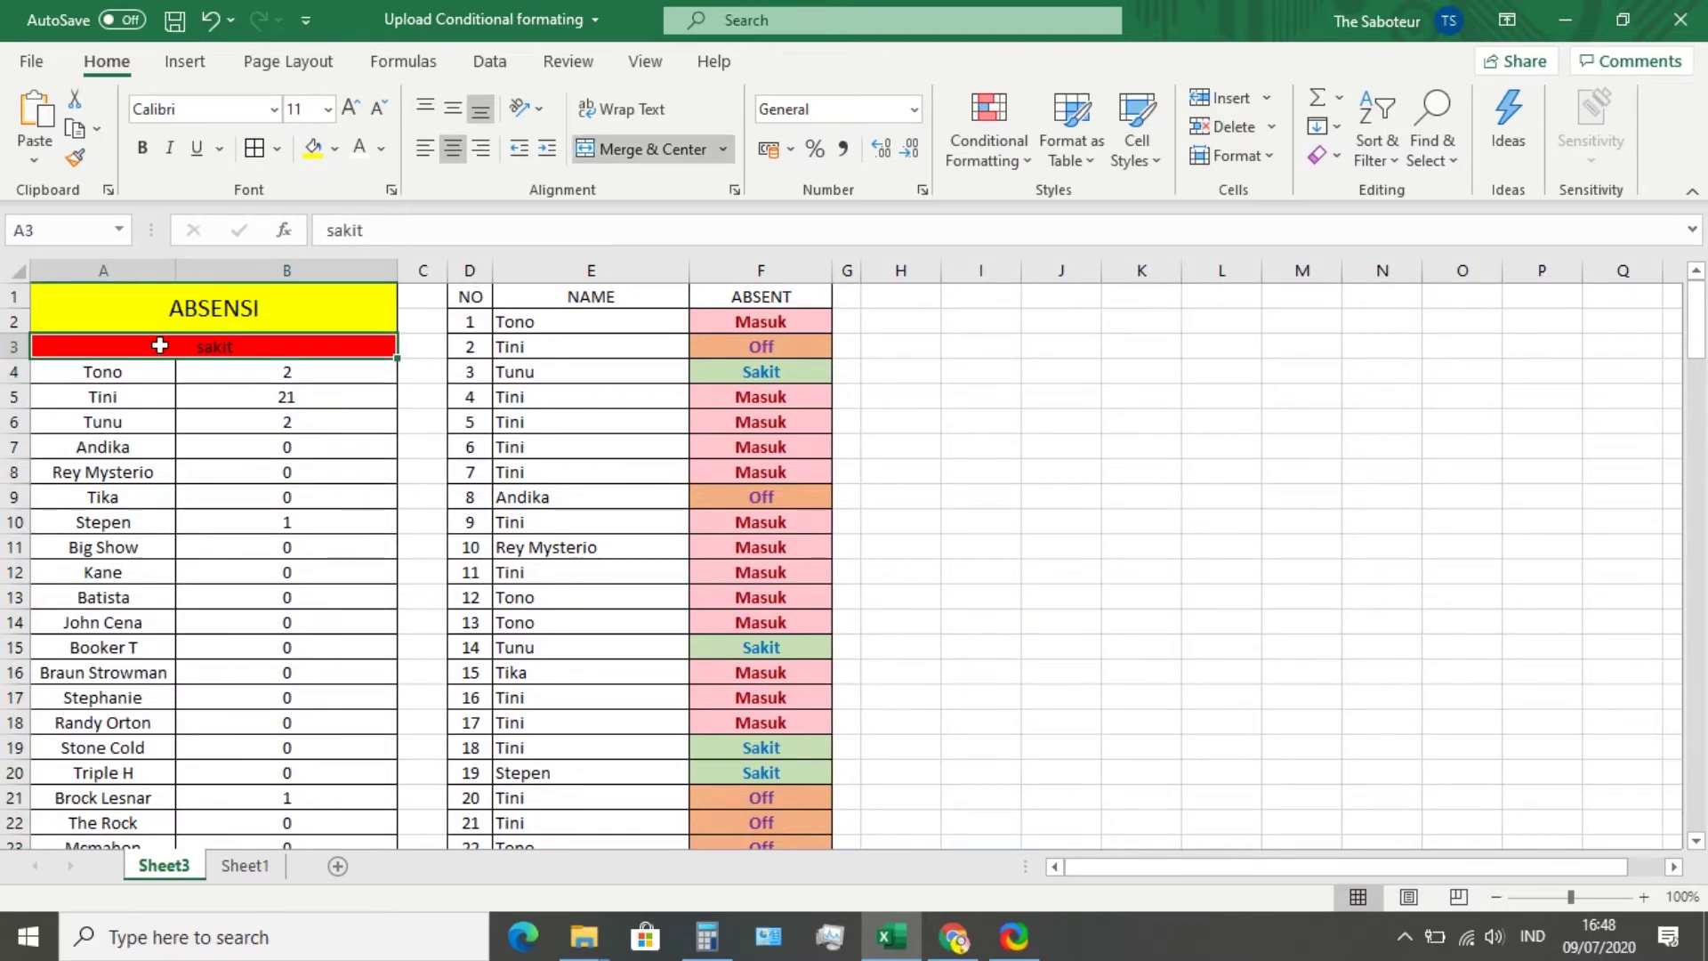
text(off)
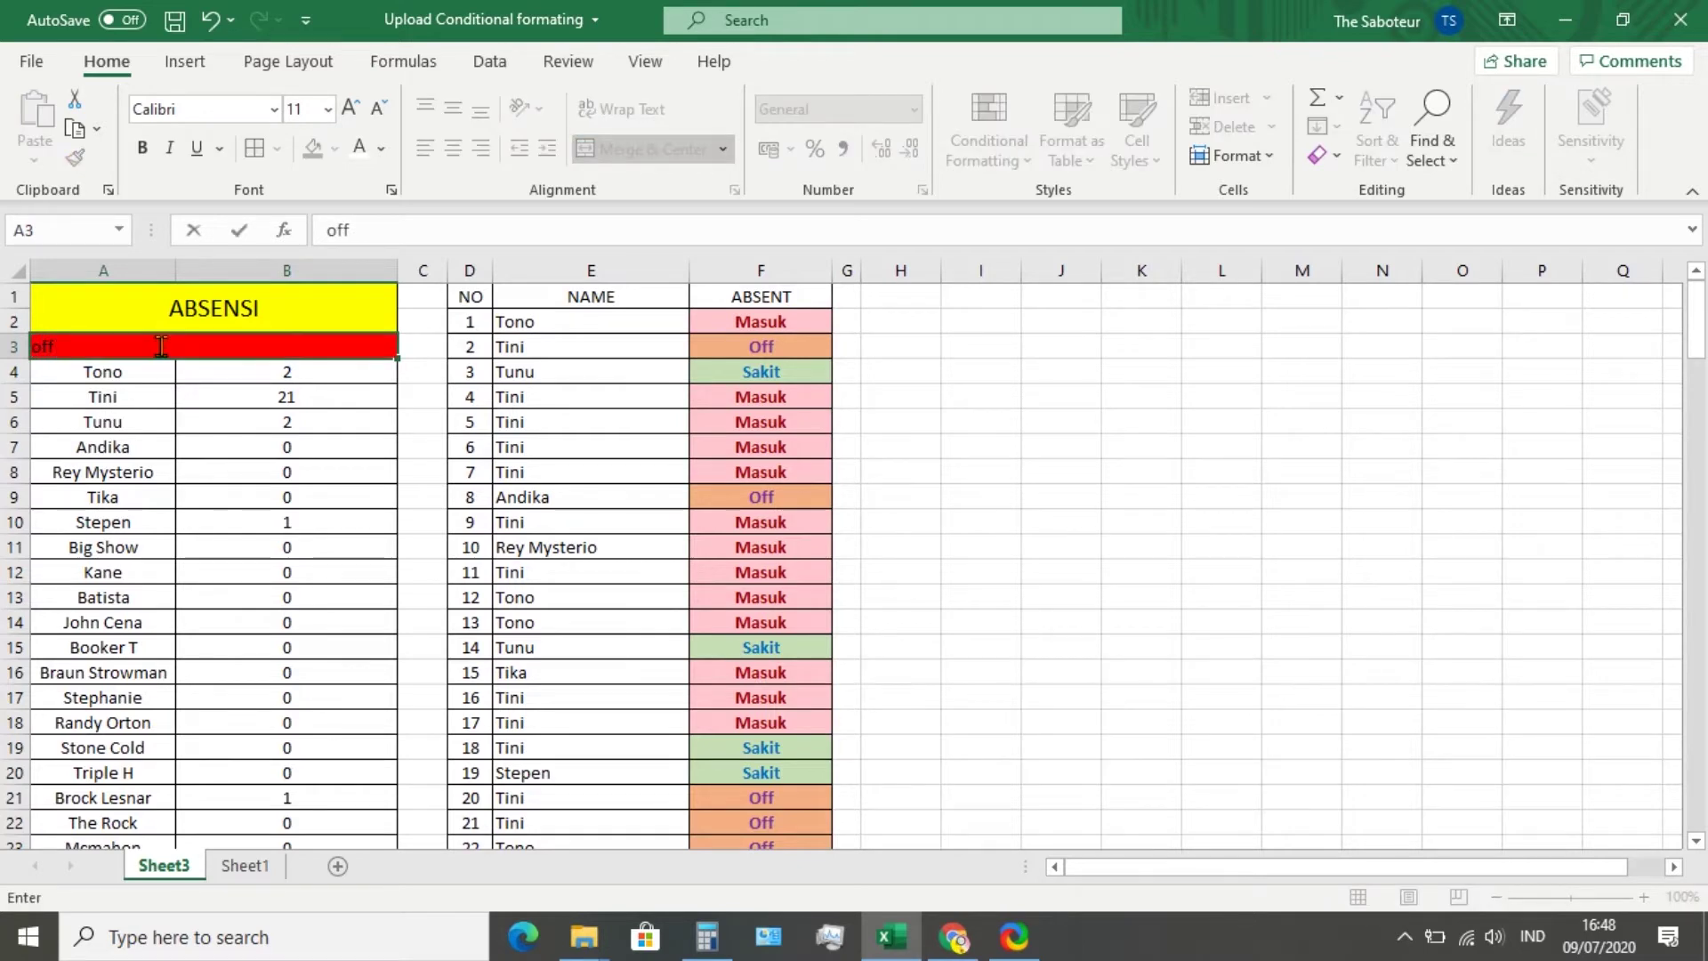
key(Return)
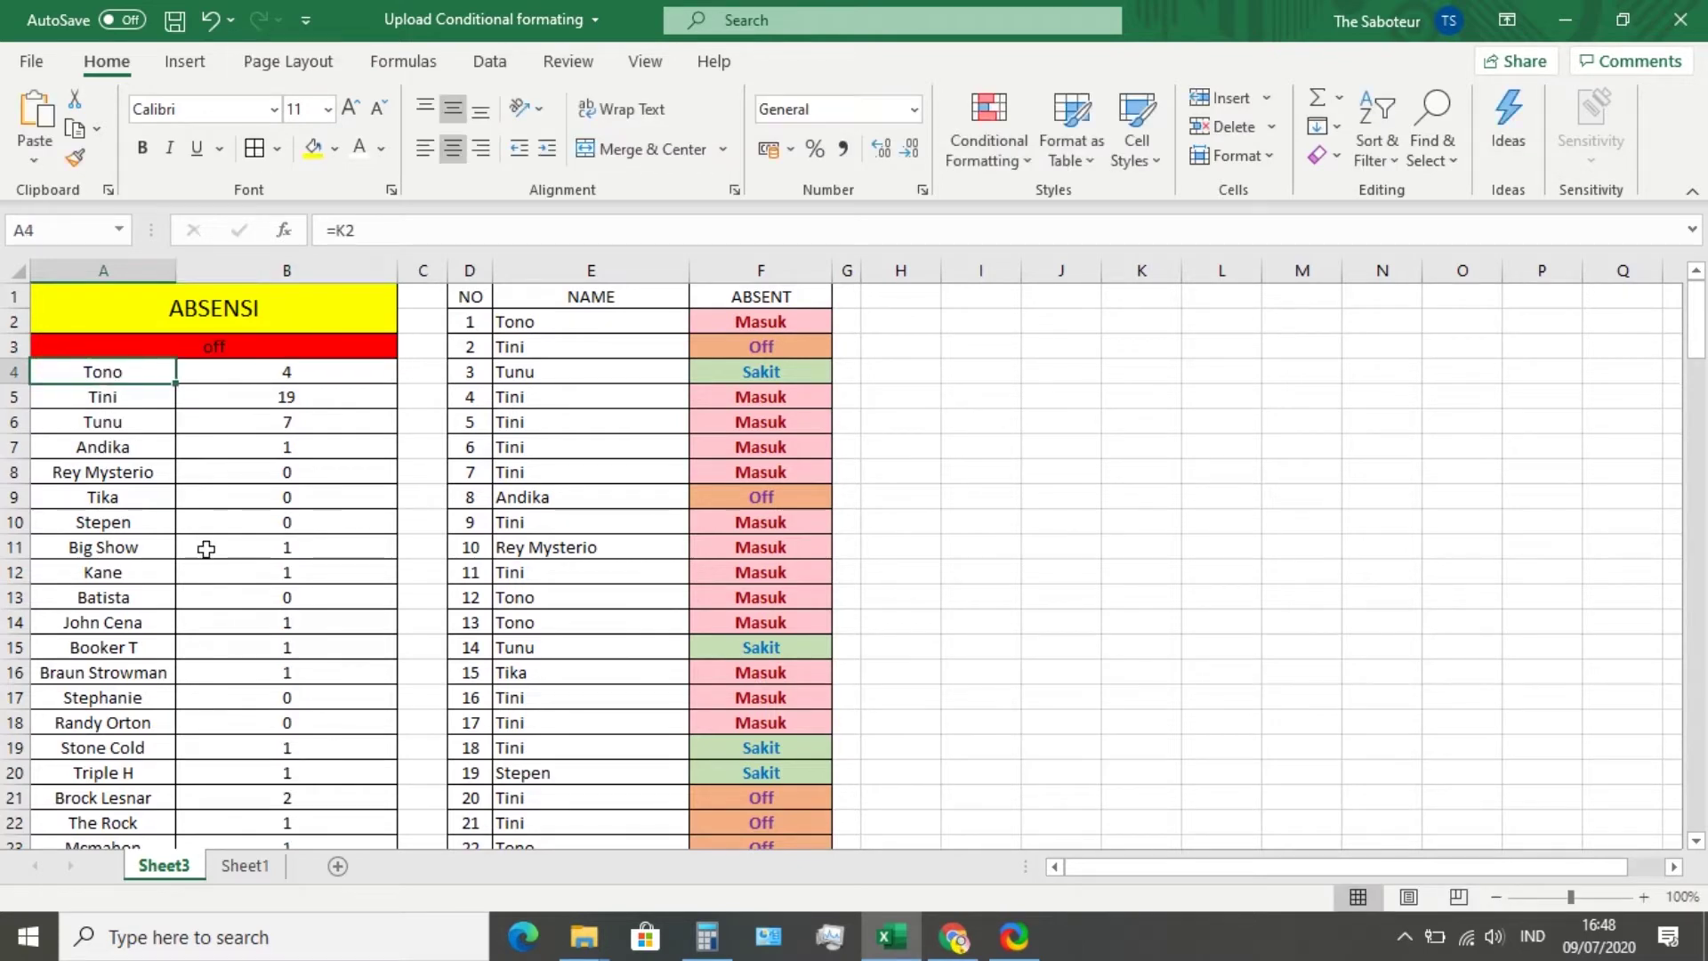
click(194, 450)
click(210, 352)
click(253, 471)
click(251, 349)
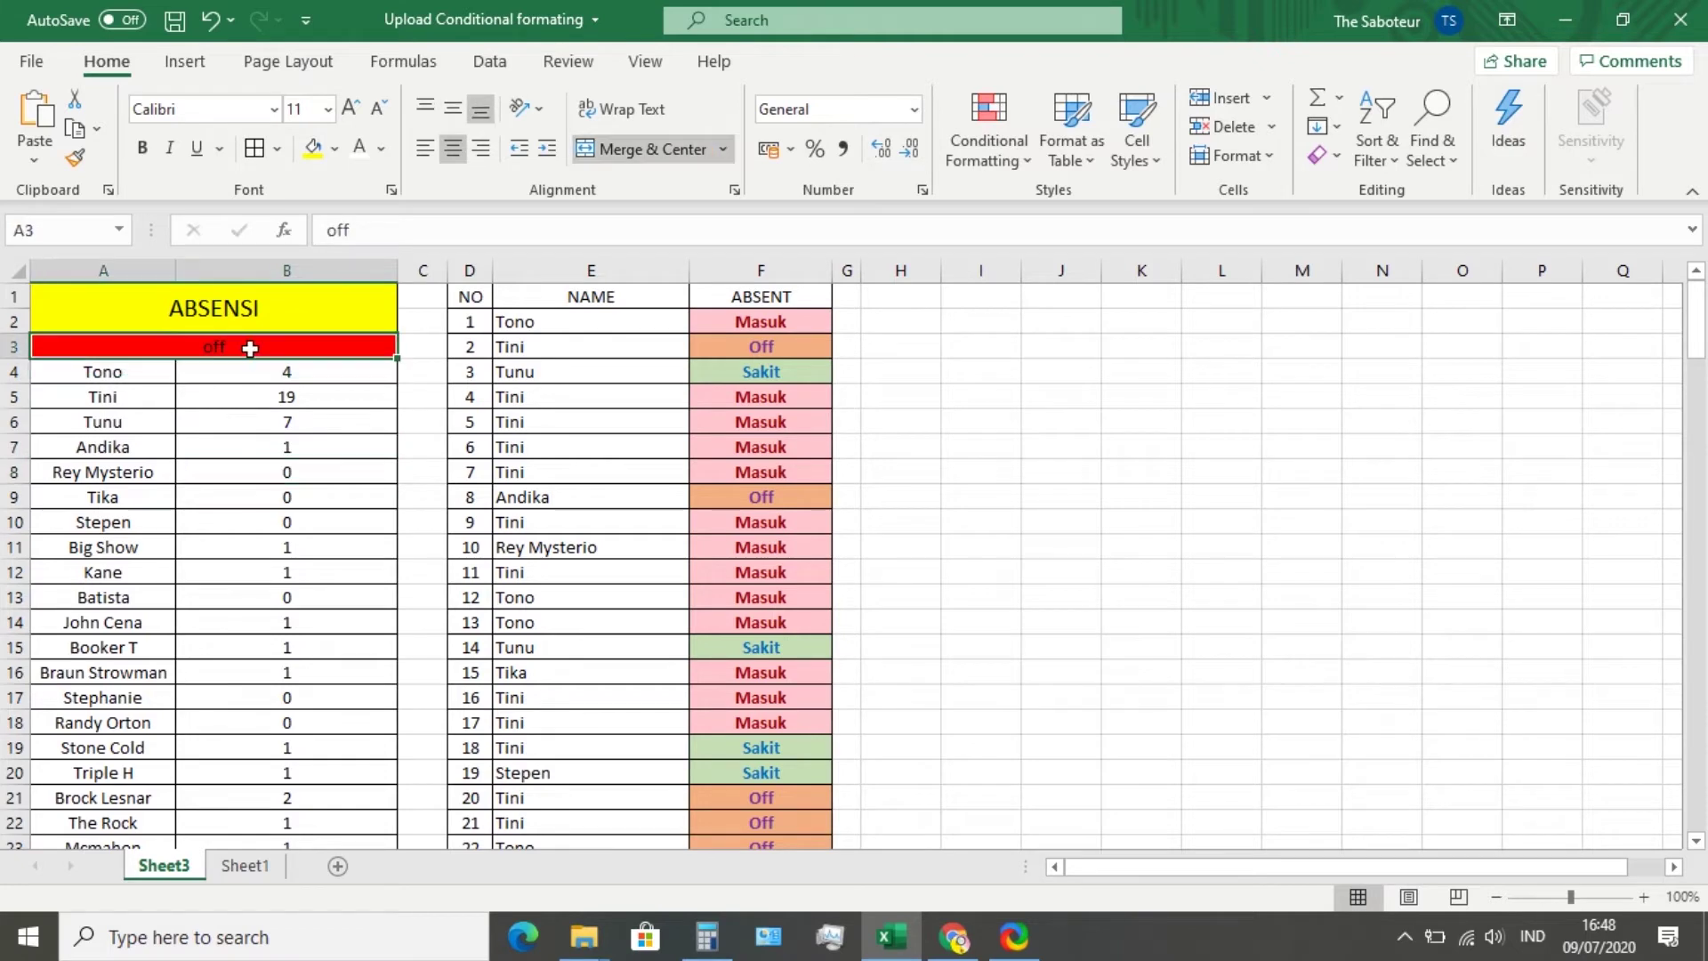
Examine the Nama list in column E of Sheet1, starting at E2, and return to Sheet3
click(245, 865)
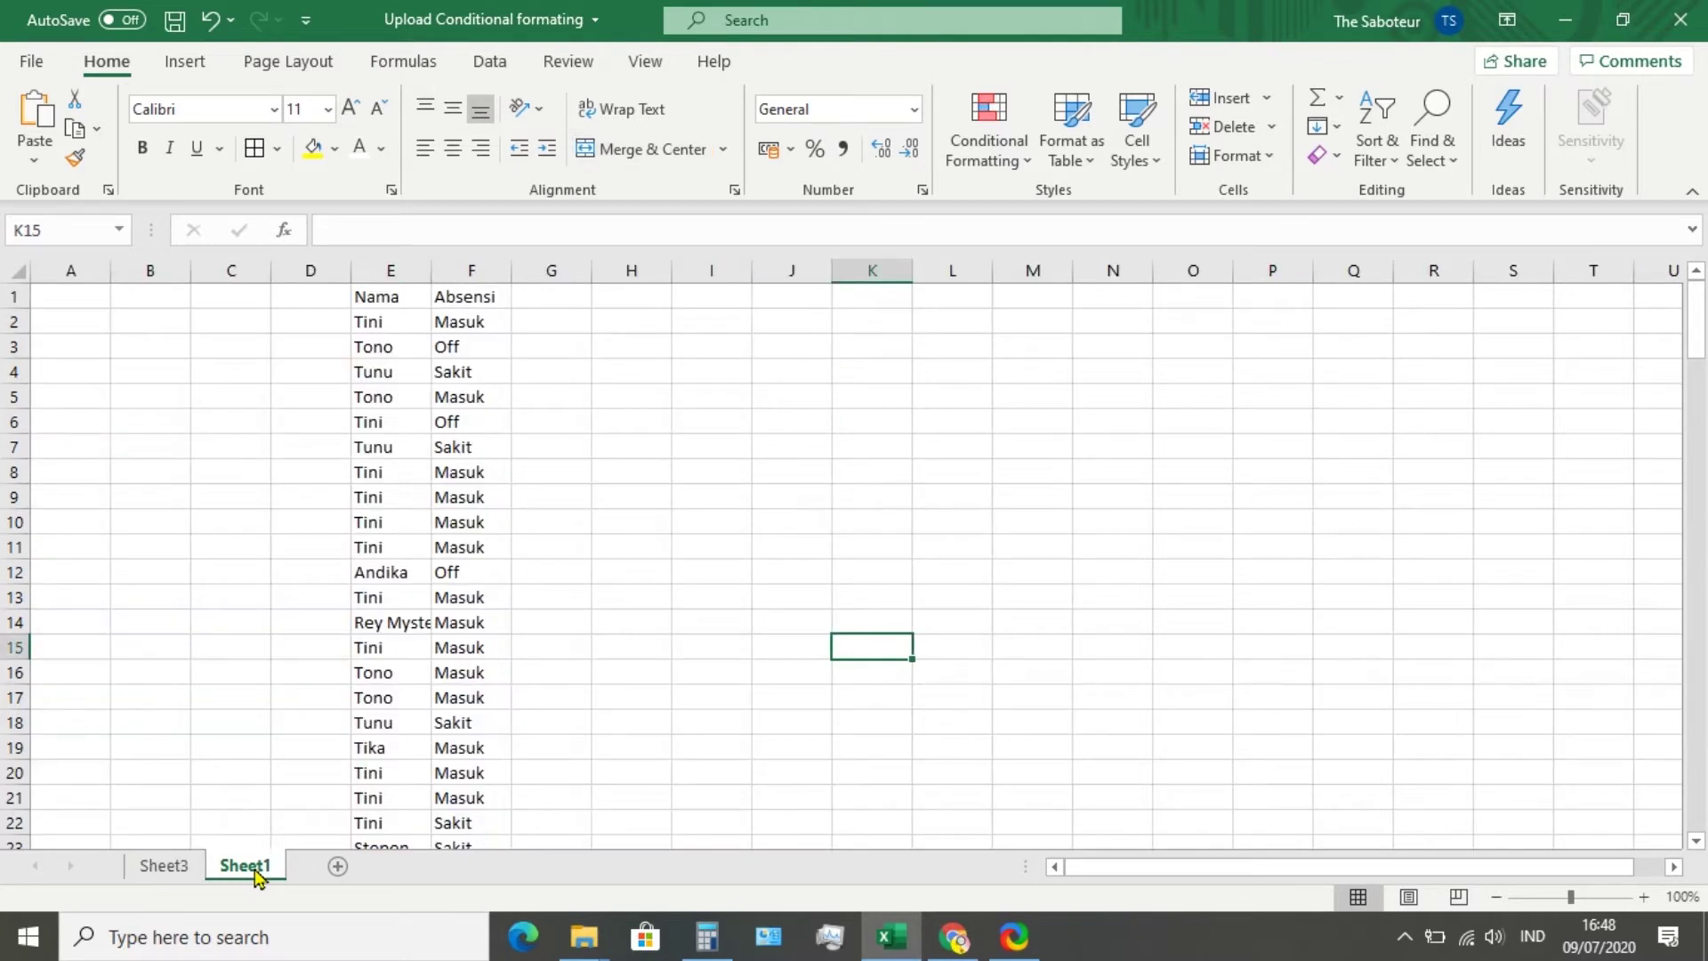
click(294, 471)
click(374, 349)
click(378, 324)
drag(378, 324, 399, 811)
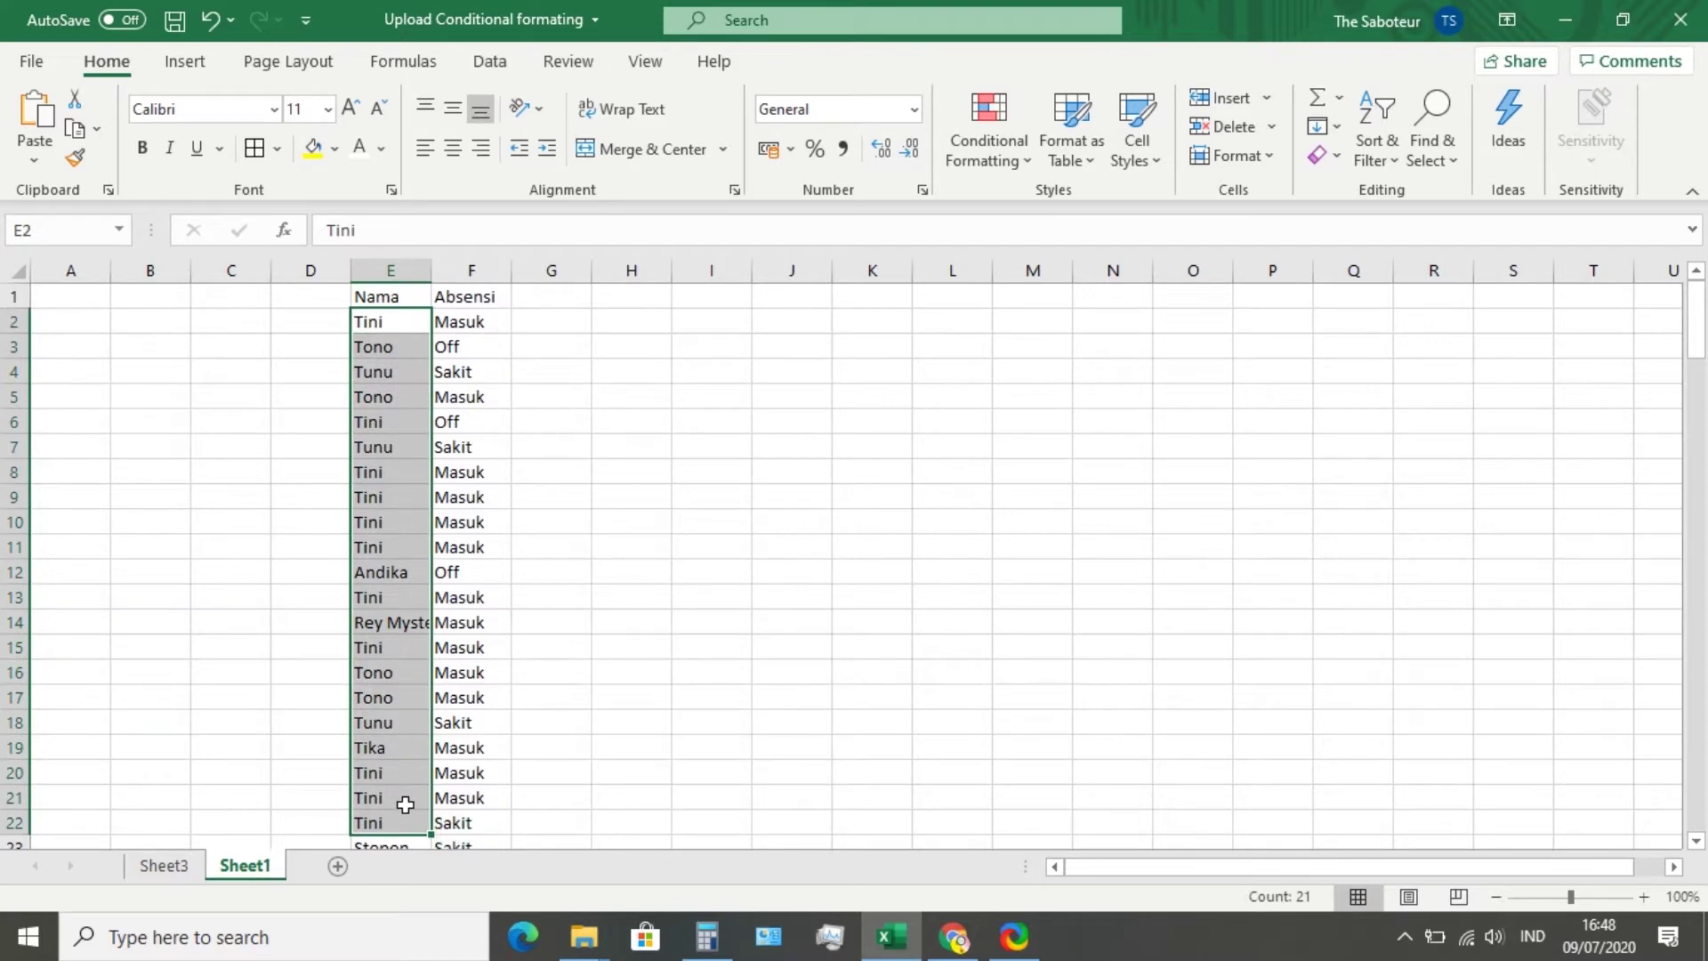
scroll(404, 804, down, 6)
scroll(405, 804, down, 20)
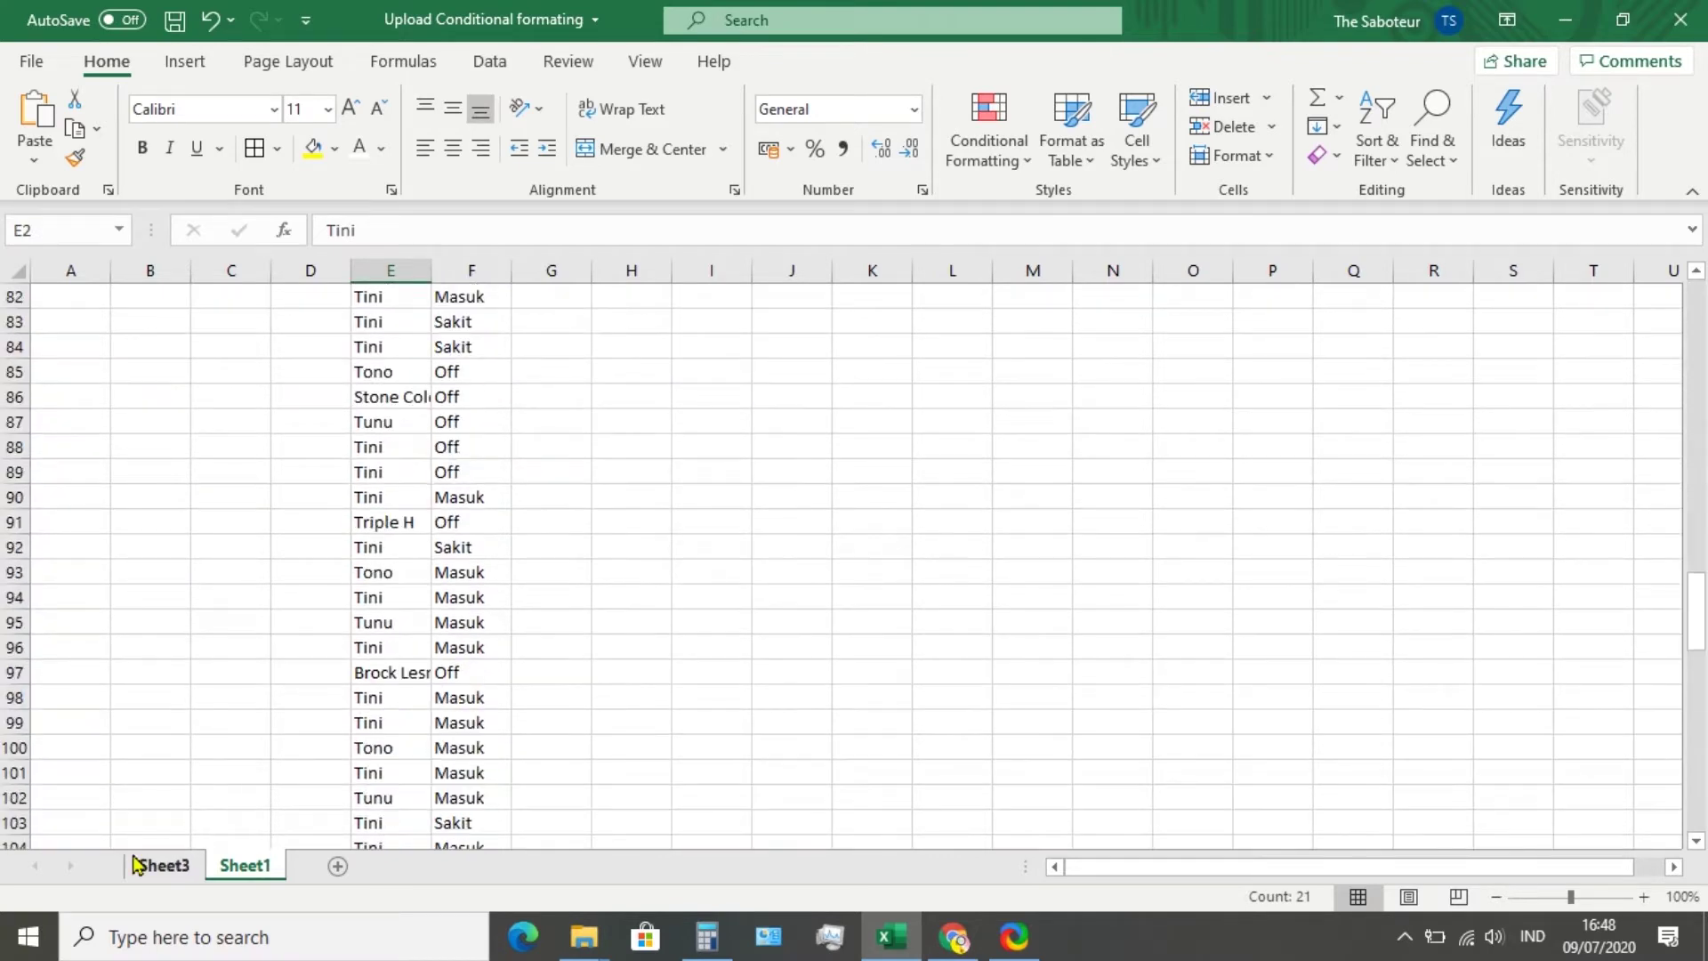
click(162, 866)
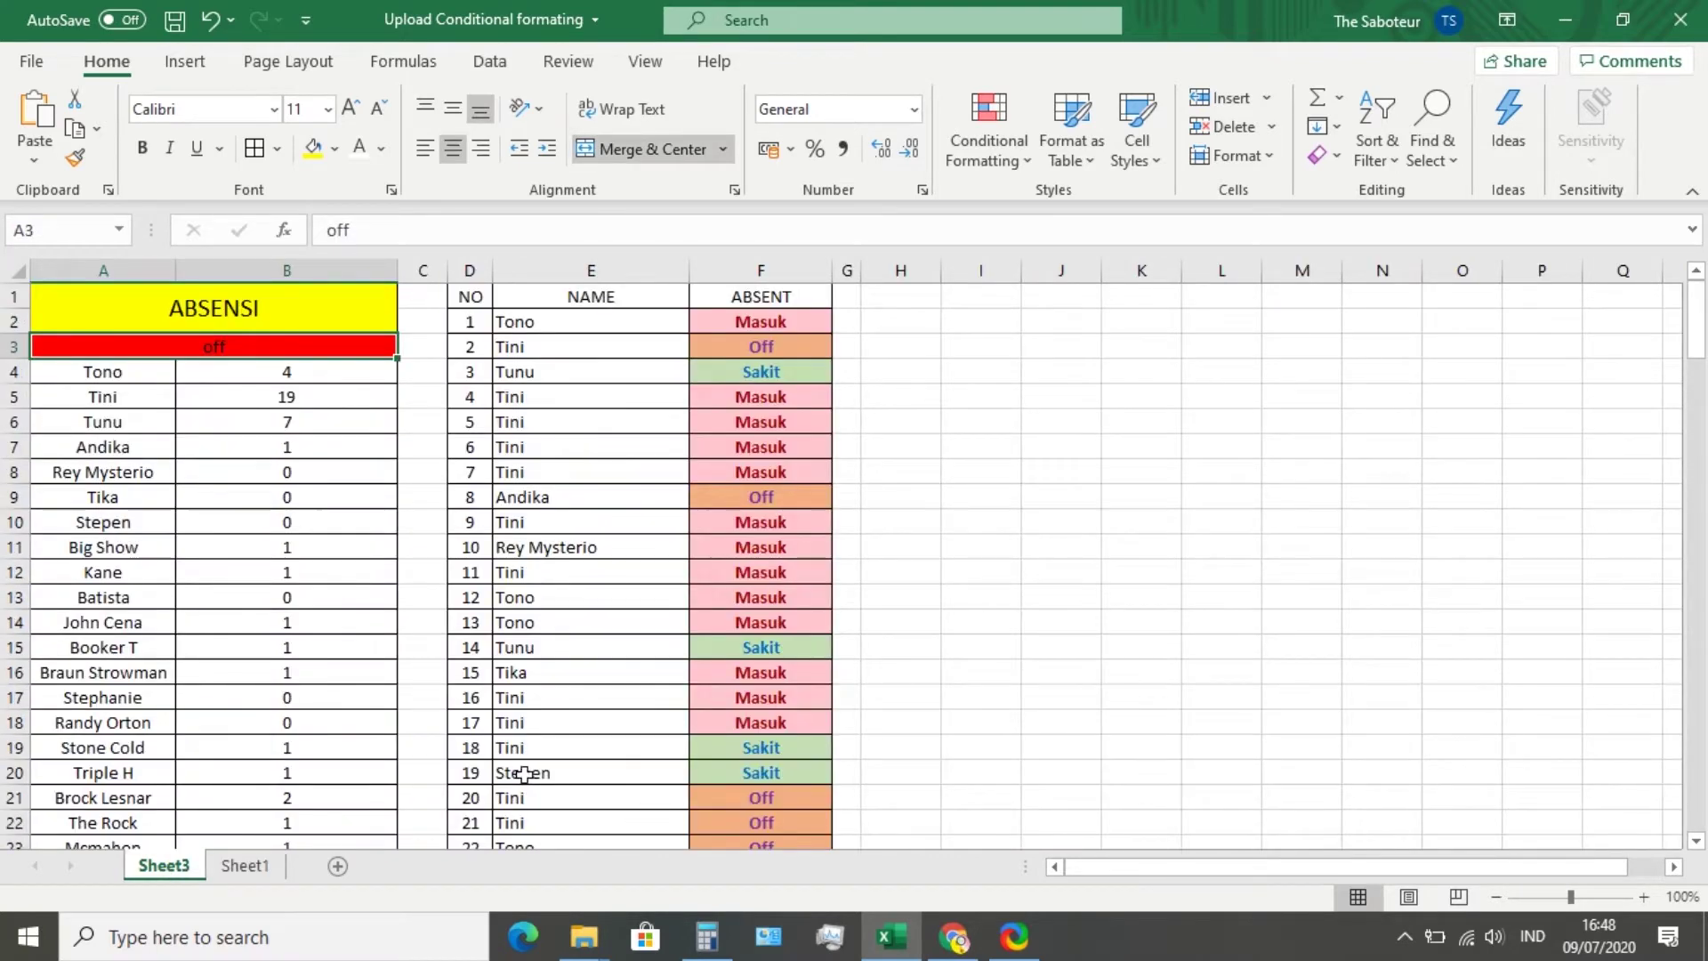
Clear the contents of rows 151 to 153 at the end of the attendance data on Sheet1
click(241, 866)
scroll(391, 712, down, 20)
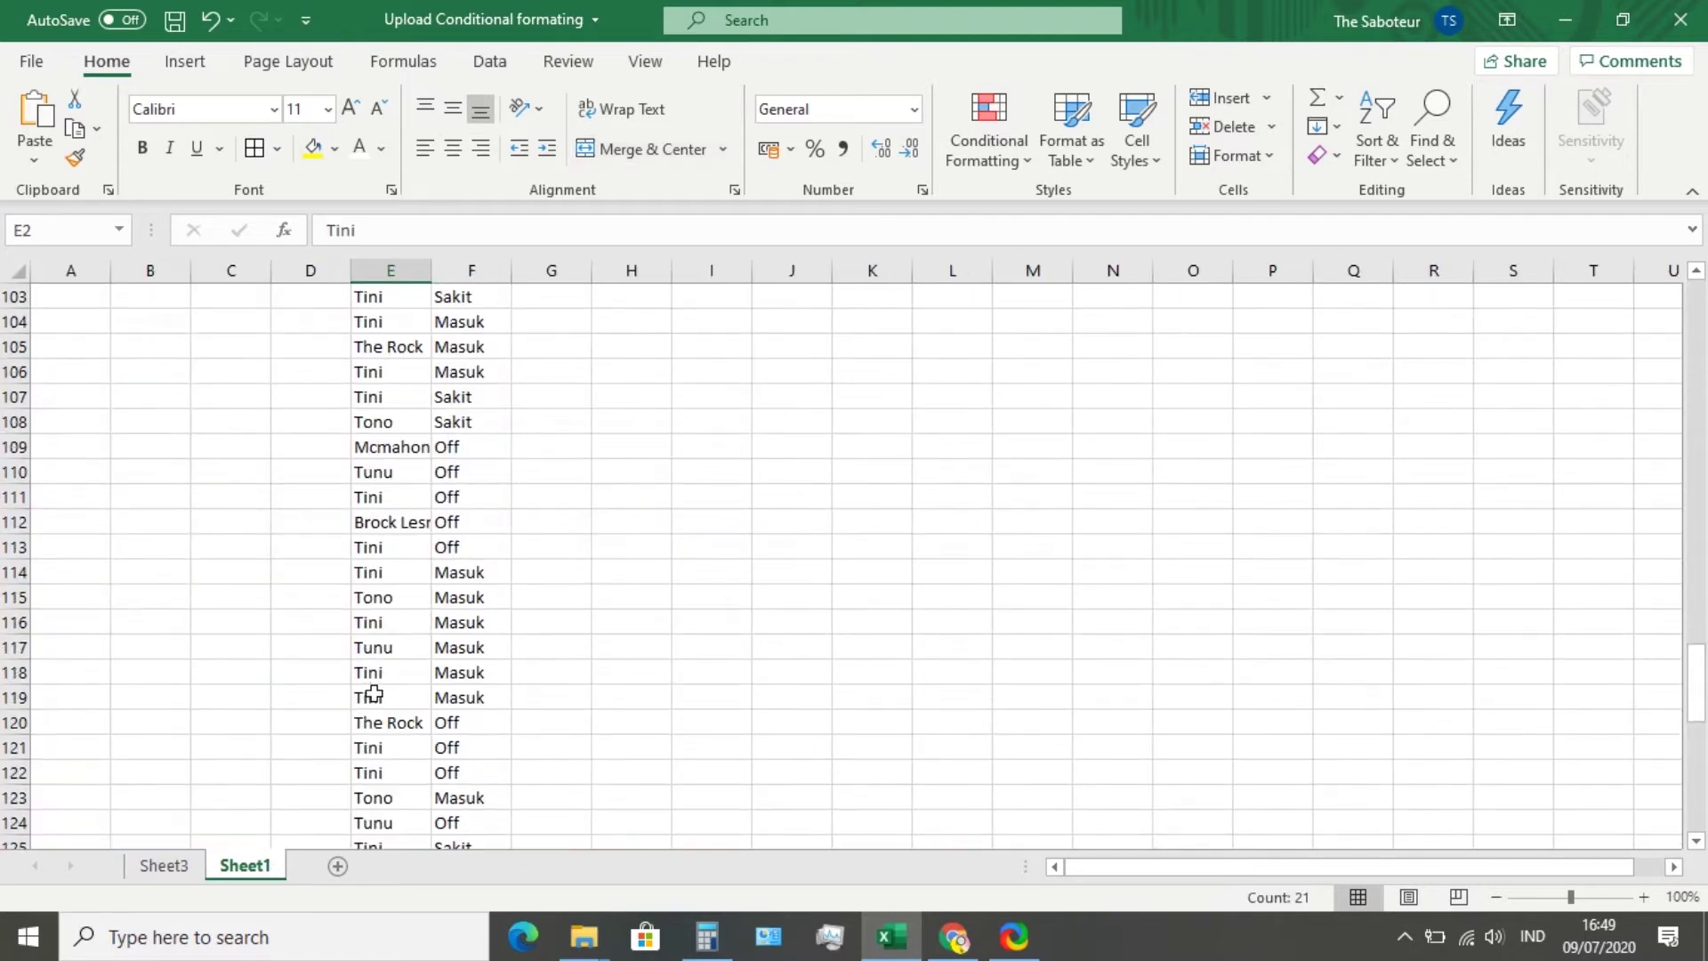
scroll(407, 724, up, 5)
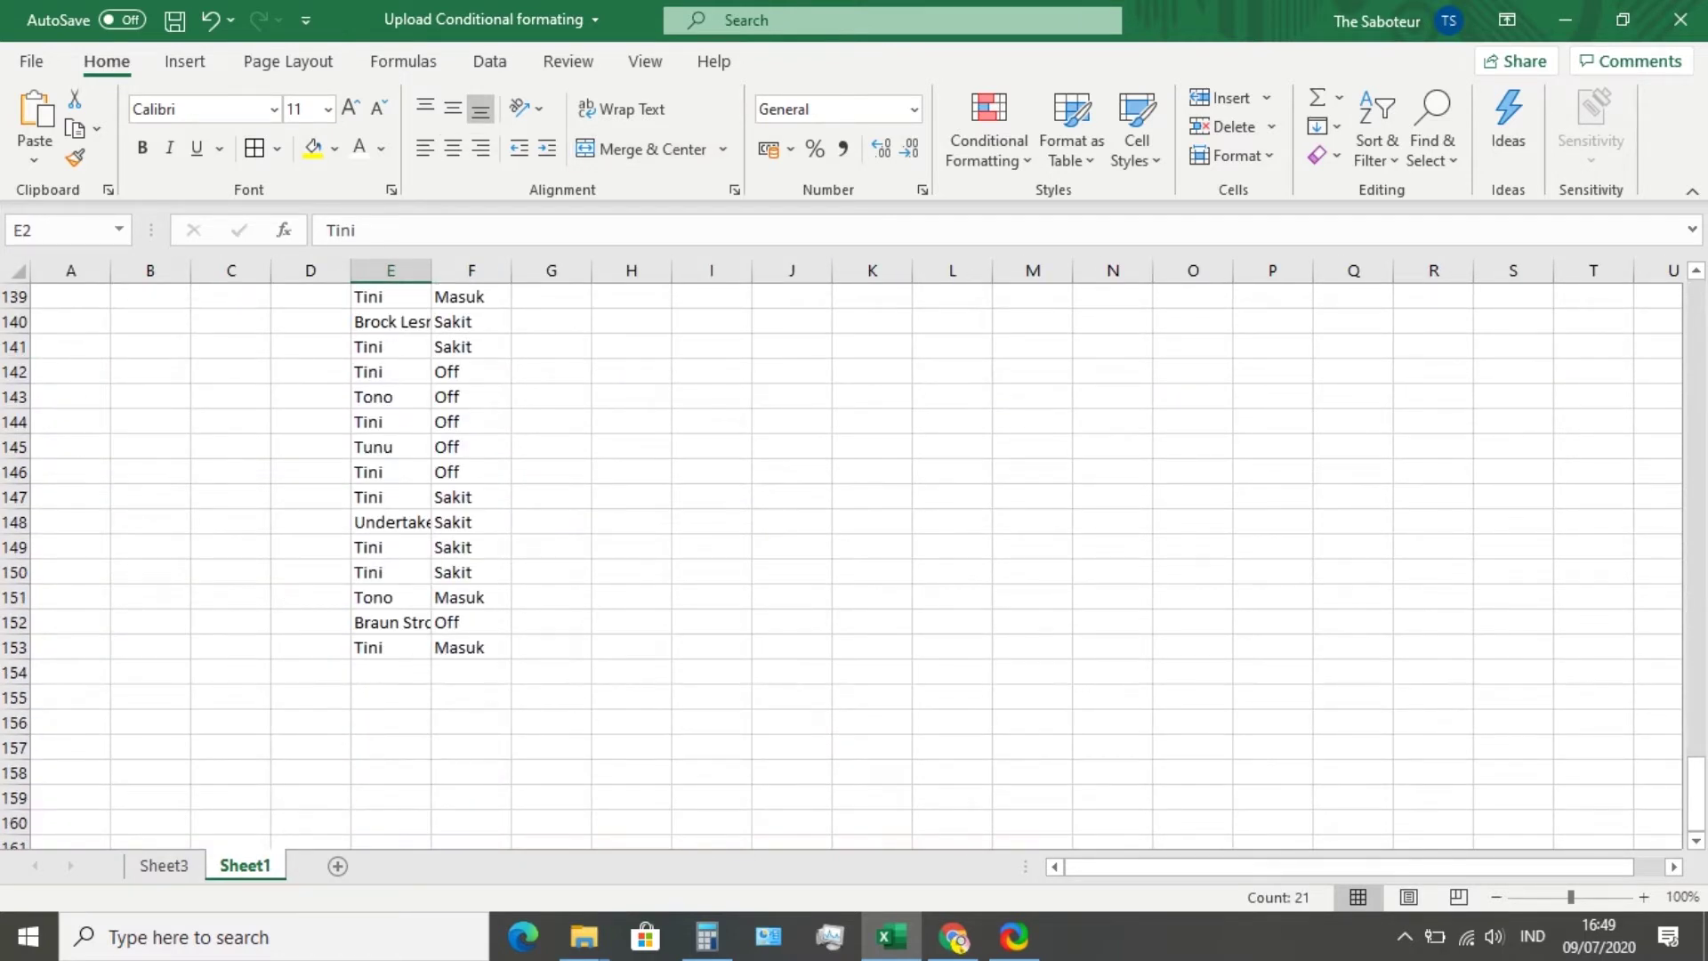
drag(16, 599, 20, 649)
right_click(19, 642)
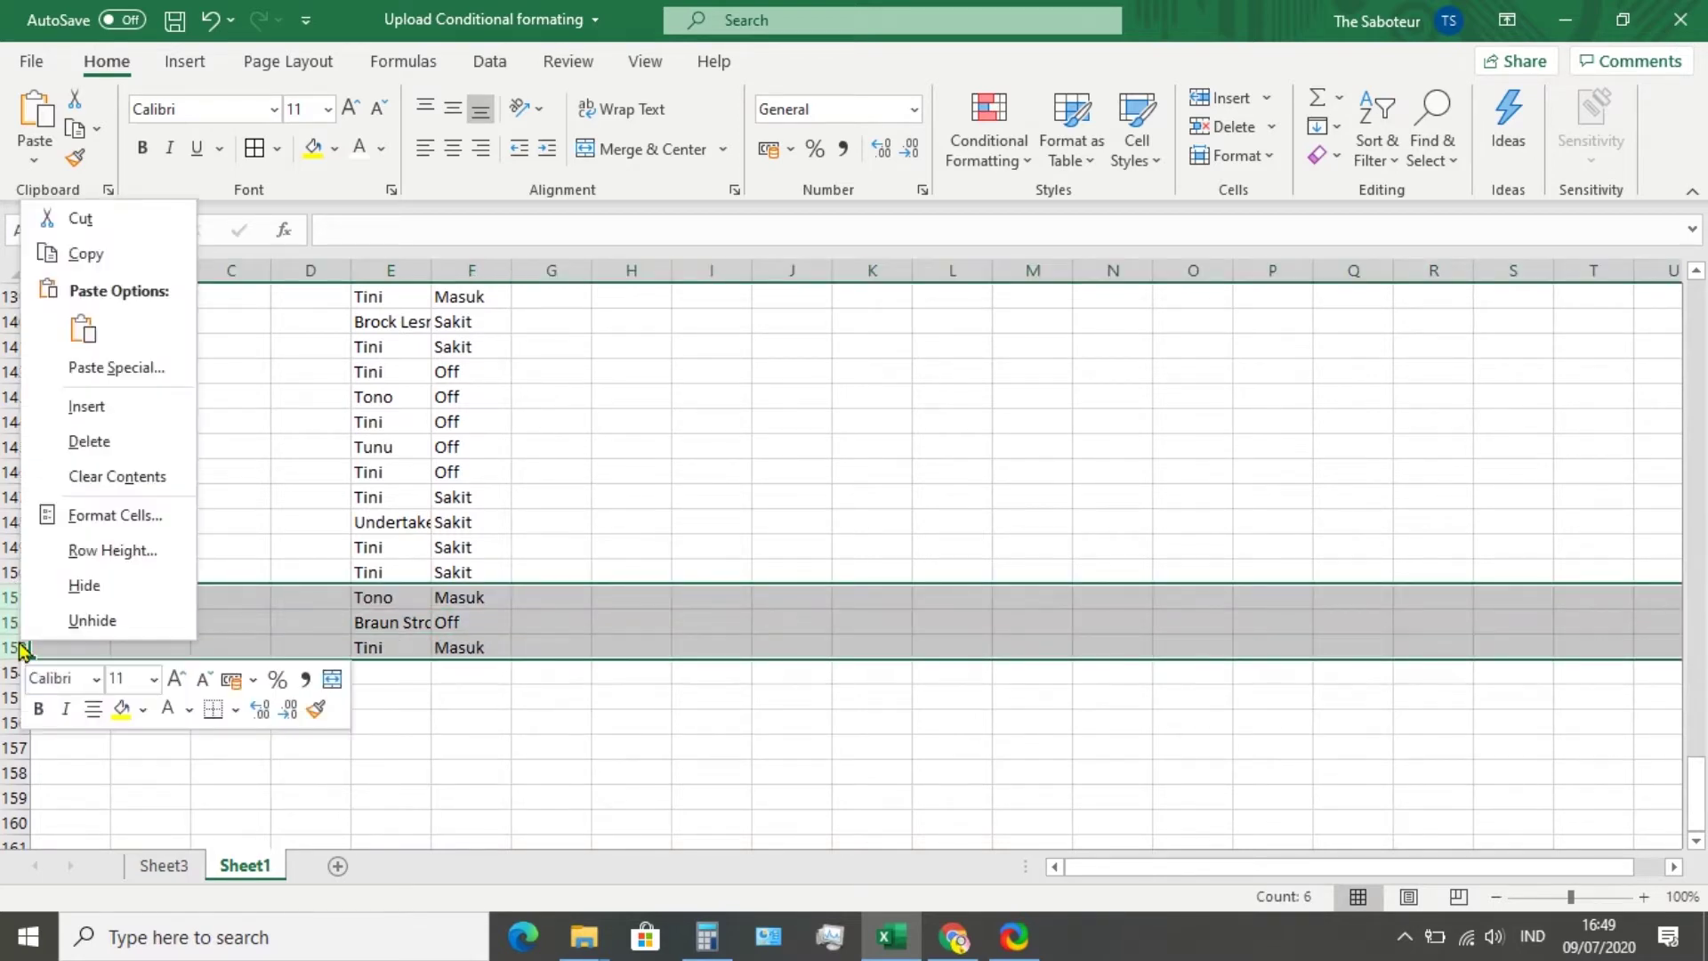
key(Escape)
key(Delete)
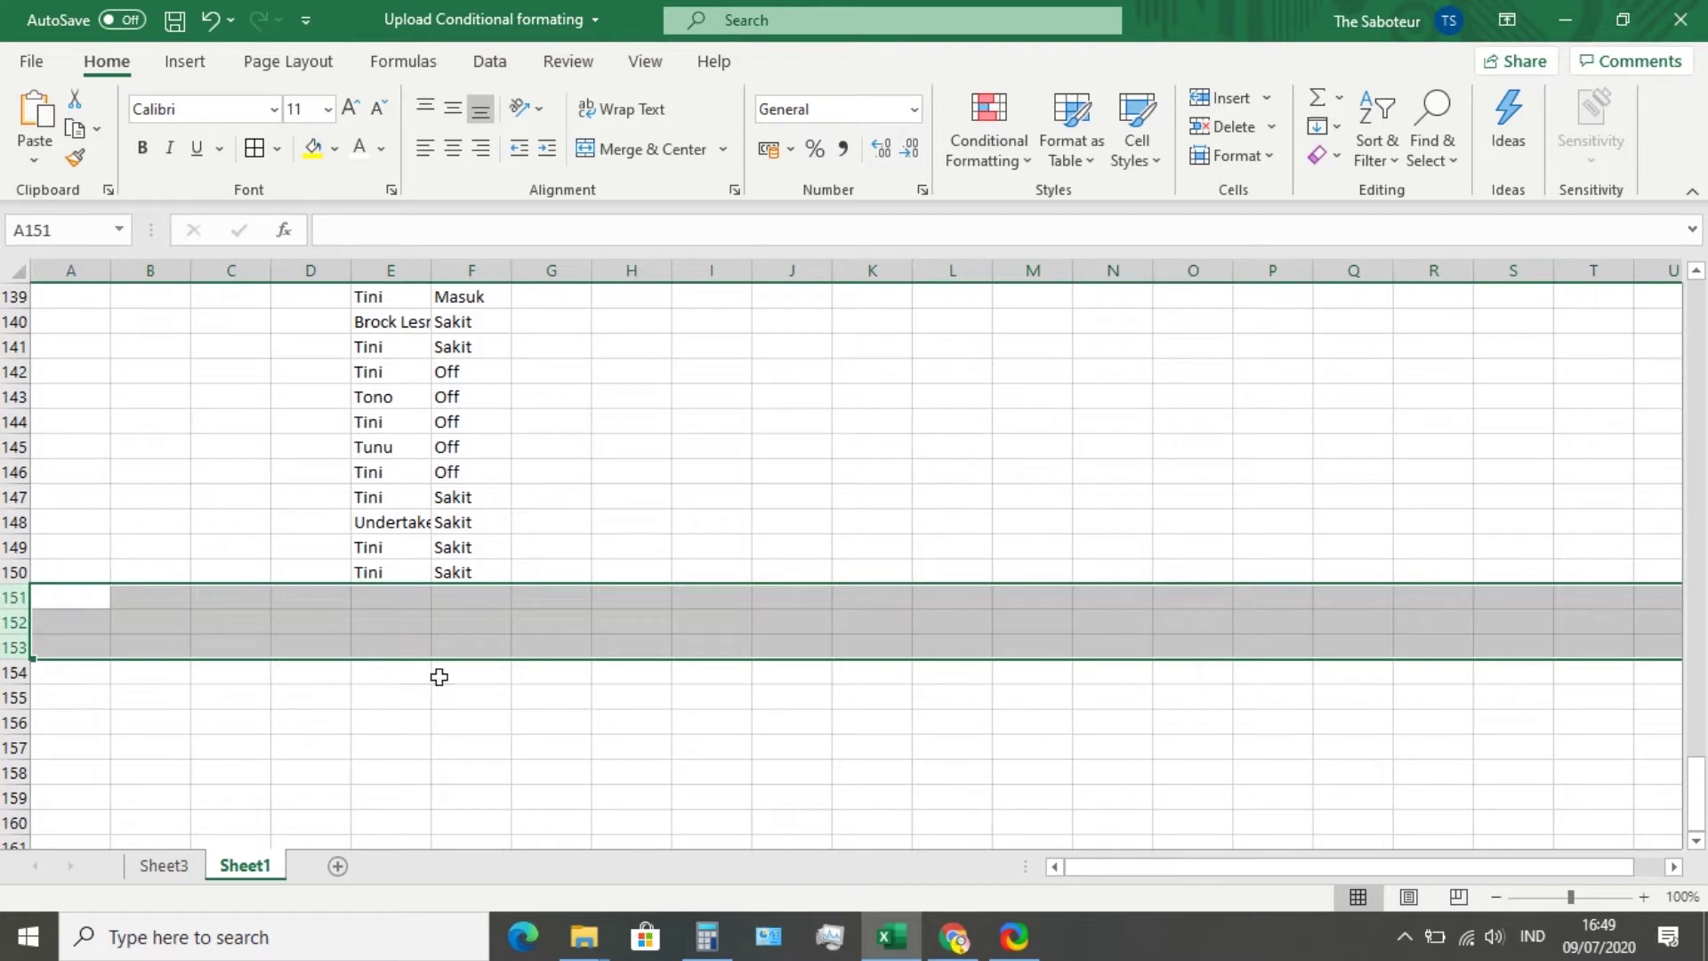
click(438, 679)
drag(139, 572, 419, 567)
click(481, 572)
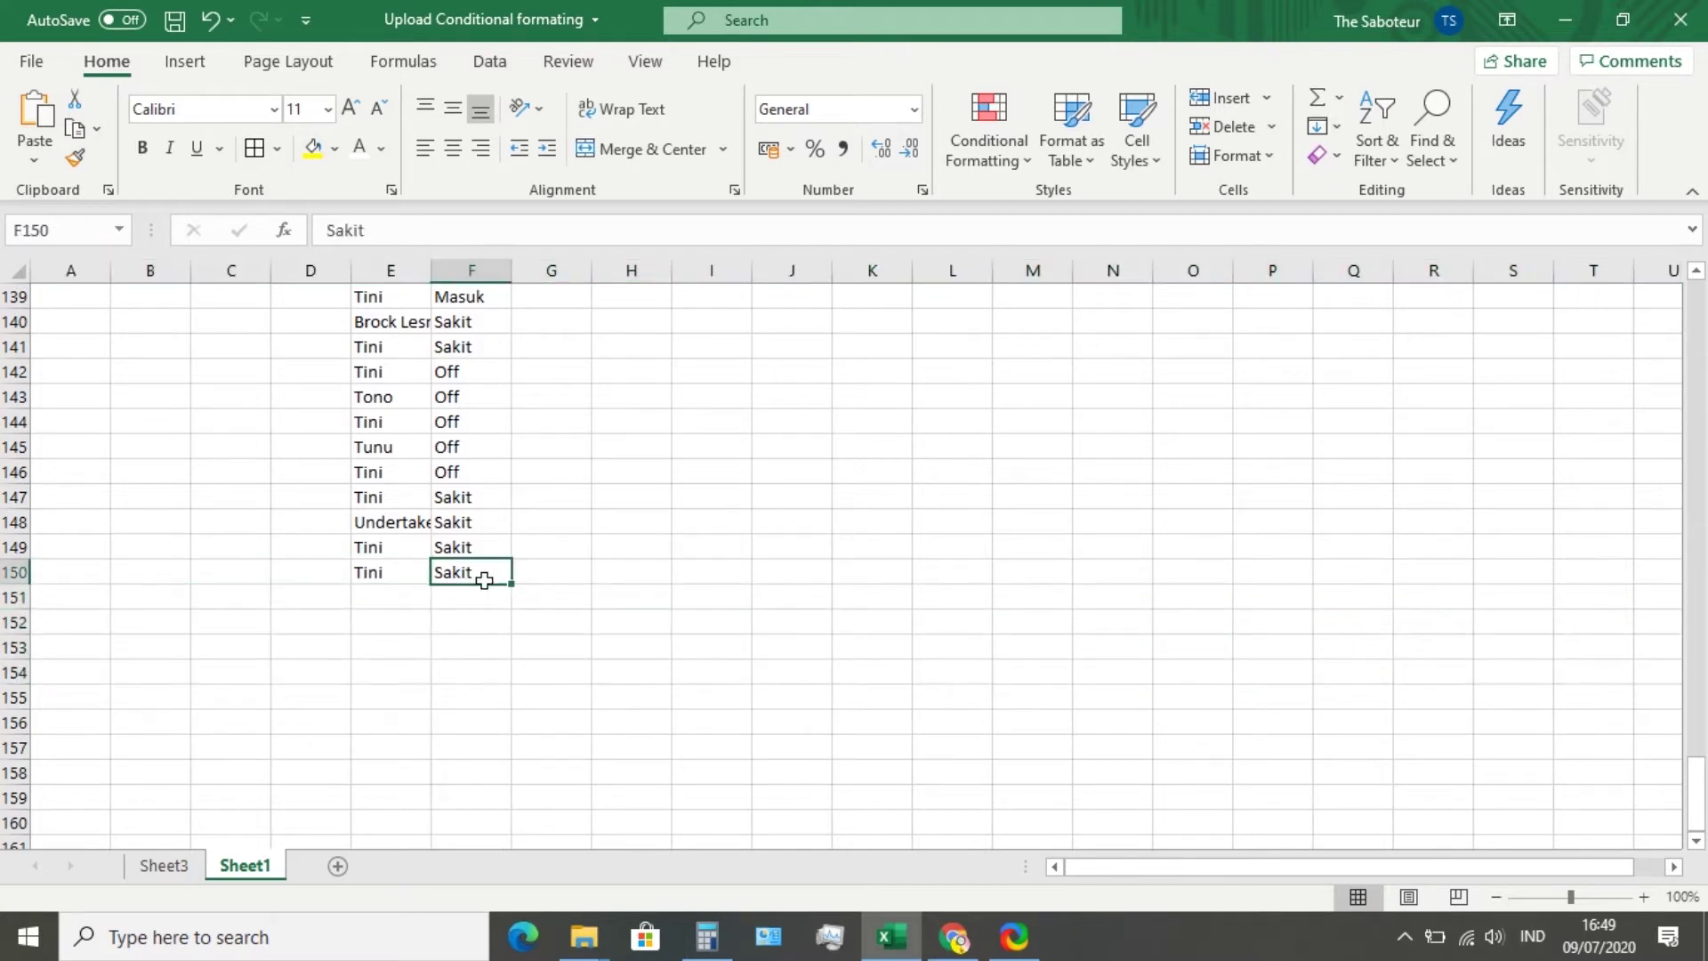
Start a formula in cell I2 of Sheet1 with =iferror(index( to extract the unique names
scroll(483, 574, up, 20)
scroll(614, 526, up, 12)
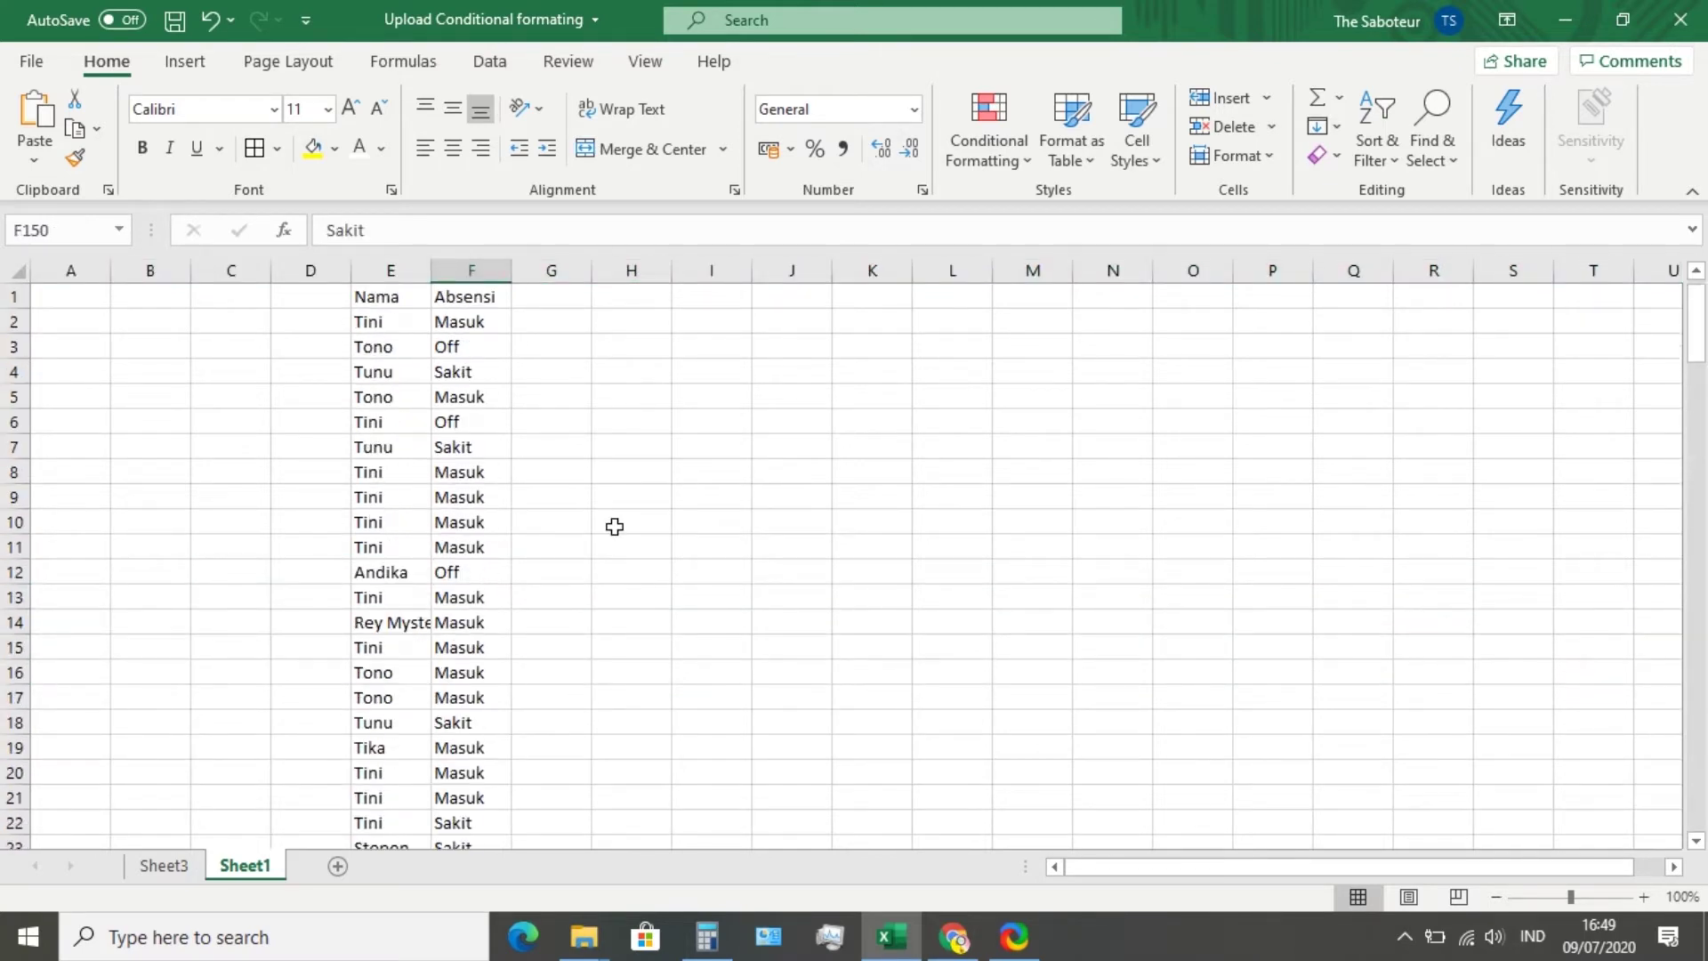
click(598, 373)
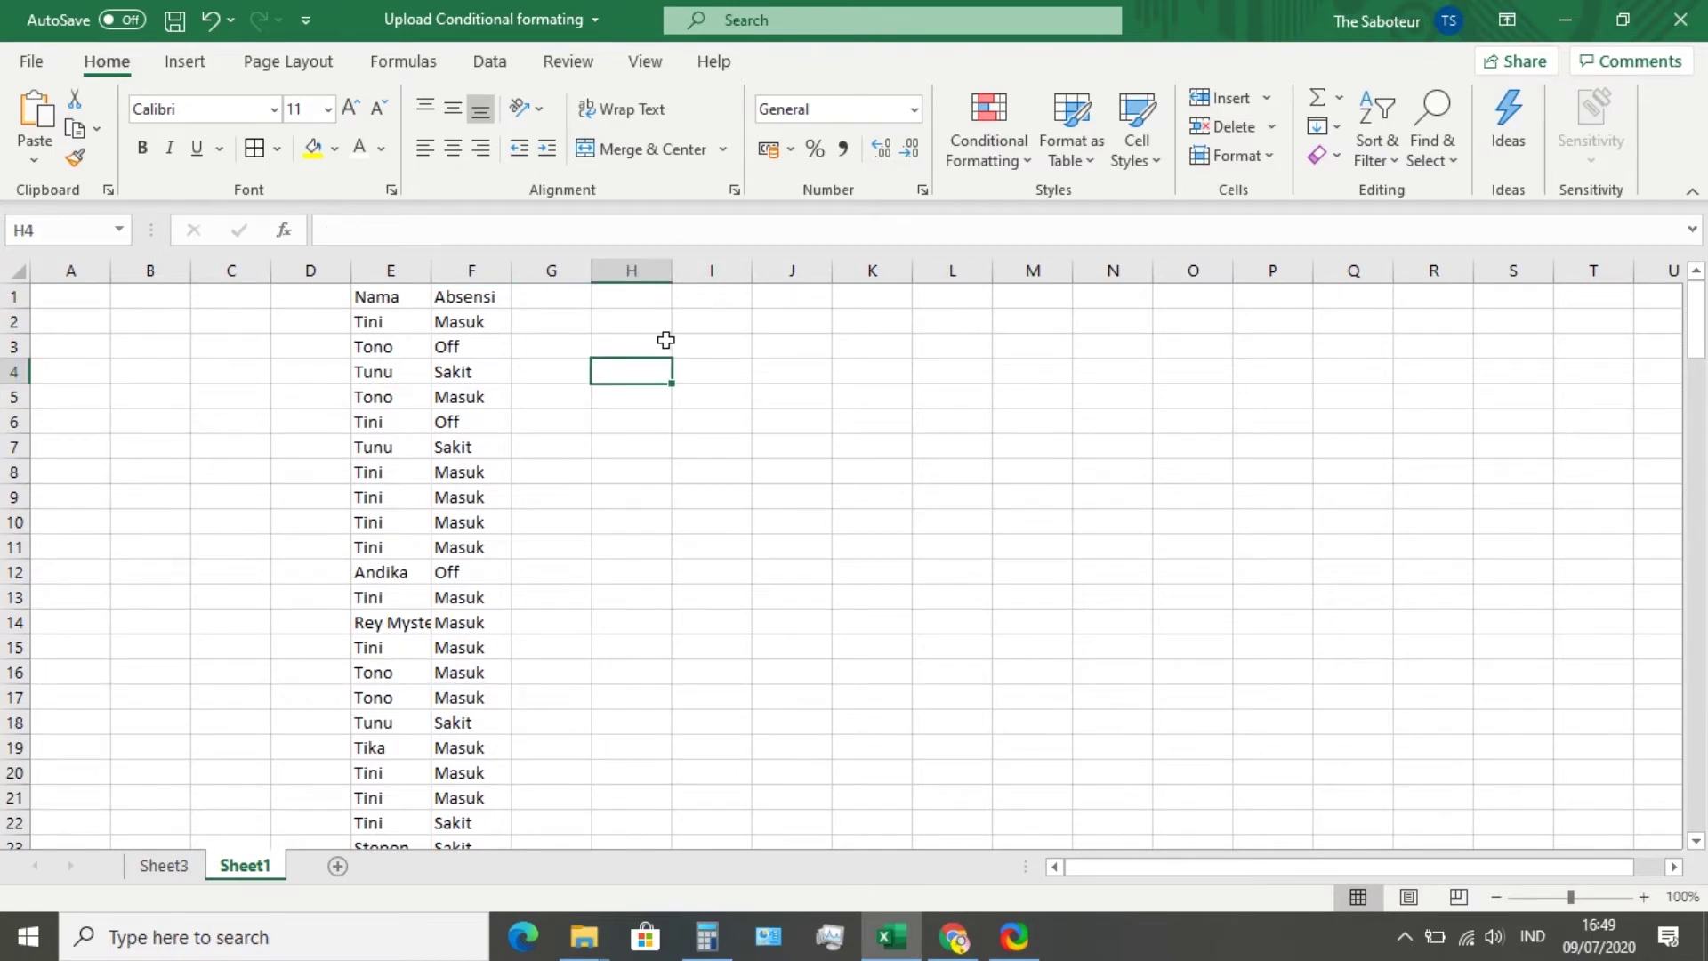
click(711, 318)
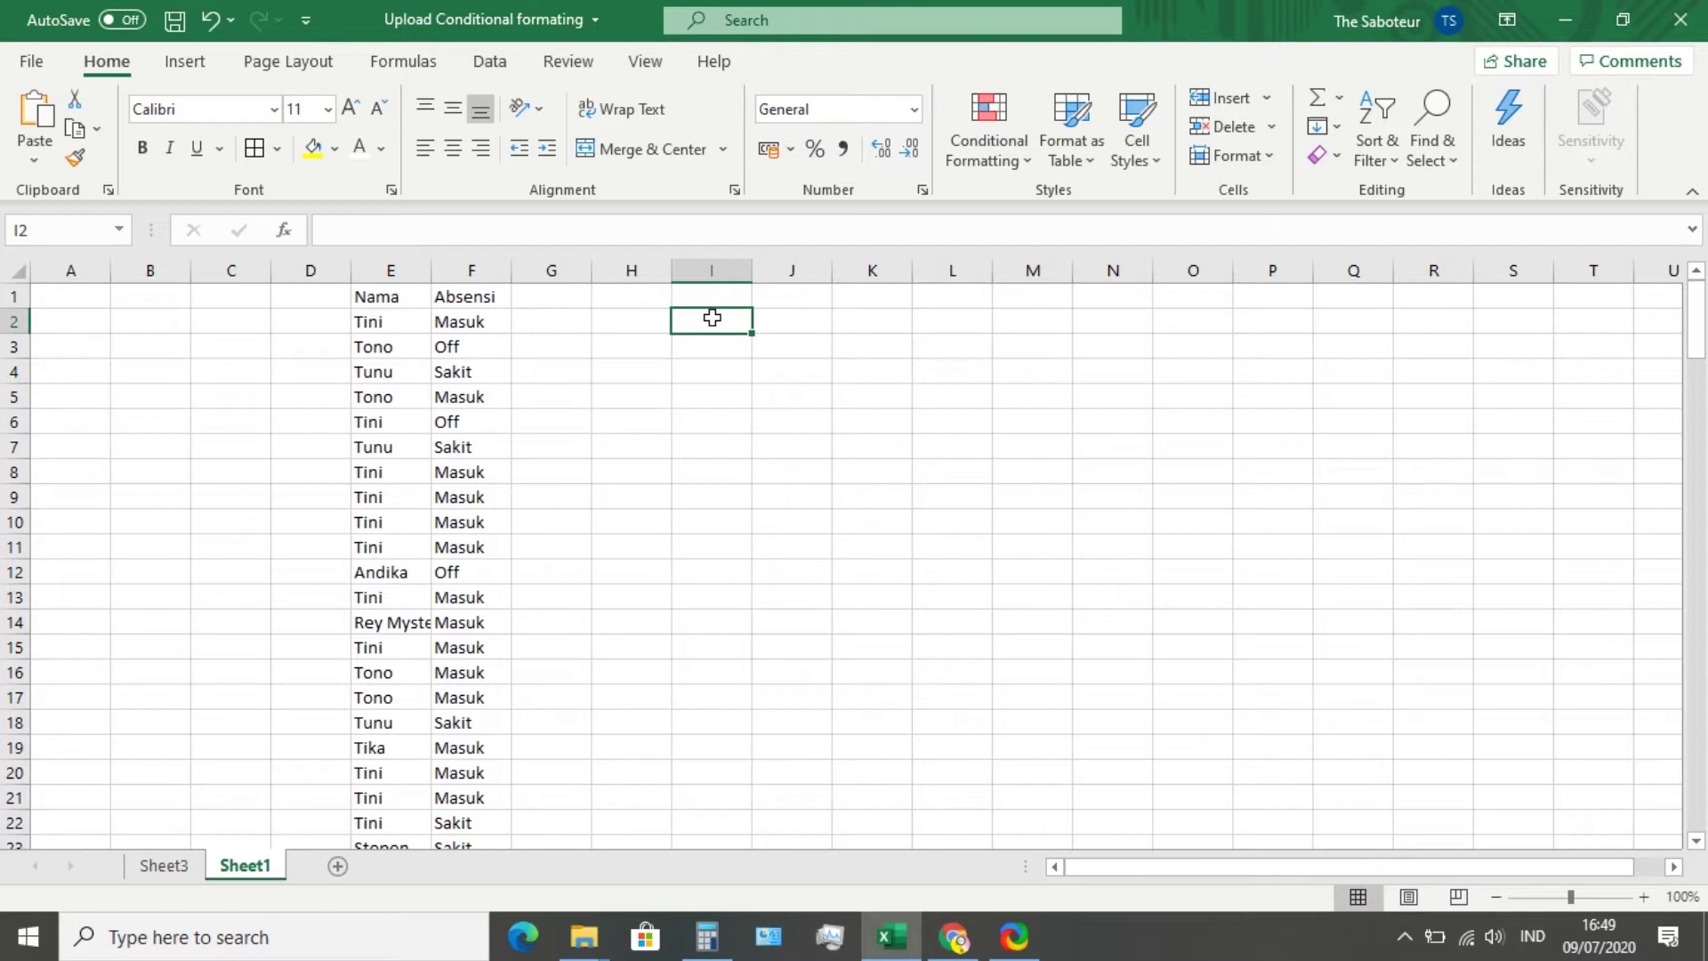
text(=)
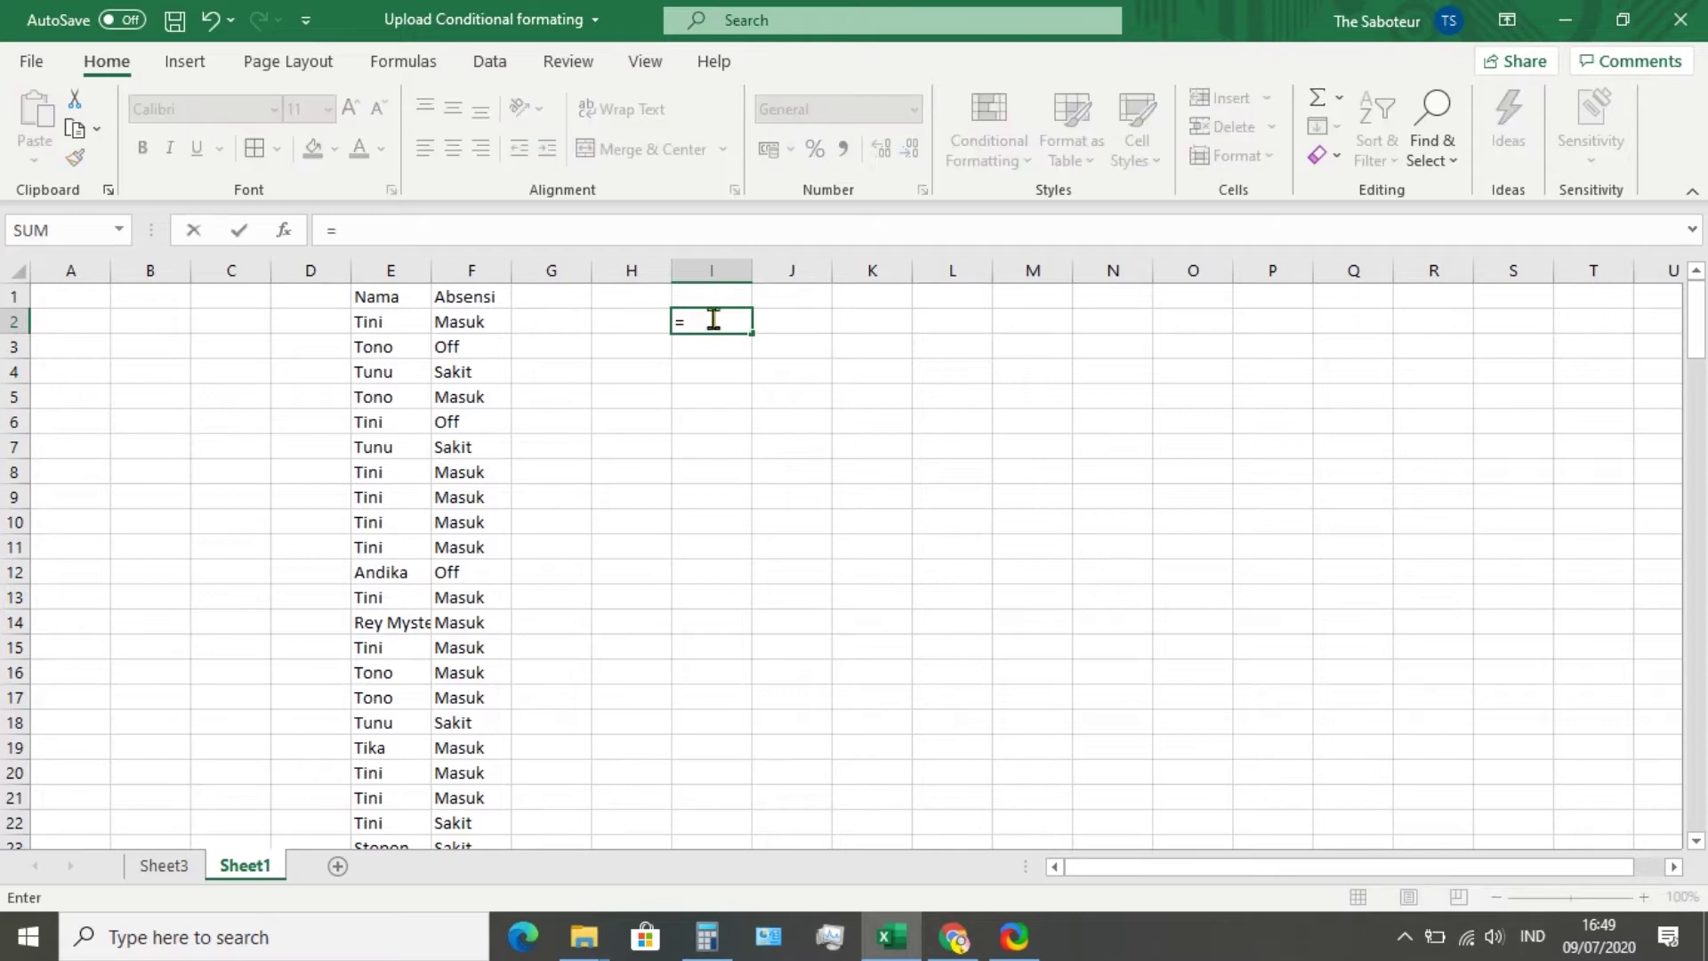
text(if)
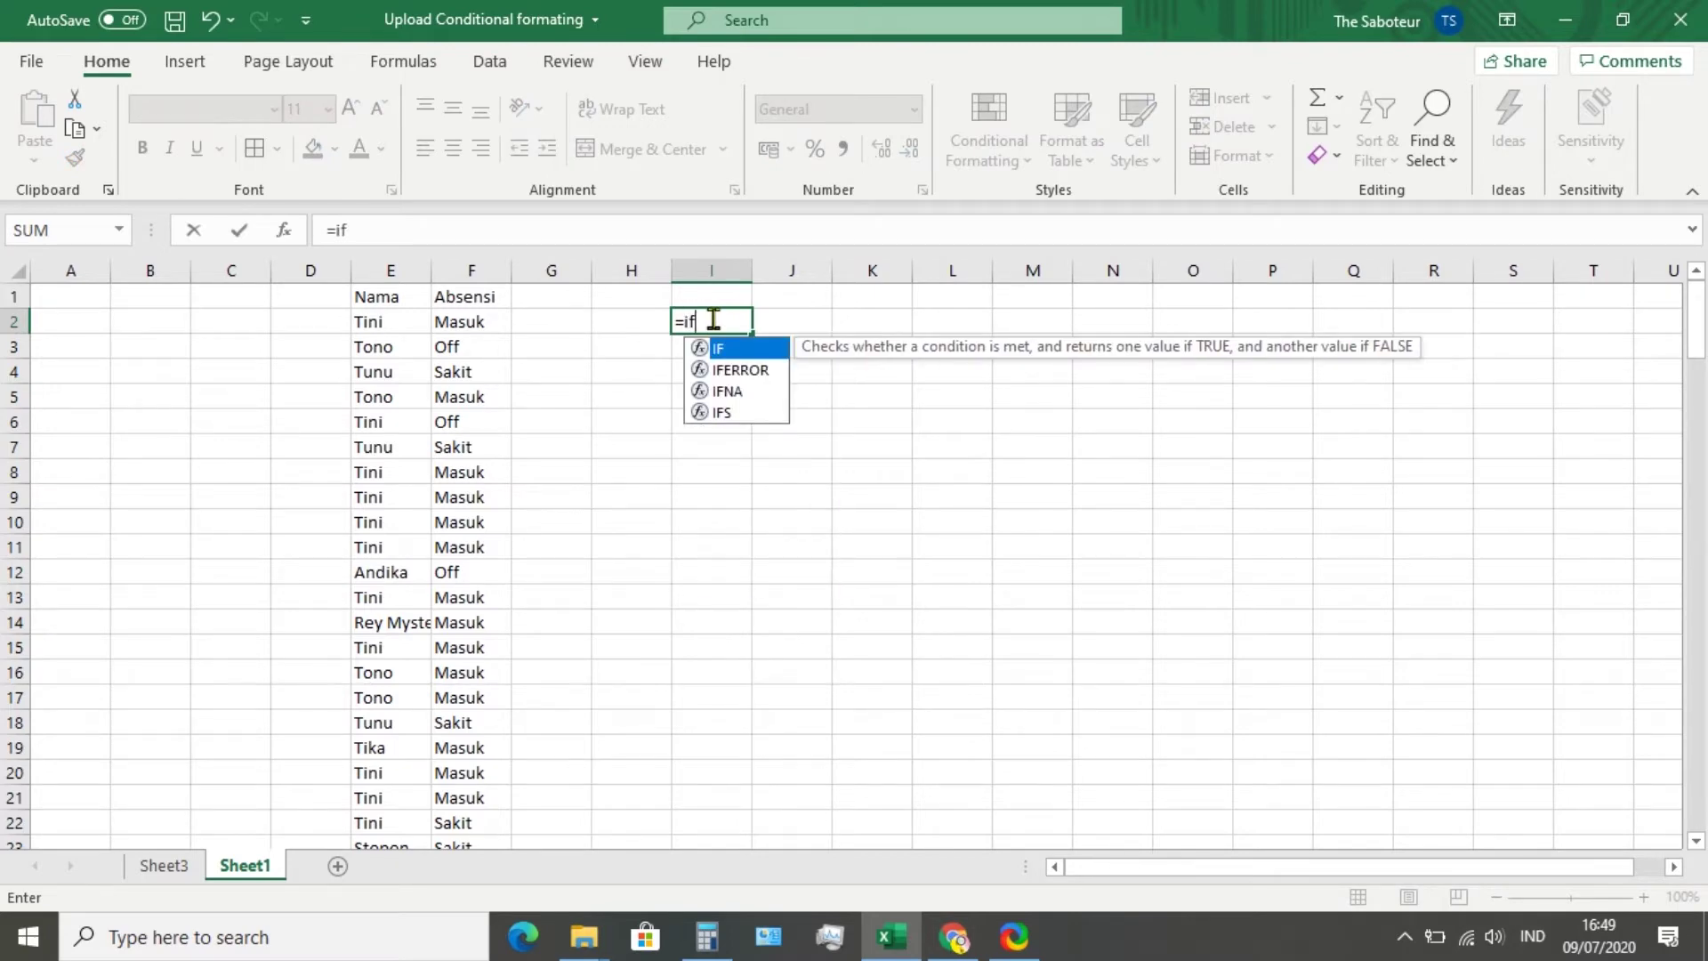
text(error)
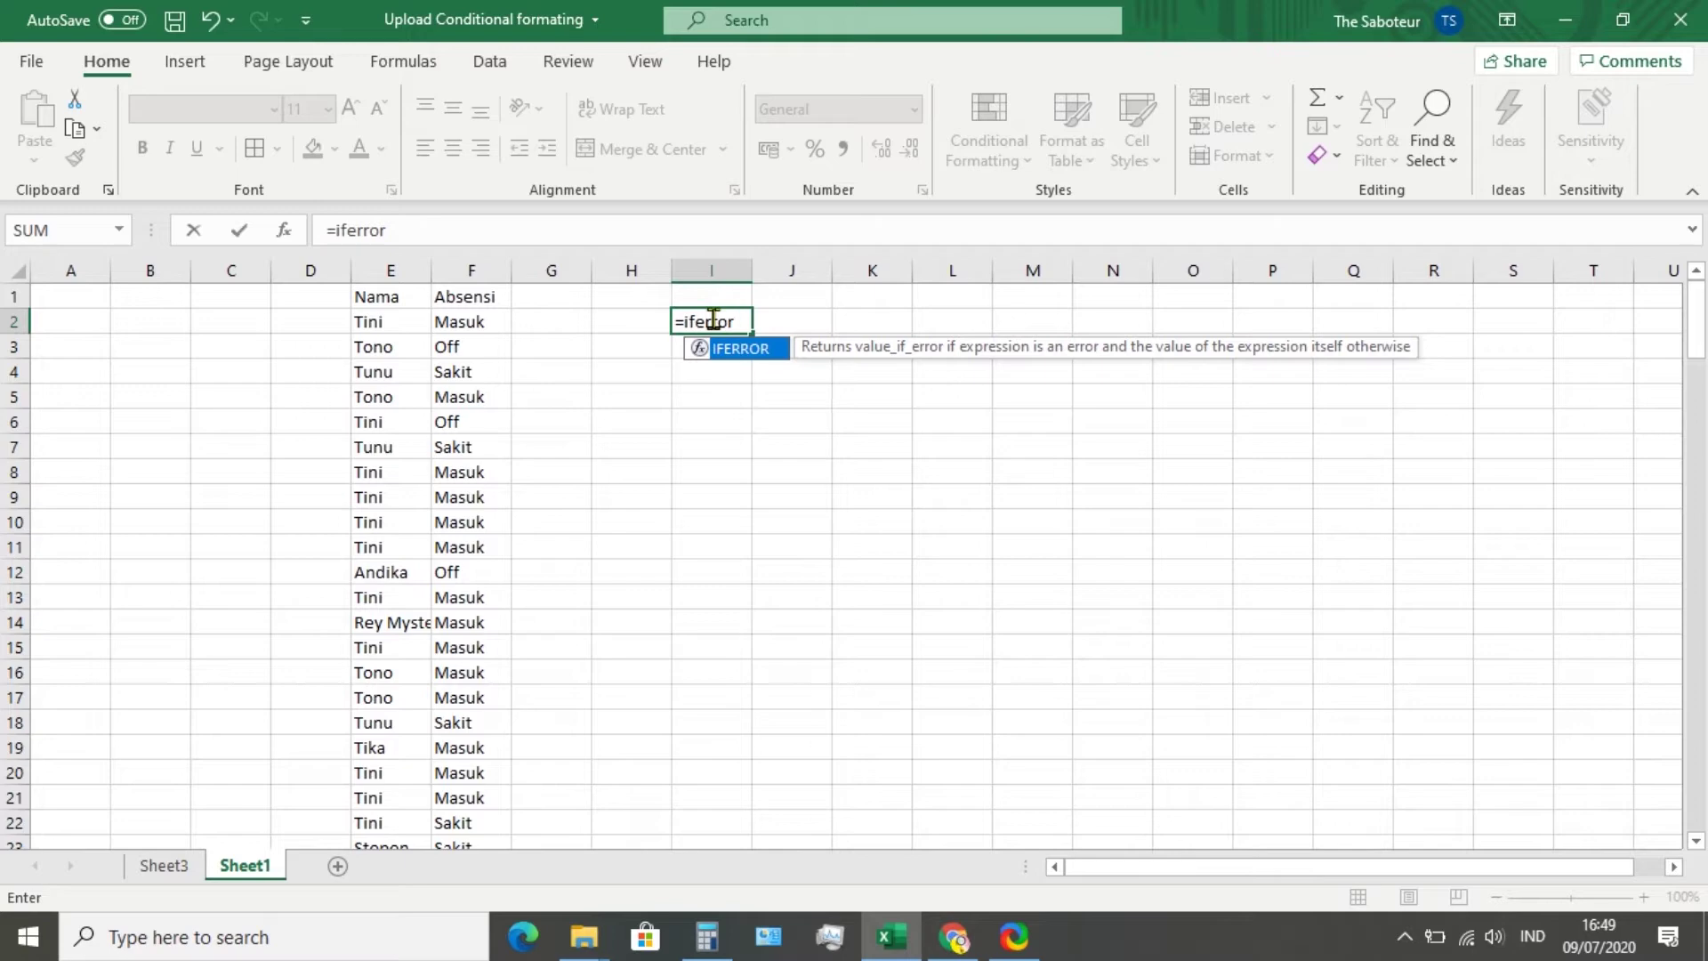
text((index)
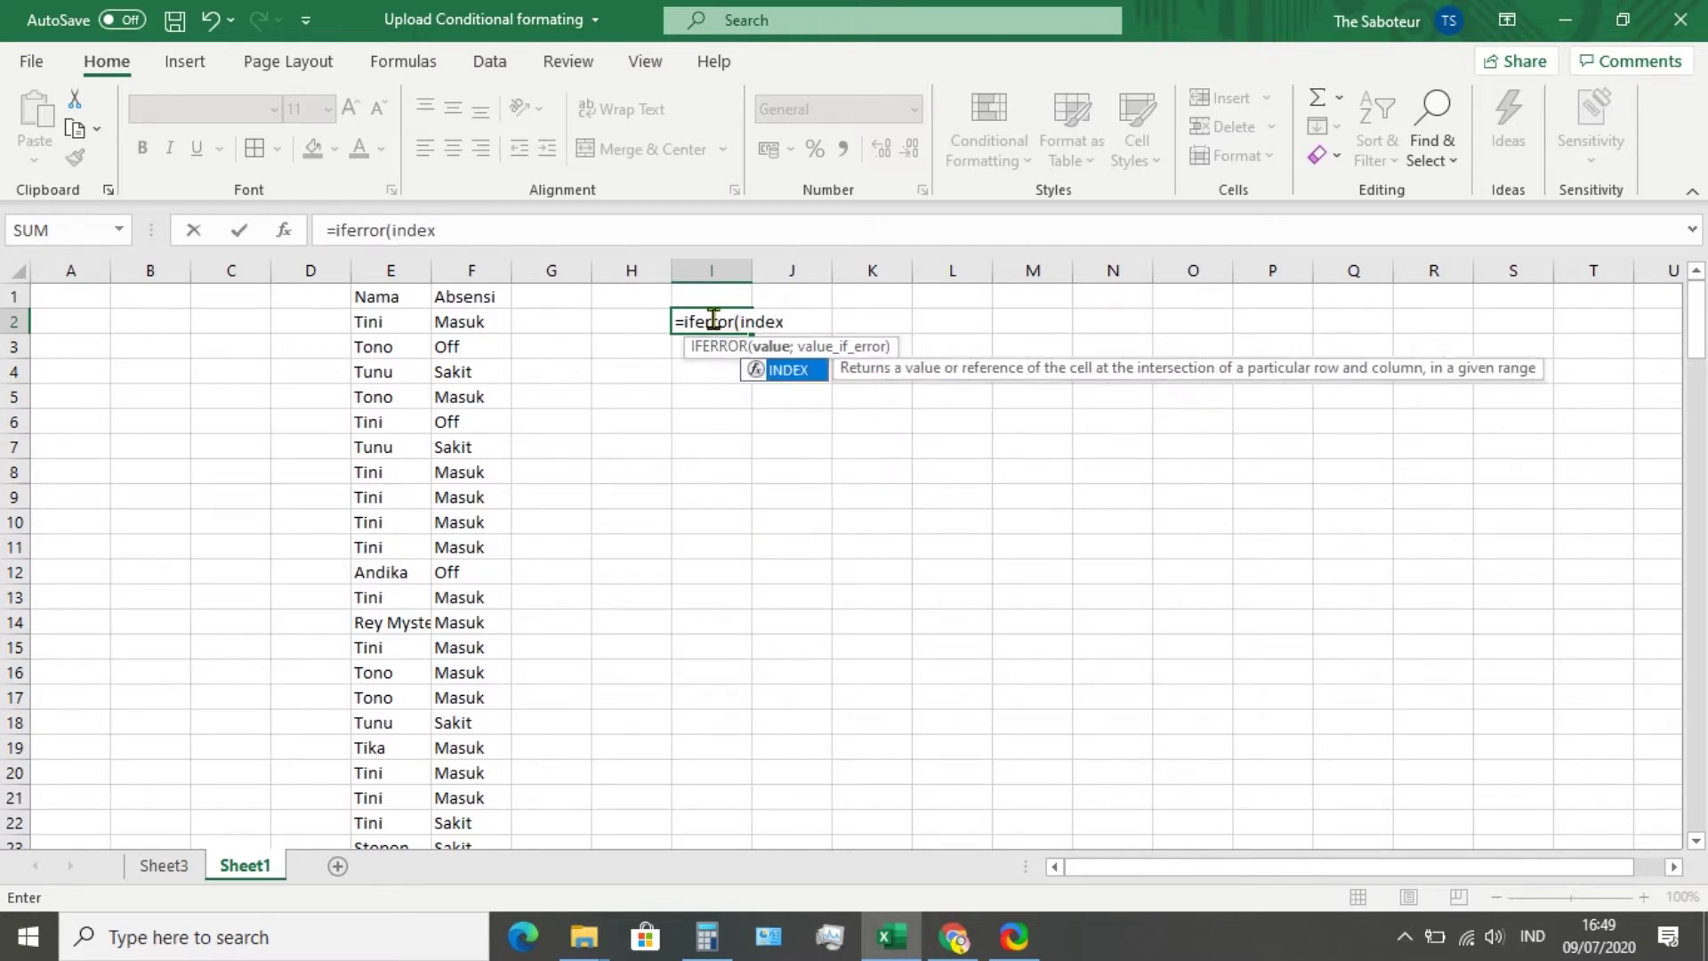
text( ()
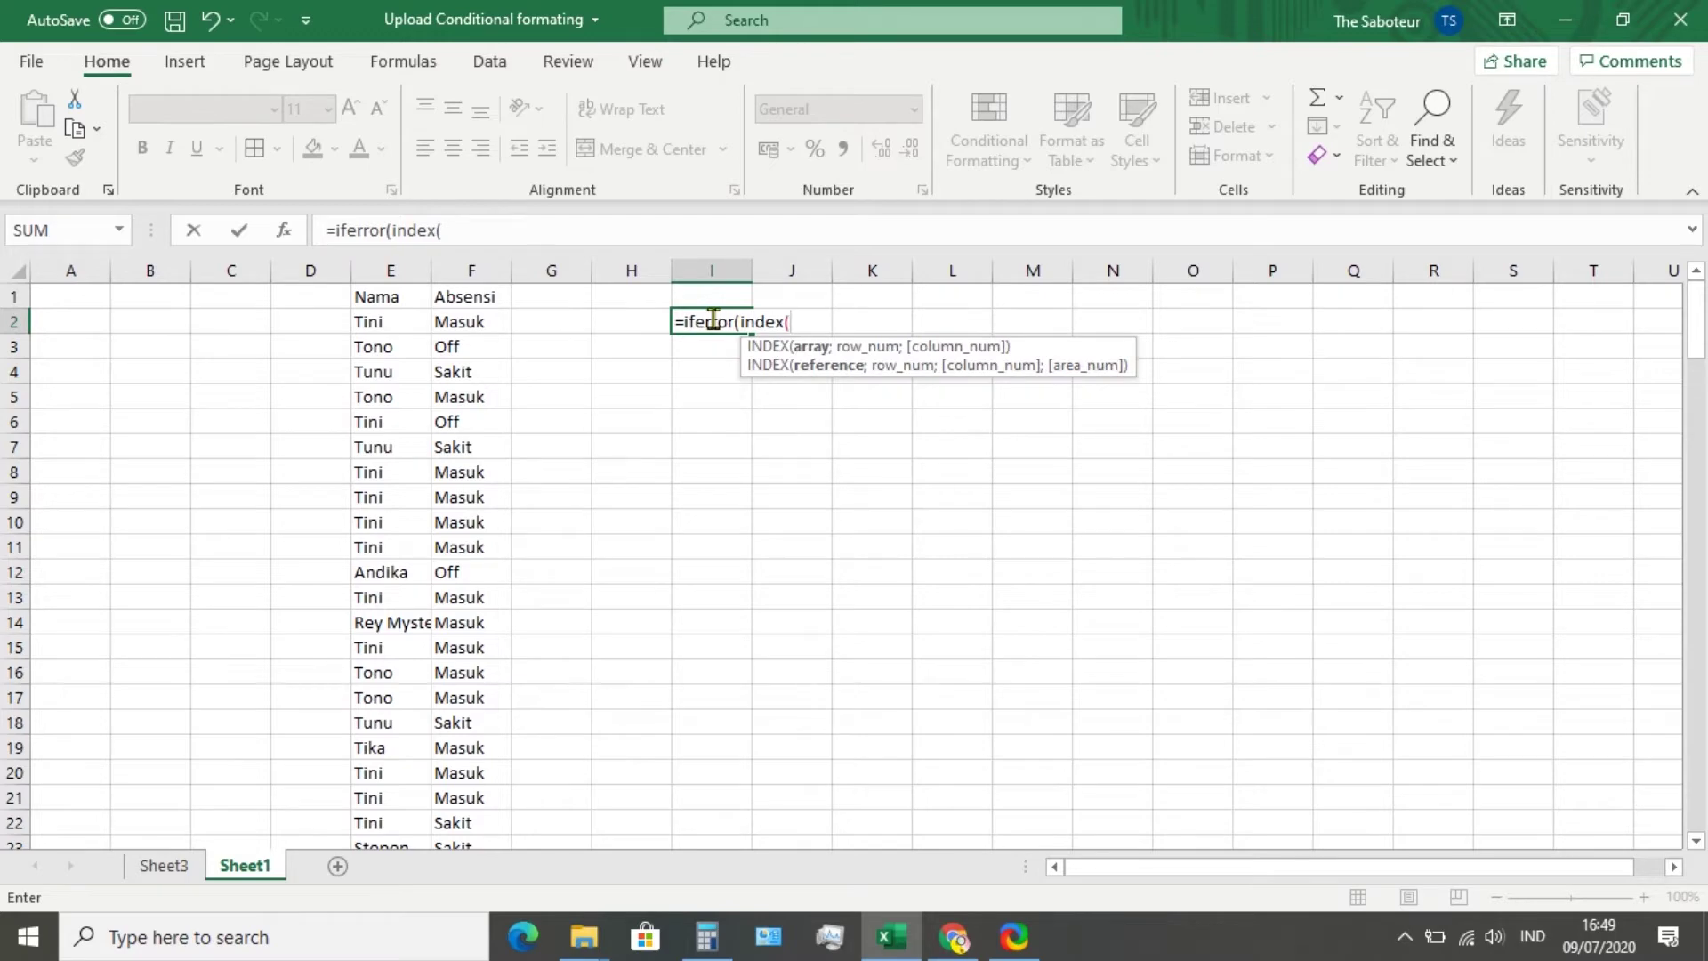
Enter the absolute range $e$2:$e$150 as the array argument of INDEX, followed by a semicolon
text($e2)
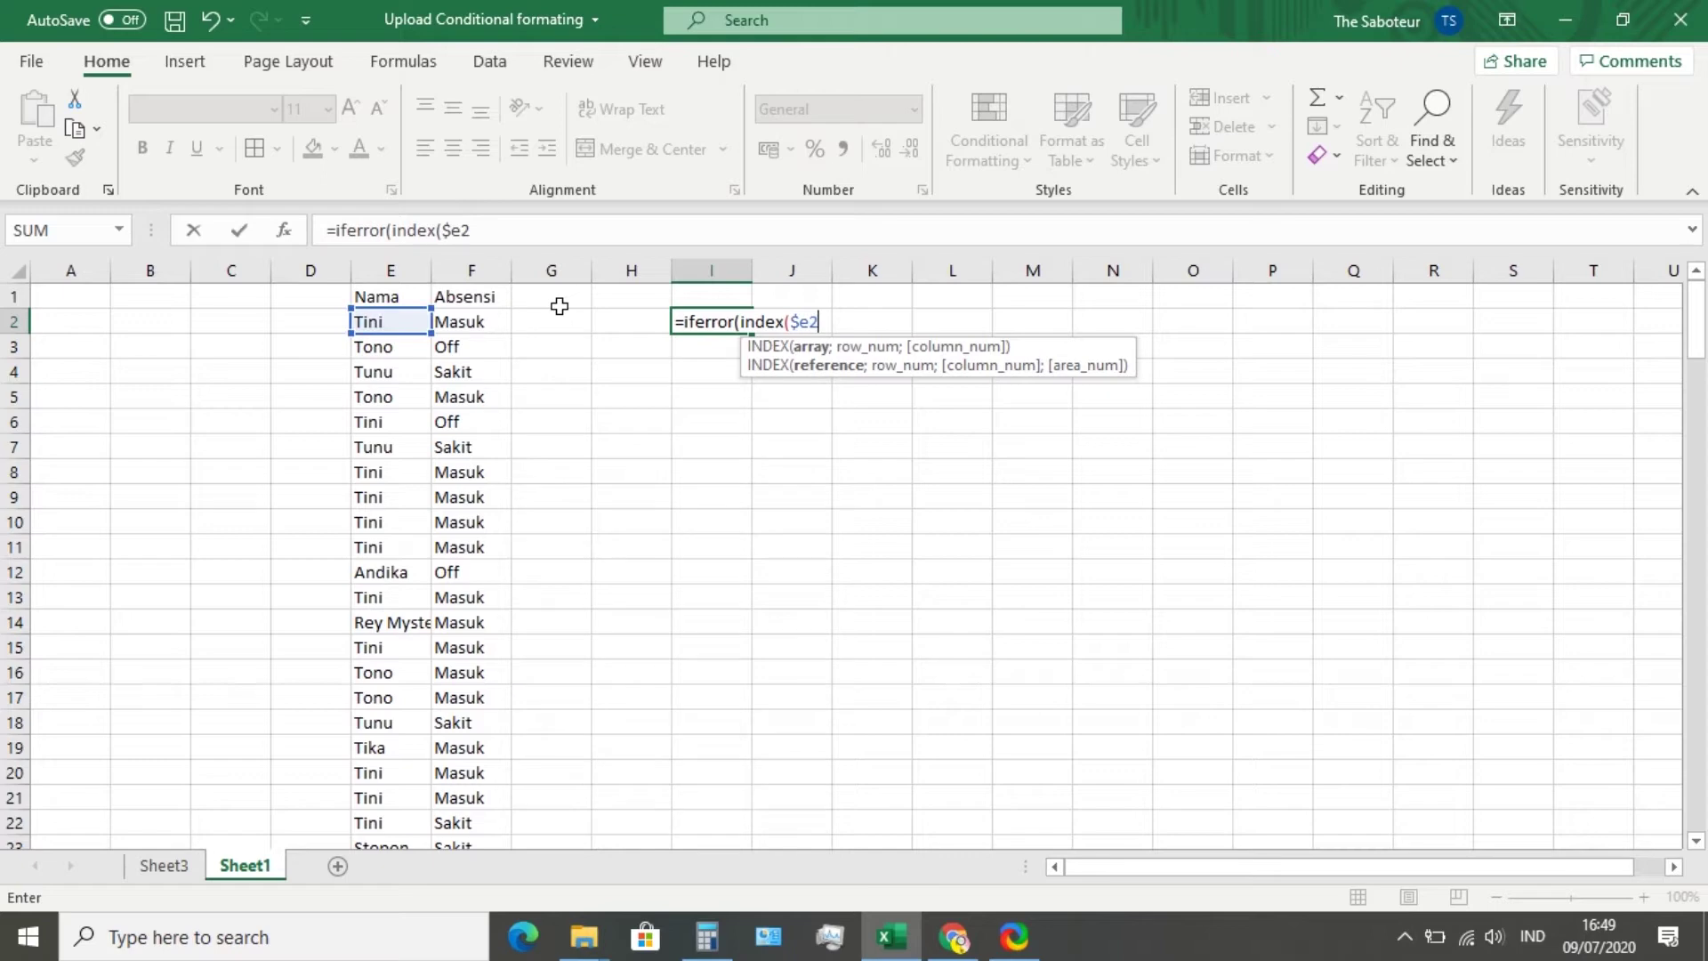
key(BackSpace)
text($2: $e$)
scroll(356, 623, down, 20)
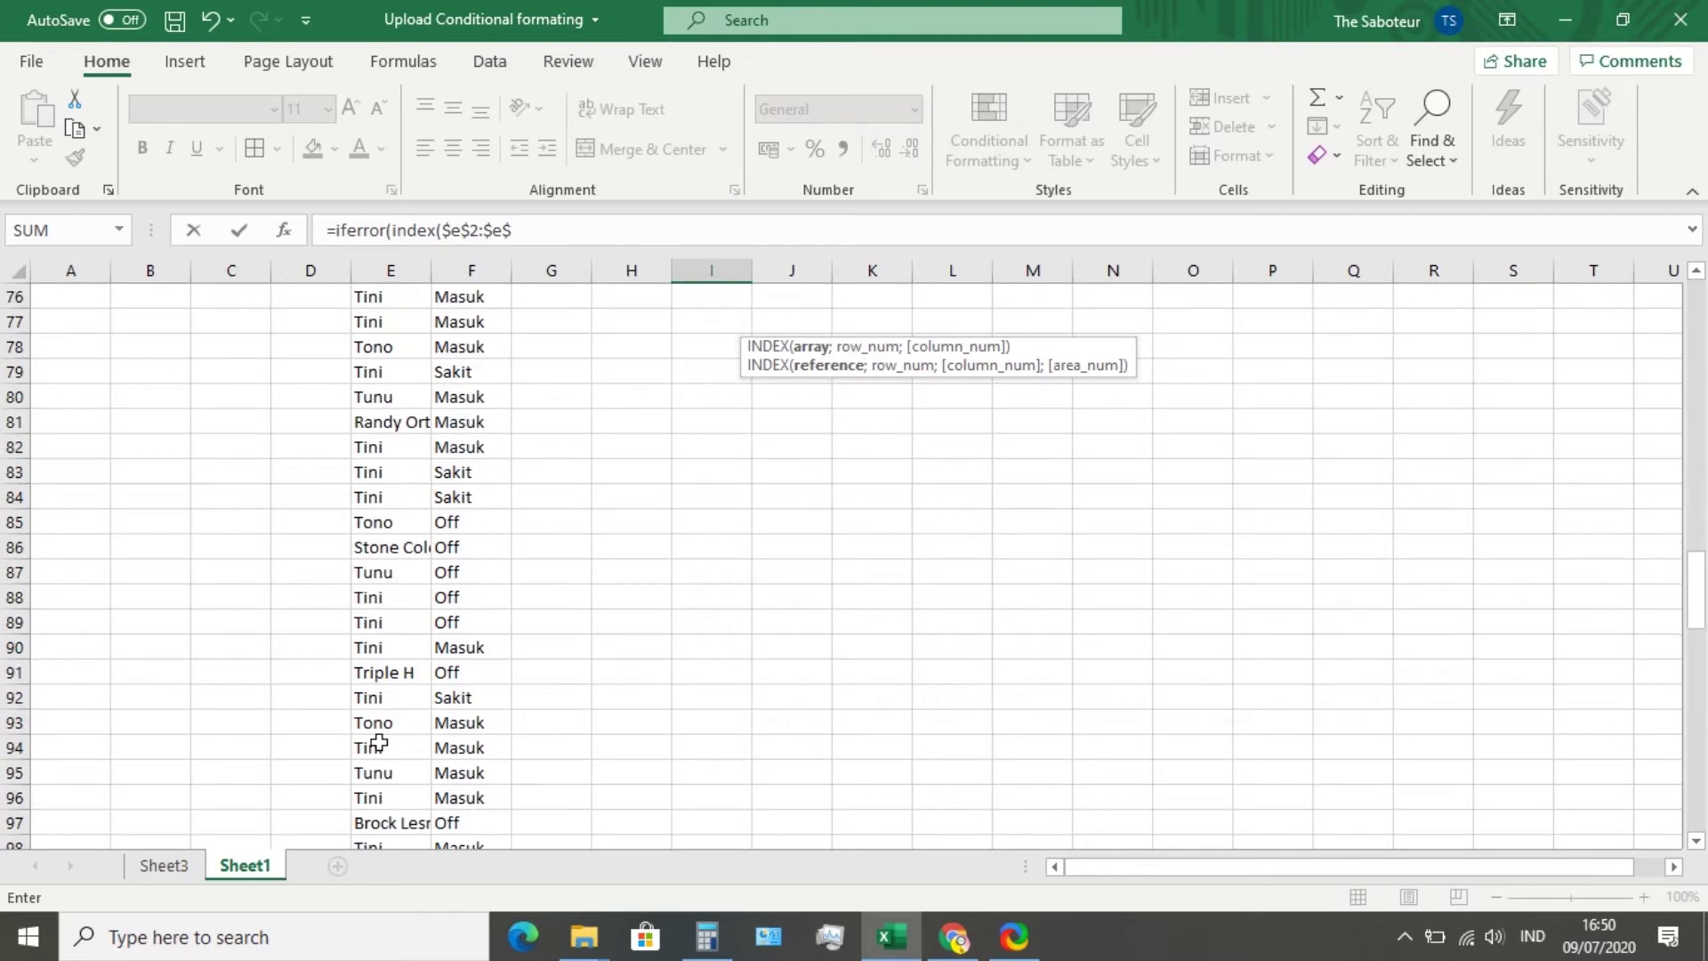
scroll(382, 748, down, 20)
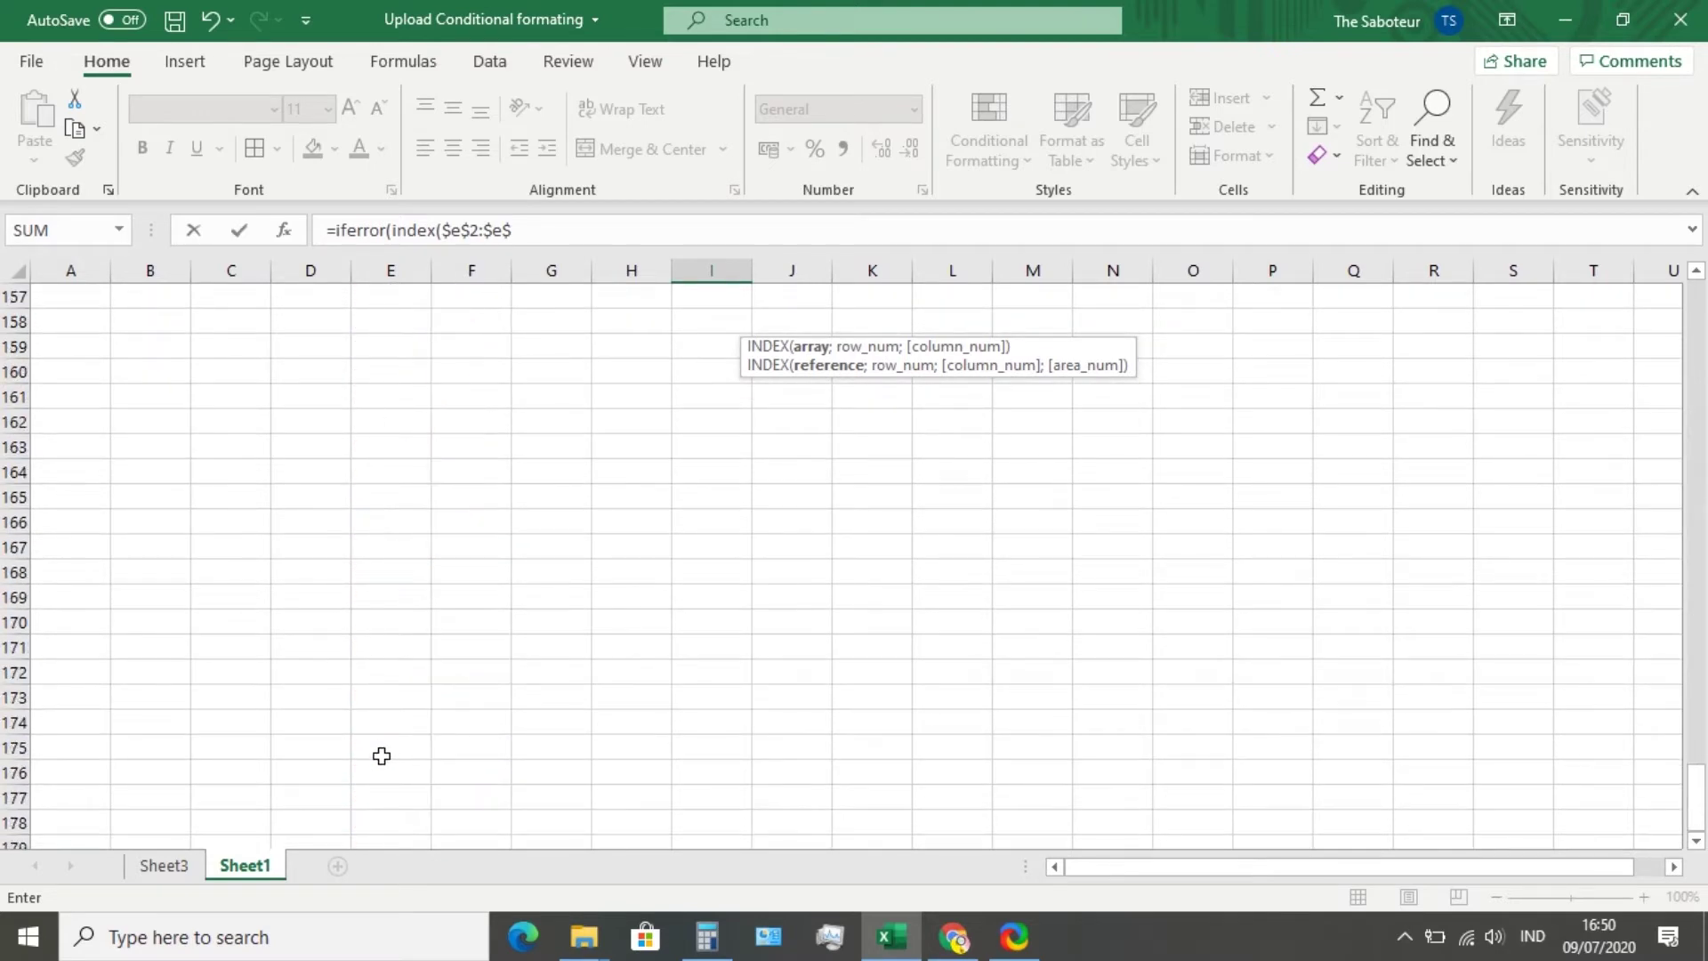
scroll(383, 733, up, 8)
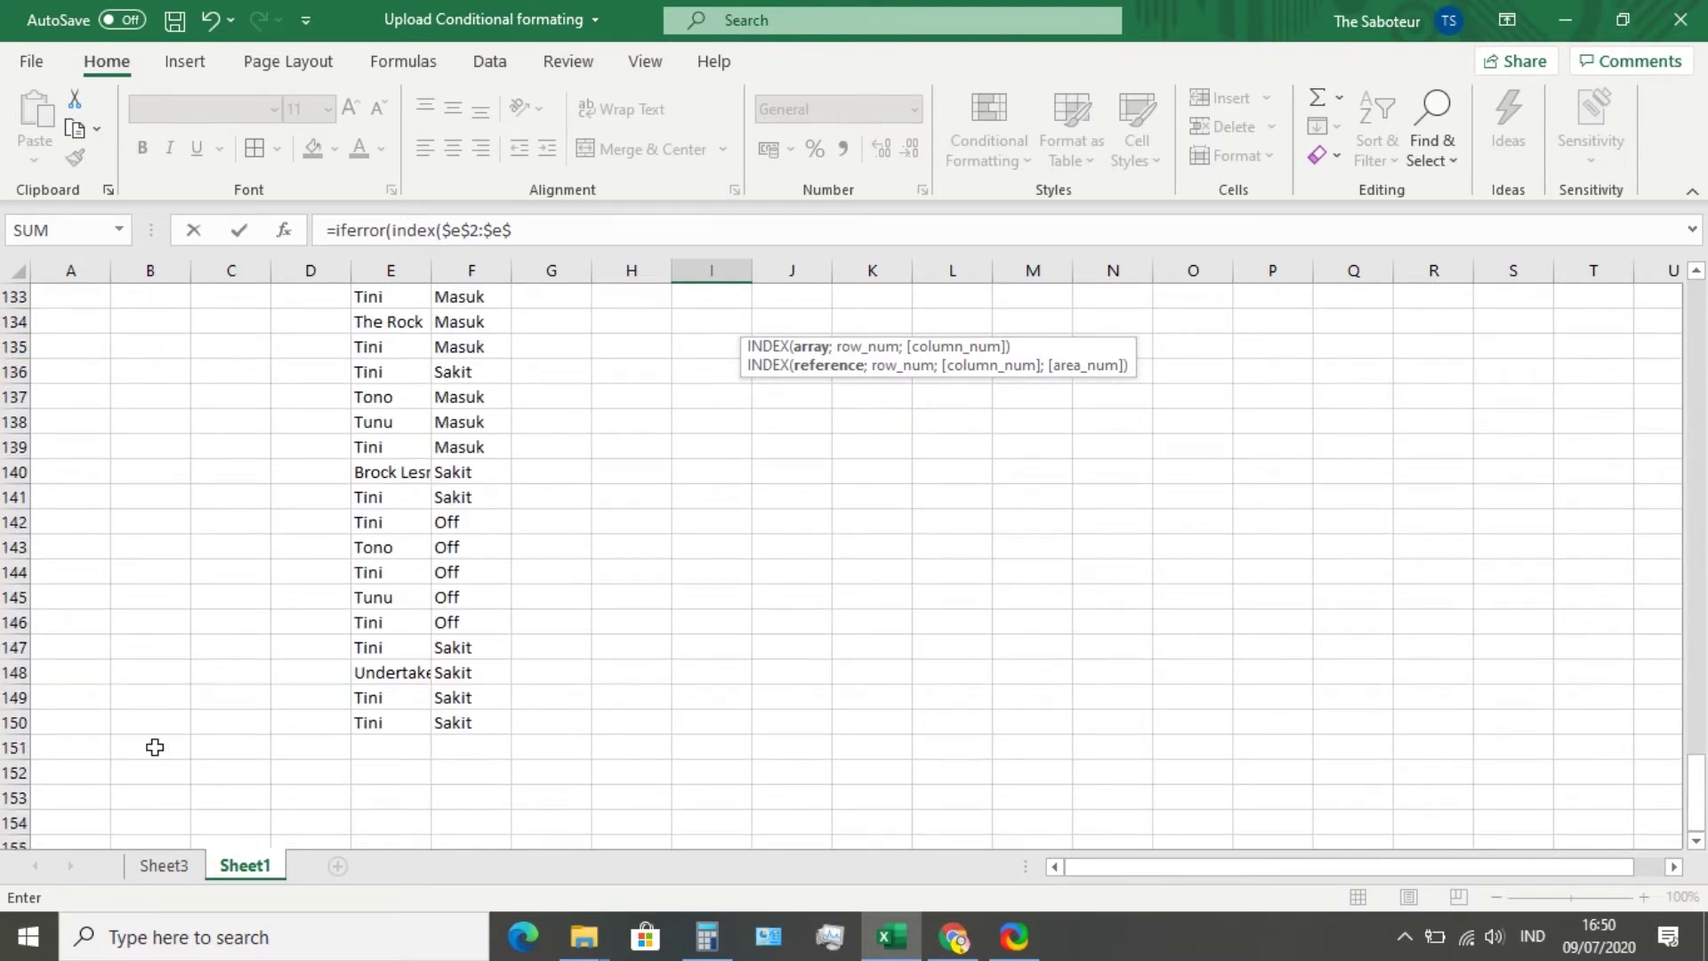
scroll(587, 686, up, 20)
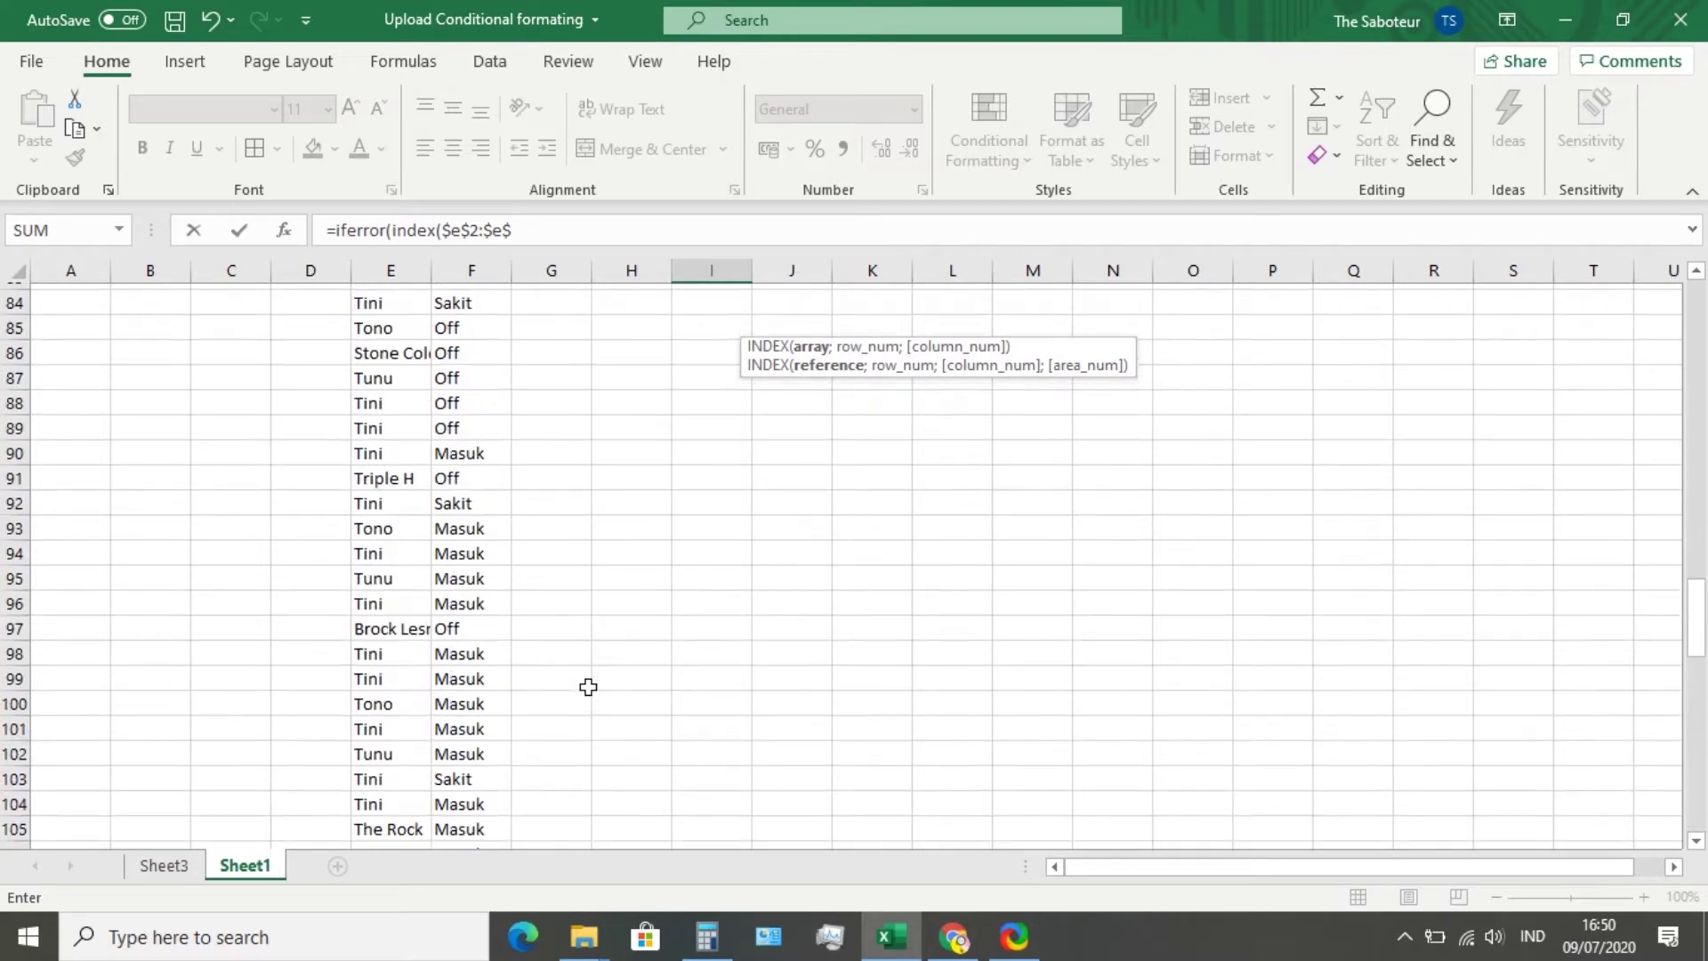
scroll(587, 686, up, 13)
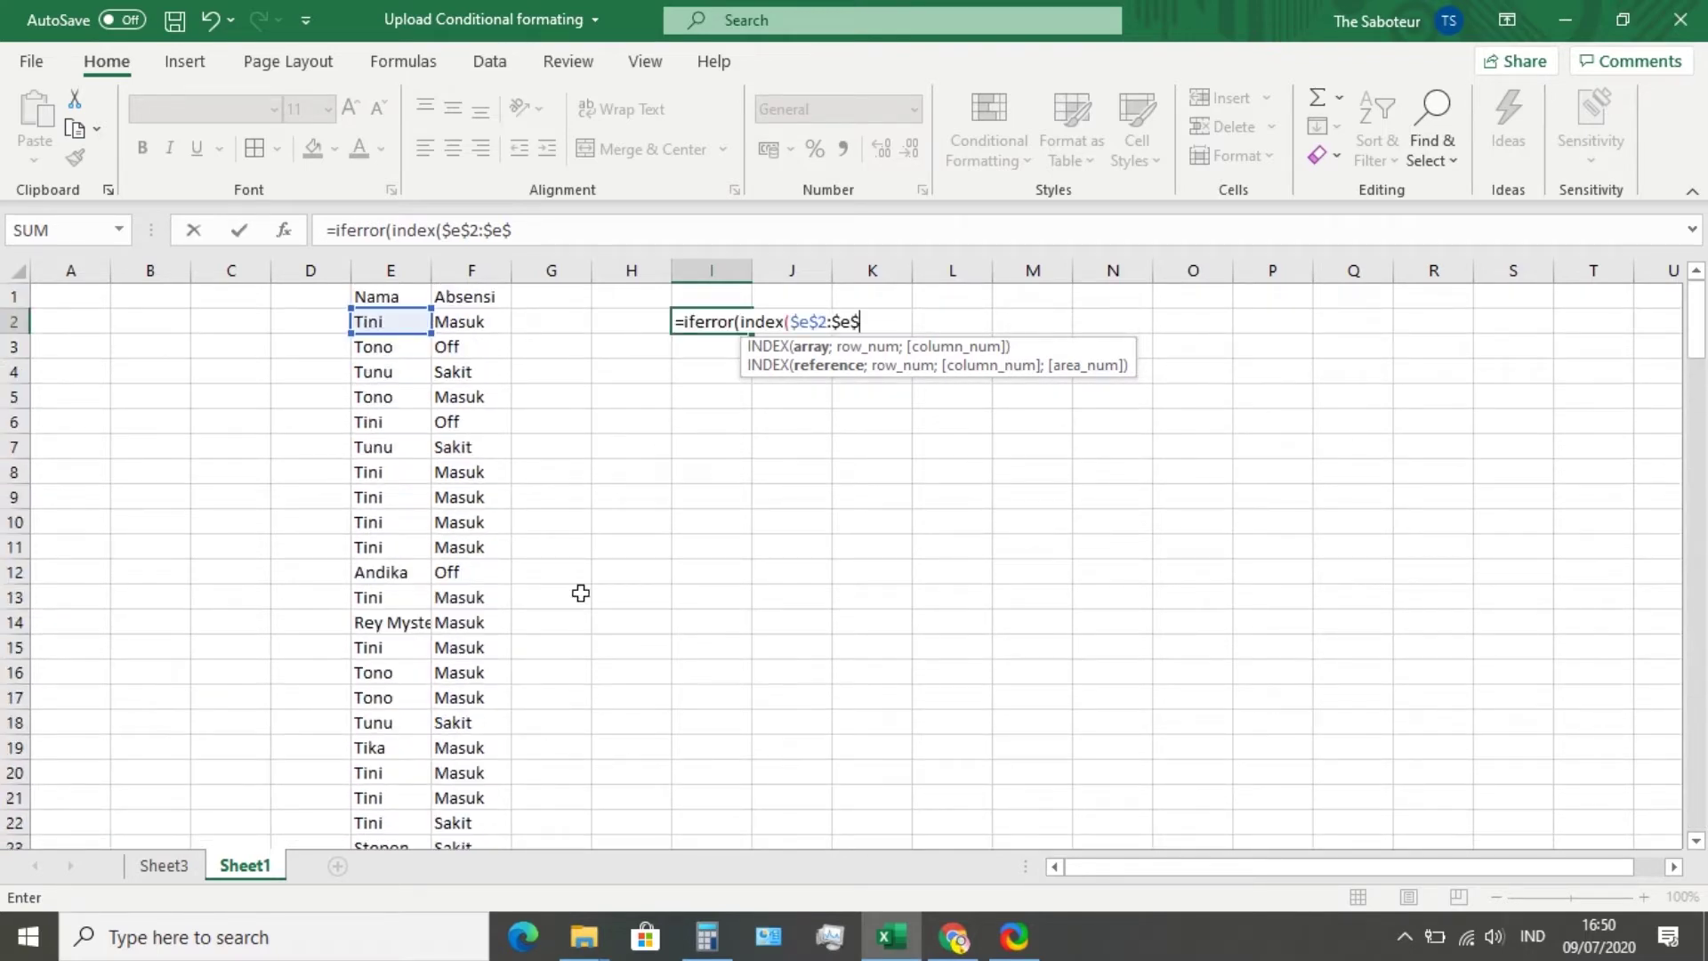
click(567, 232)
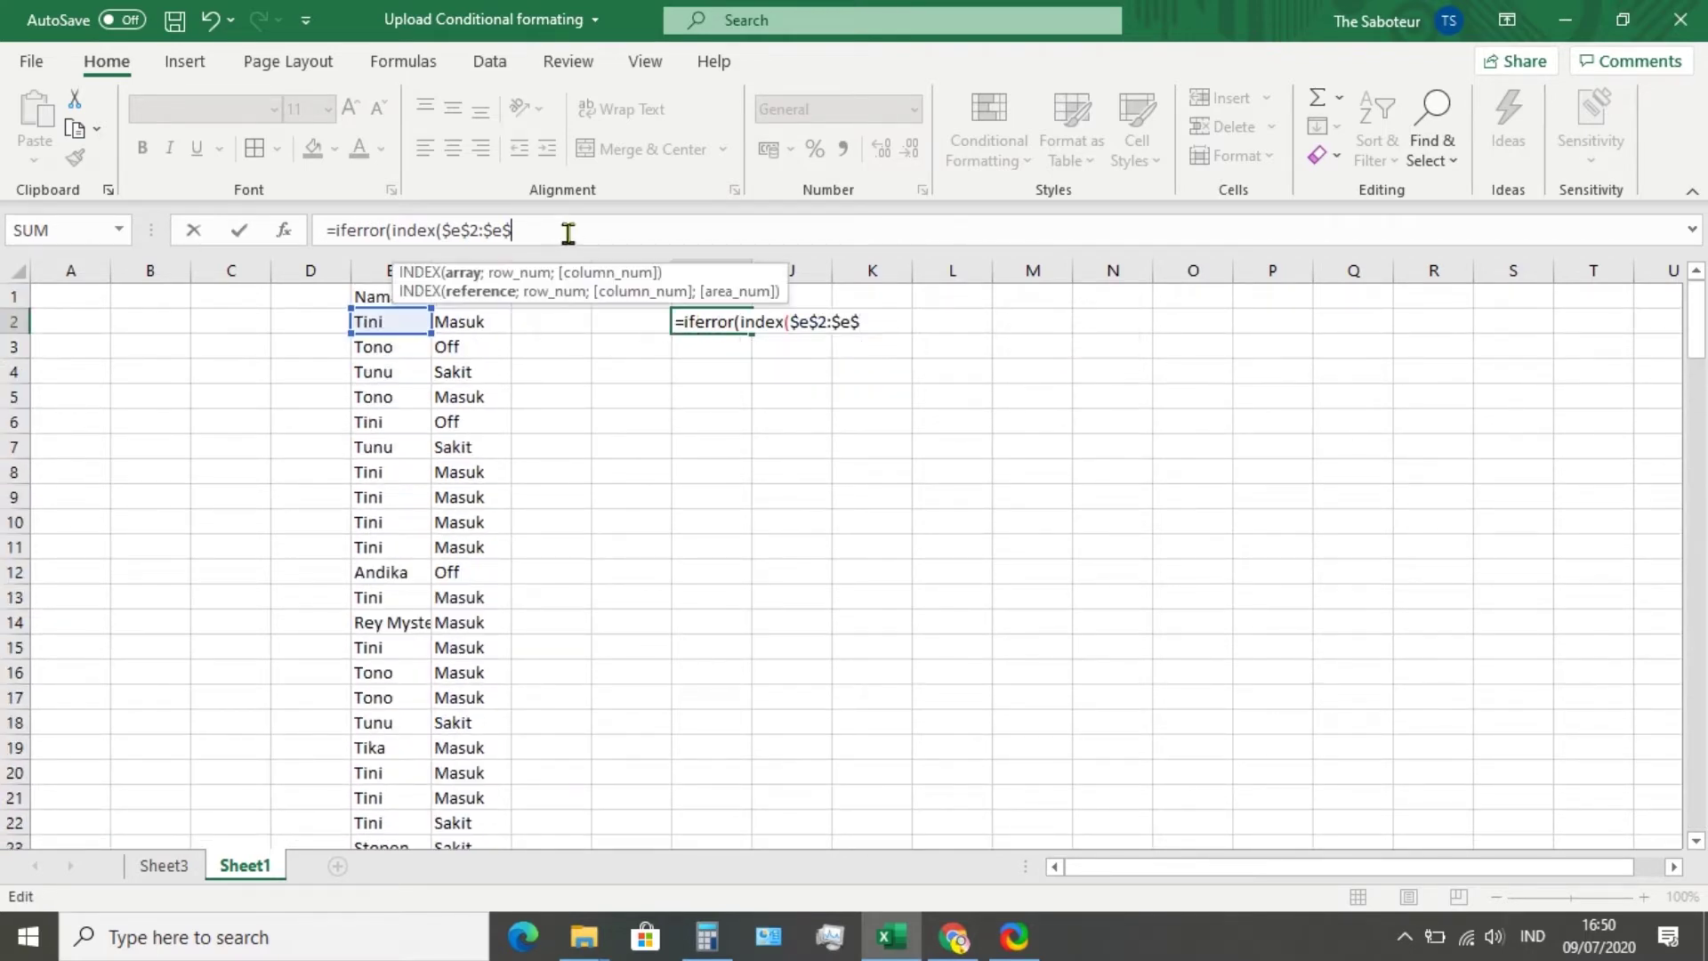
text(150)
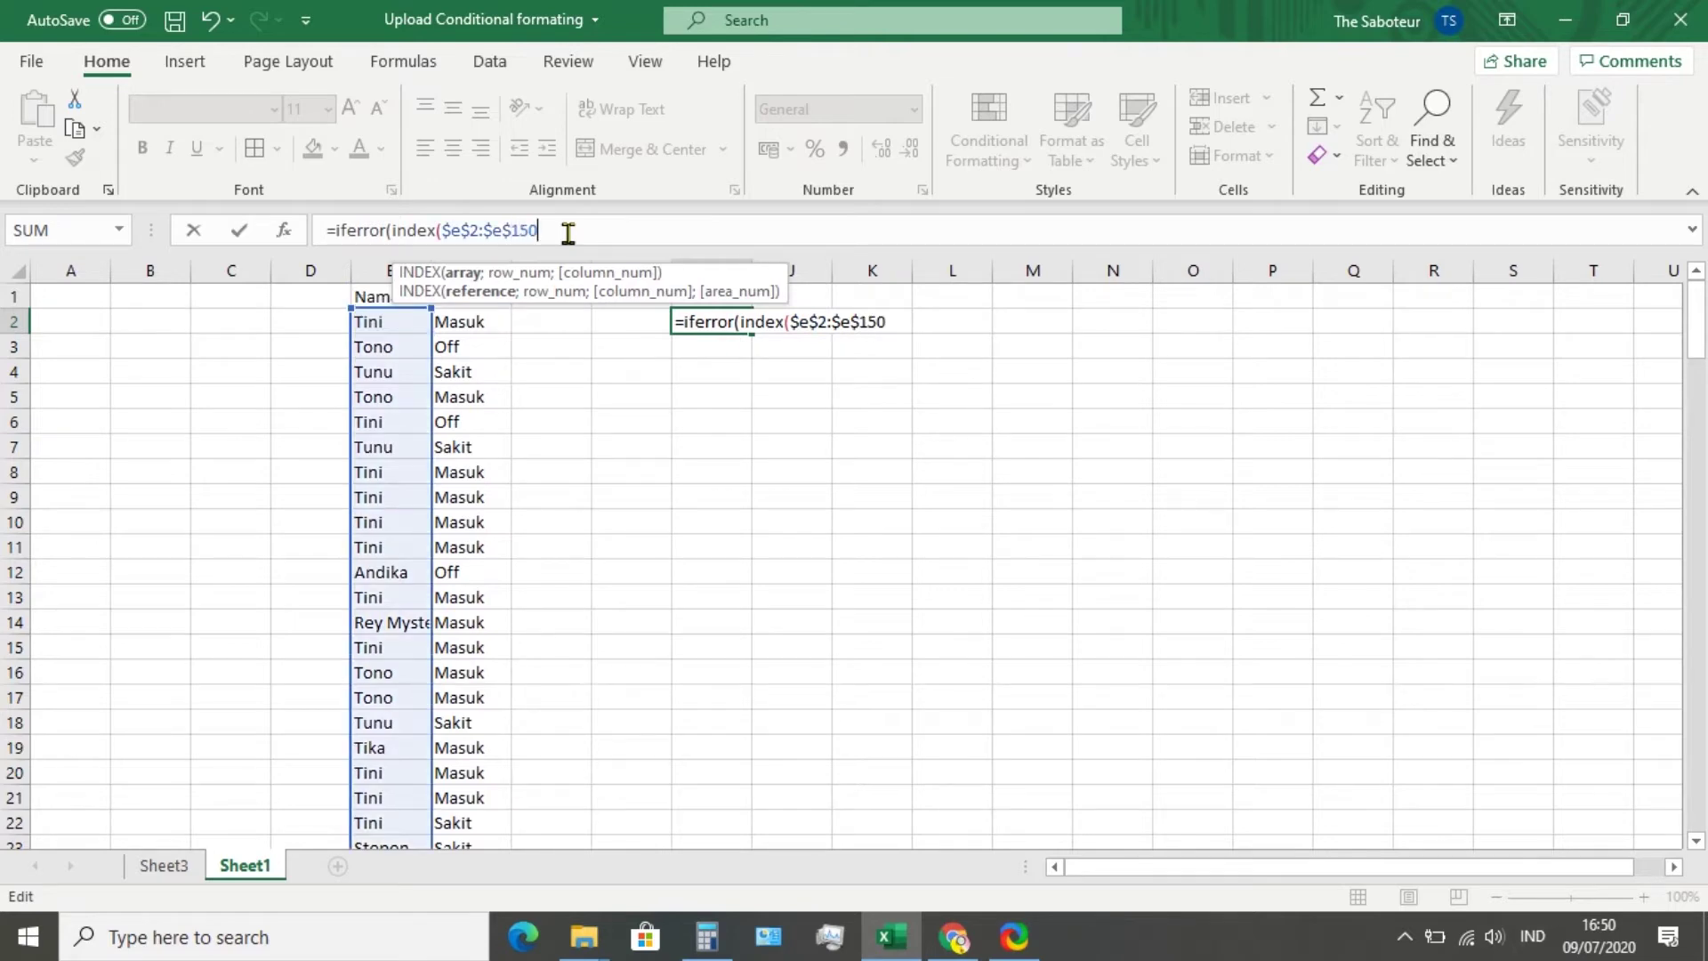
text(;)
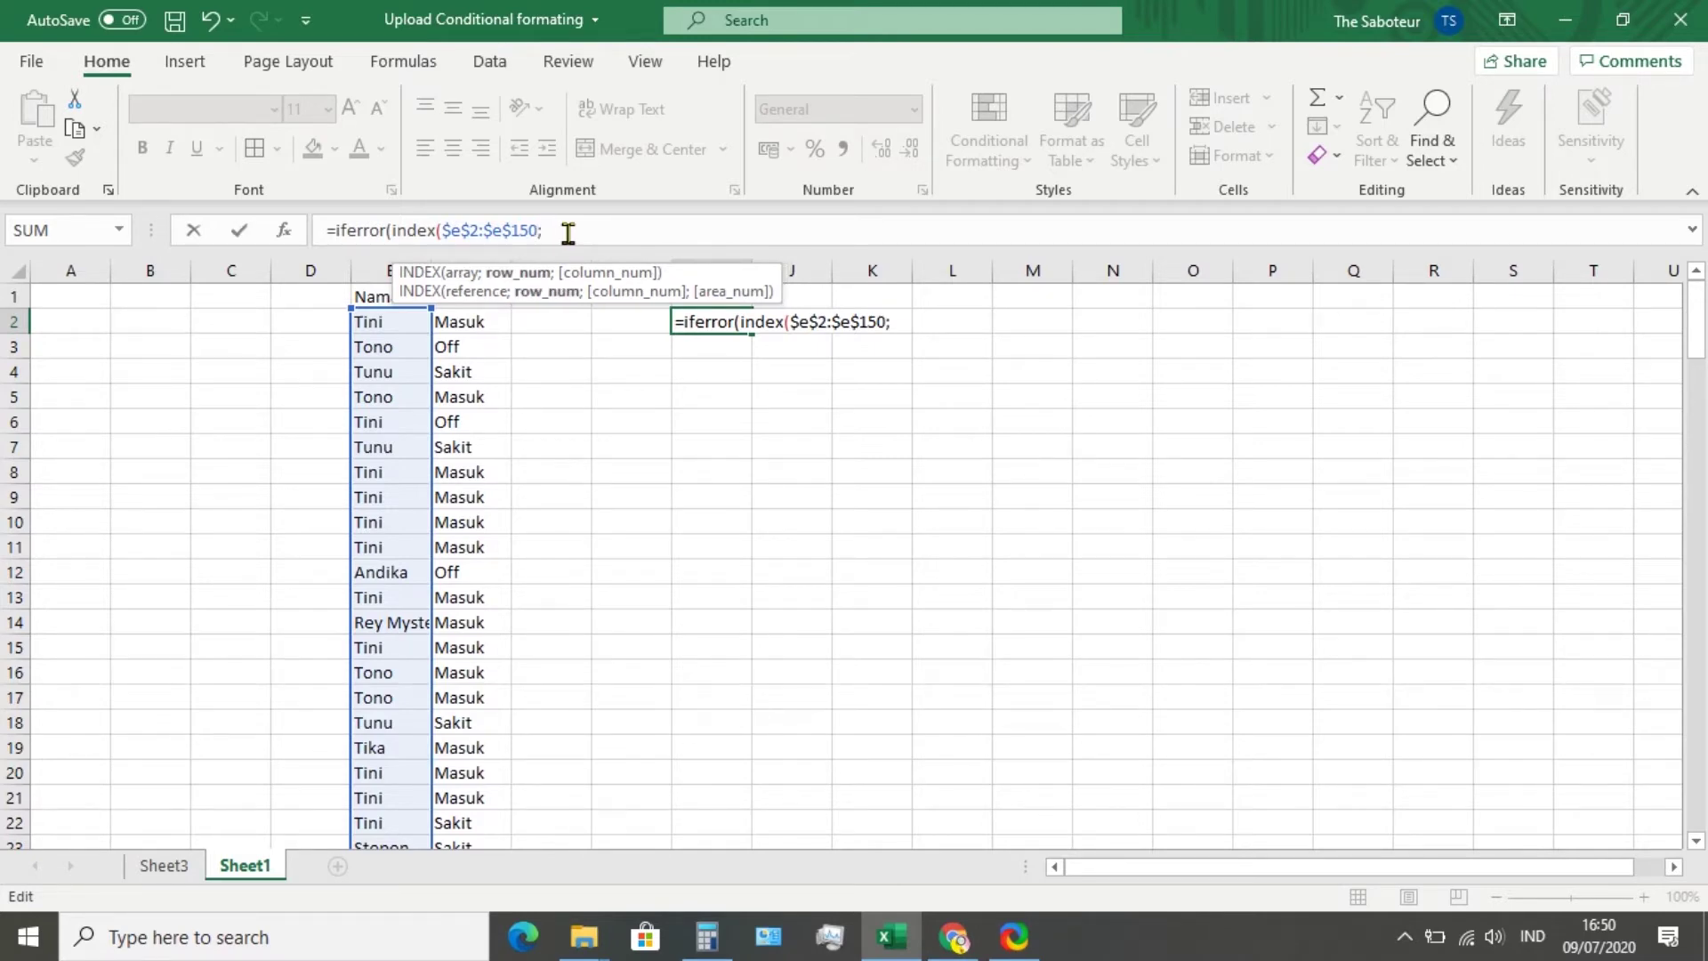
Nest a MATCH function as INDEX's row number, with 0 as the lookup value followed by a semicolon
text(ma)
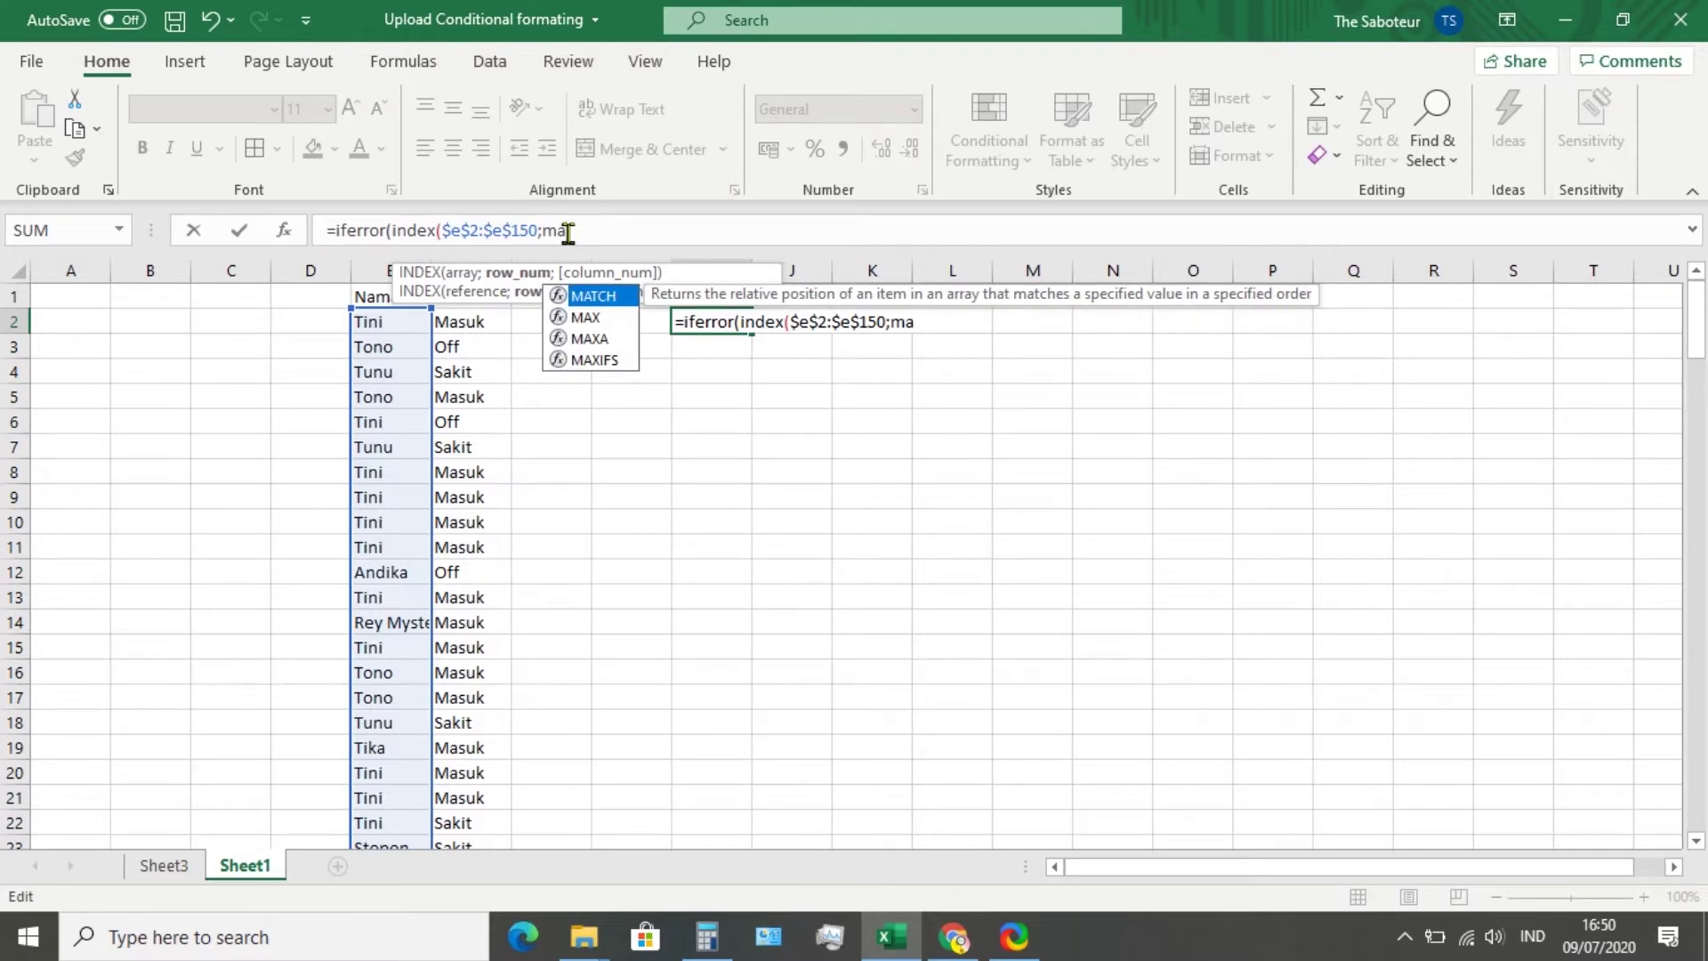
text(tch)
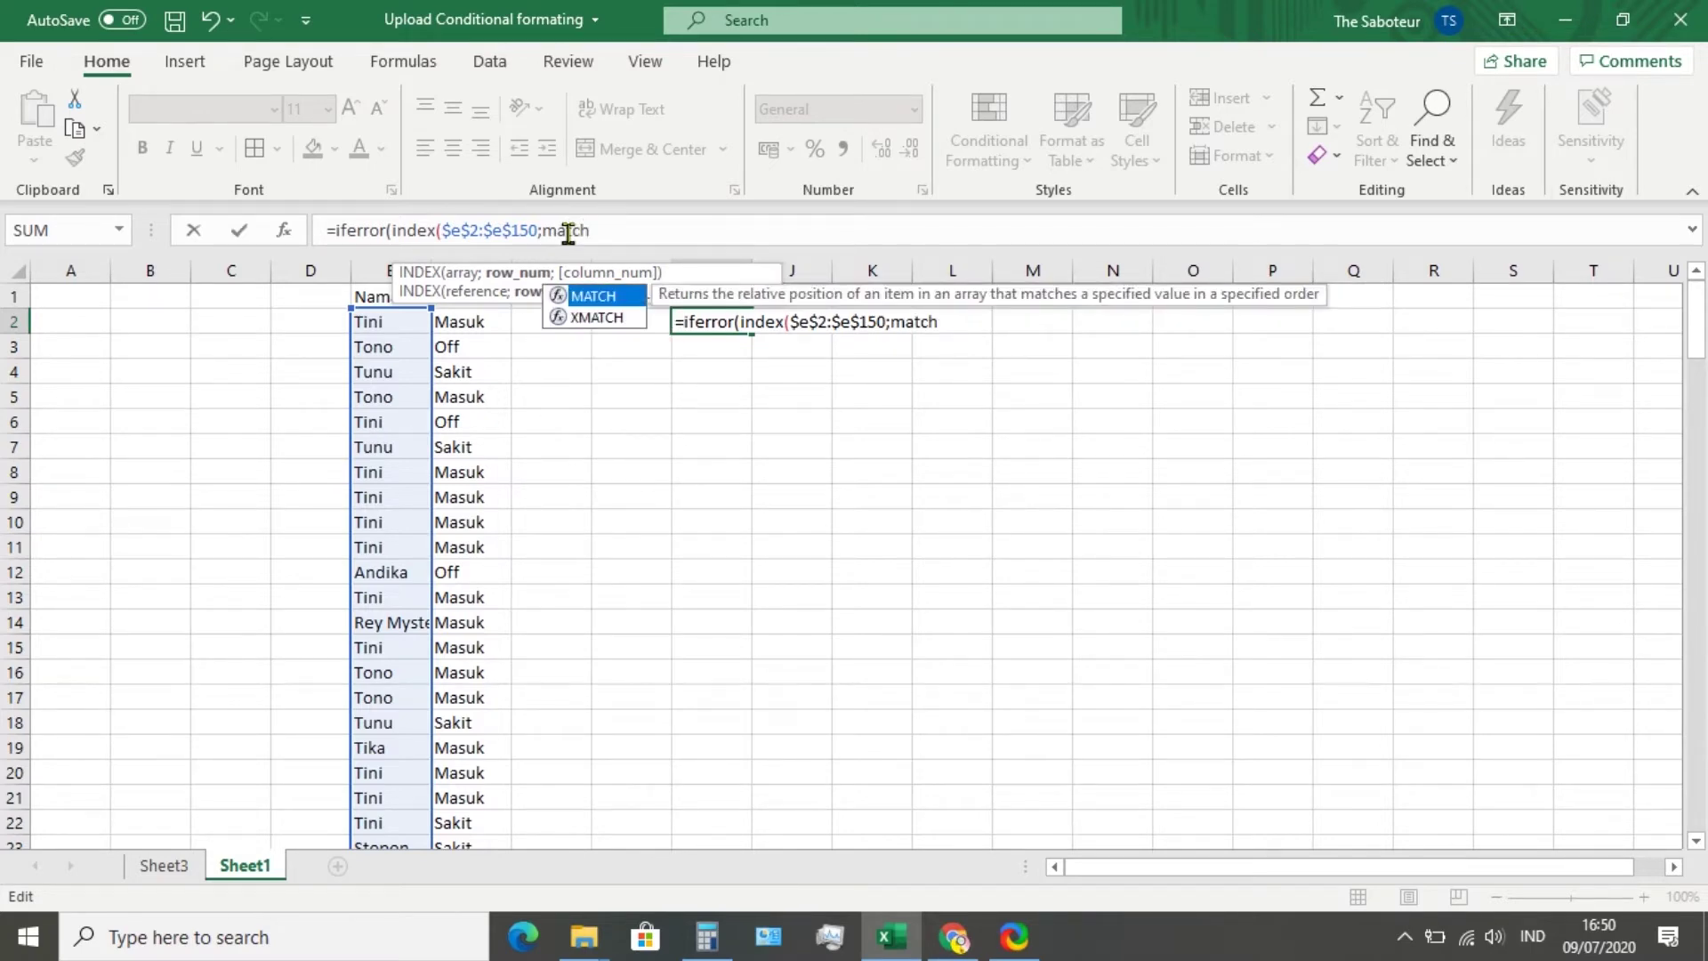
text(()
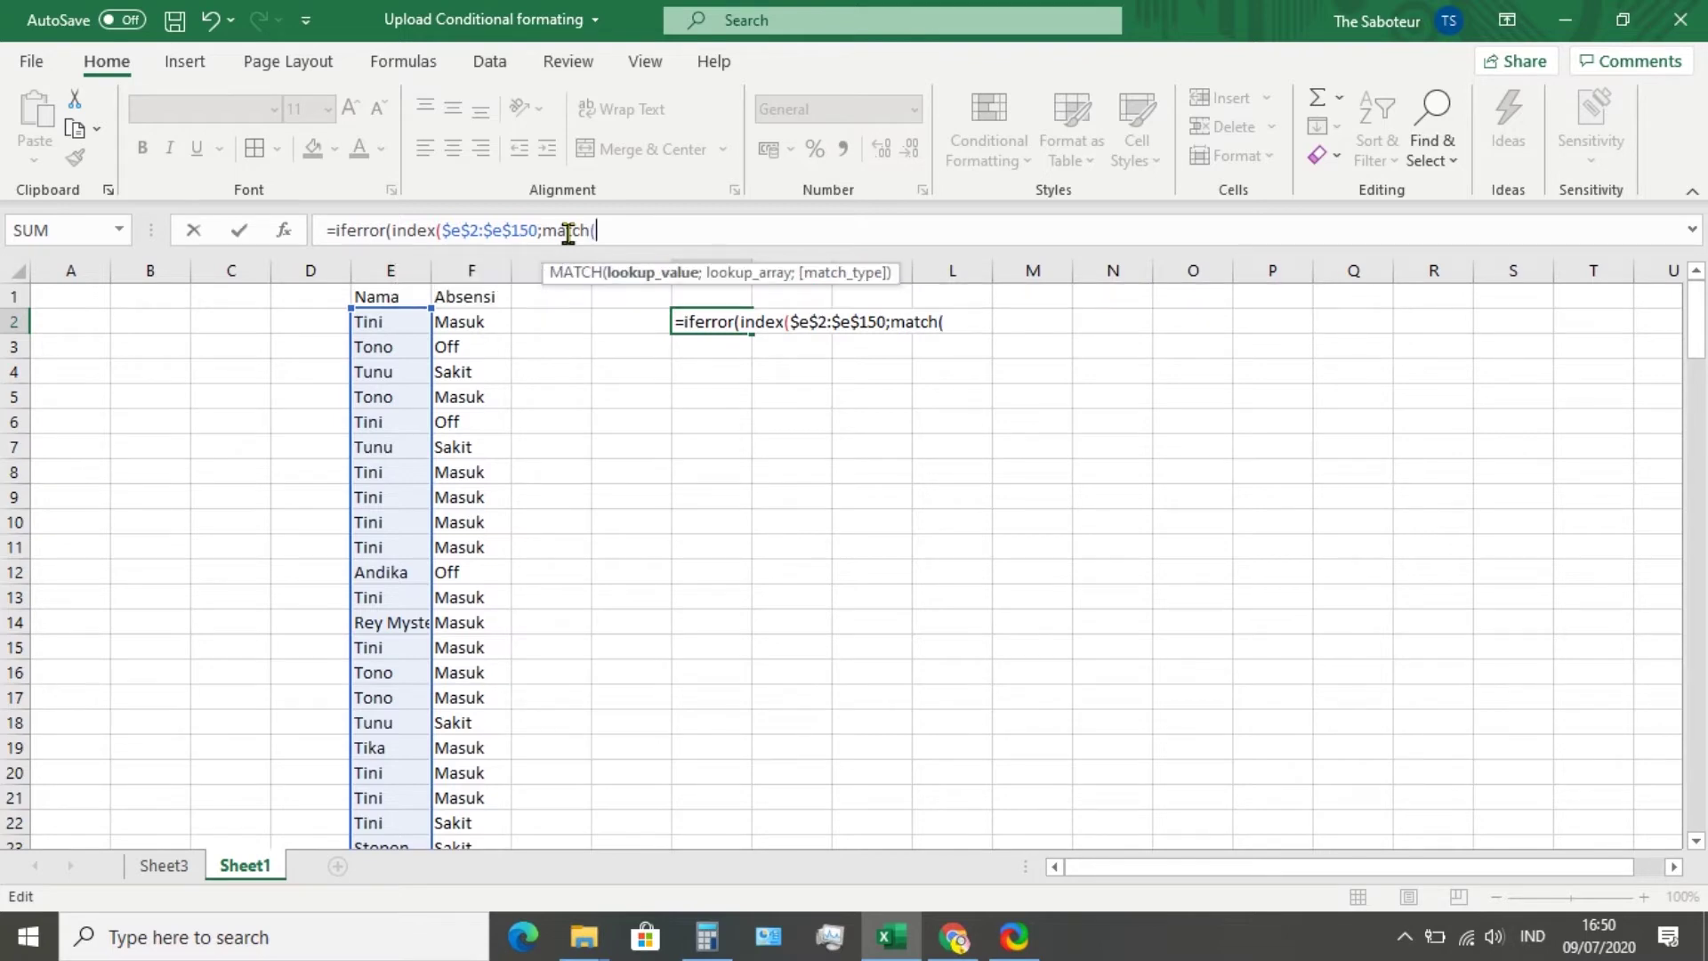
text(0;)
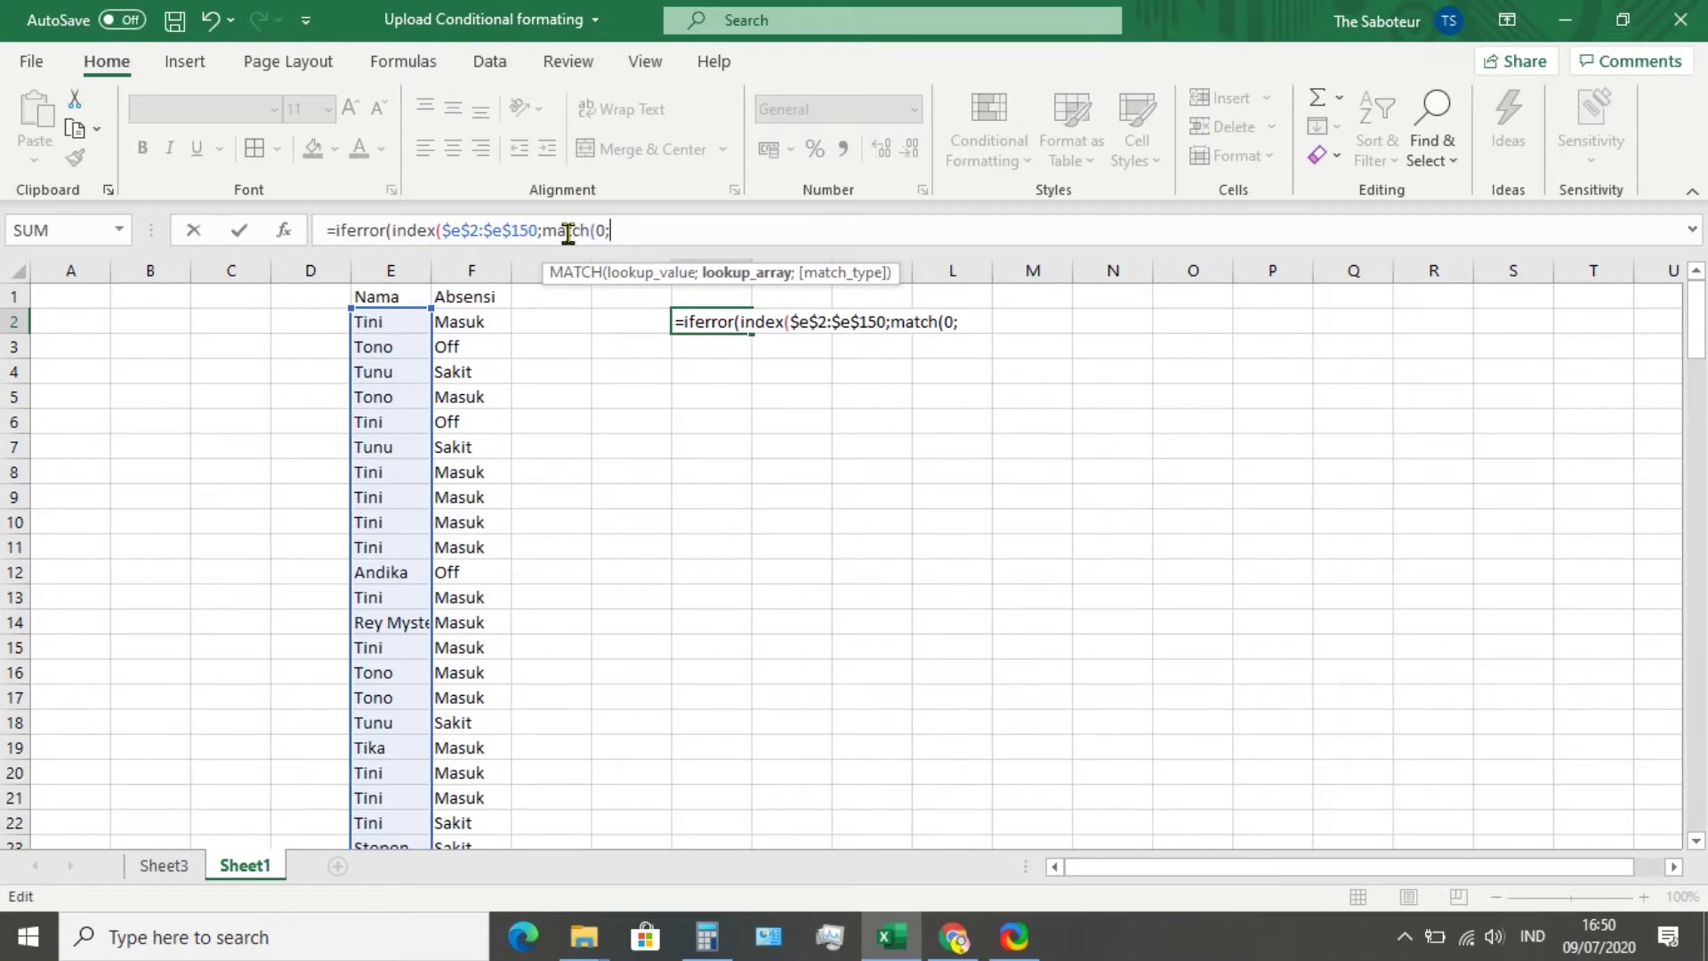
Add if(isblank($e$2:$e$150);1; as the start of MATCH's lookup array
text(if()
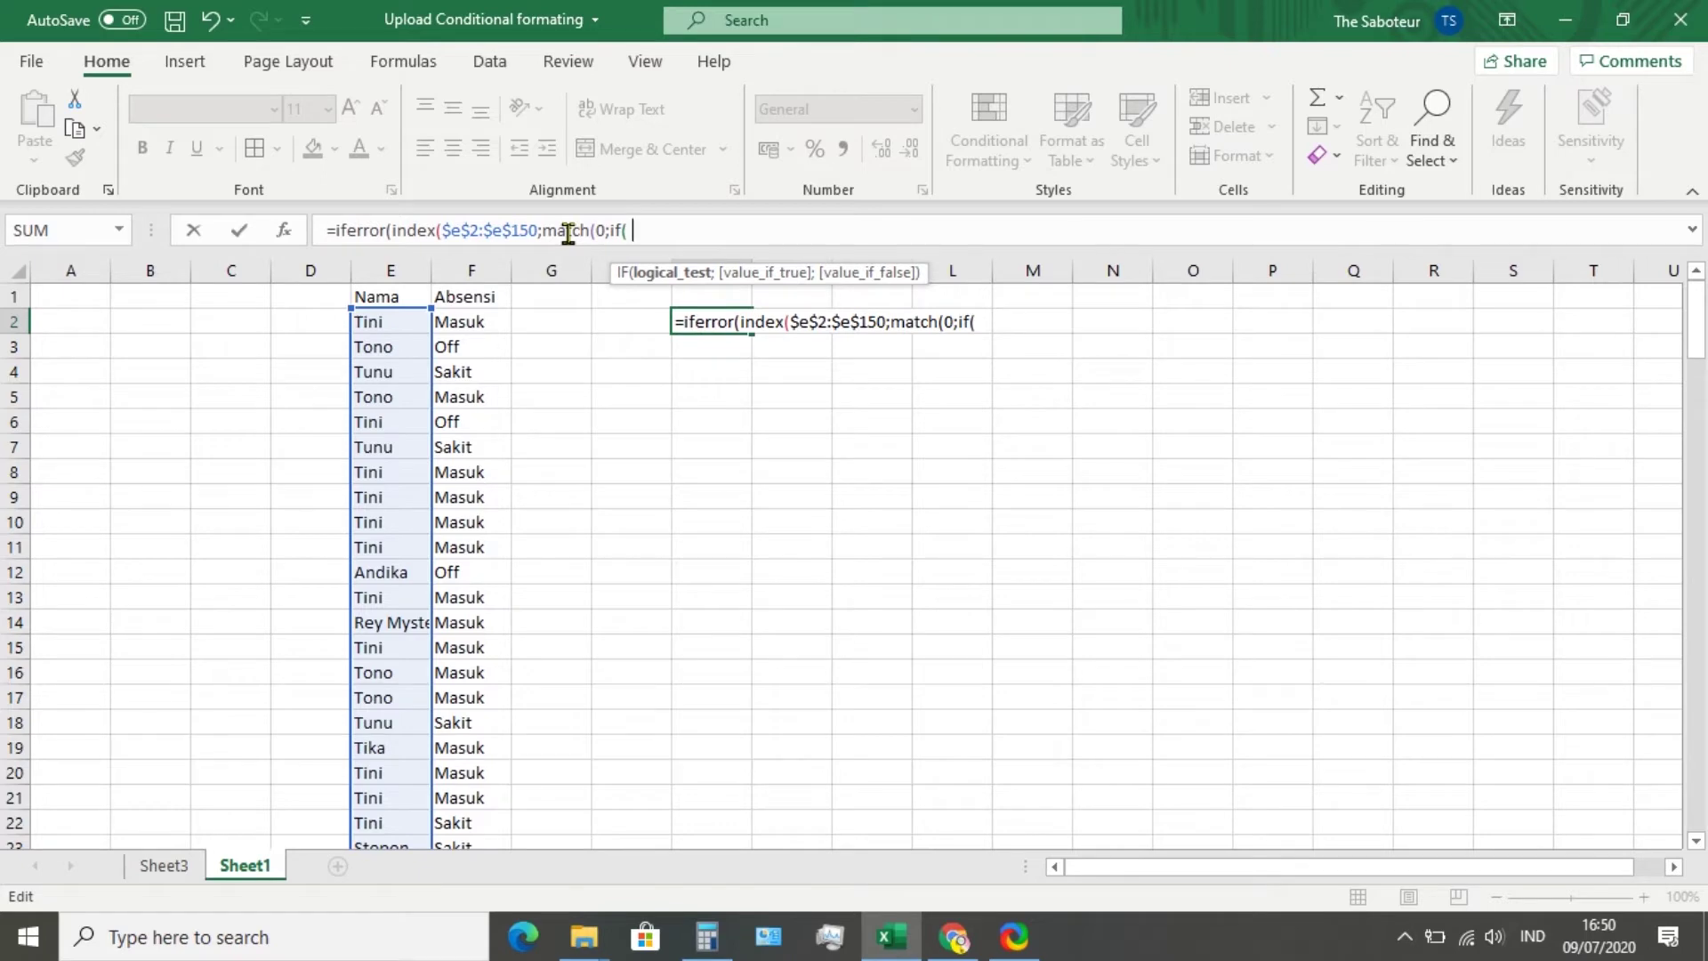
text(is)
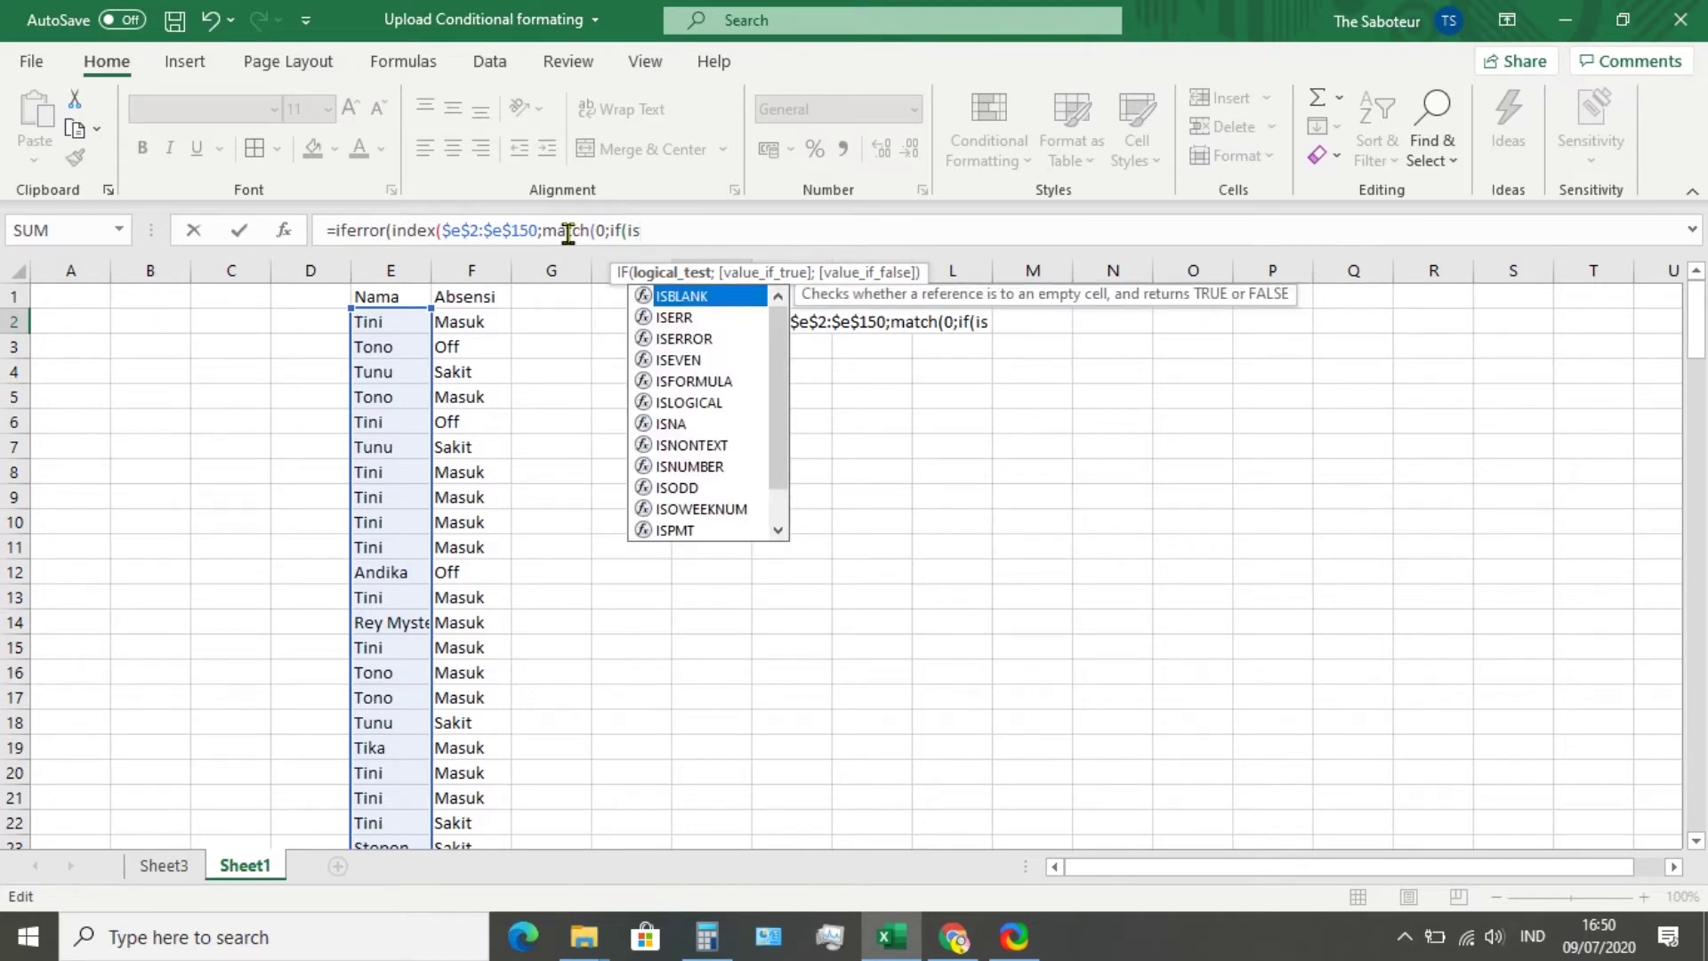
text(blank)
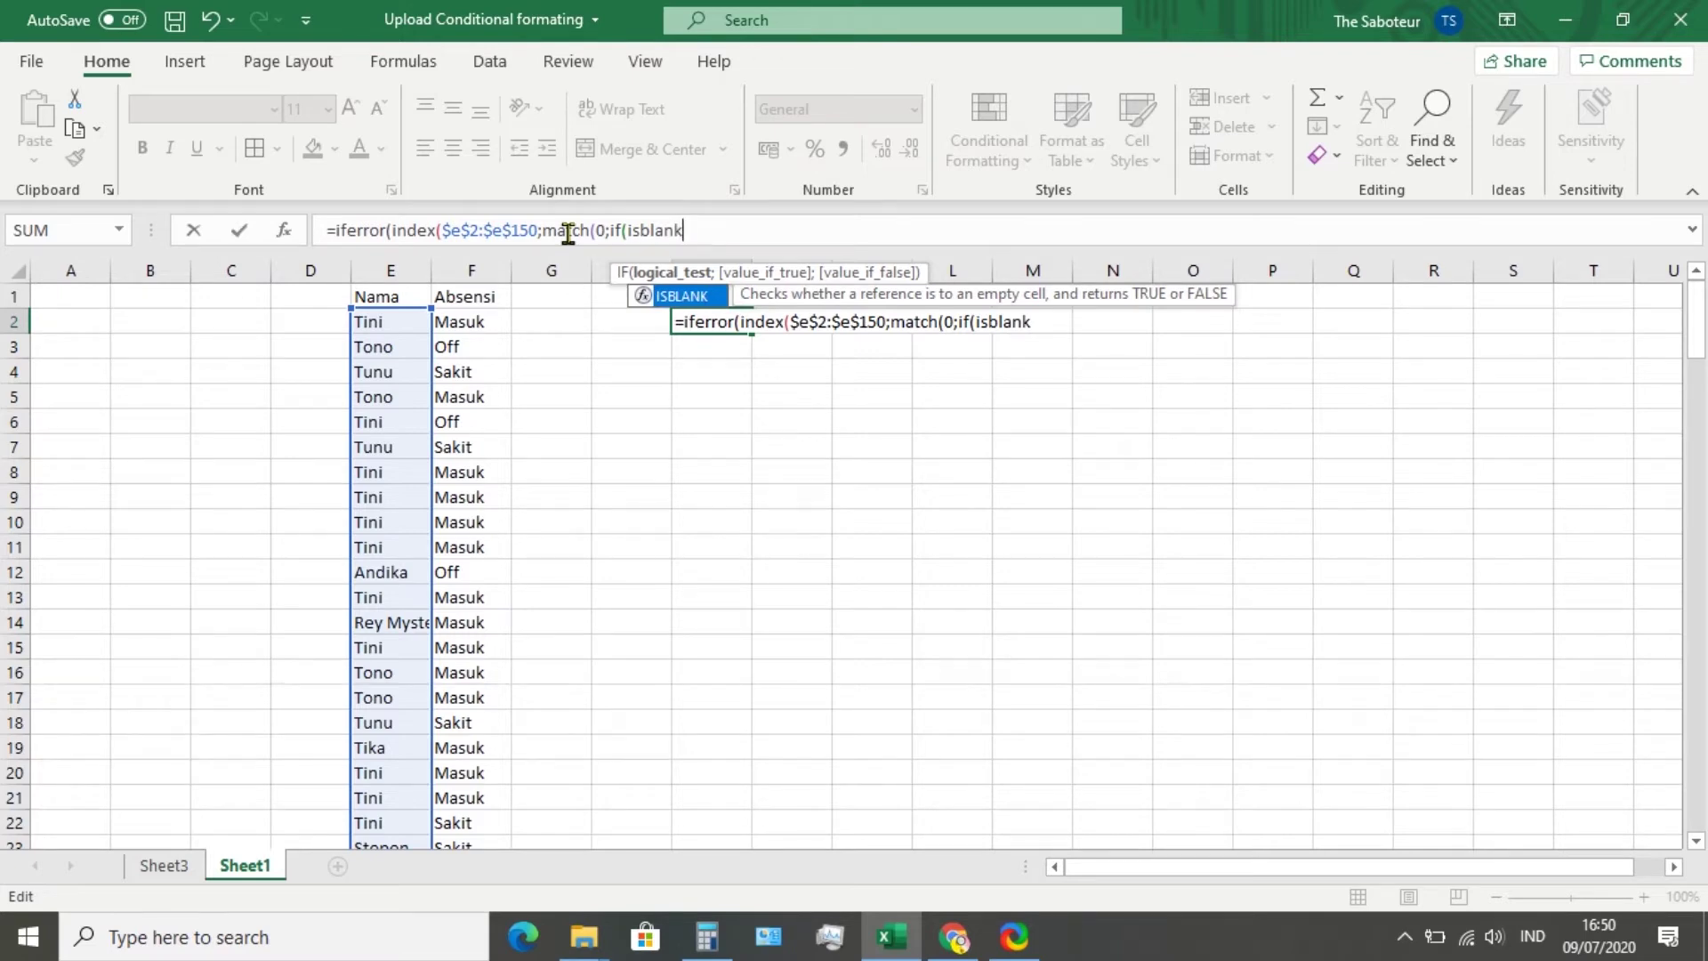
text(()
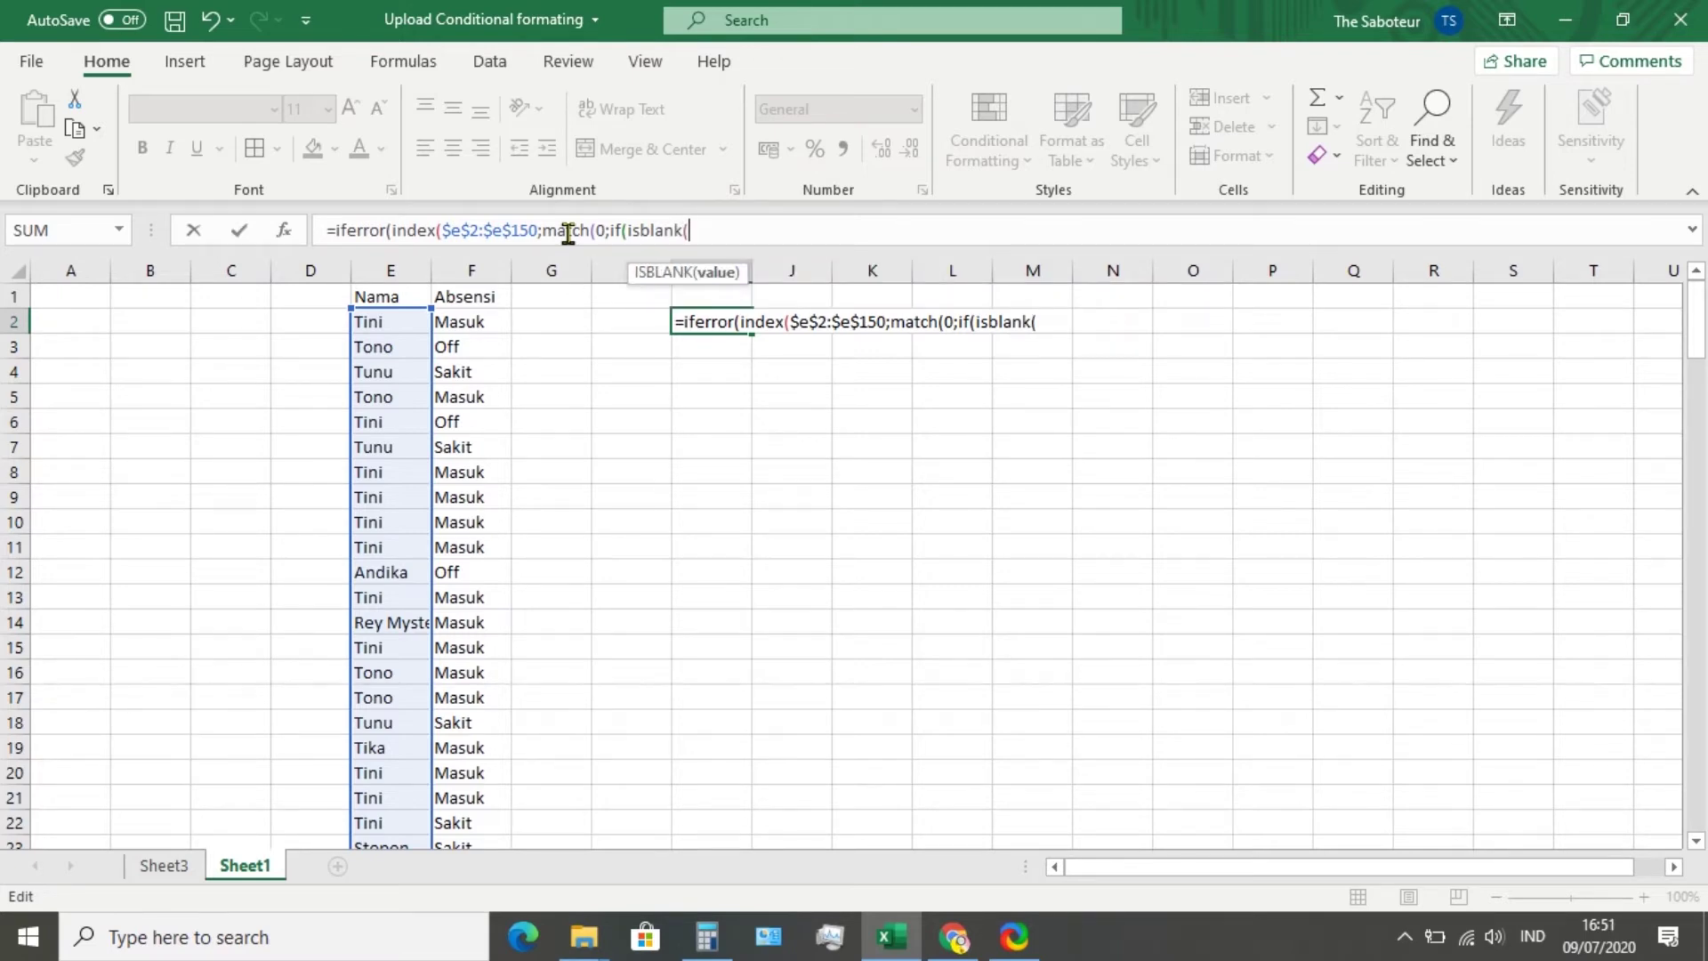
text($e$2)
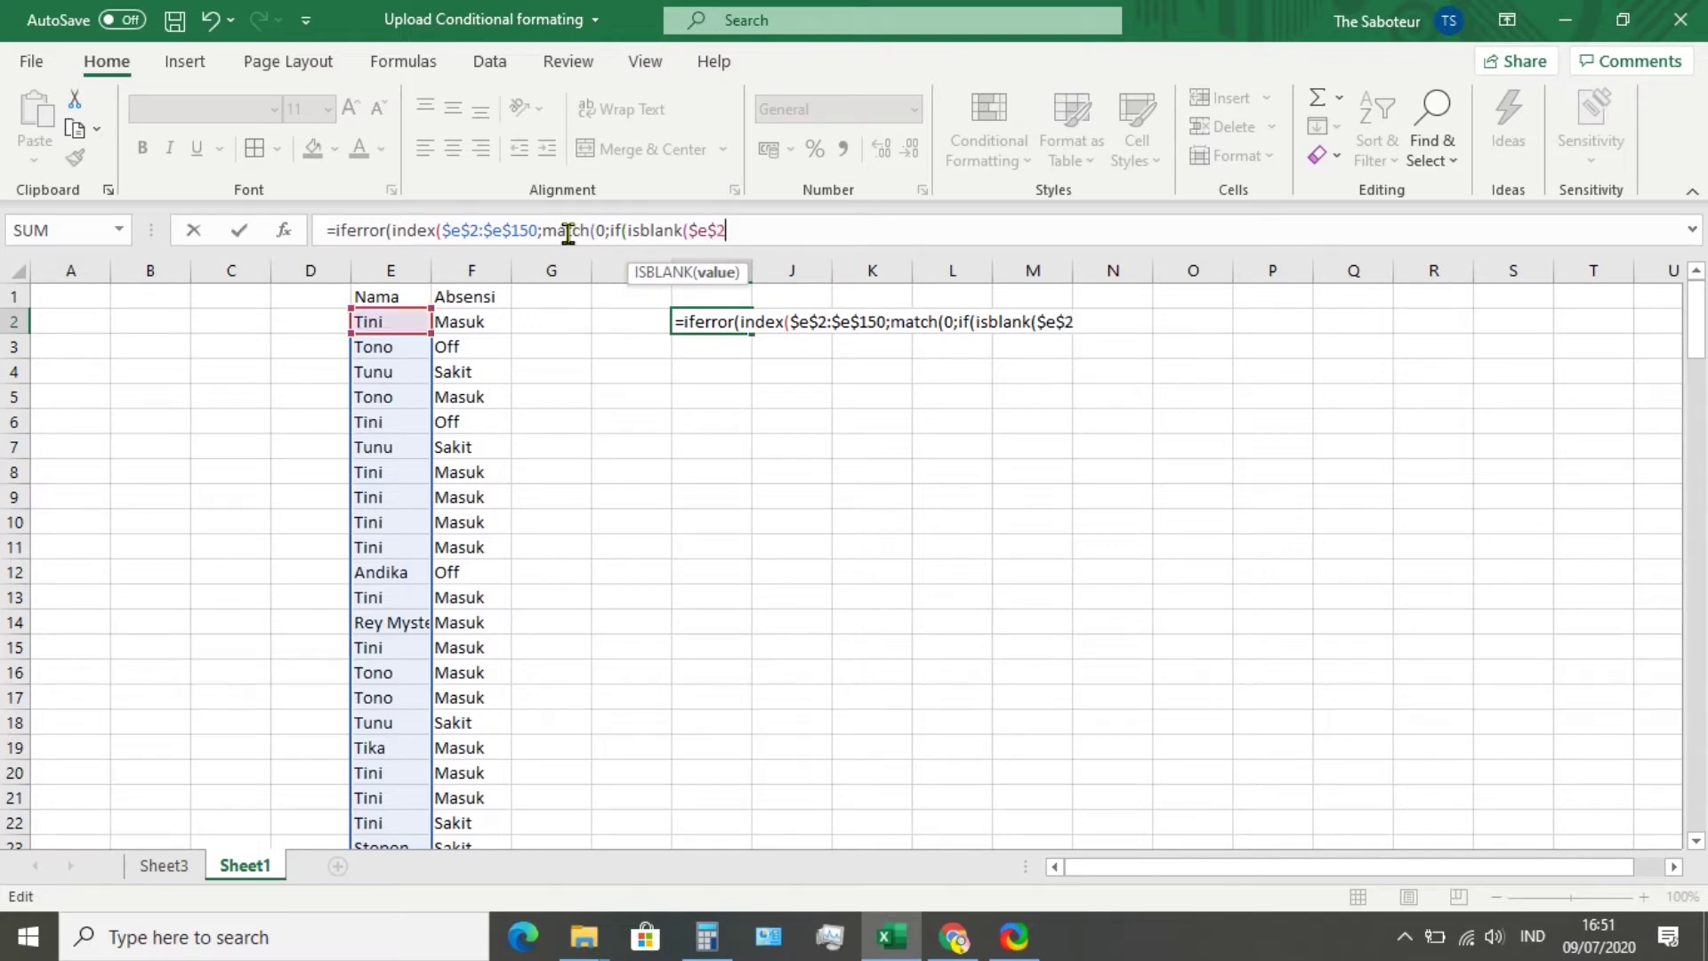
text(:$e$15)
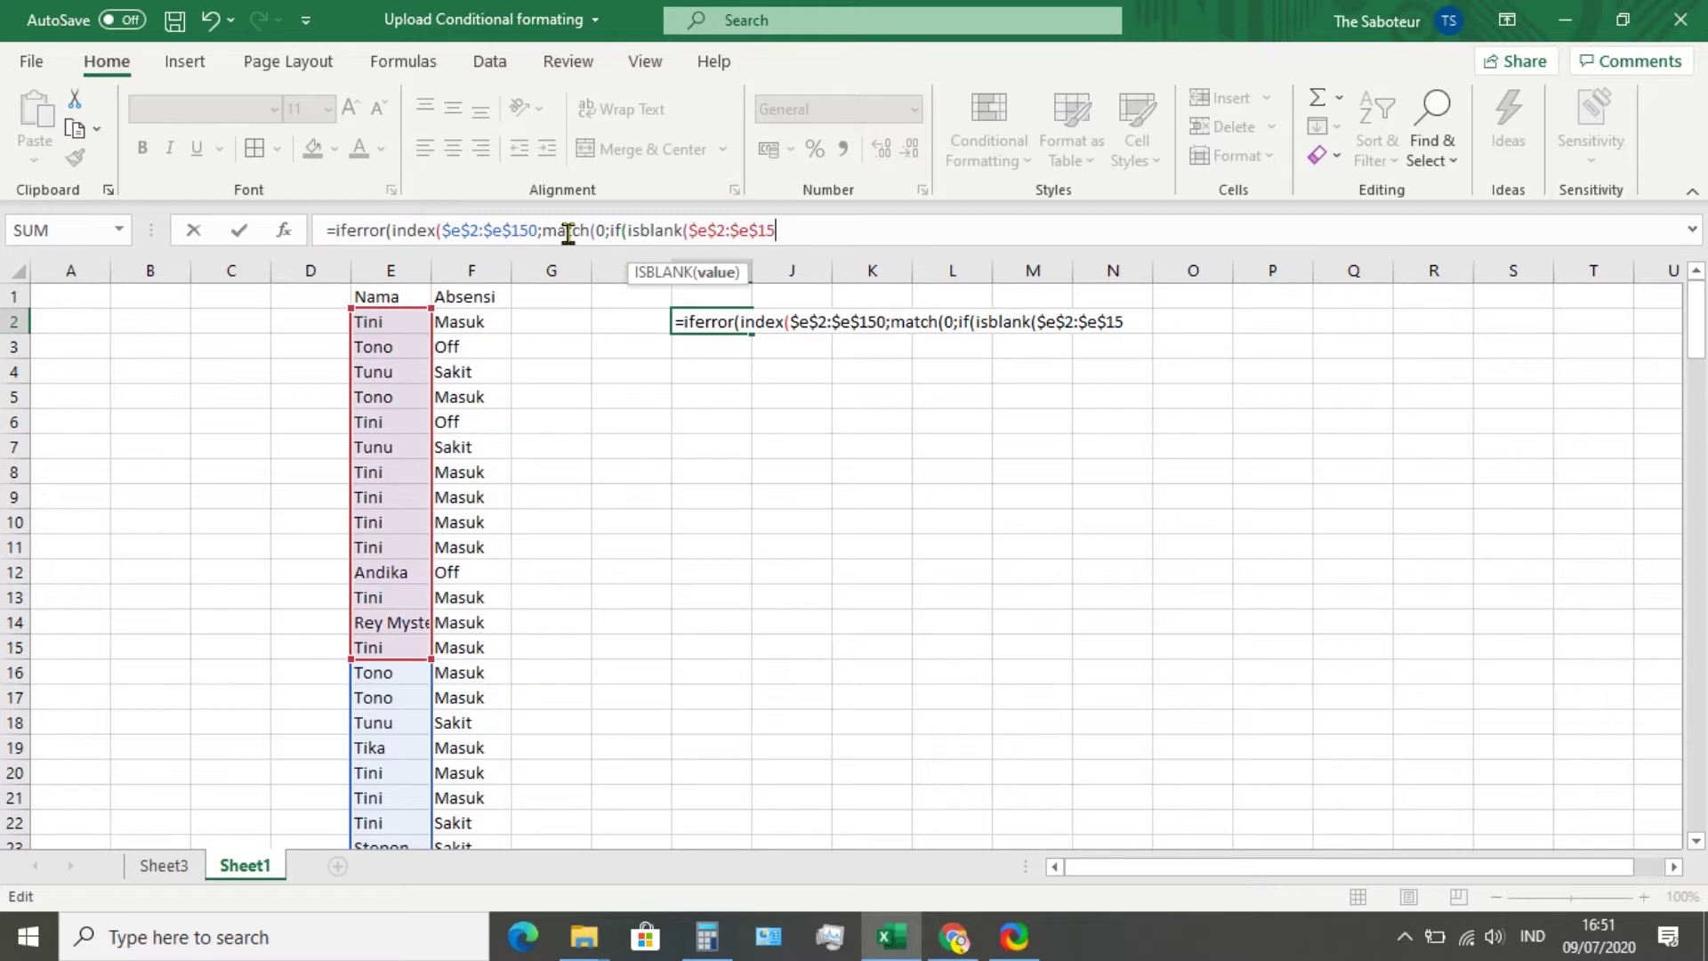
text(0)
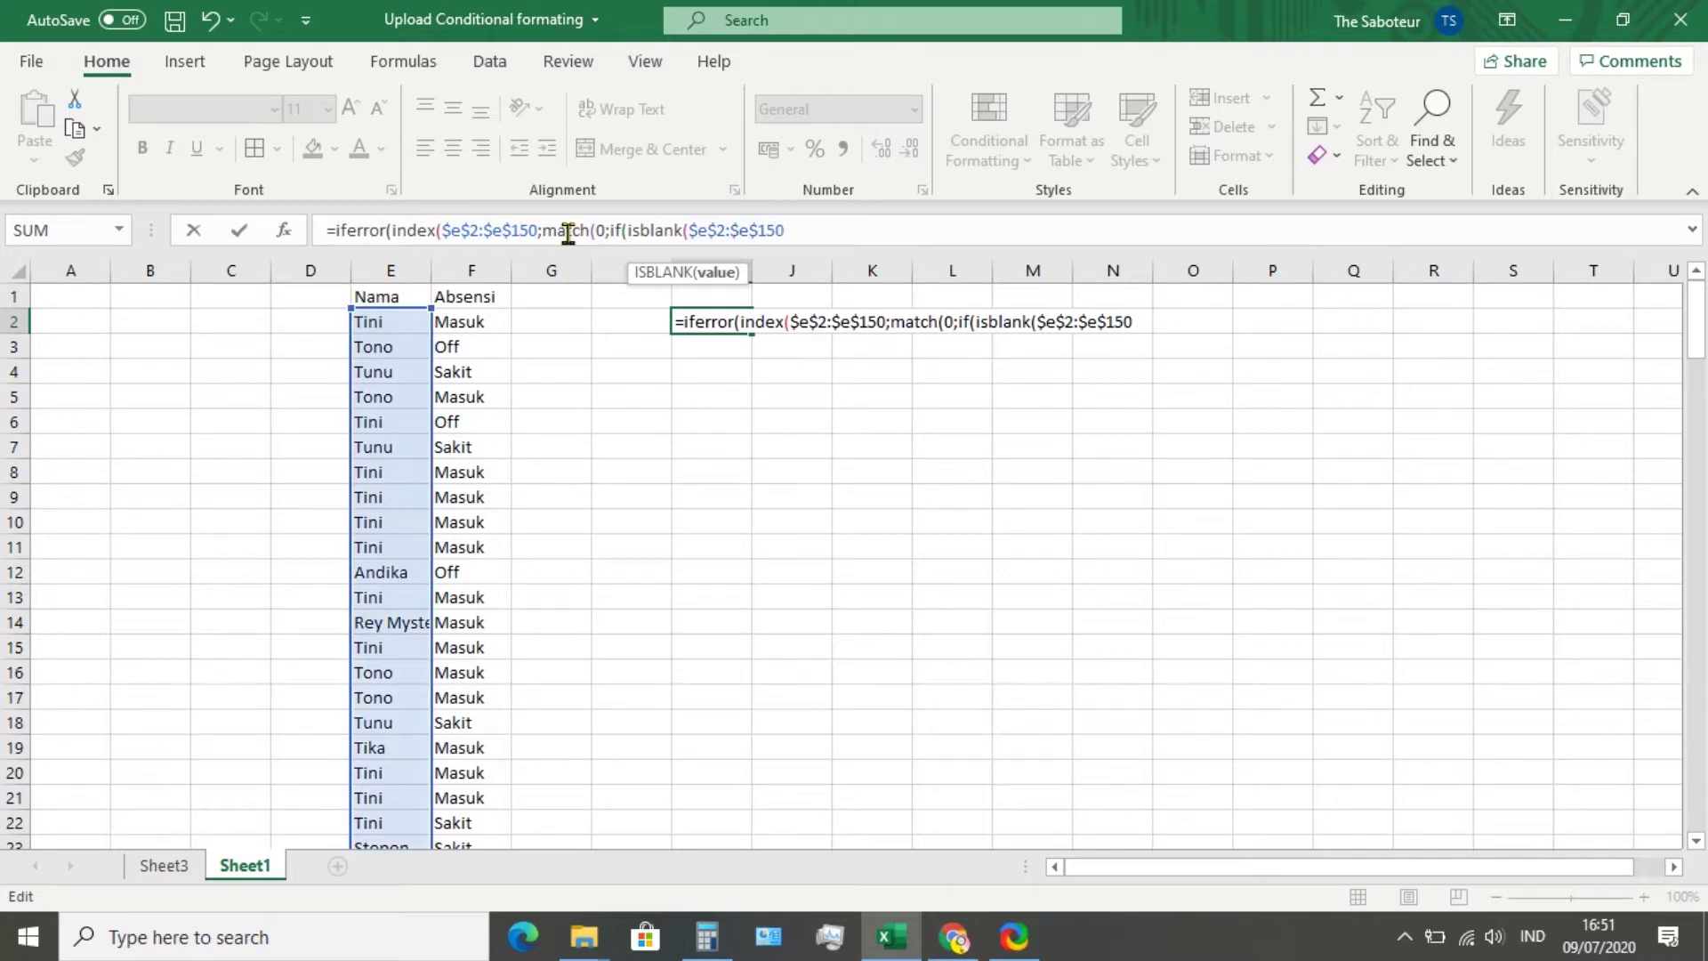
text())
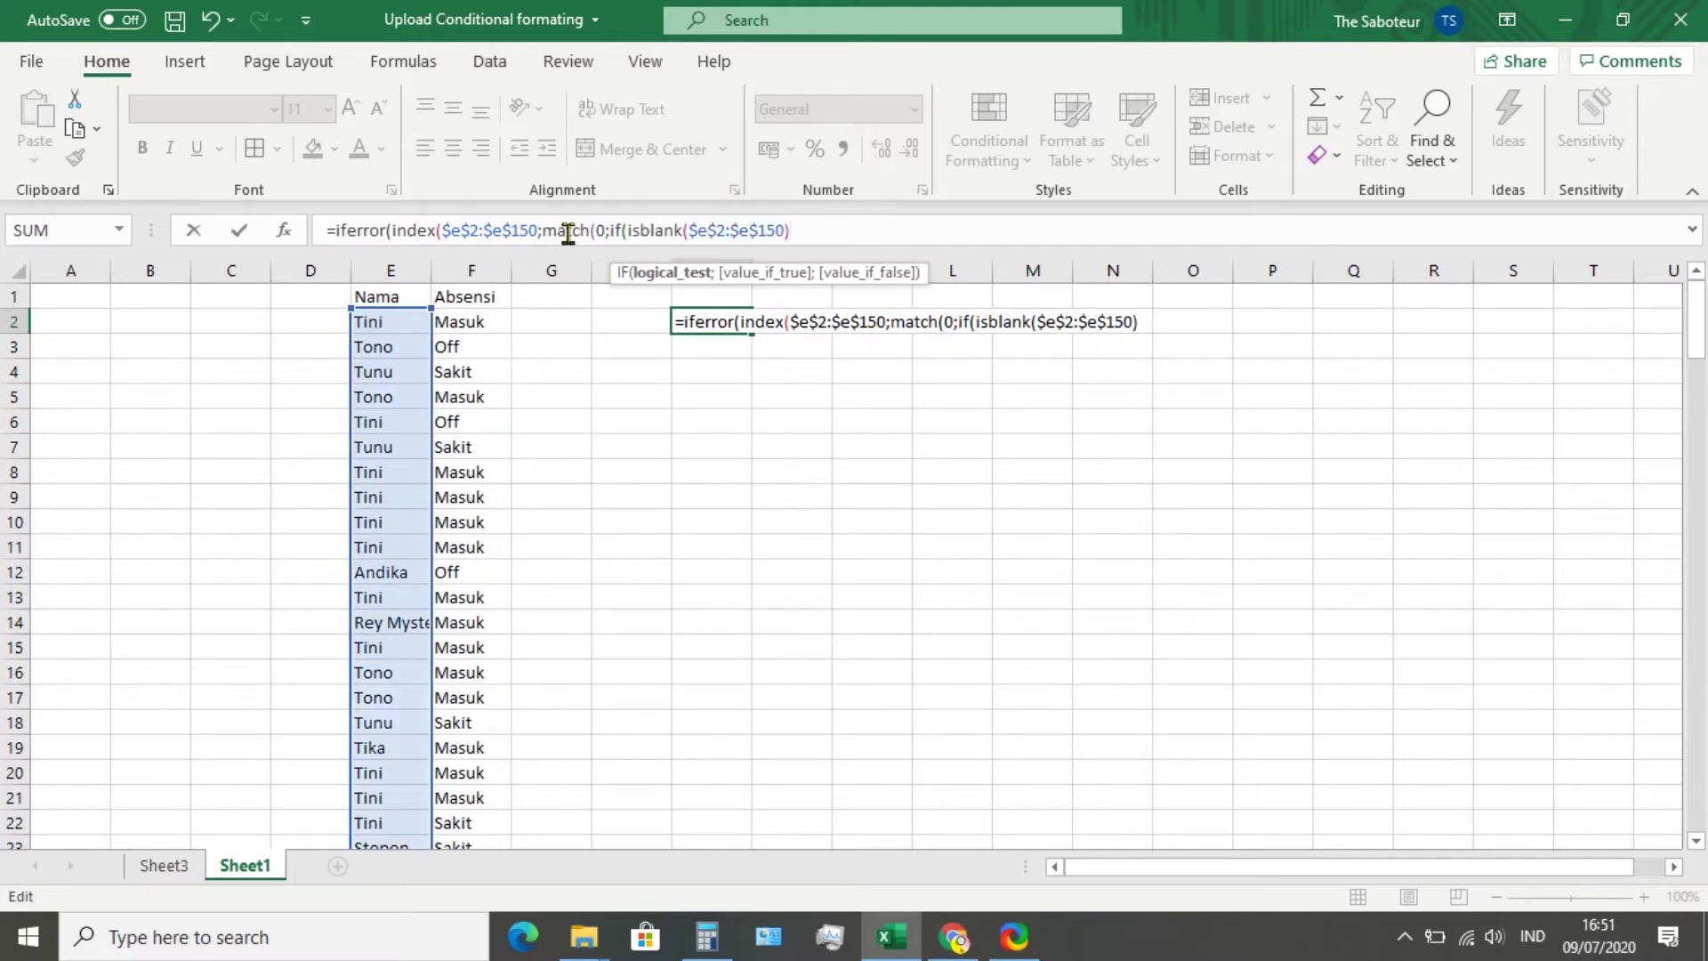
text(;)
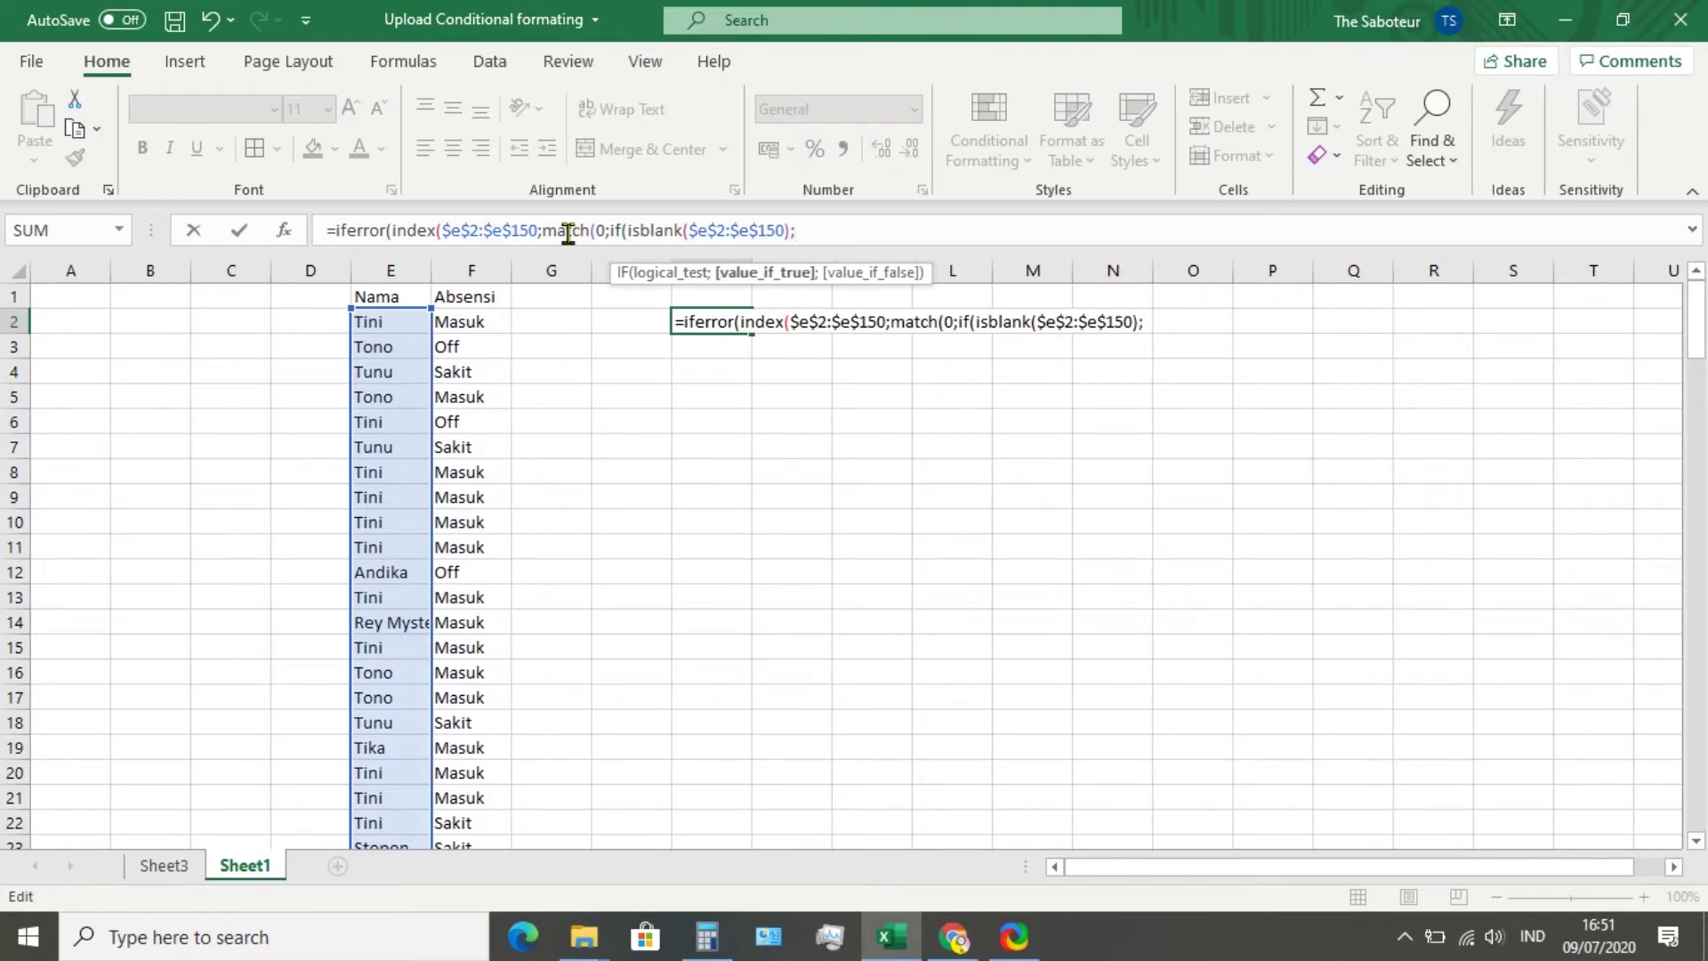
text(1;)
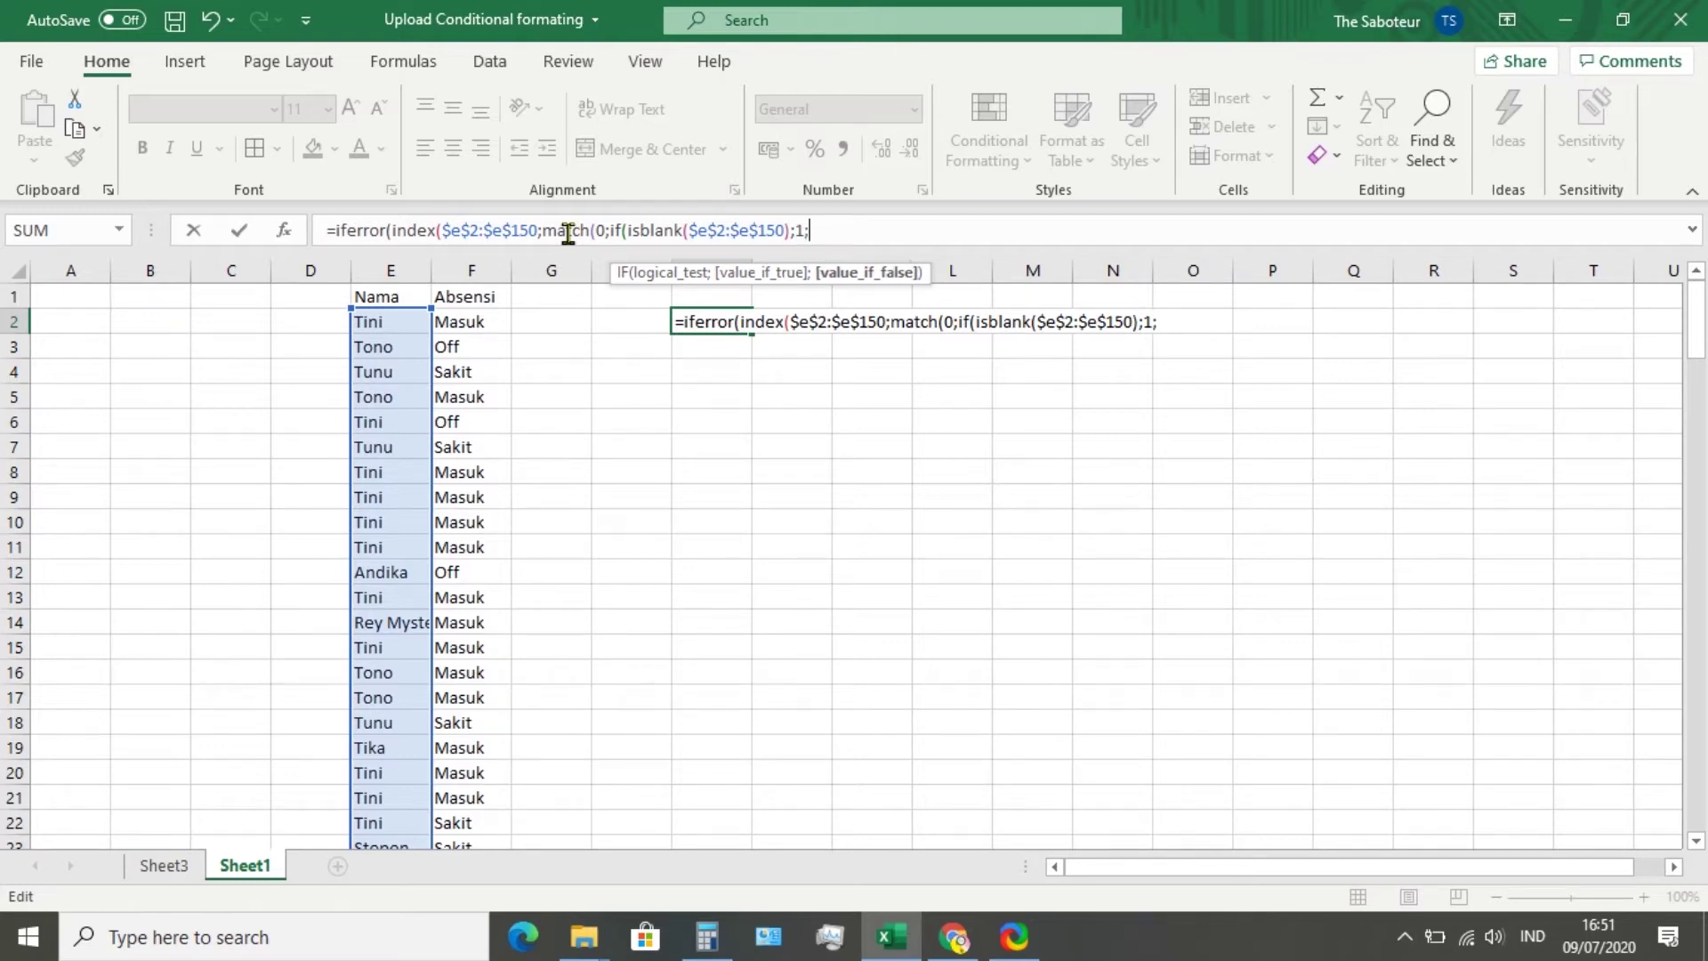
Nest a COUNTIF as IF's value_if_false, with the expanding range $i$1:i1 followed by a semicolon
text(co)
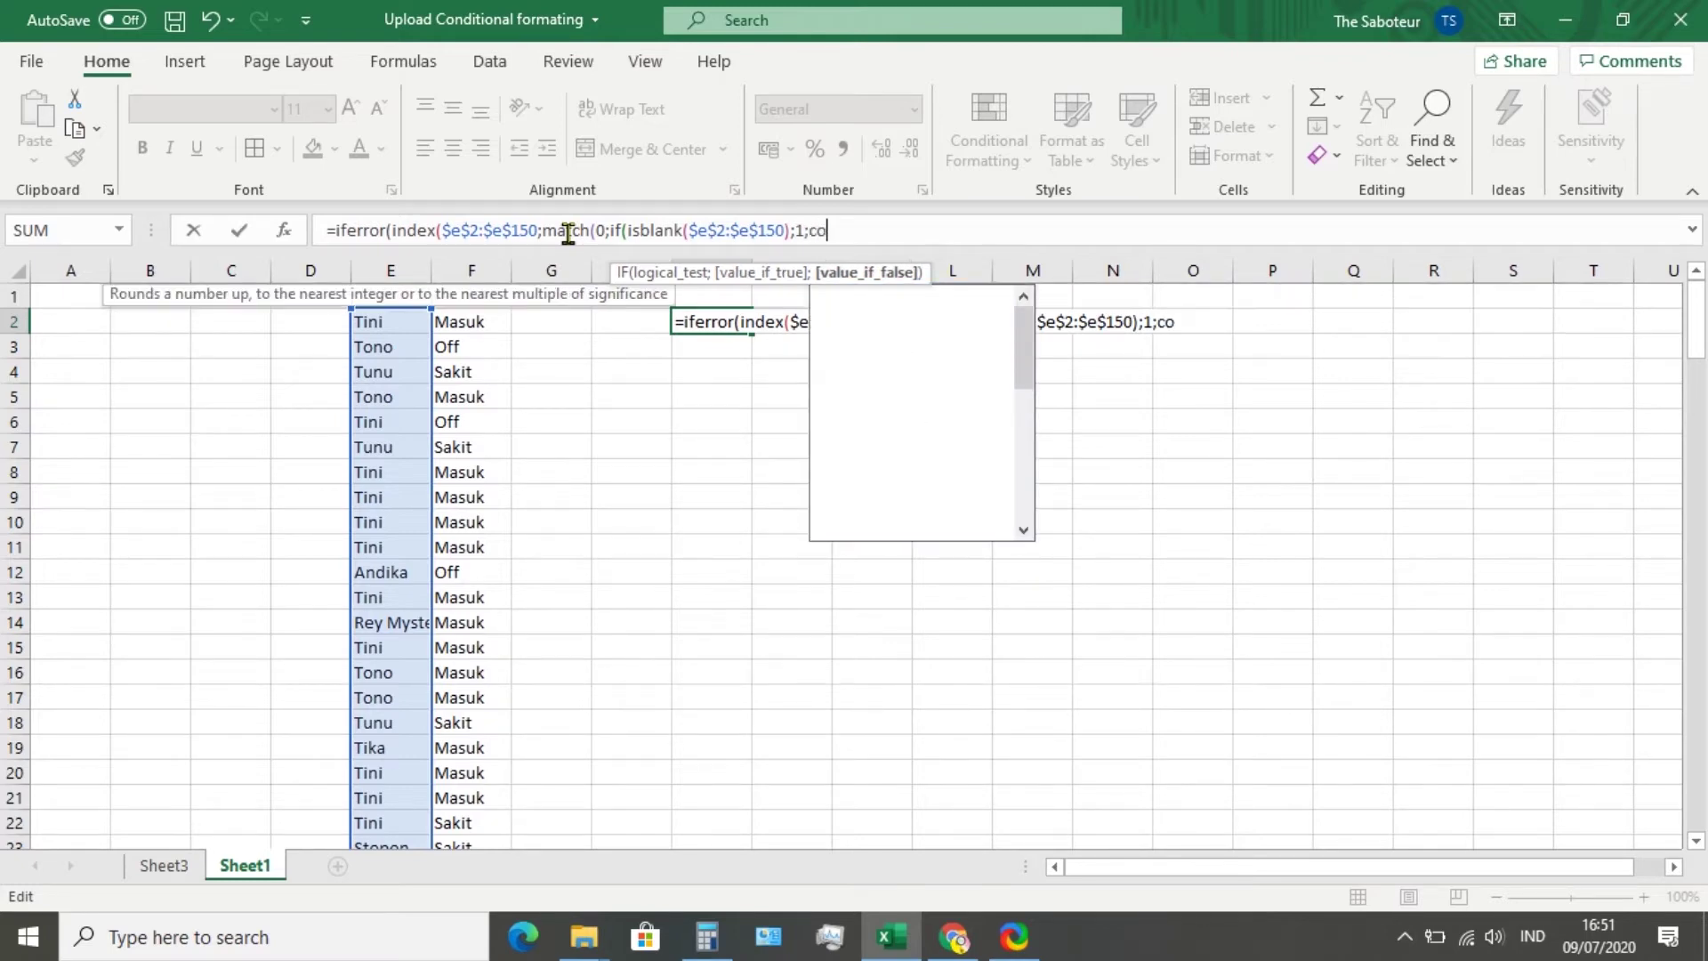
text(untif)
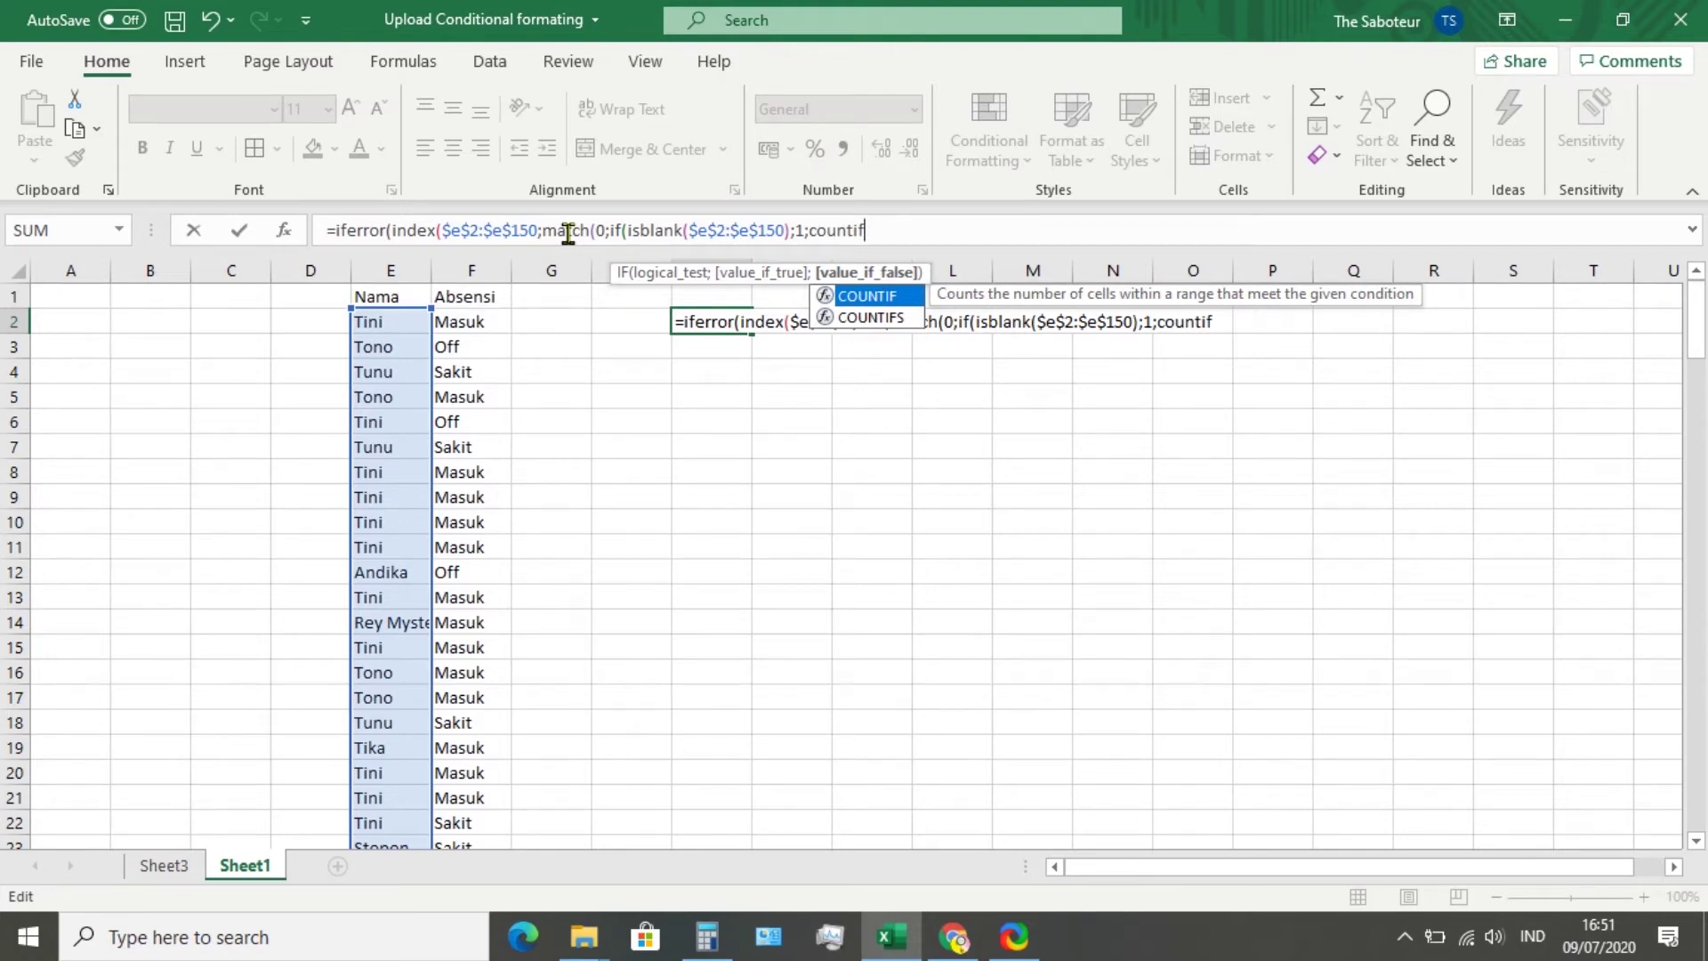
text(()
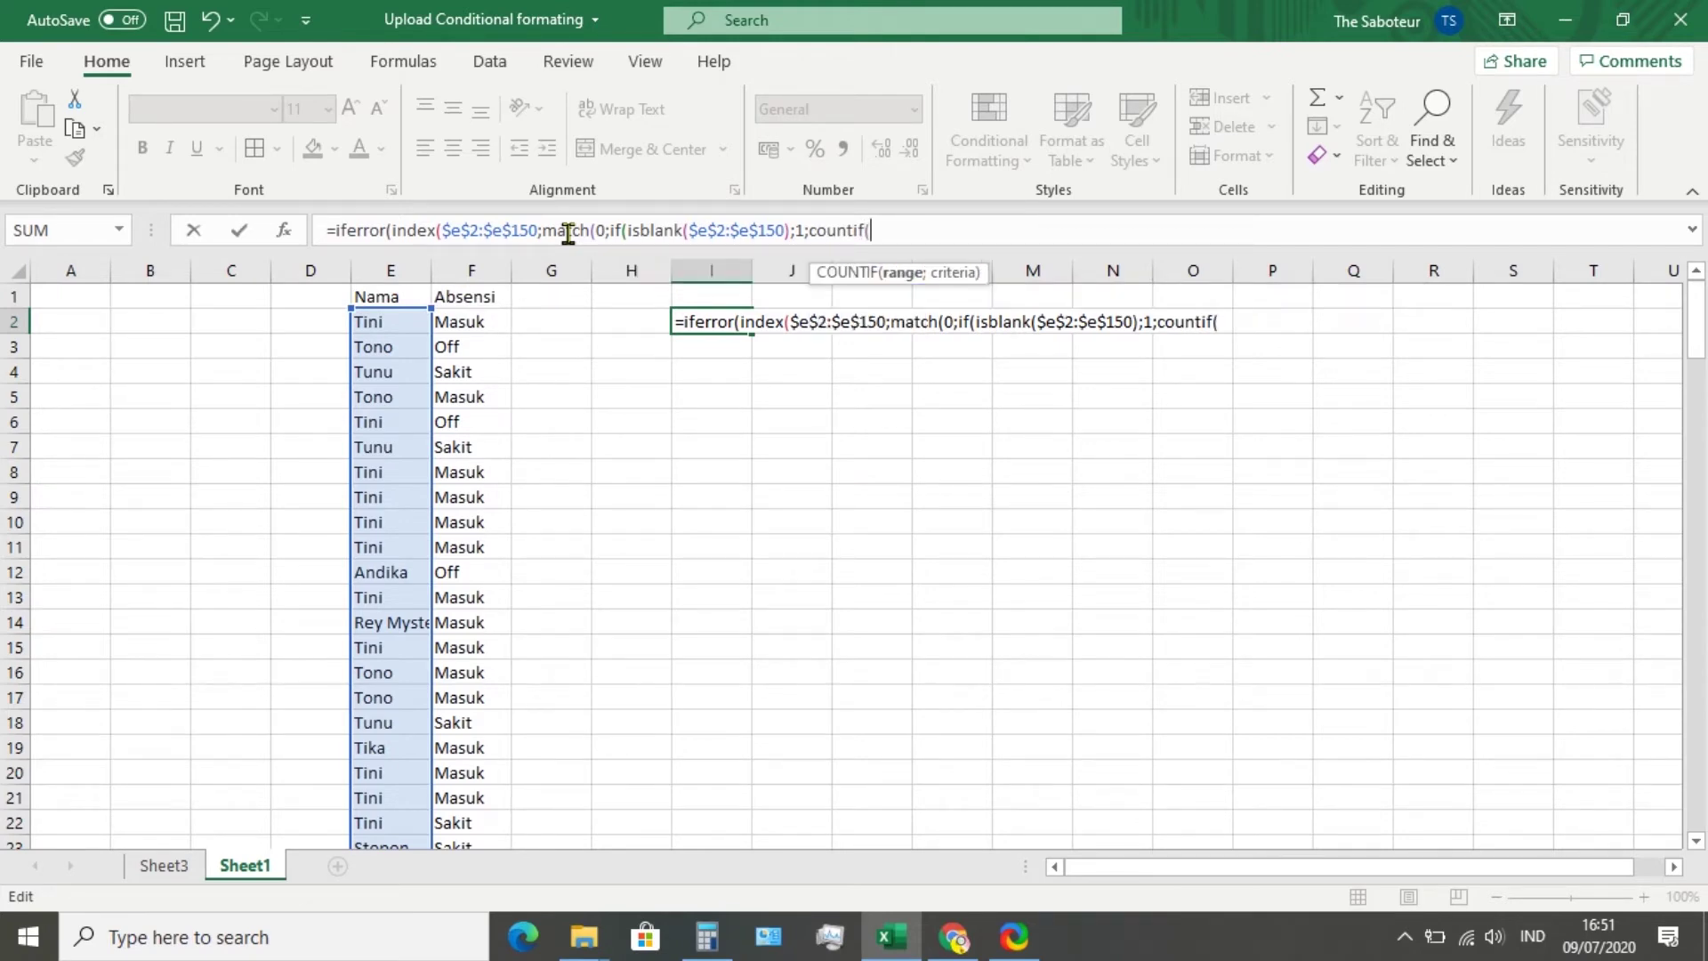
text($)
click(704, 292)
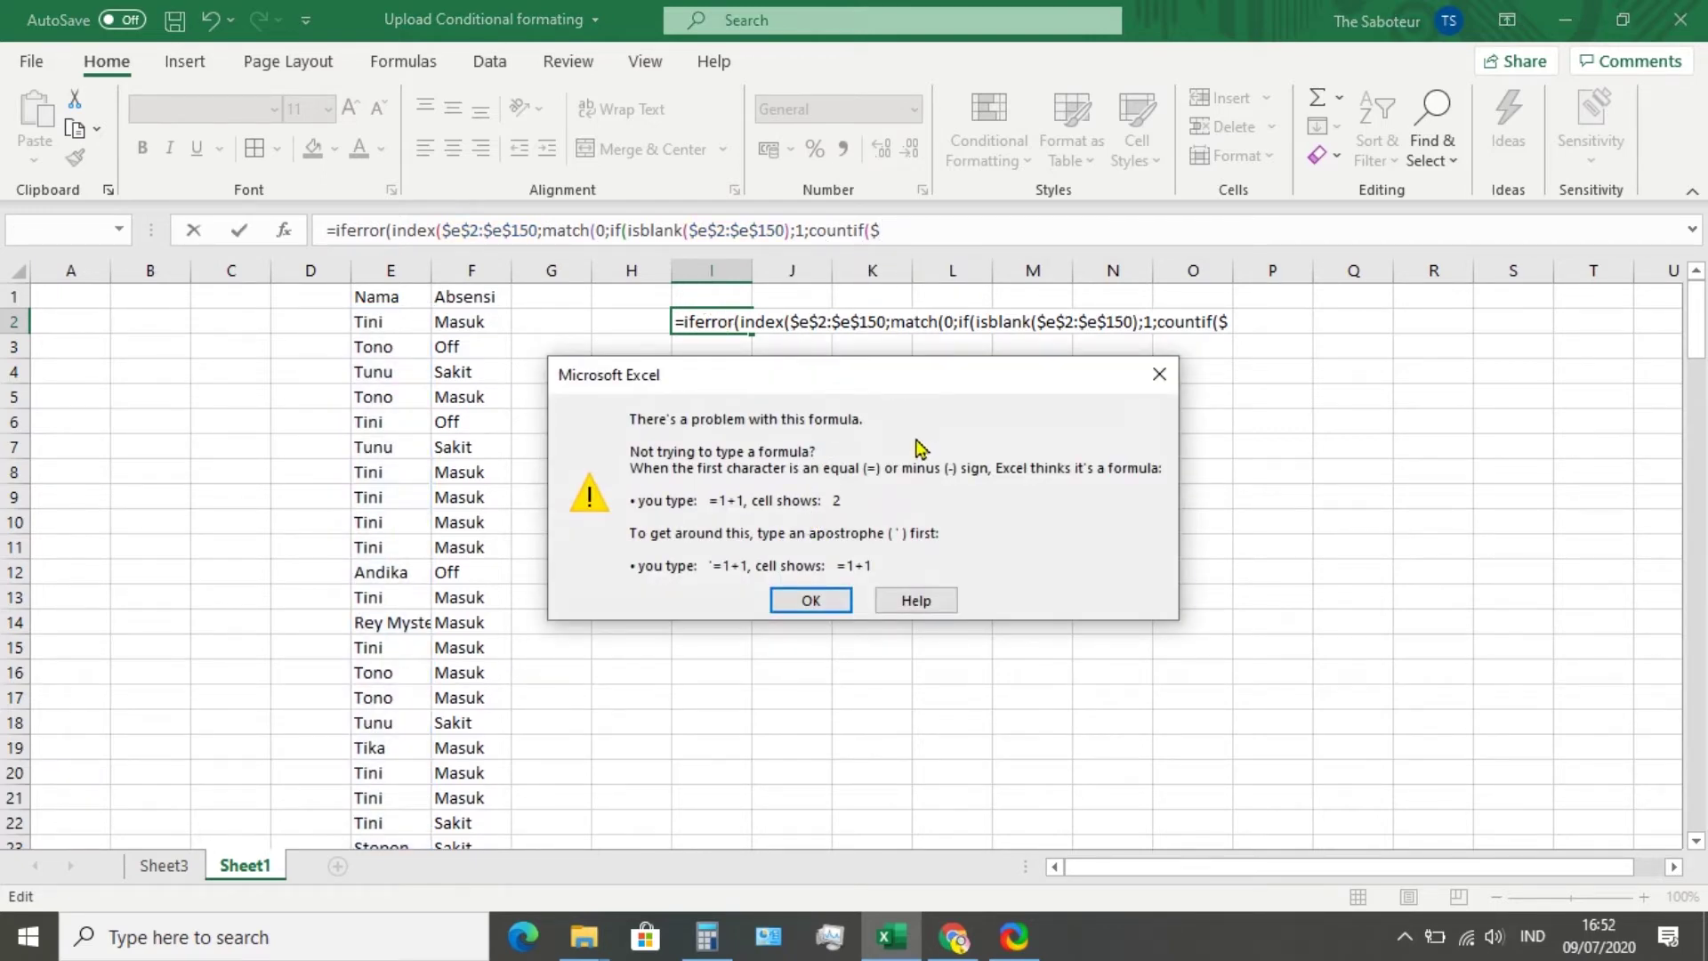
click(1158, 375)
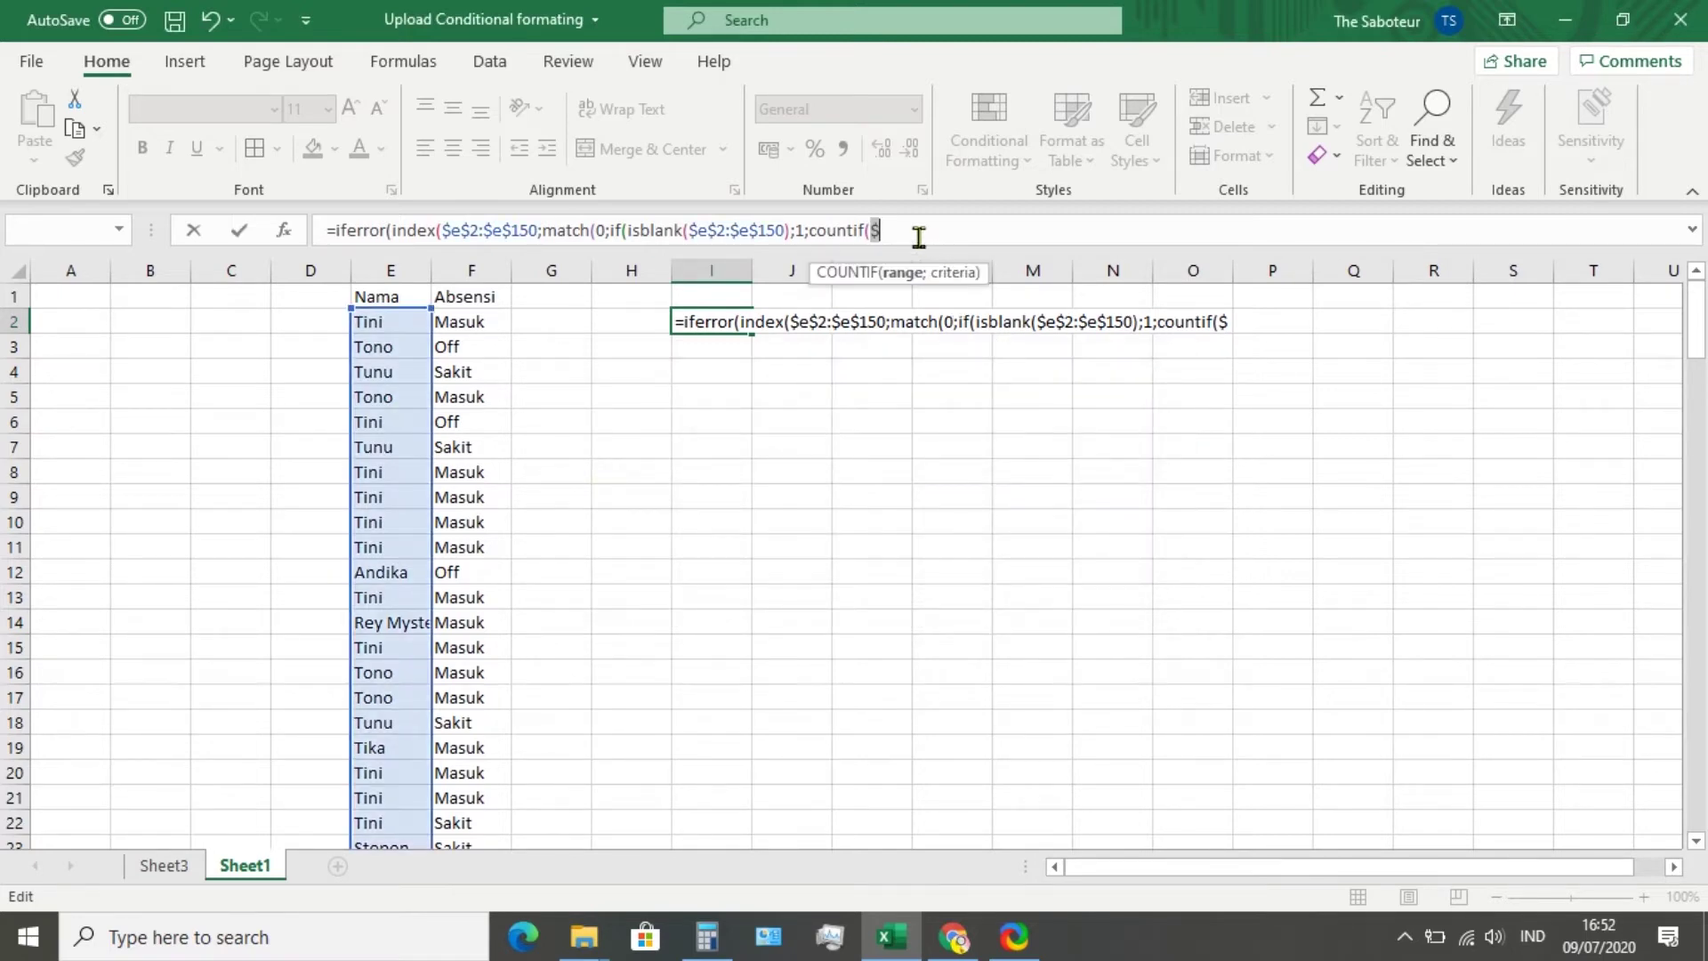
text(i$1:)
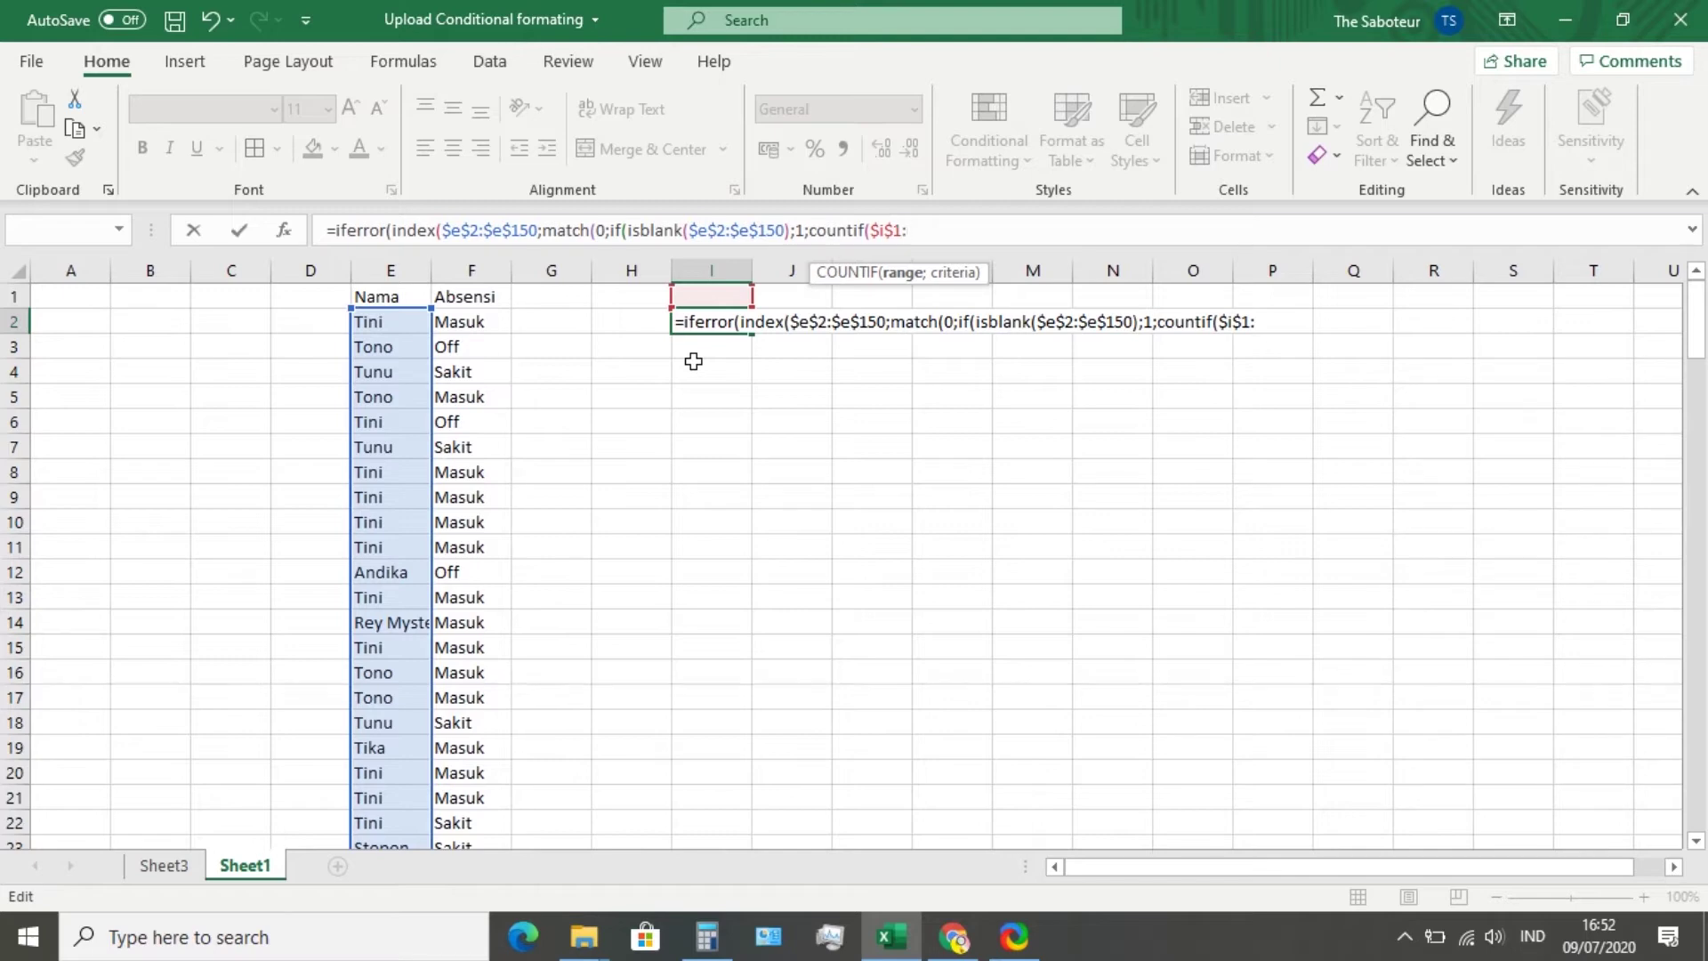
text(i1;)
Enter $e$2:$E$150 as the COUNTIF criteria and close both the COUNTIF and IF functions
text($)
text(e)
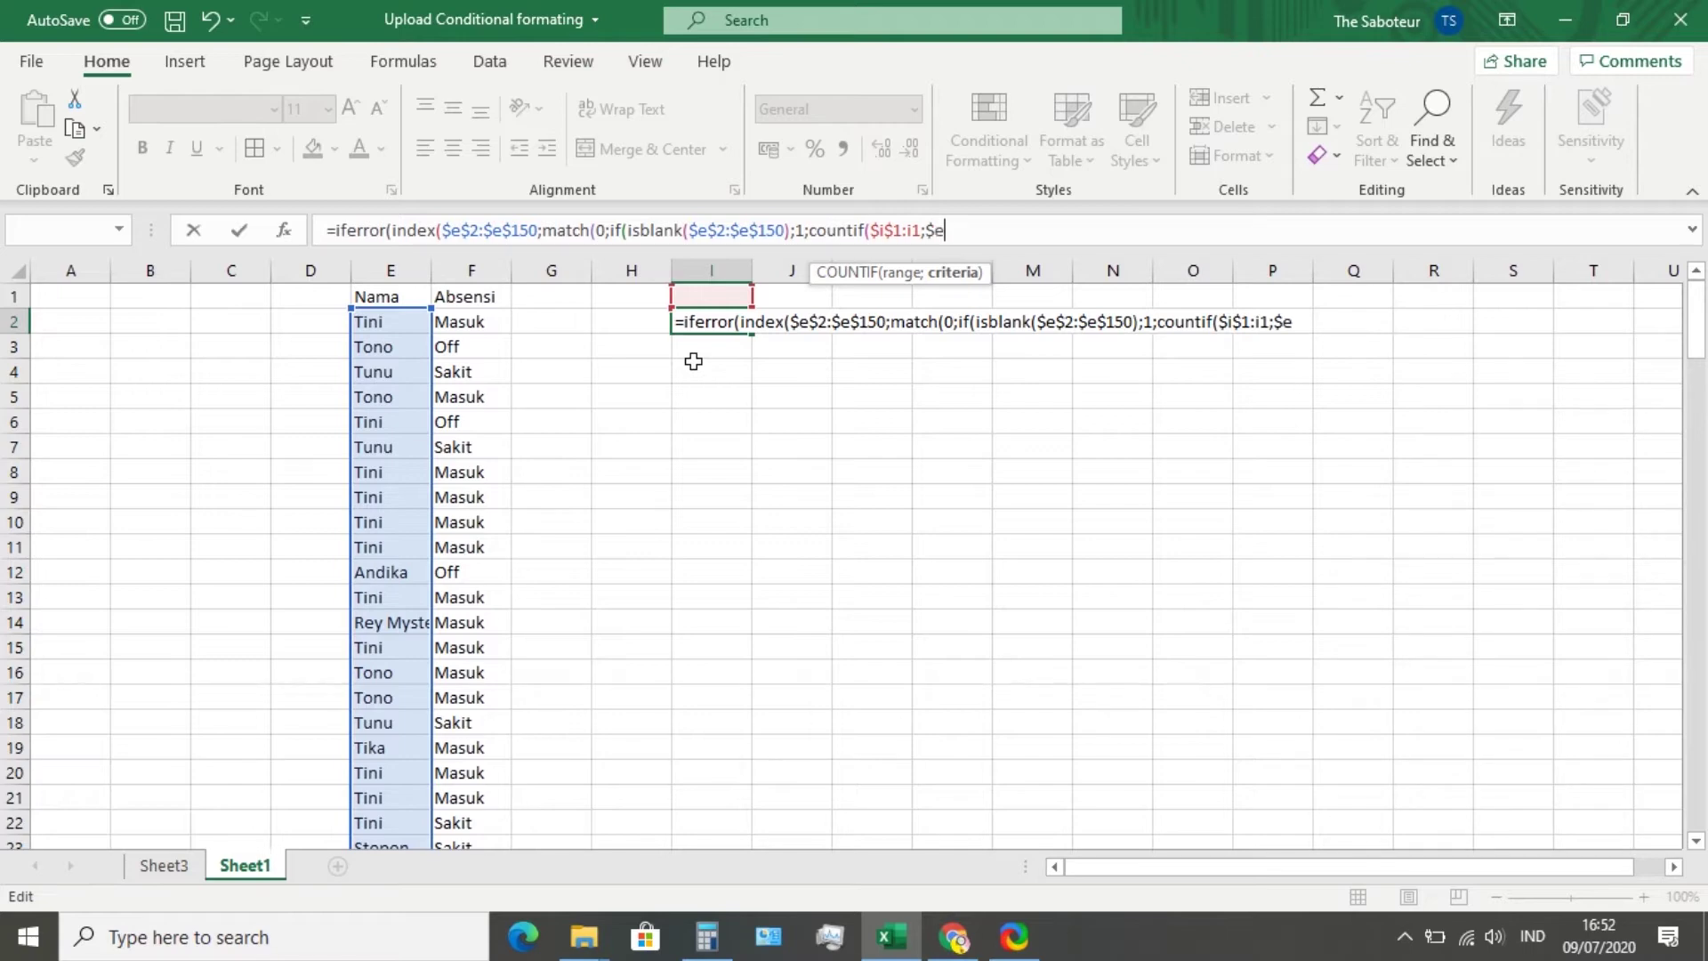
text($2:$E)
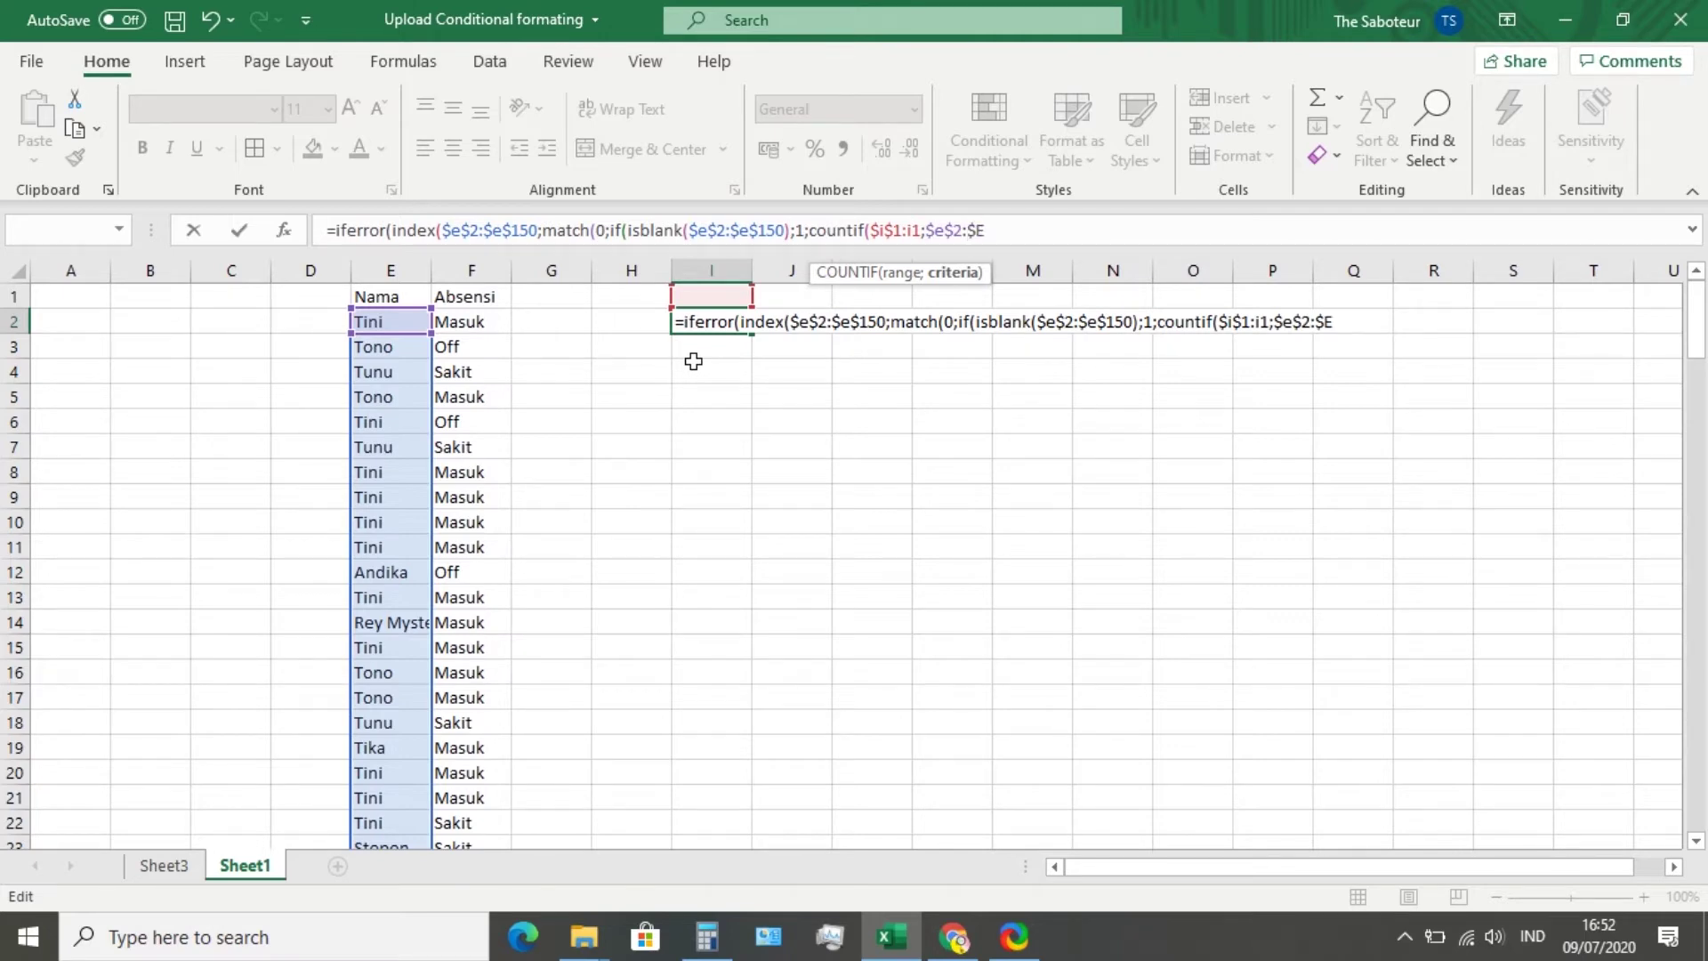
text($150)
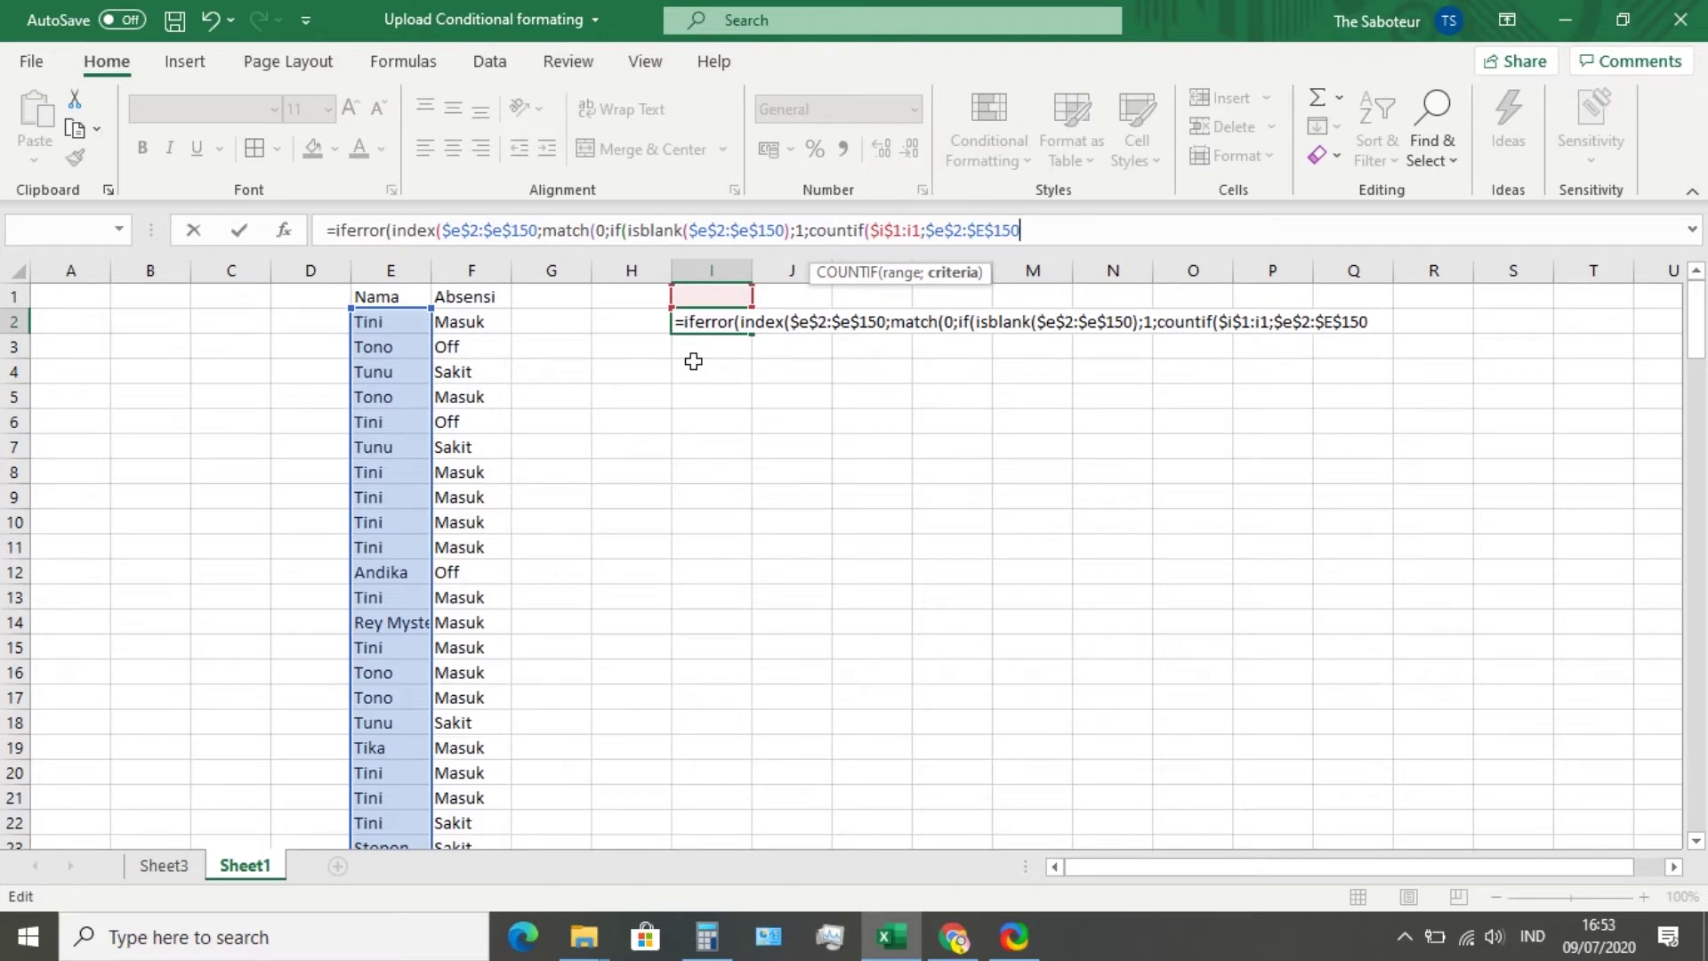
text()))
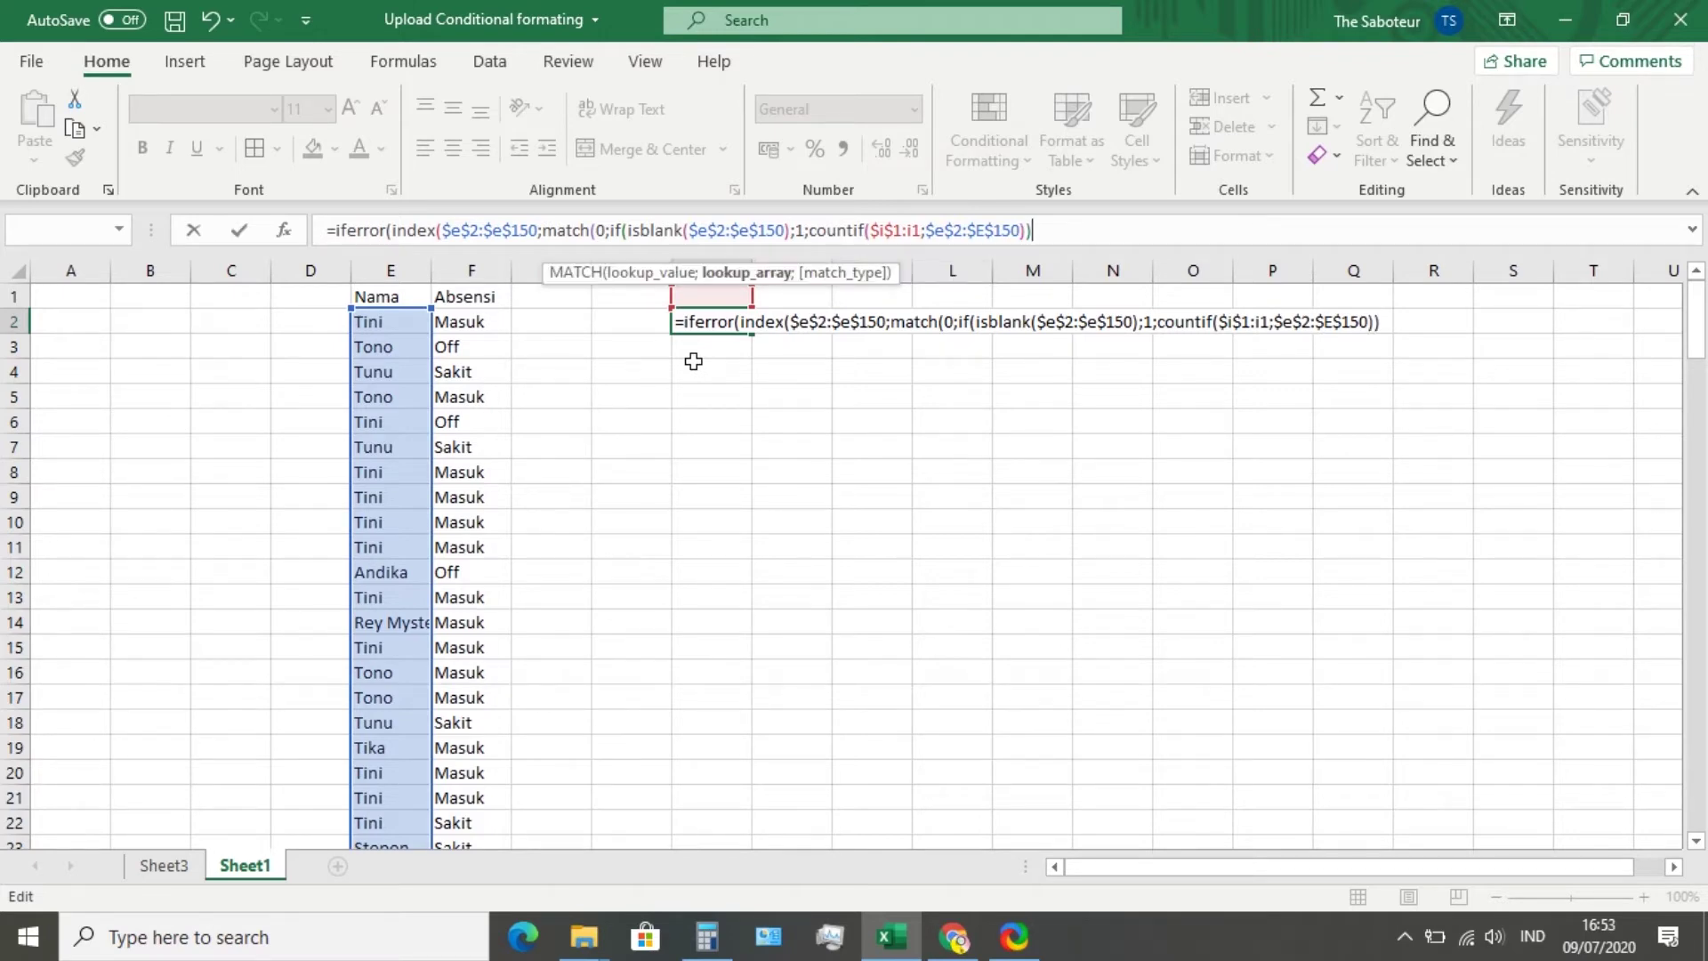
Set MATCH's match type to 0, close MATCH and INDEX, give IFERROR the fallback "", and commit the formula in I2
text(;0)
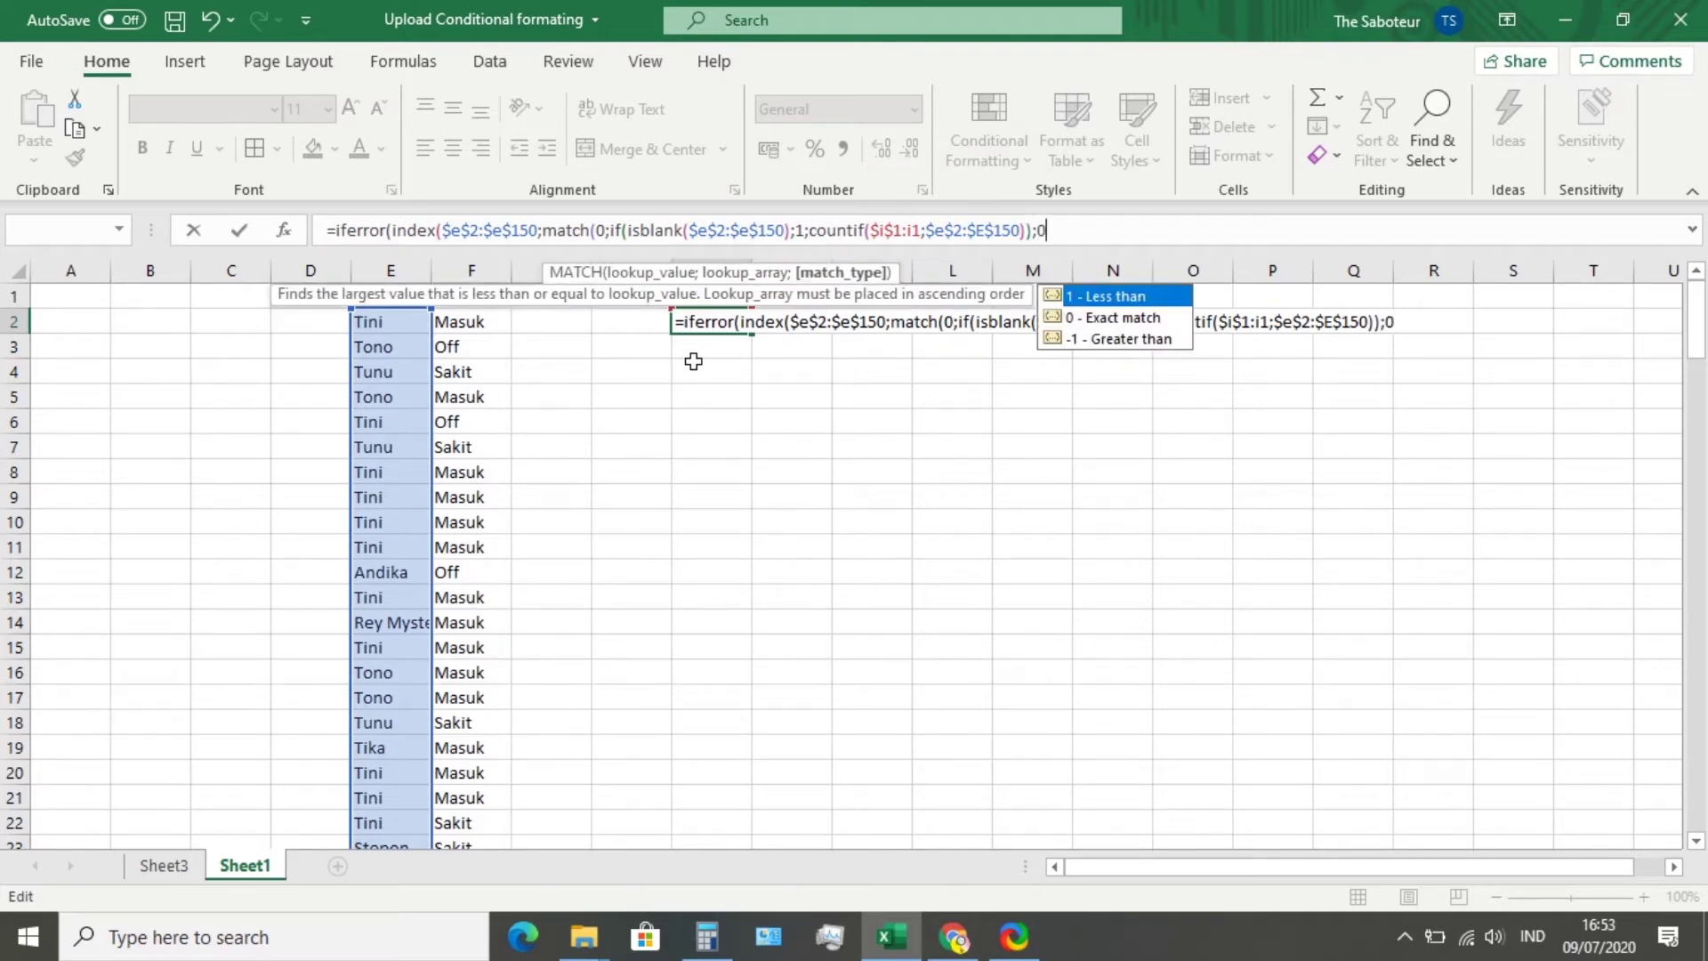
text()))
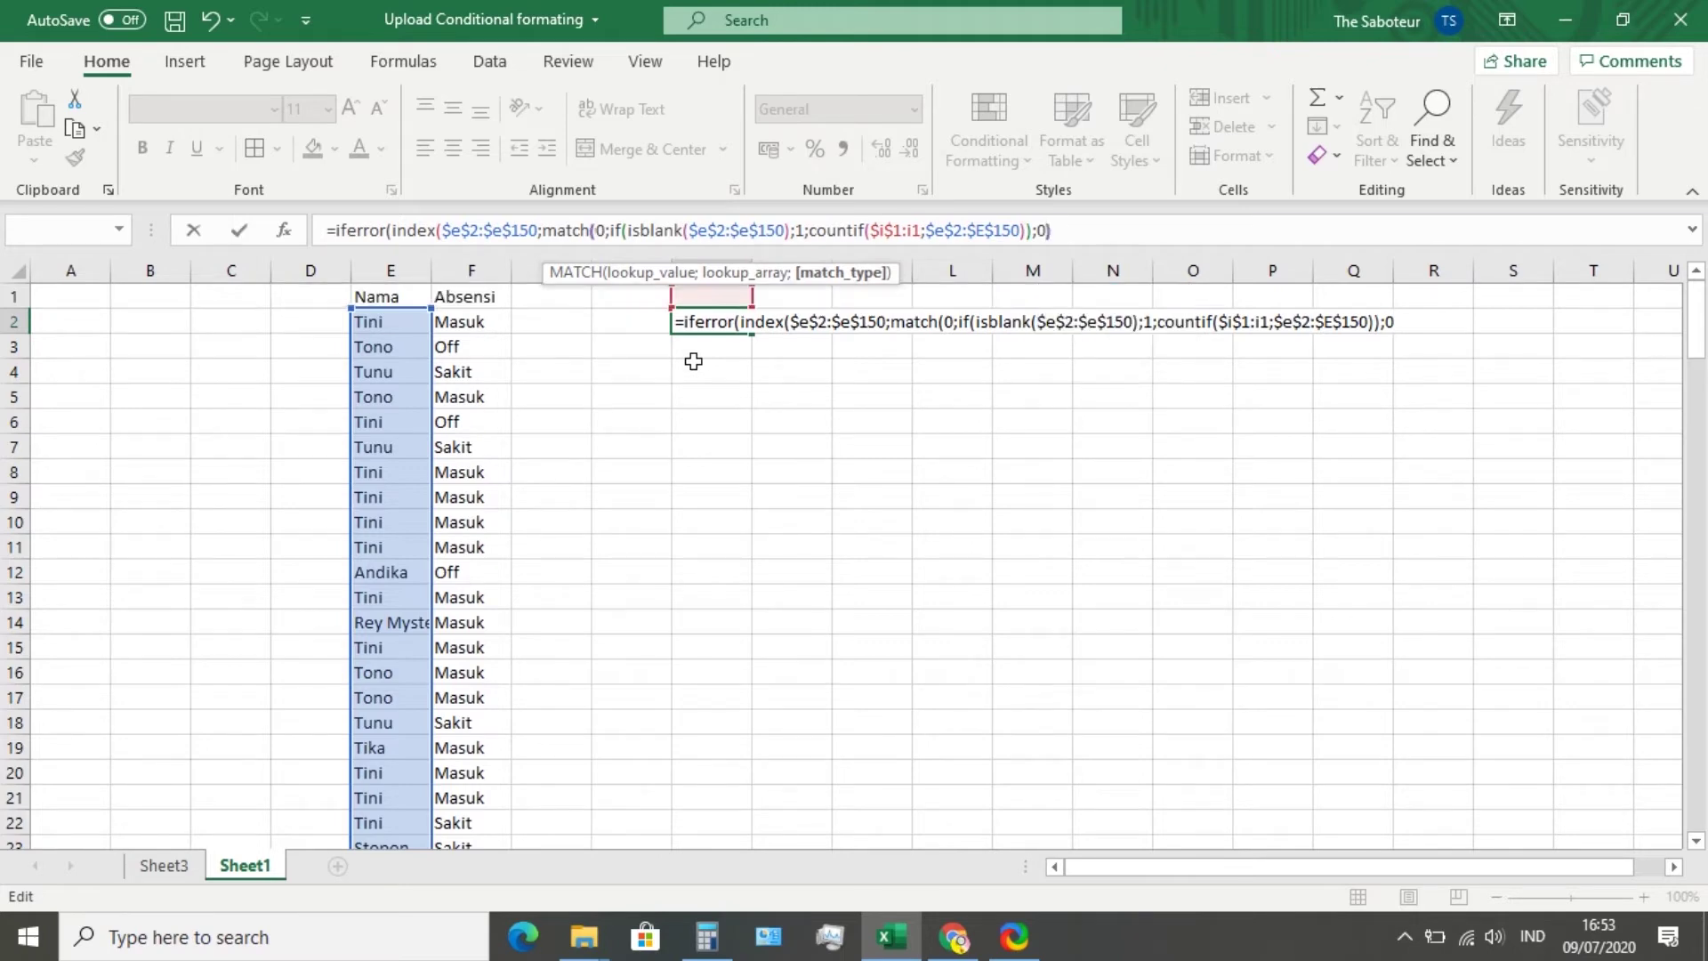
text(;)
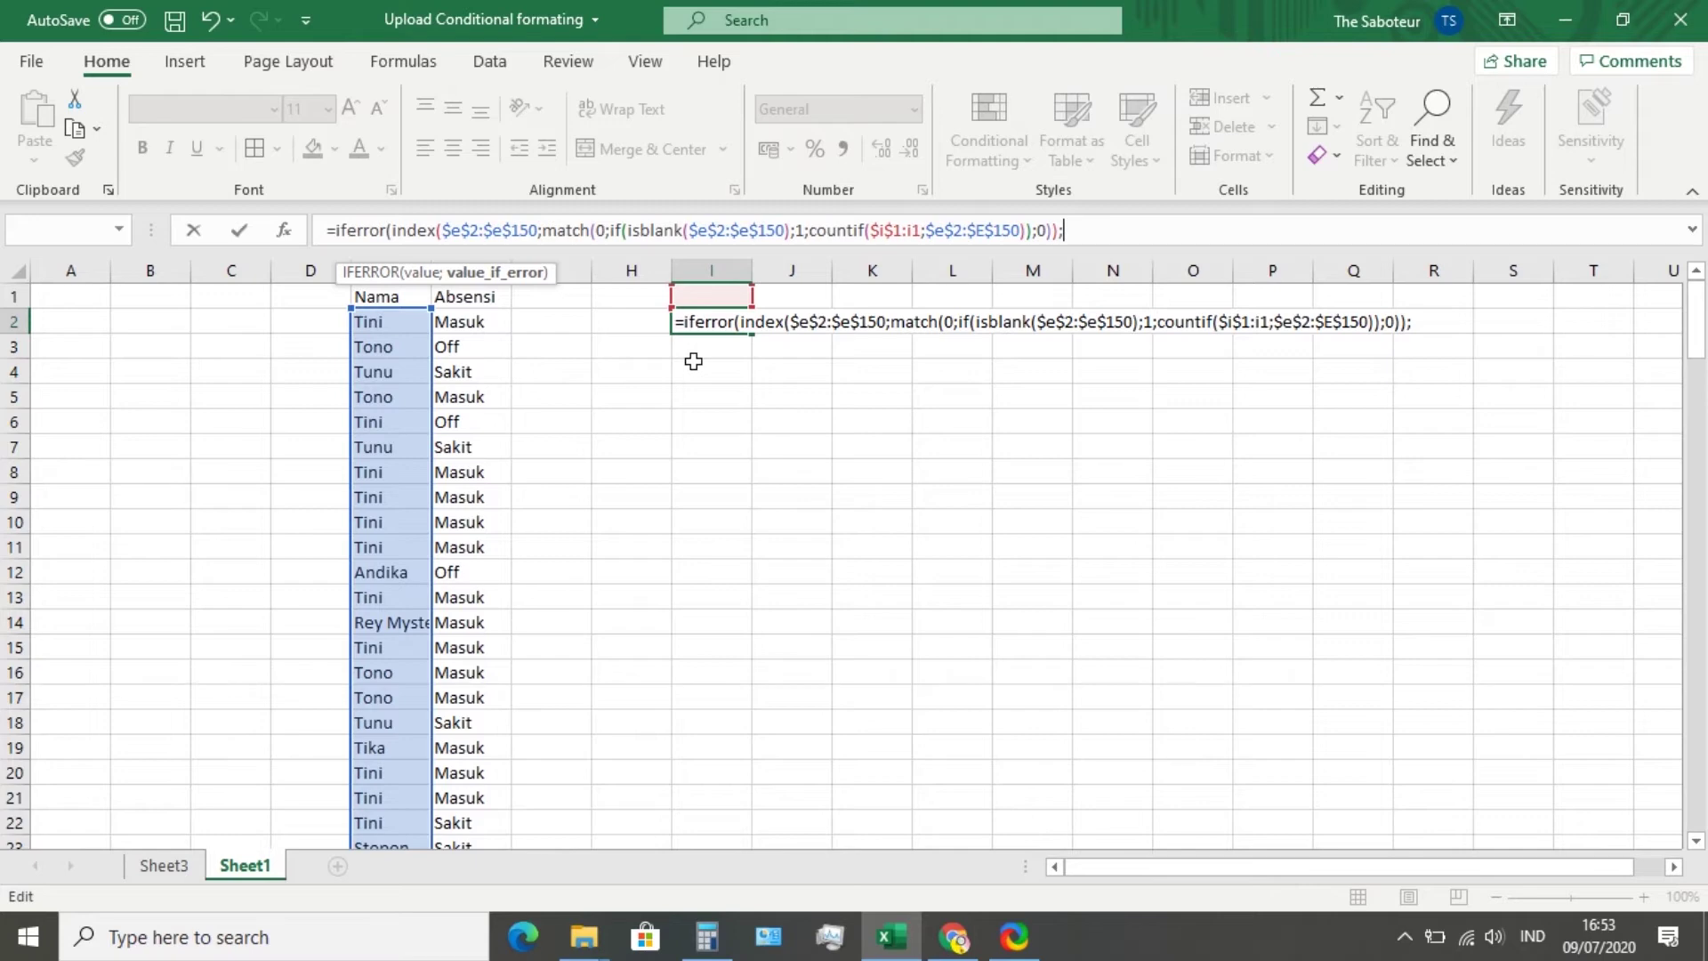
text("")
text())
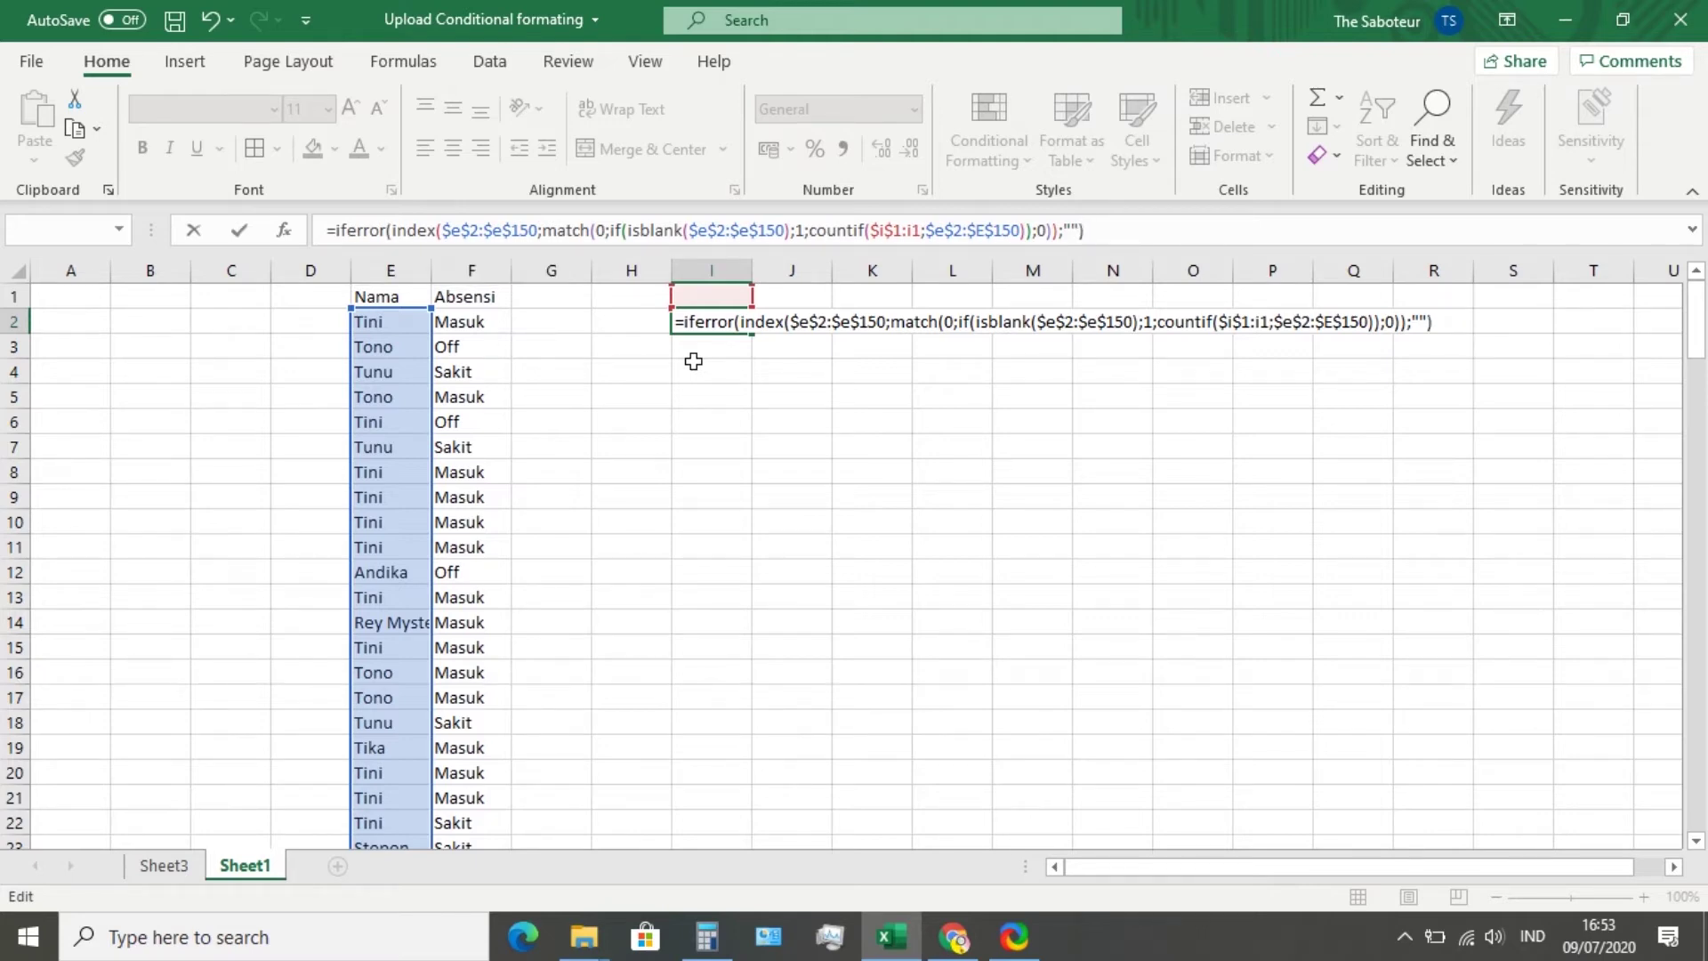
key(ctrl+shift+Return)
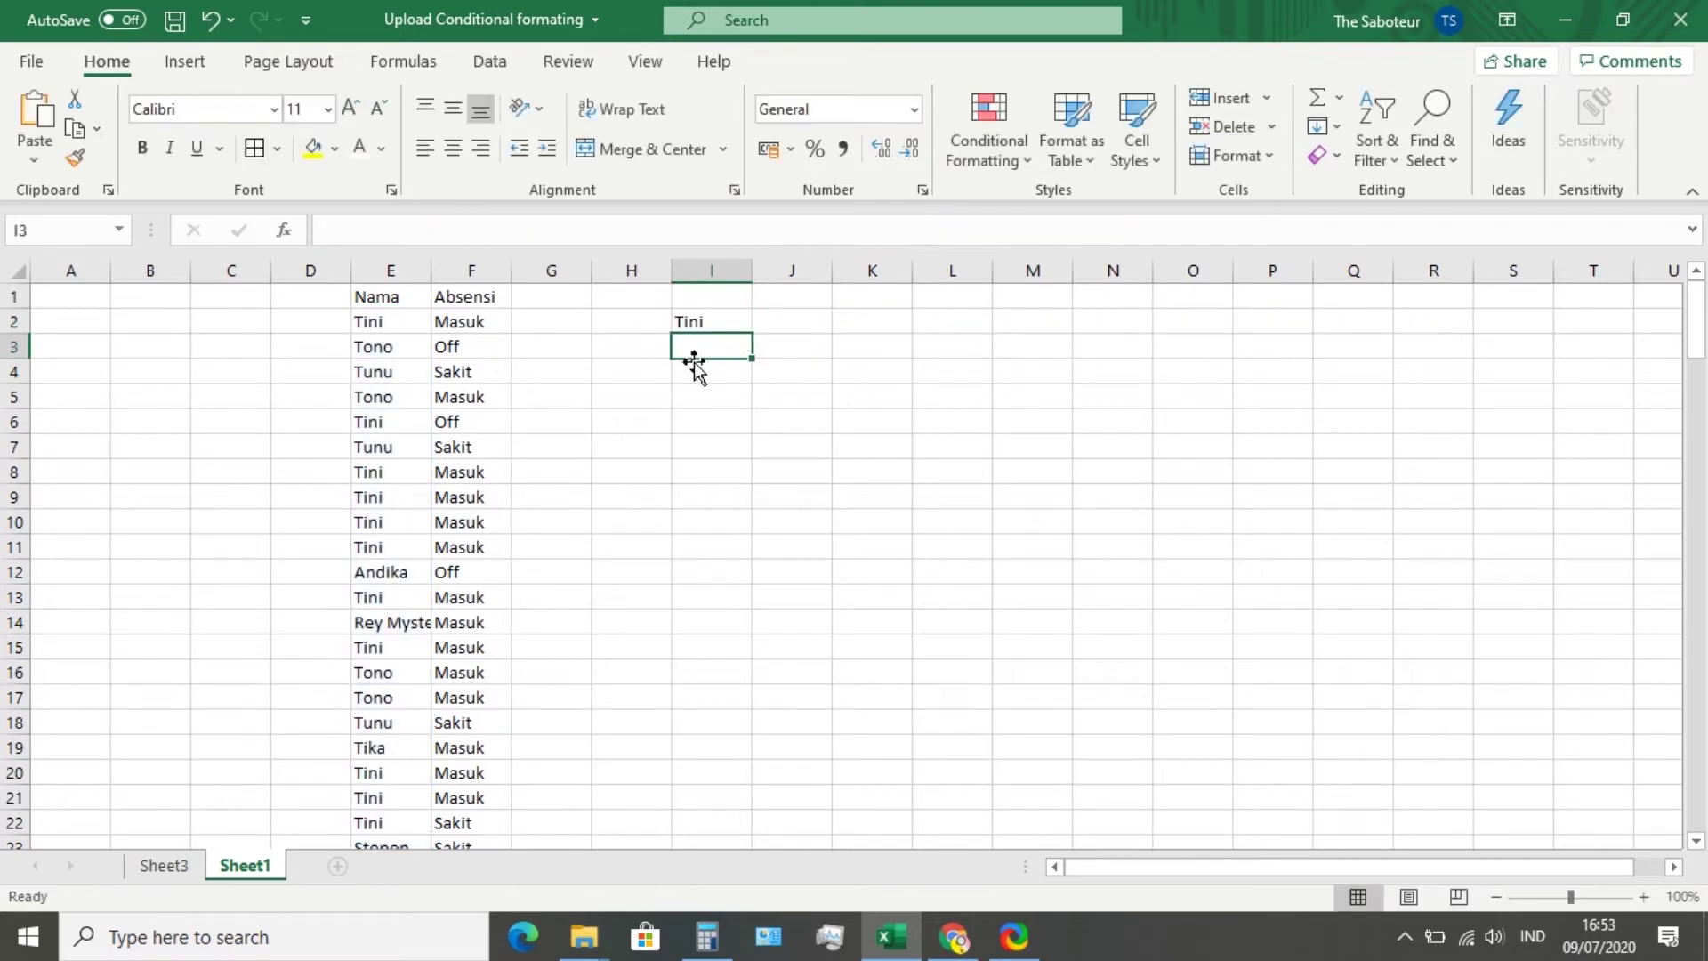
Fill cell I1, above the unique-name formula, with standard red
click(691, 324)
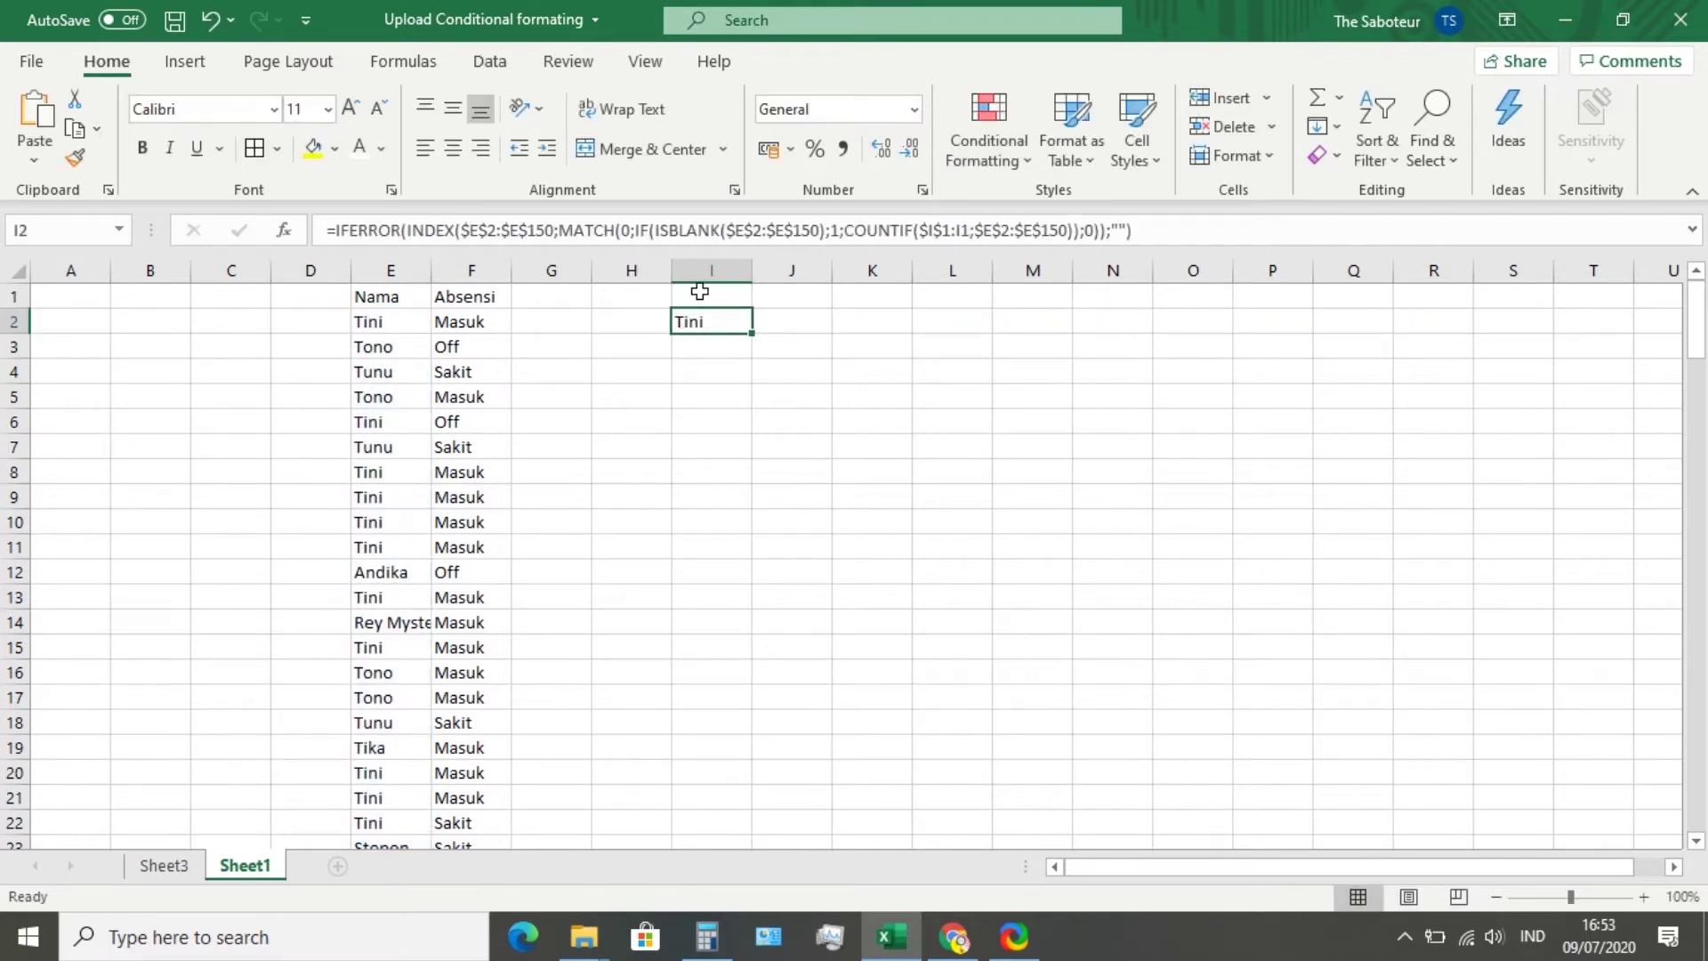
click(686, 291)
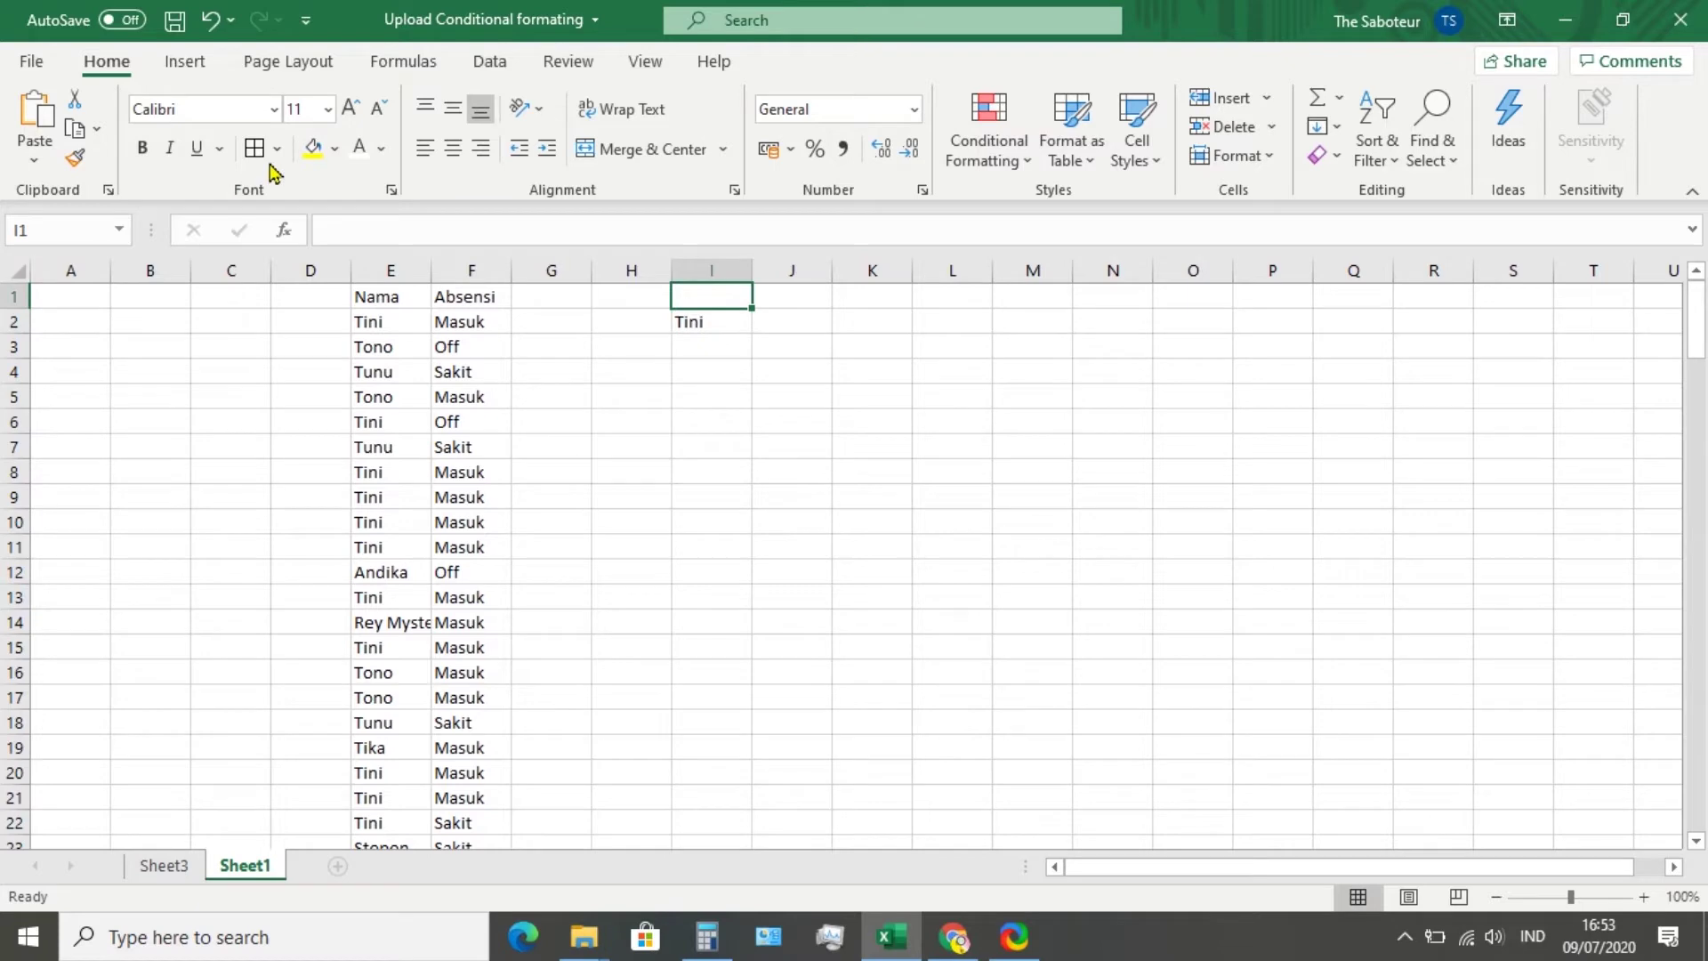
click(335, 149)
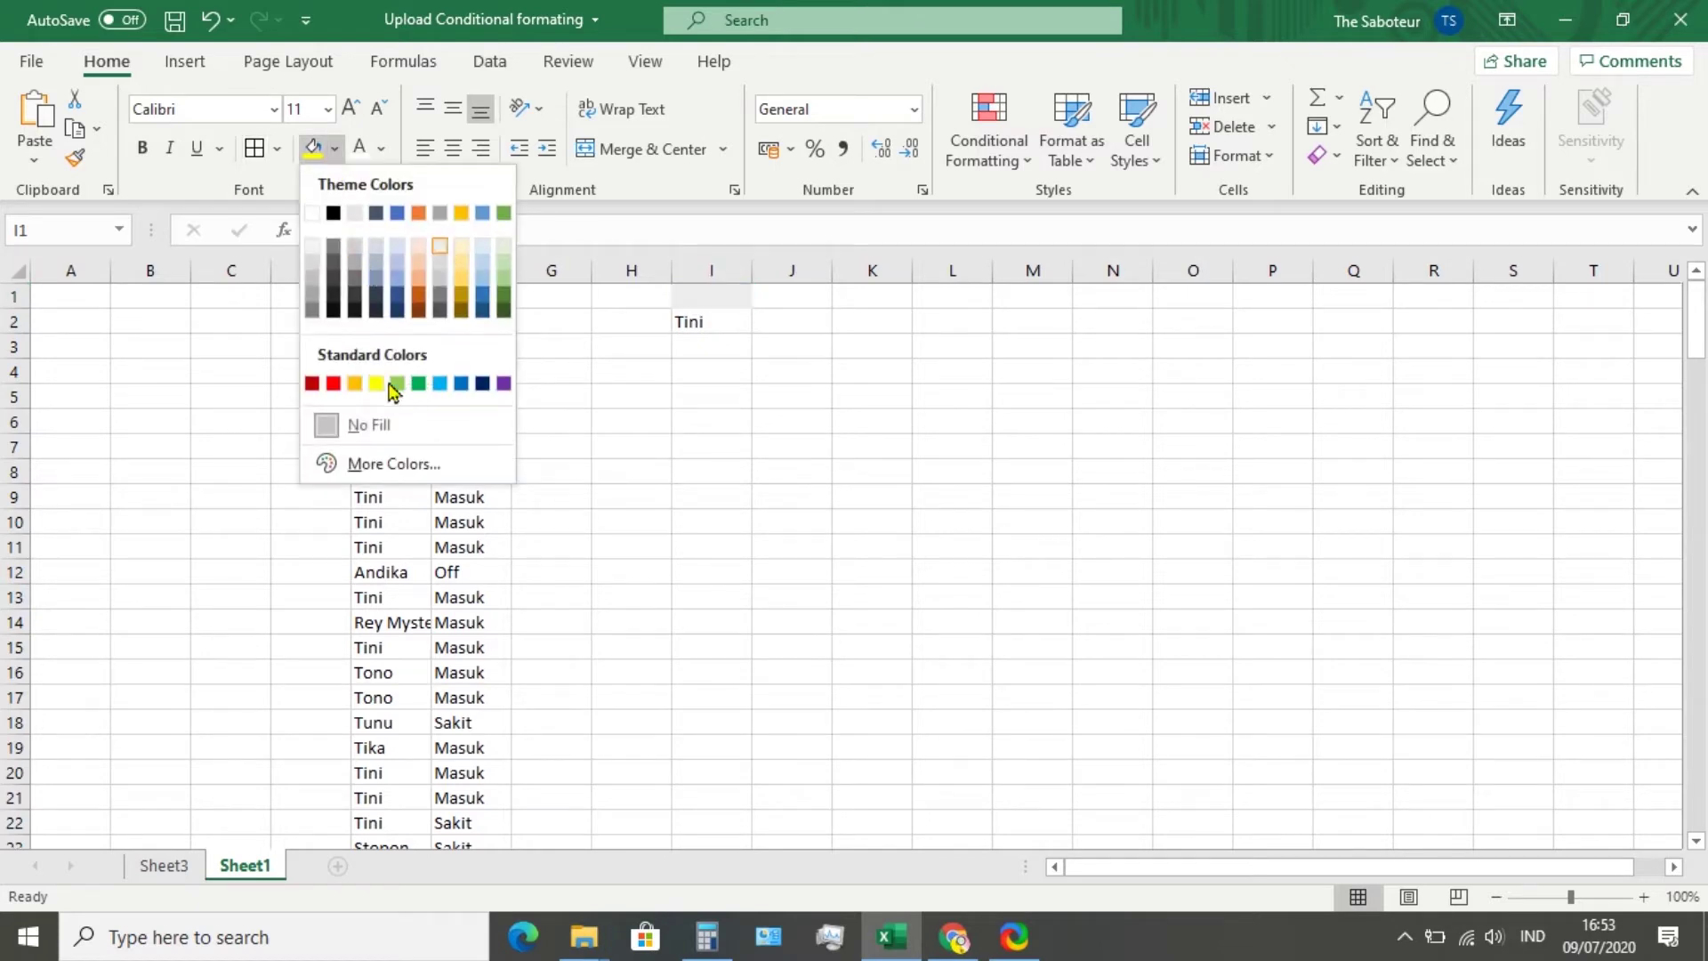
click(334, 381)
Merge and center cells A1 to C1 on Sheet1
click(89, 322)
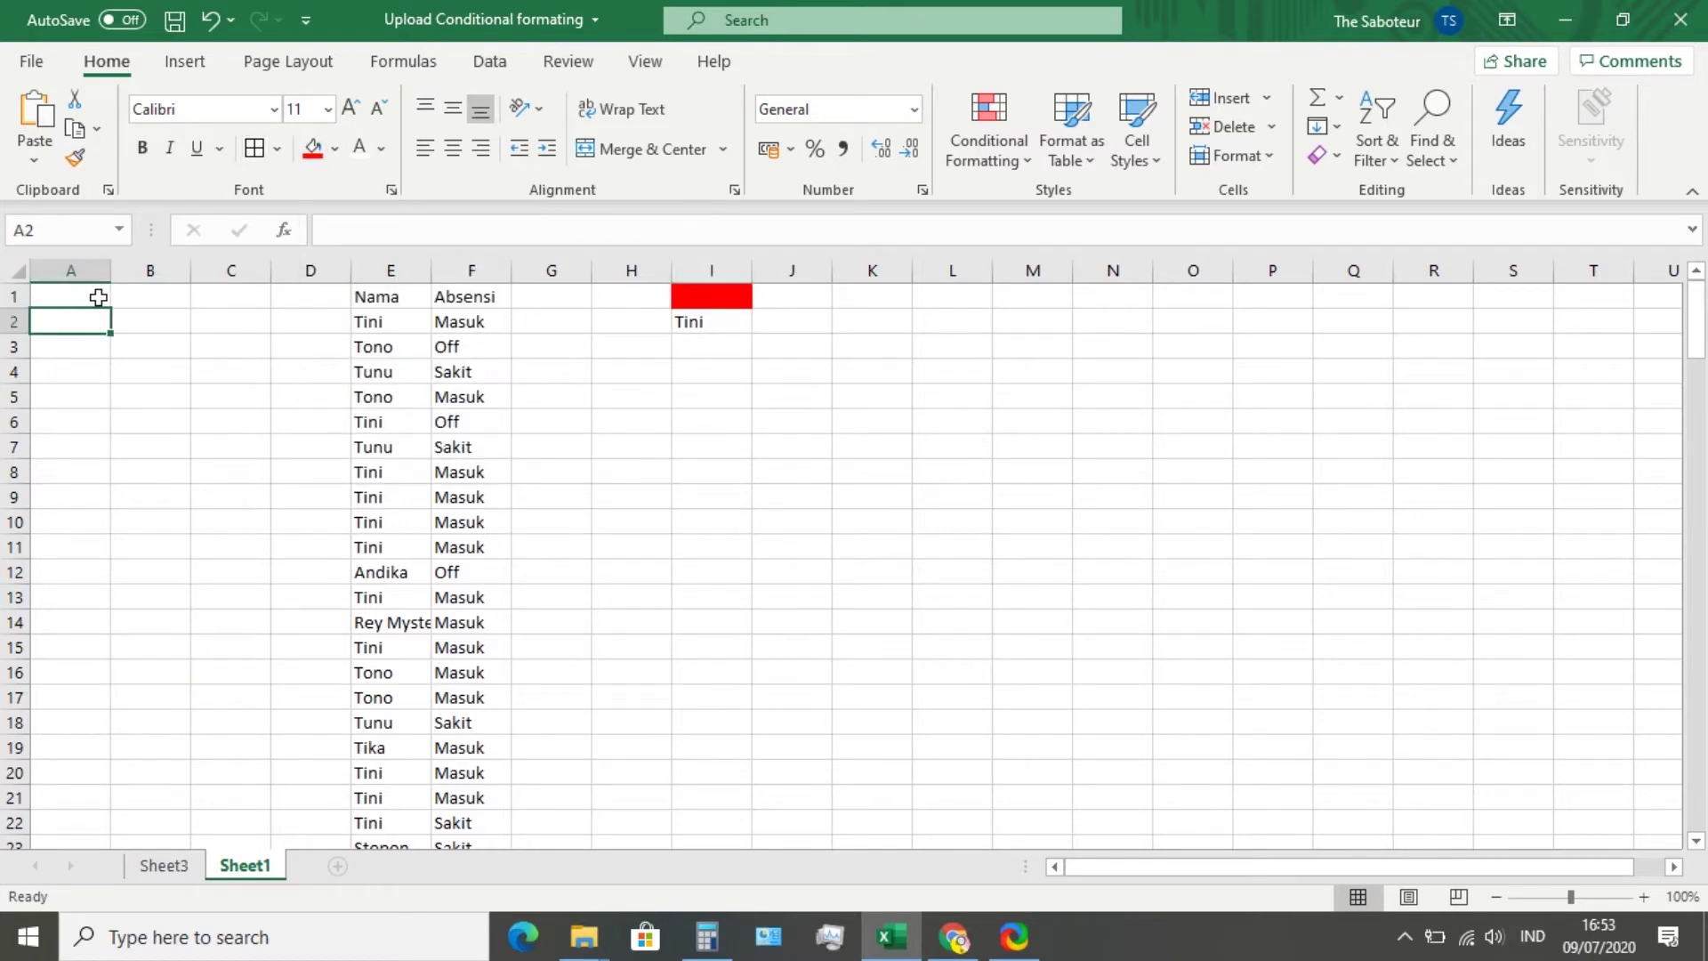
click(182, 327)
drag(83, 293, 232, 294)
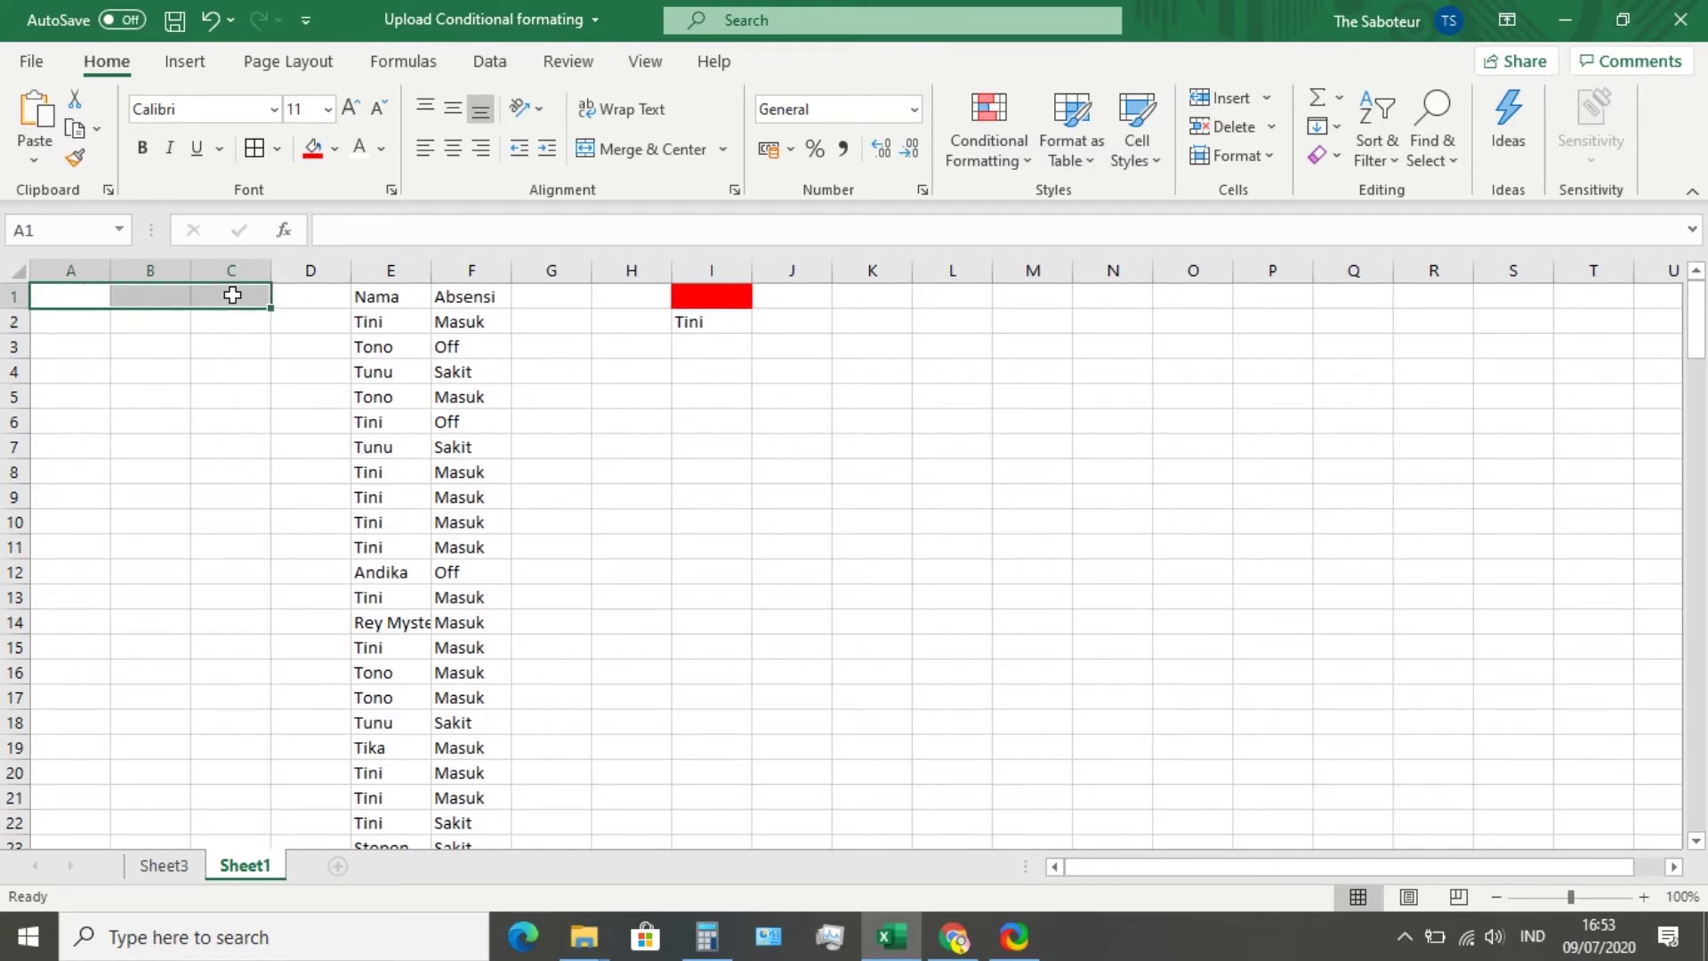
click(627, 158)
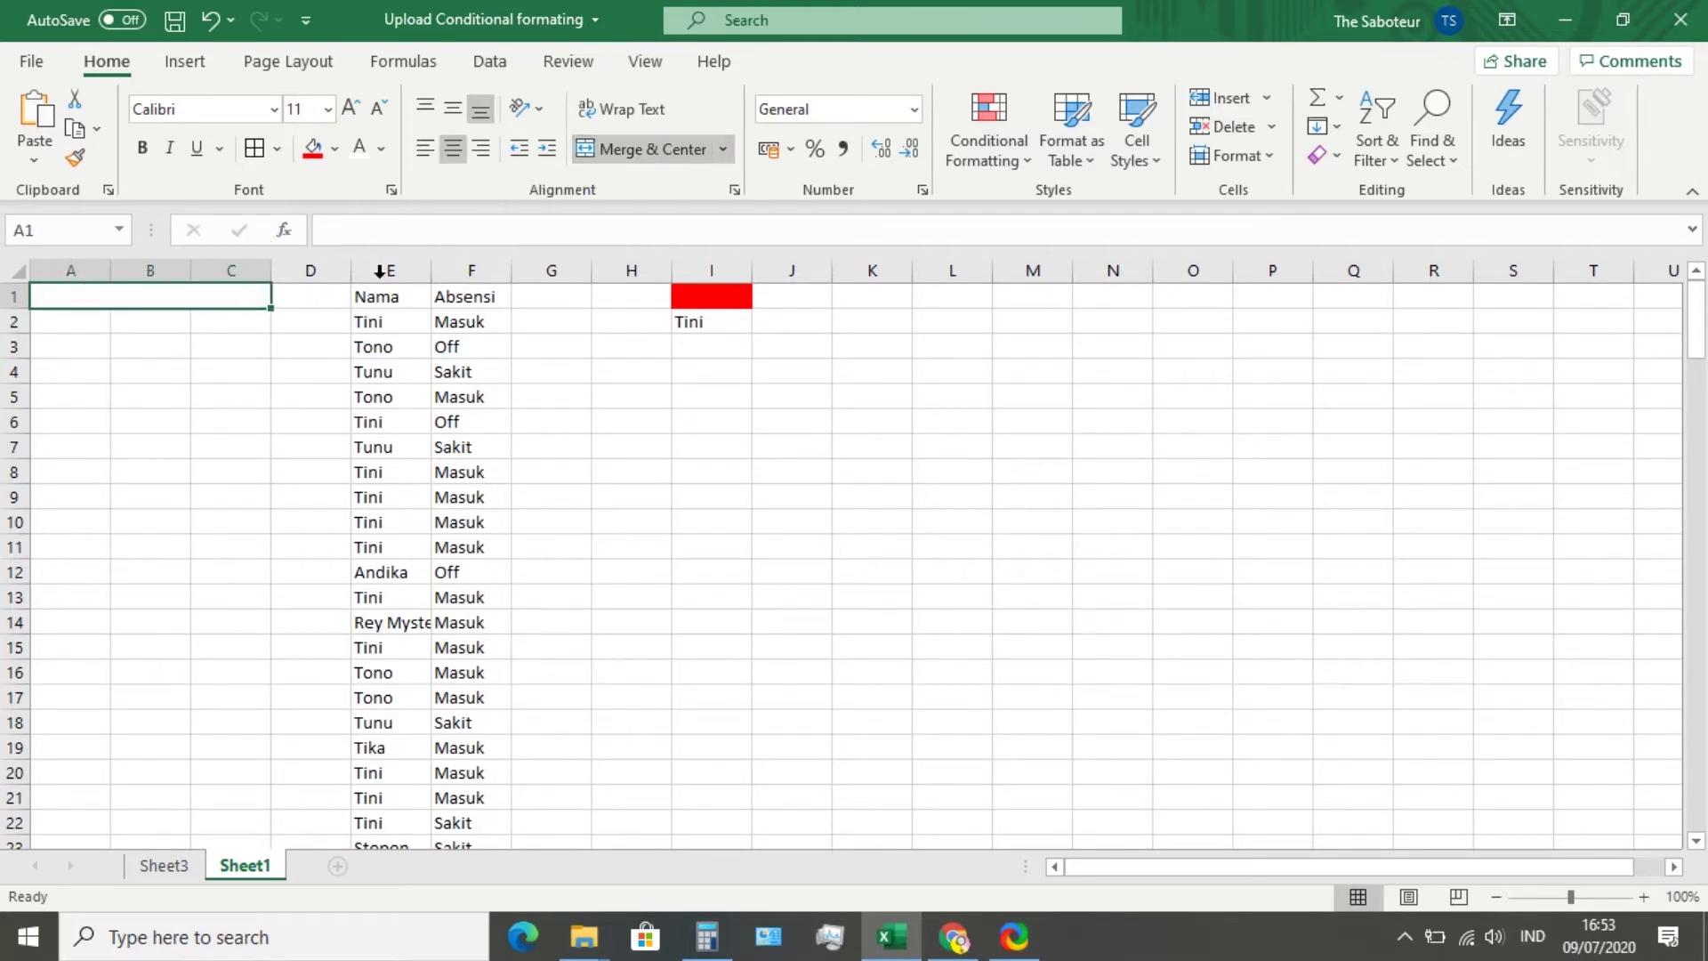
Enter the title ABSENSI in the merged cell spanning A1 to C1
text(A)
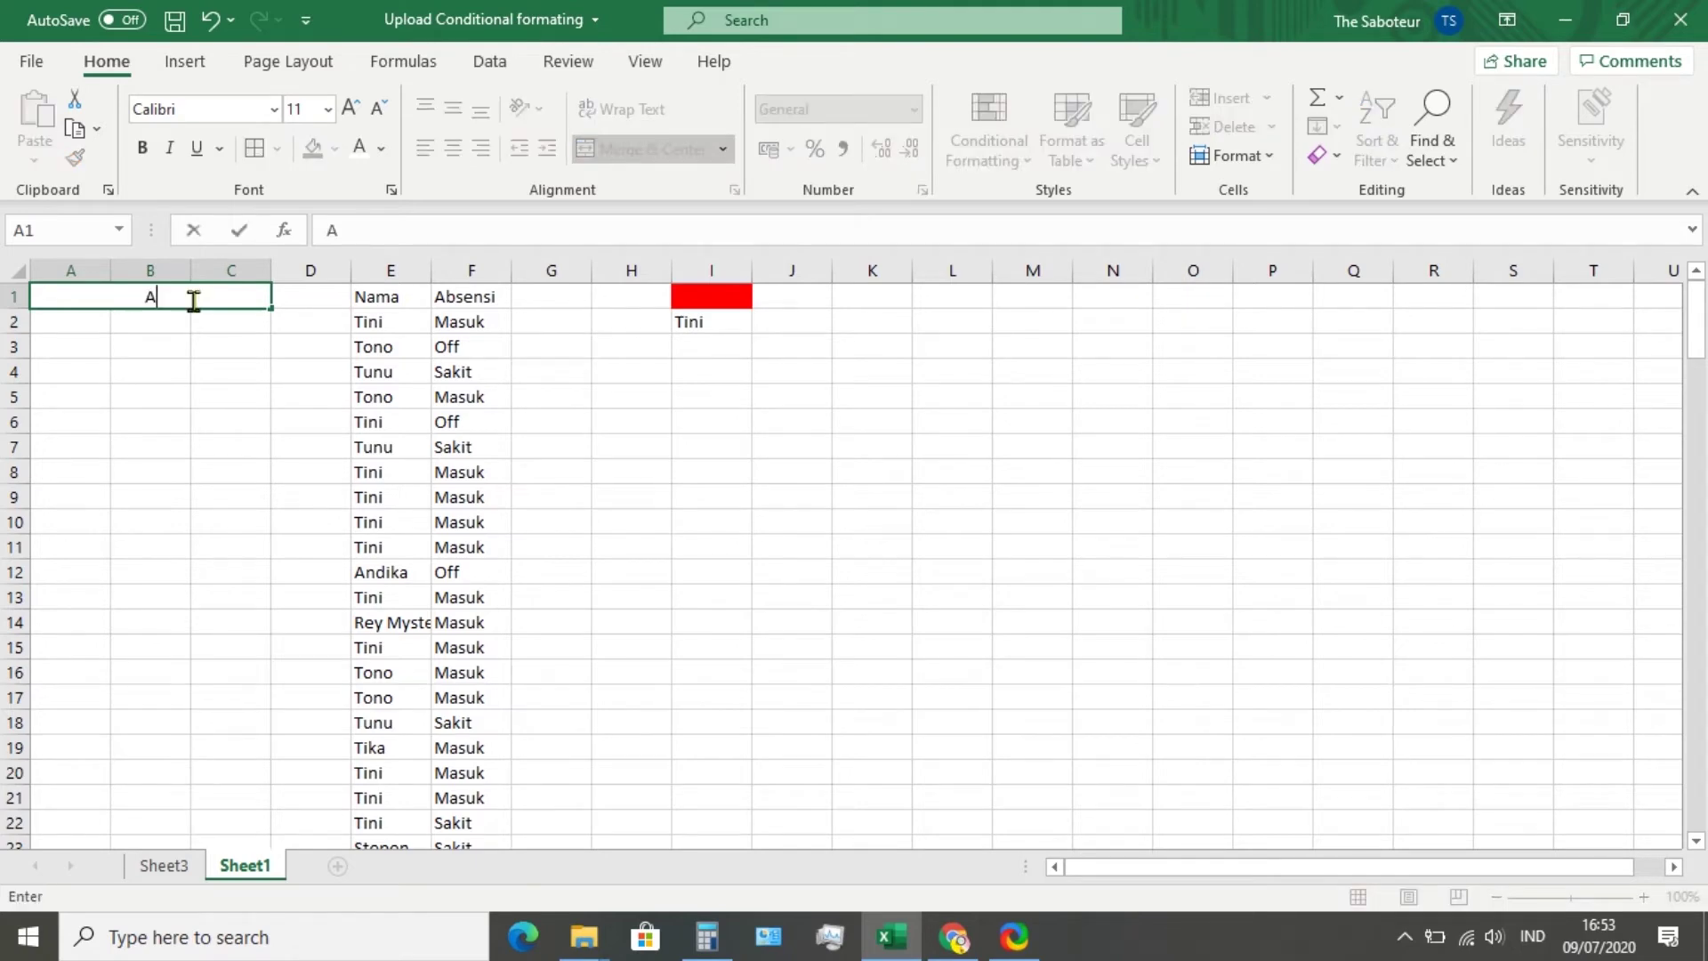
text(BSENSI)
click(196, 402)
Merge and center cells A2 to C2 and fill the merged cell with red
drag(105, 323, 213, 324)
click(591, 159)
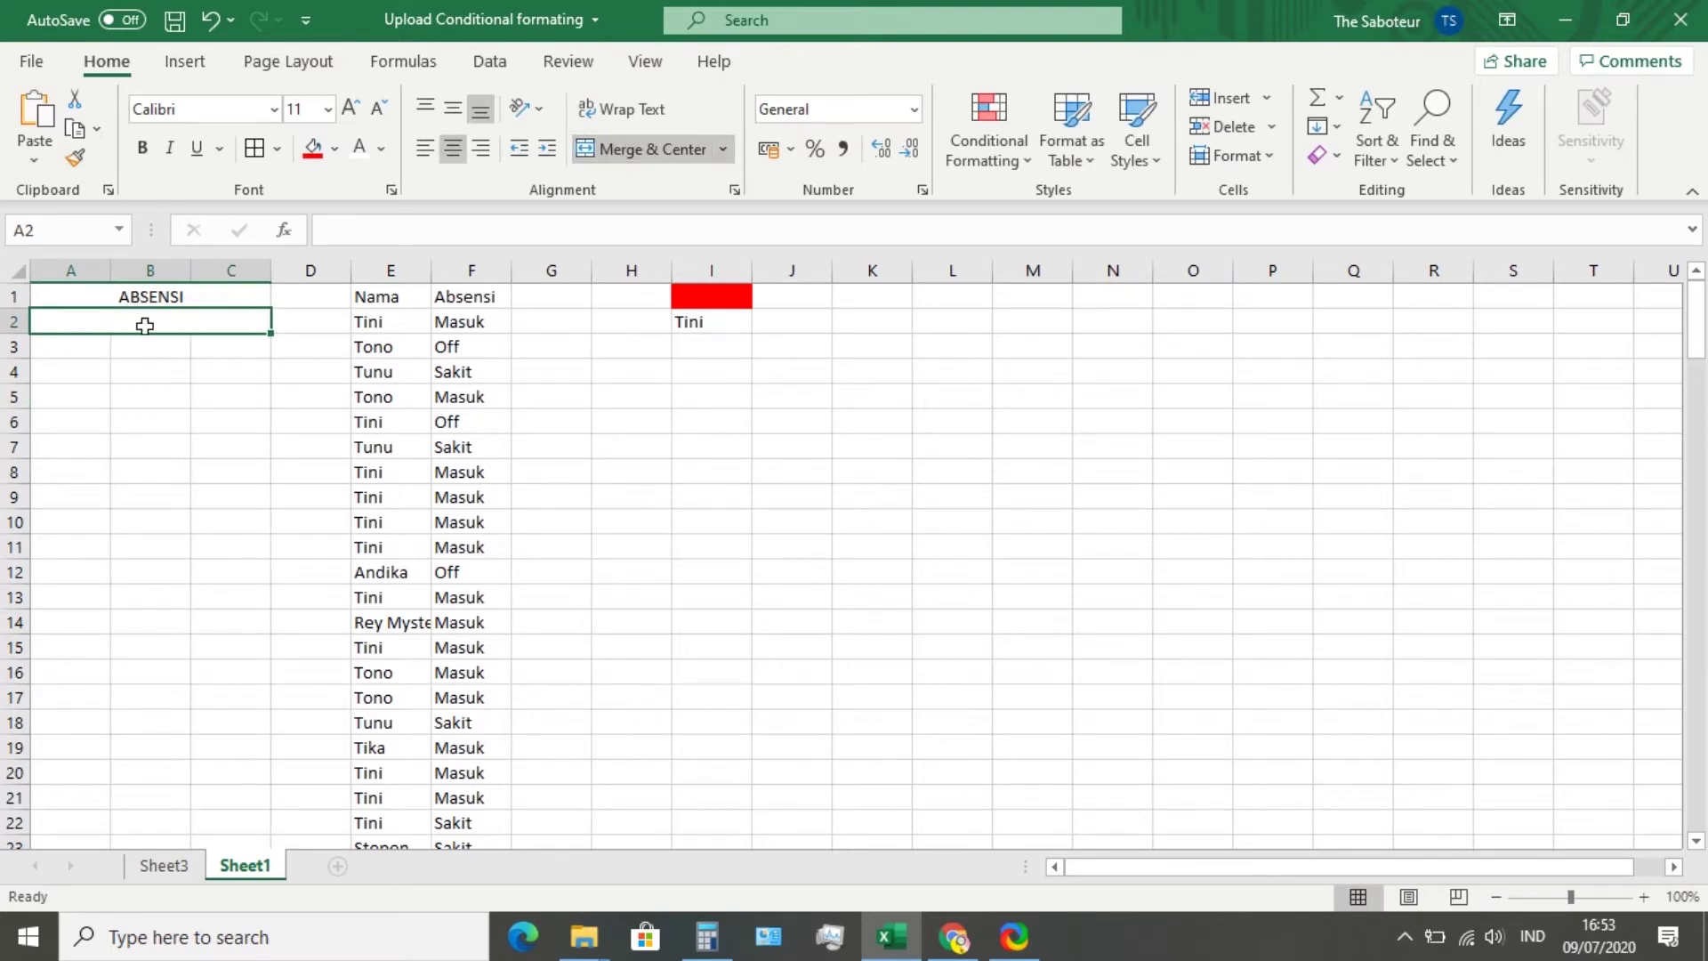
click(313, 149)
Fill the ABSENSI title cell with yellow
click(236, 297)
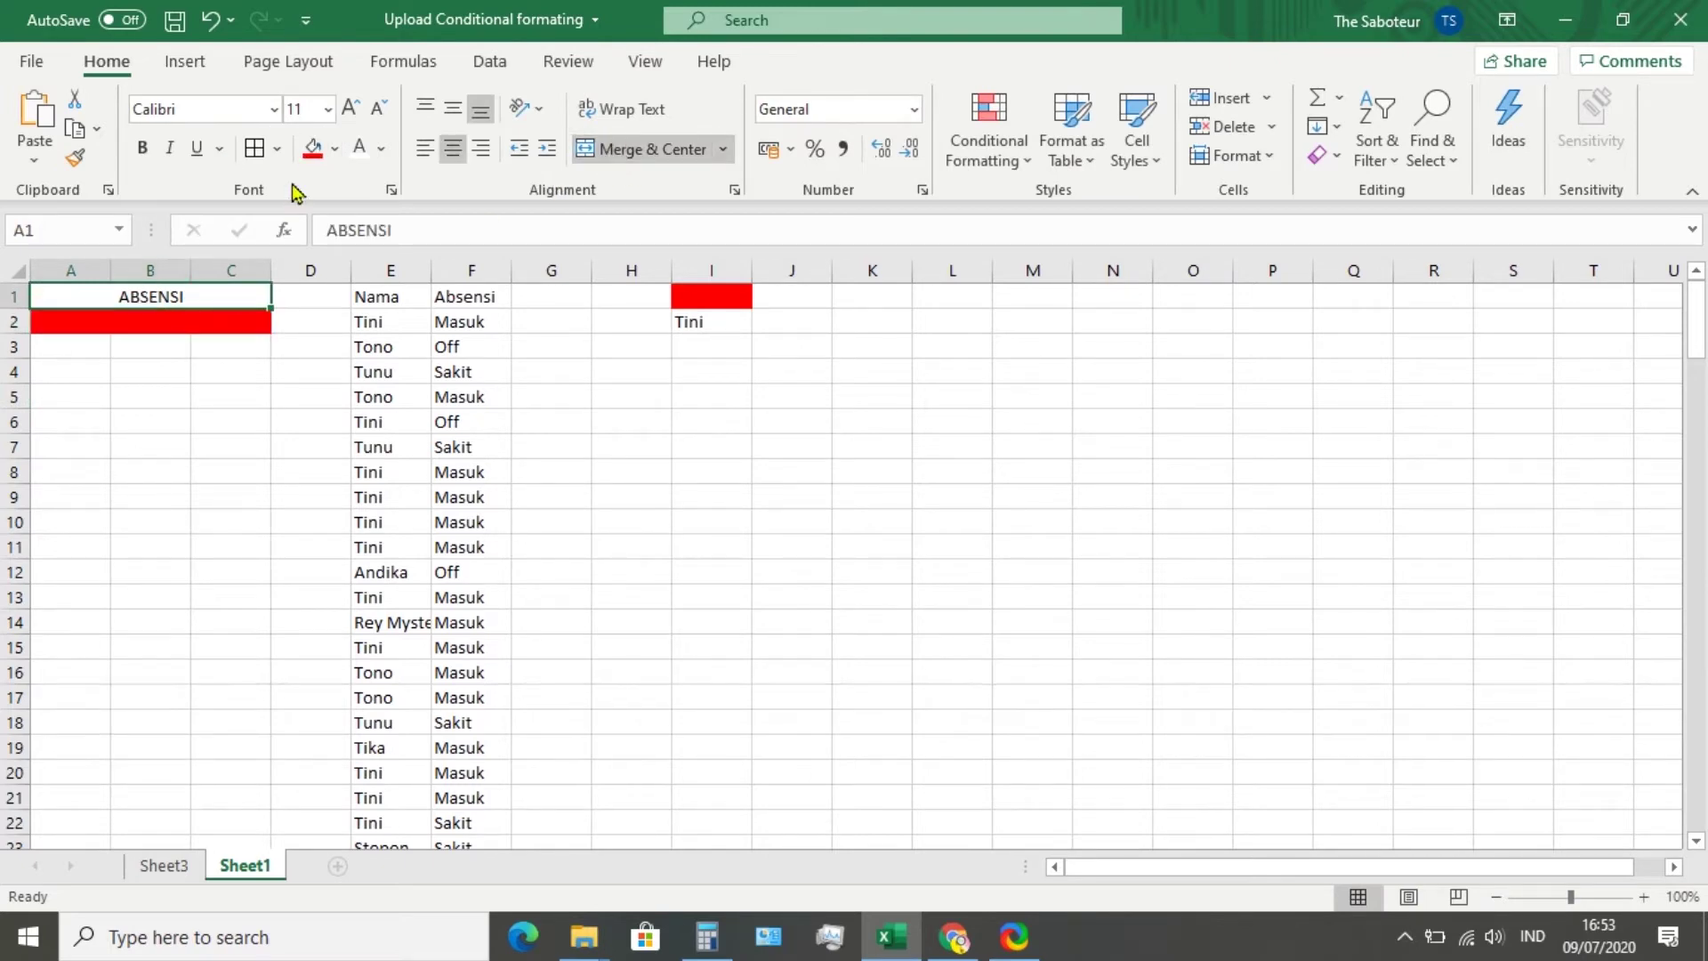
click(334, 149)
click(377, 386)
Link the red cell I1 to the merged status cell with the formula =A2
click(209, 322)
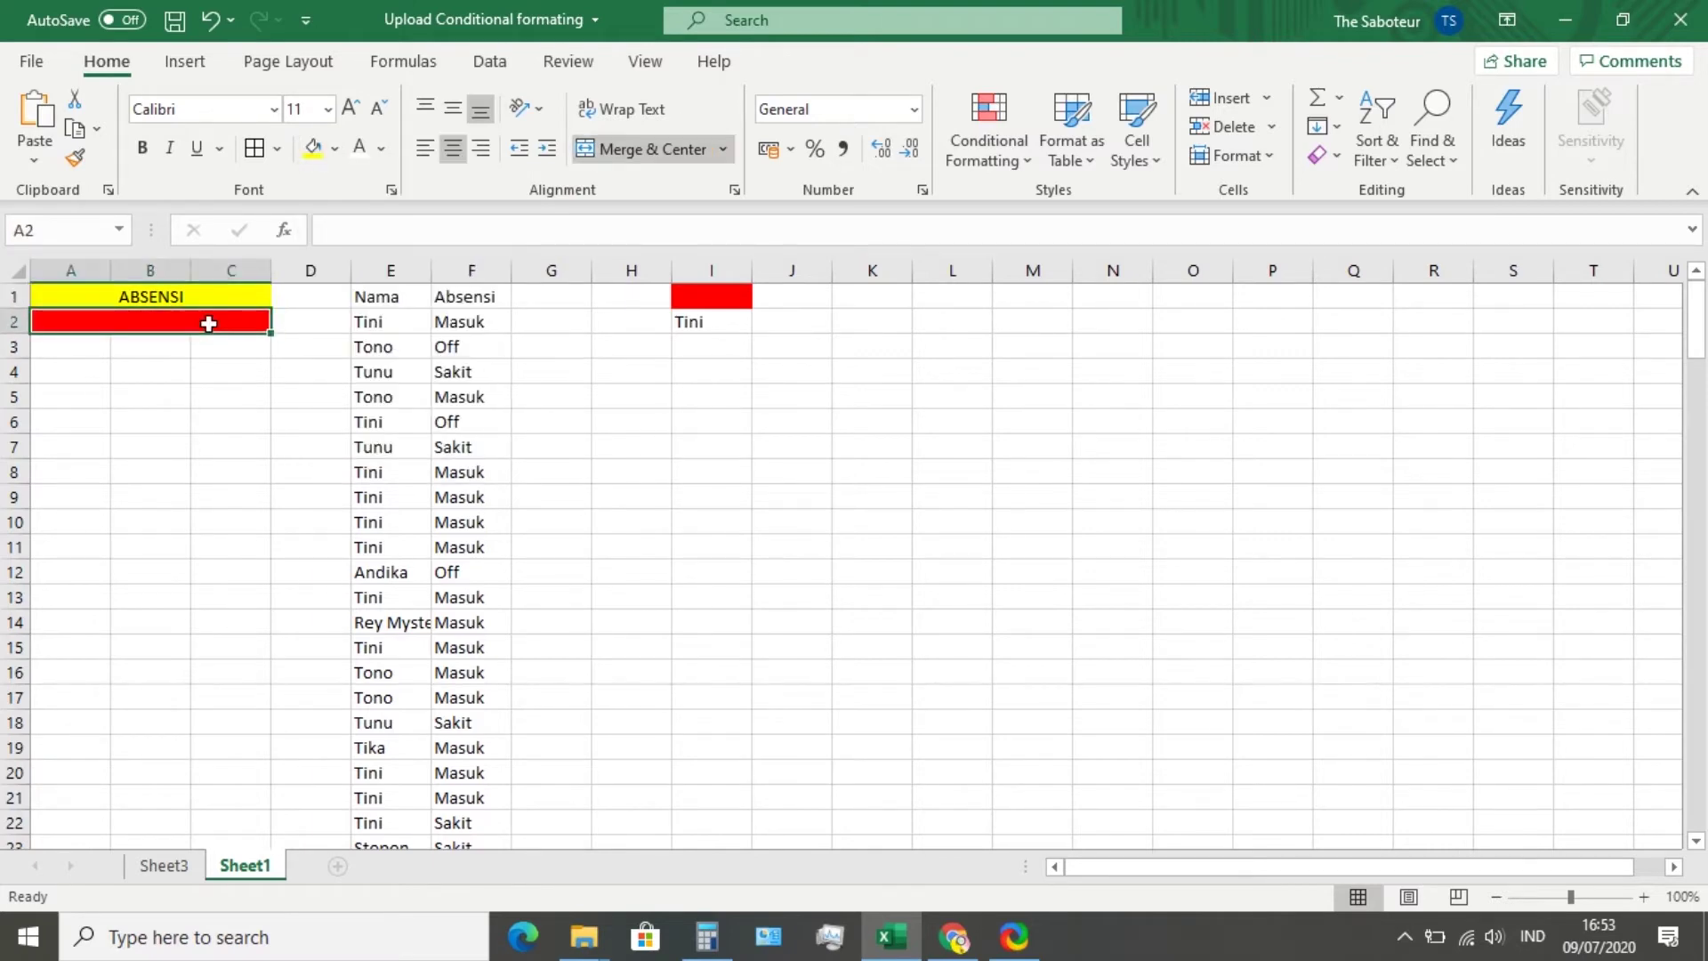
click(698, 295)
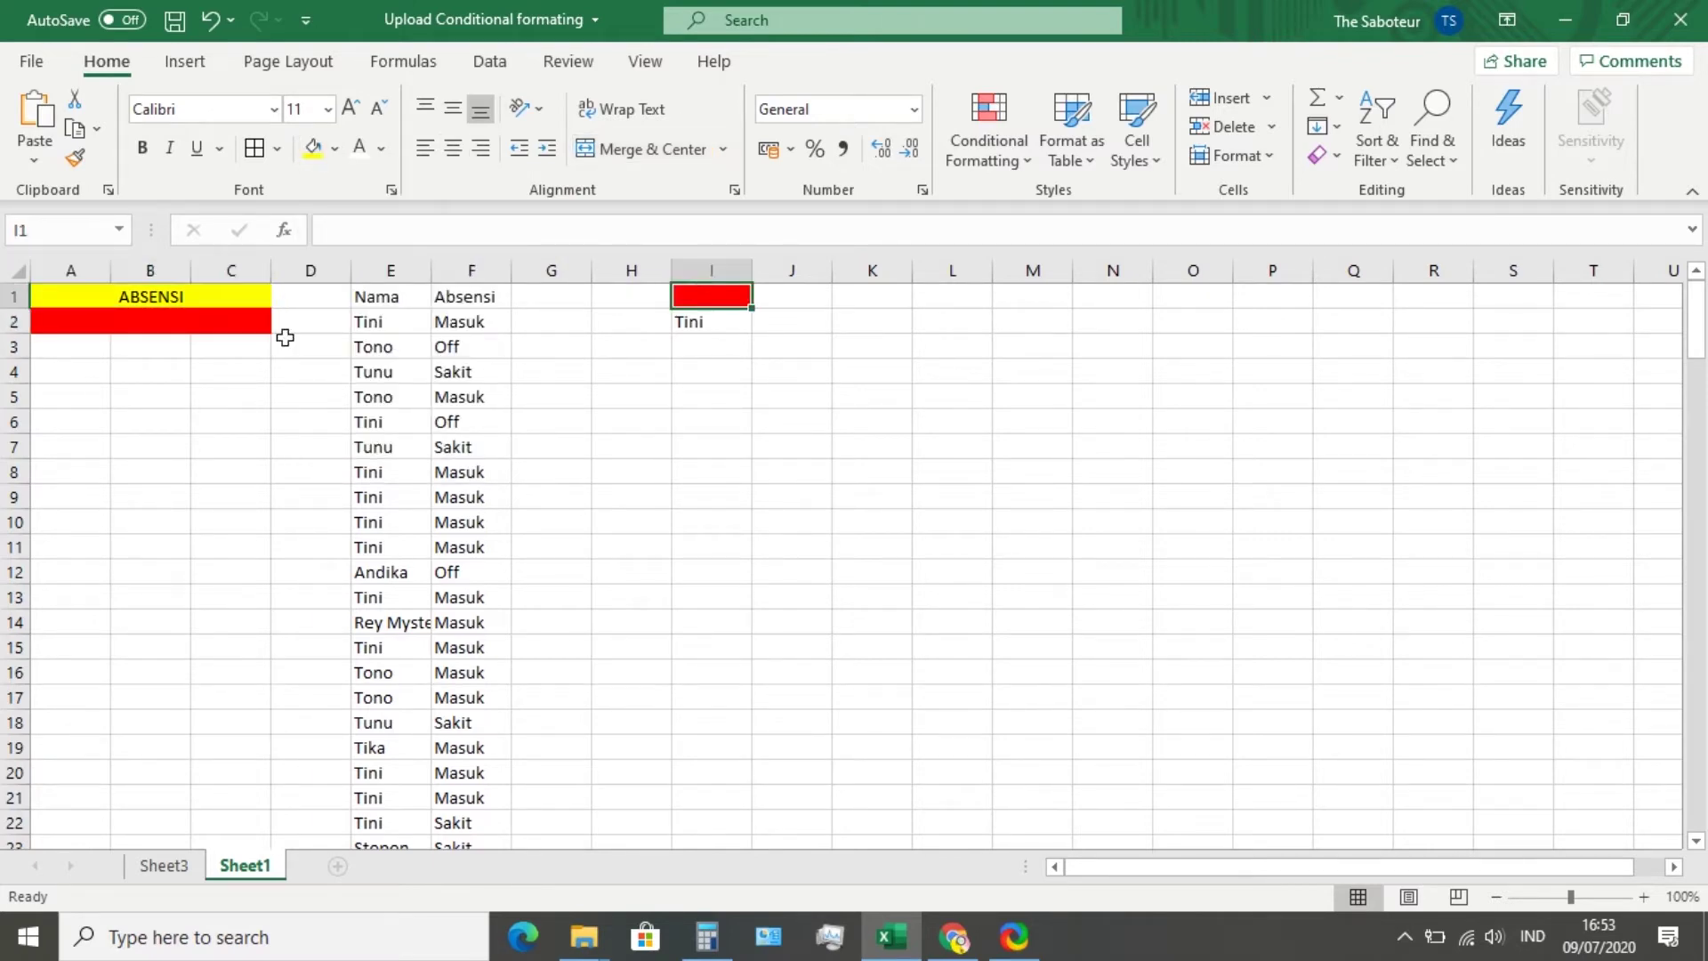
click(160, 317)
click(715, 291)
text(=)
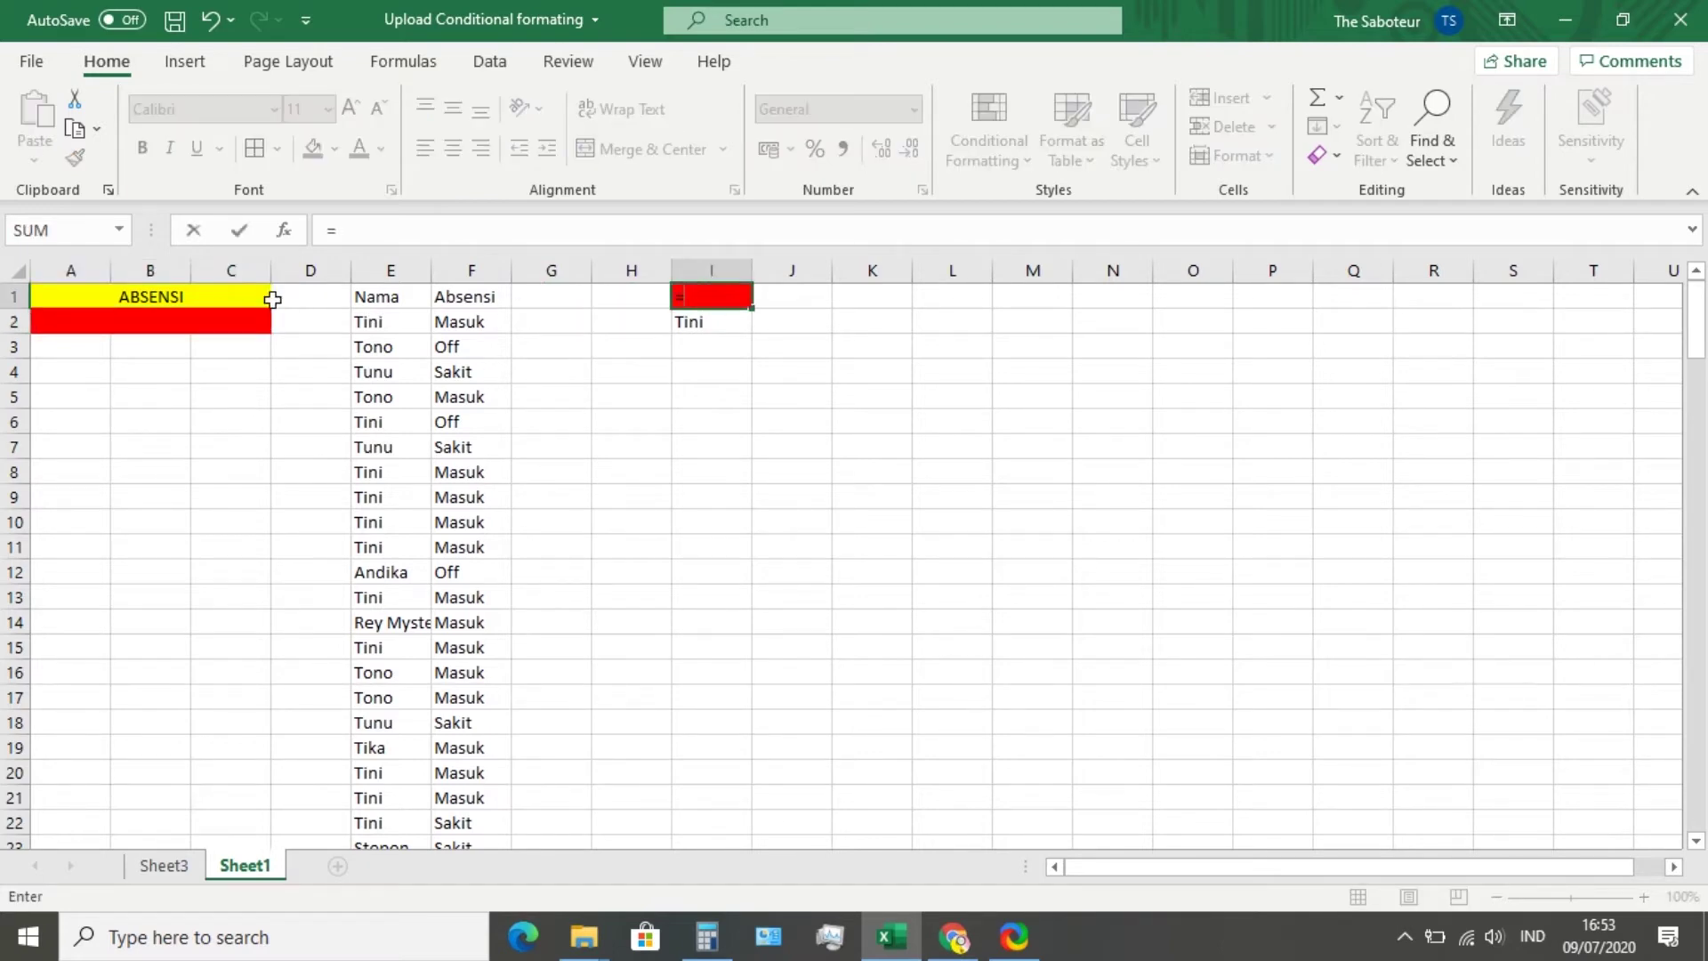
click(210, 325)
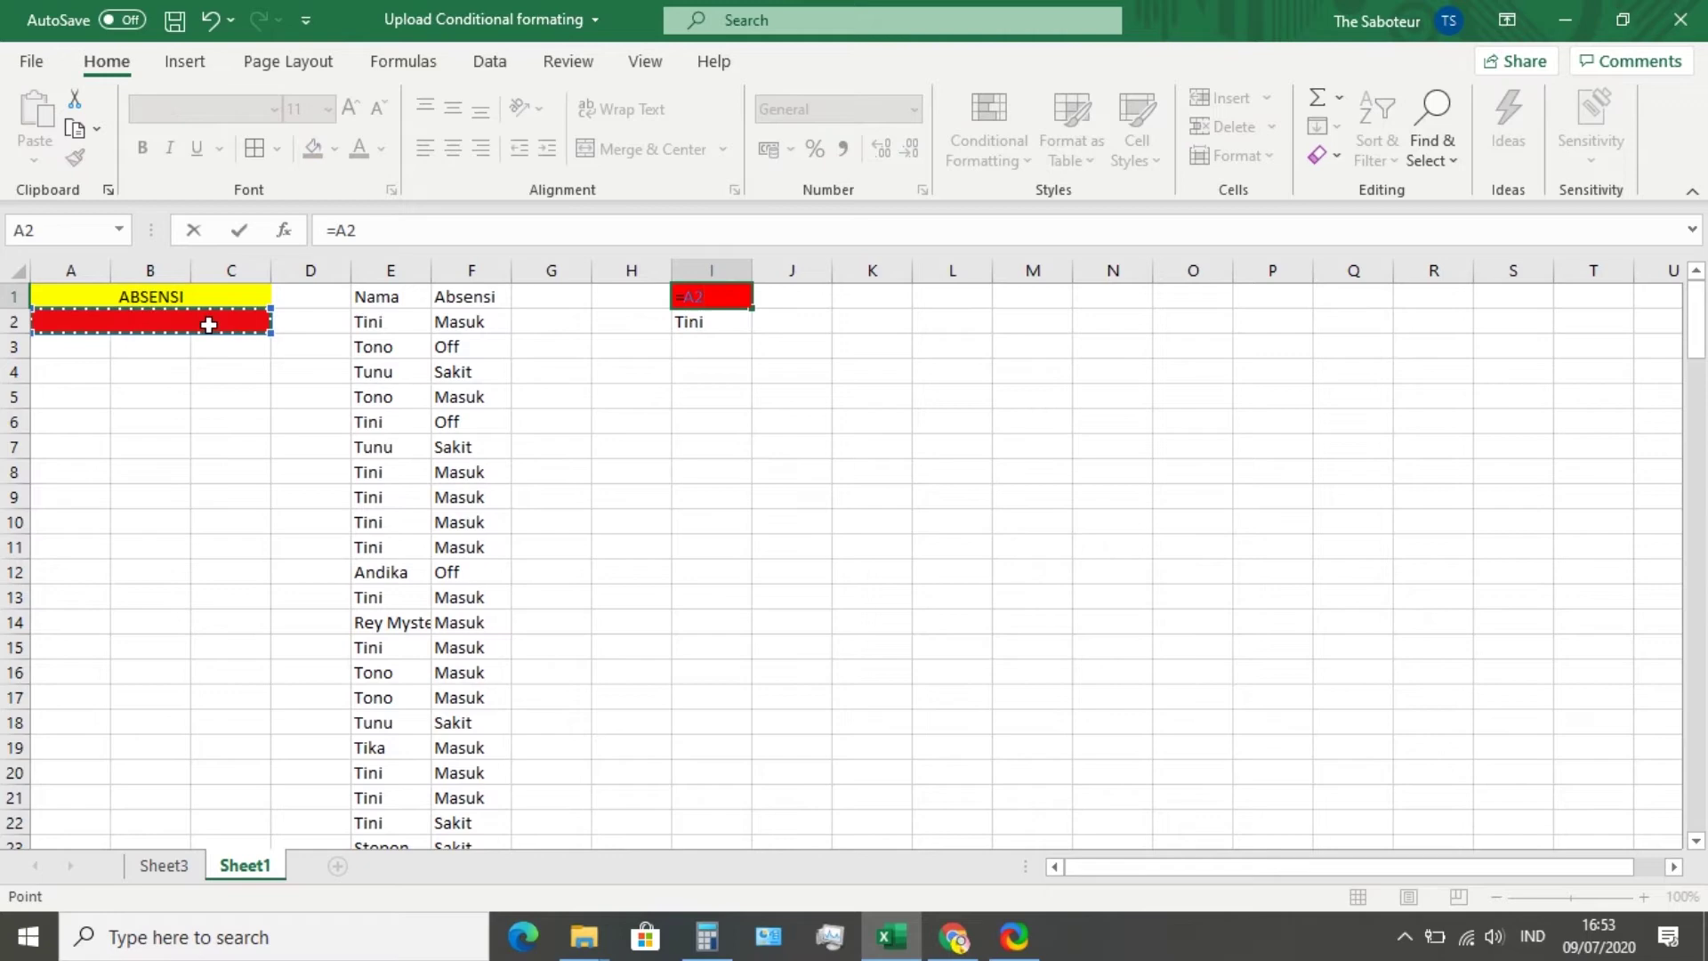
key(Return)
click(208, 324)
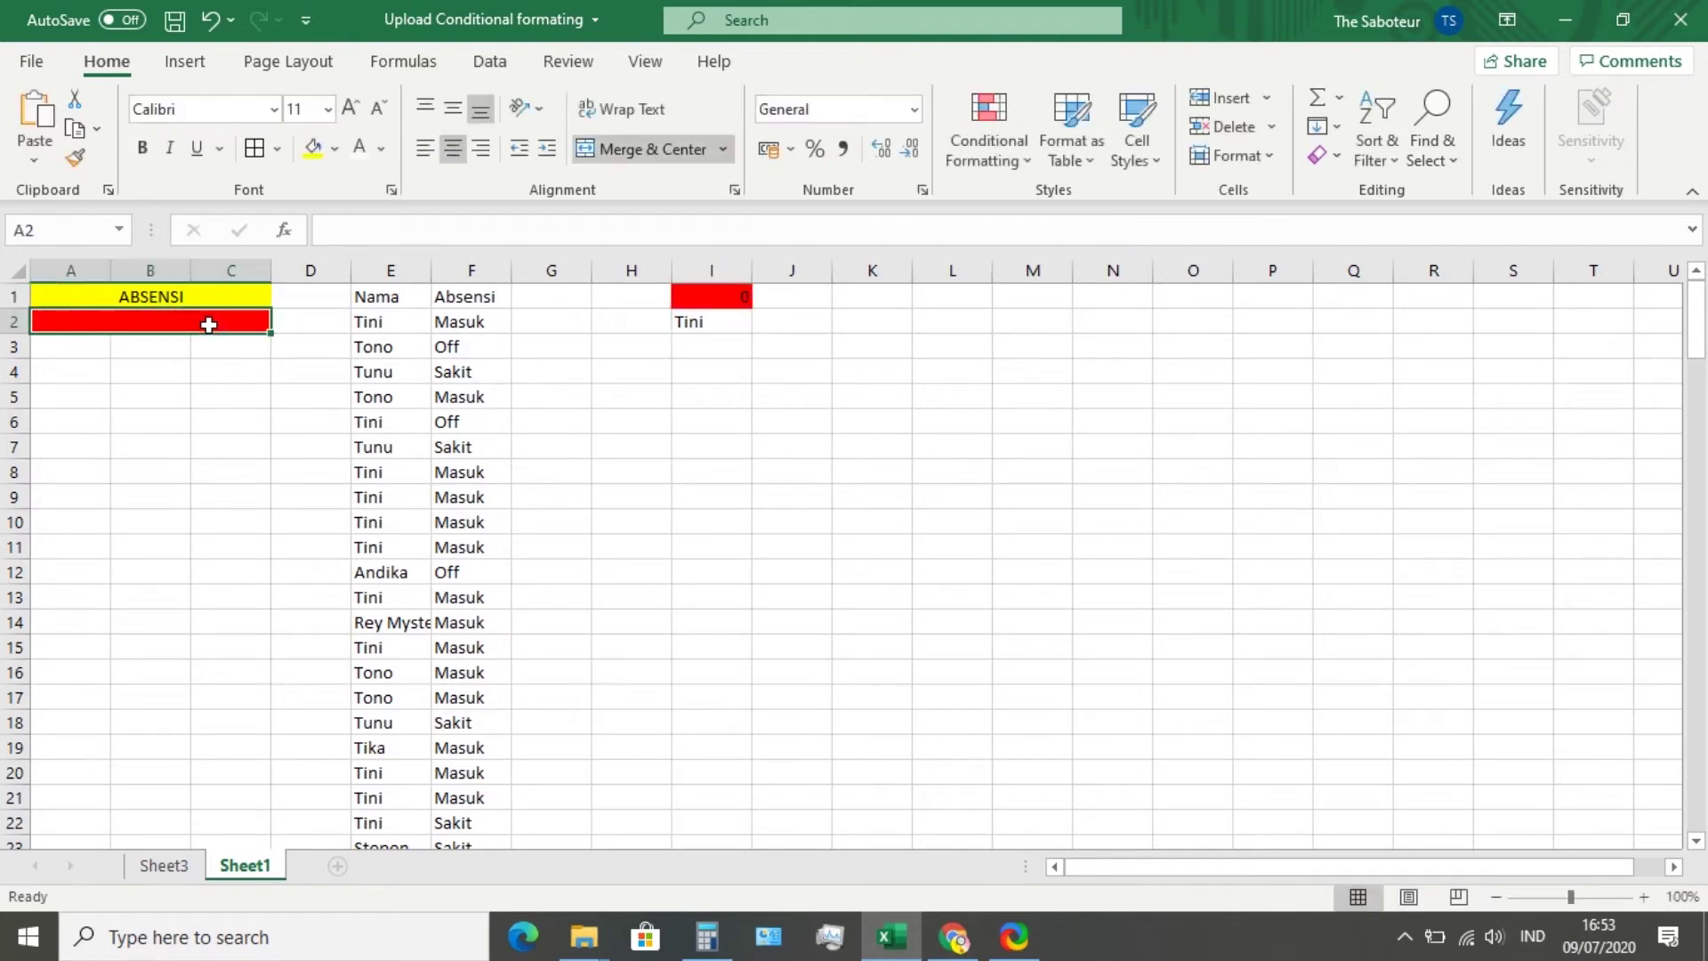
click(718, 321)
click(720, 349)
click(718, 322)
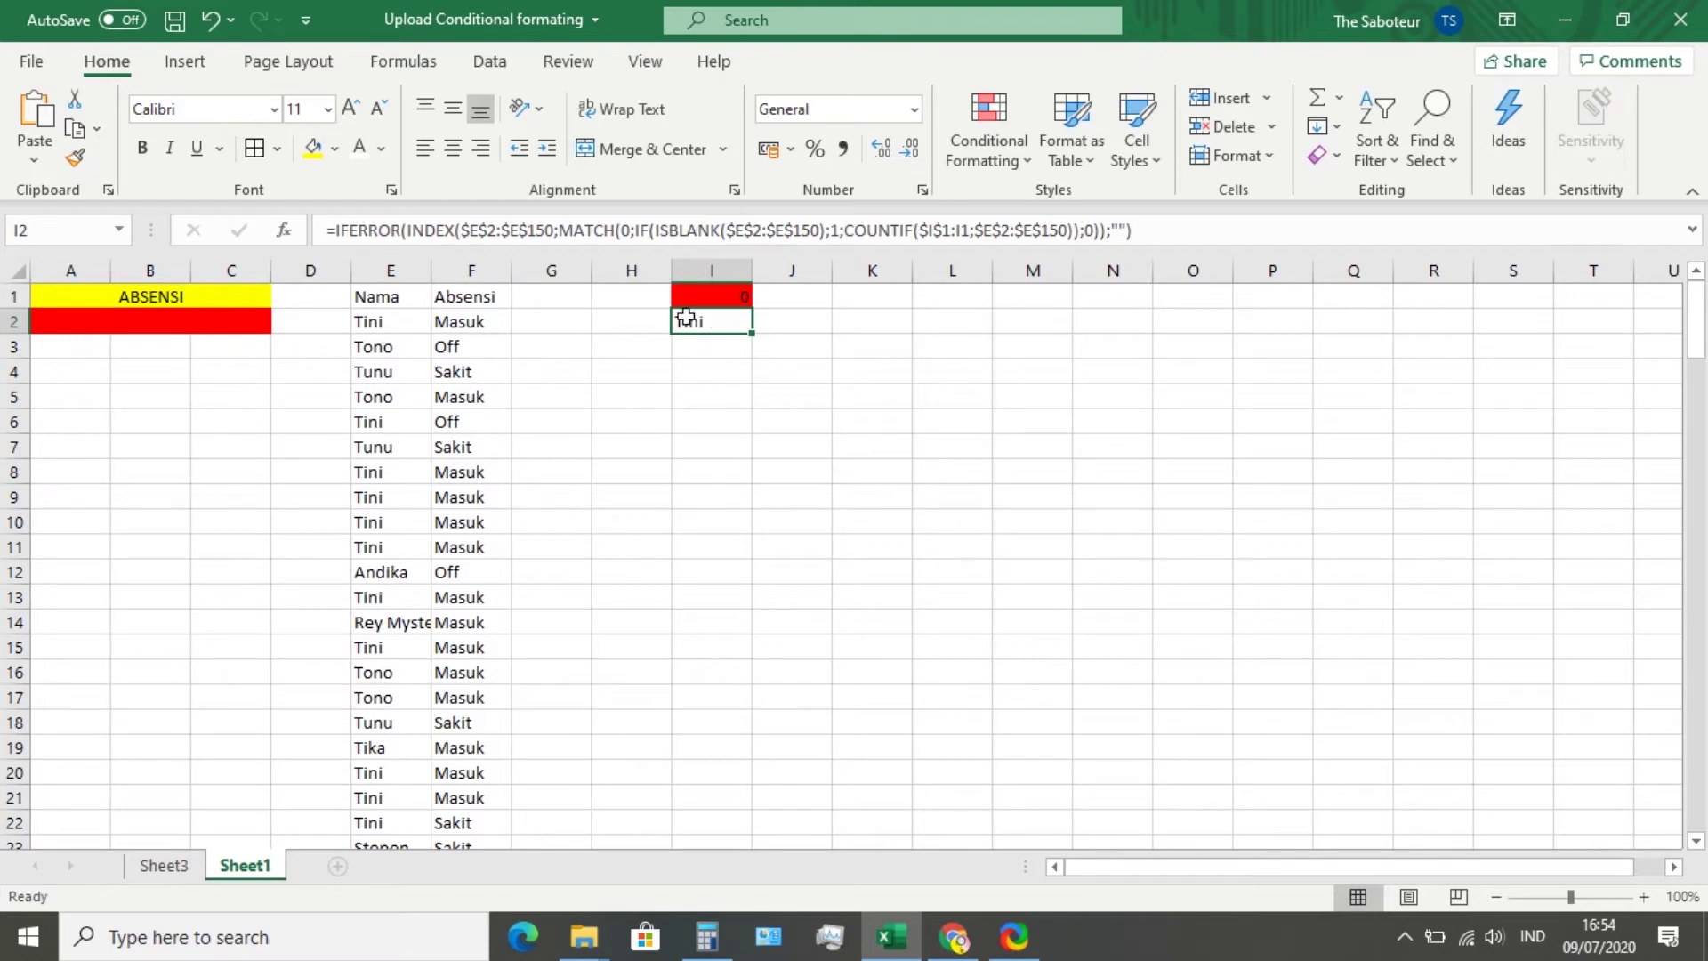
Start a SUM formula in H2 with the name condition ($E$2:SE$150=I2
click(648, 315)
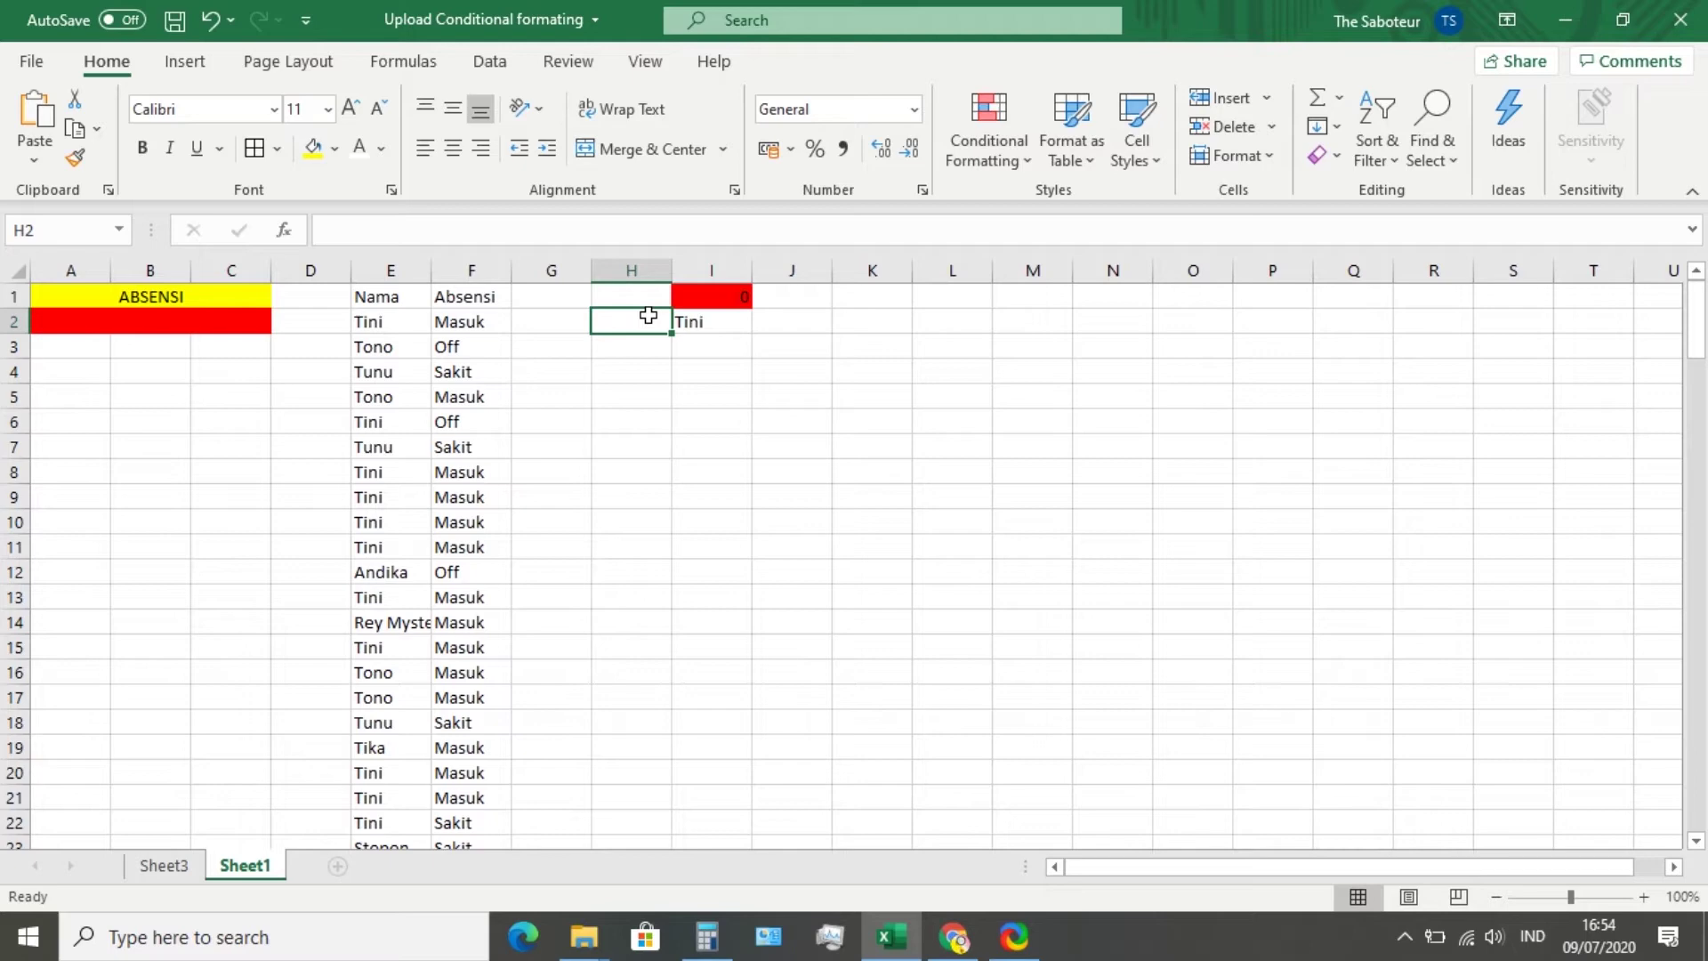
text(=SUM)
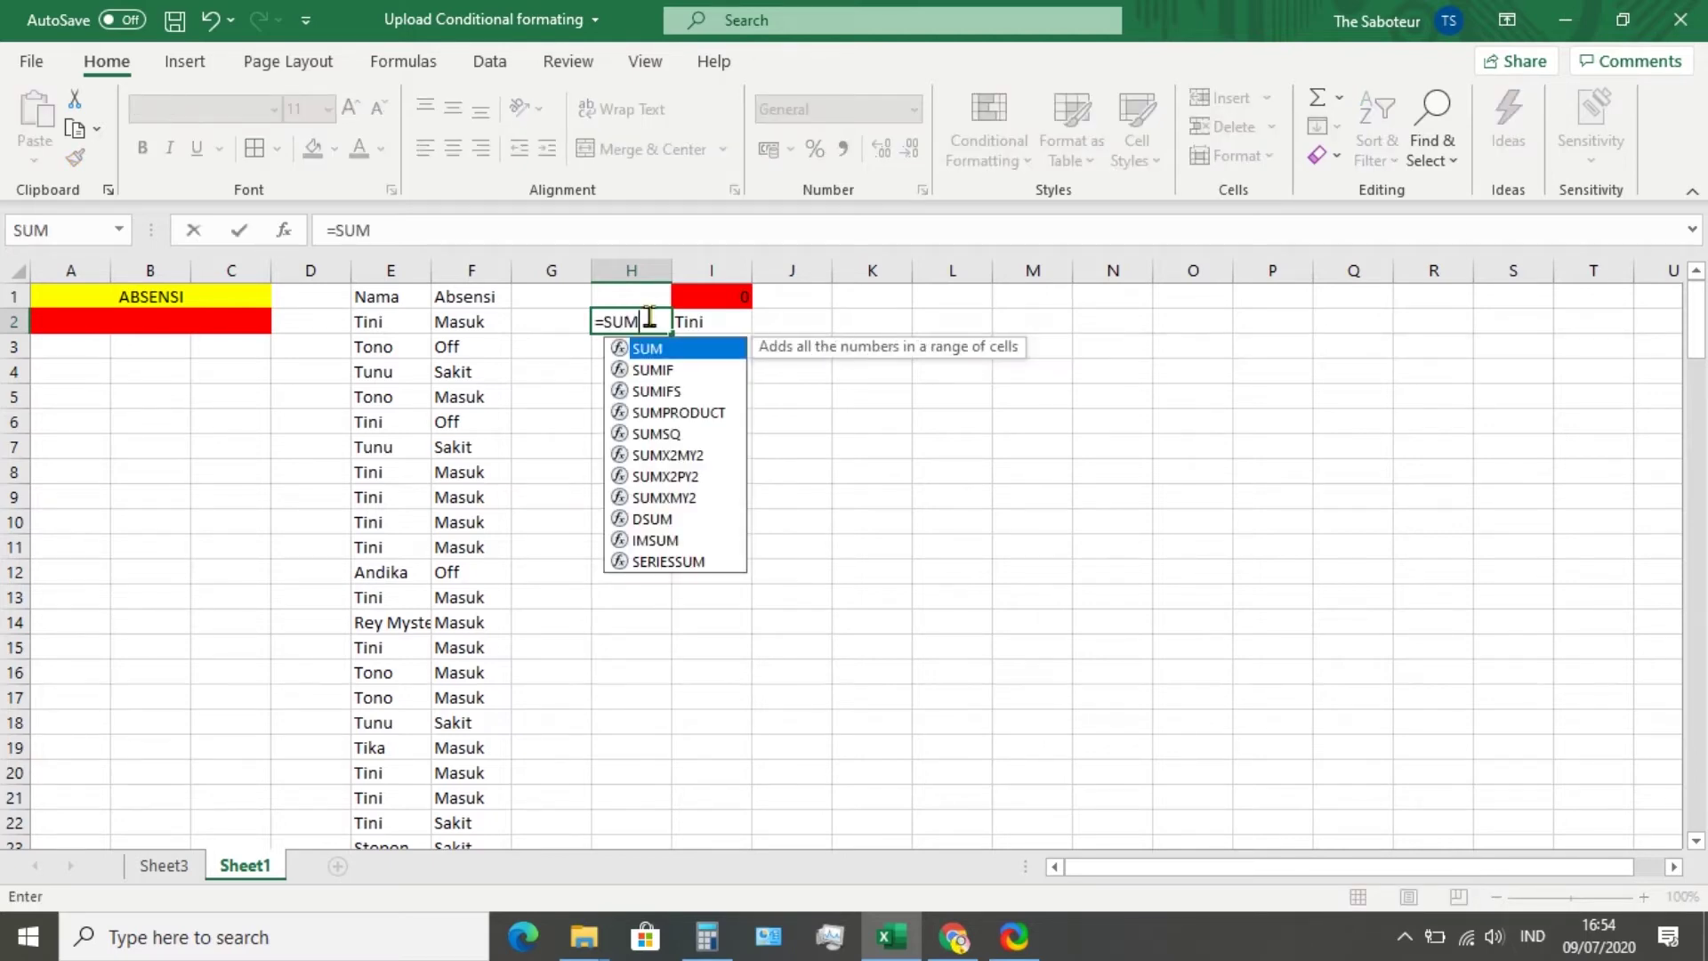
text((()
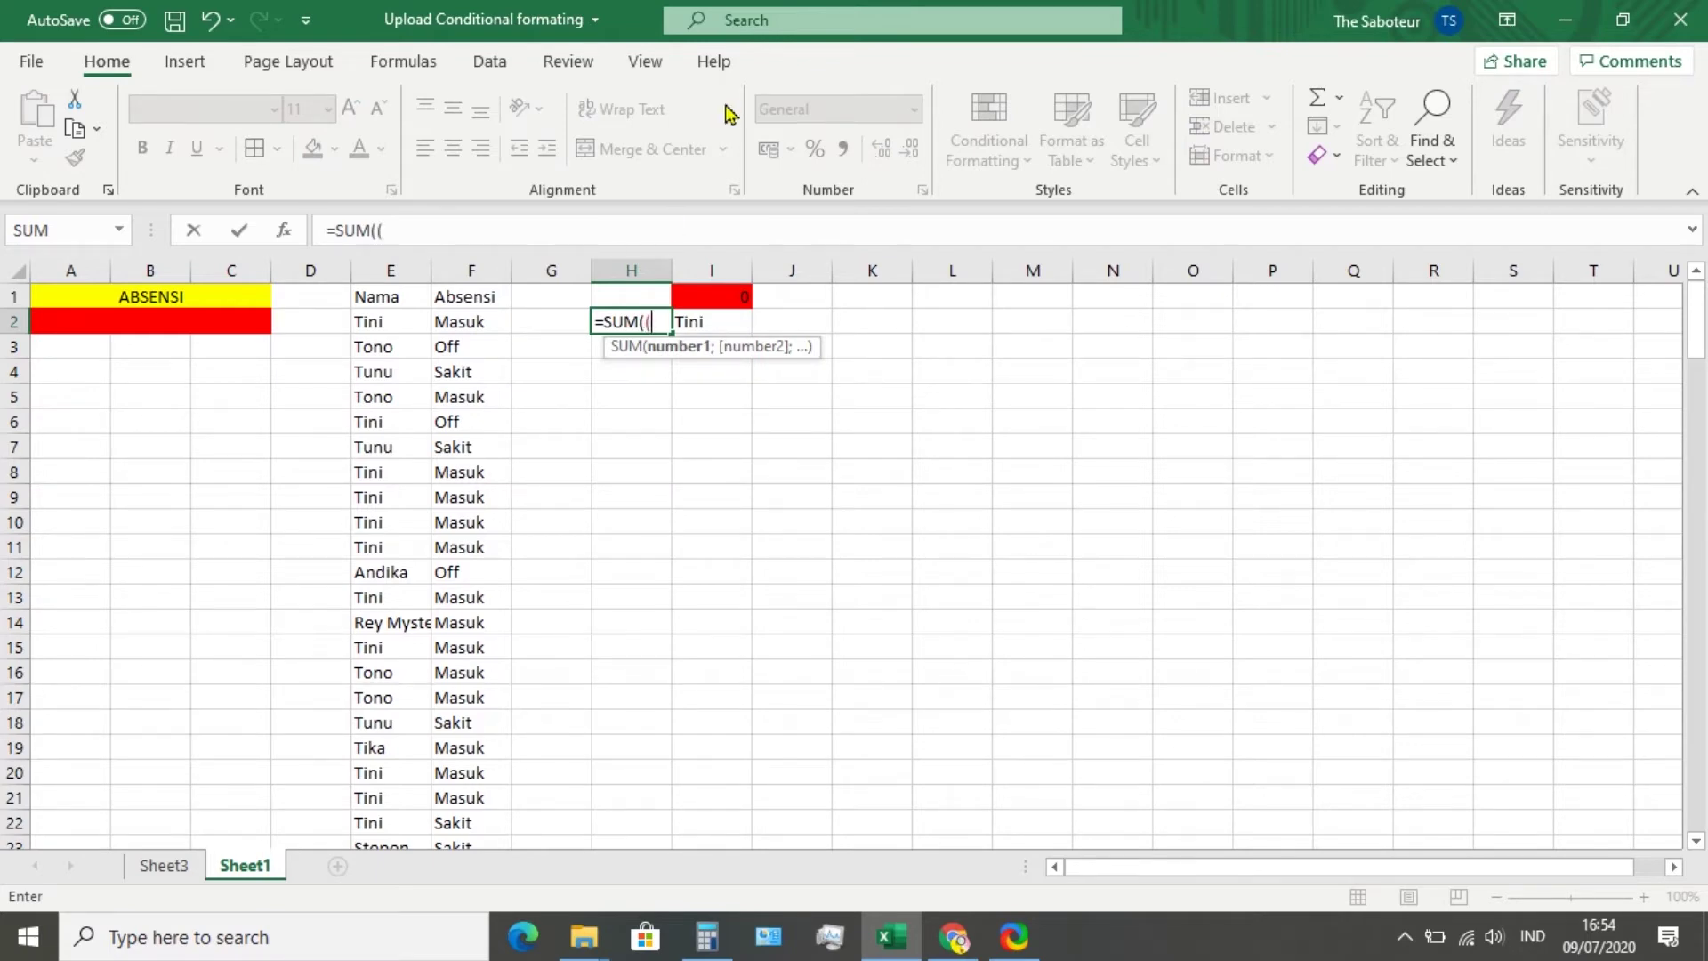
text($E$2)
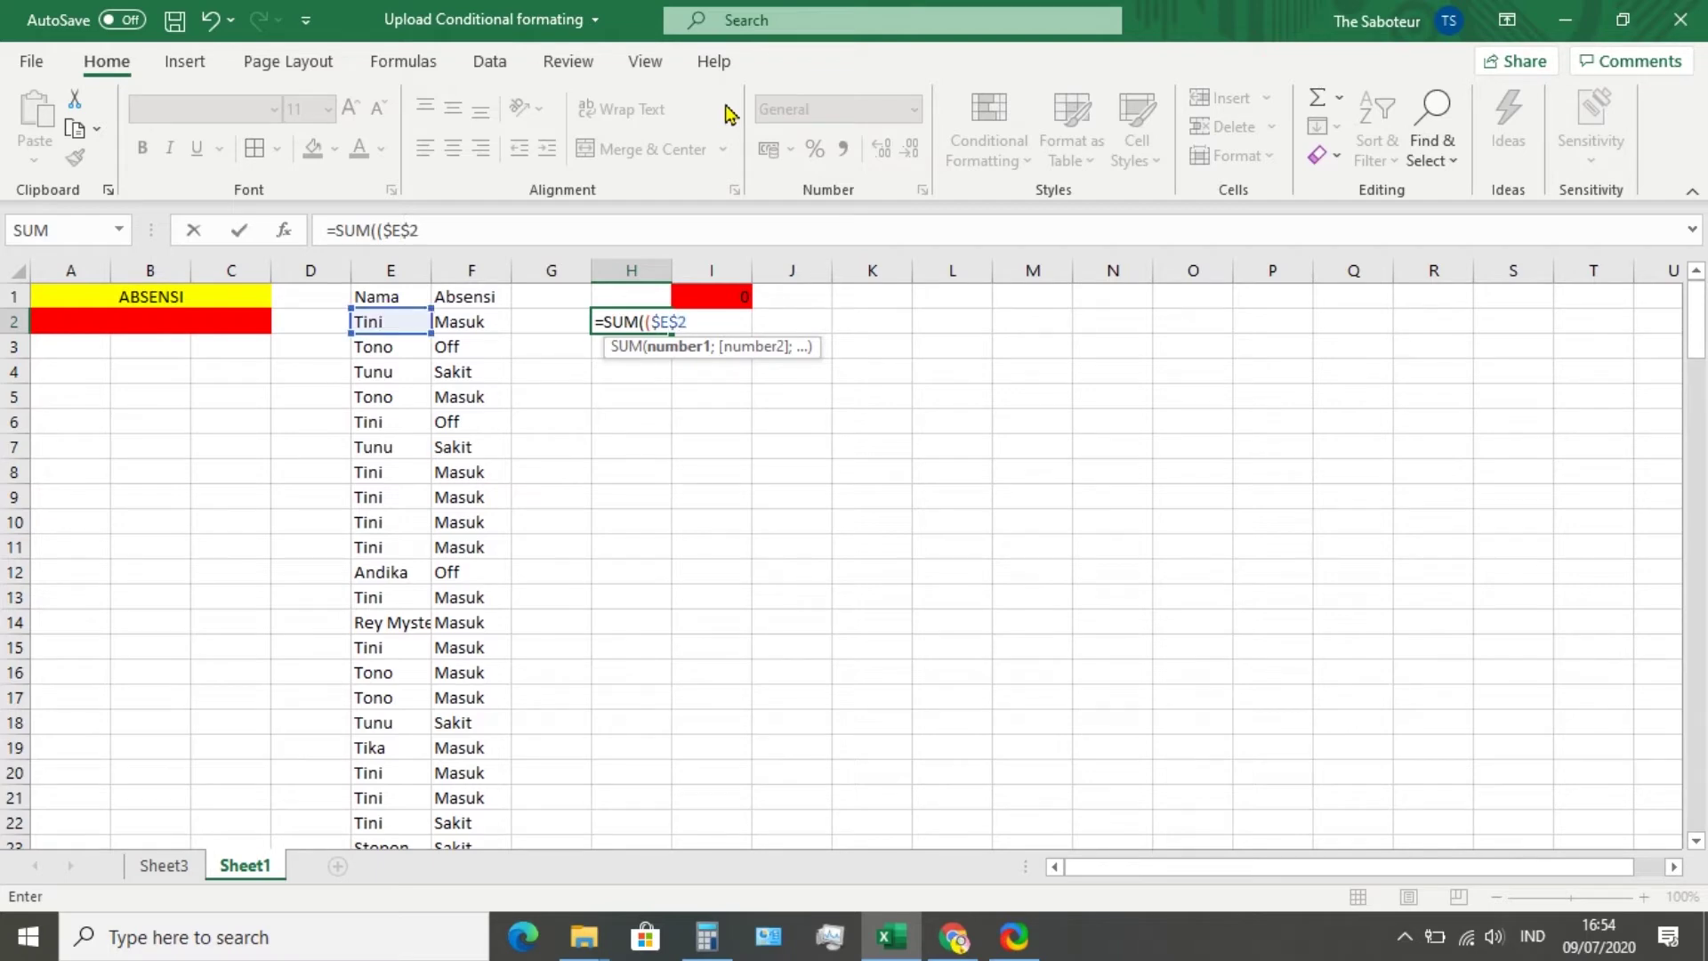
text(:sE$150)
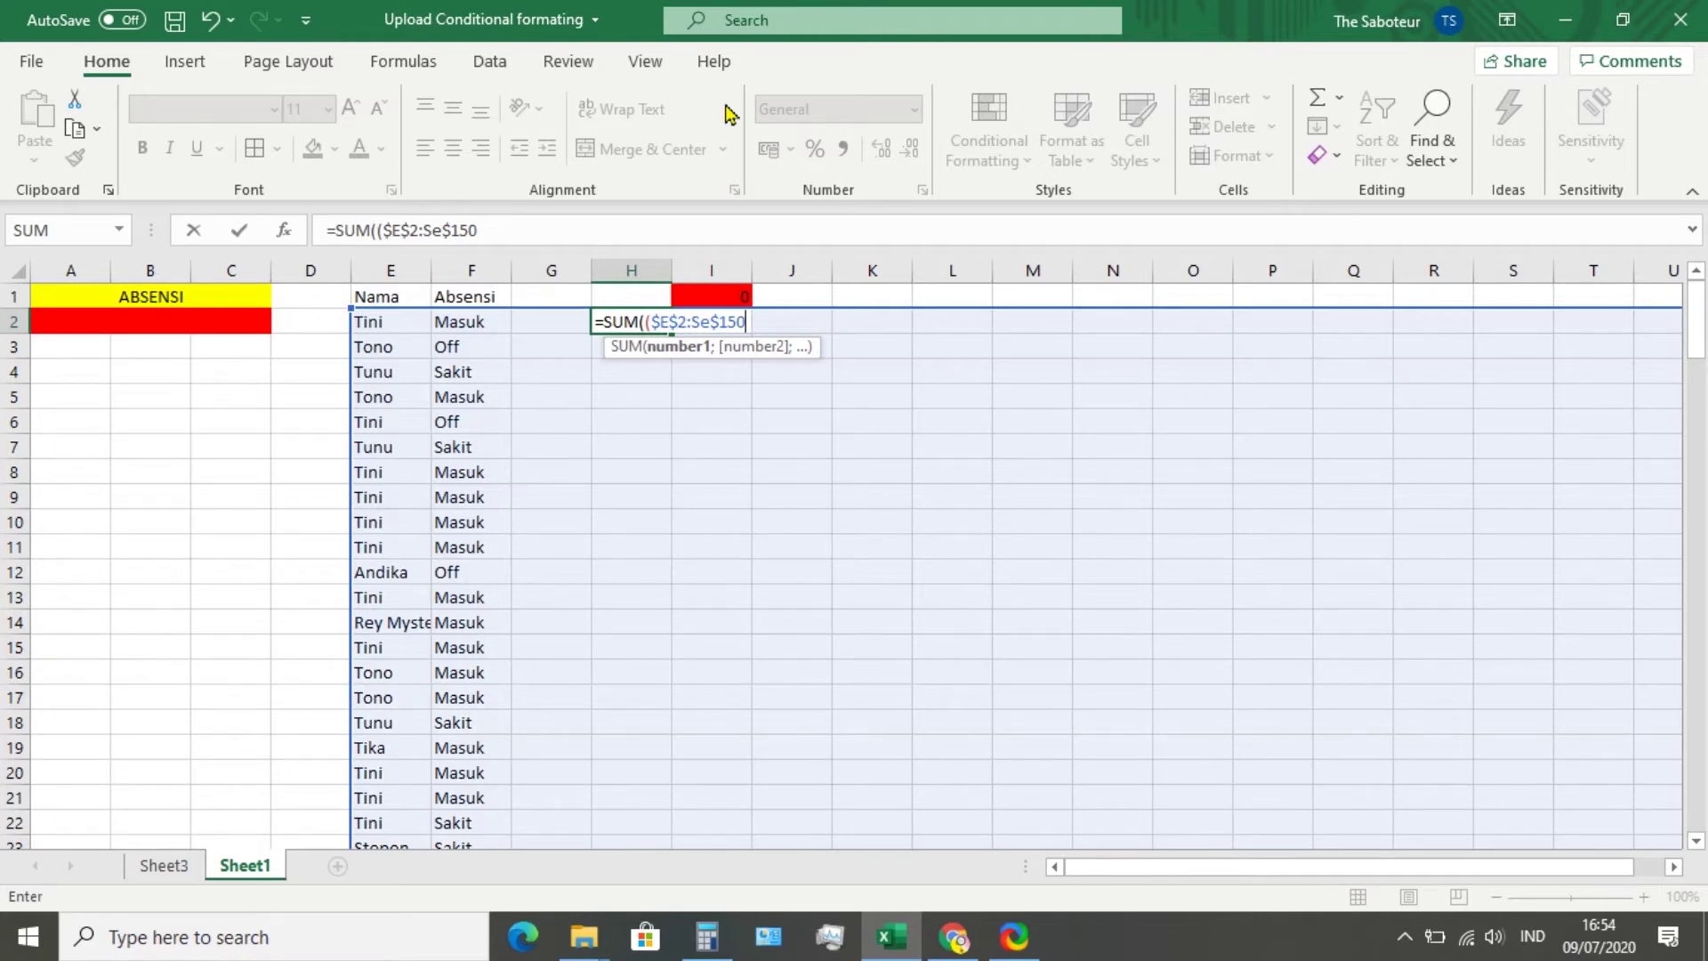
text(=)
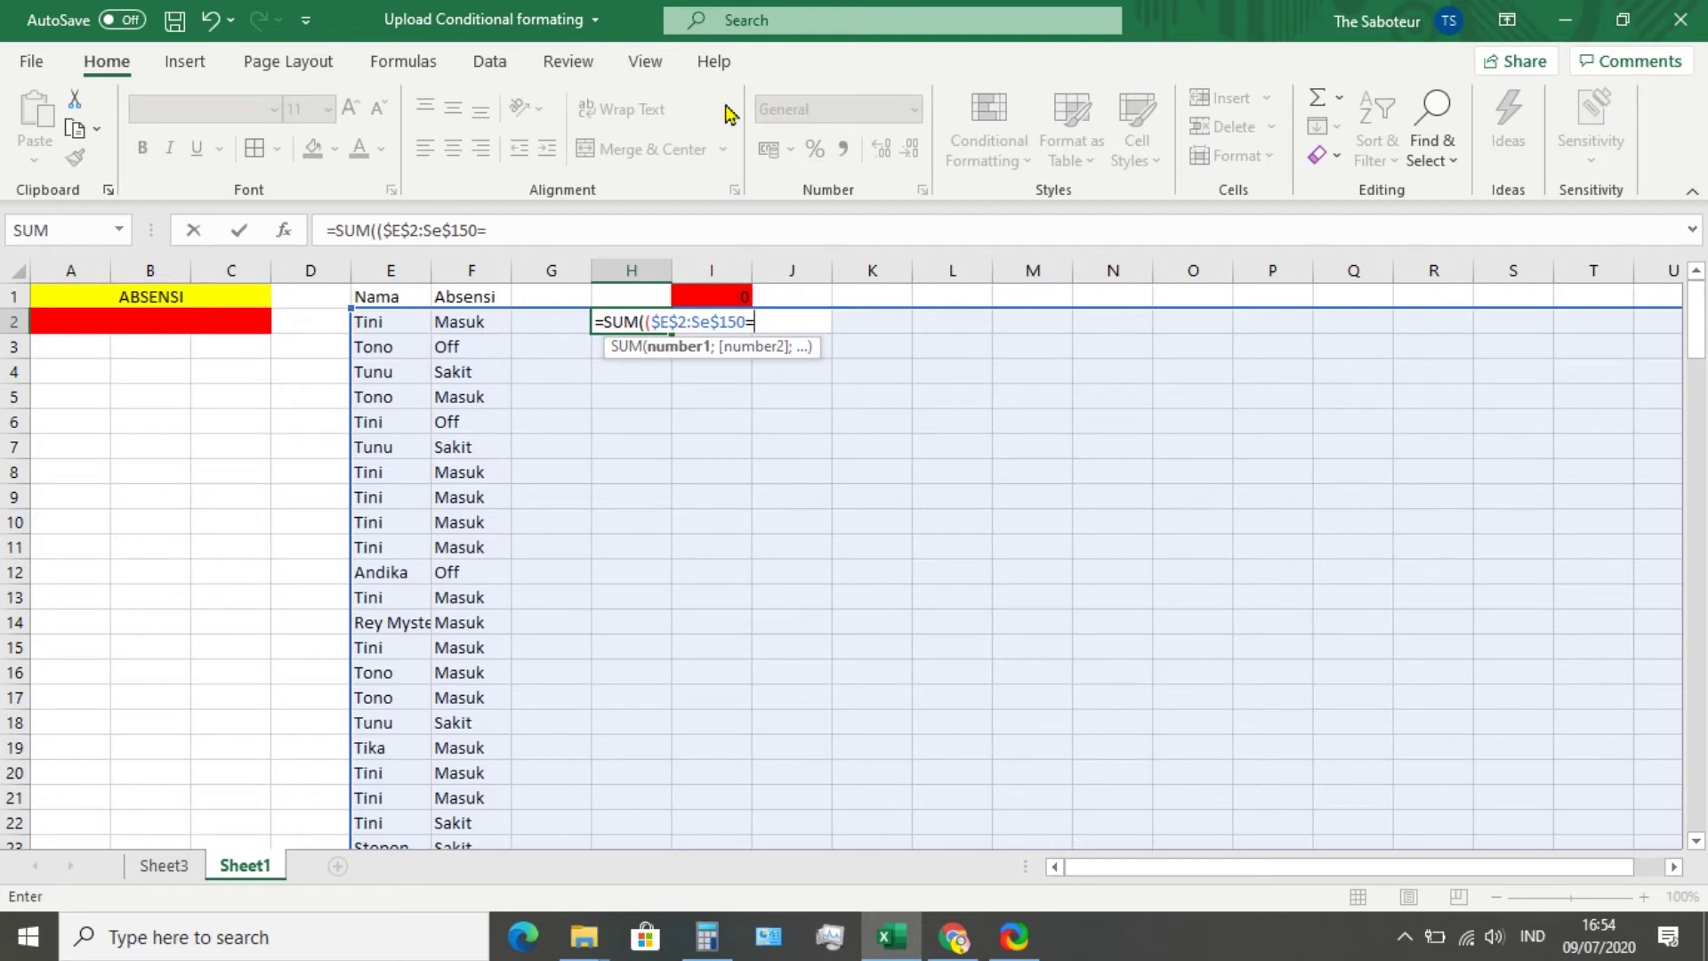
text(i2)
click(516, 228)
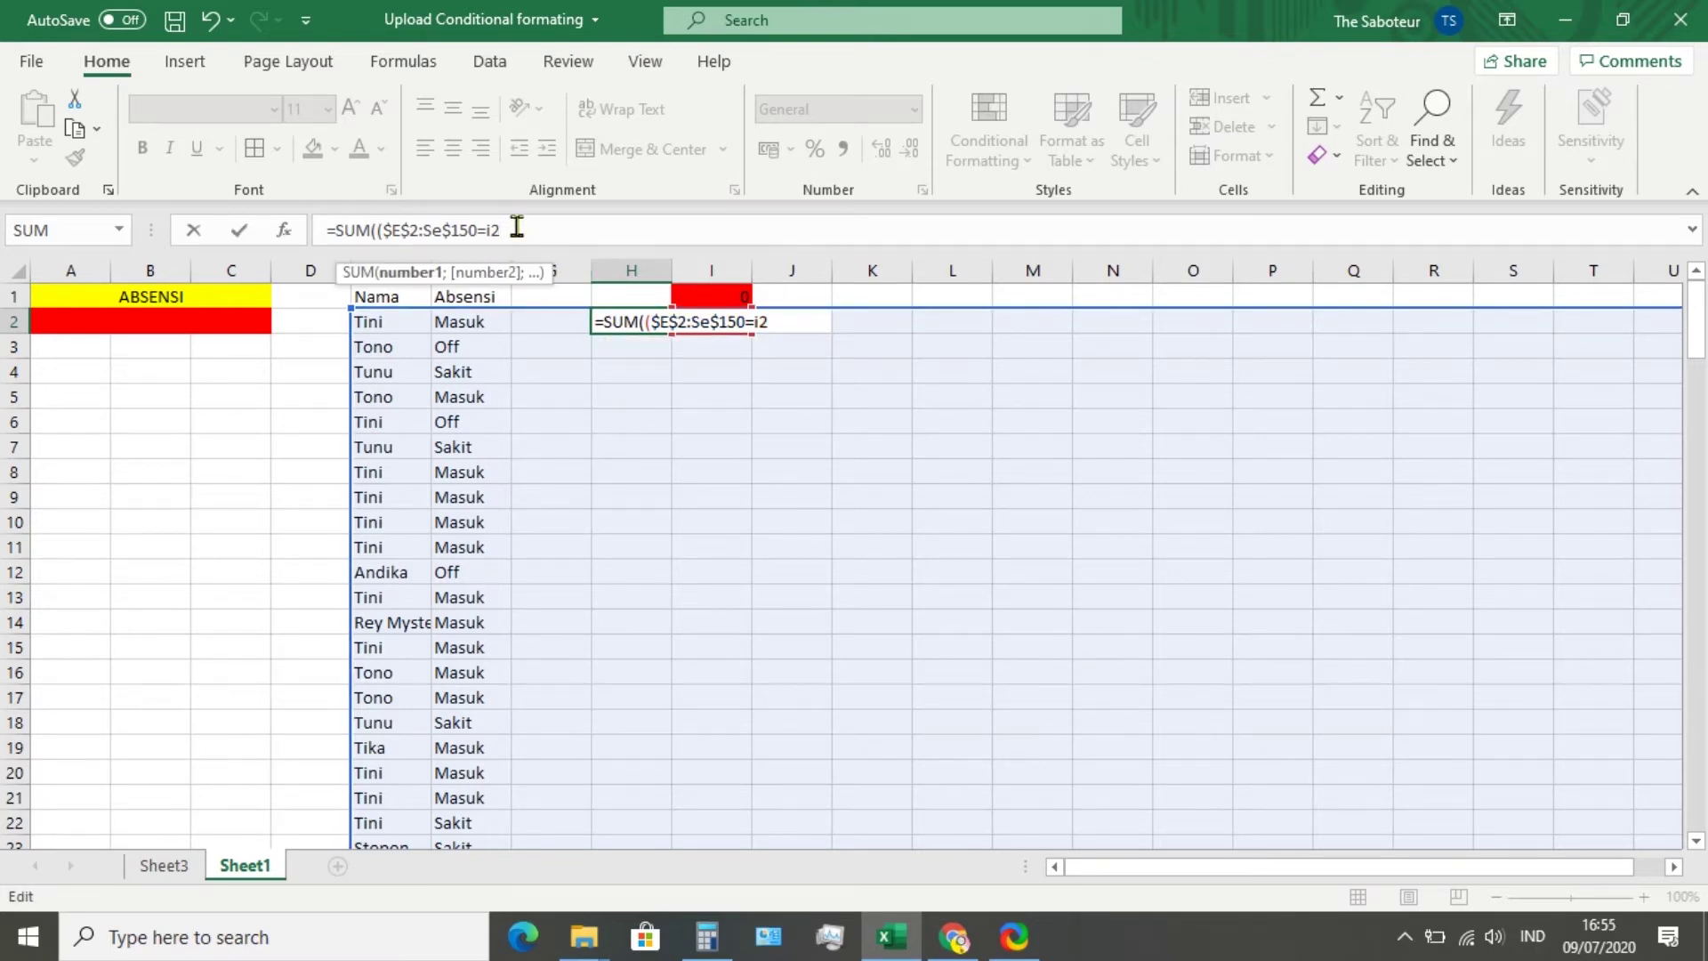
Close the name condition and multiply it by the status condition ($F$2:$F$150=$I$1 in the H2 formula
text()*($)
text(f$2:)
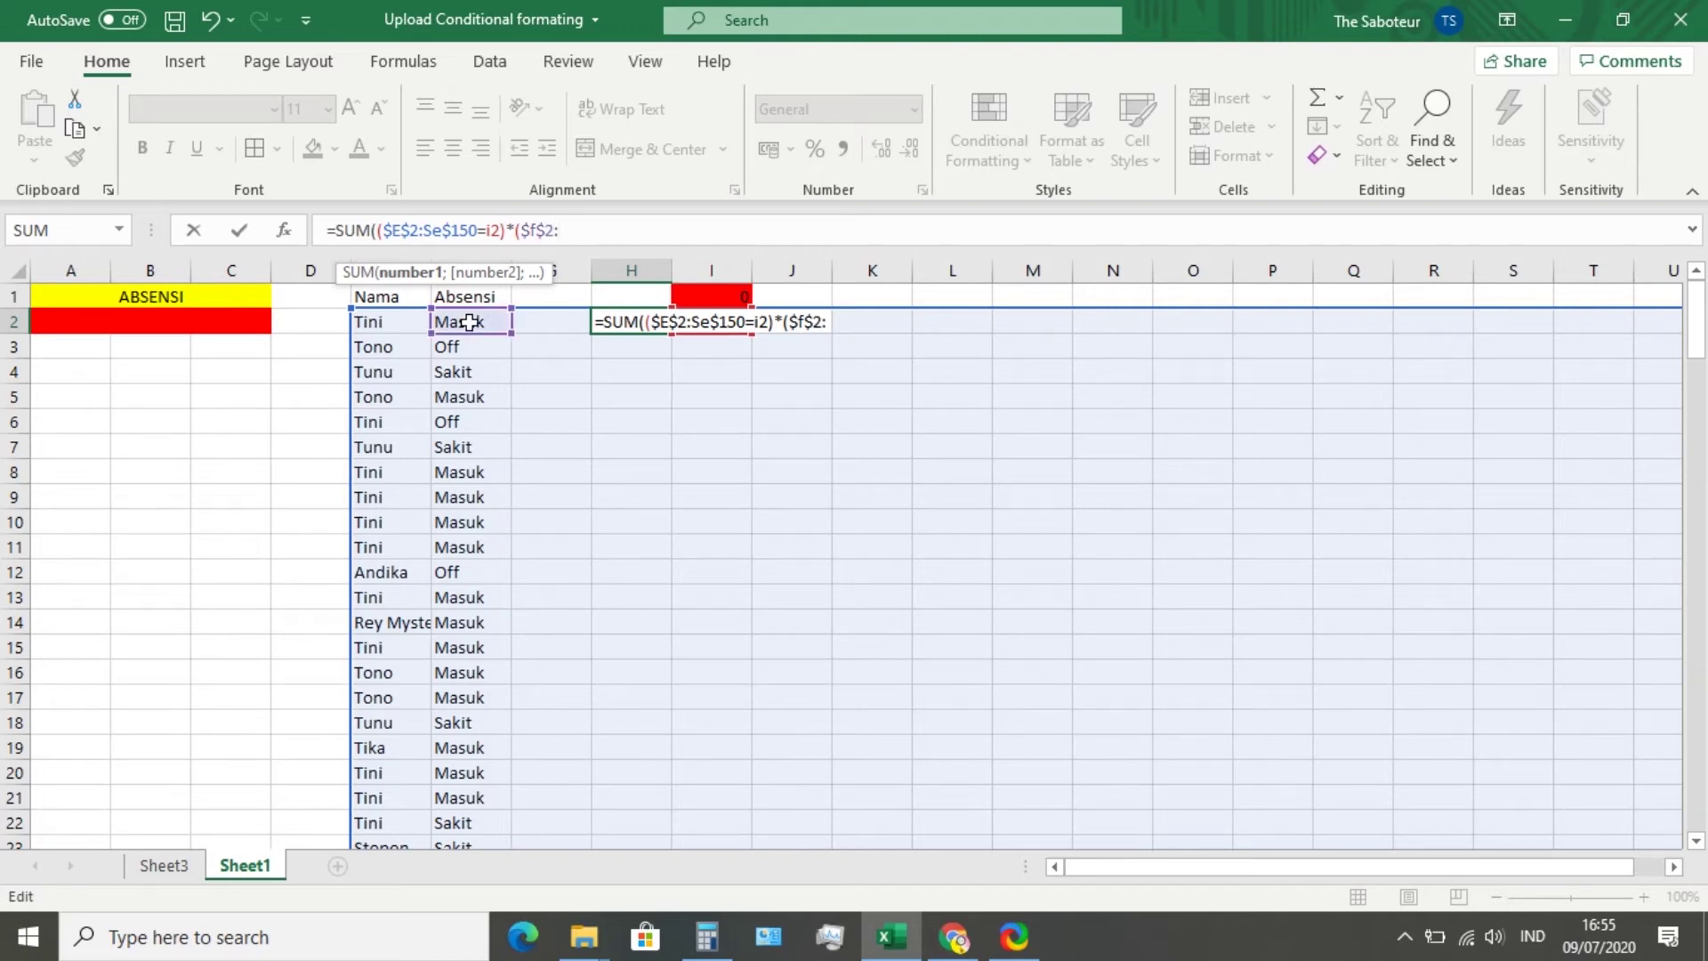
text($)
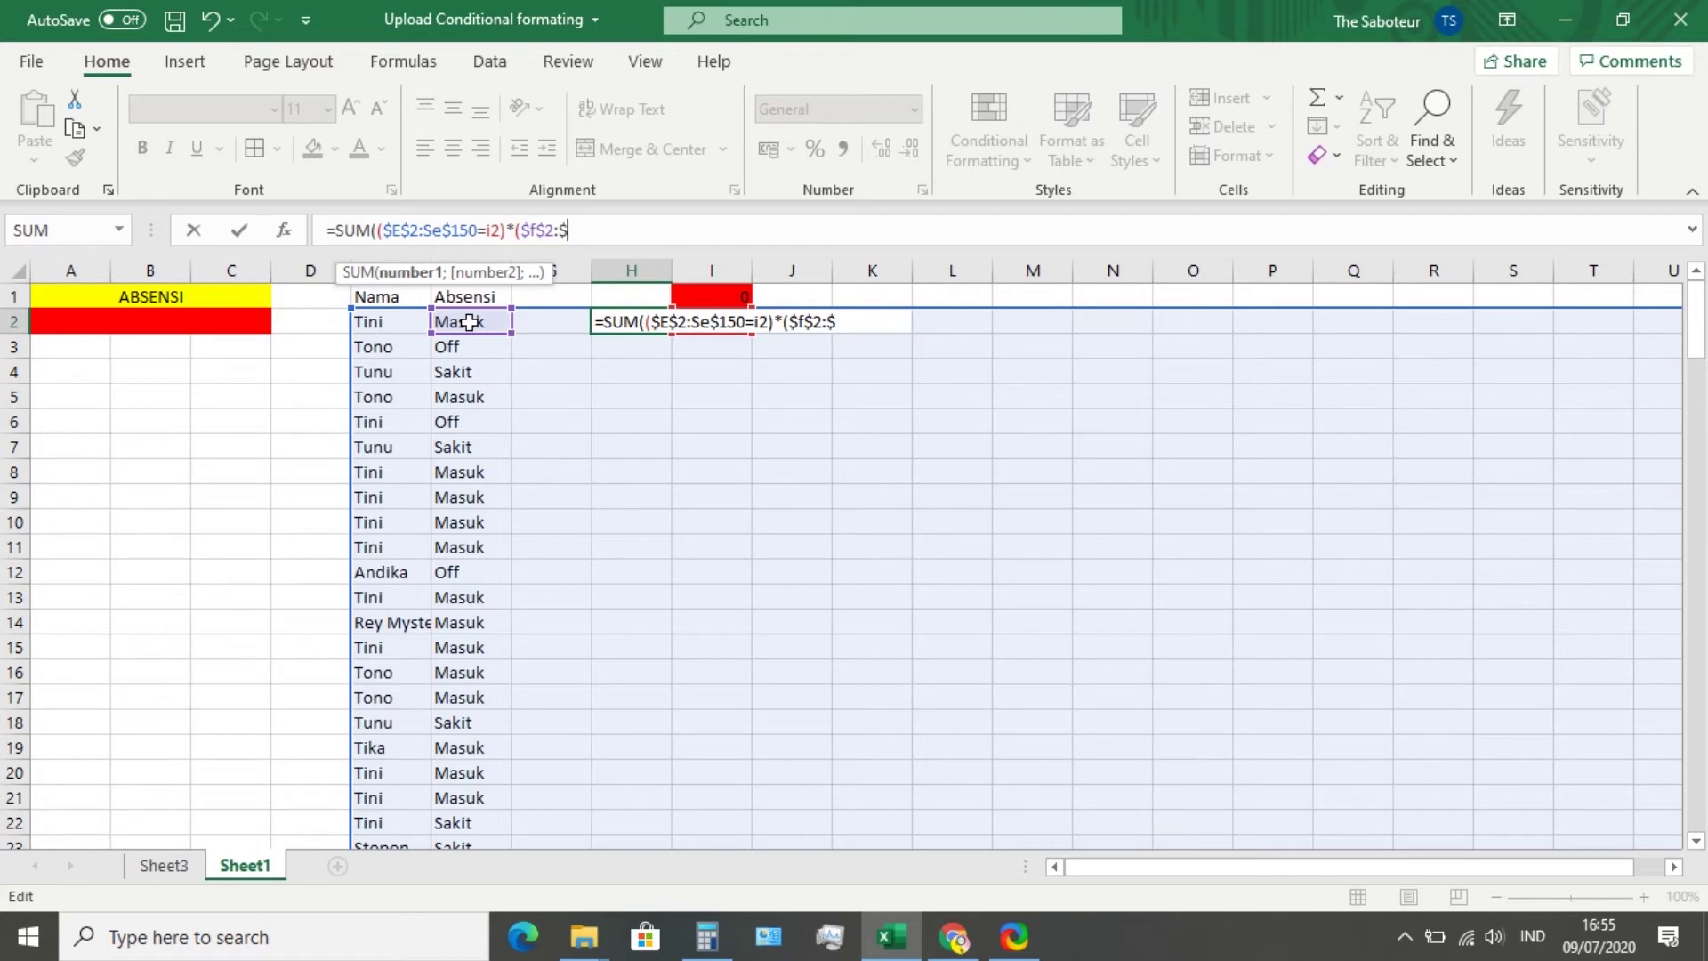
text(f$15)
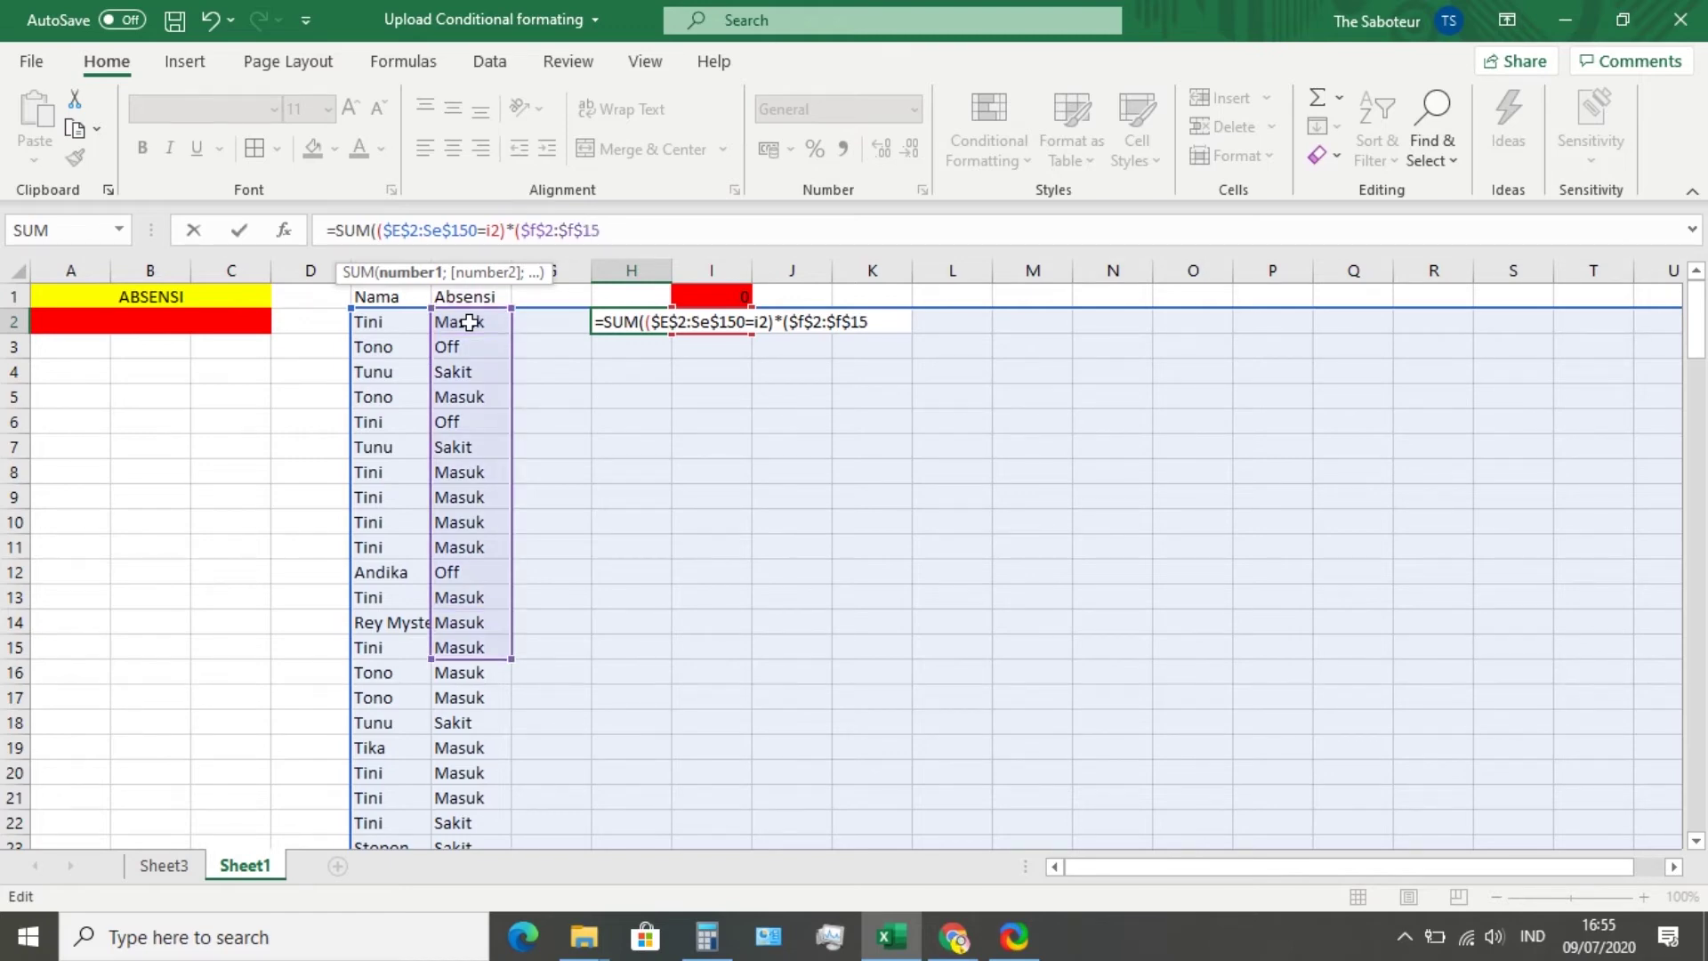
text(0=)
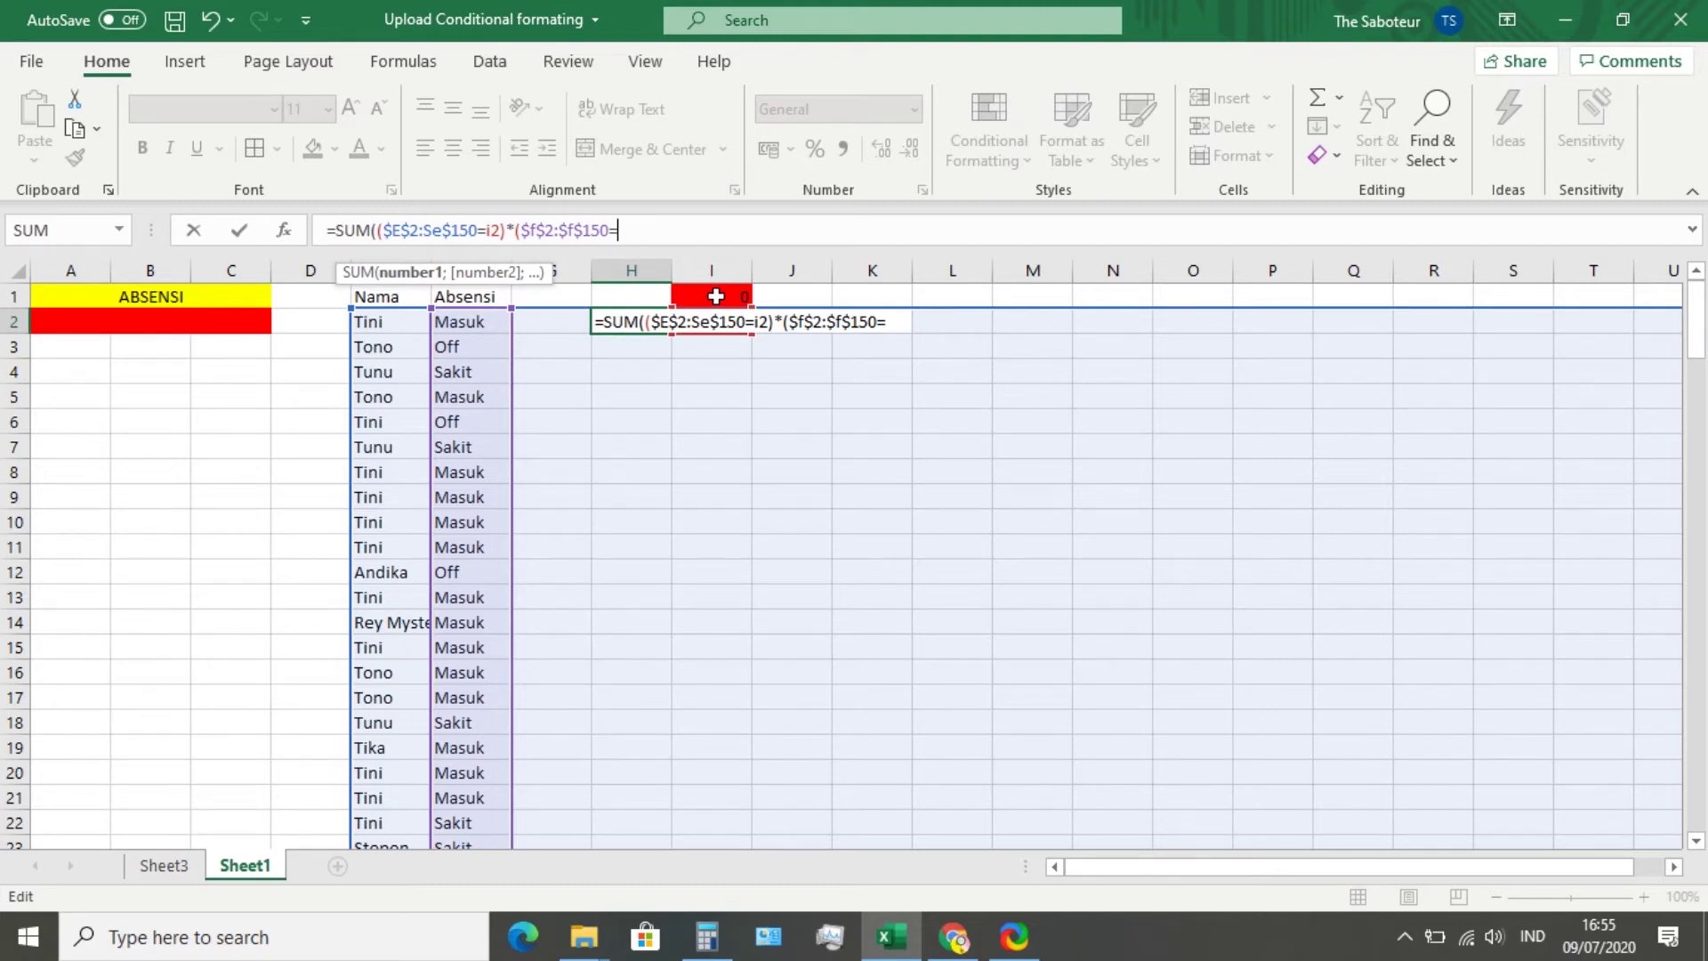
text($i$1)
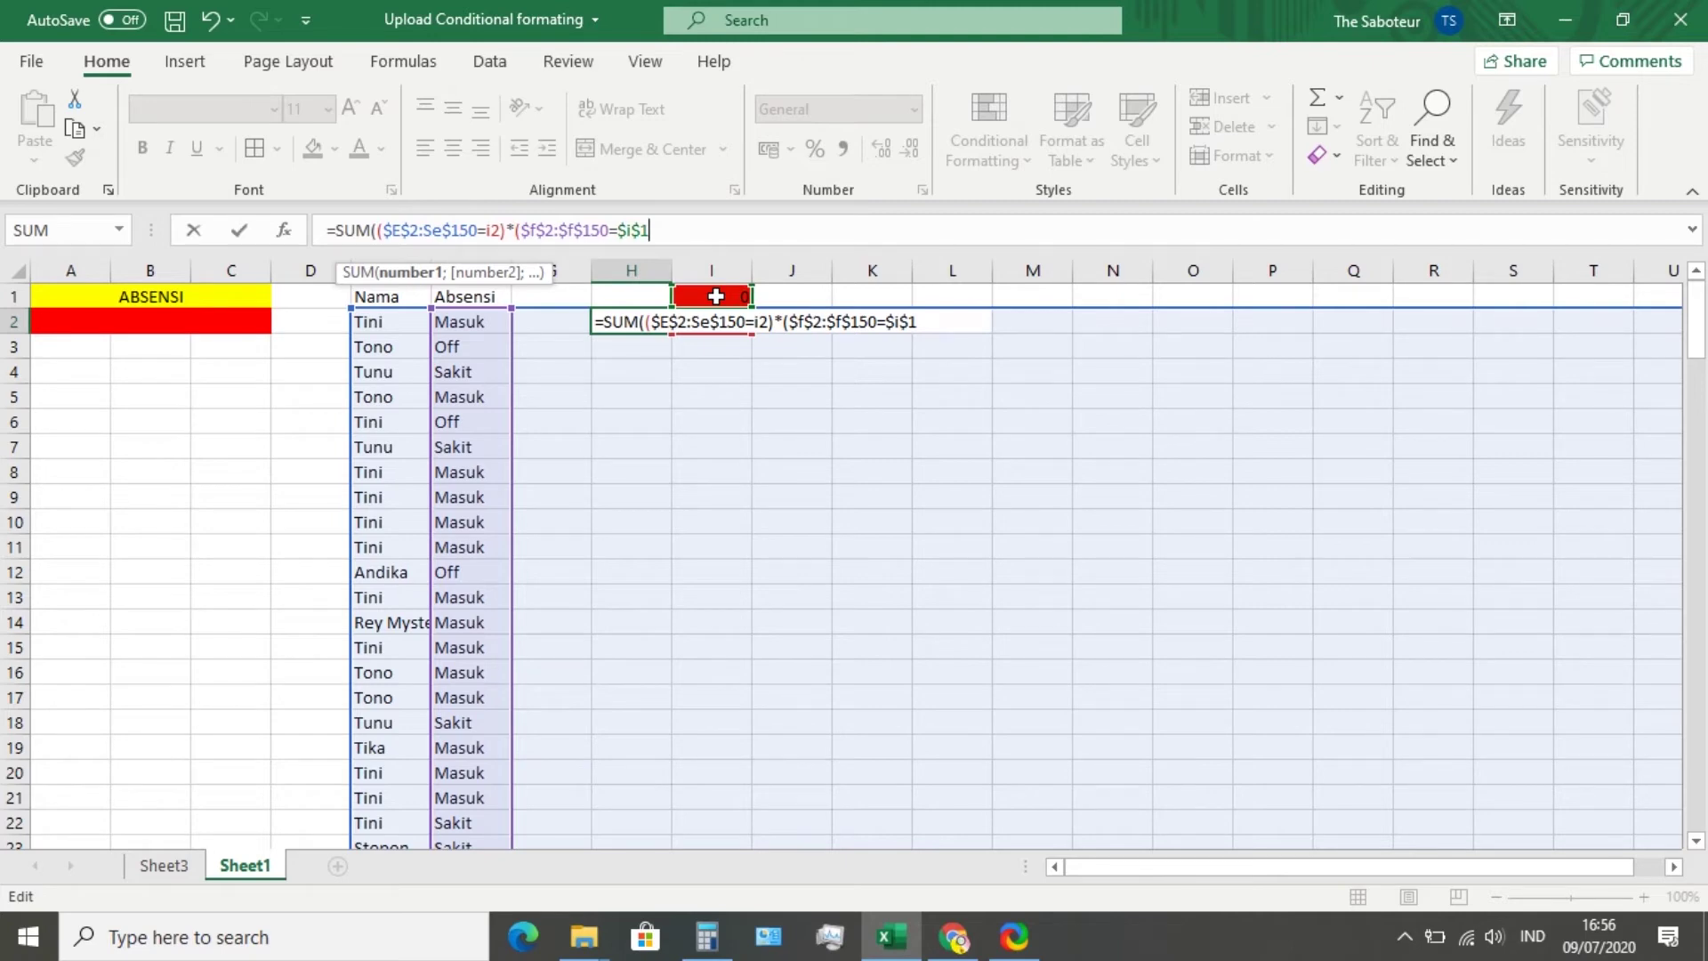
Close the status condition, multiply by ($G$2:$G$150), and close the SUM function in H2
text()*($)
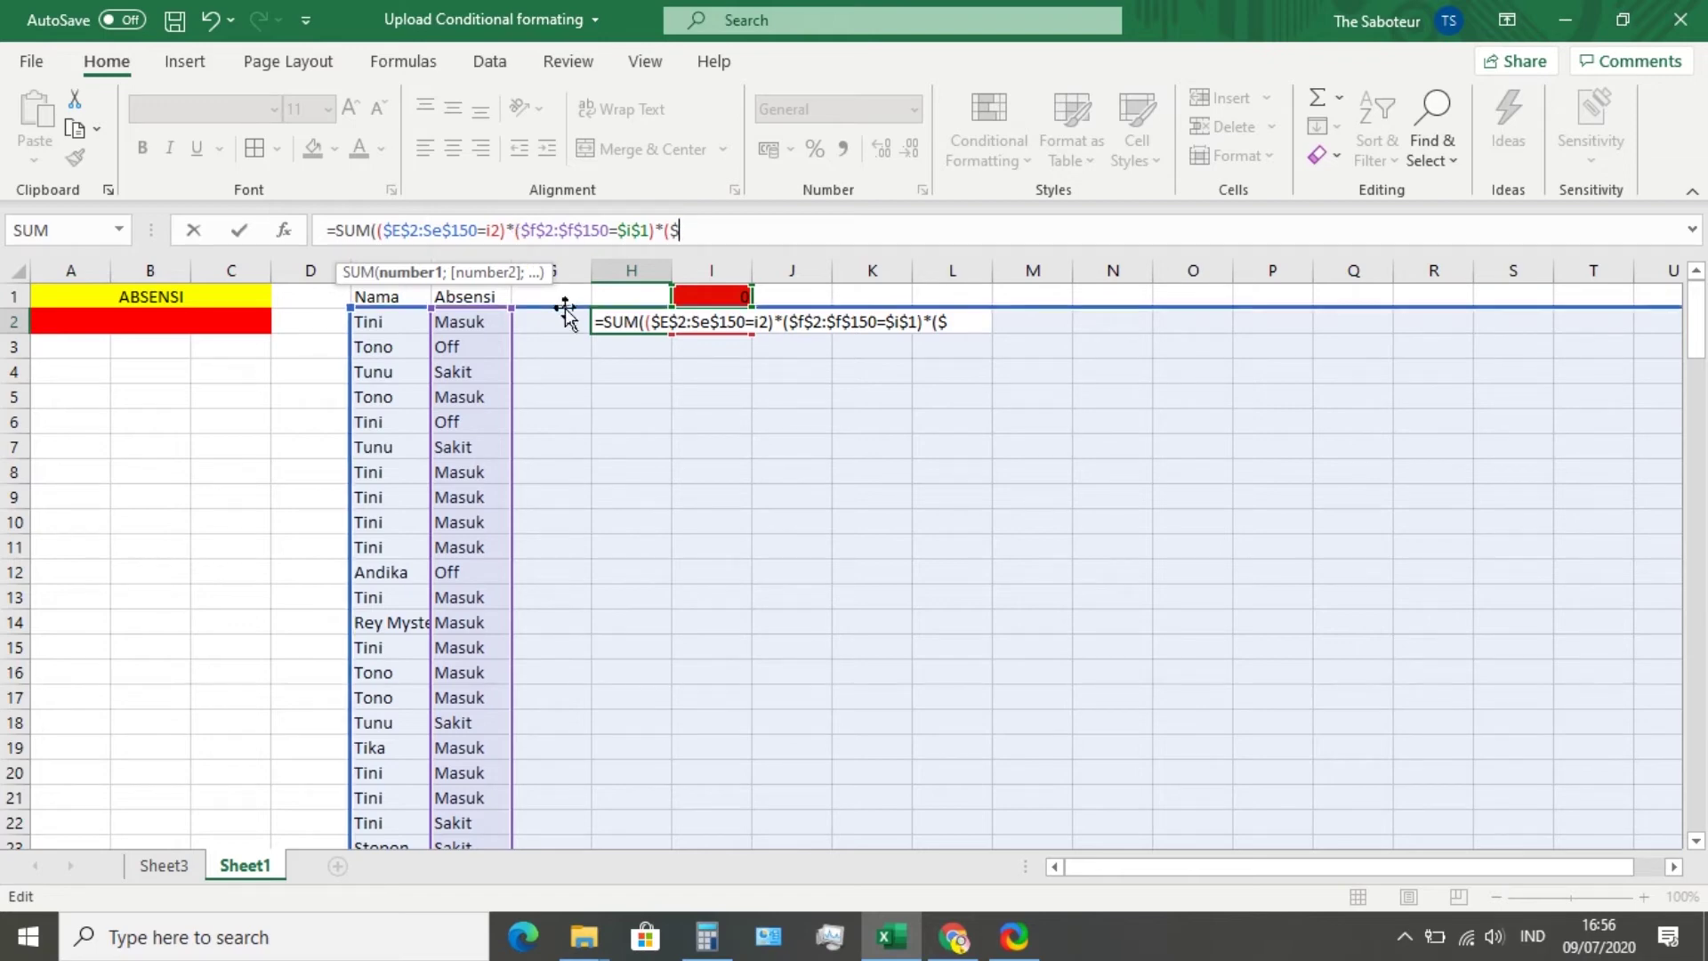
text(g)
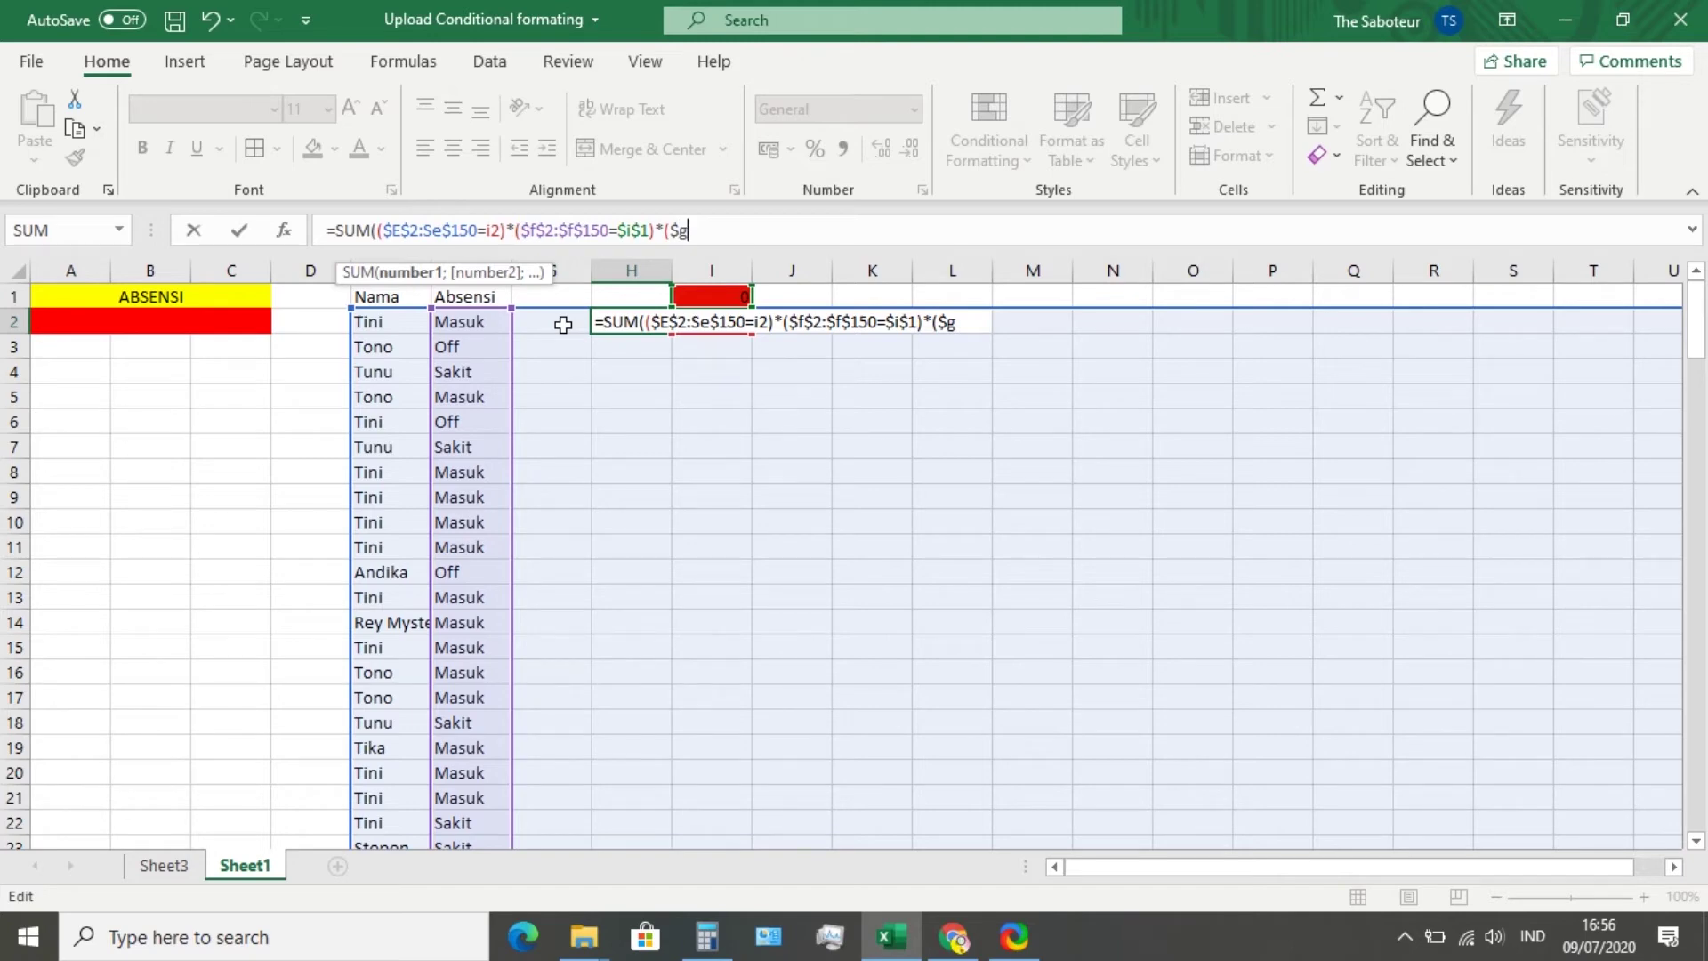
text($2)
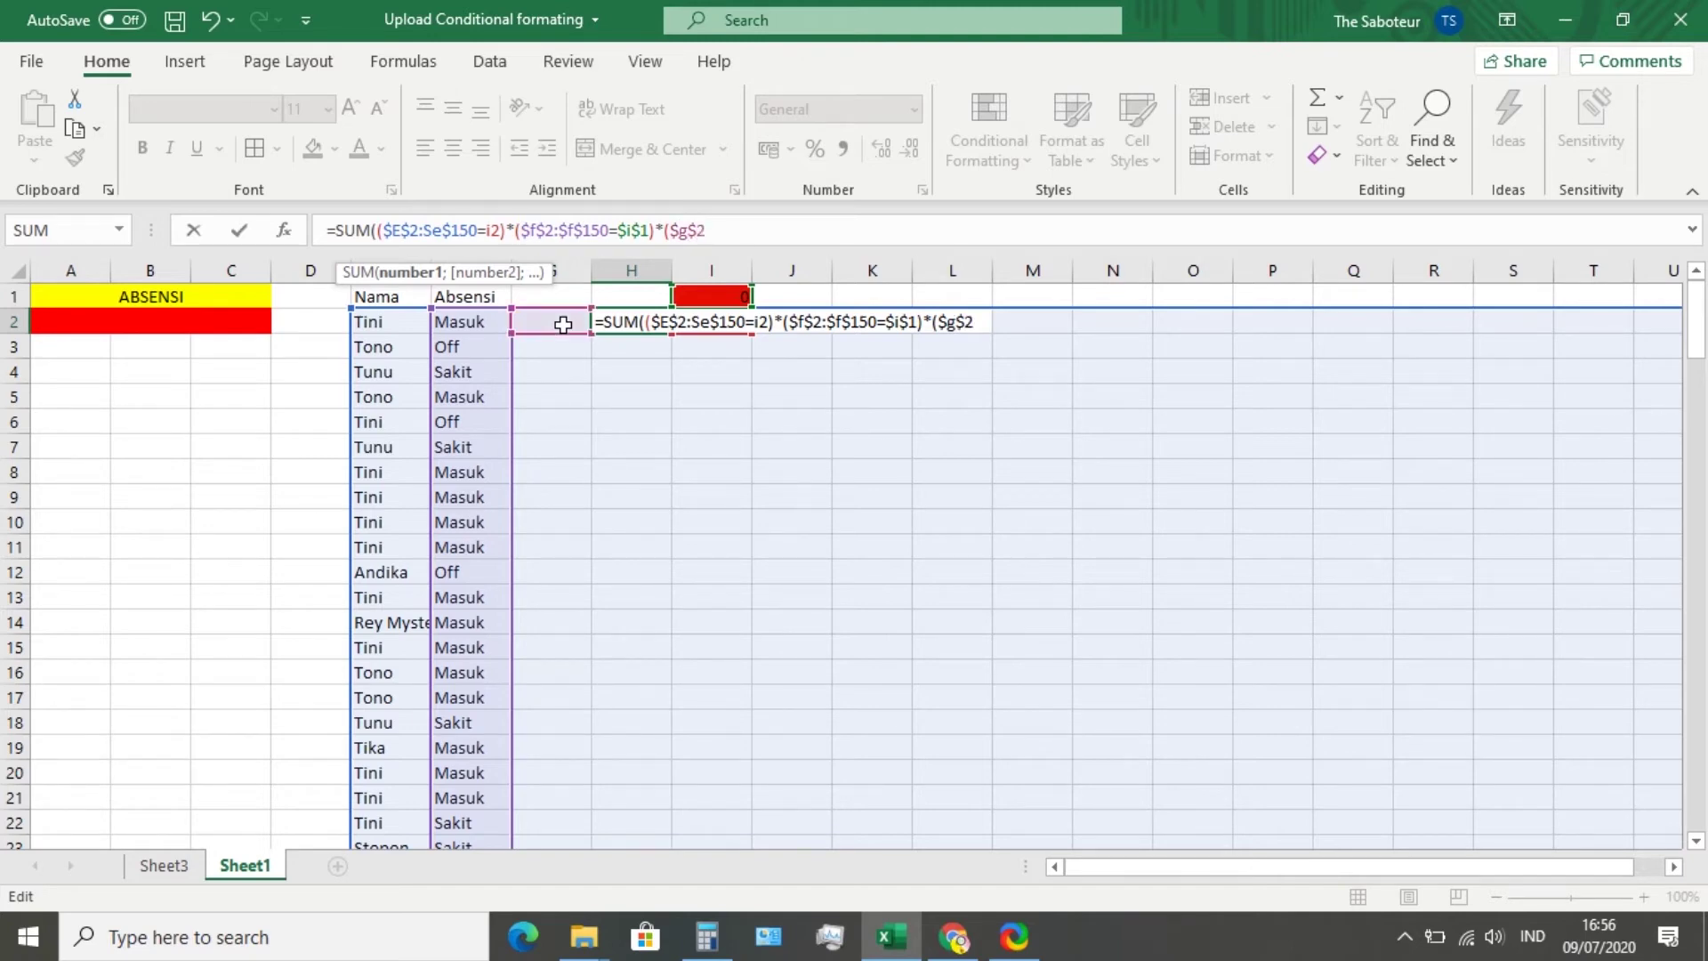
text(:)
text($)
text(g$1)
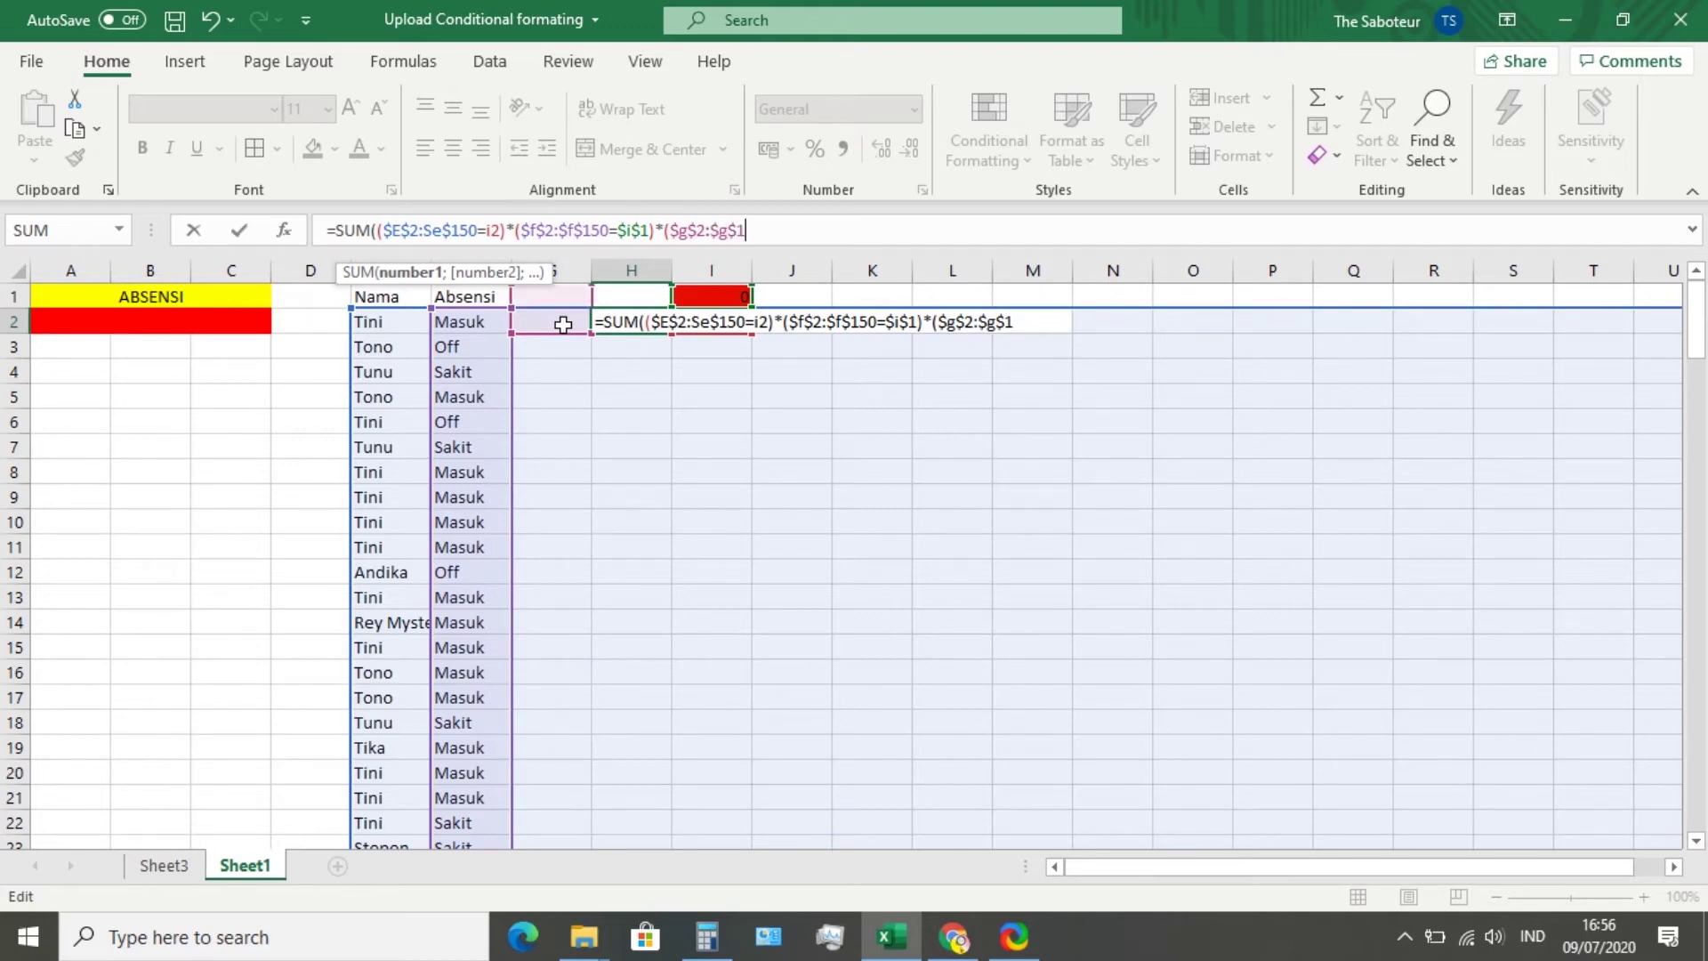
text(50)
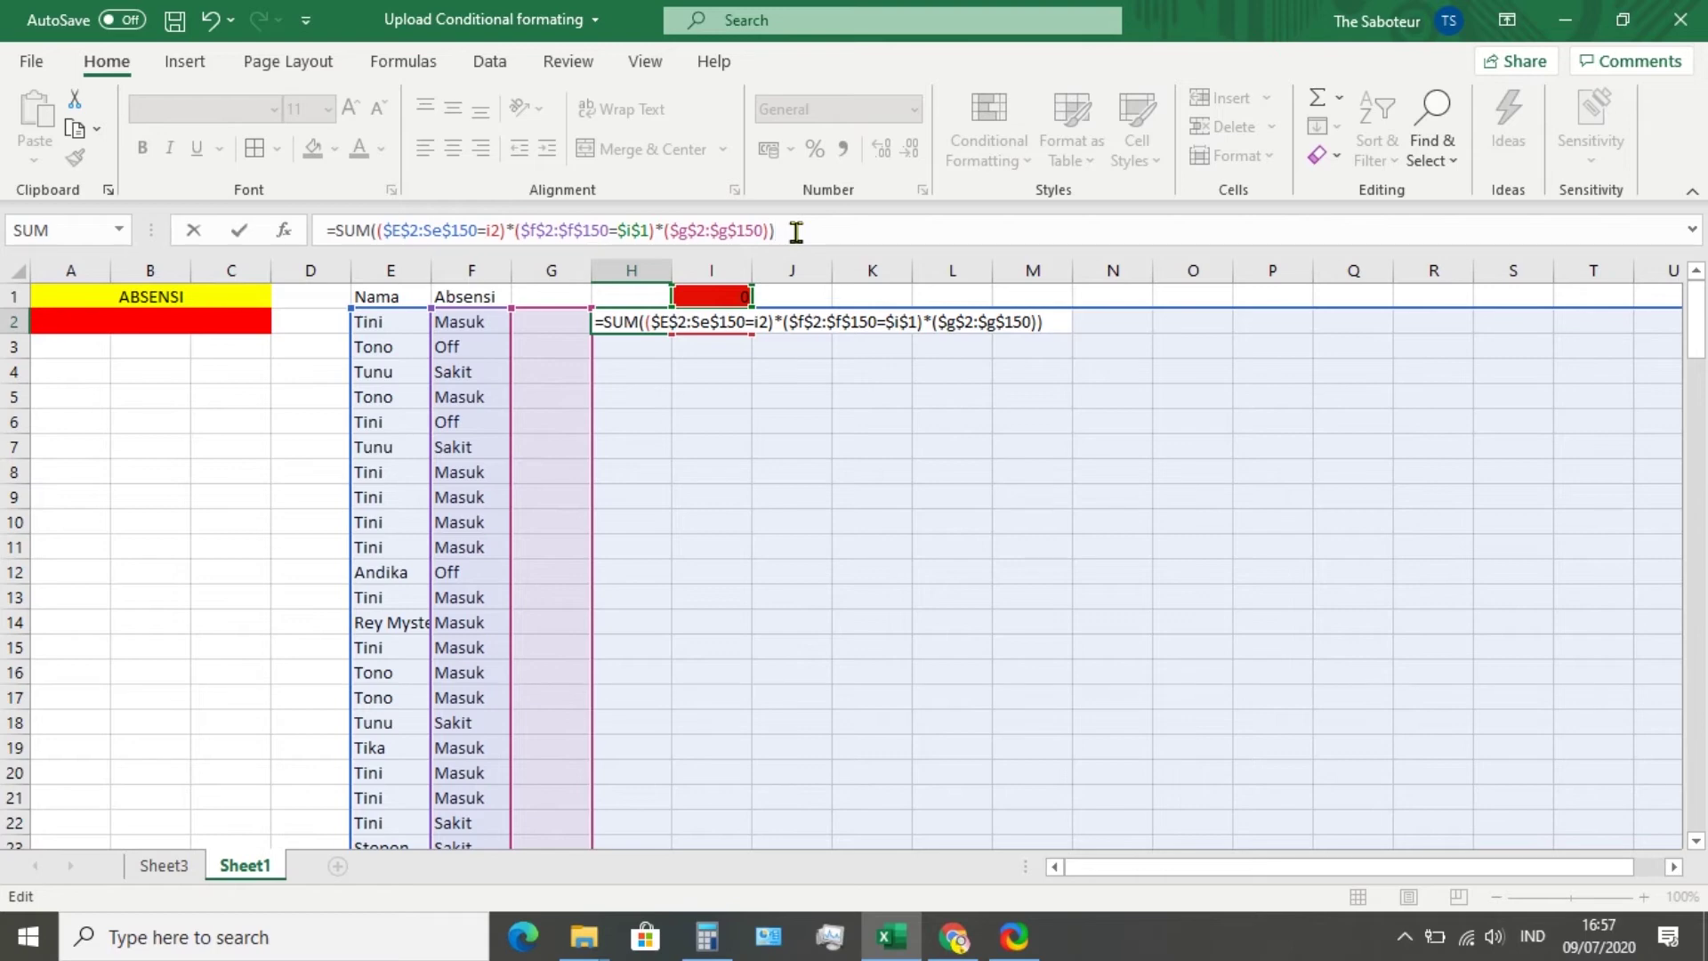
Commit the SUM formula in H2 as an array formula, dismissing the circular reference warning
key(Return)
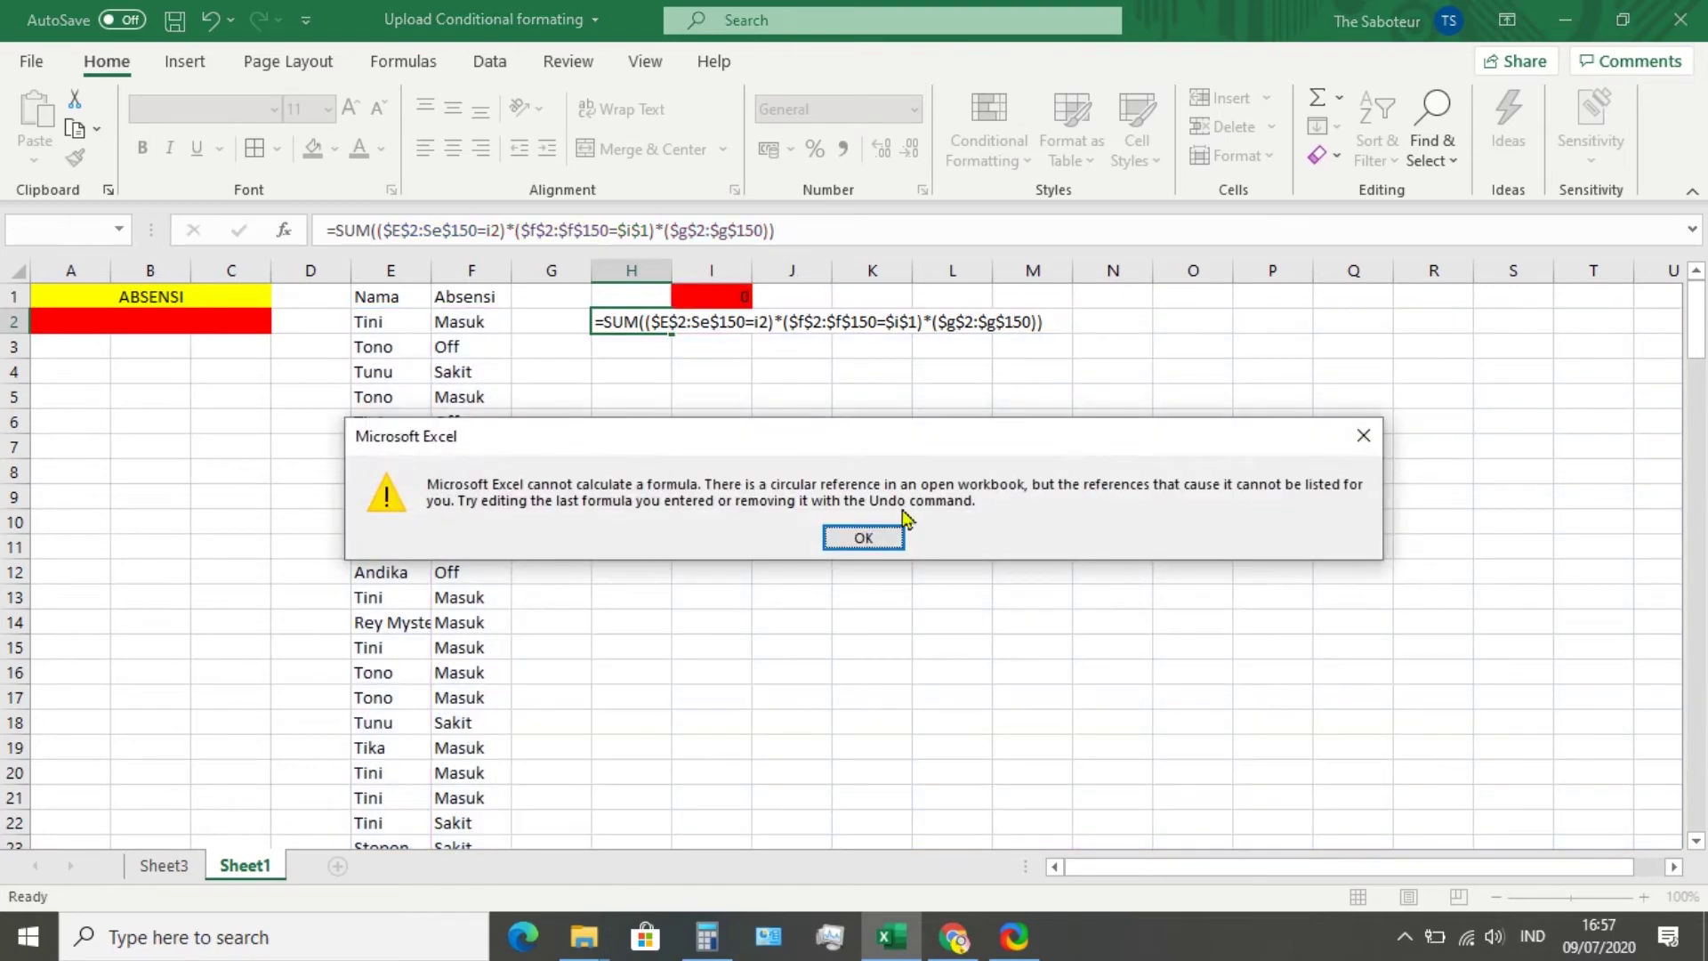
click(862, 538)
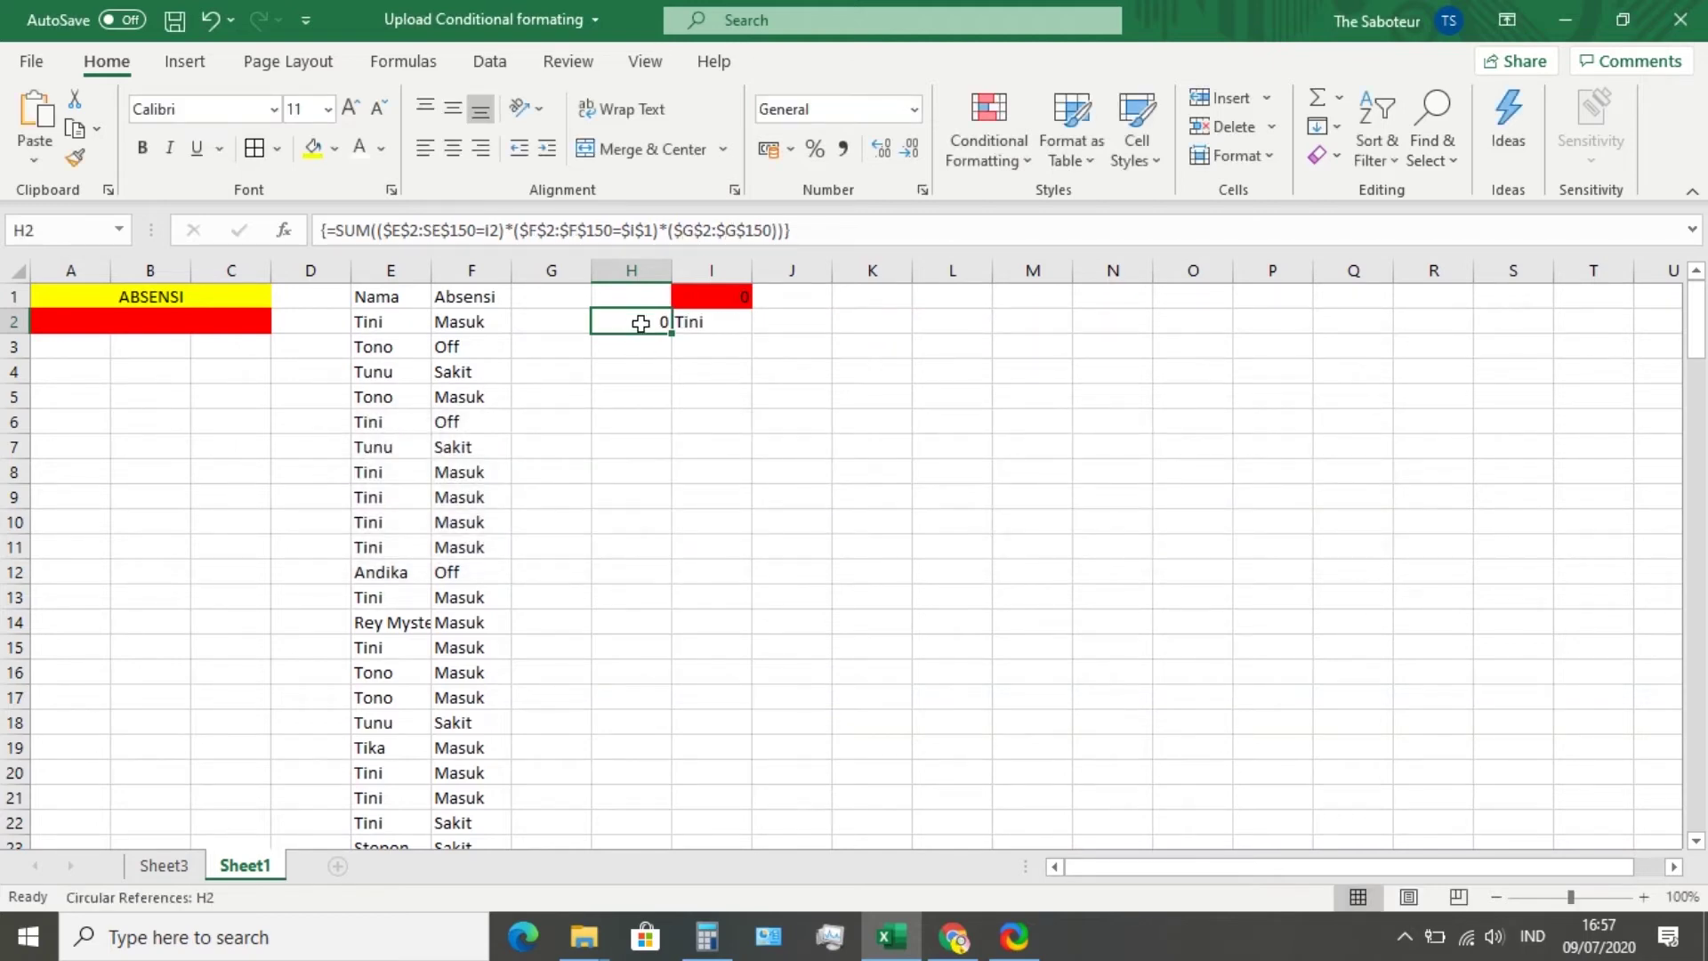
click(837, 233)
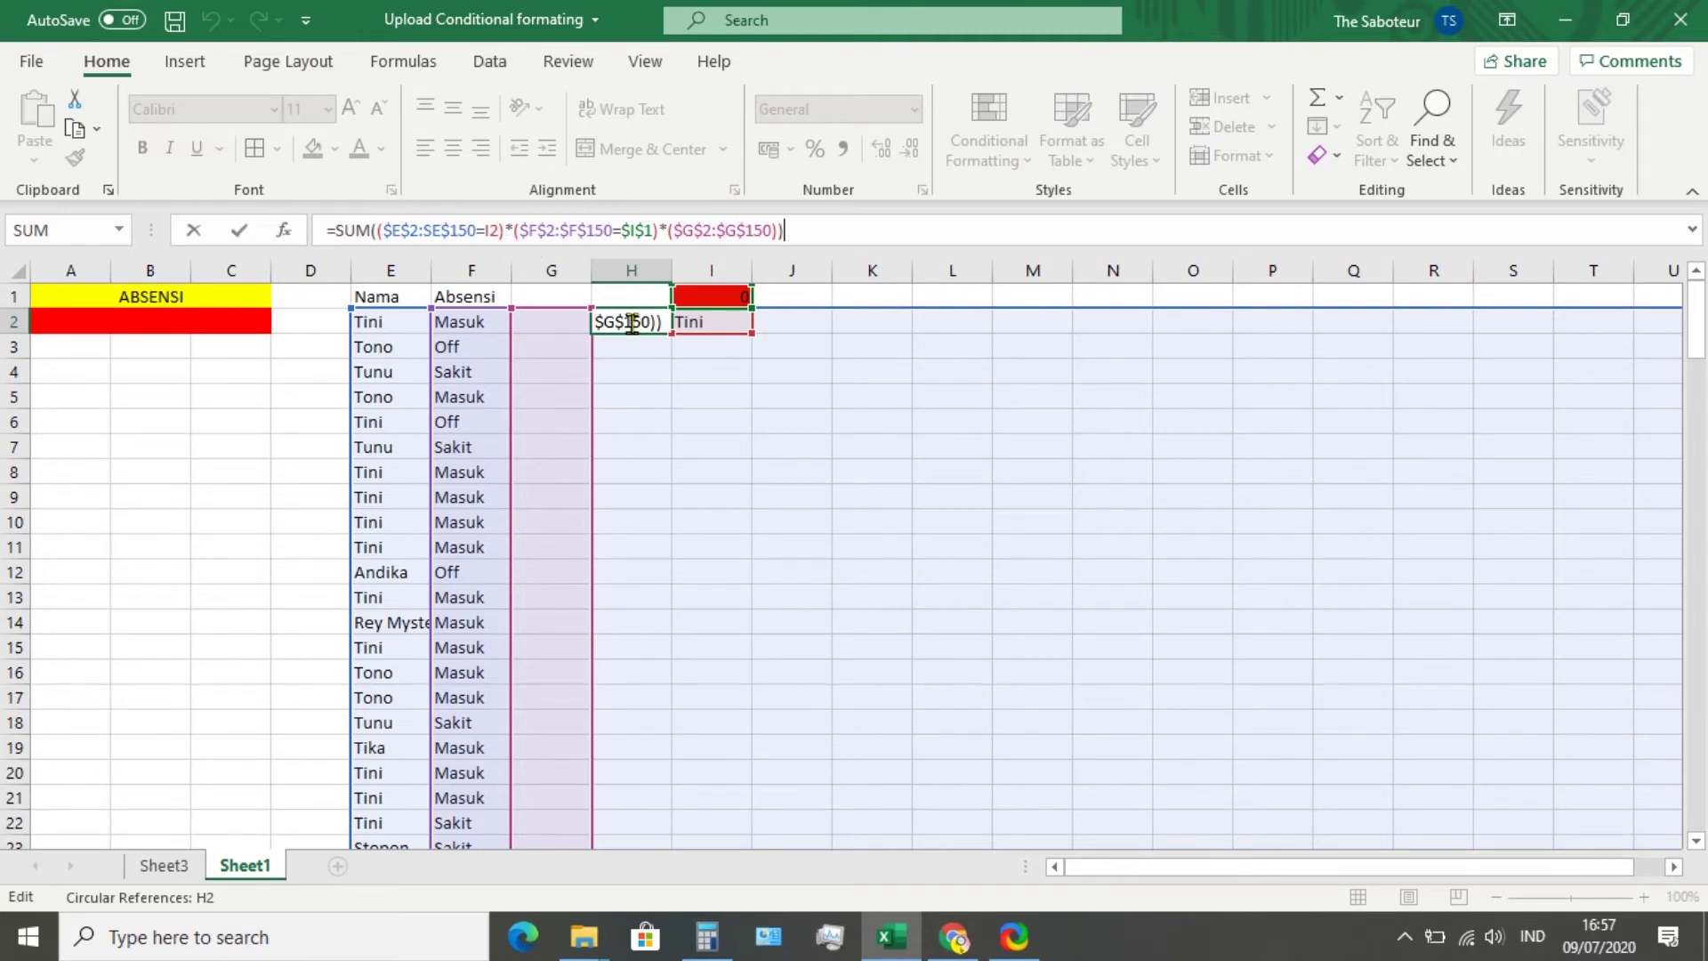
key(ctrl+shift+Return)
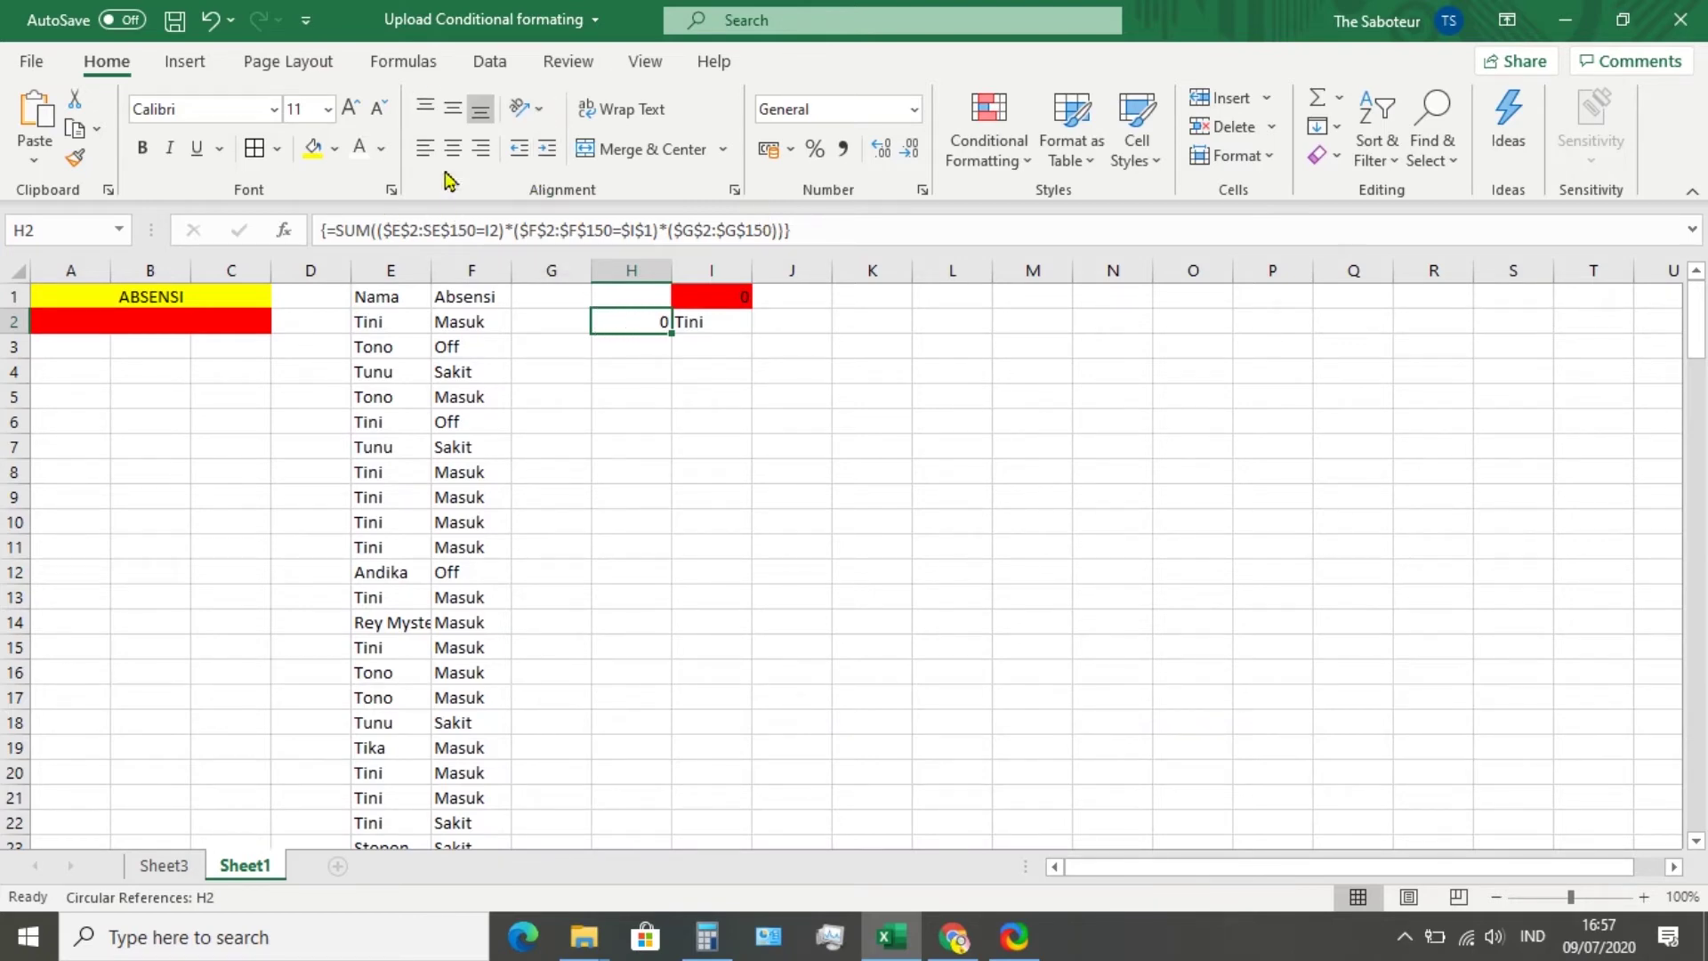
Center the contents of H2 and I2 horizontally and middle-align I2 vertically
click(453, 149)
click(704, 326)
click(453, 148)
click(453, 109)
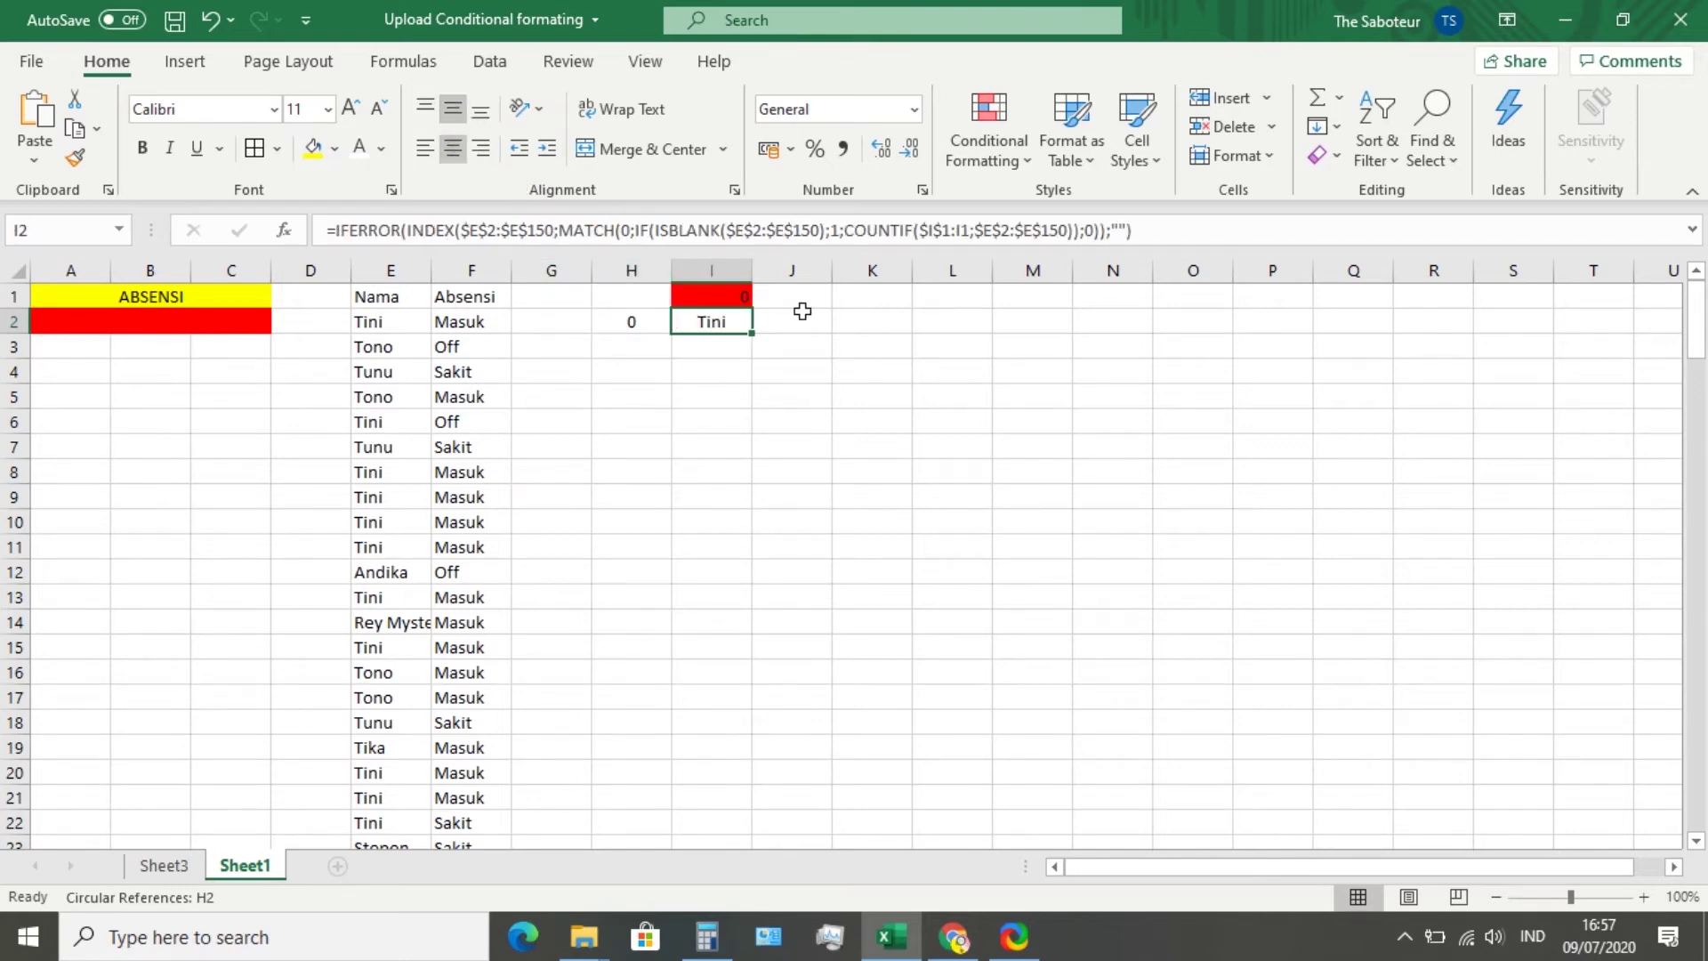
click(1406, 939)
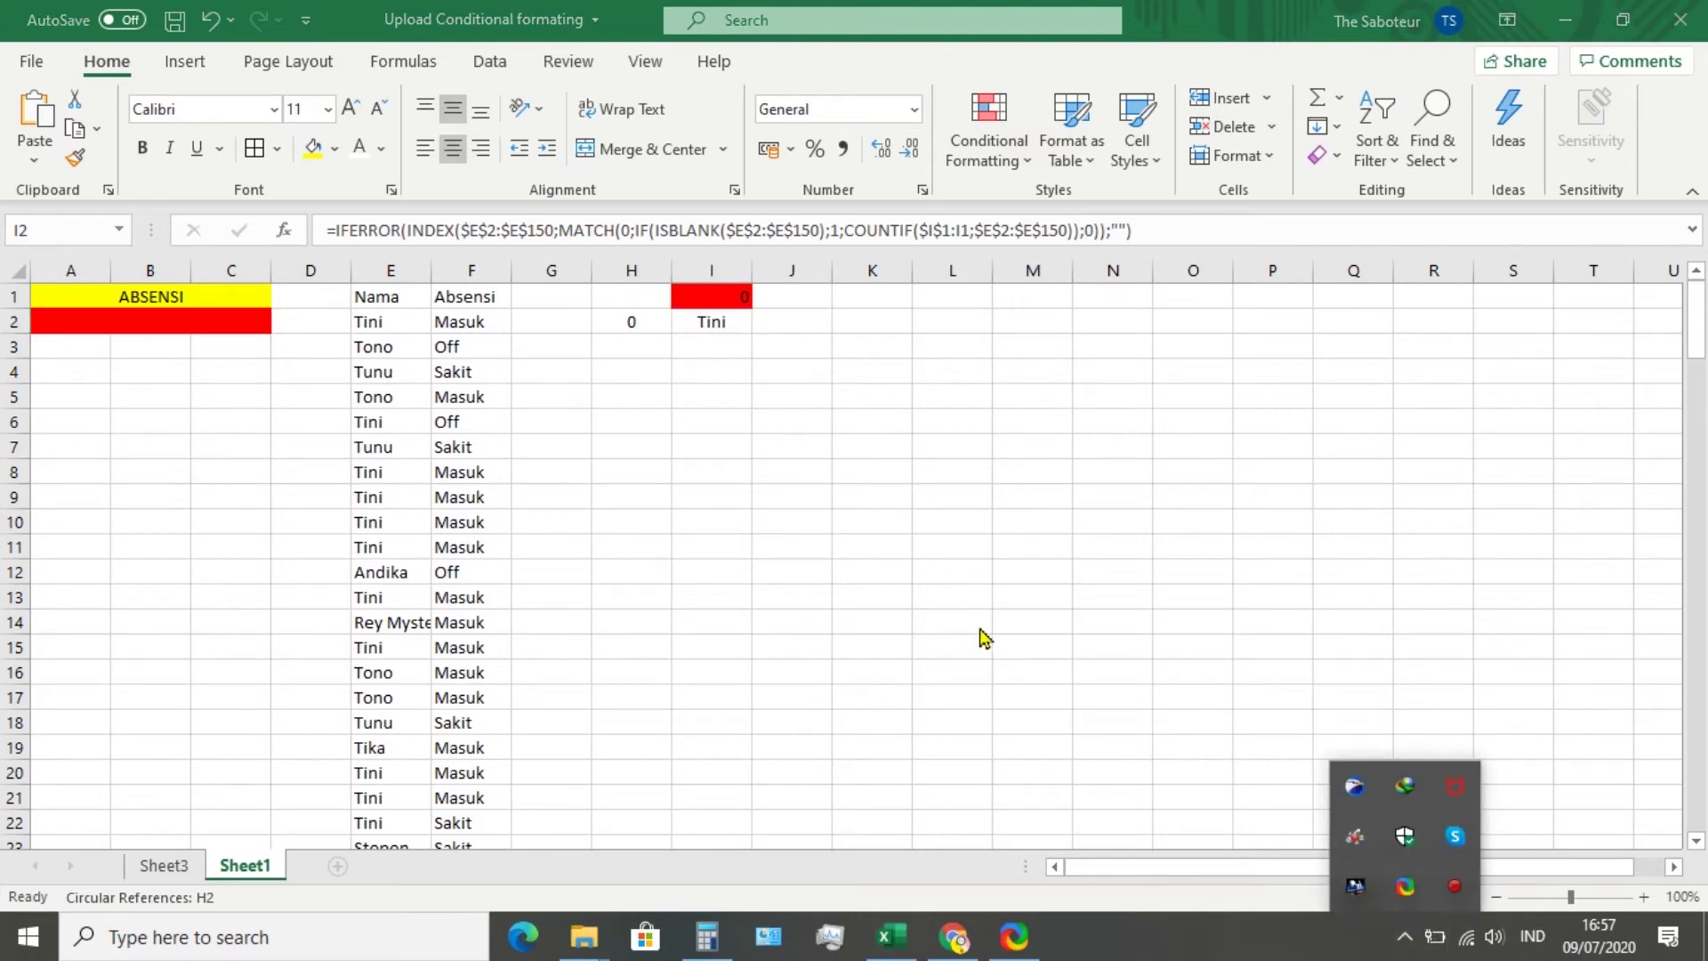
click(778, 388)
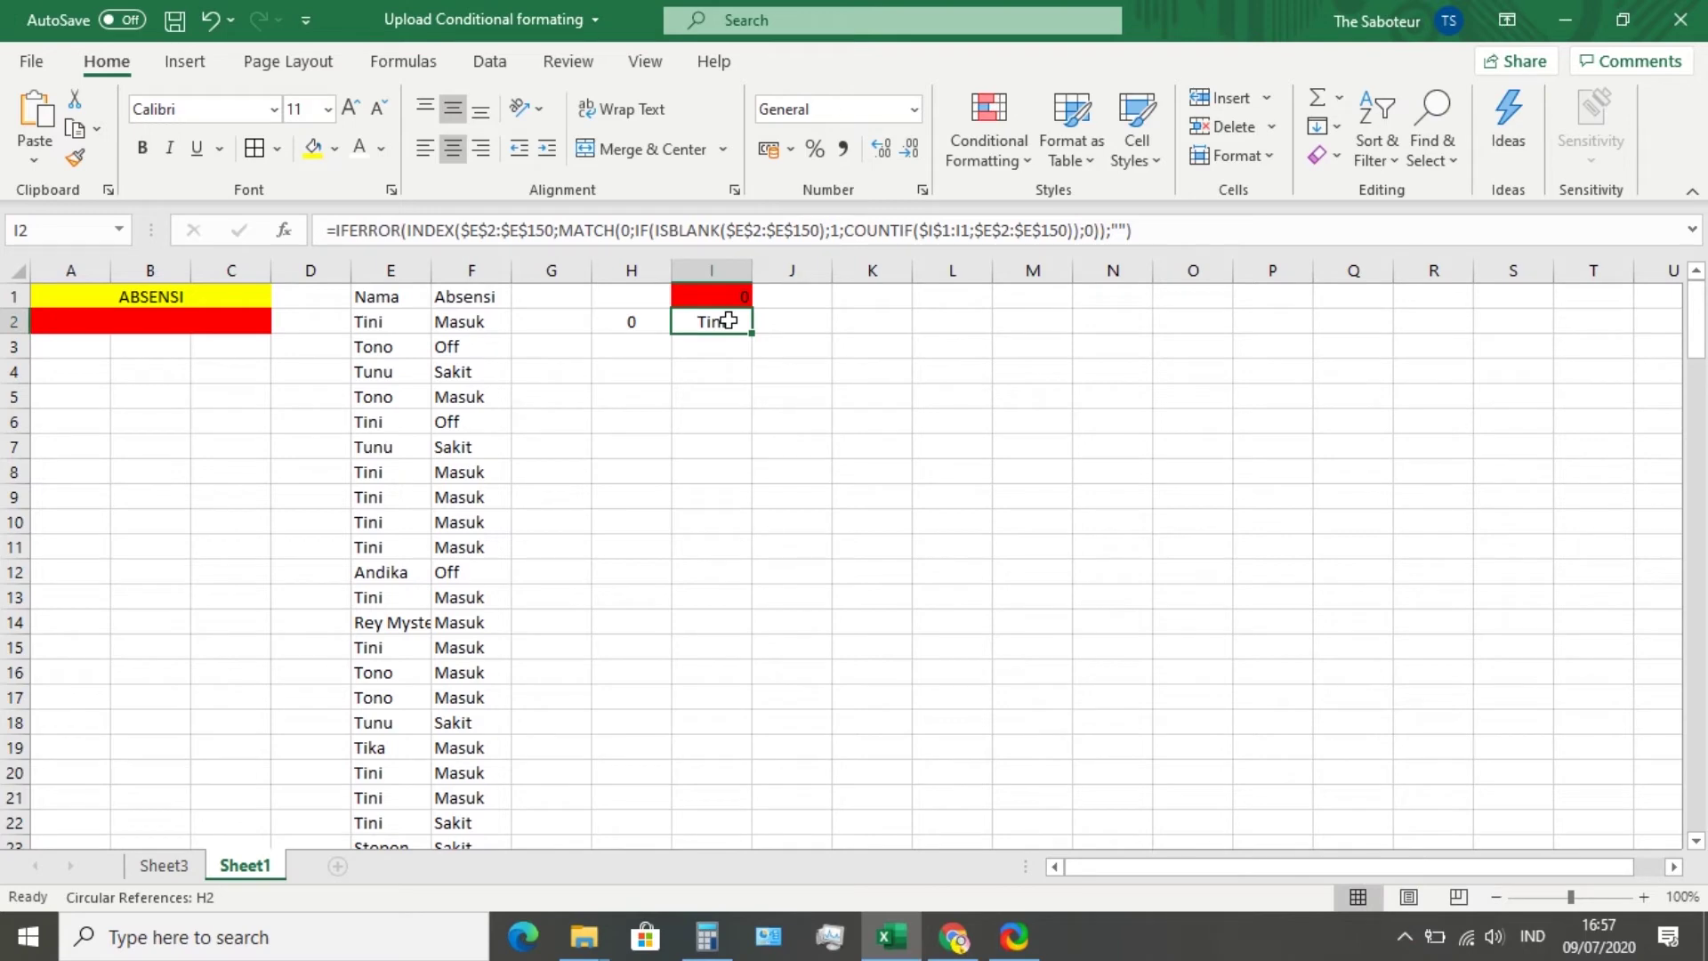
click(574, 428)
Fill G2:G150 with the value 1 and center the entries horizontally and vertically
click(544, 318)
drag(551, 327, 534, 822)
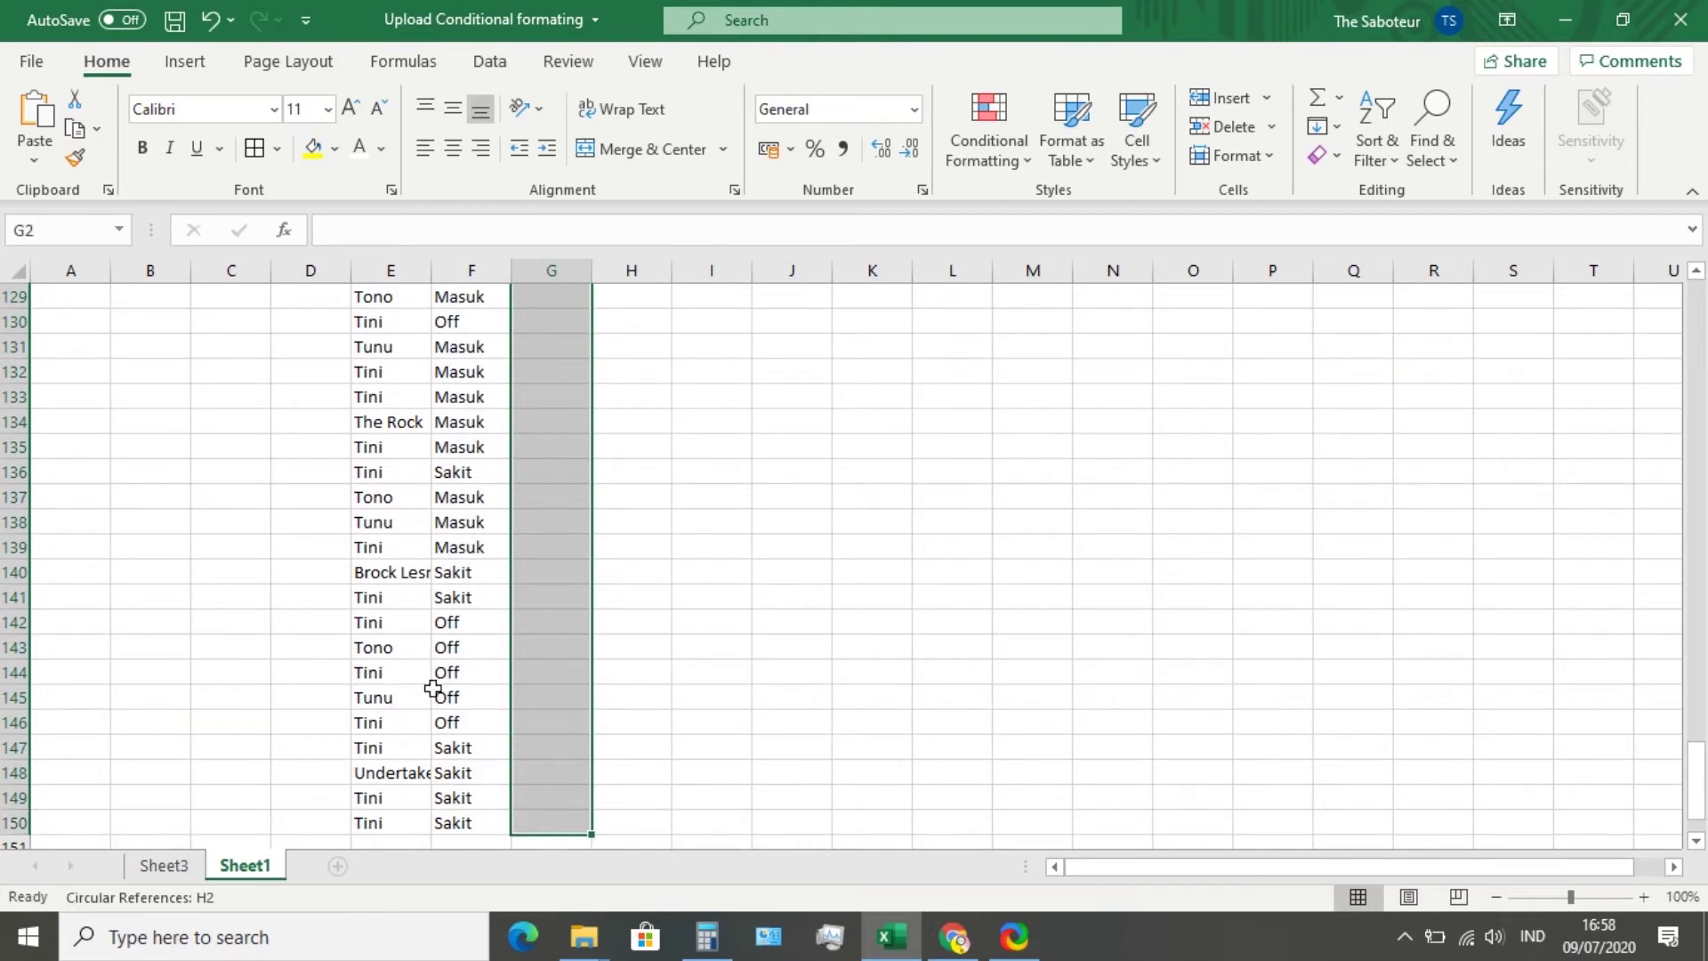
text(1)
key(shift+Return)
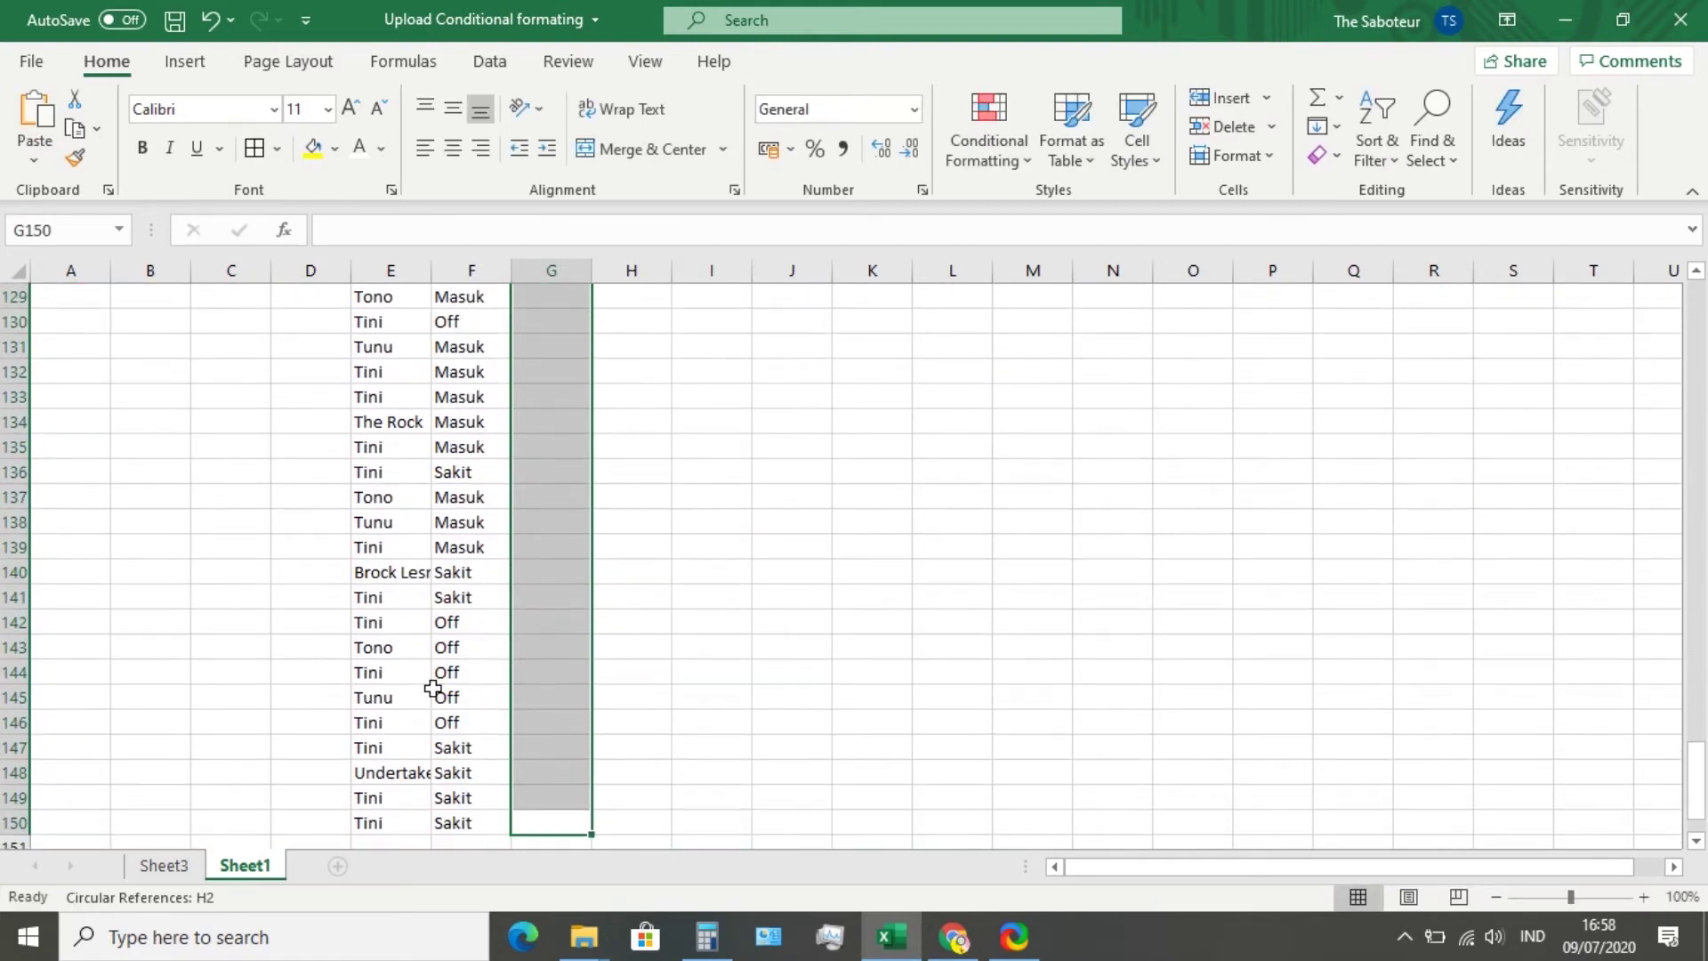
scroll(533, 531, up, 20)
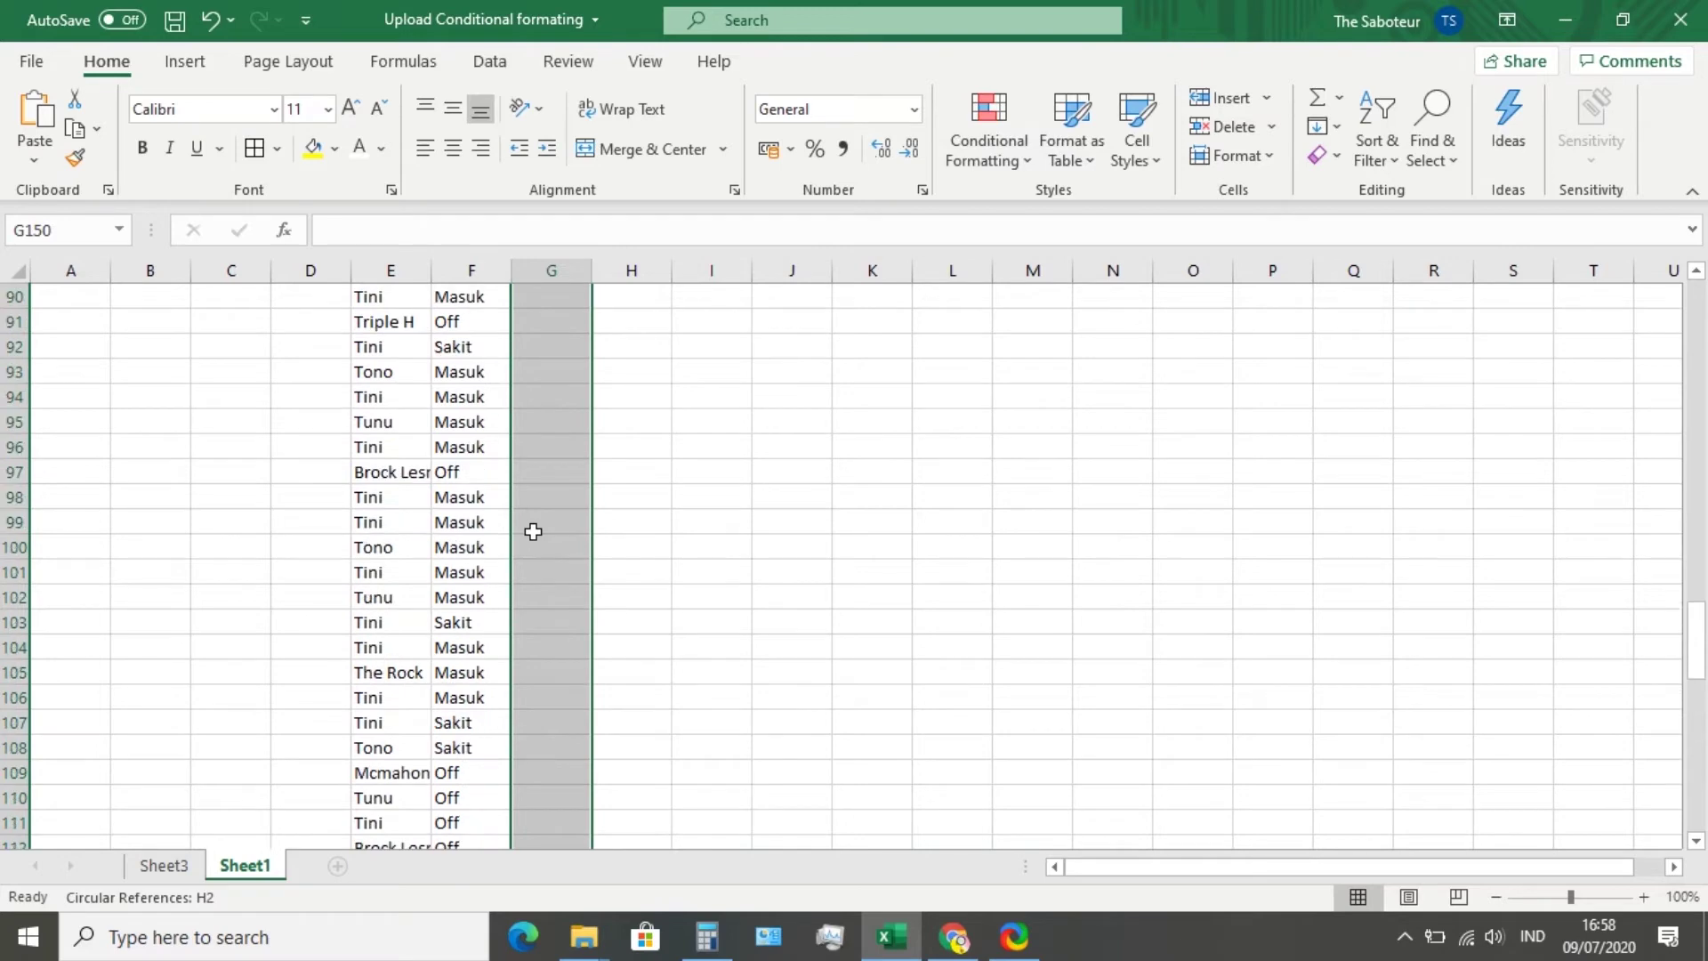
scroll(532, 531, up, 14)
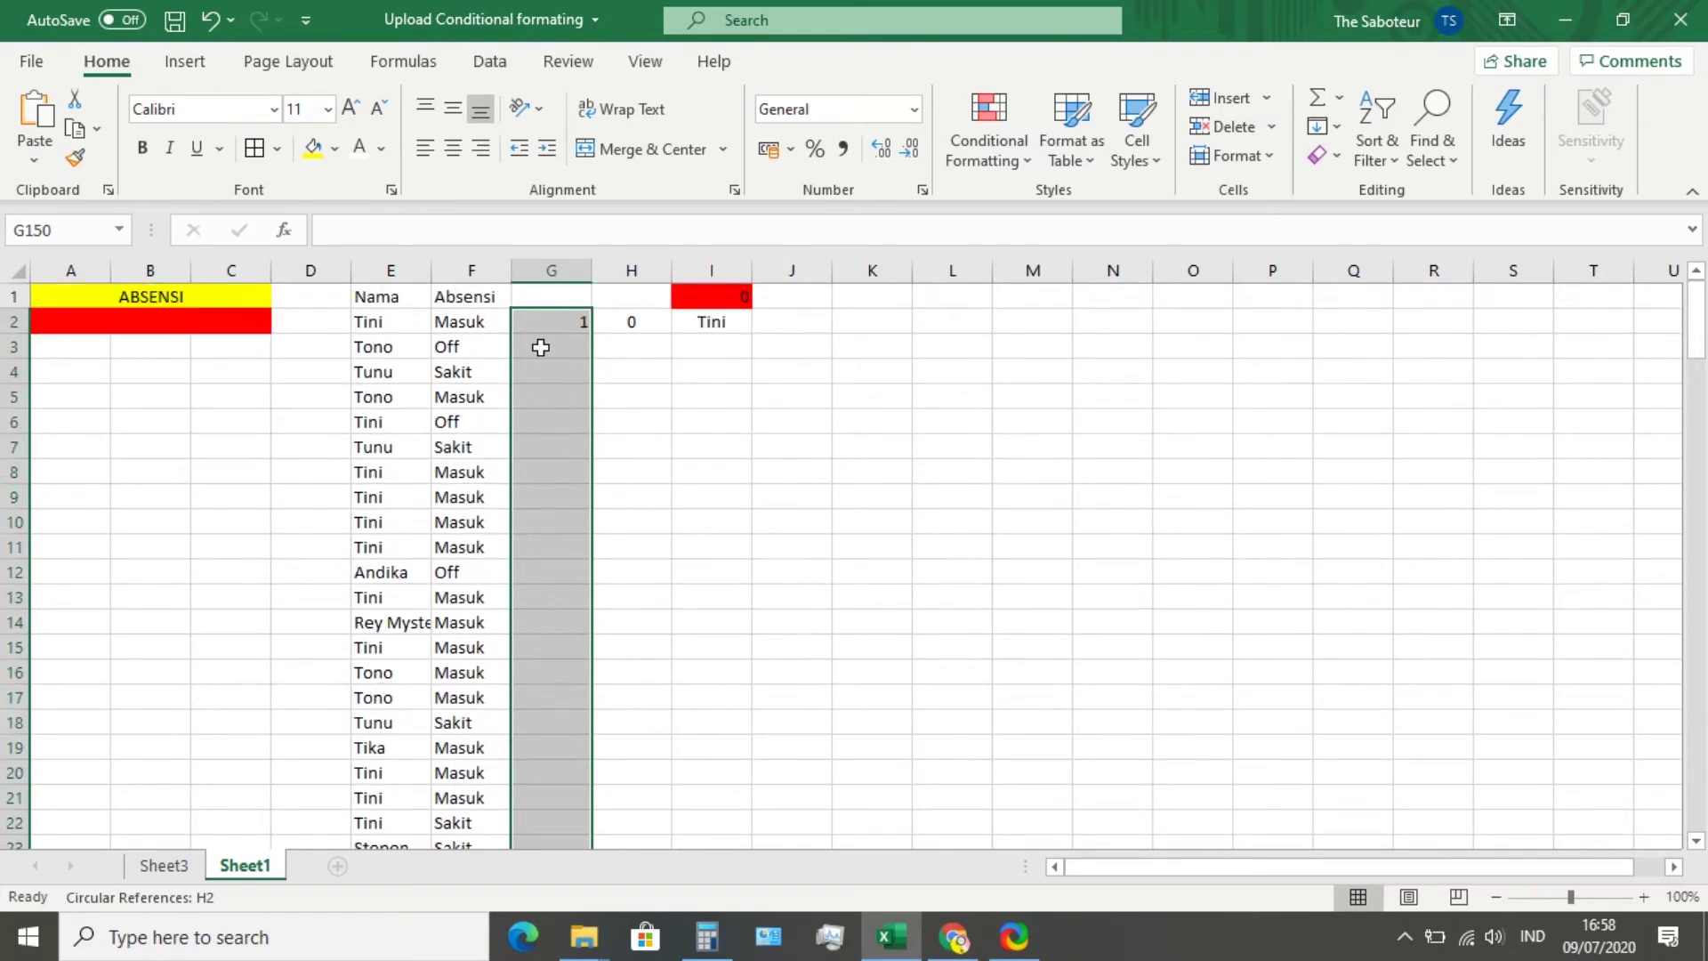
text(1)
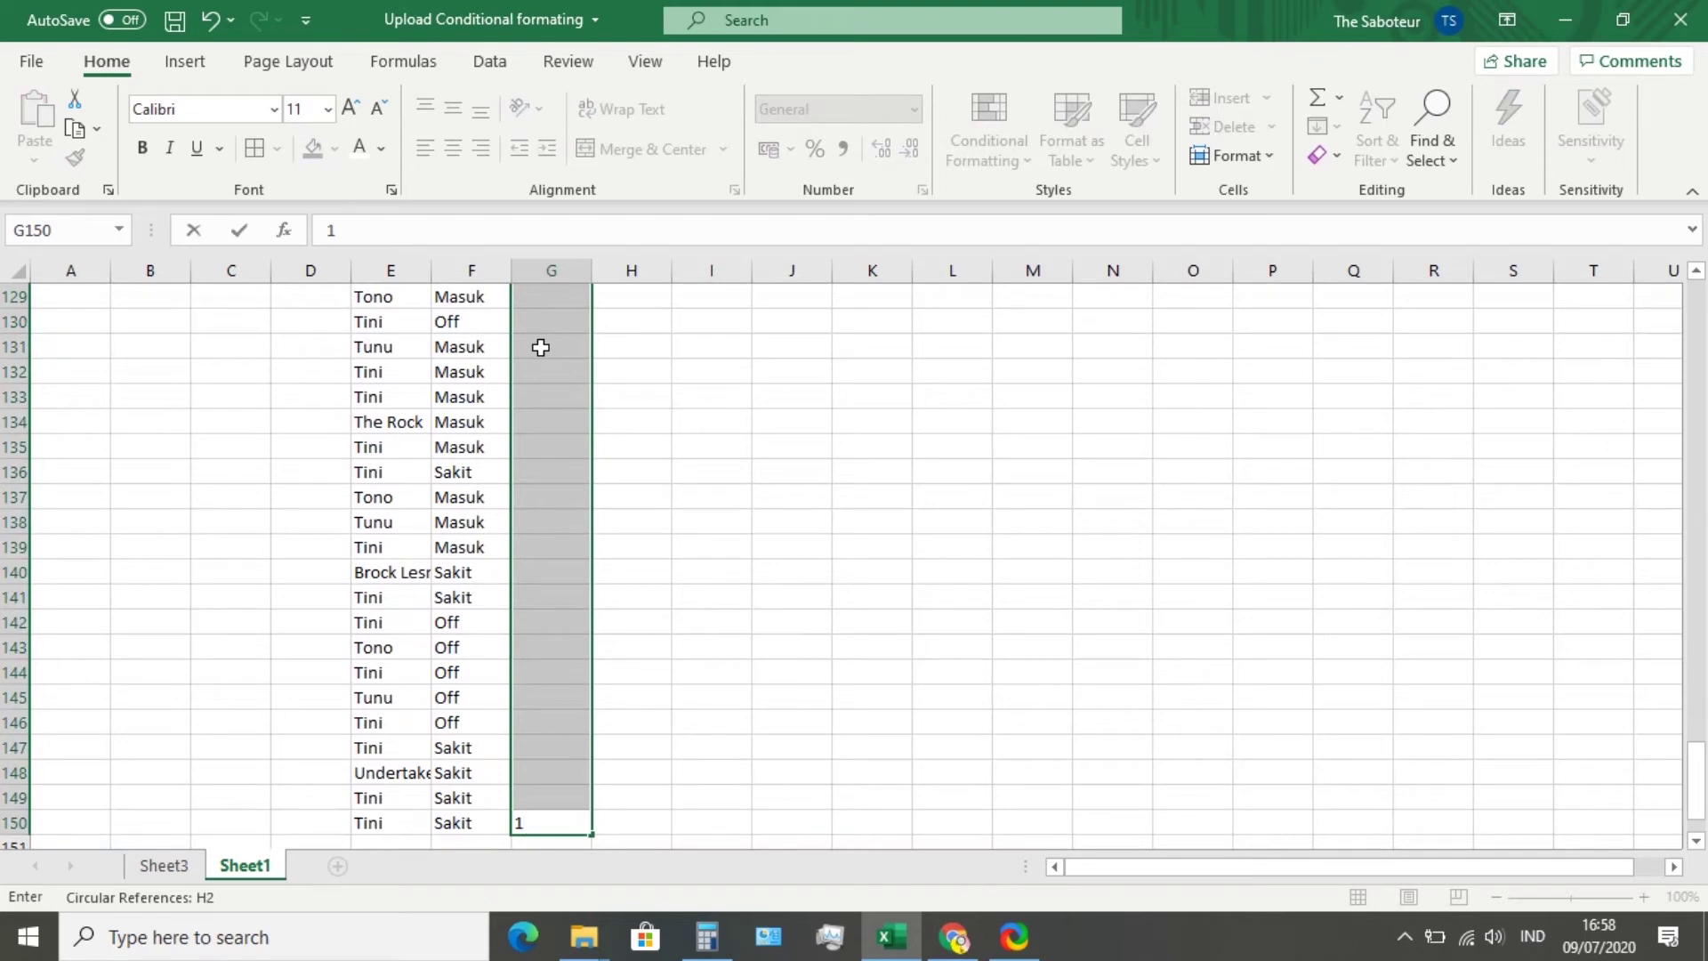
key(ctrl+Return)
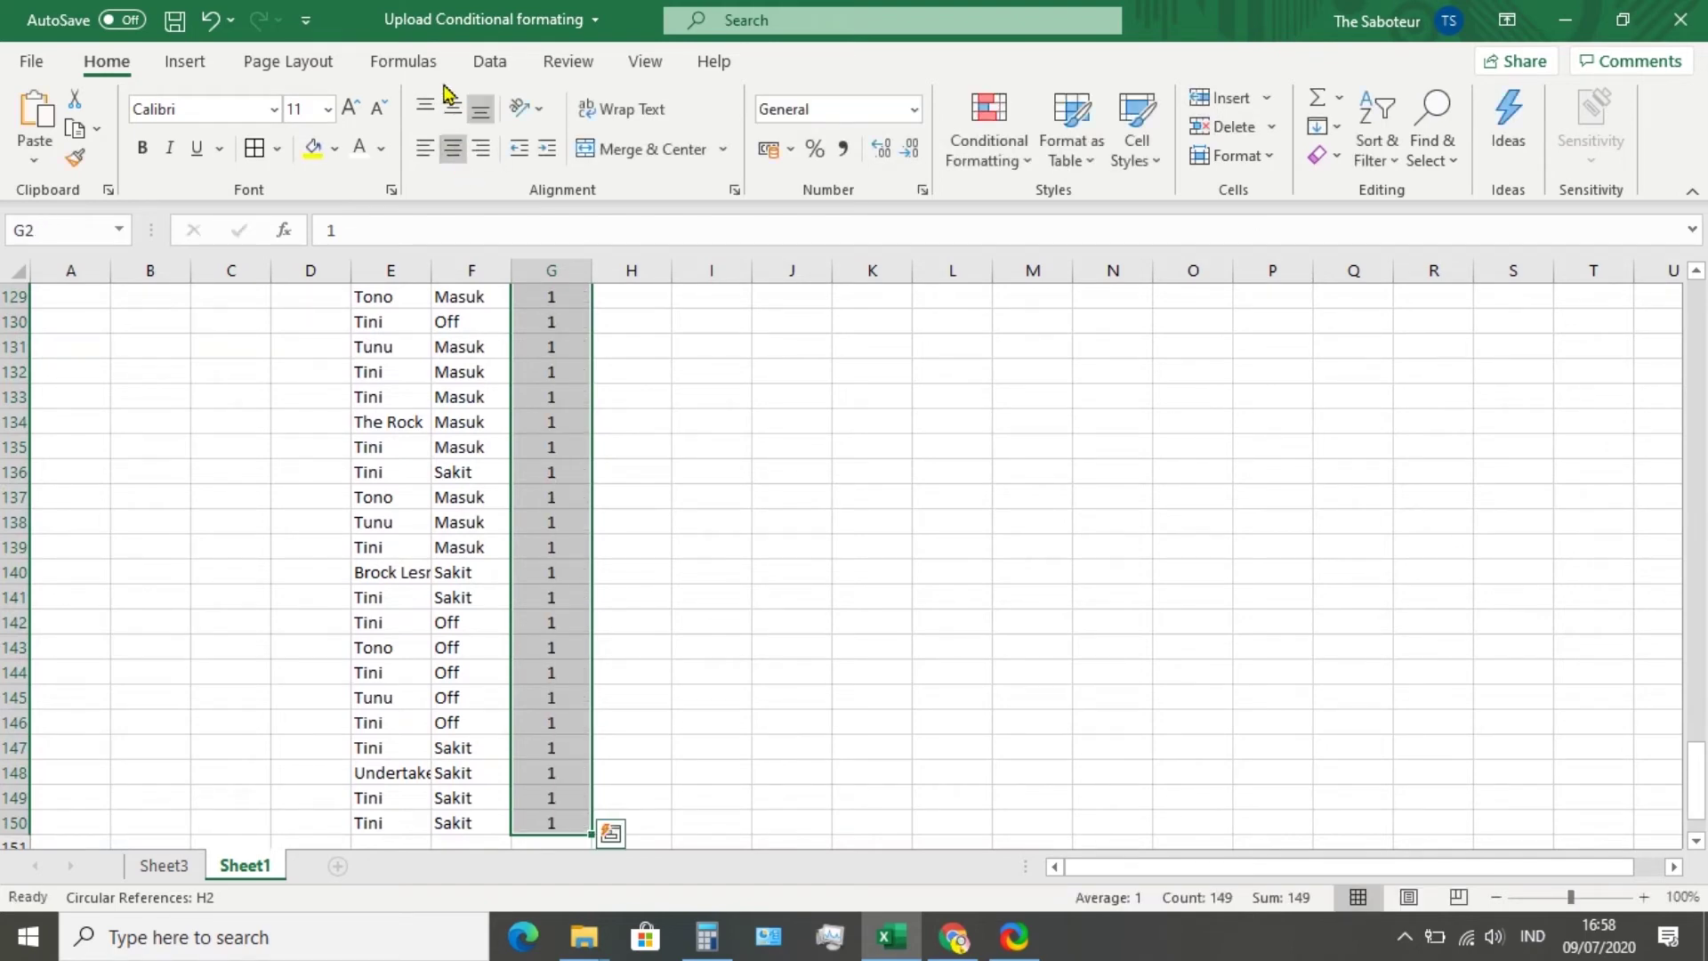
key(Return)
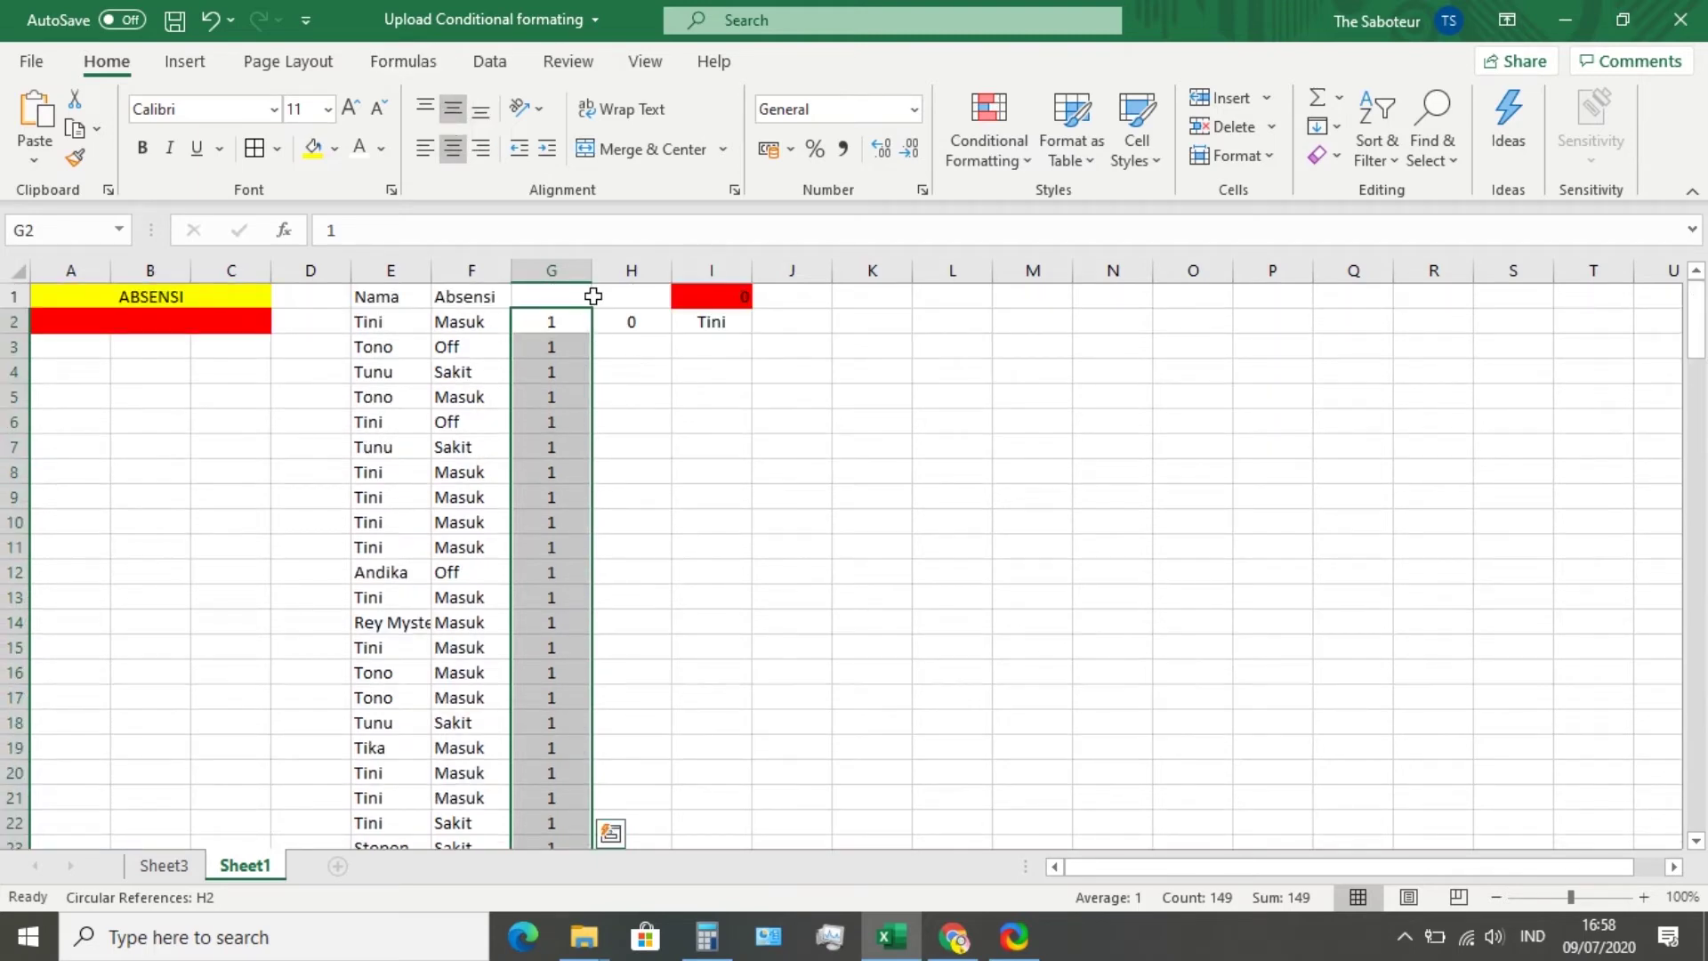
Copy the count and unique-name formulas from H2:I2 down to row 150
click(629, 346)
click(640, 318)
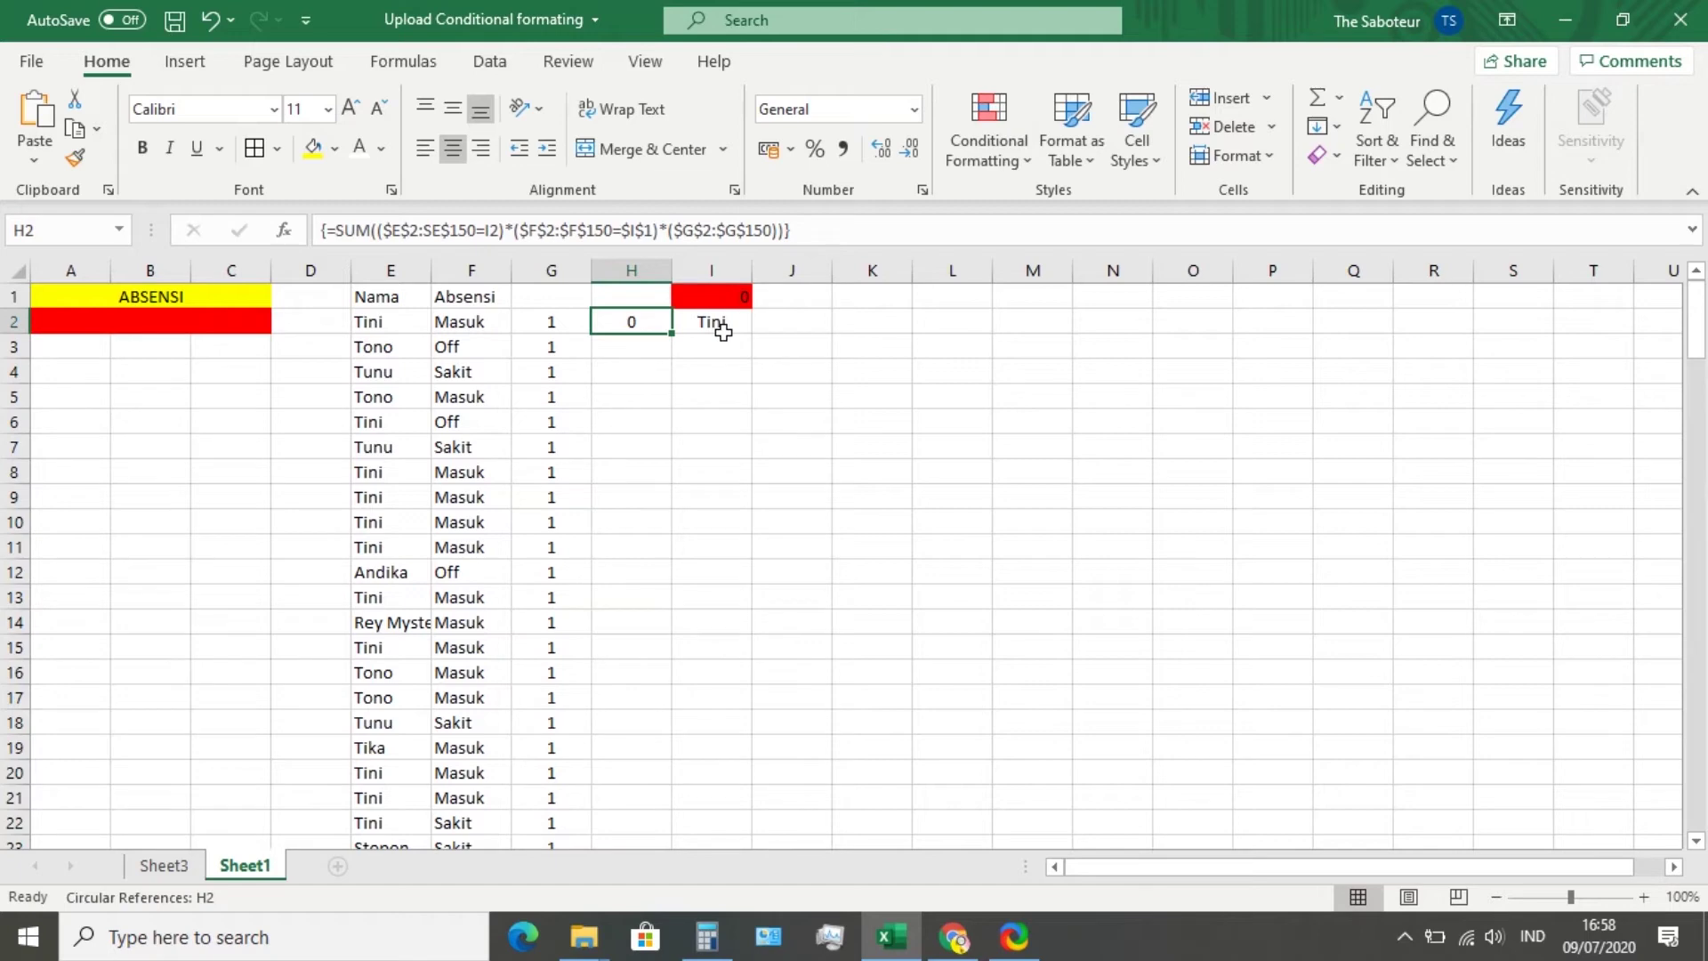
click(781, 322)
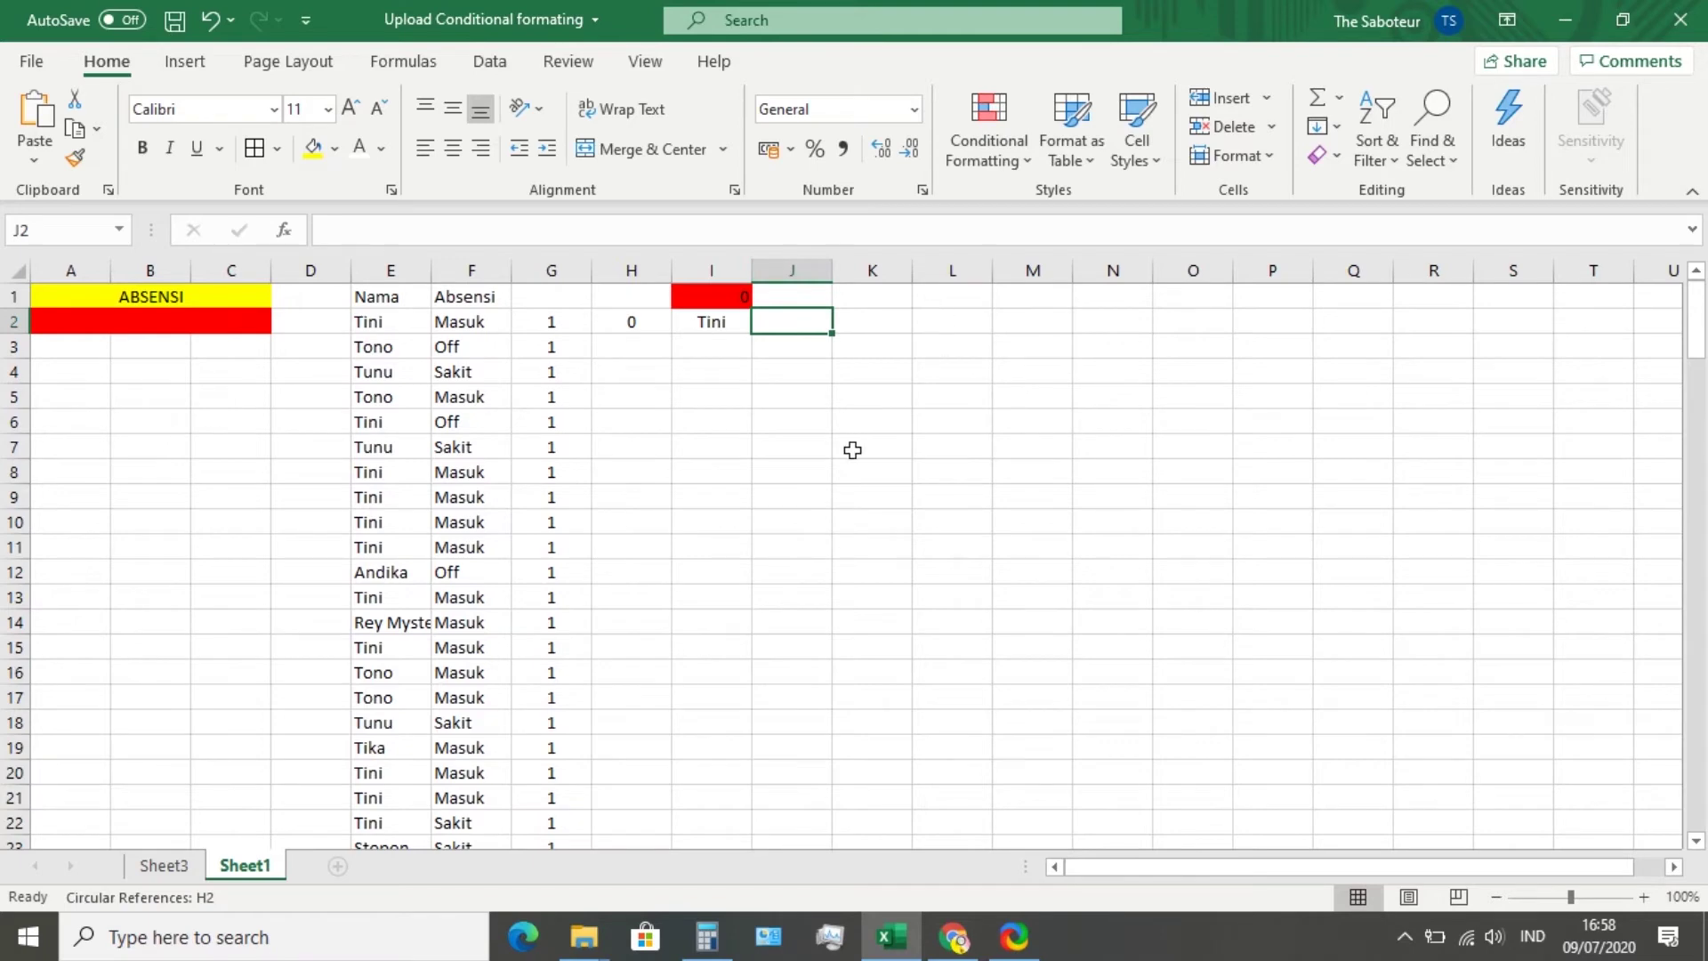
click(852, 450)
click(627, 321)
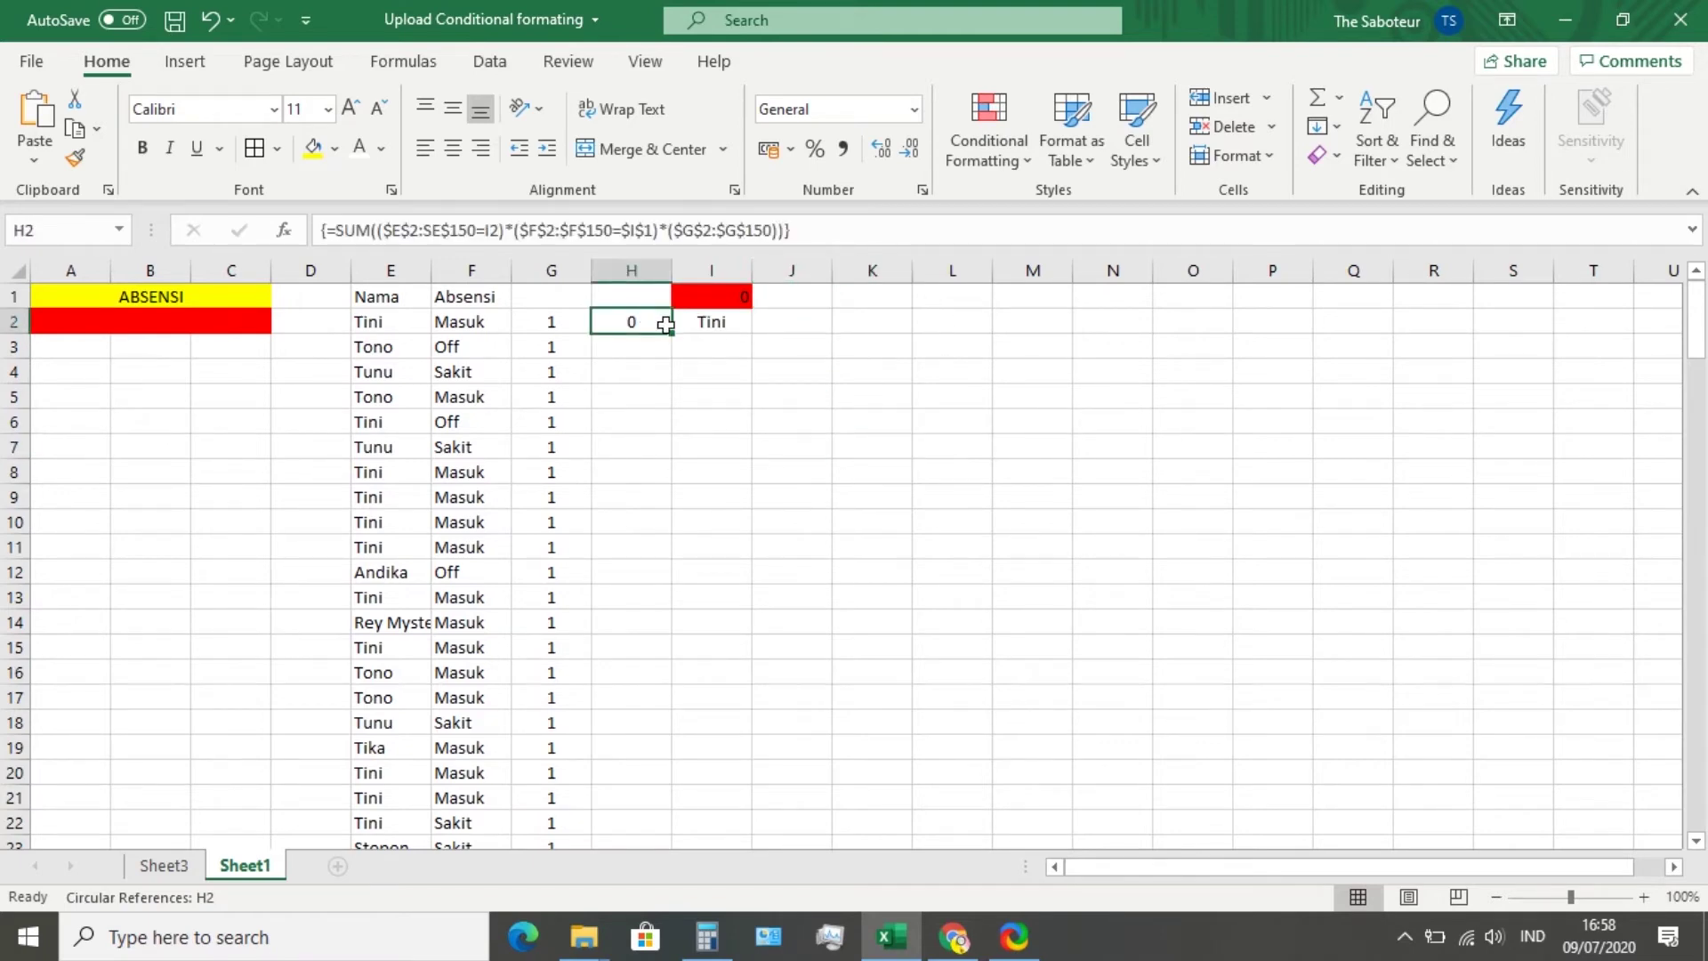
drag(665, 324, 681, 730)
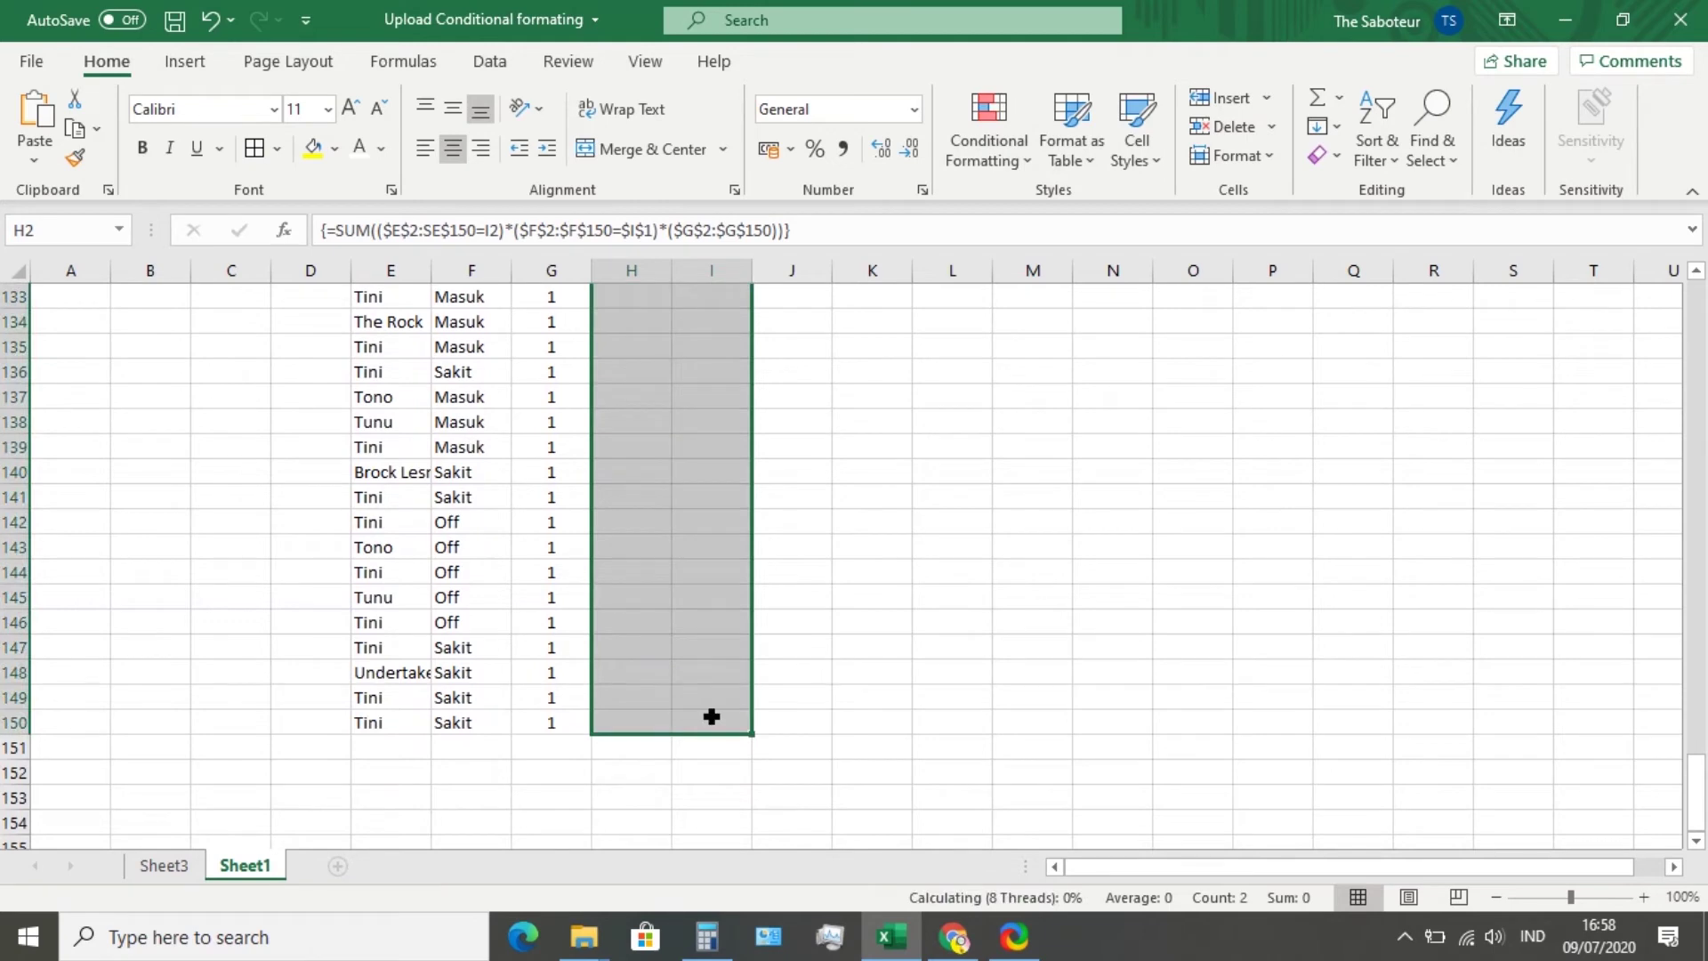
Examine the copied formula results in columns H and I through row 150 while the sheet recalculates
scroll(623, 507, up, 8)
scroll(624, 516, down, 6)
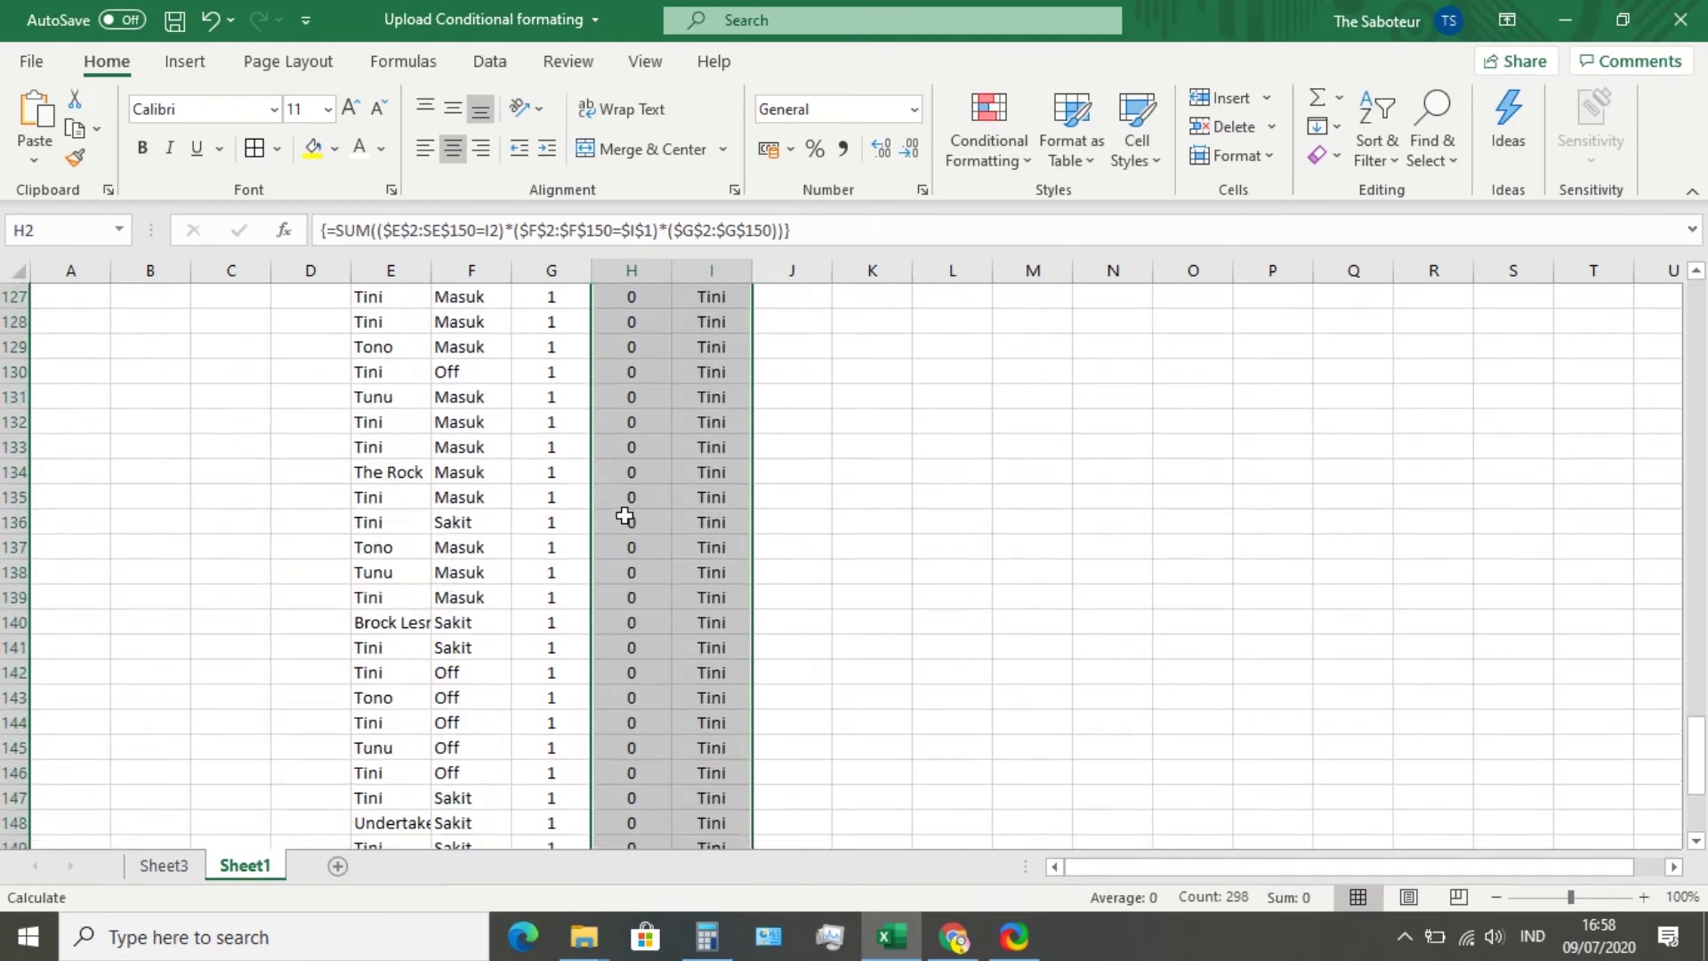
scroll(630, 537, up, 4)
scroll(630, 536, up, 20)
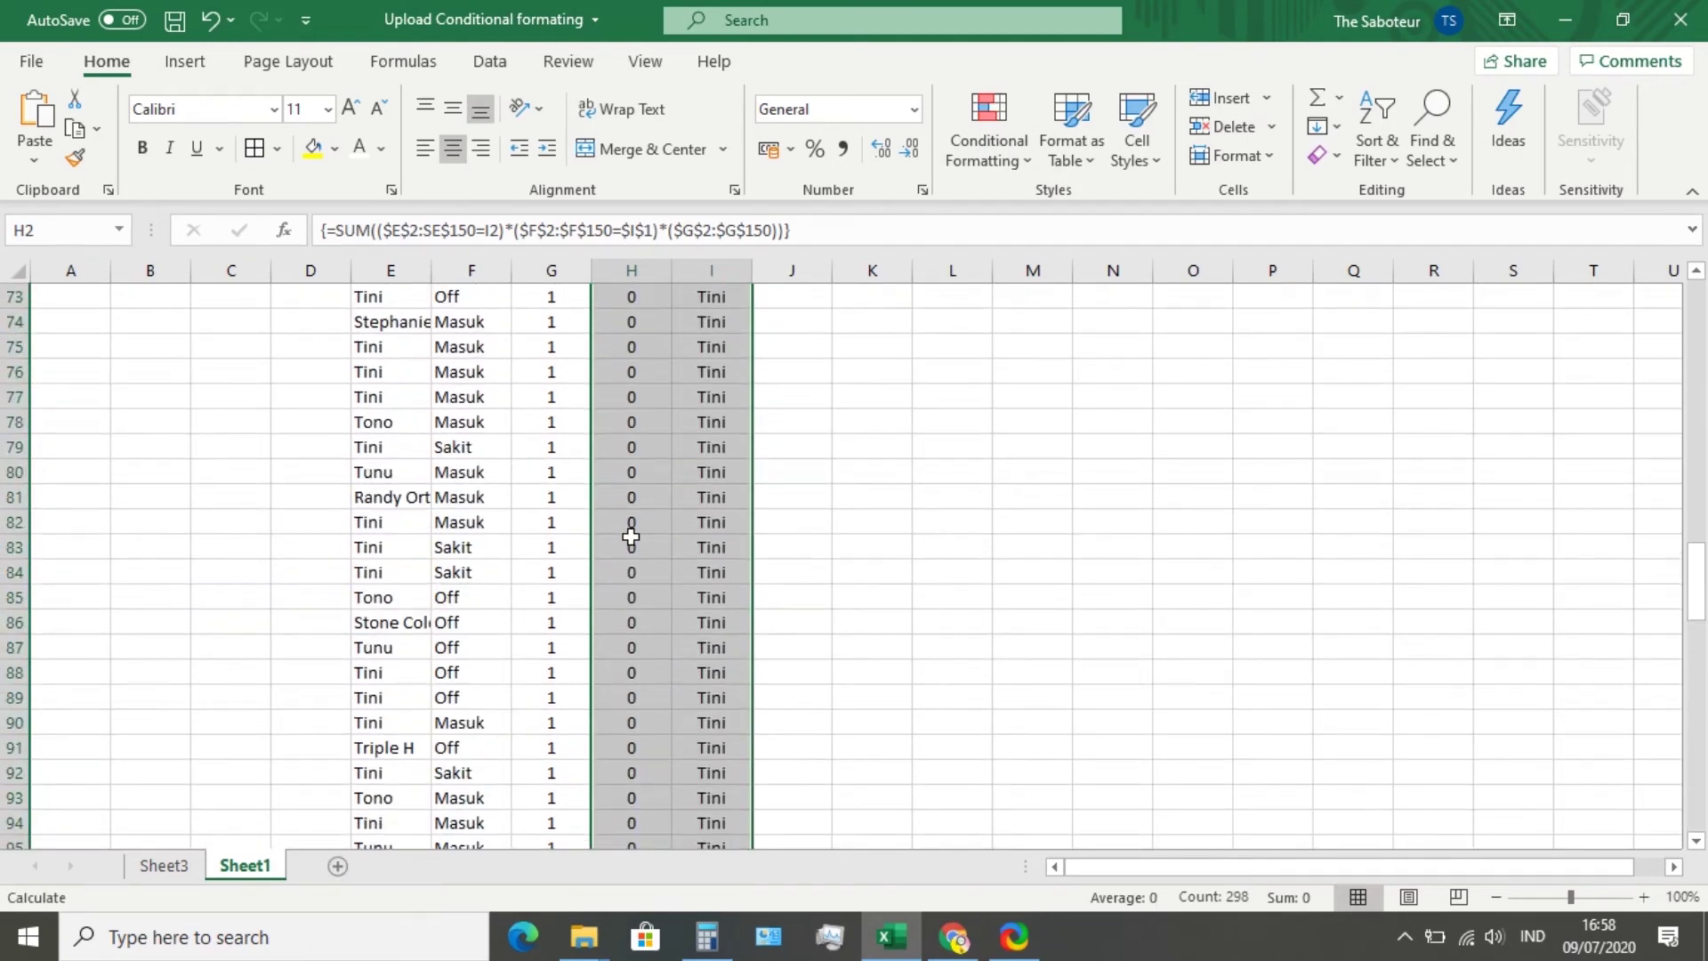
scroll(630, 537, down, 18)
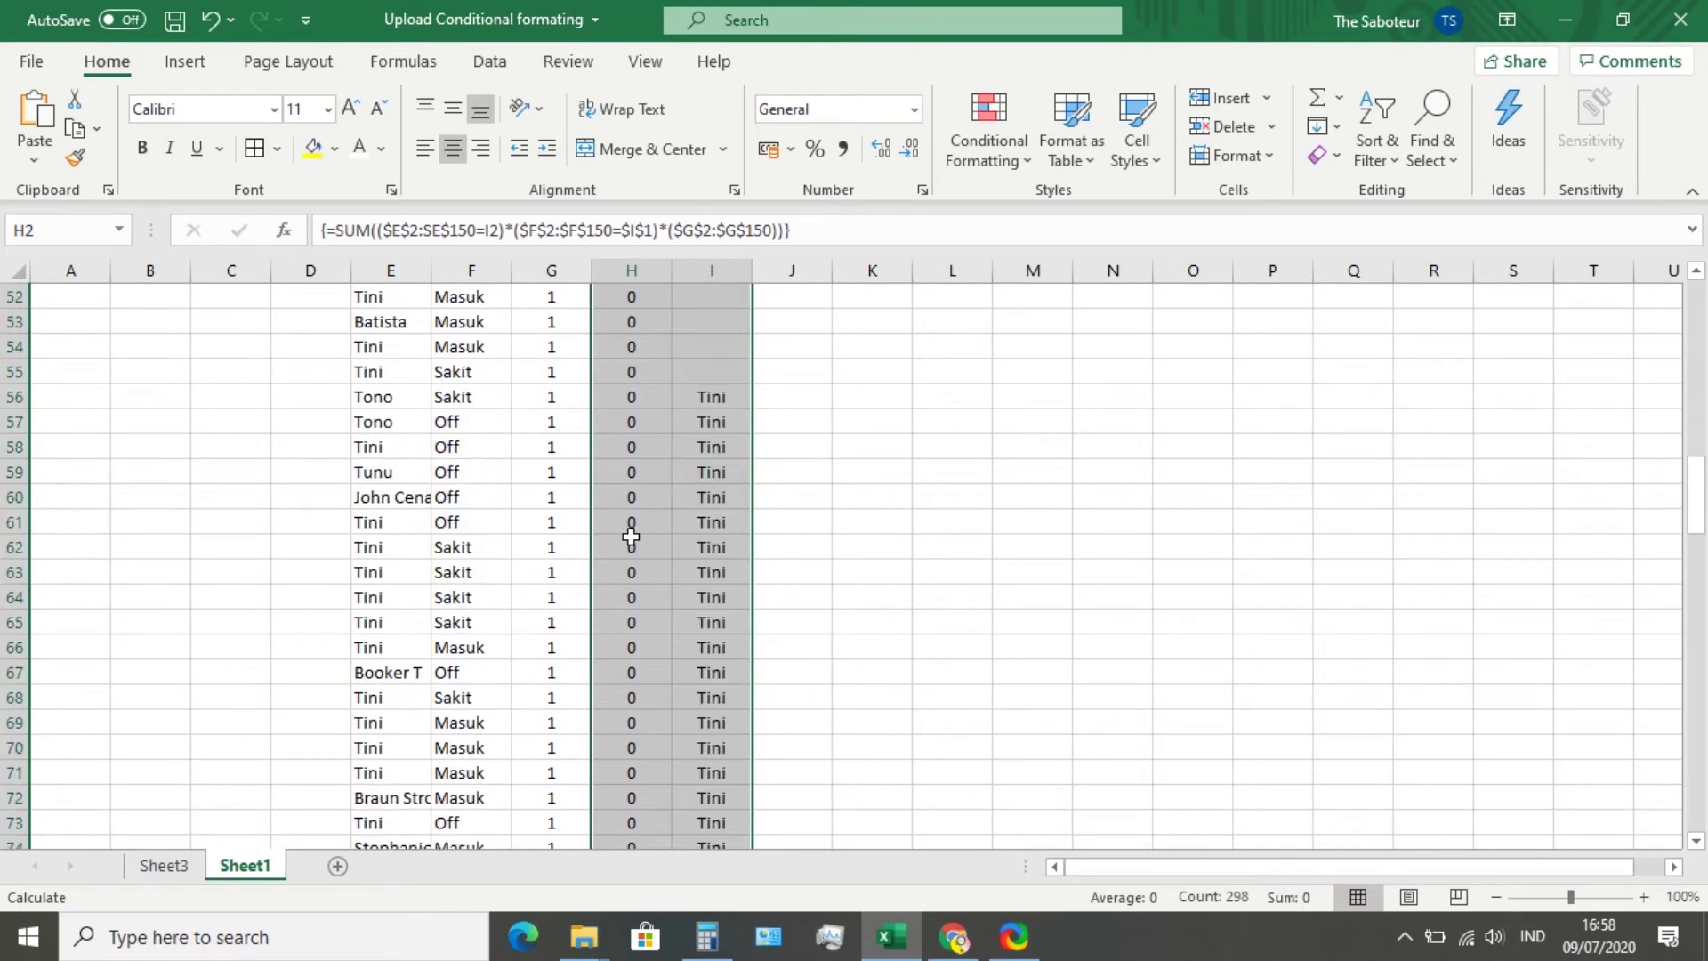
scroll(690, 579, down, 4)
scroll(756, 514, down, 16)
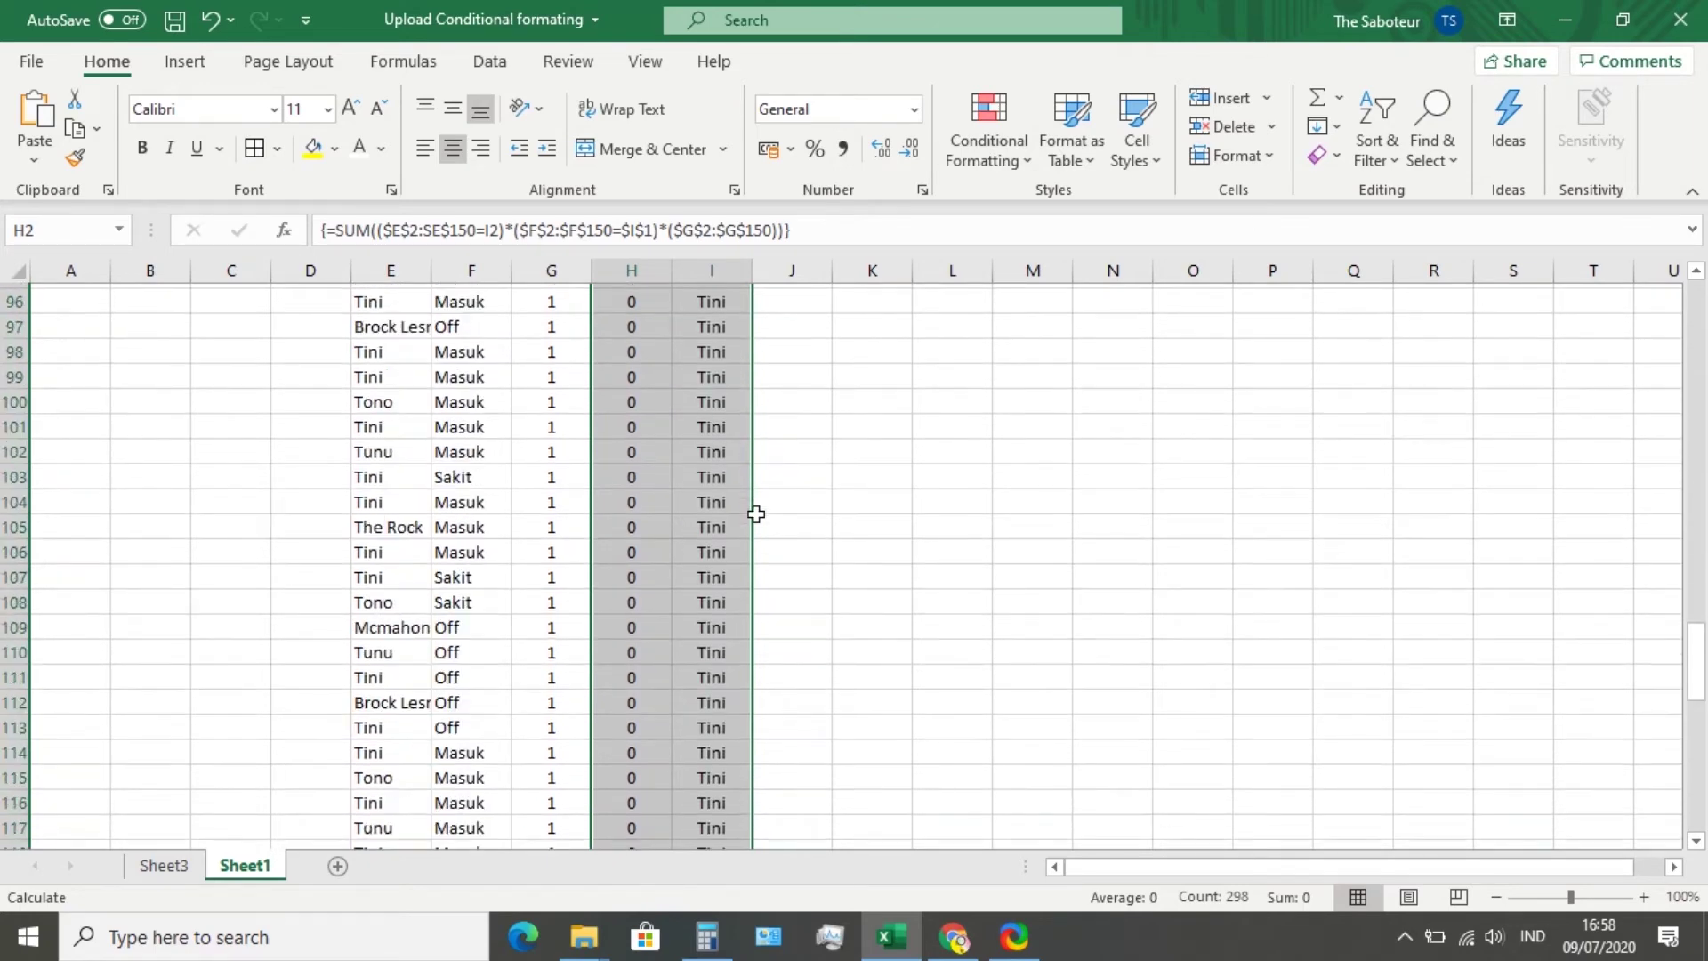
click(866, 501)
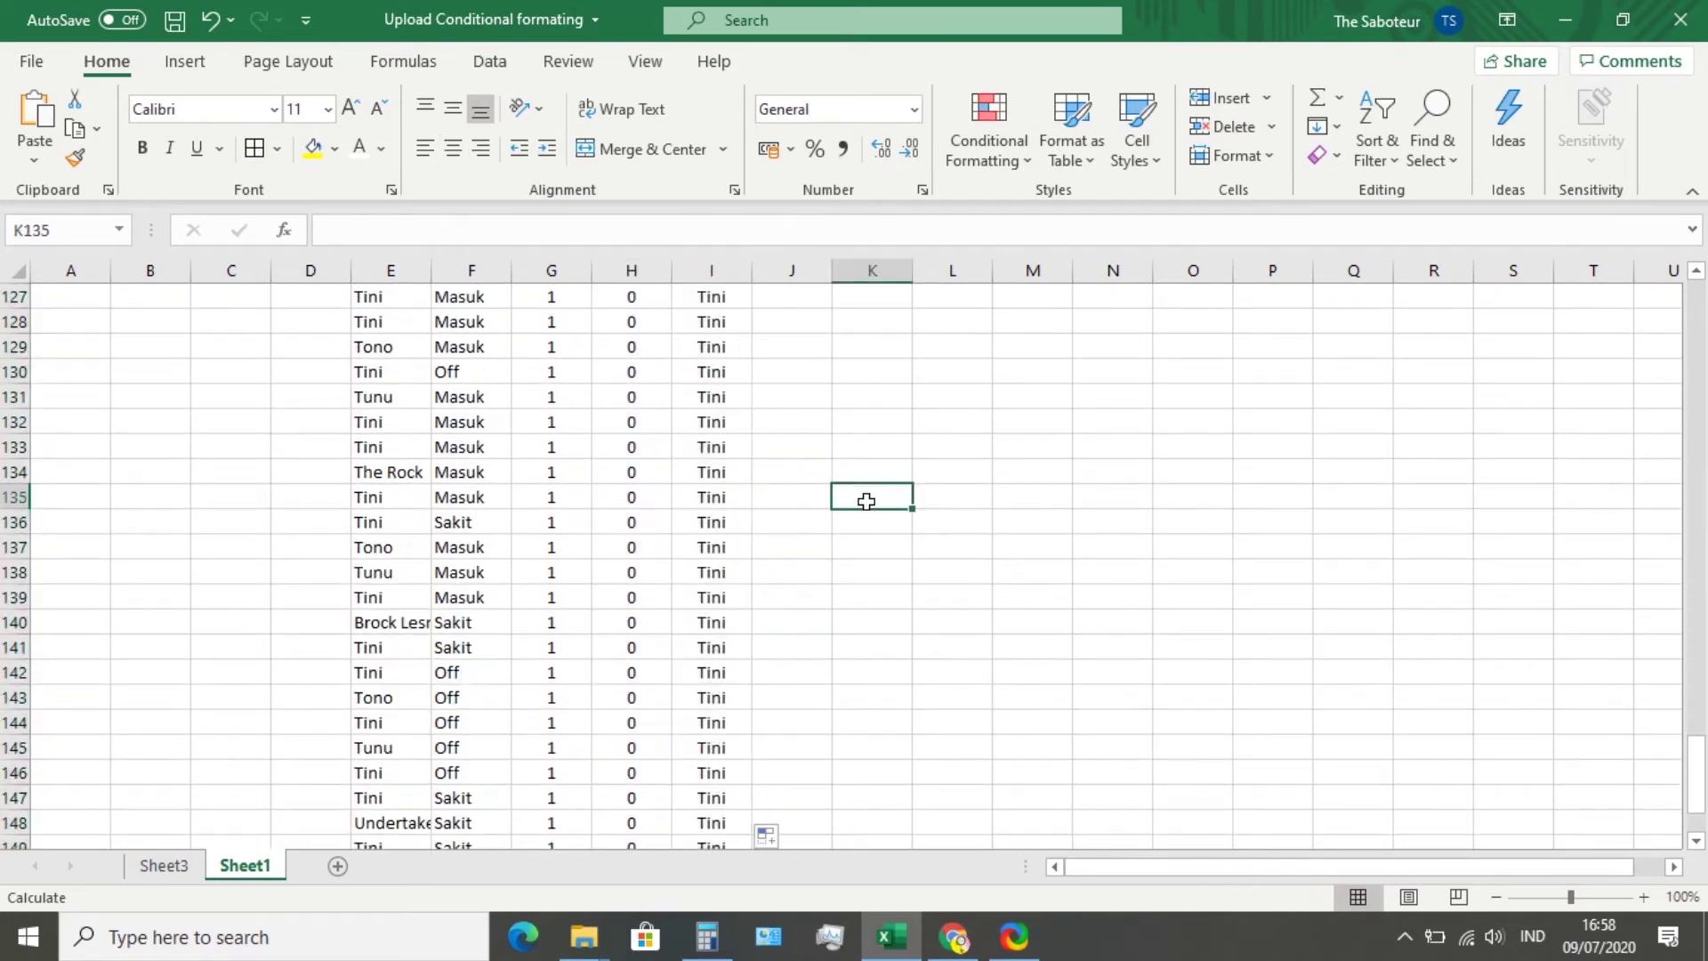
scroll(637, 613, down, 13)
scroll(637, 614, up, 10)
scroll(637, 614, up, 20)
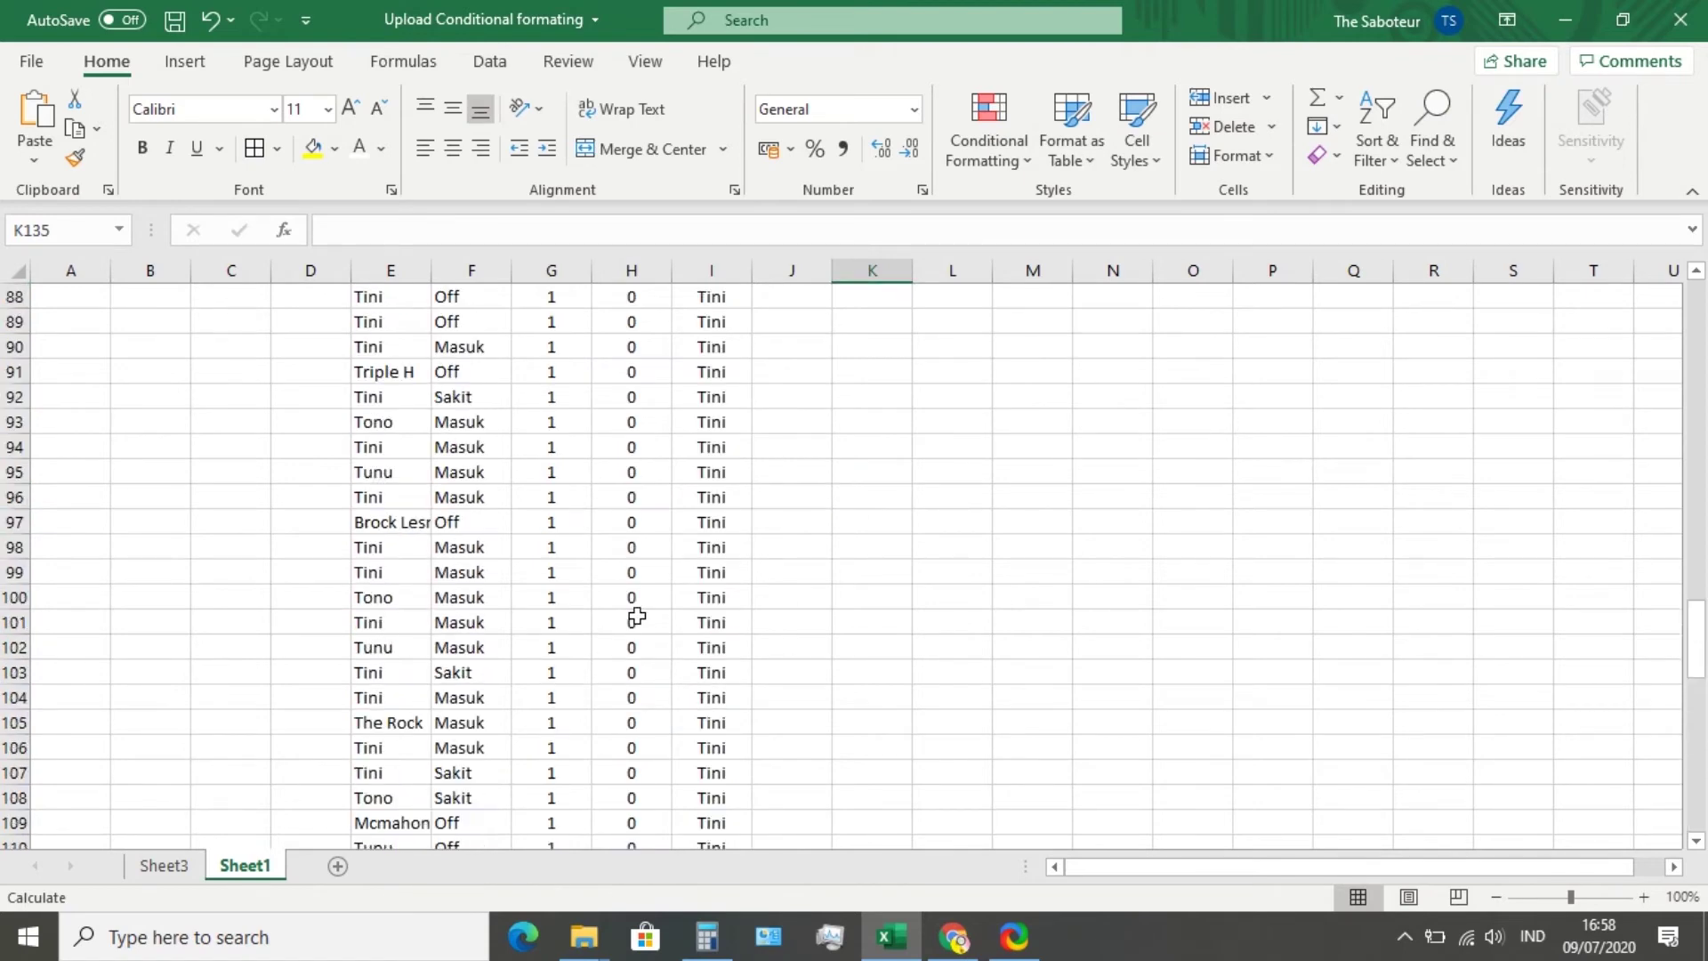
scroll(811, 474, down, 7)
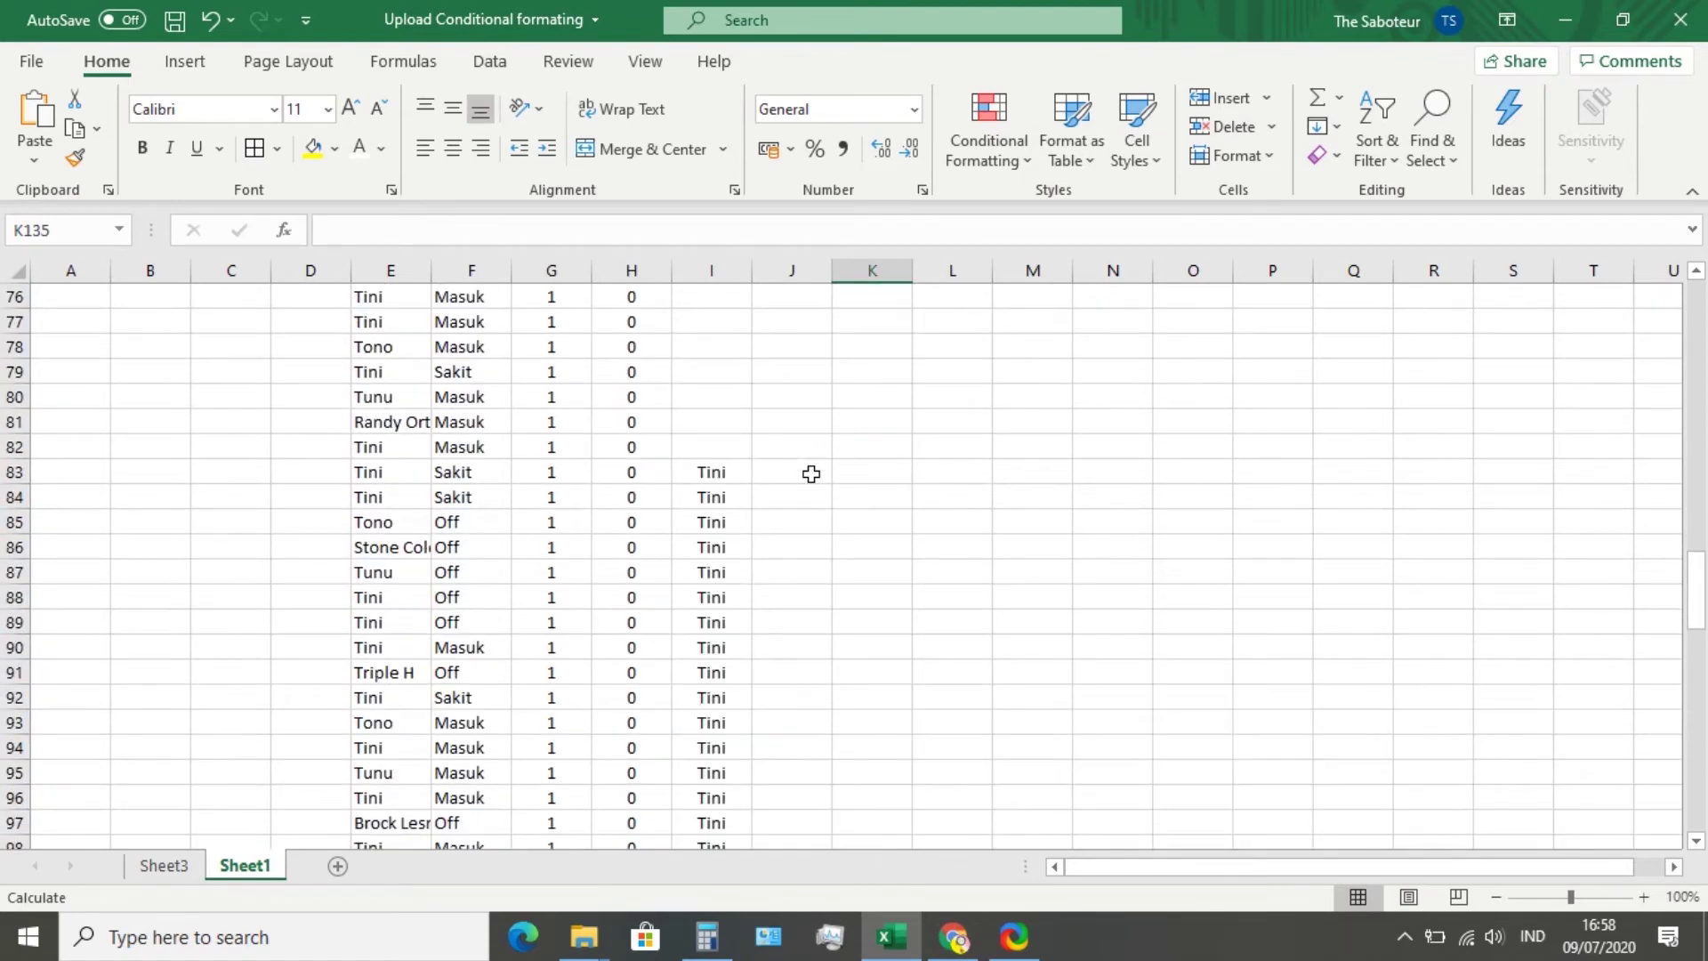
scroll(811, 475, down, 3)
scroll(812, 474, down, 2)
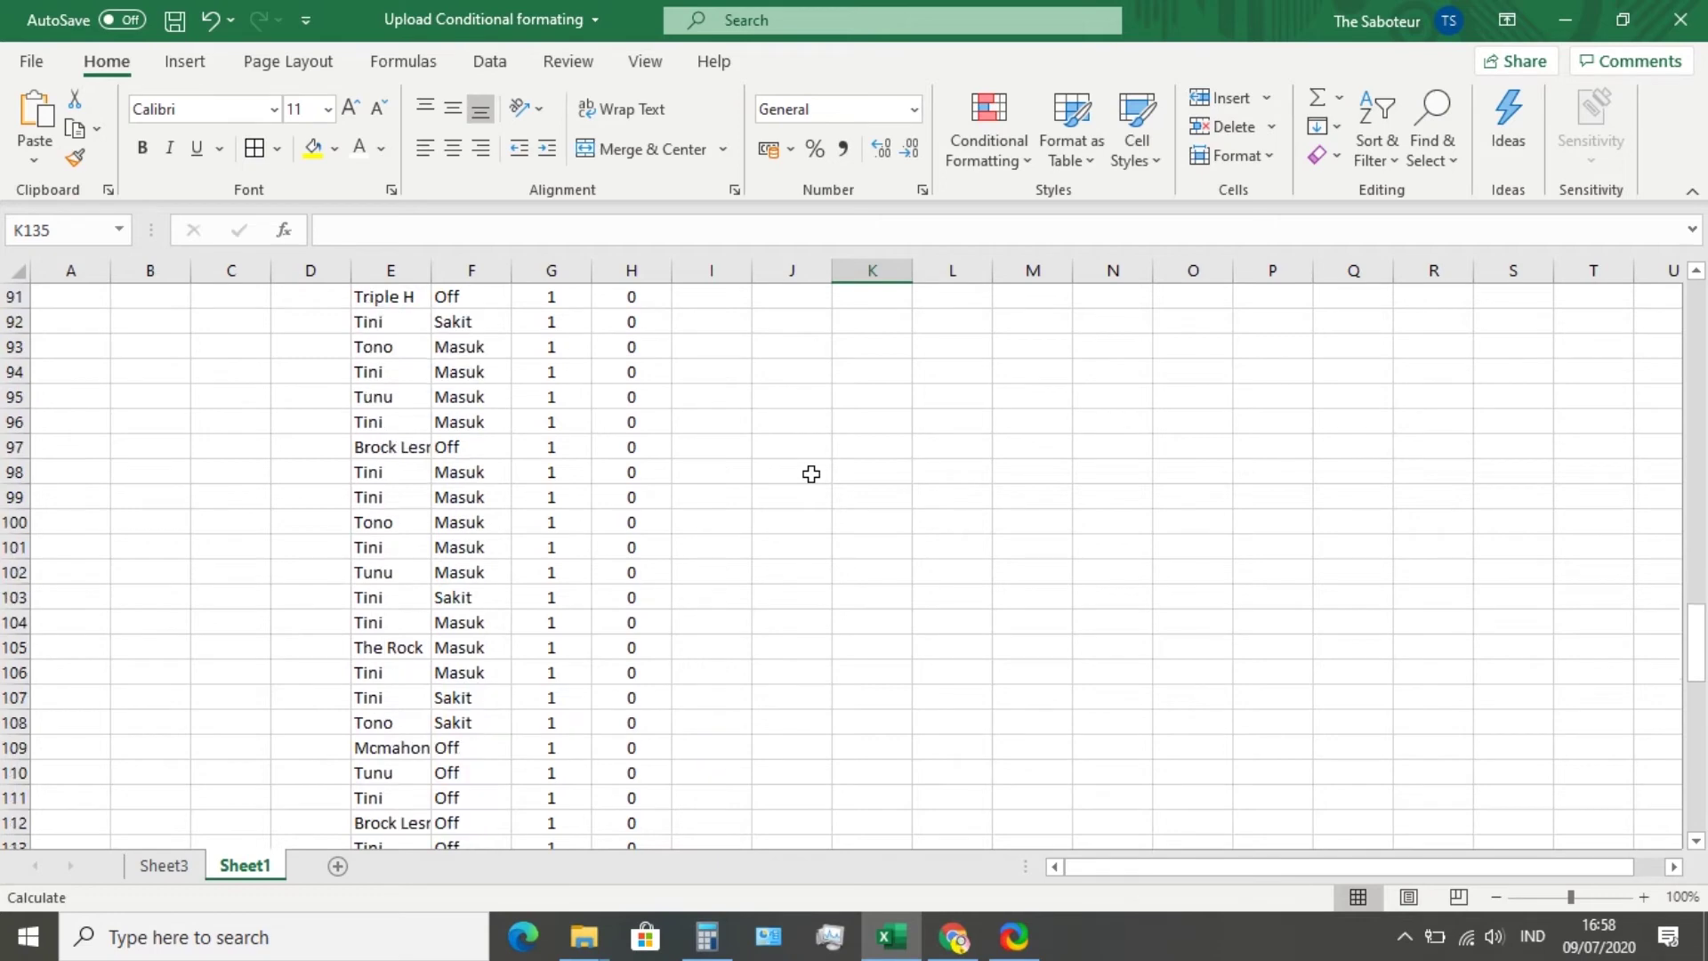
scroll(811, 474, down, 9)
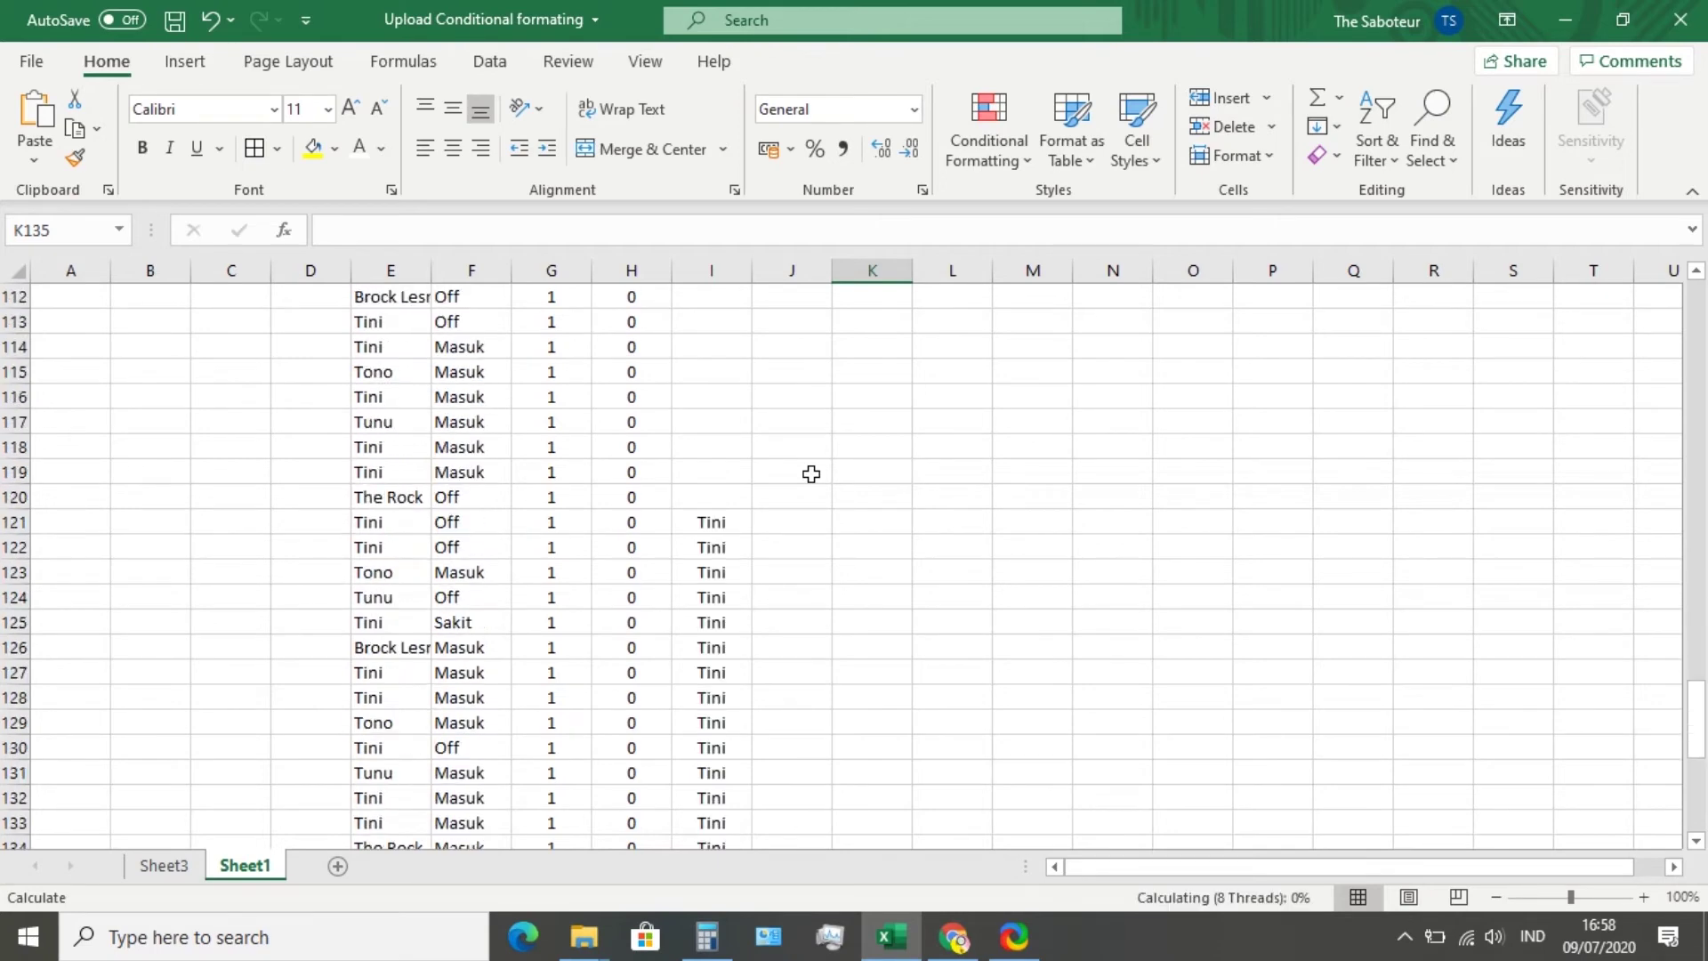
scroll(743, 453, down, 1)
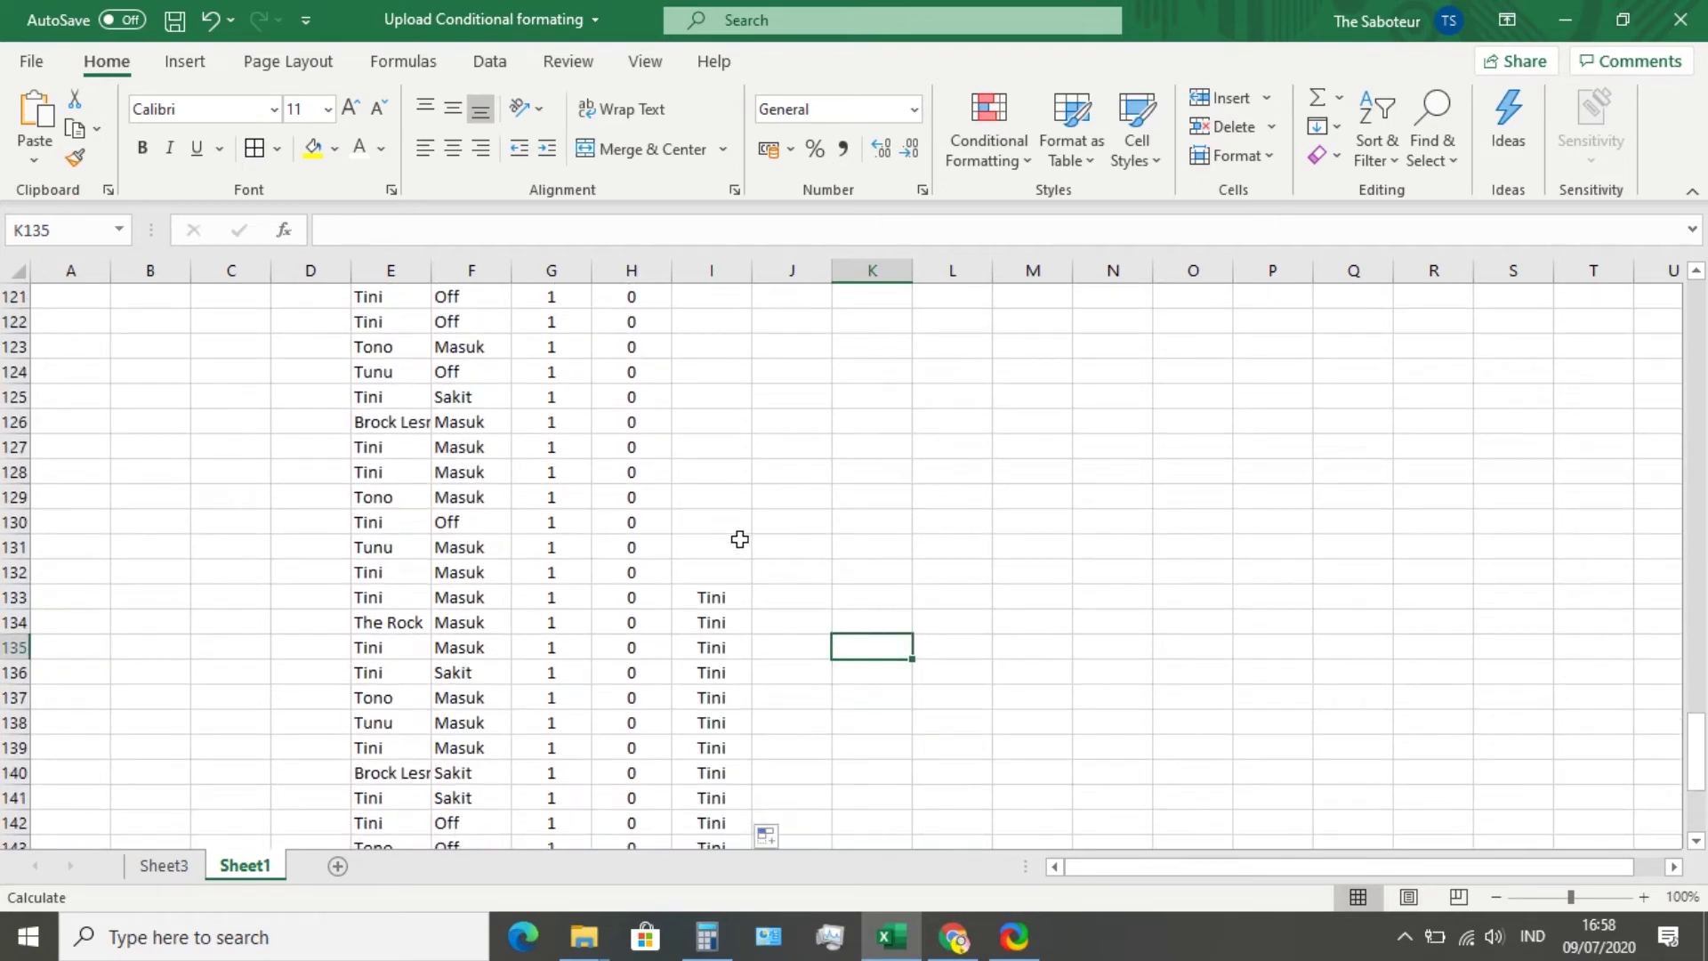
scroll(738, 525, down, 3)
click(481, 668)
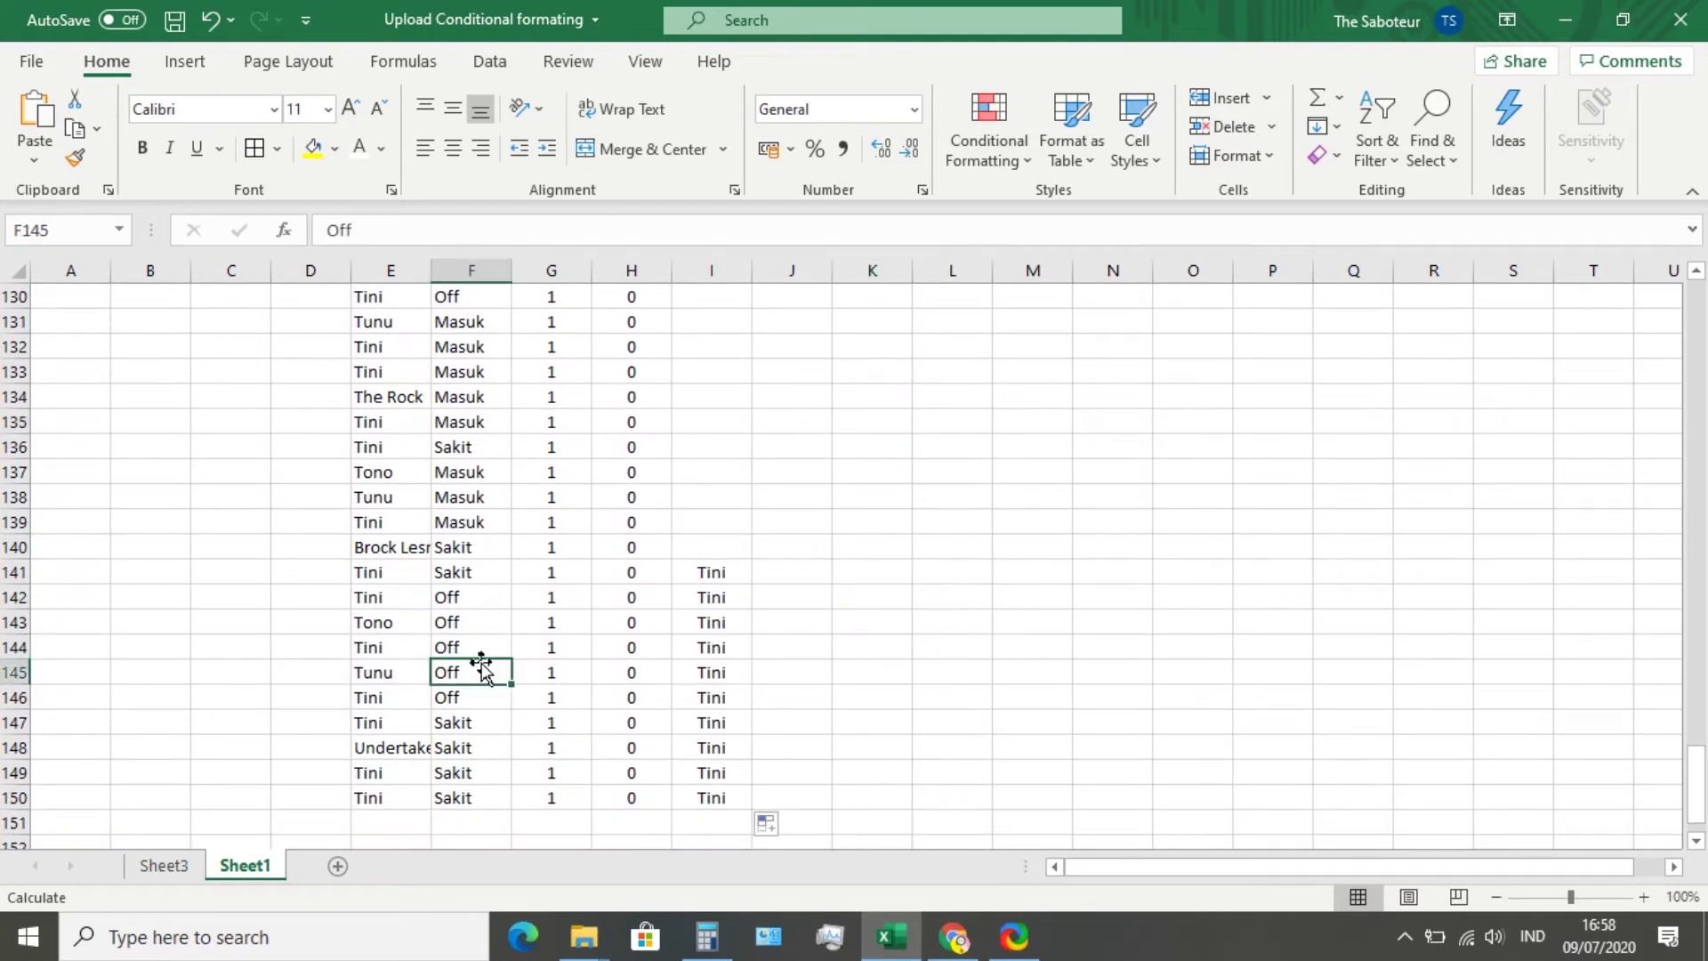
scroll(641, 654, down, 3)
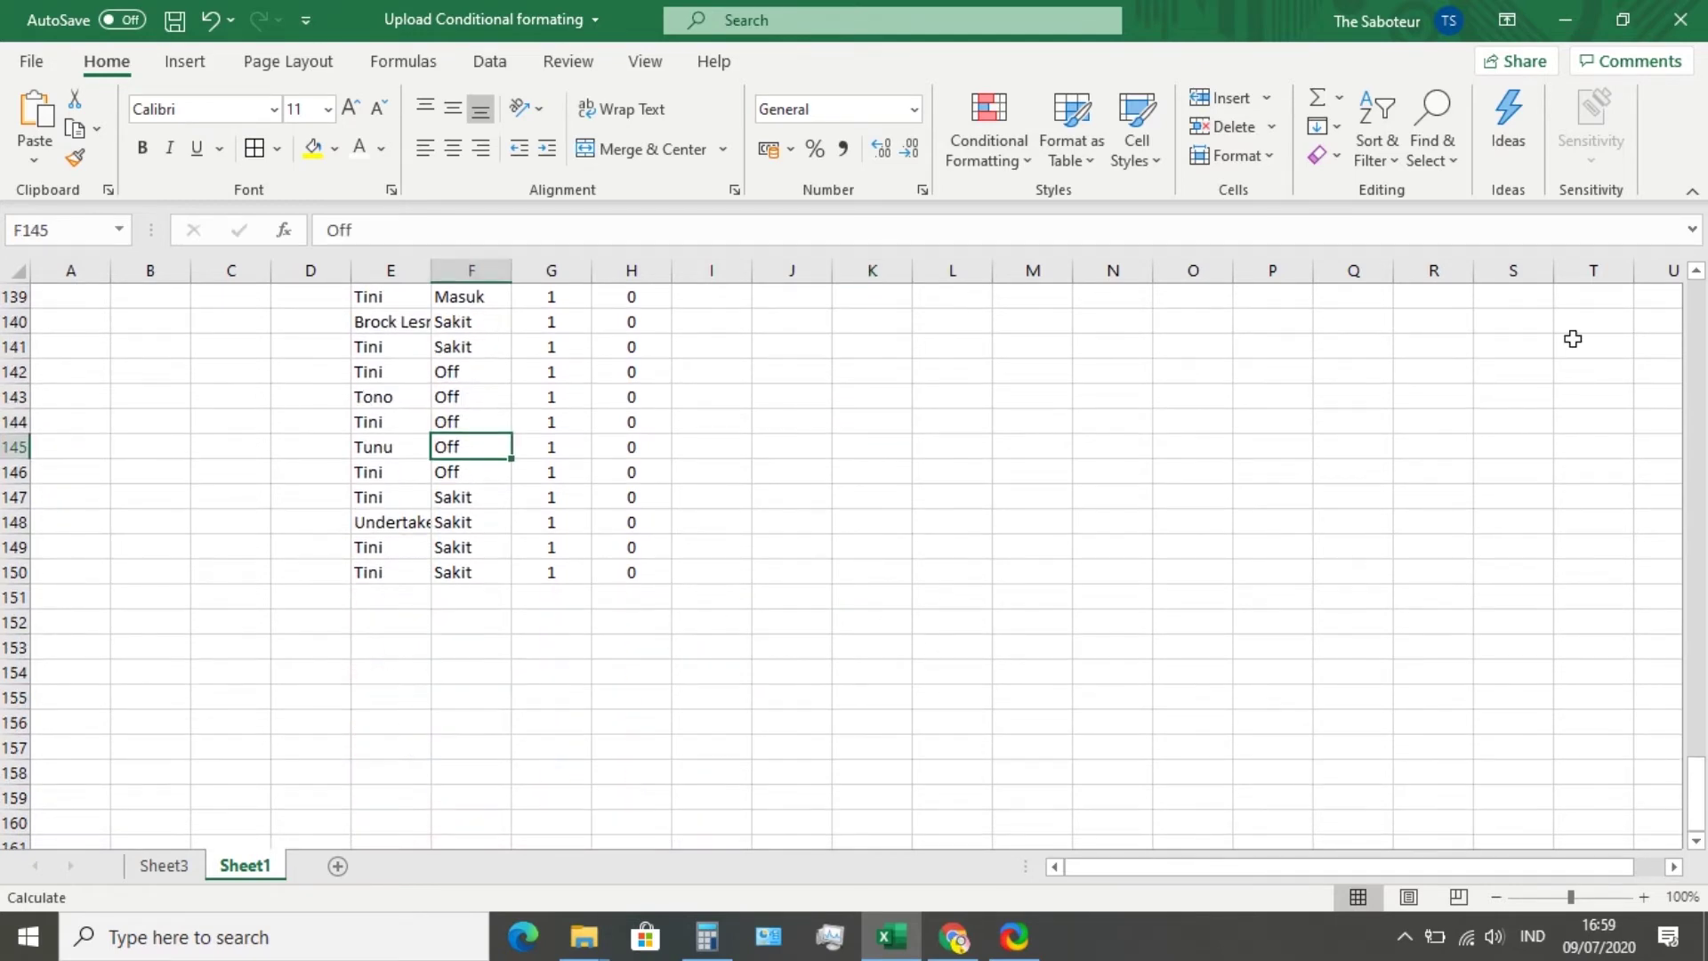
Examine the unique-name list in column I and the formula in I1, and dismiss the circular reference warning
click(640, 493)
click(725, 492)
click(721, 427)
scroll(721, 426, up, 11)
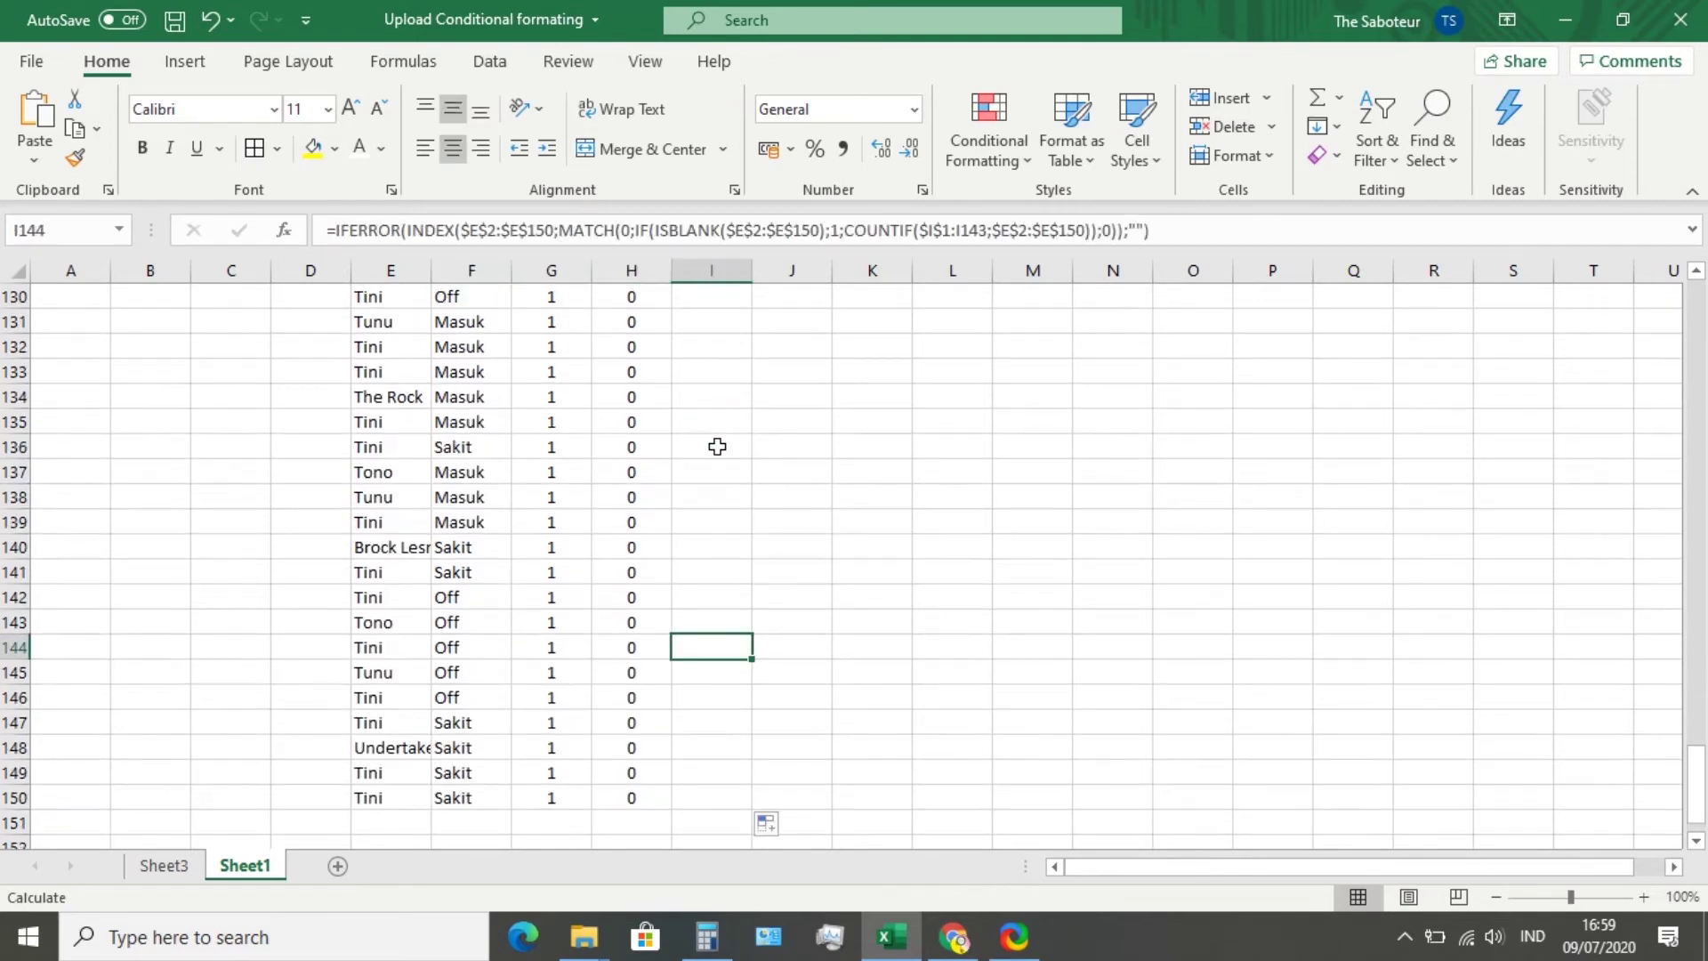
scroll(724, 370, up, 5)
click(724, 370)
drag(717, 322, 720, 204)
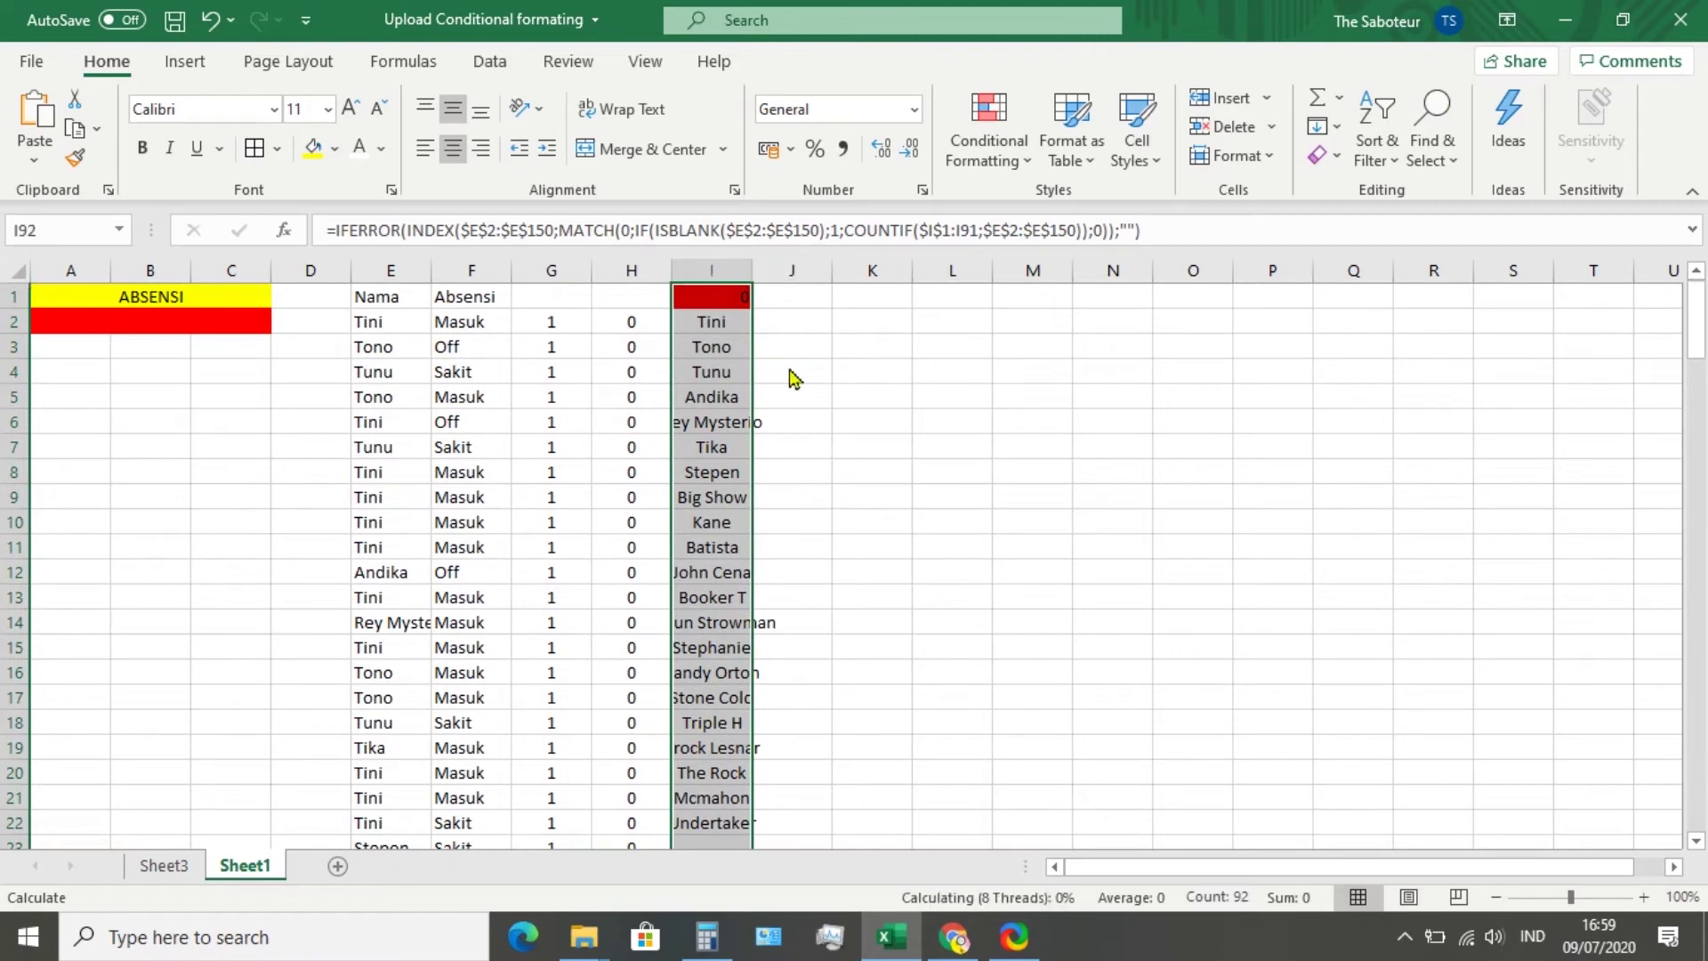
click(787, 371)
click(712, 296)
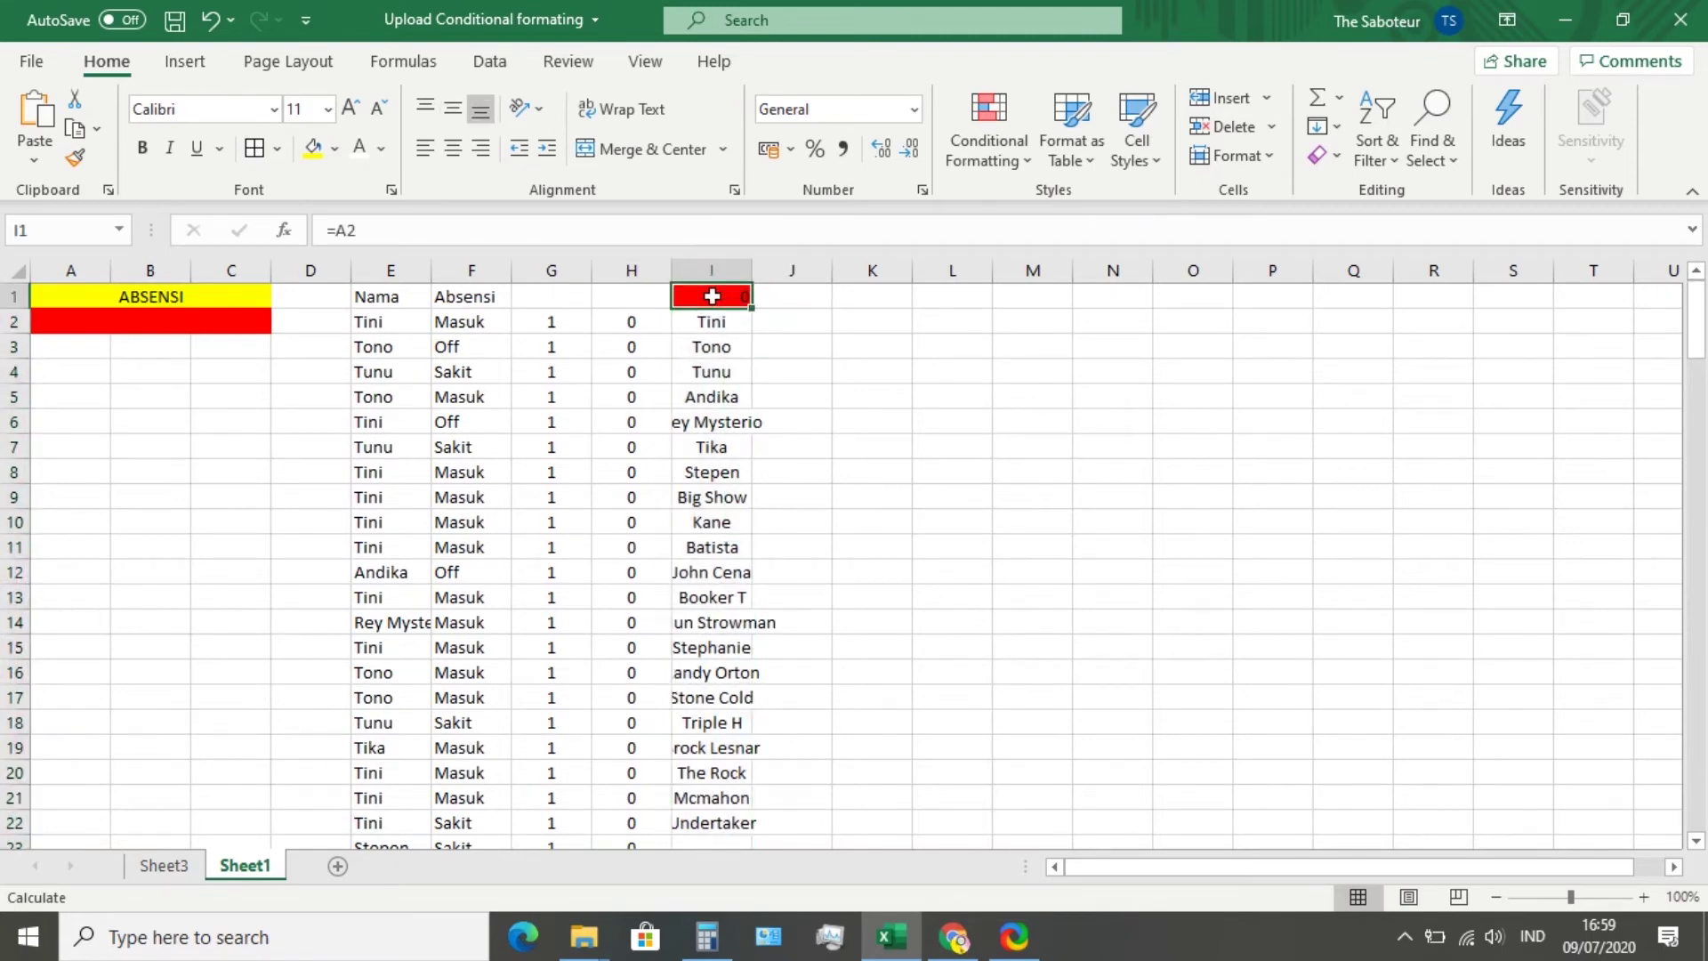
click(782, 328)
scroll(754, 409, down, 3)
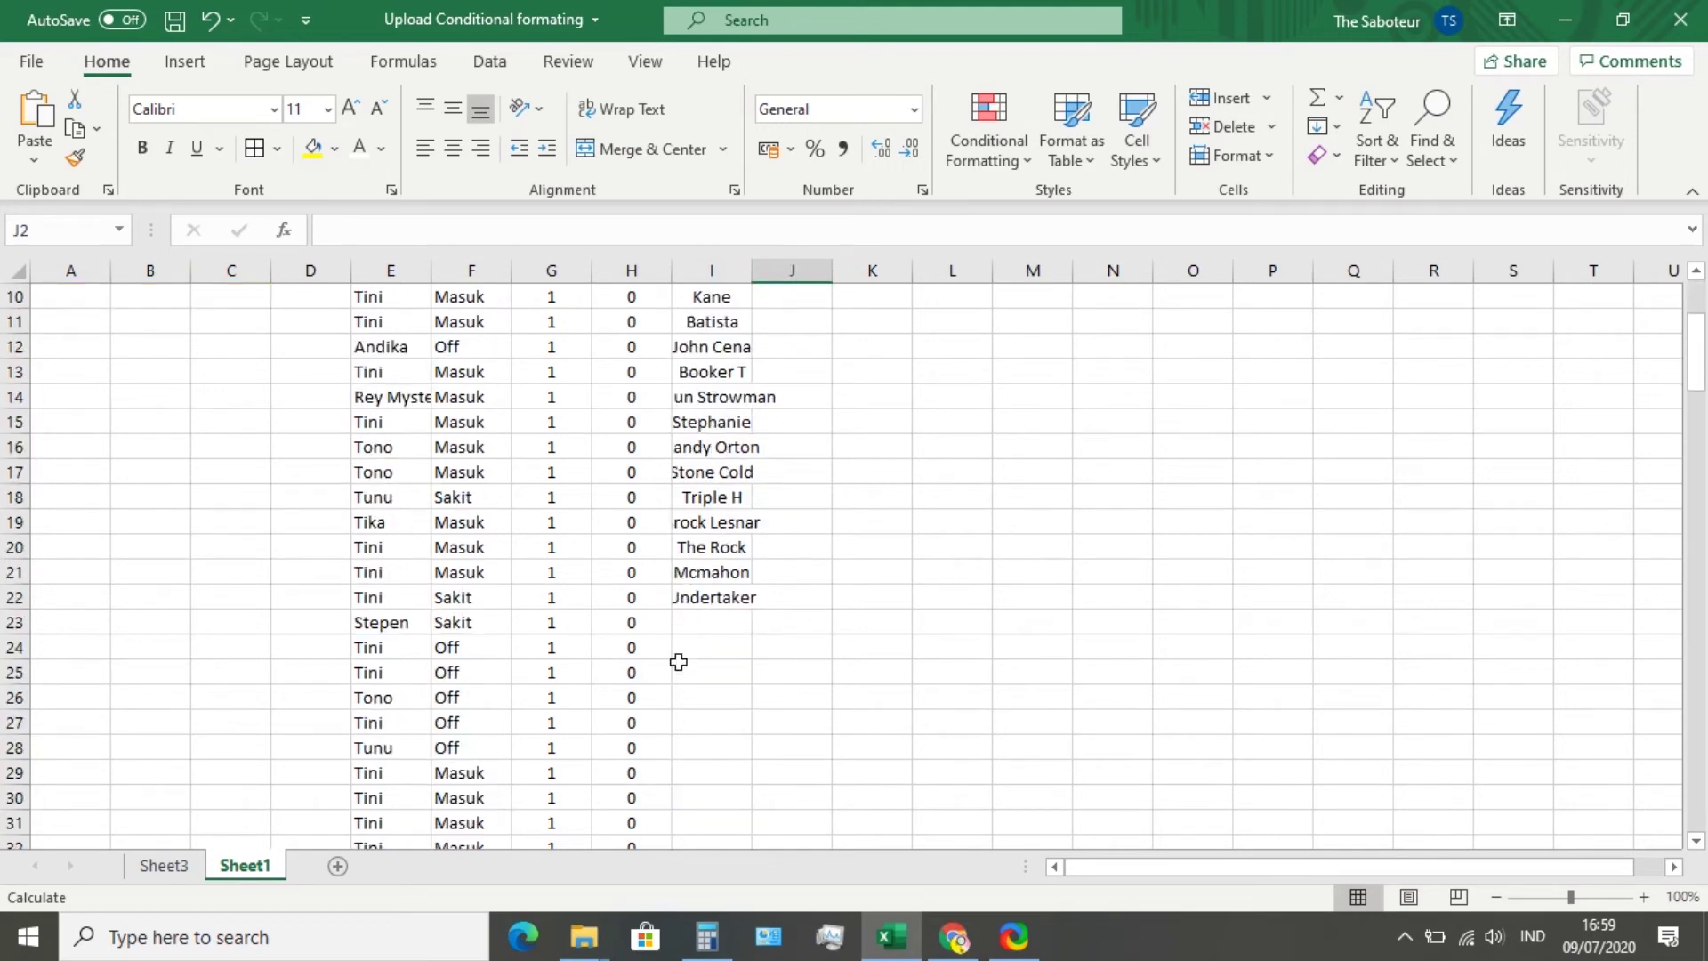
scroll(678, 662, down, 2)
scroll(677, 661, up, 5)
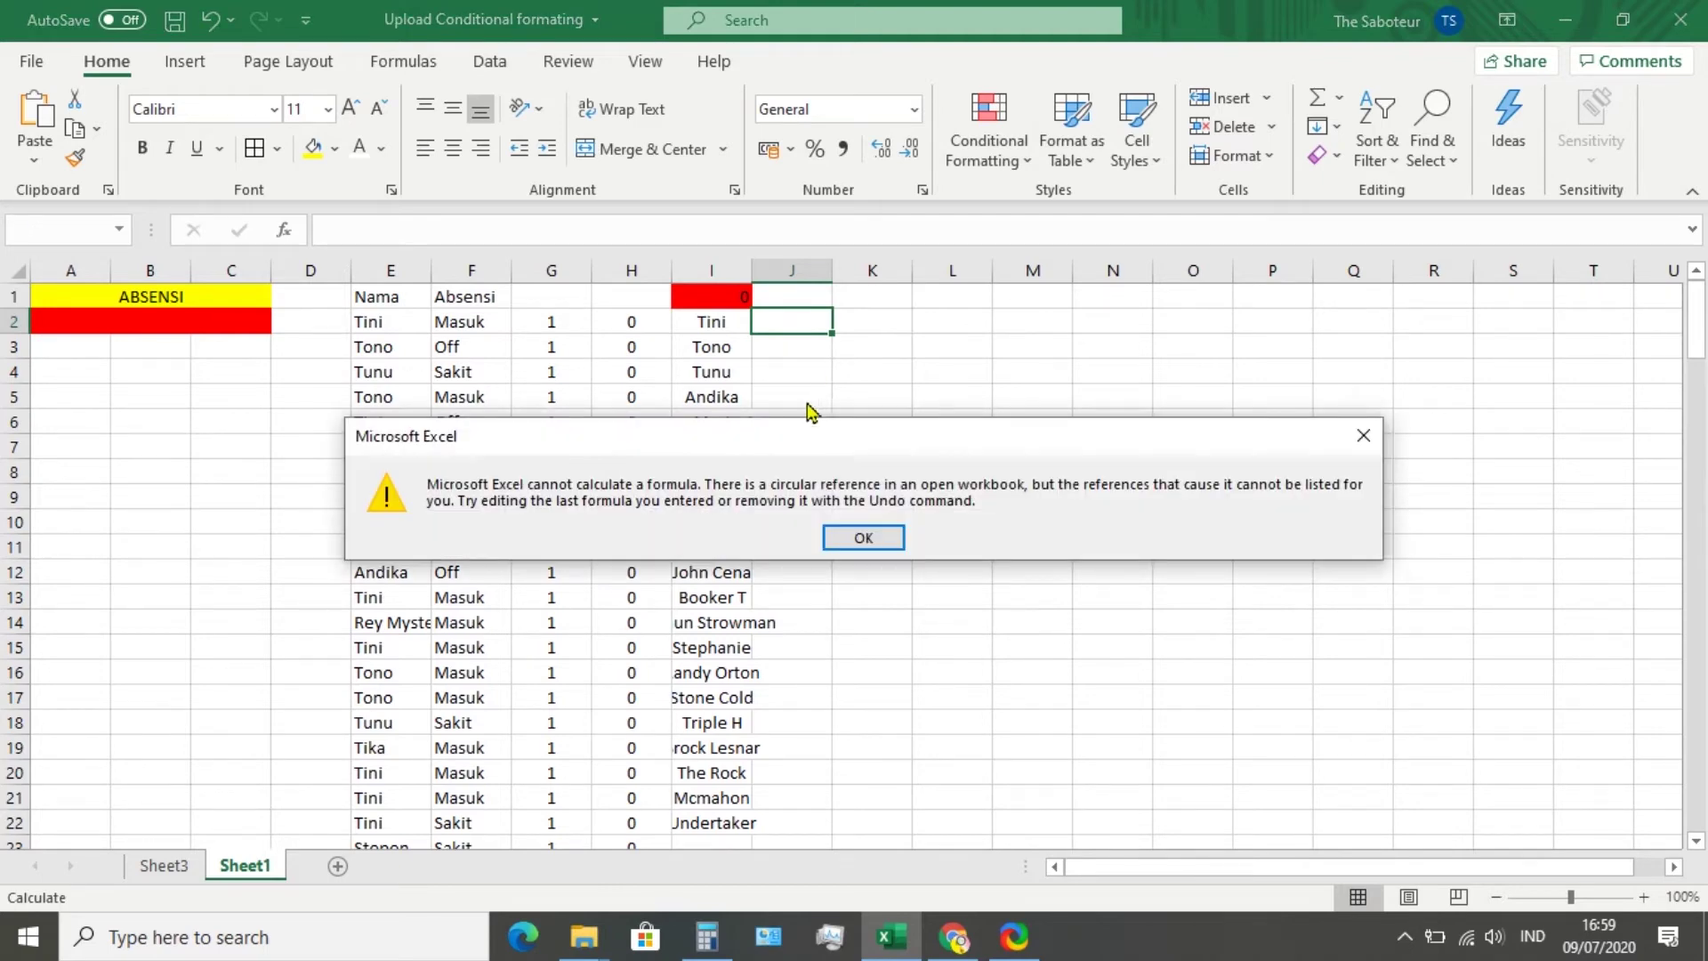
click(862, 537)
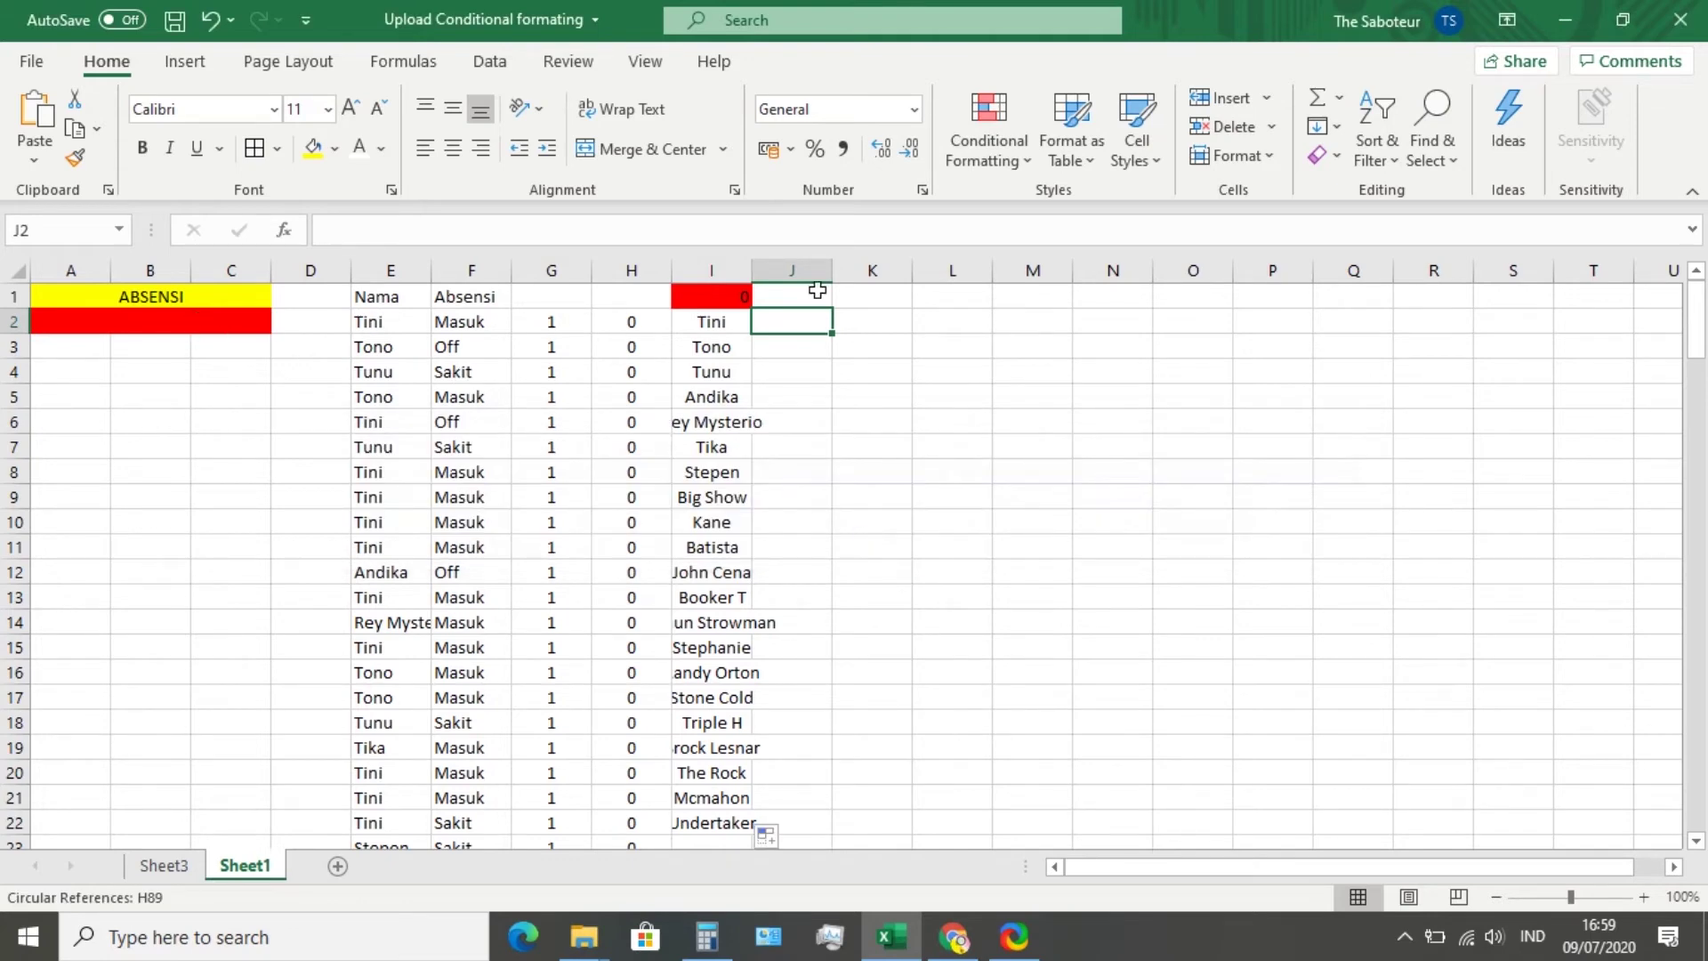
Compare the unique-name formulas in I2 and I3 with the count formulas in H2, H3 and H5
click(224, 312)
click(740, 344)
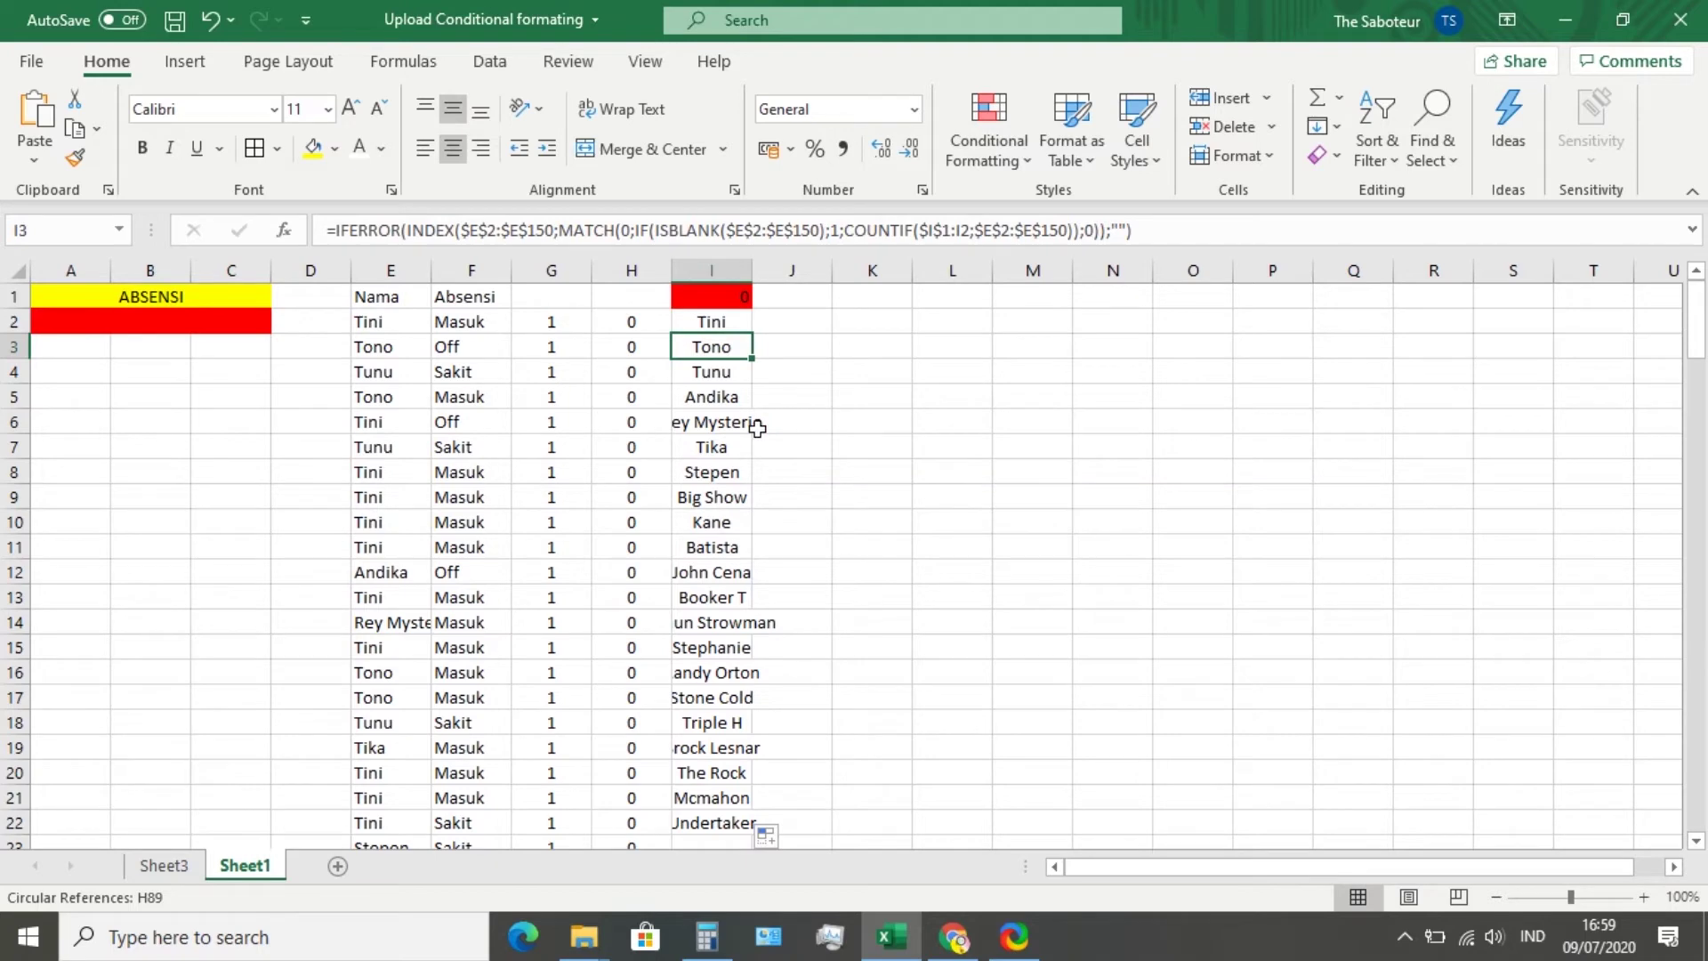
click(629, 348)
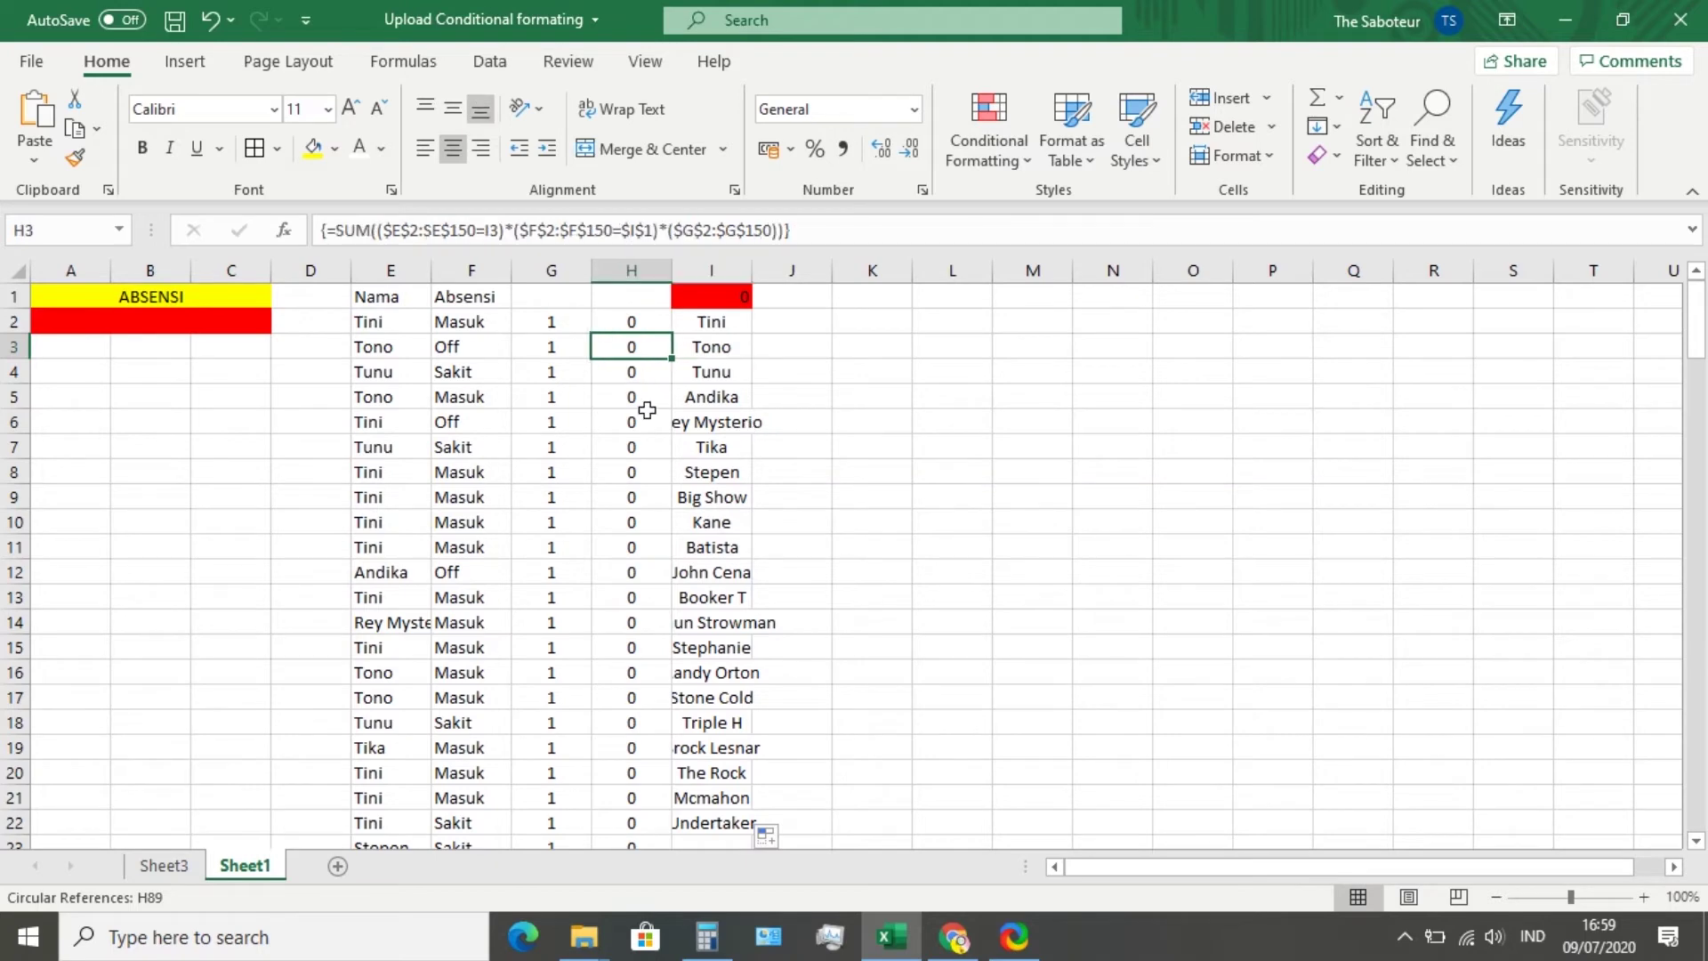
click(640, 322)
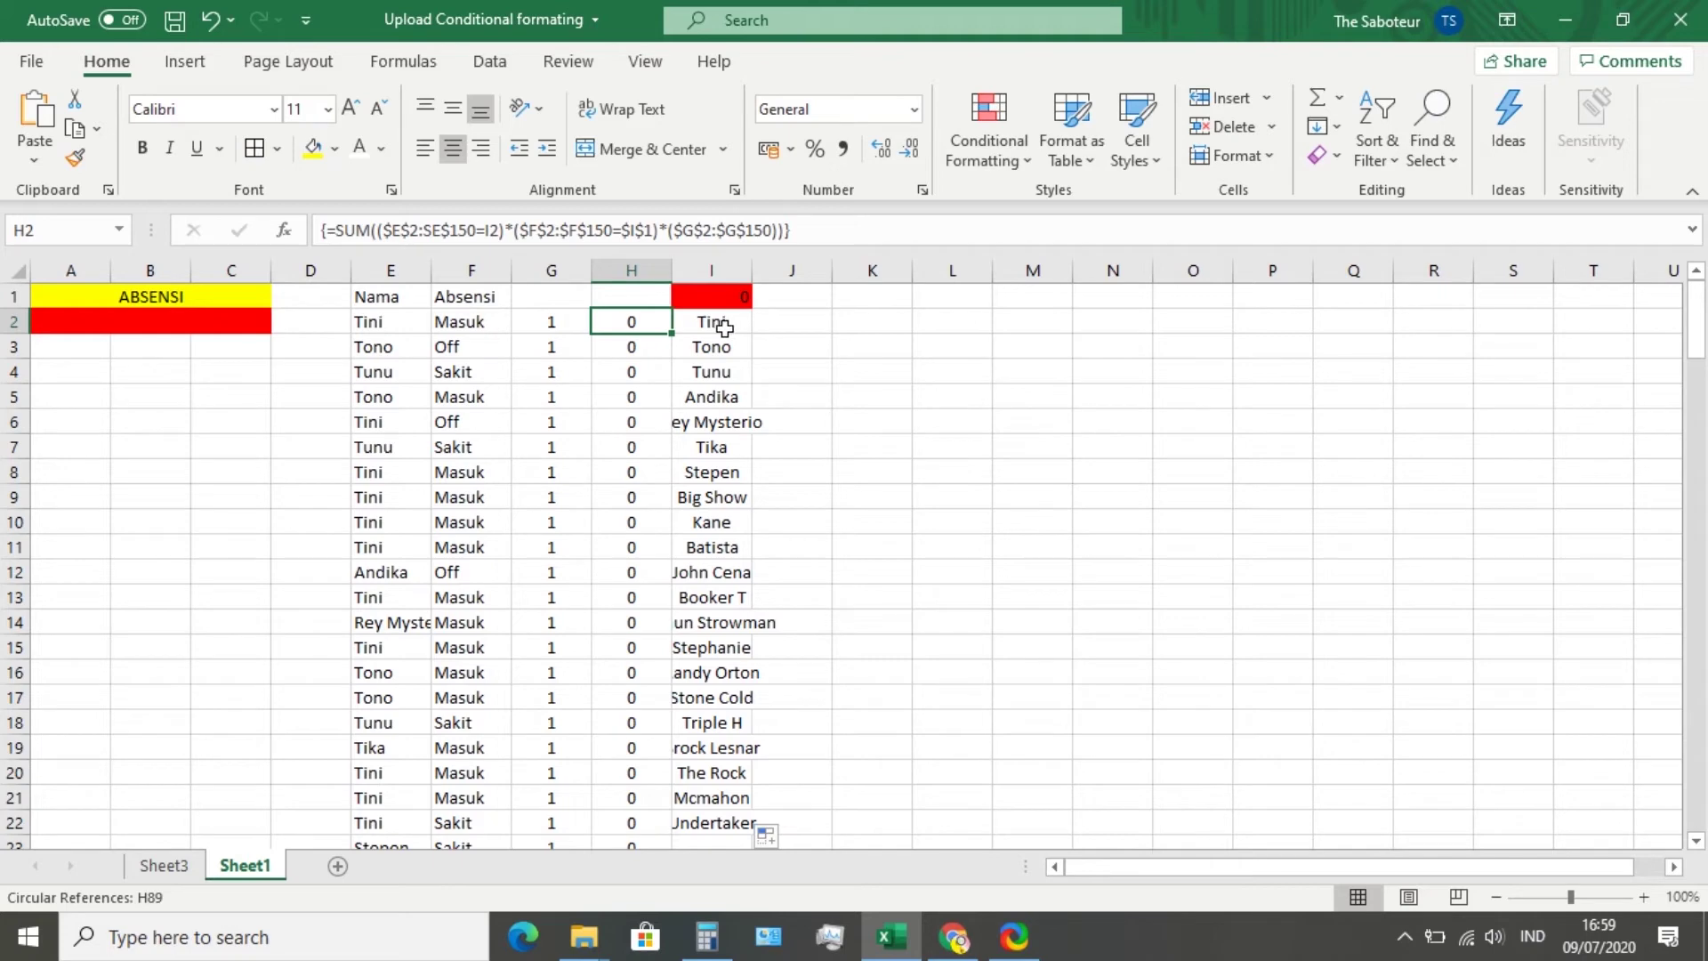
click(725, 328)
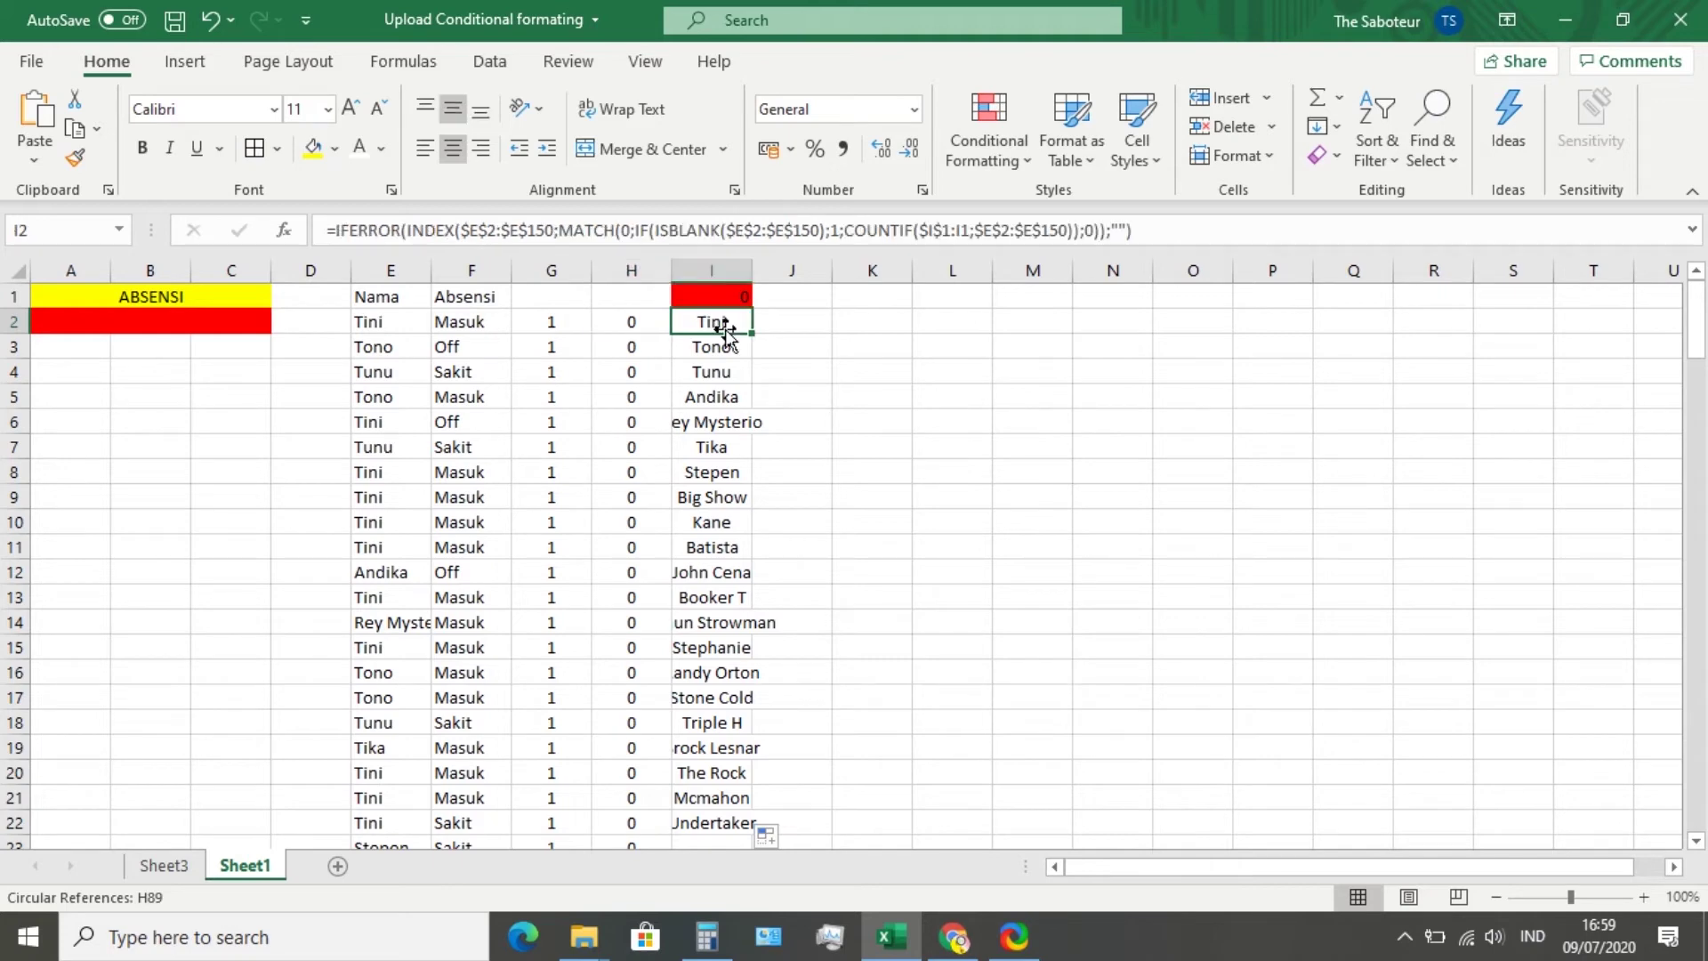
click(628, 317)
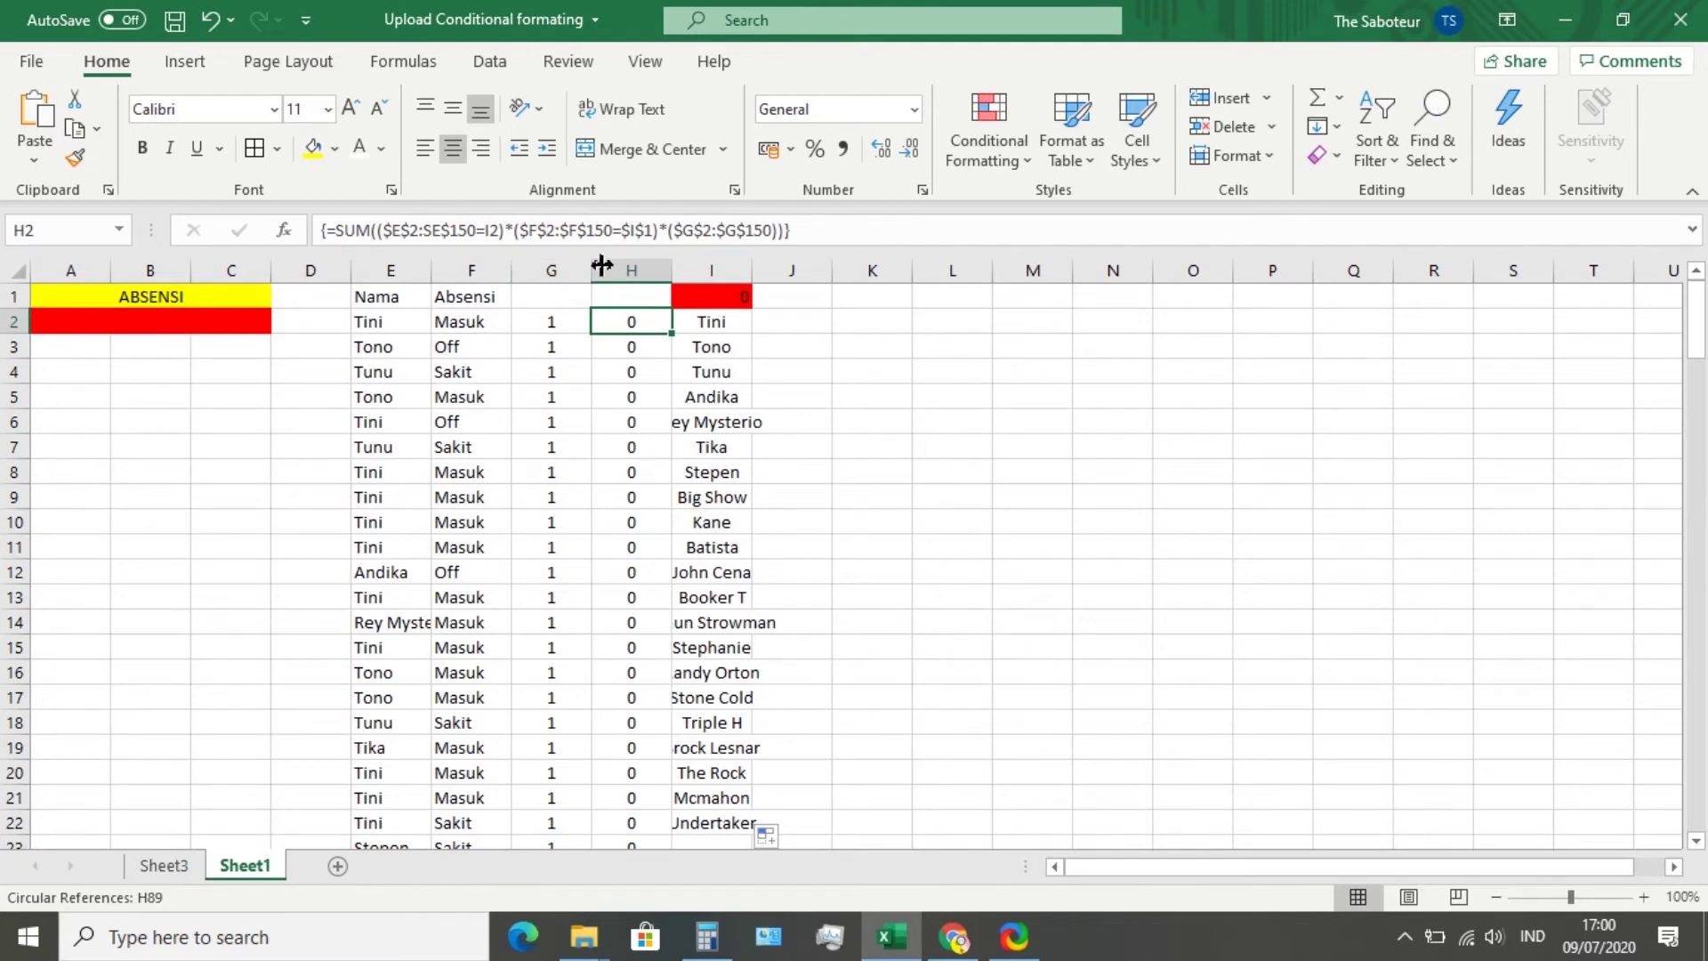
click(614, 422)
scroll(667, 712, down, 3)
scroll(665, 745, down, 2)
scroll(664, 745, up, 5)
scroll(664, 745, down, 2)
scroll(665, 745, up, 3)
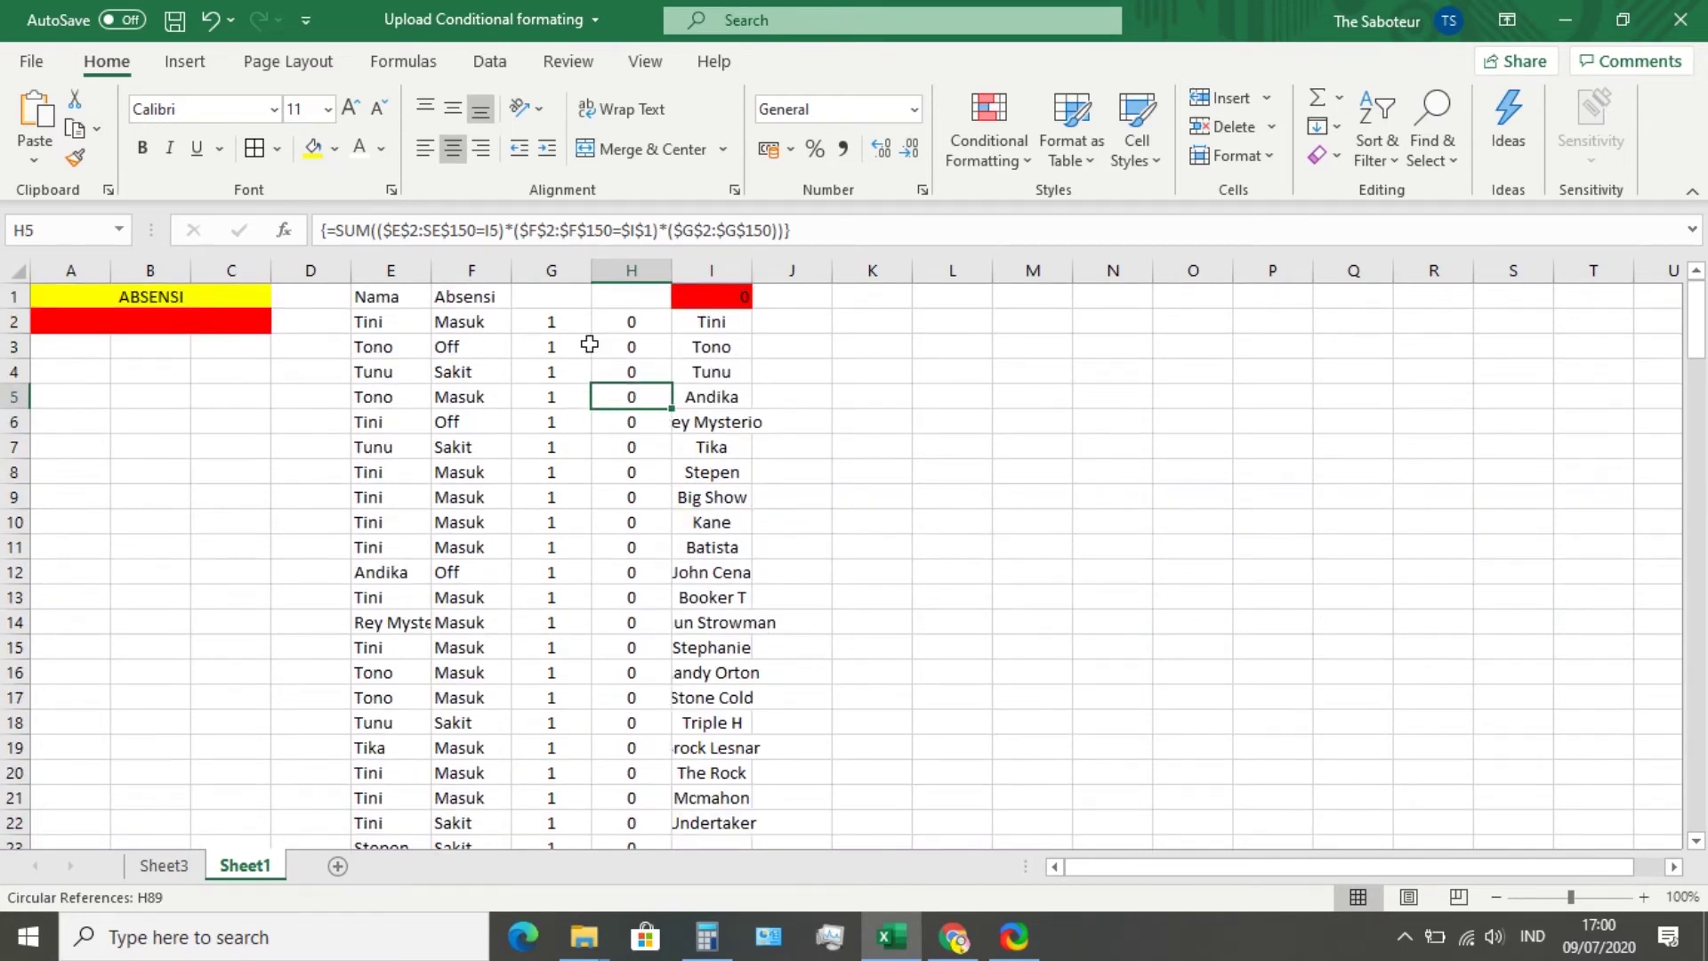
Compare the count formulas in H2 and H13 with the unique-name formulas in I3 and I4 and the status link from I1 to A2
click(620, 319)
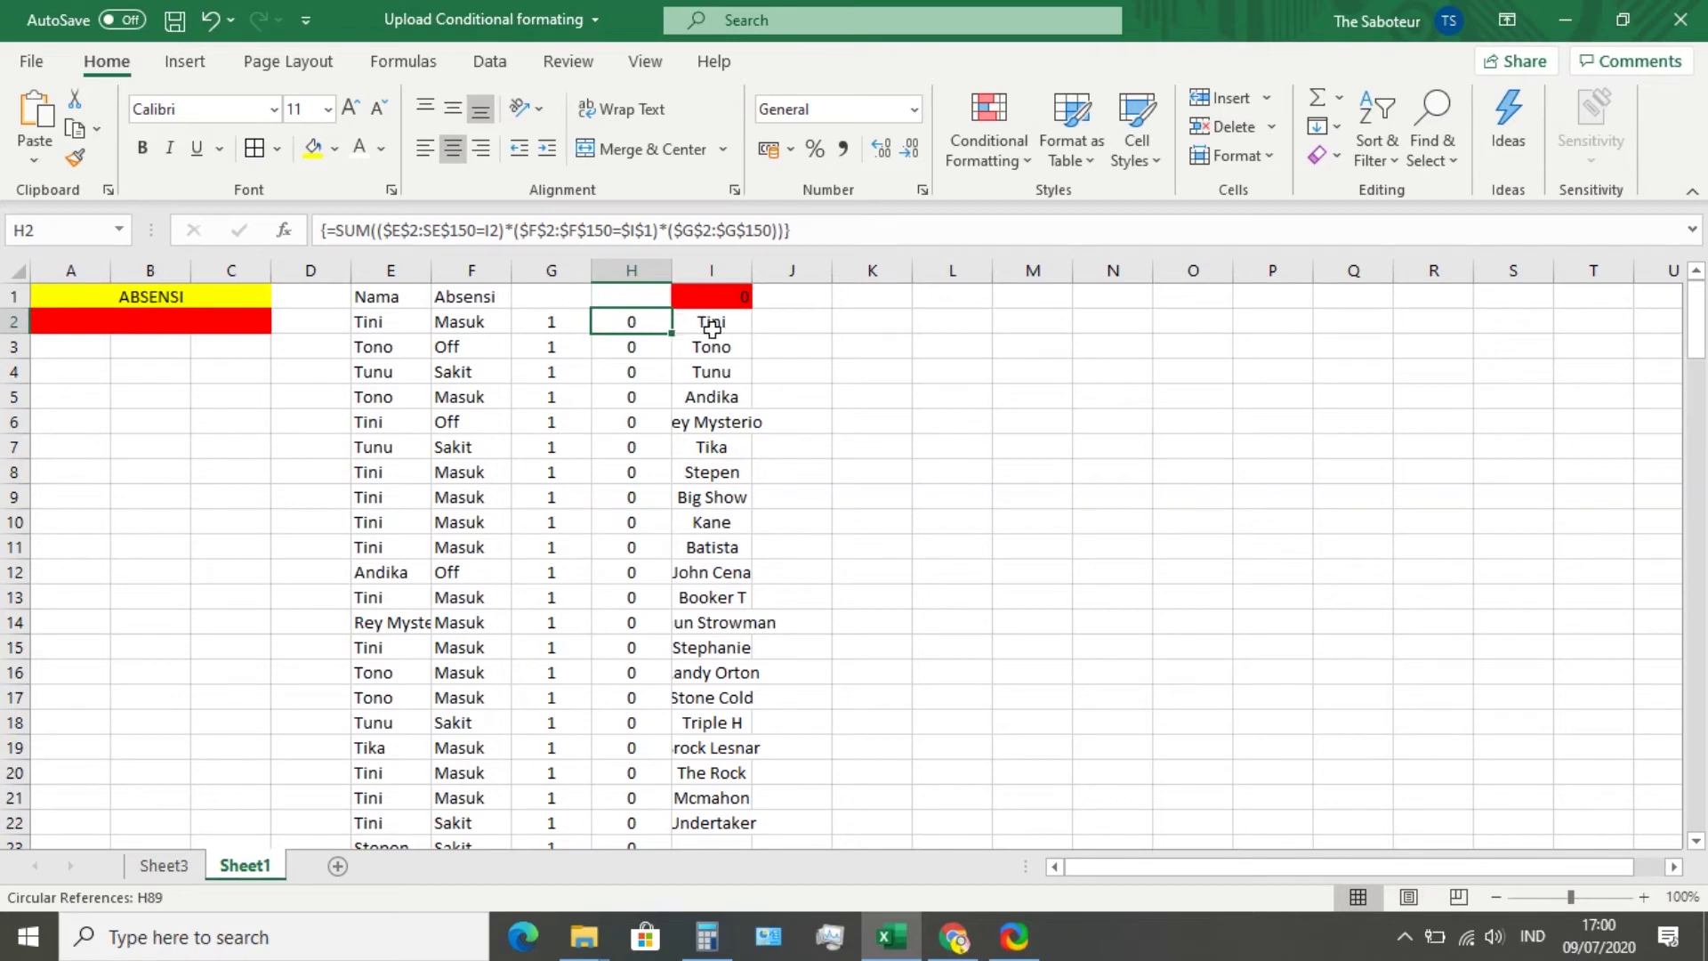
click(712, 345)
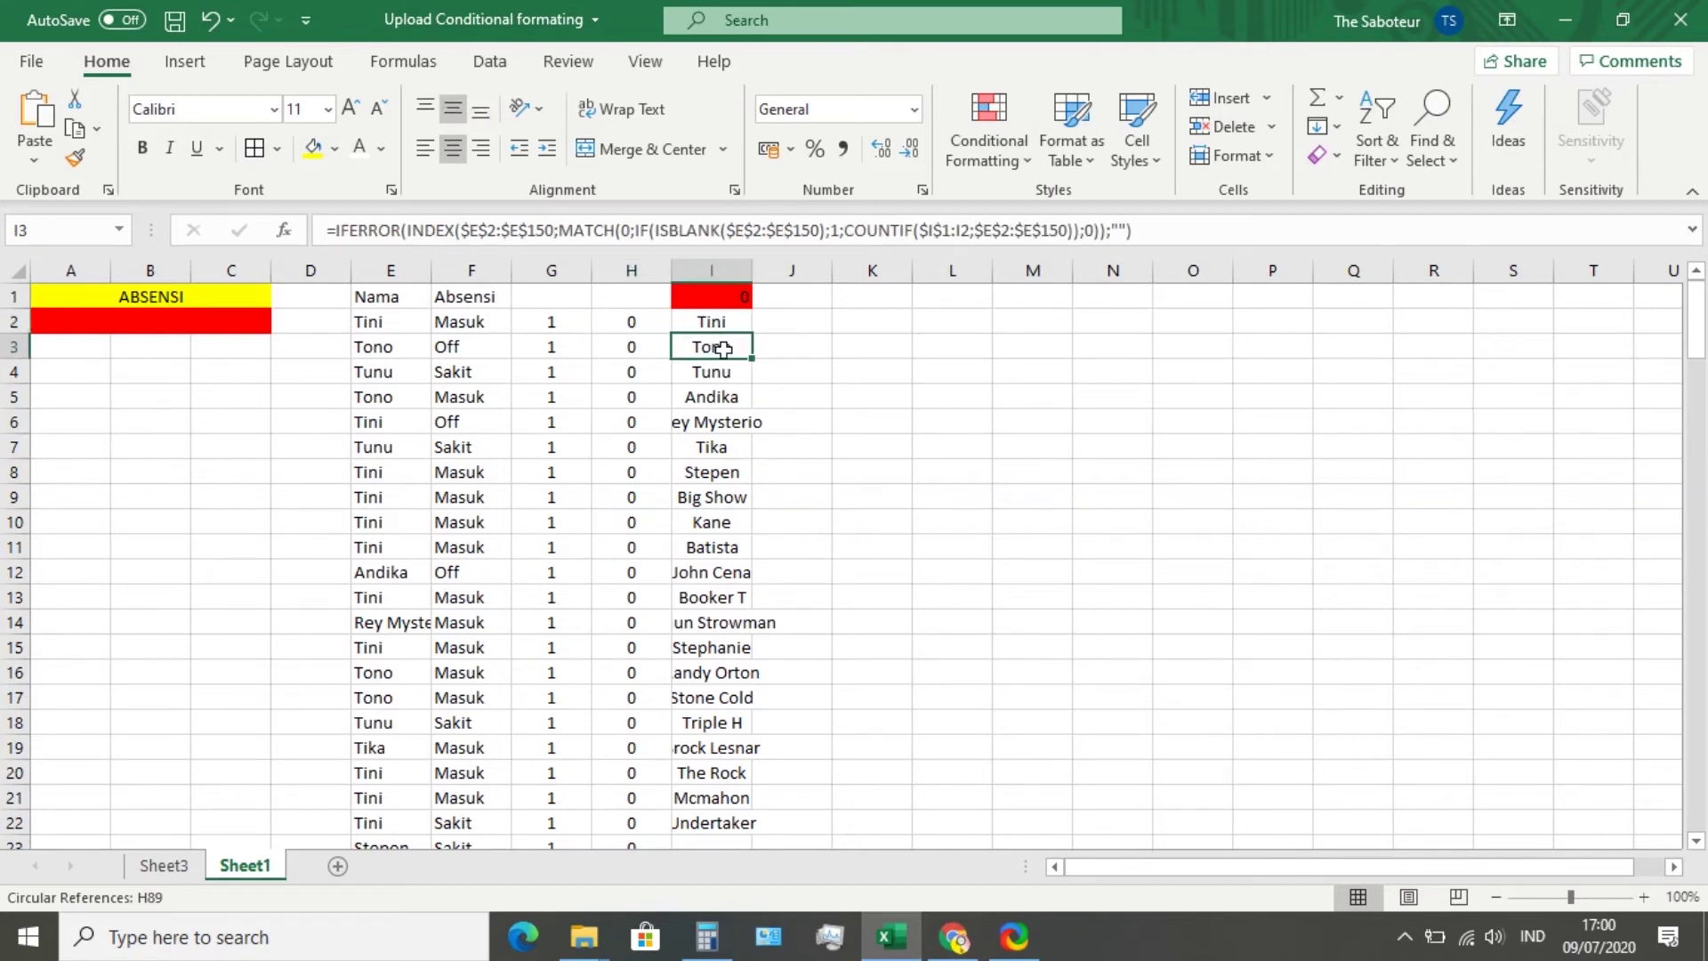
click(721, 429)
click(718, 378)
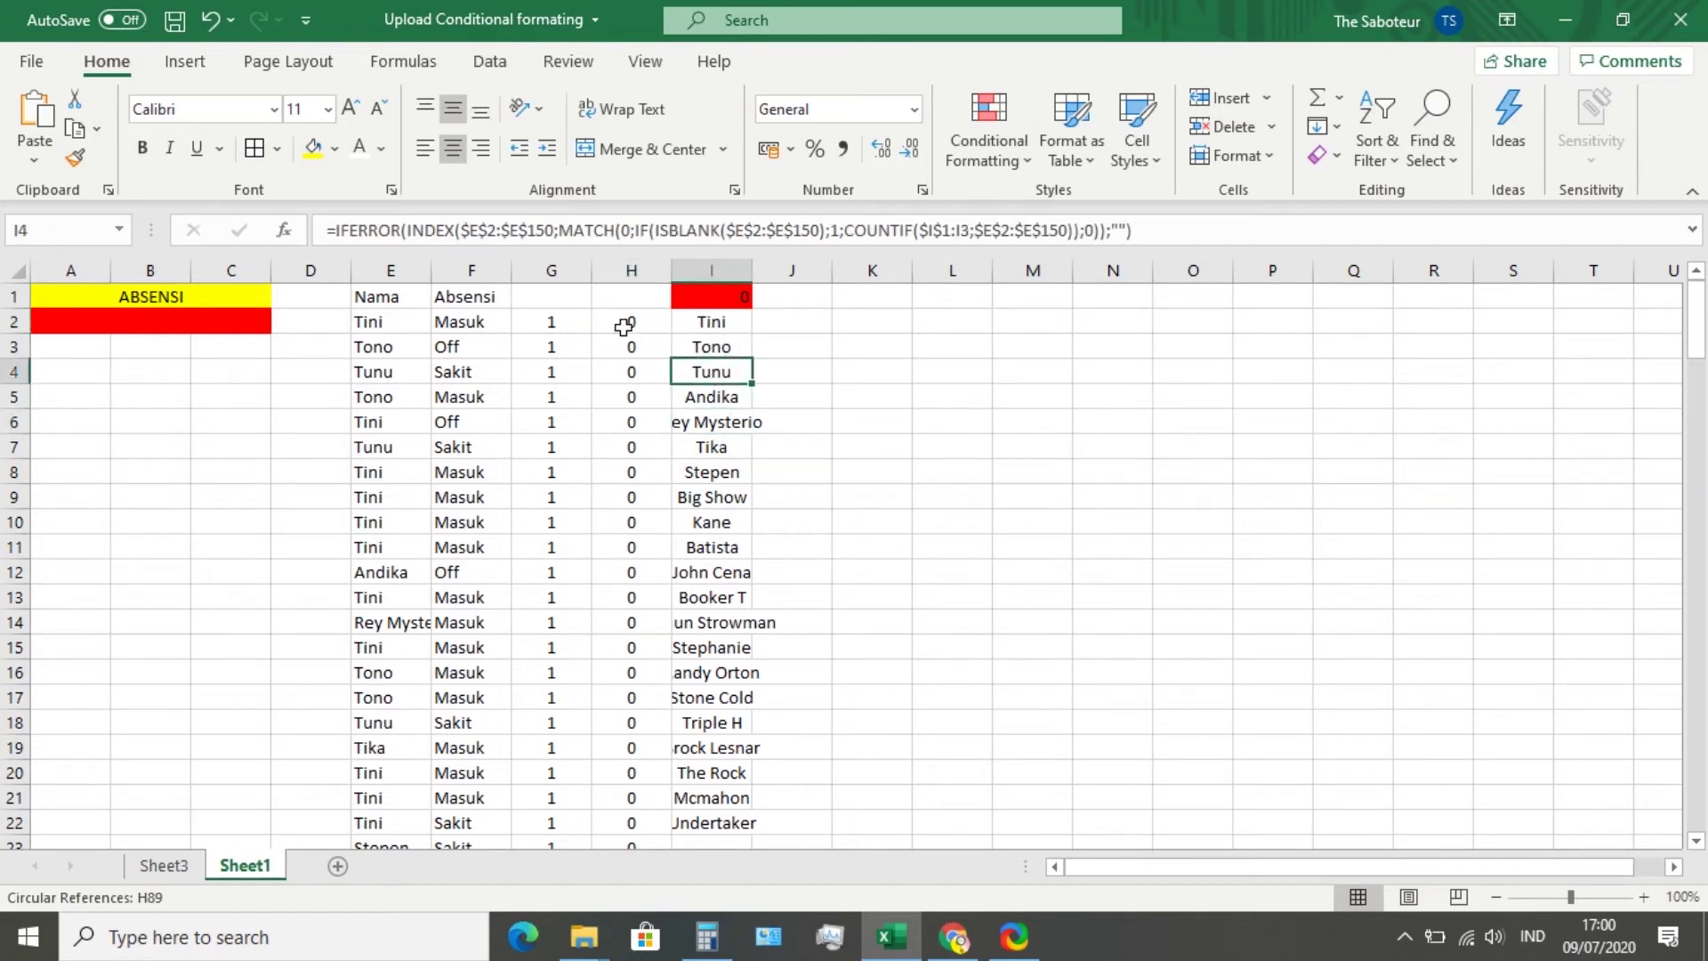
click(623, 326)
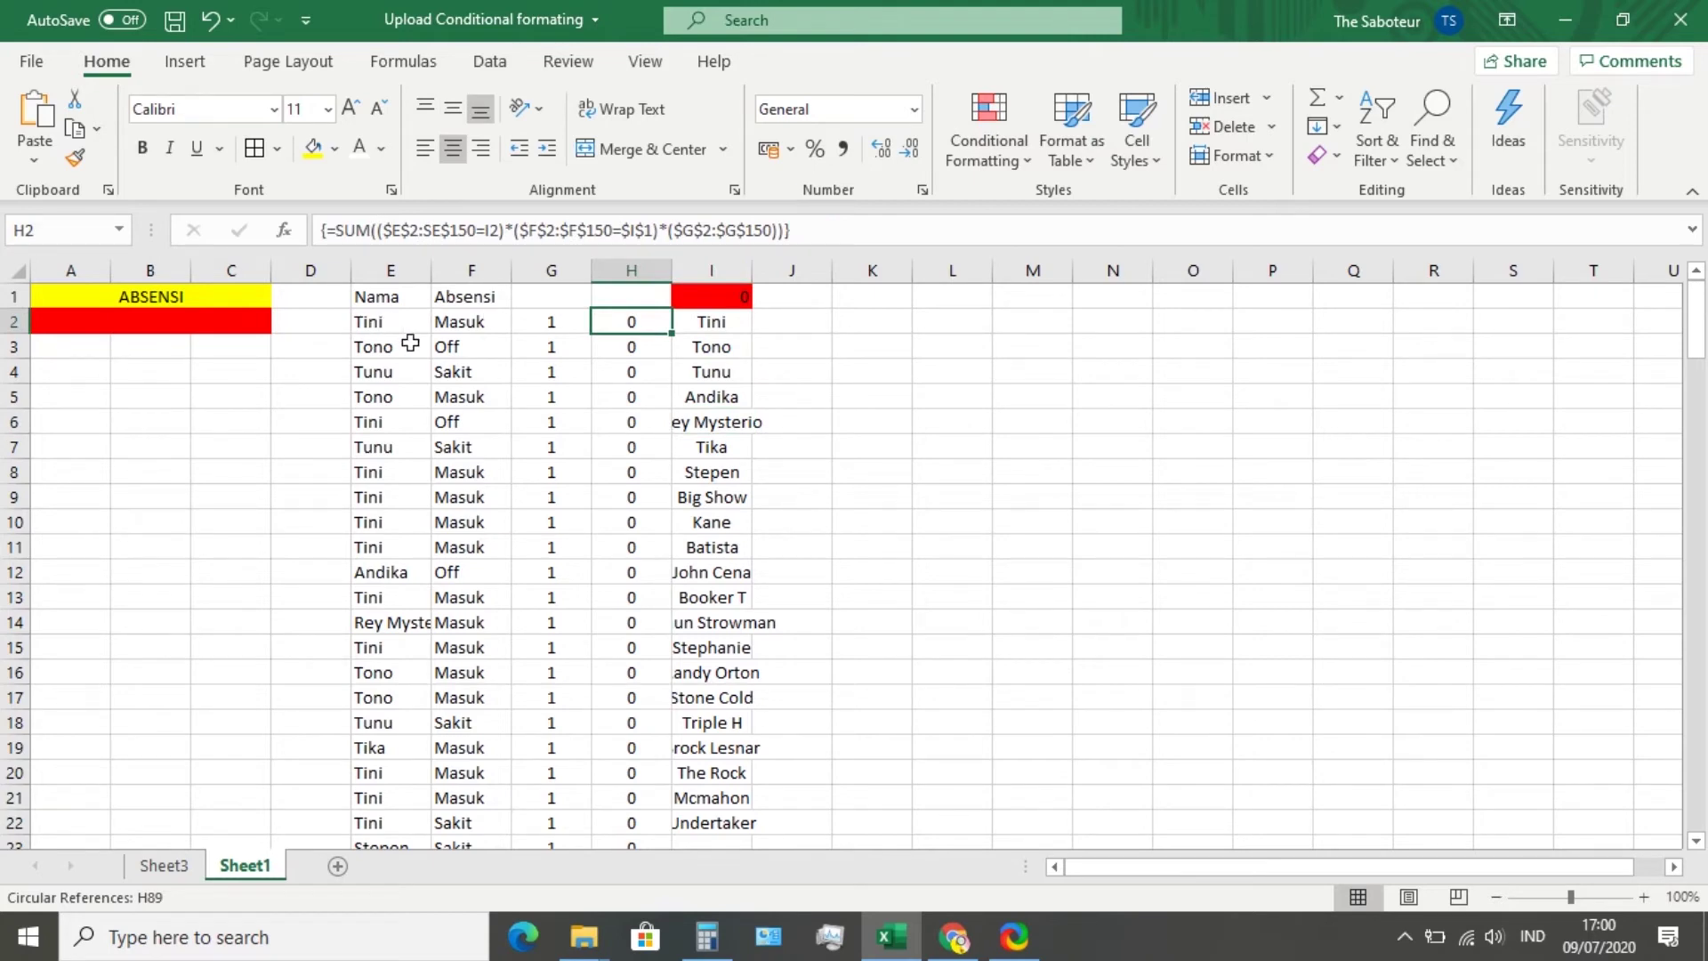
click(410, 343)
click(712, 345)
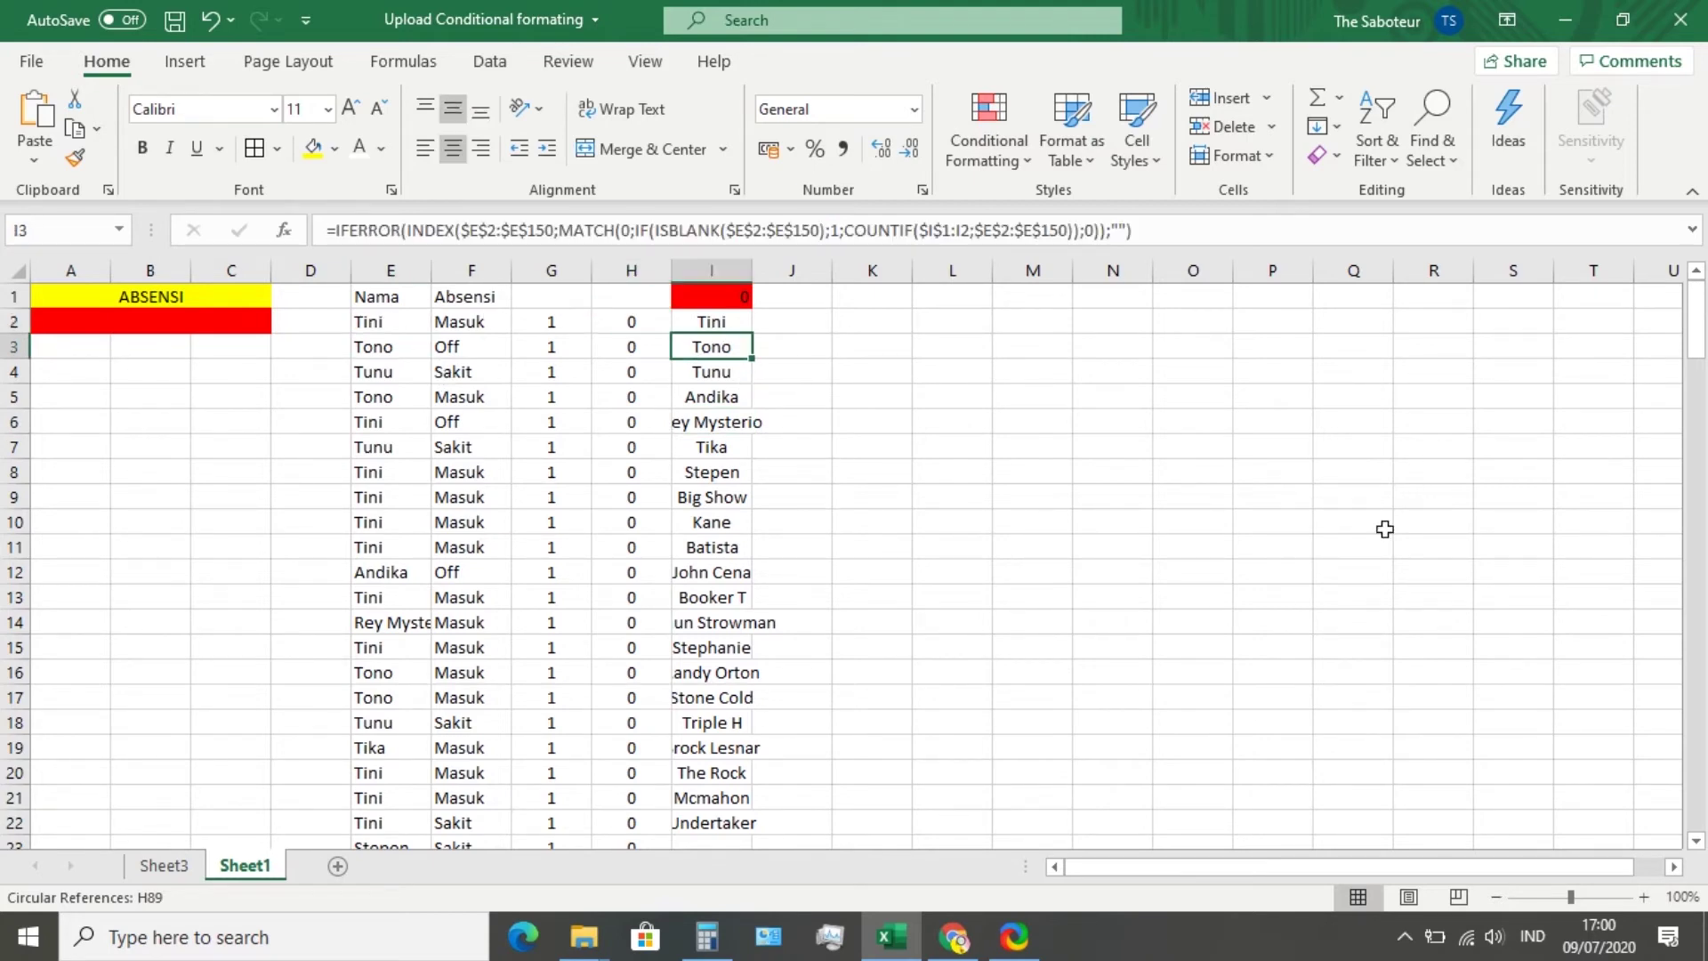
click(624, 323)
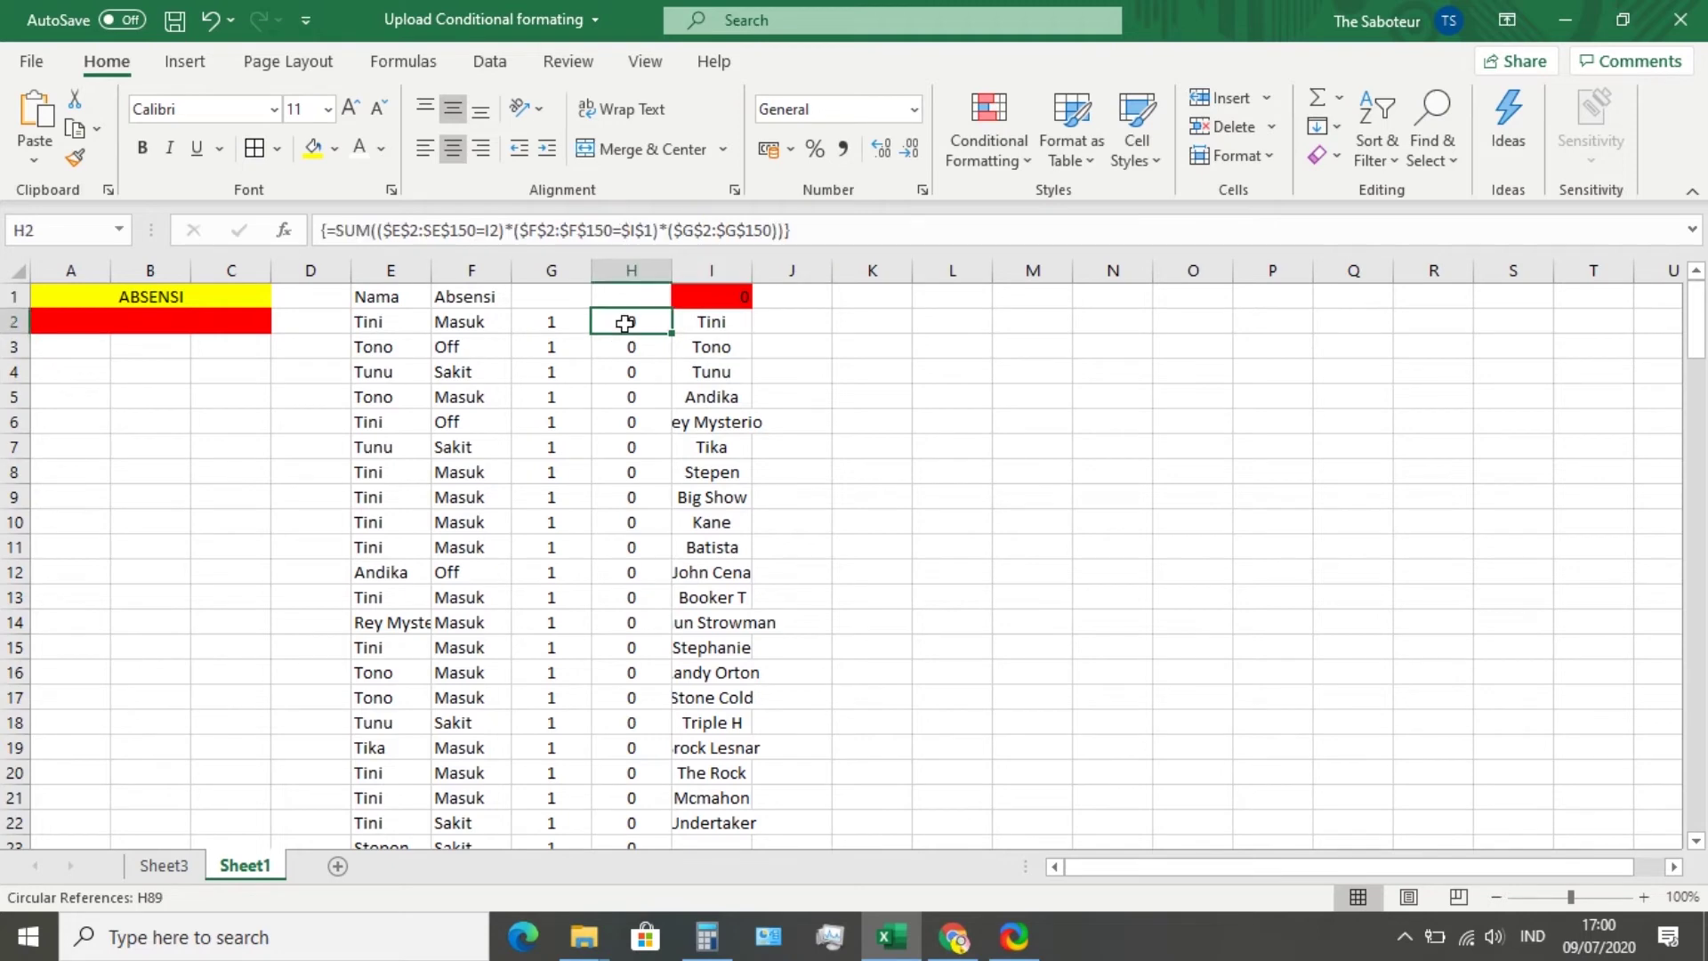
click(237, 318)
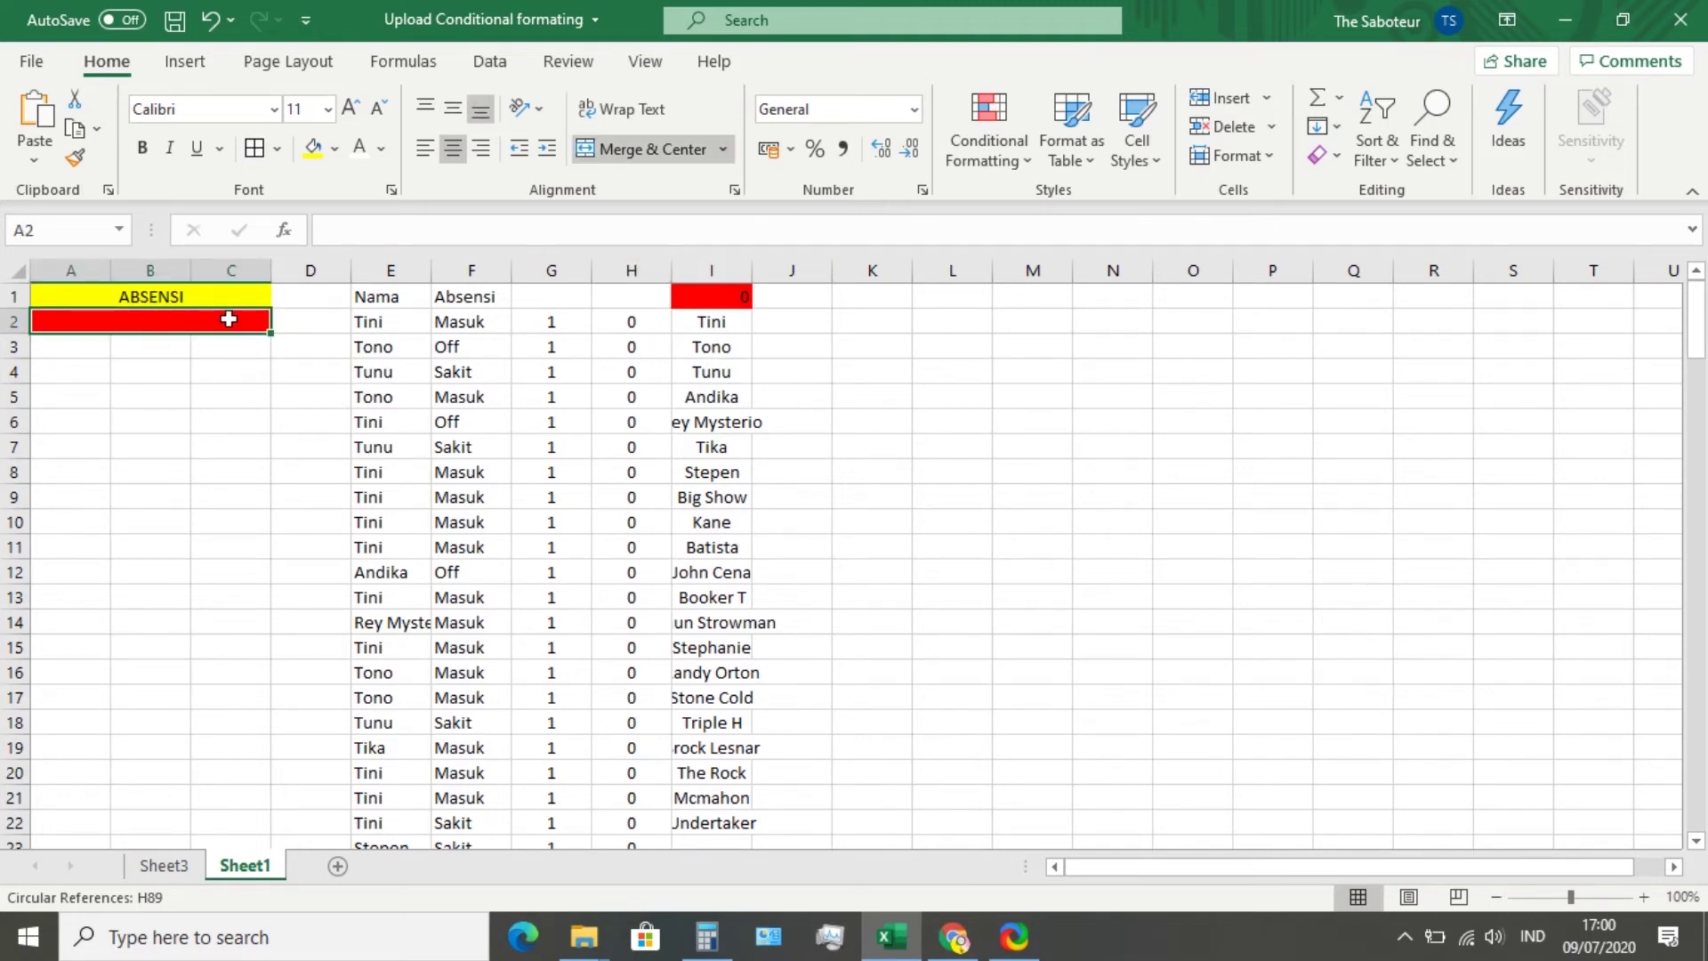
click(701, 298)
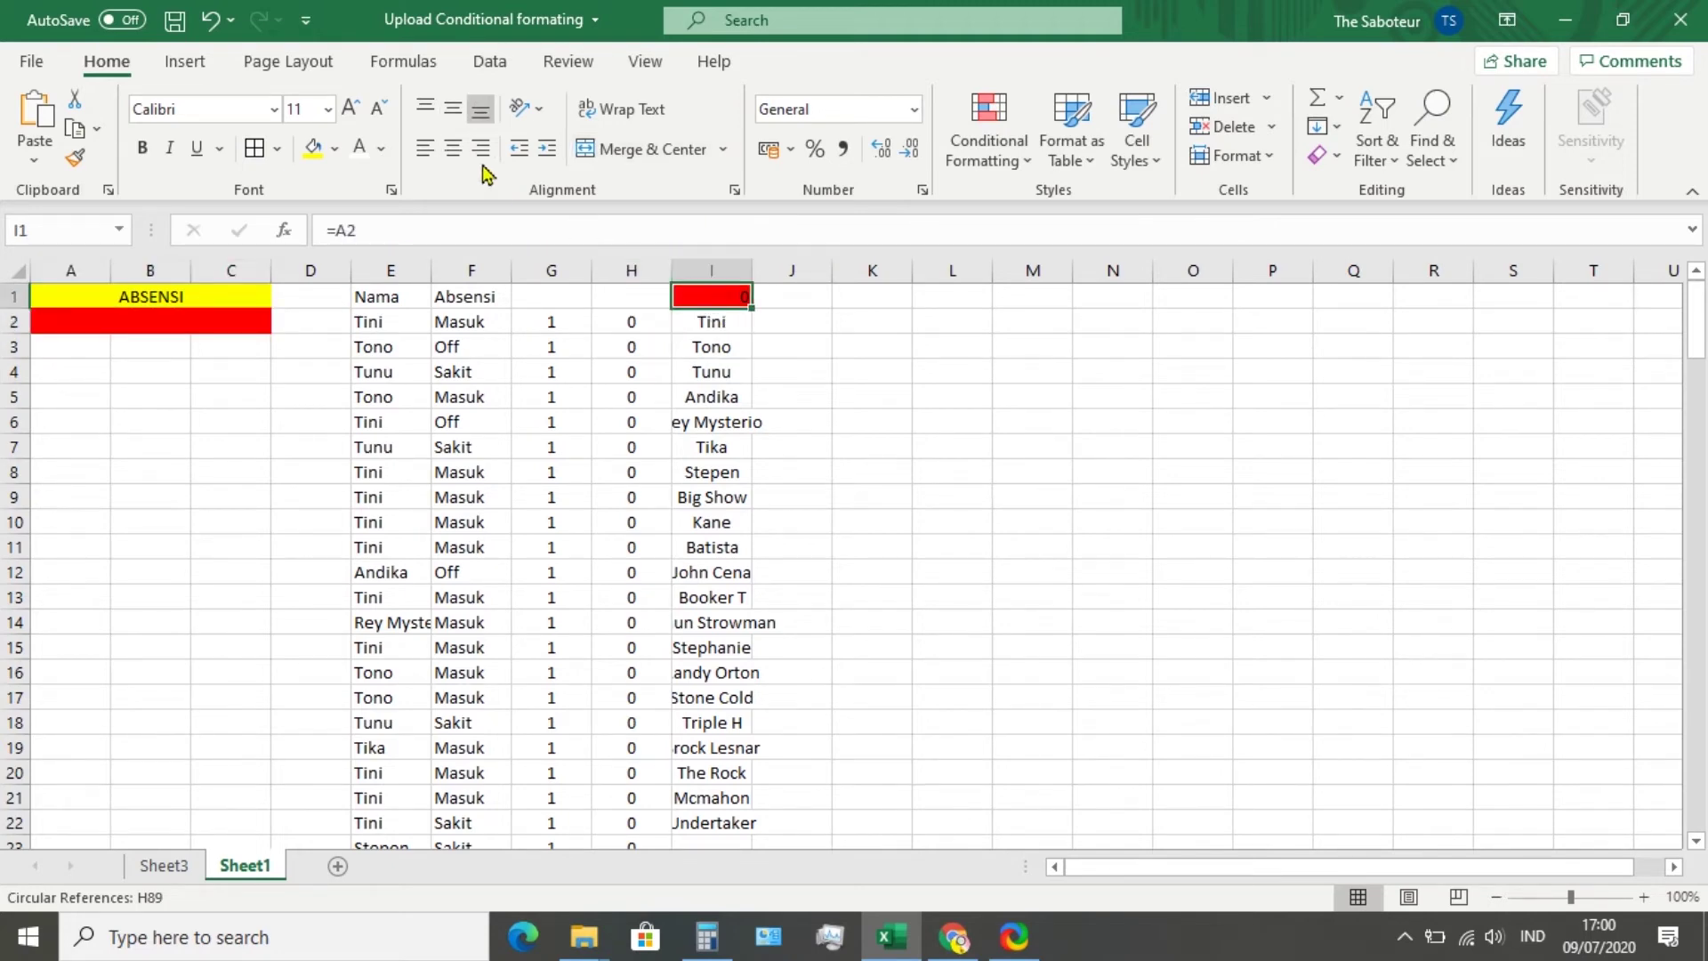
click(631, 596)
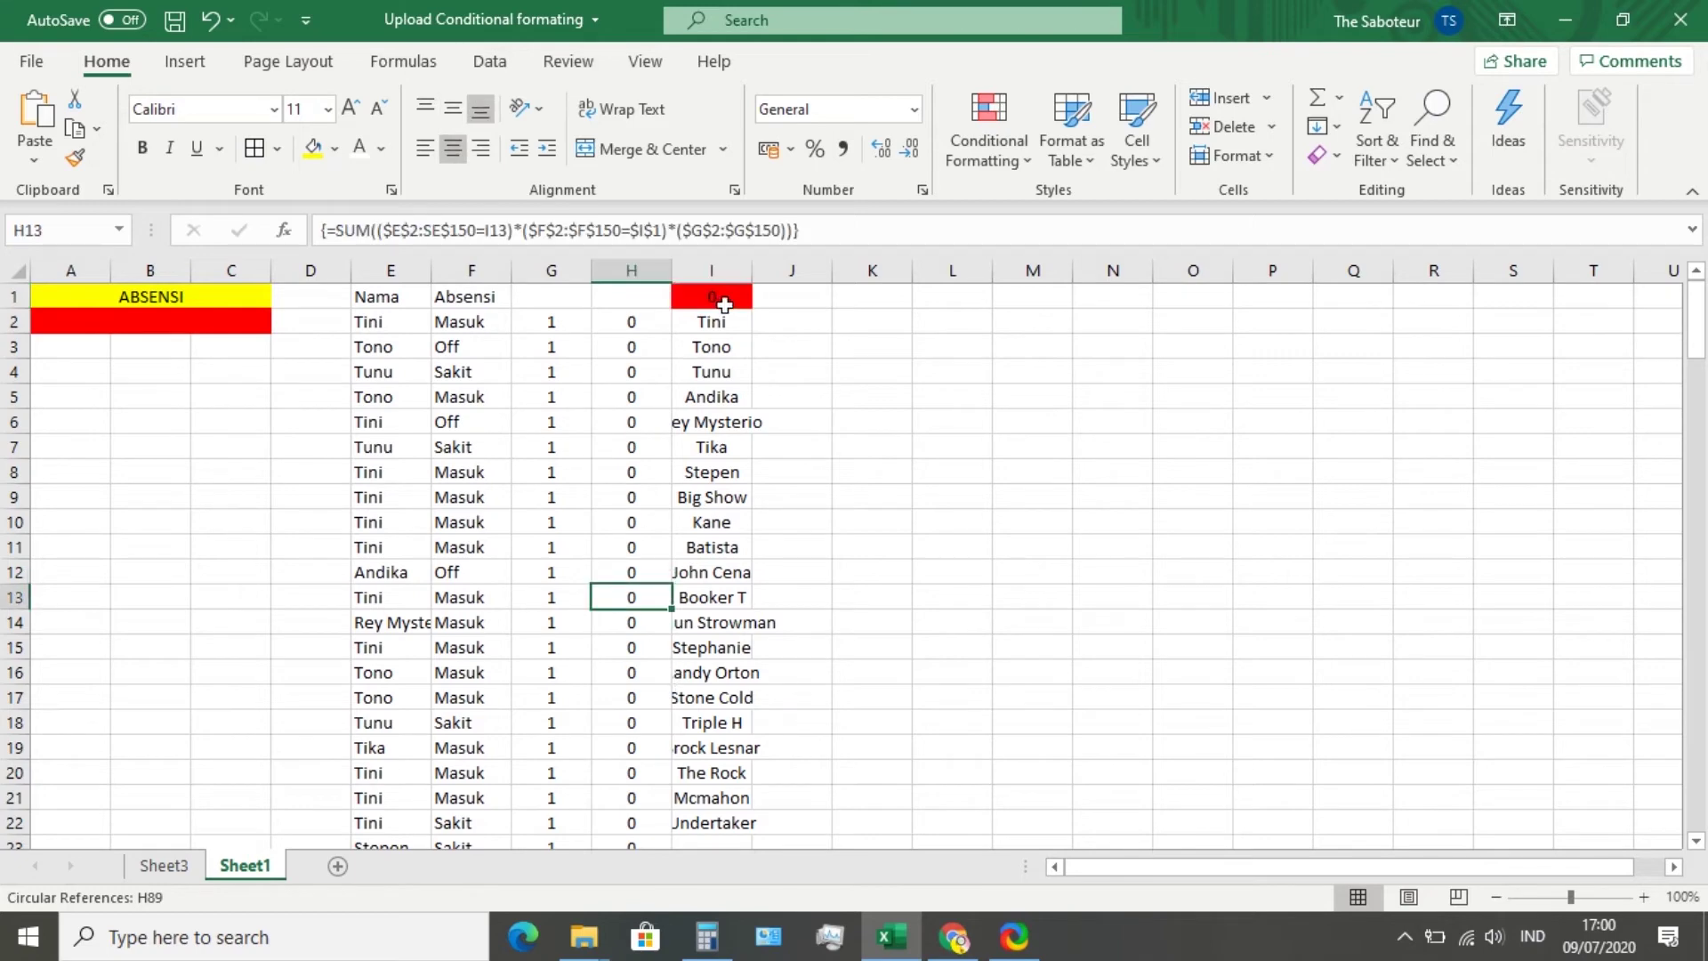
Examine the count results in column H from row 23 onward, where column I lists no name
click(783, 322)
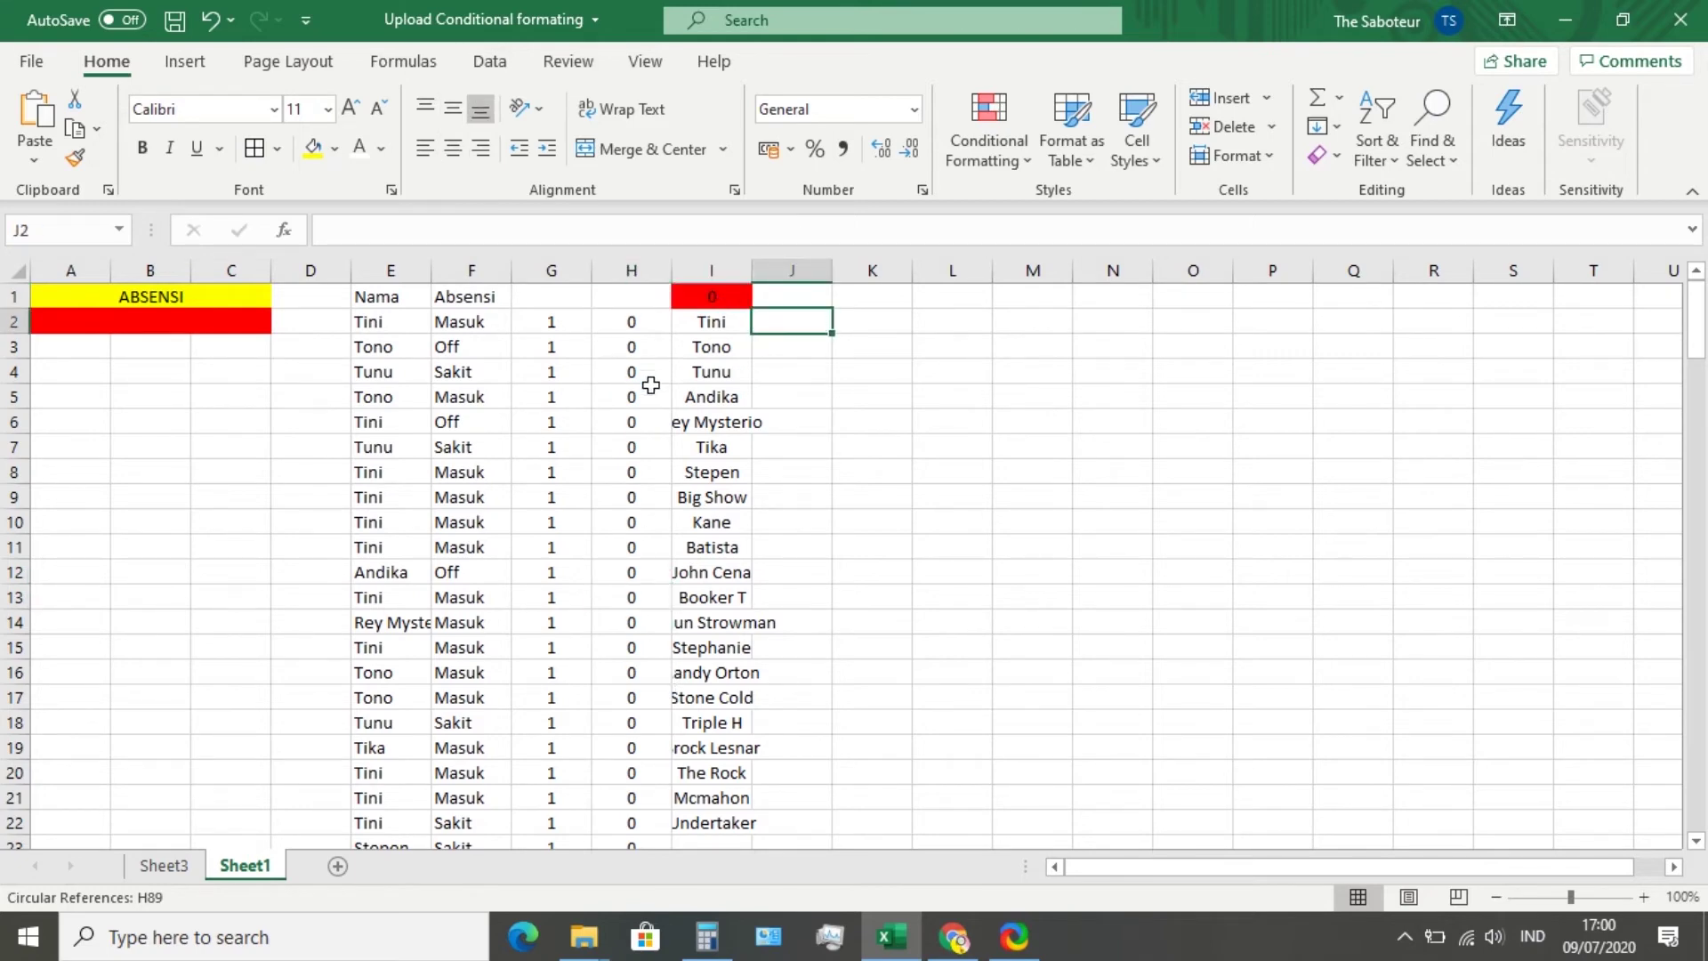
scroll(653, 486, down, 4)
mouse_move(612, 553)
mouse_down()
mouse_move(591, 698)
mouse_move(622, 564)
mouse_up()
scroll(667, 539, up, 4)
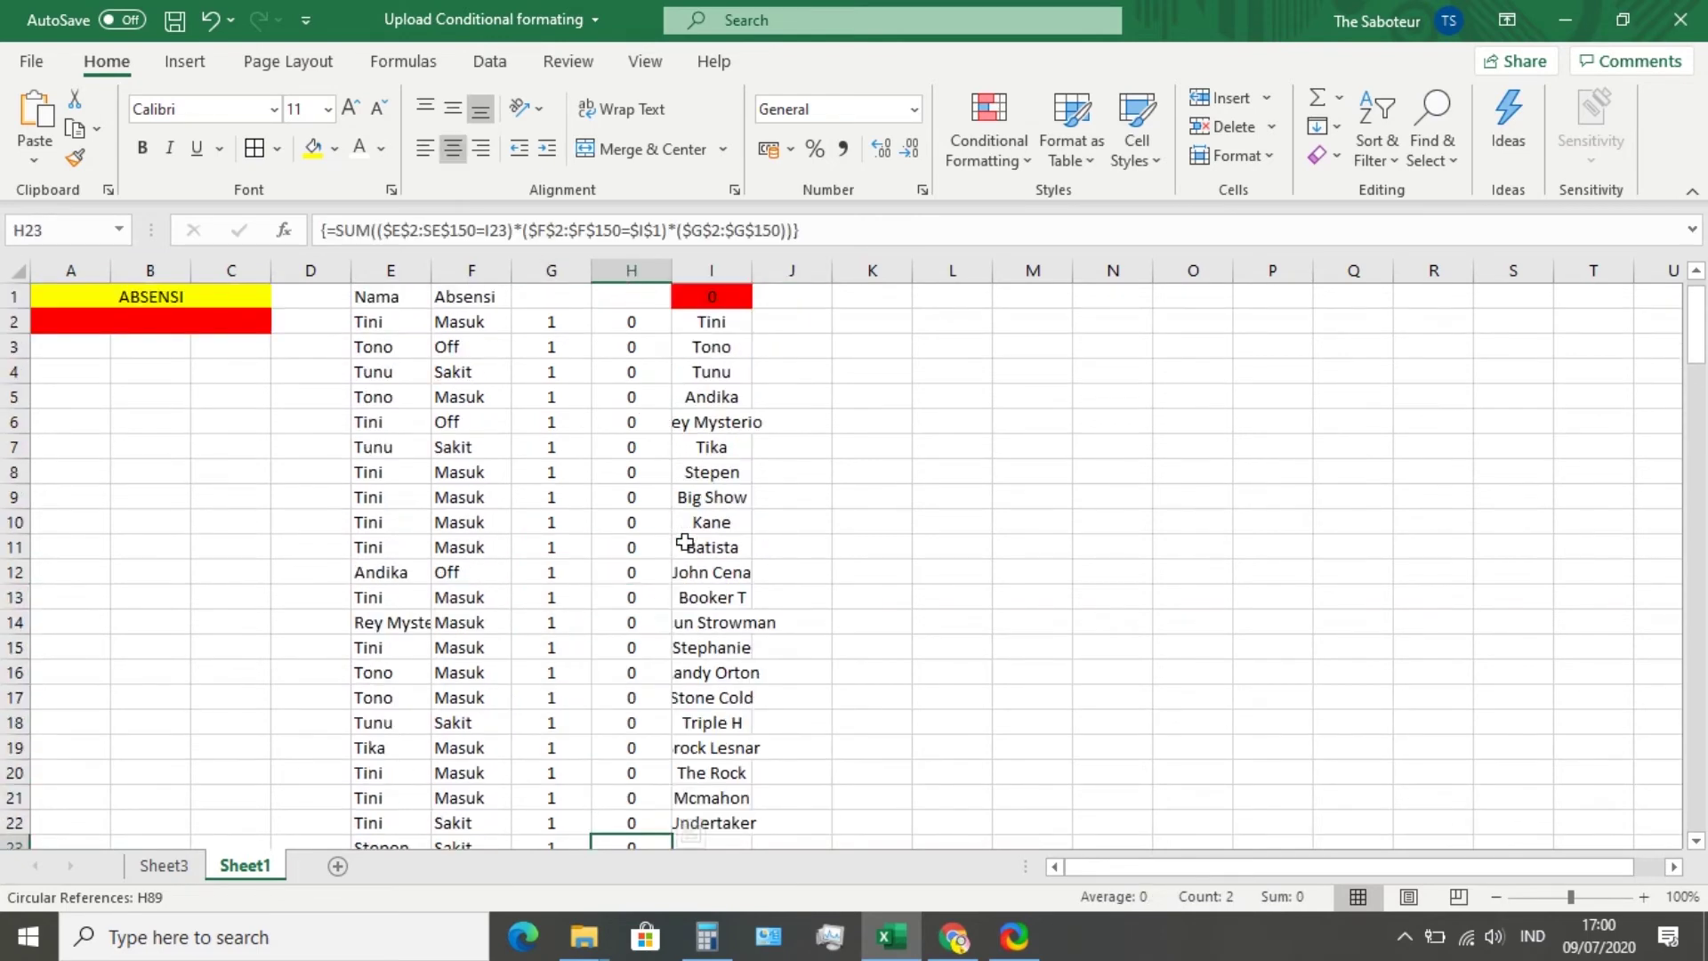
click(99, 344)
scroll(702, 767, down, 5)
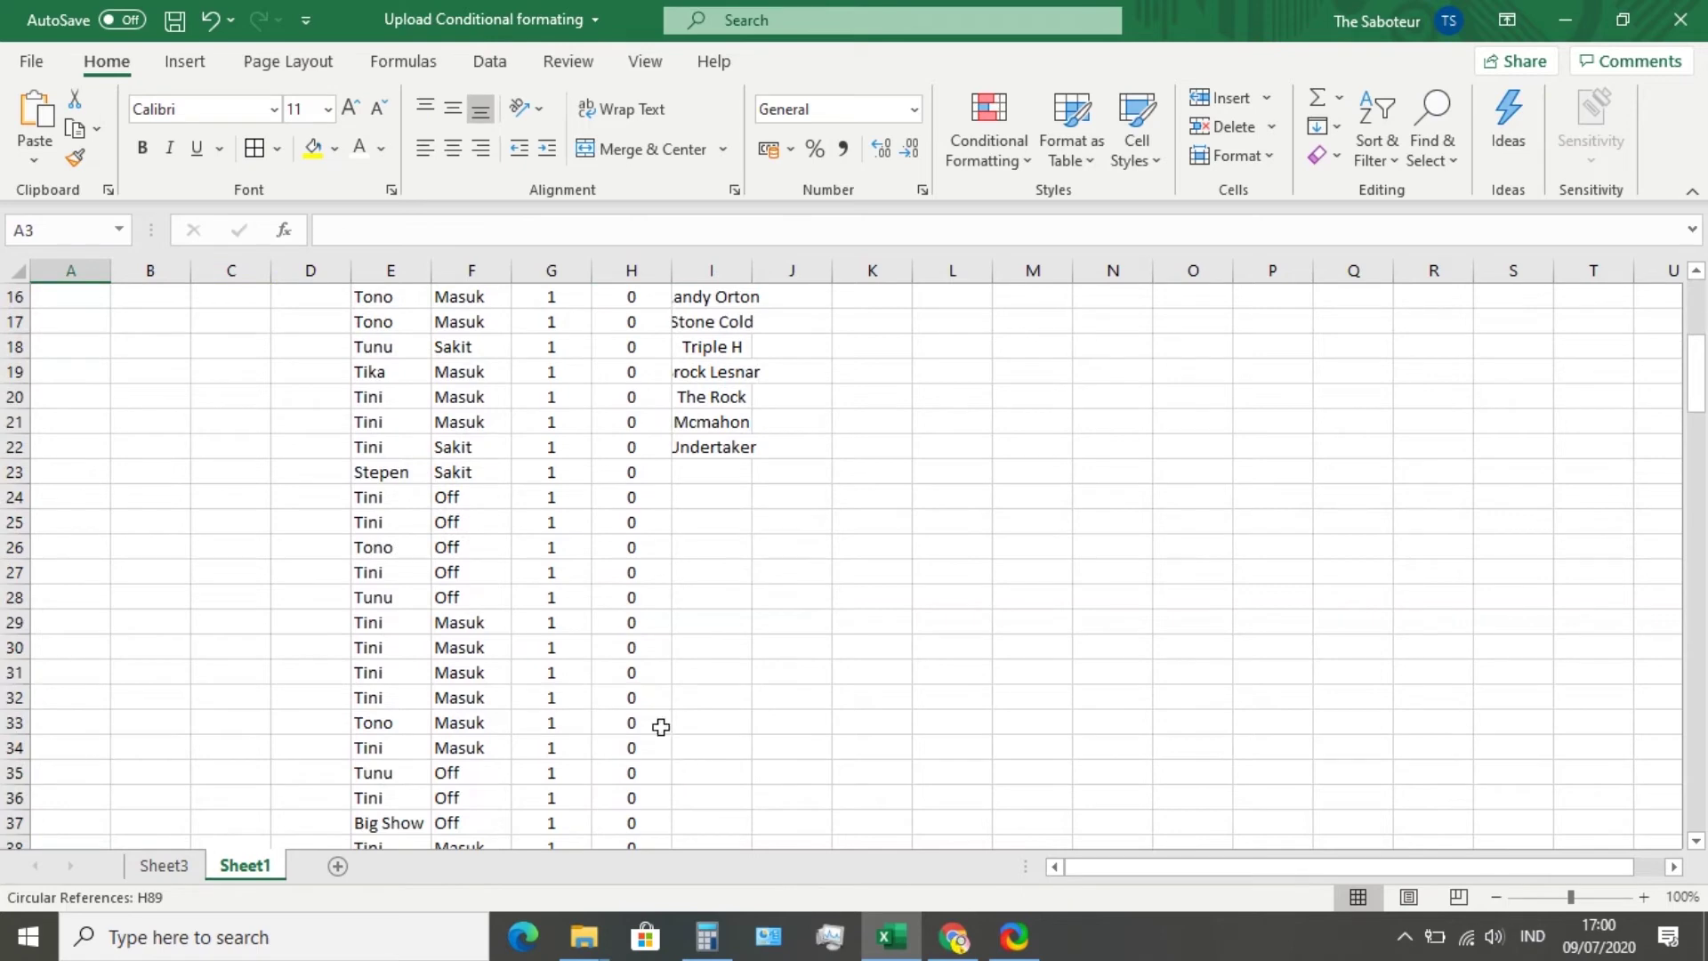
drag(612, 470, 621, 564)
scroll(627, 498, up, 5)
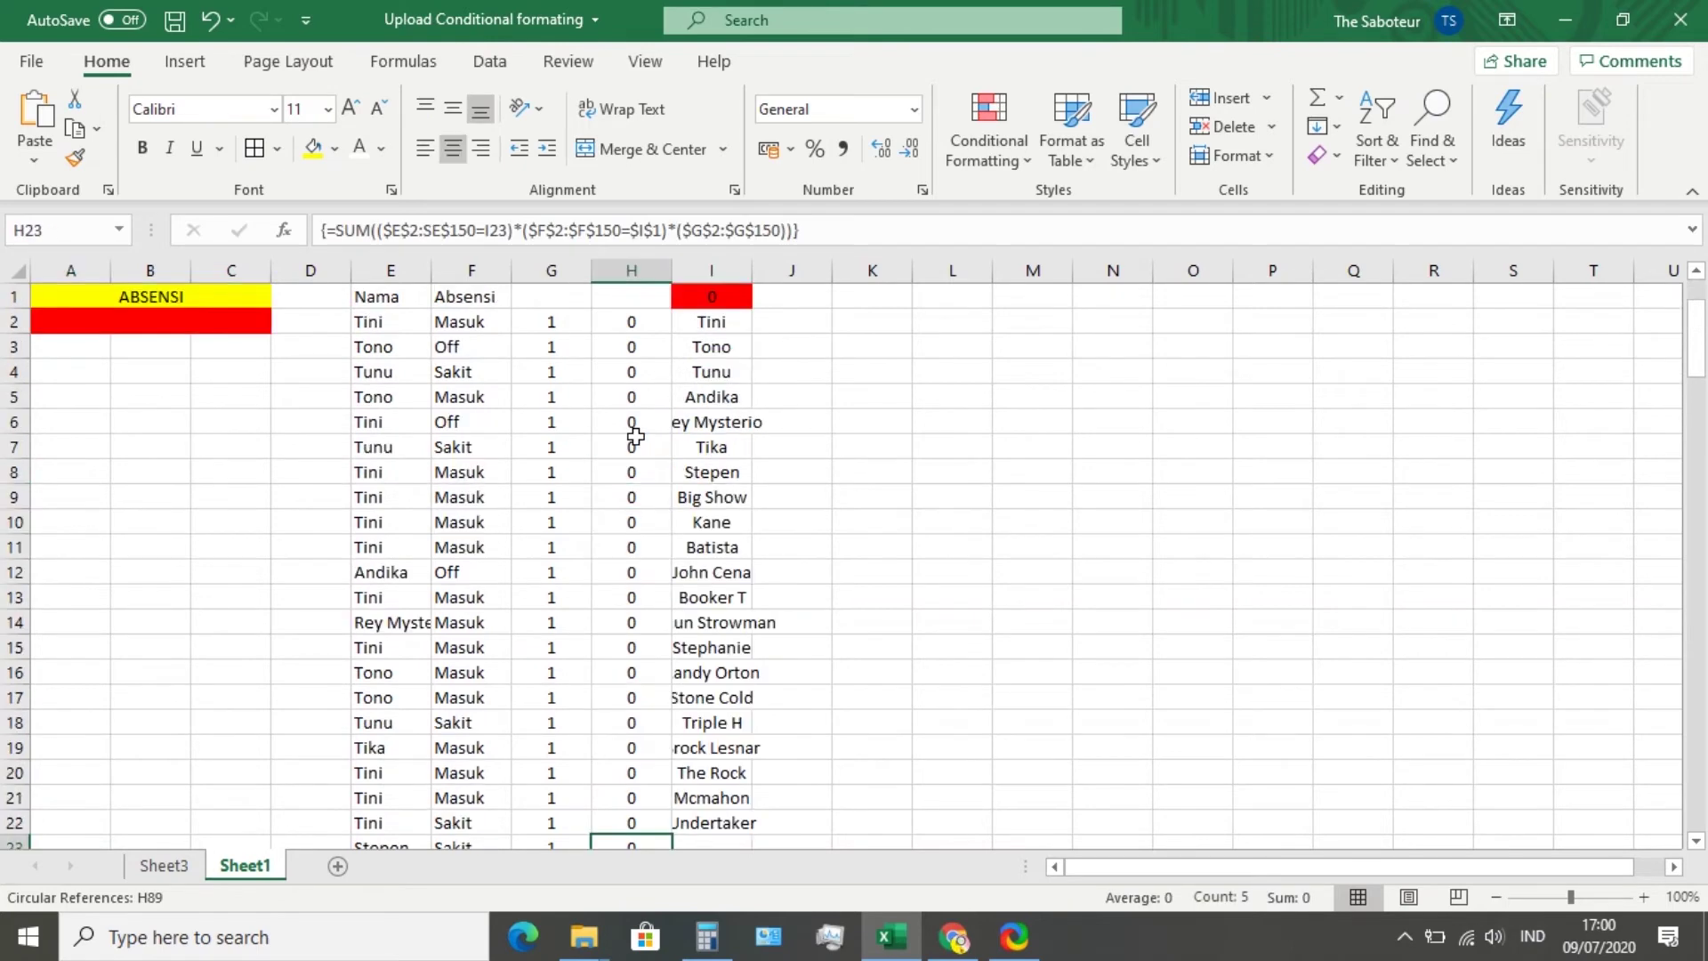
Enter the formula =IF(I2="";"";H2) in J2 to show the count only where column I has a name
click(782, 327)
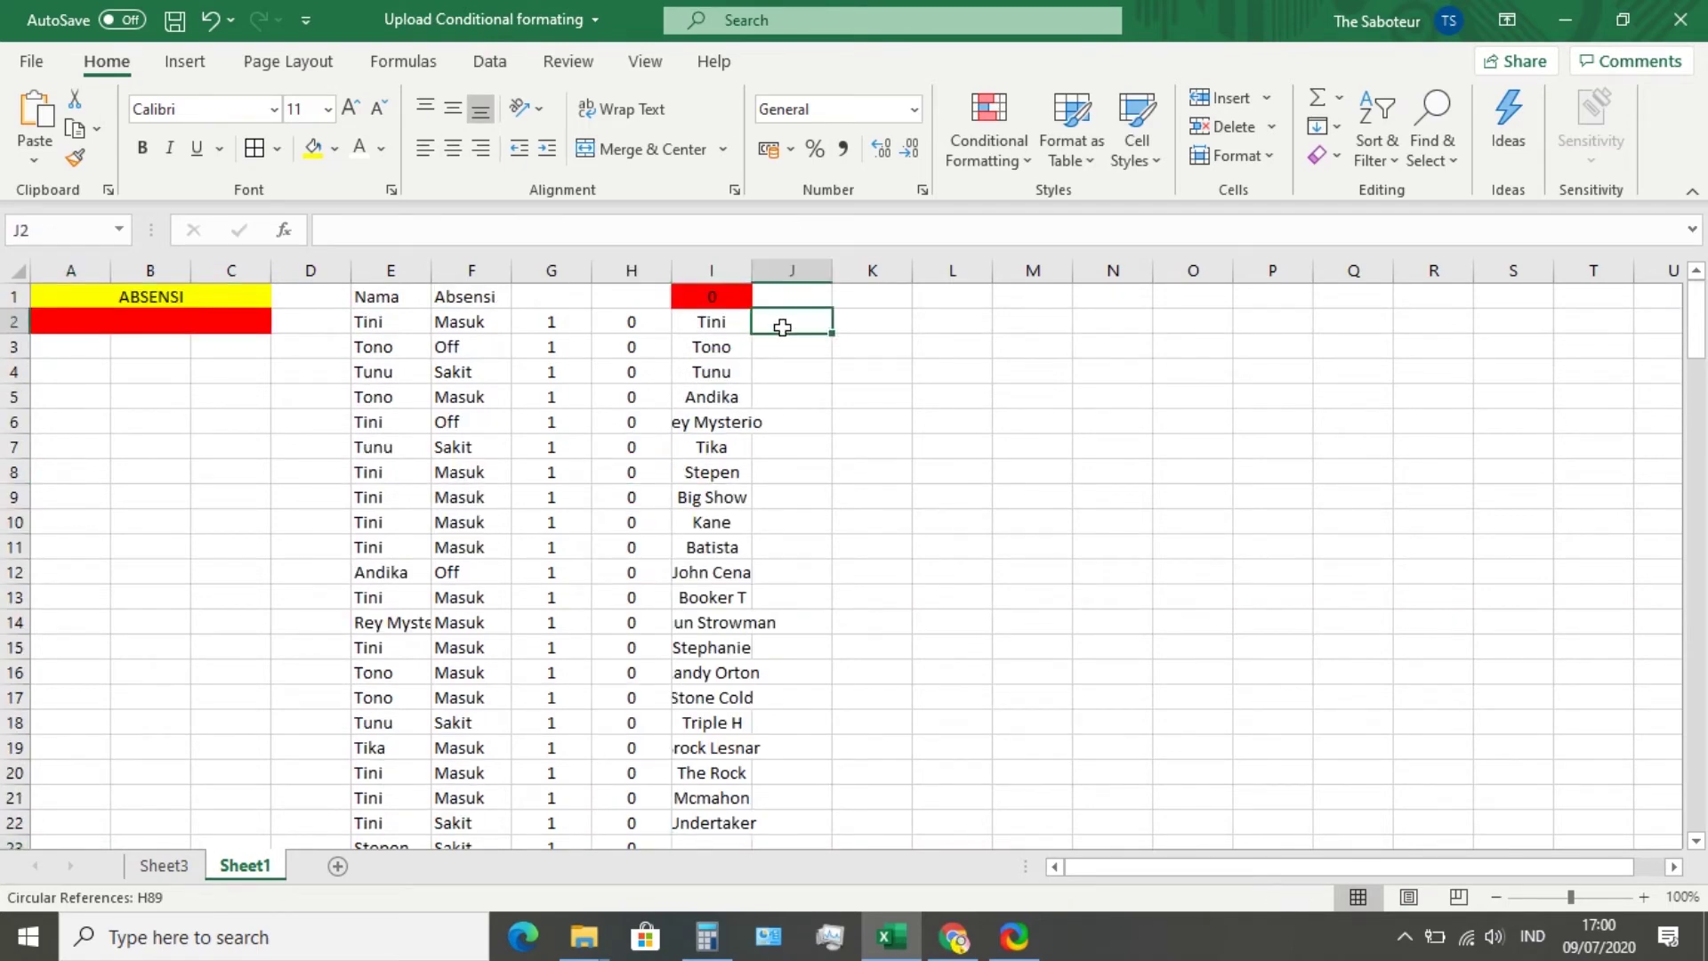
text(=)
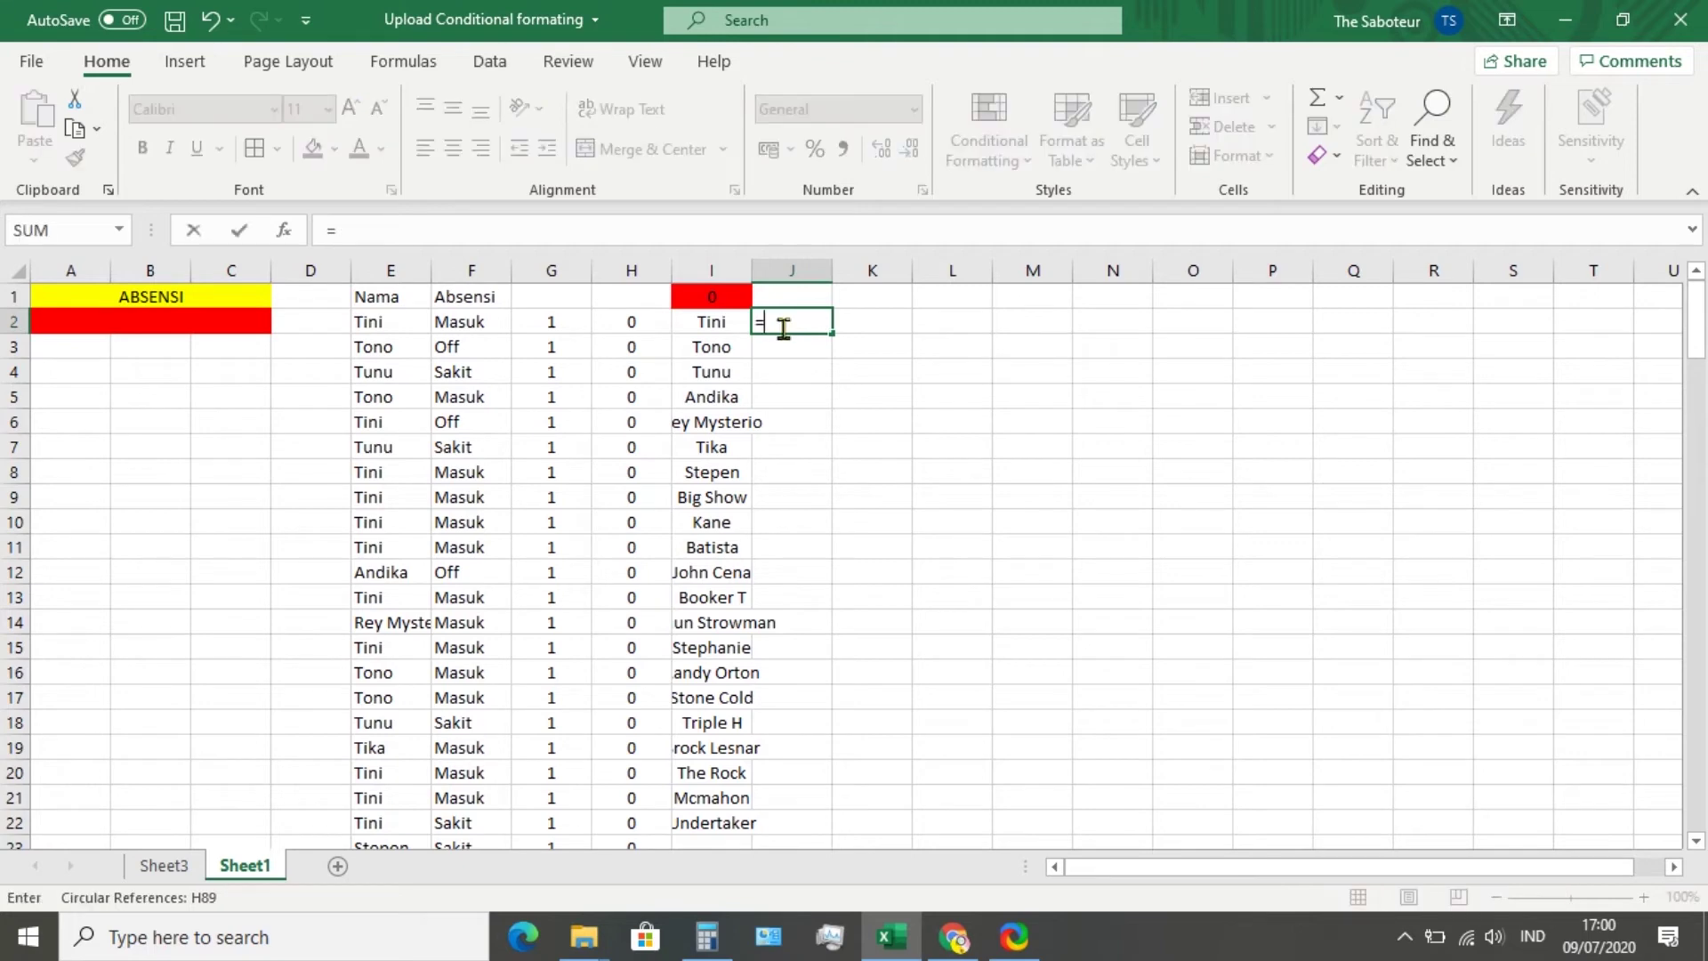
text(if)
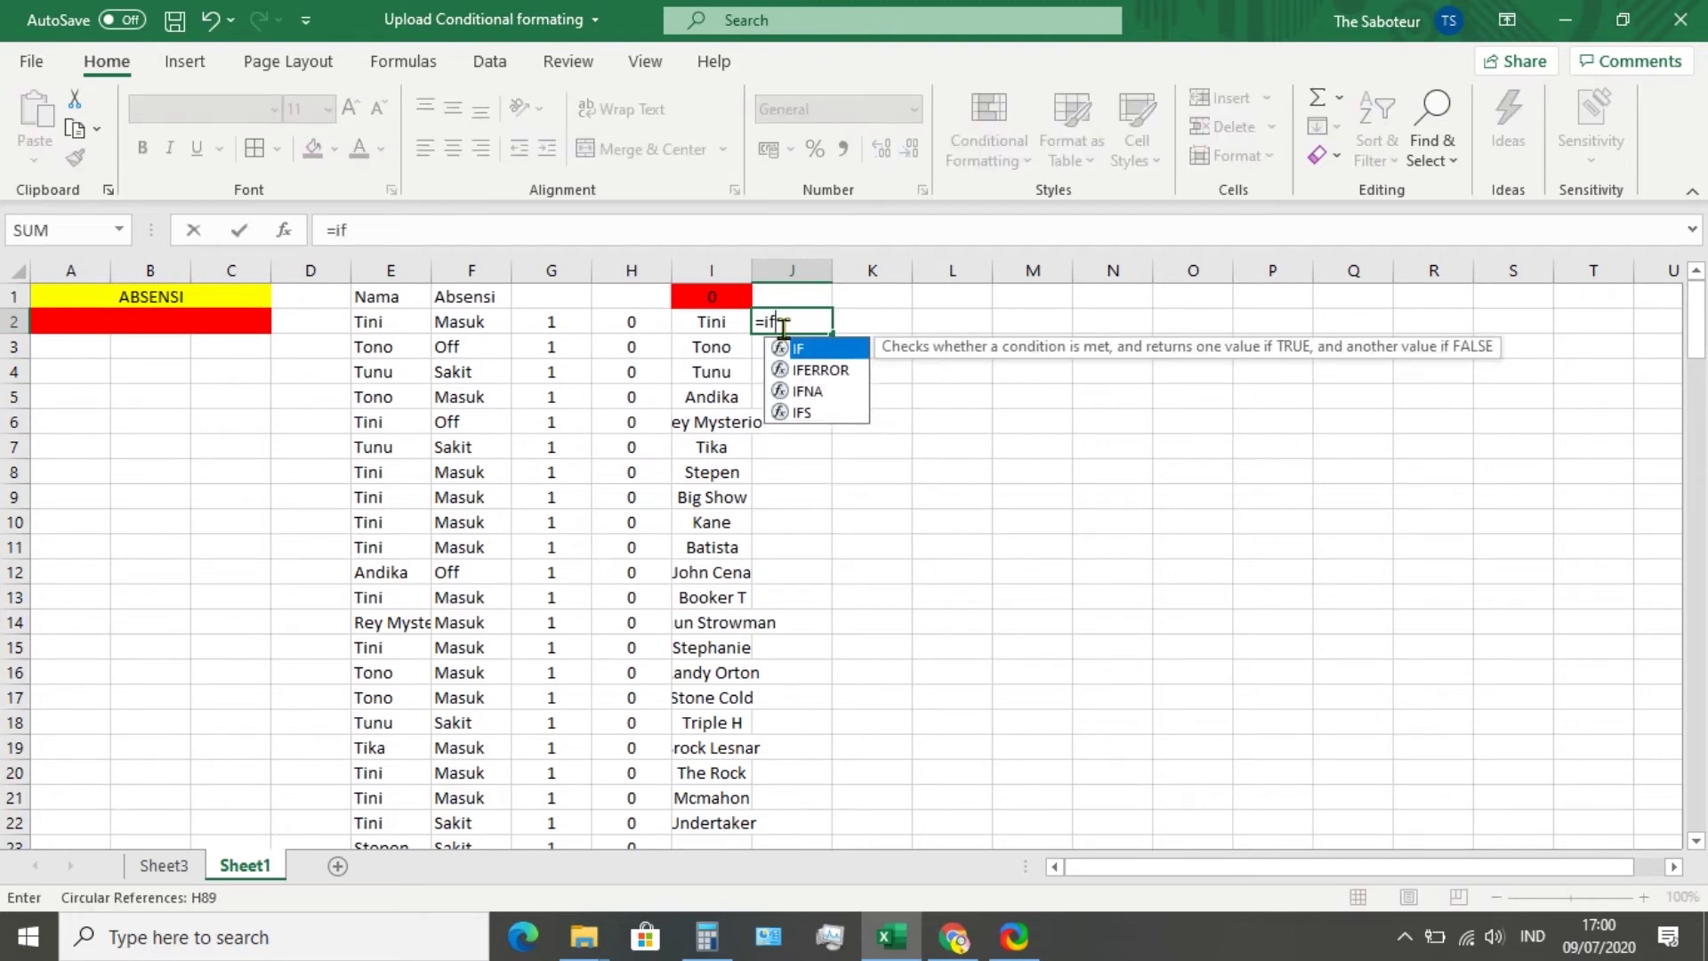
text((i2)
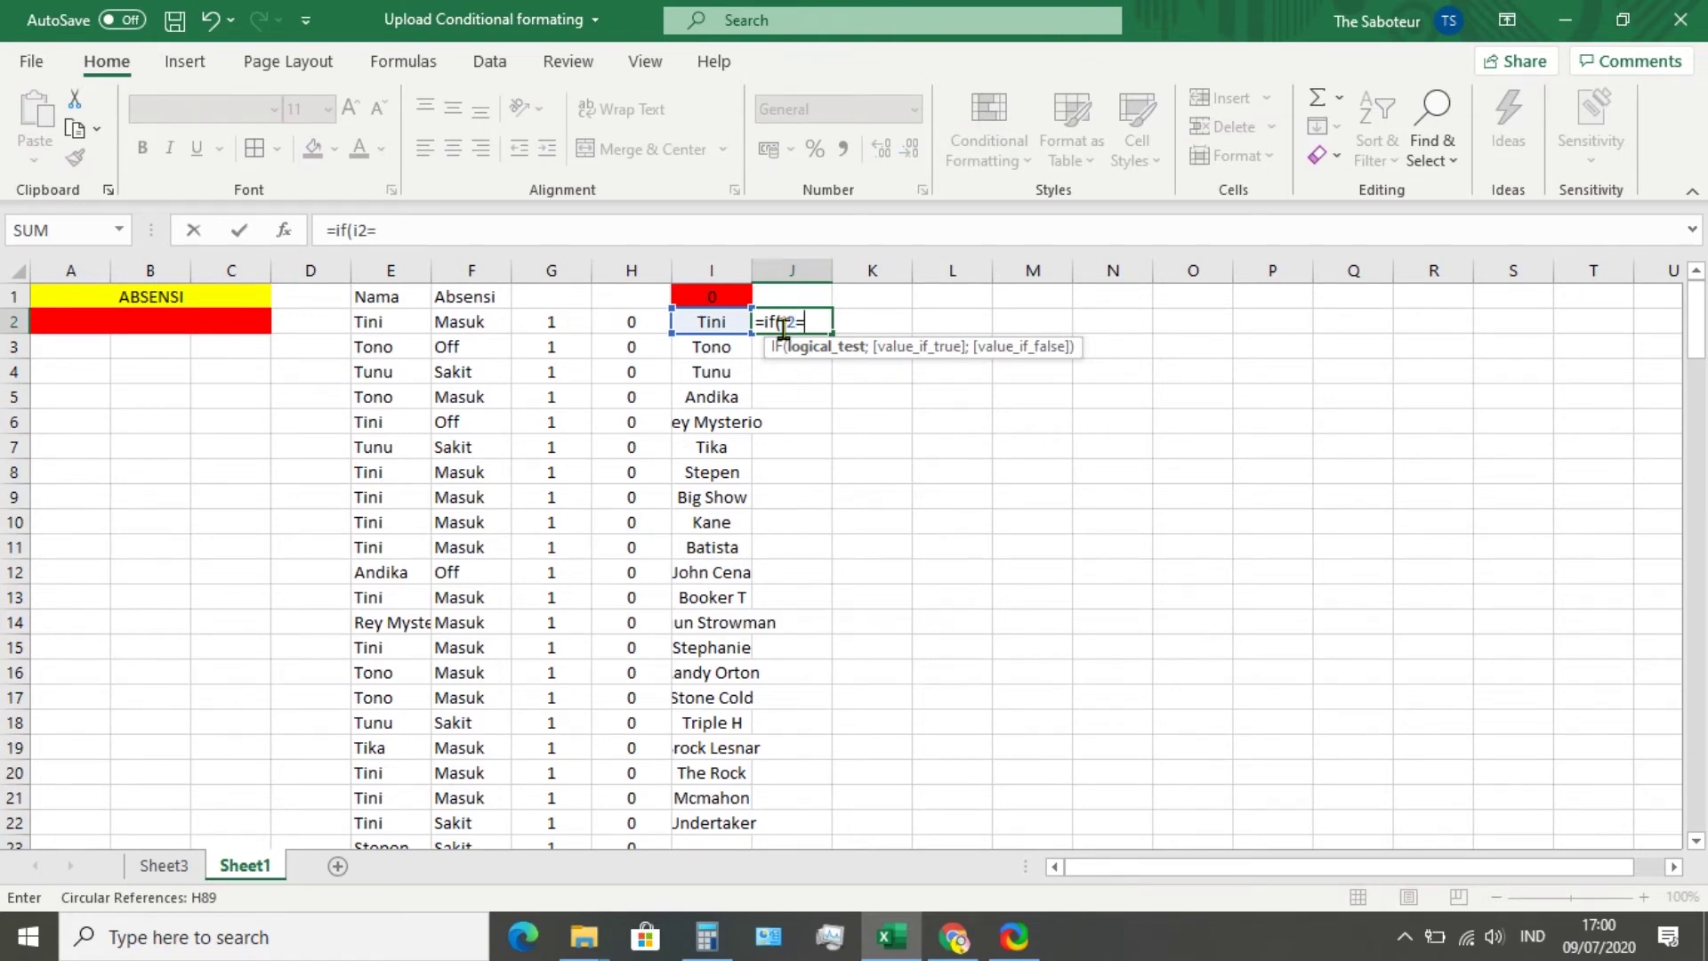
text(="";)
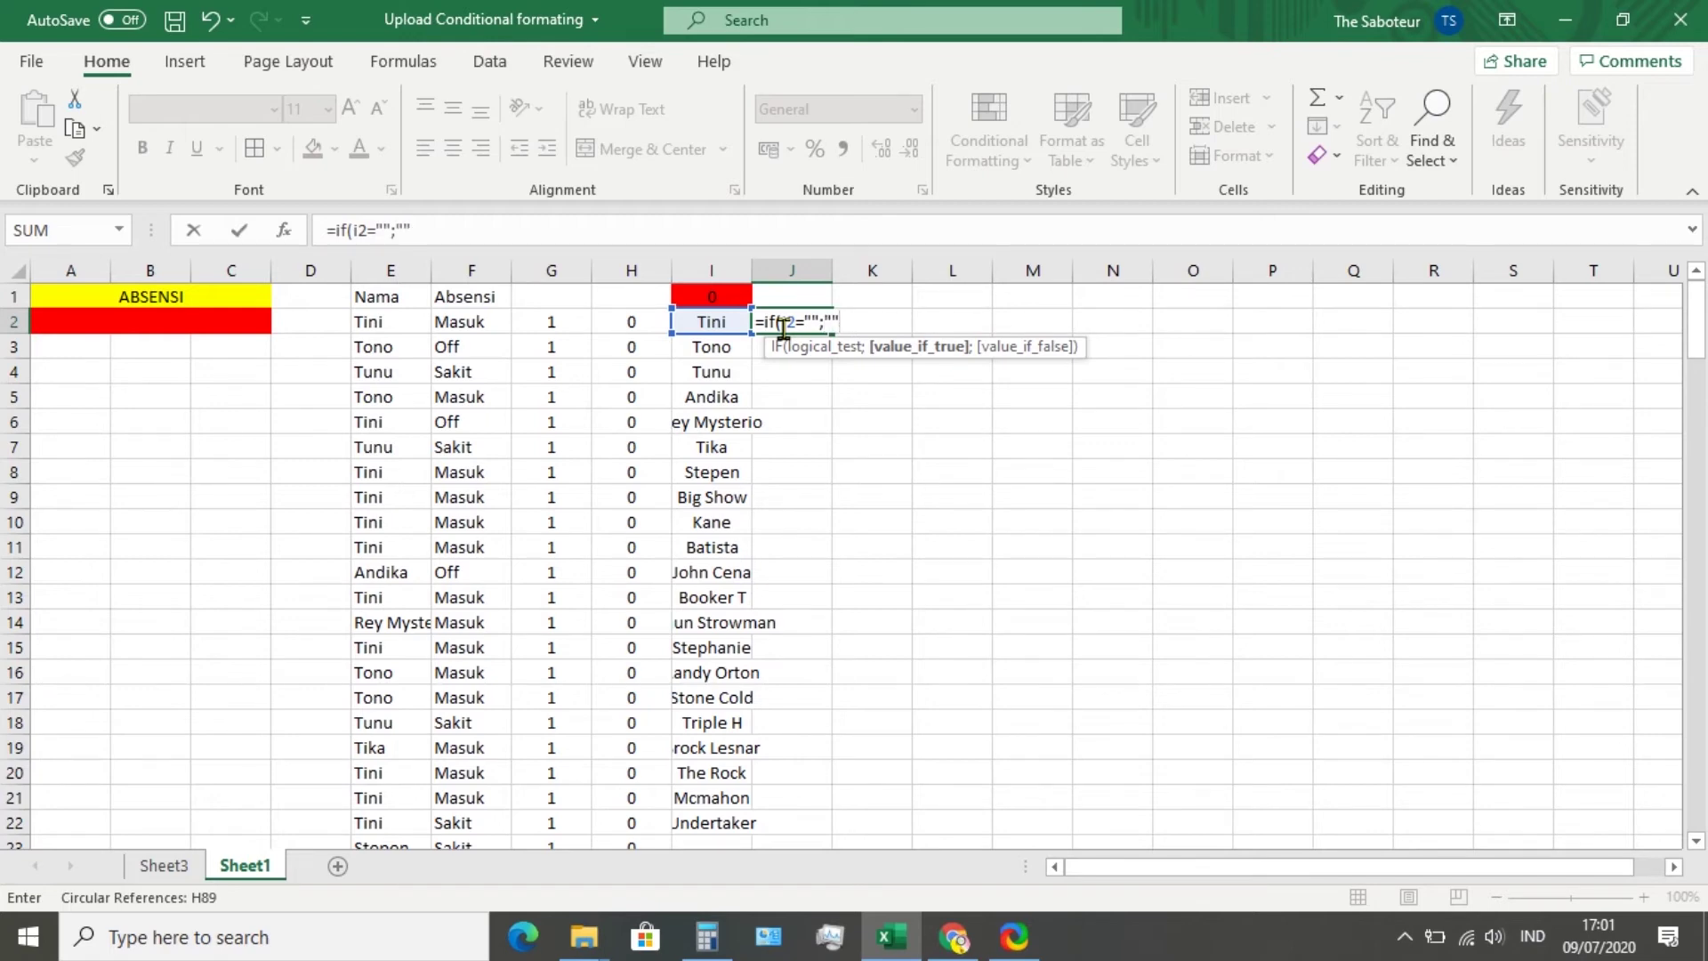
text(;)
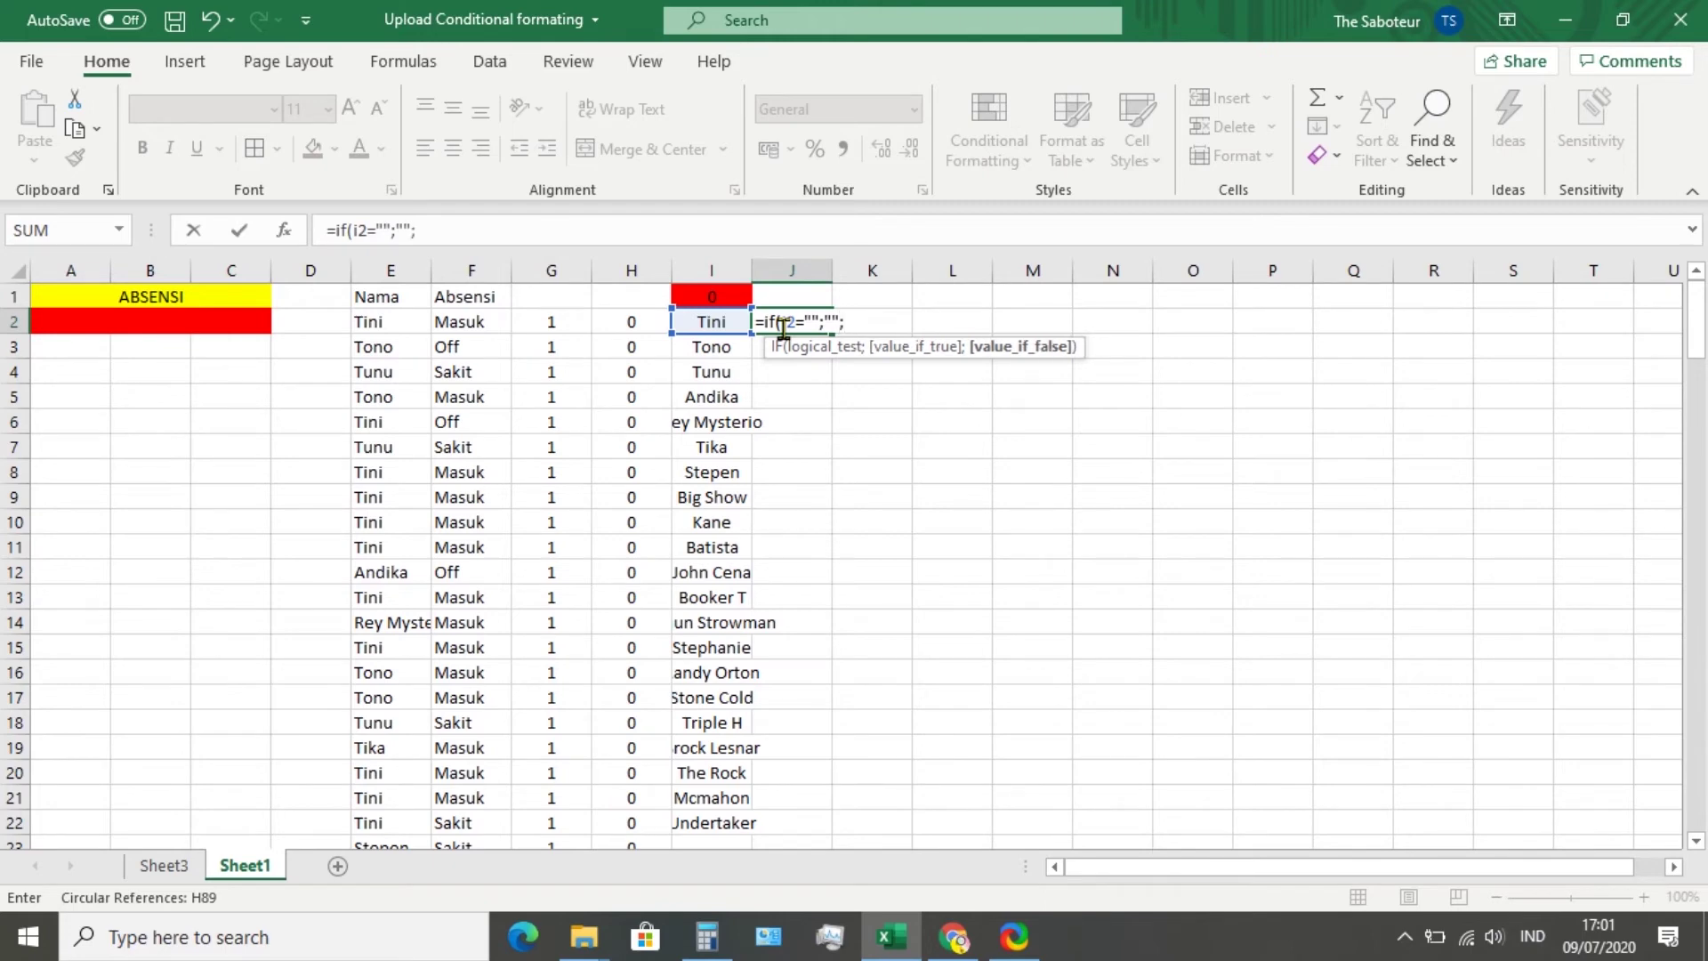
text(h2)
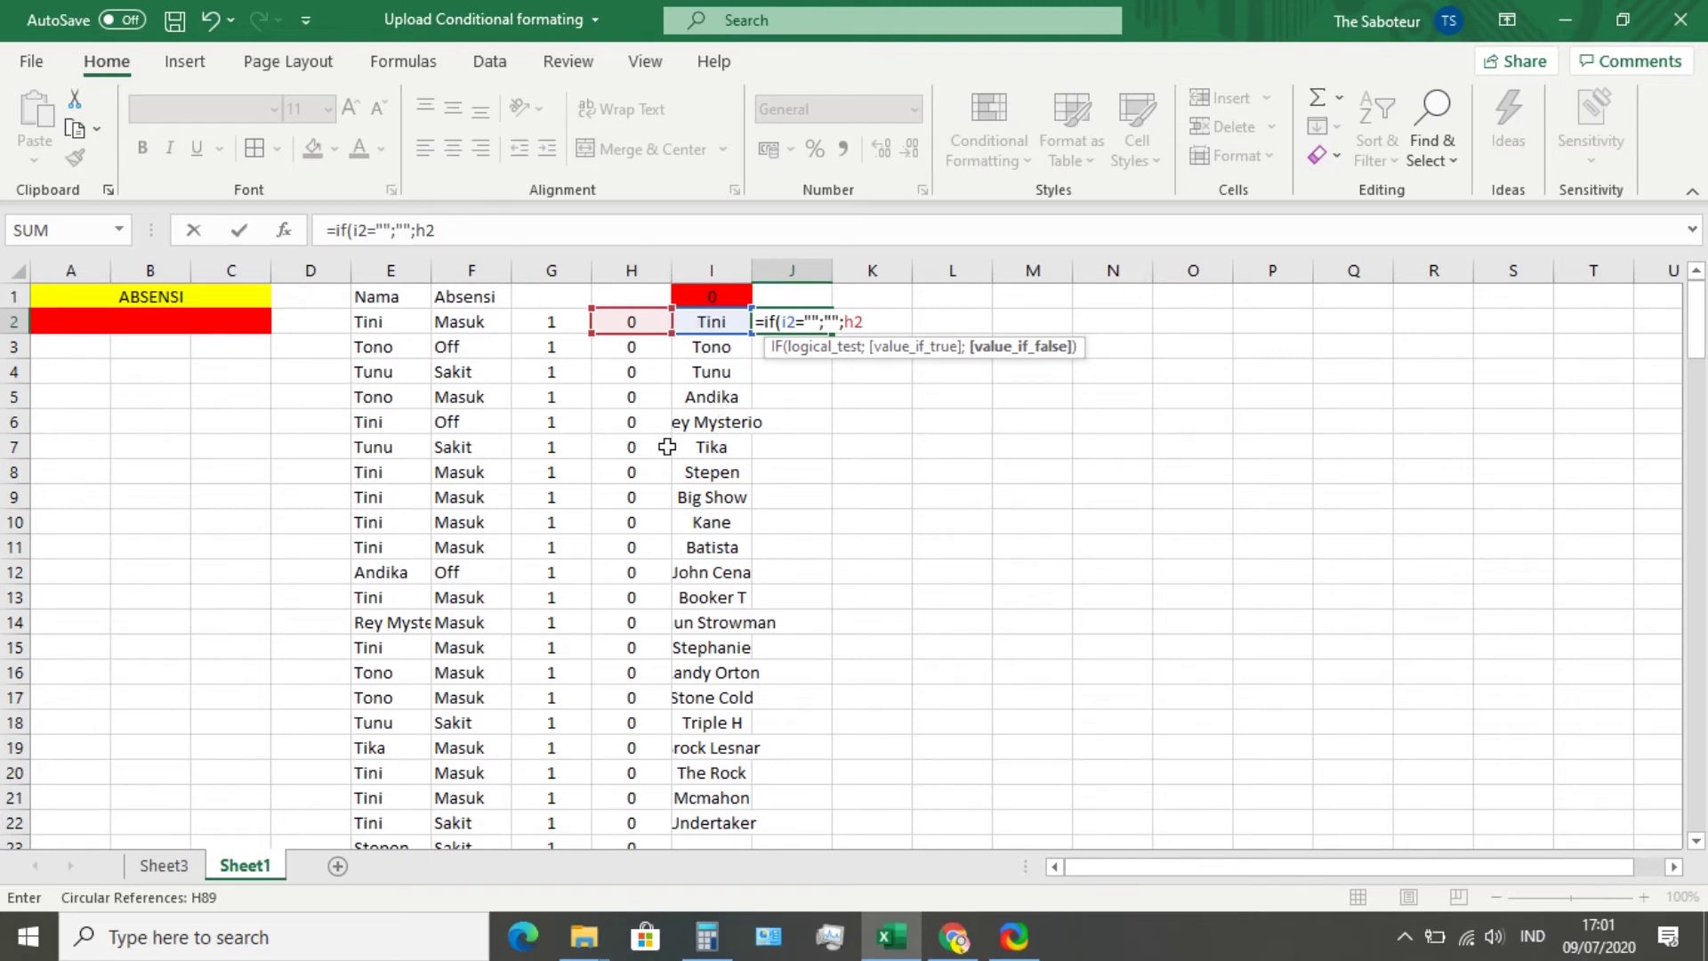
text())
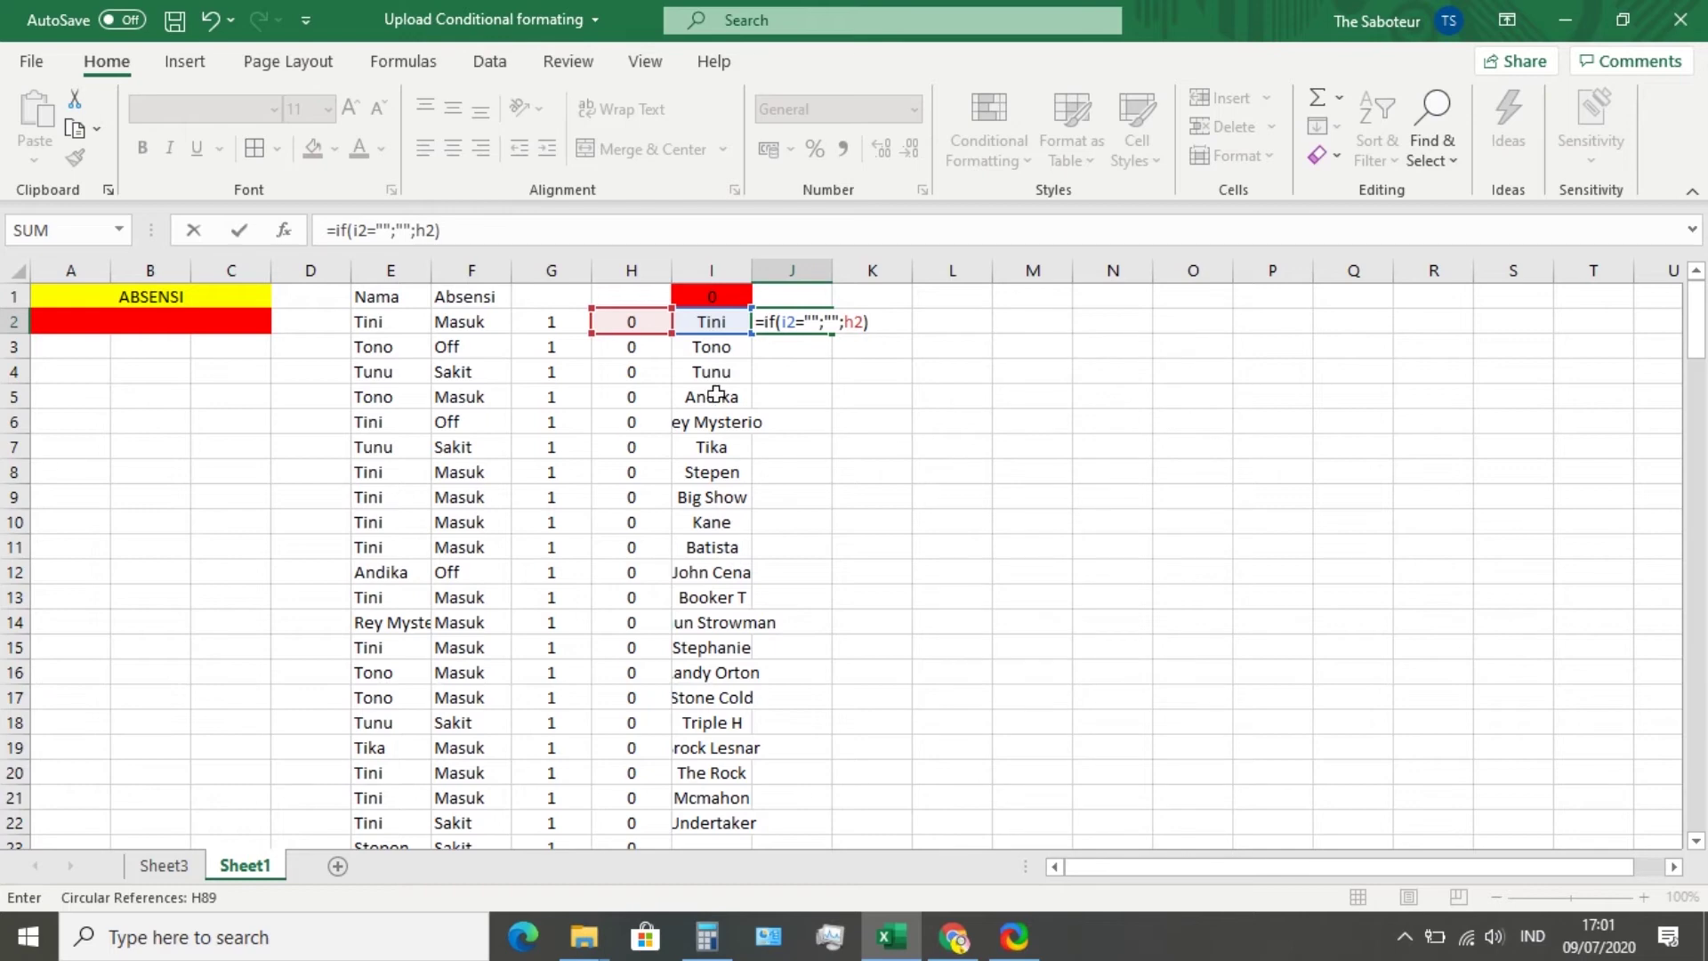
key(Return)
Copy the IF formula from J2 down to J150
click(799, 318)
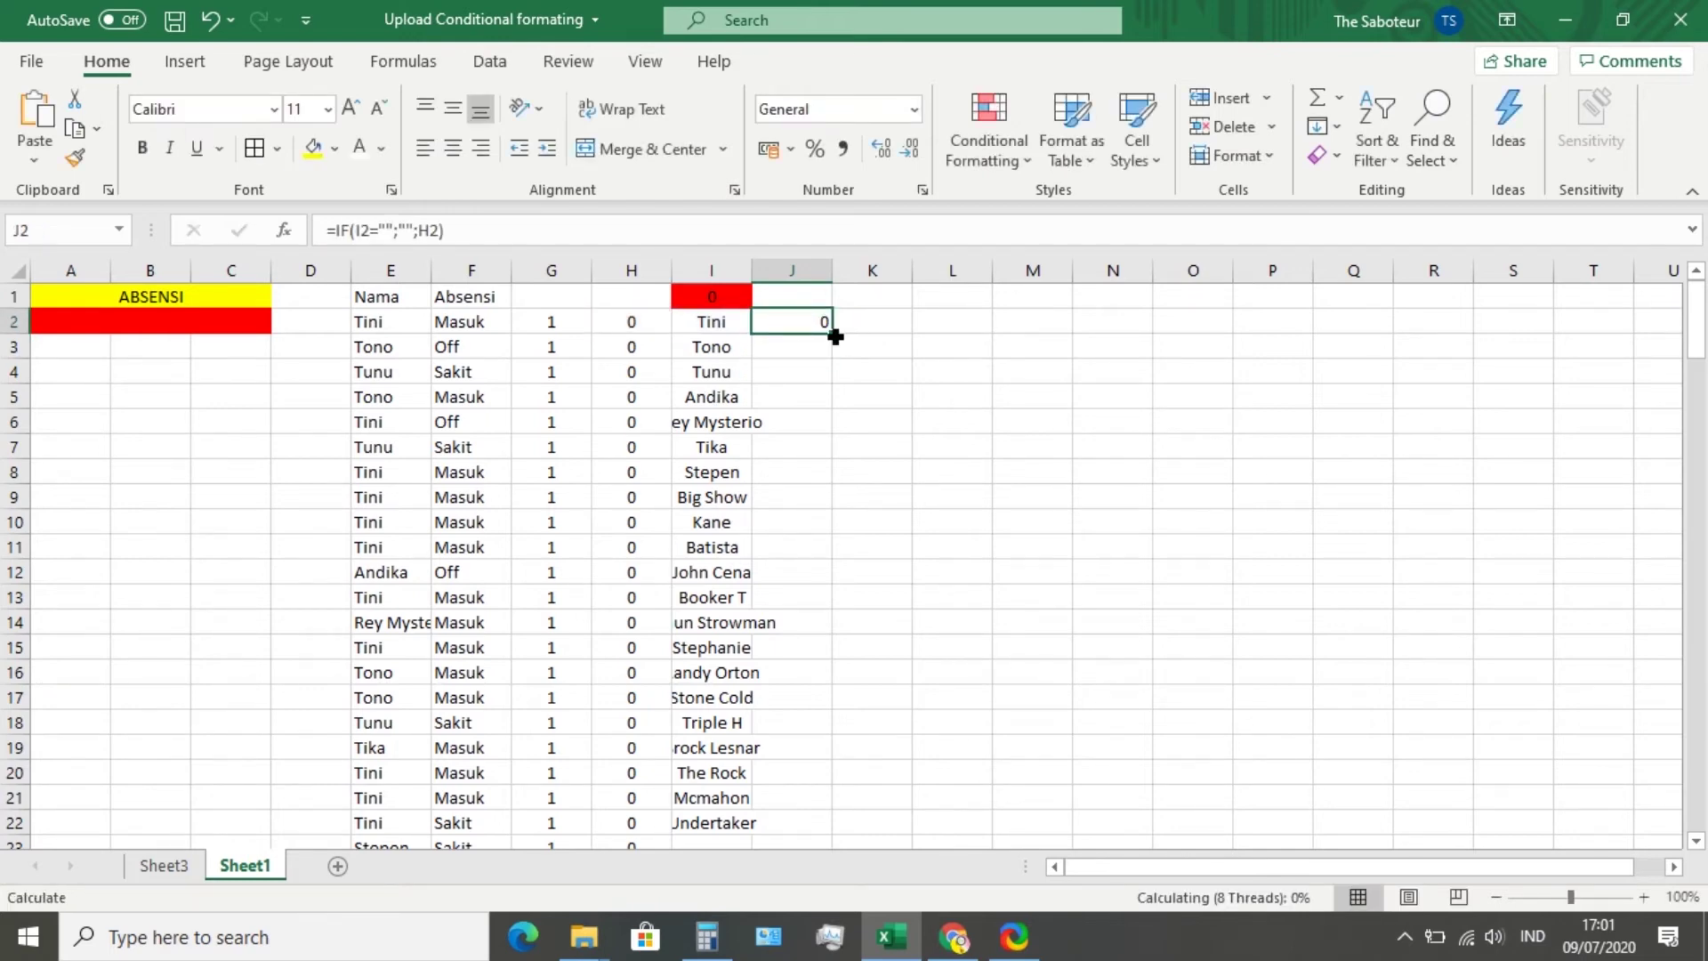
mouse_move(835, 336)
mouse_down()
mouse_move(793, 557)
mouse_move(812, 789)
mouse_move(770, 659)
mouse_move(774, 598)
mouse_move(782, 800)
mouse_move(749, 957)
mouse_move(719, 827)
mouse_move(730, 722)
mouse_up()
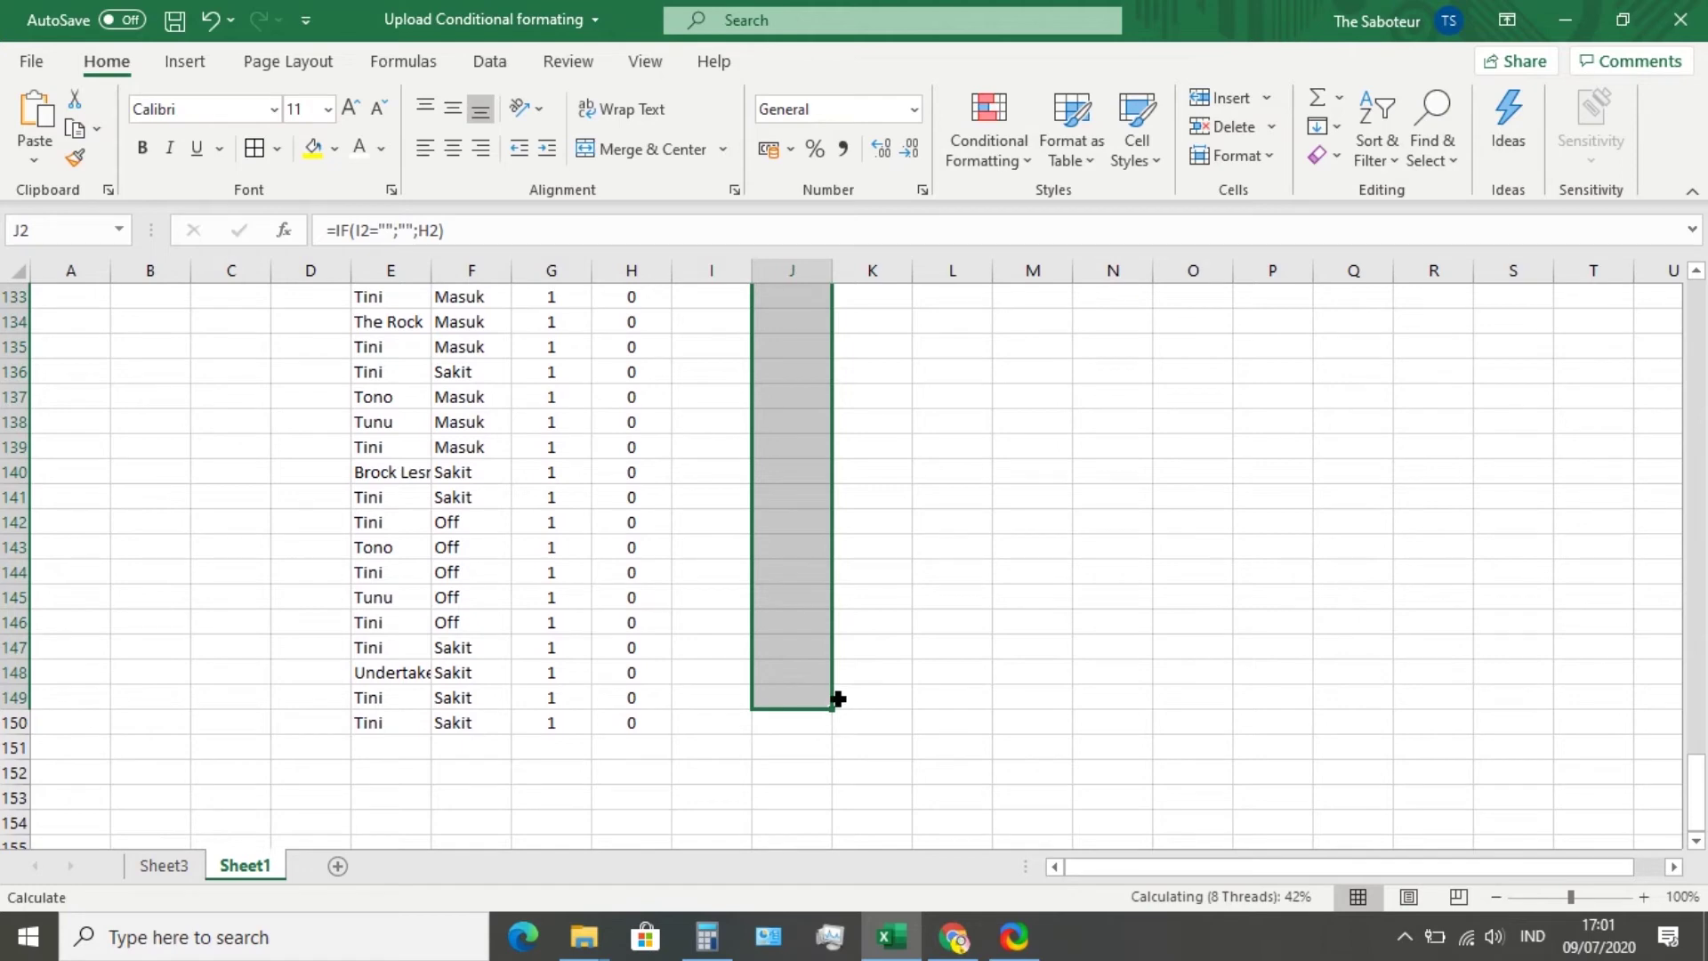
drag(832, 709, 829, 727)
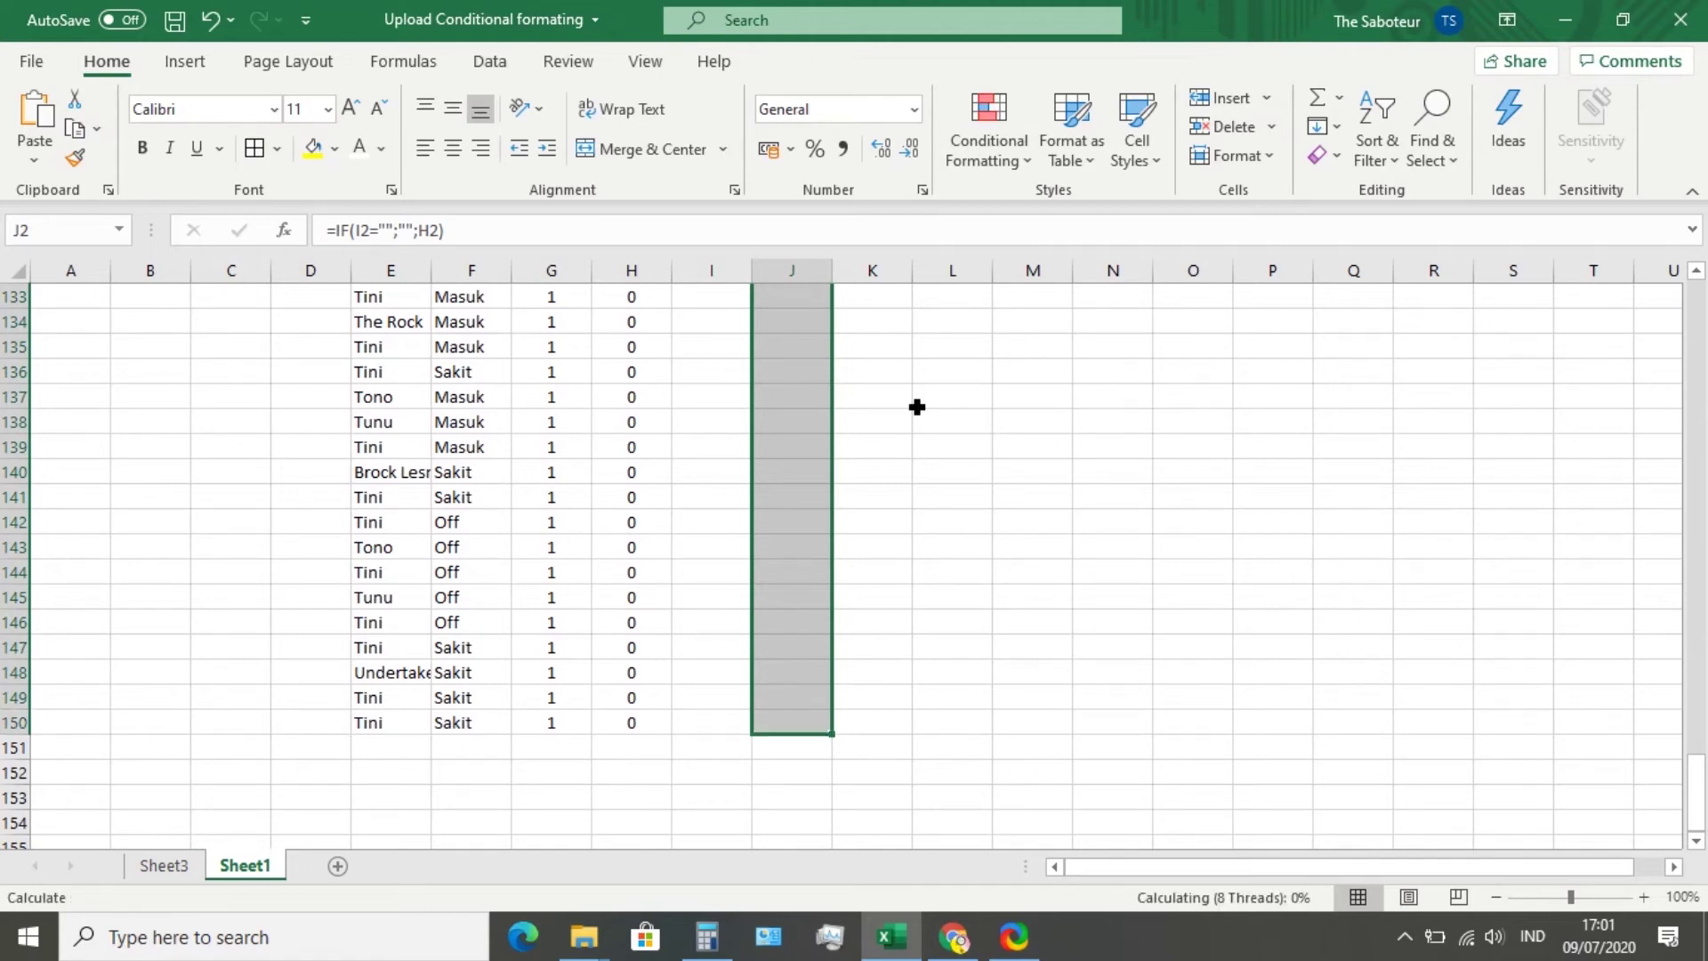
click(917, 407)
scroll(851, 369, up, 20)
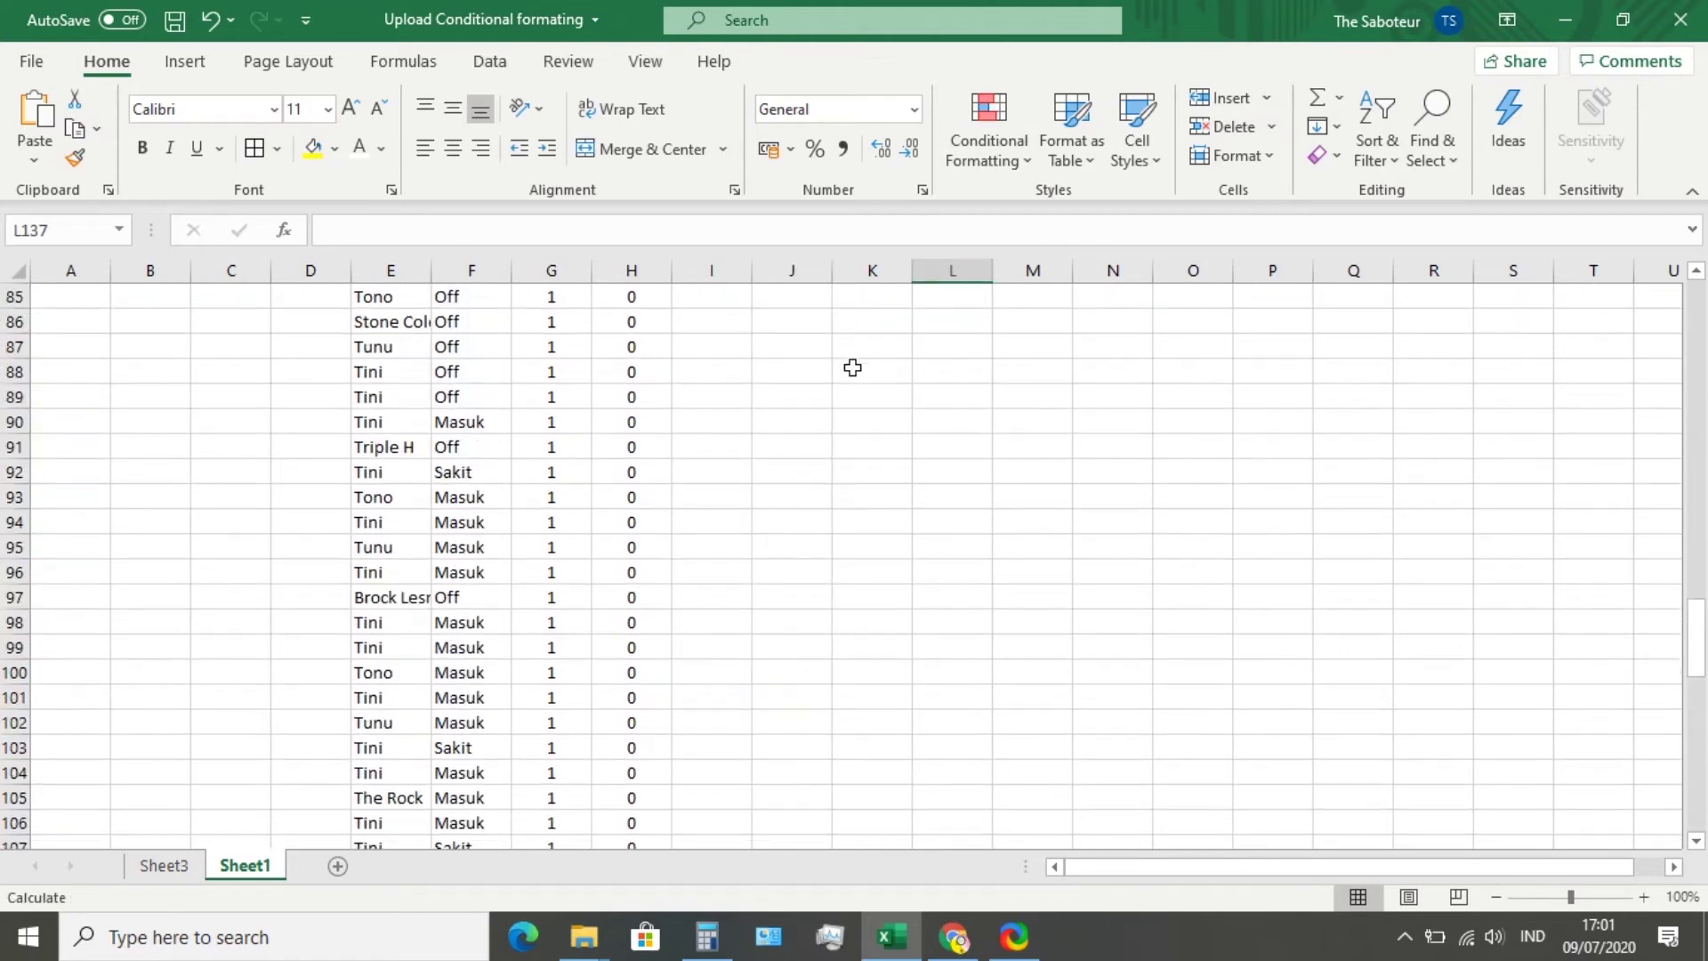
scroll(851, 368, up, 20)
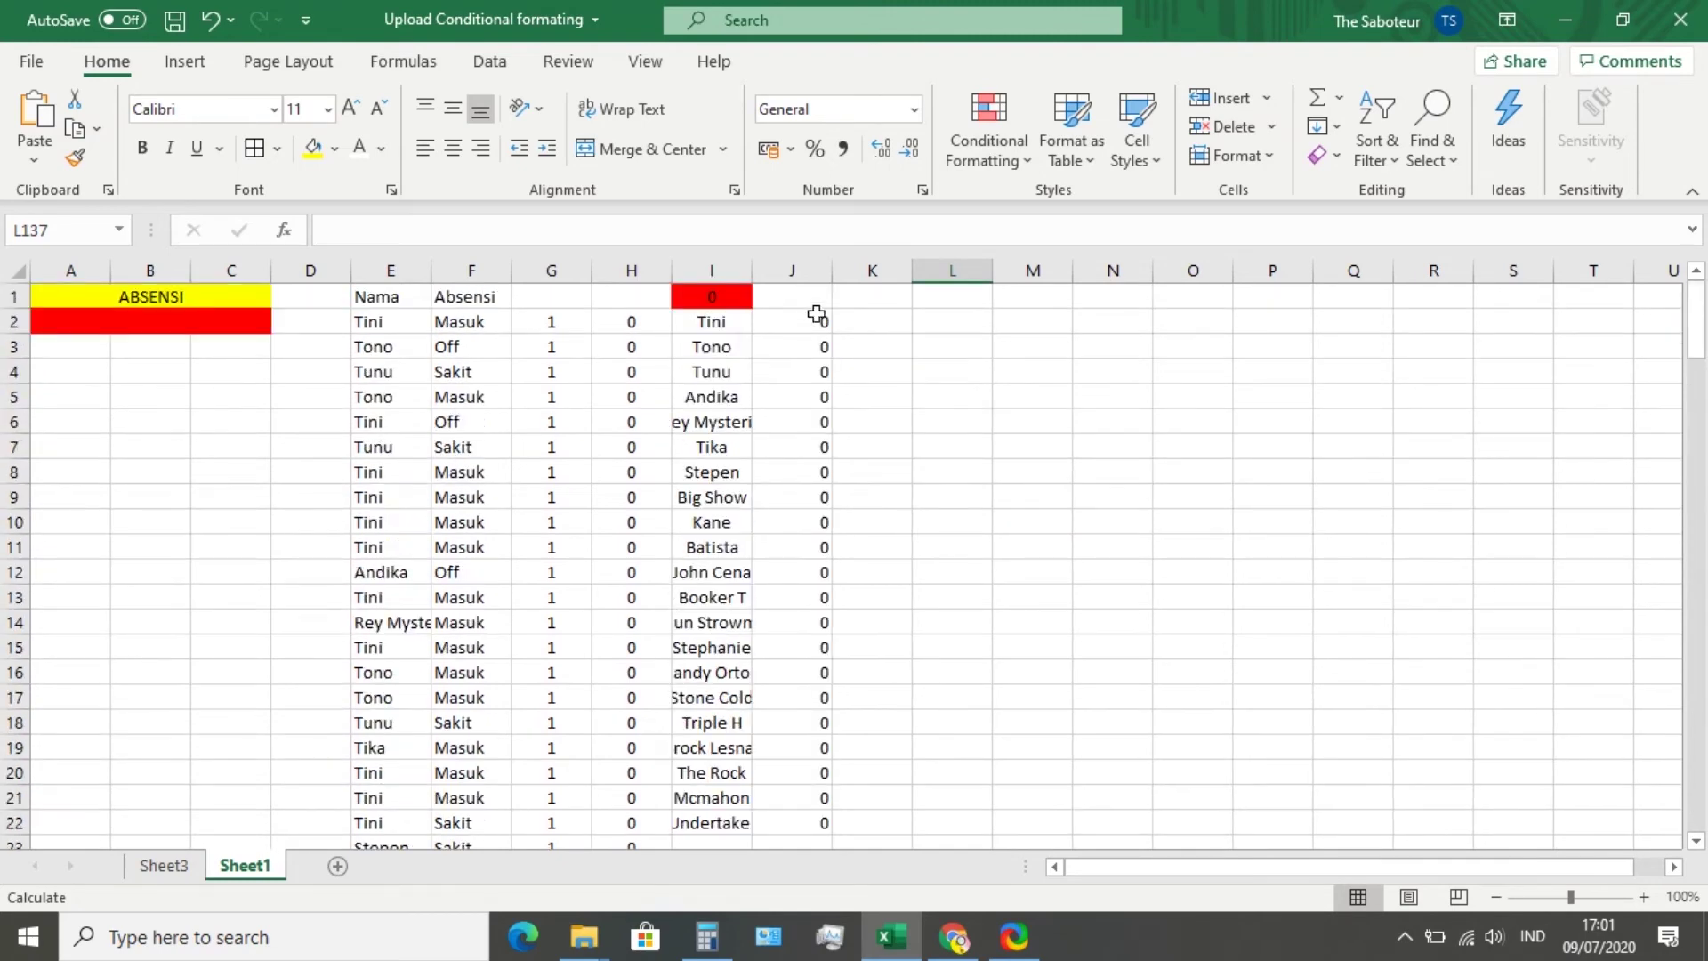
Examine the IF formula in J2 and its copied results down column J beside the empty column K
click(864, 327)
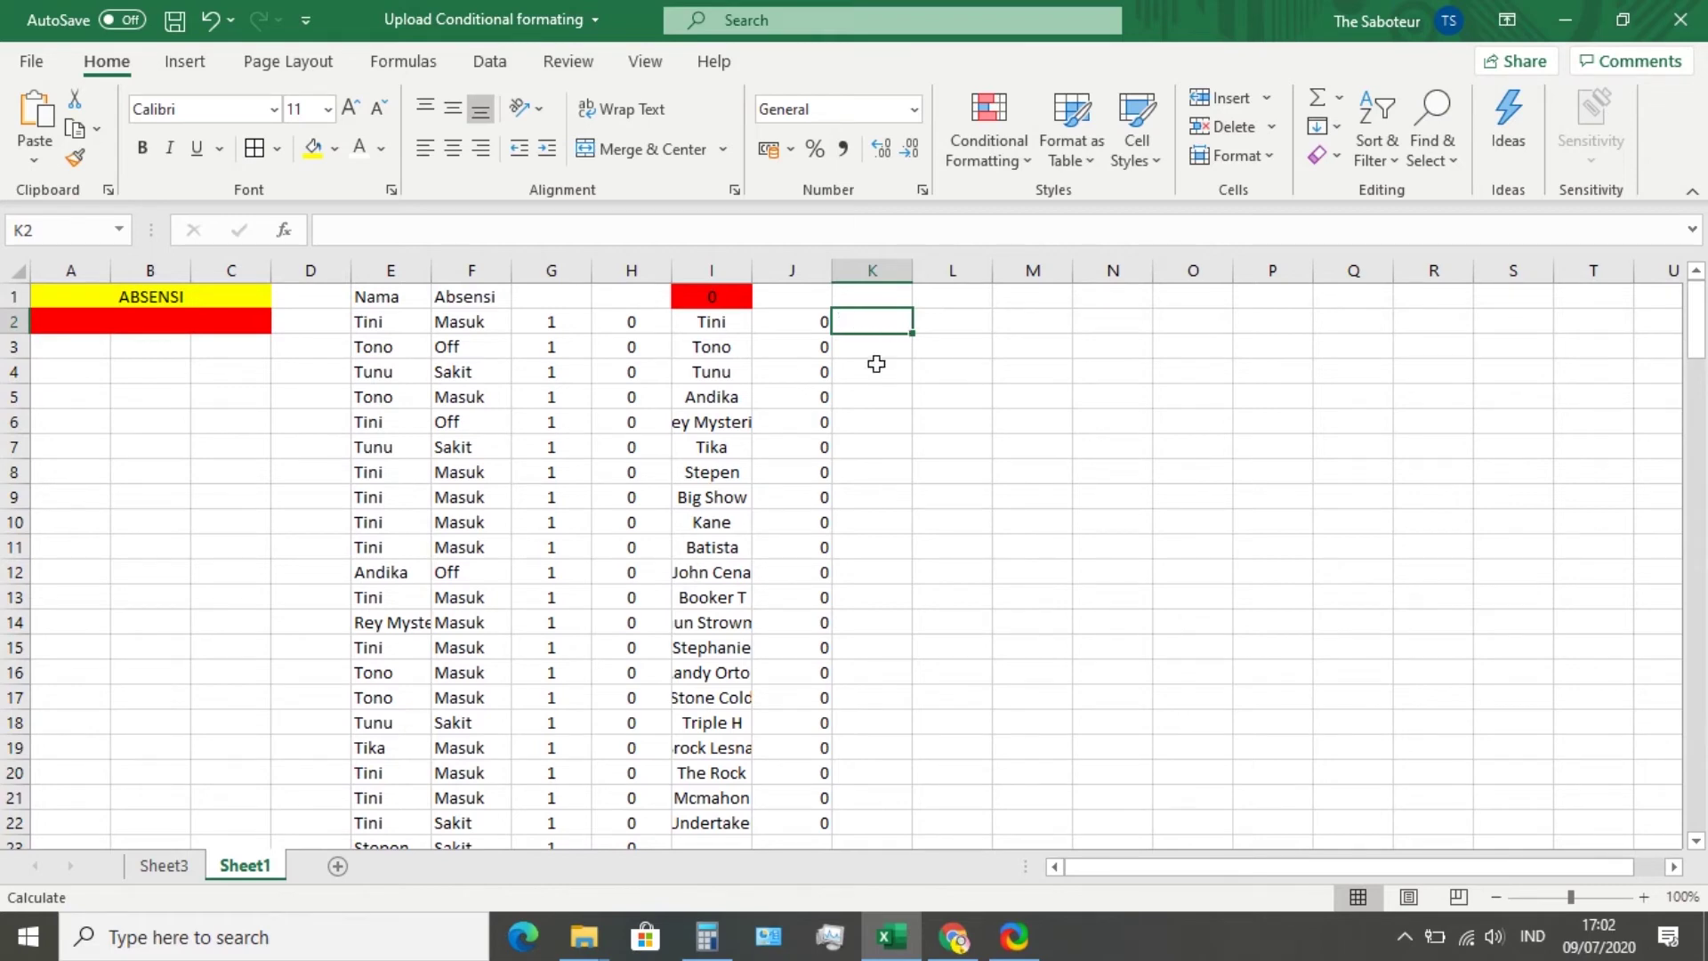
scroll(845, 405, down, 7)
scroll(843, 408, up, 7)
scroll(836, 405, down, 1)
scroll(831, 400, up, 1)
click(796, 325)
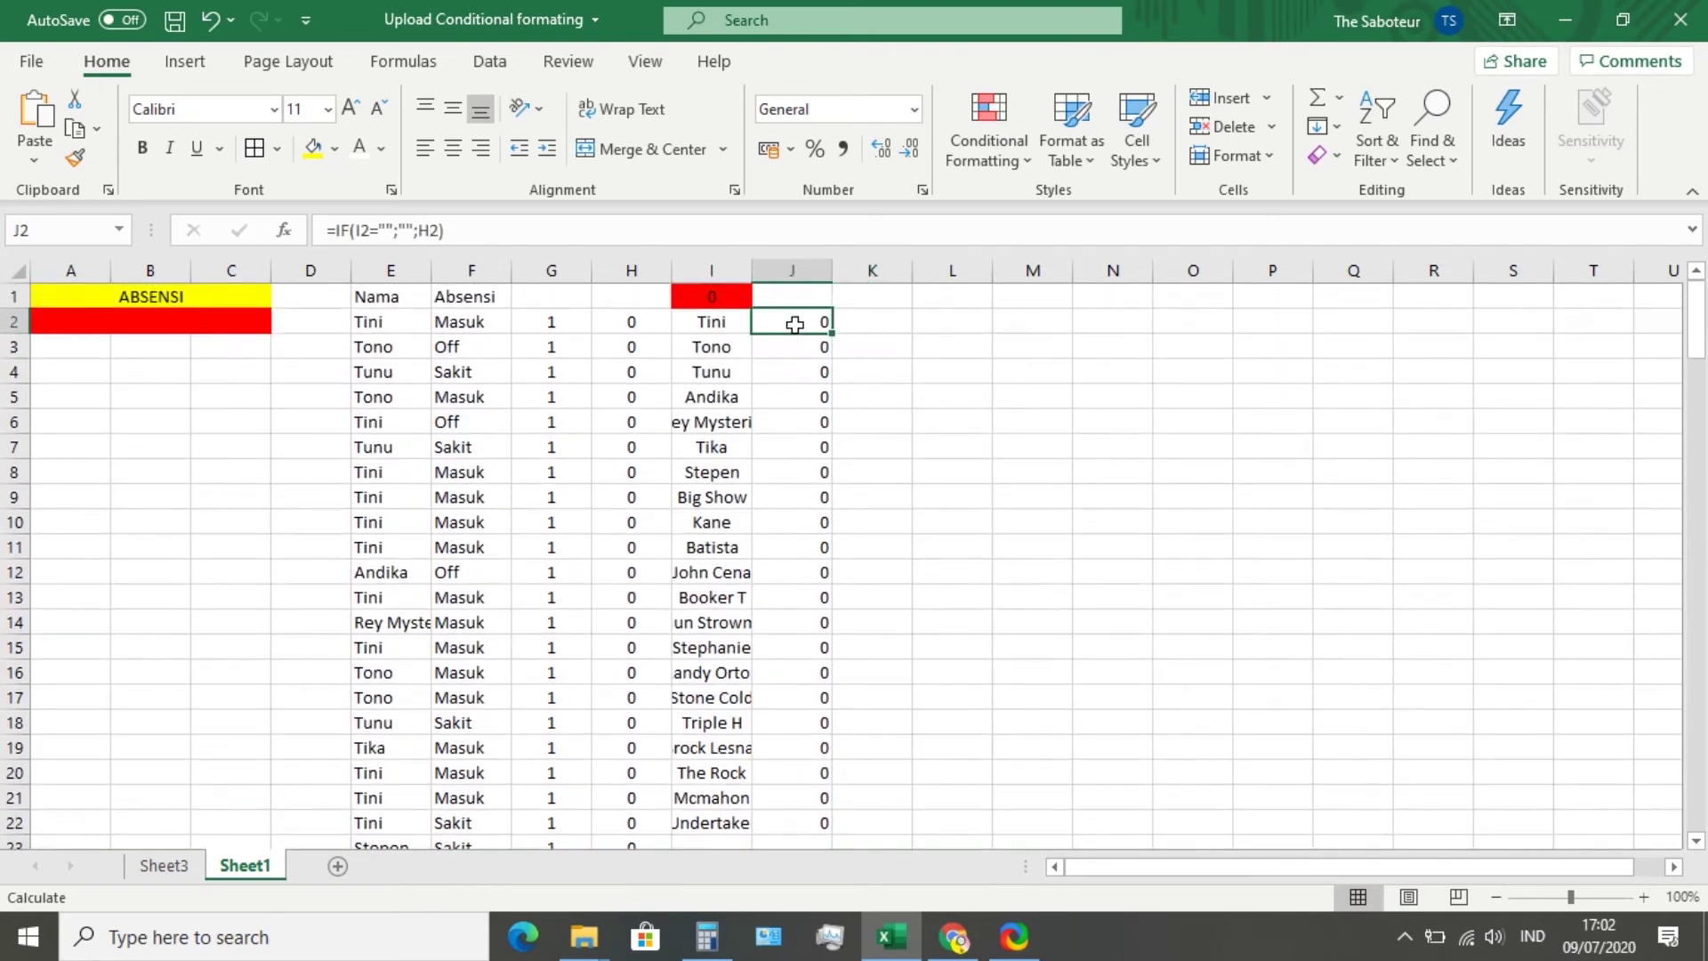
click(871, 320)
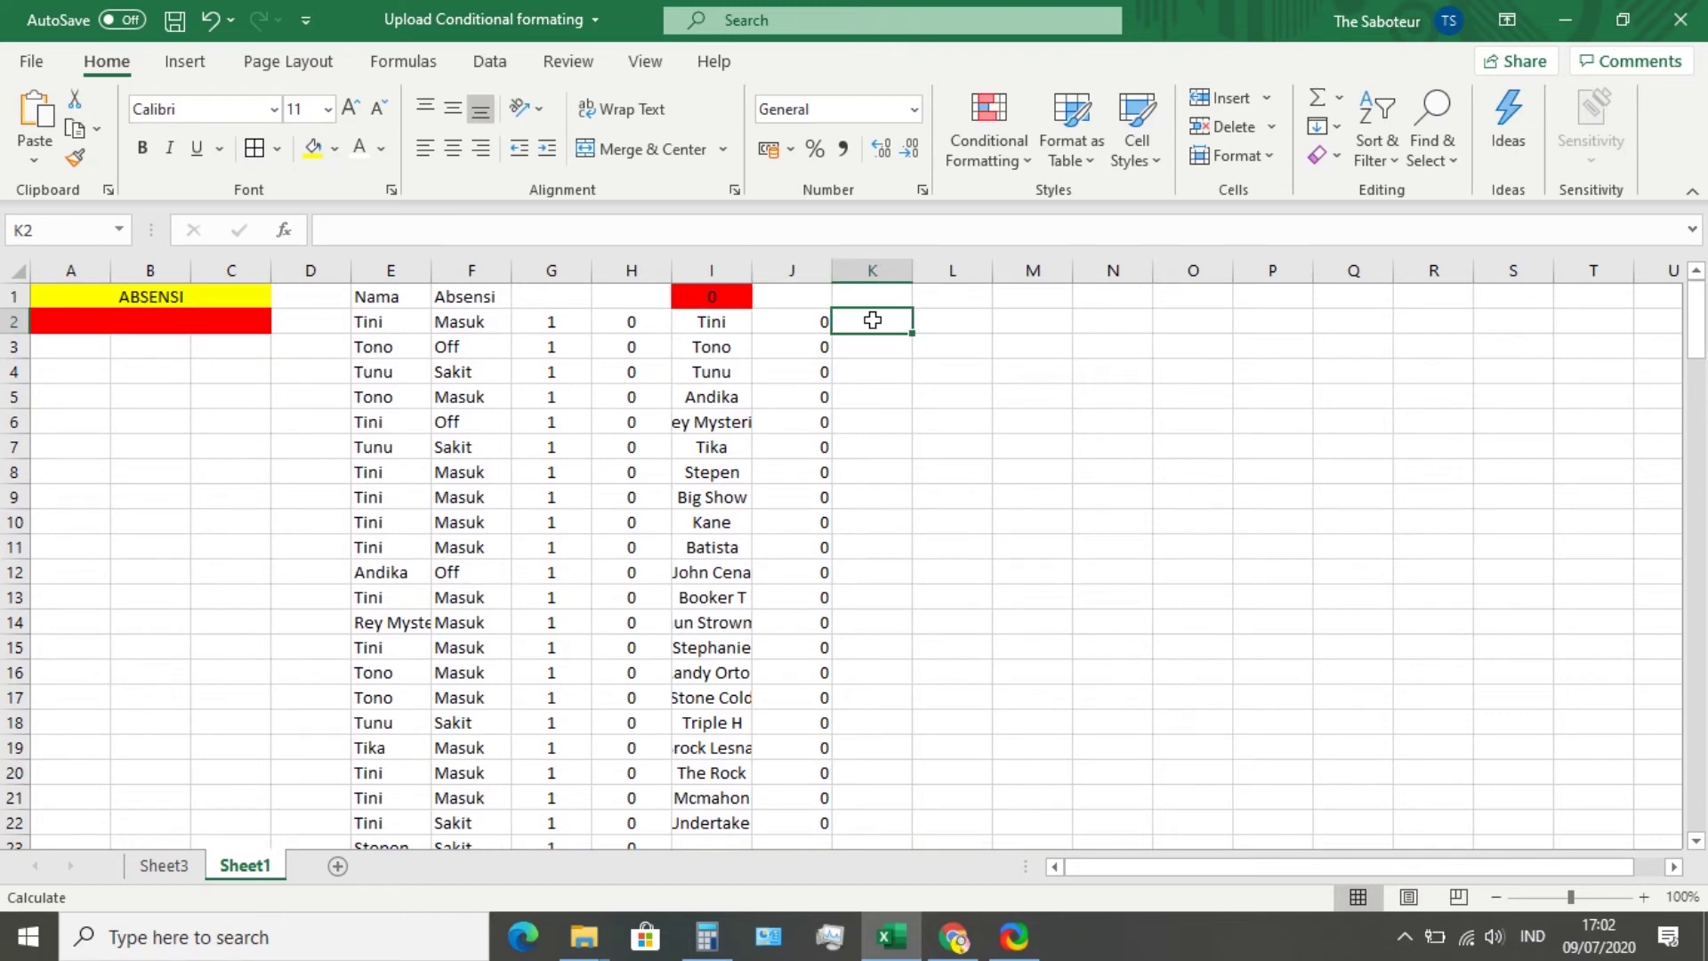
scroll(870, 334, down, 4)
scroll(868, 347, up, 4)
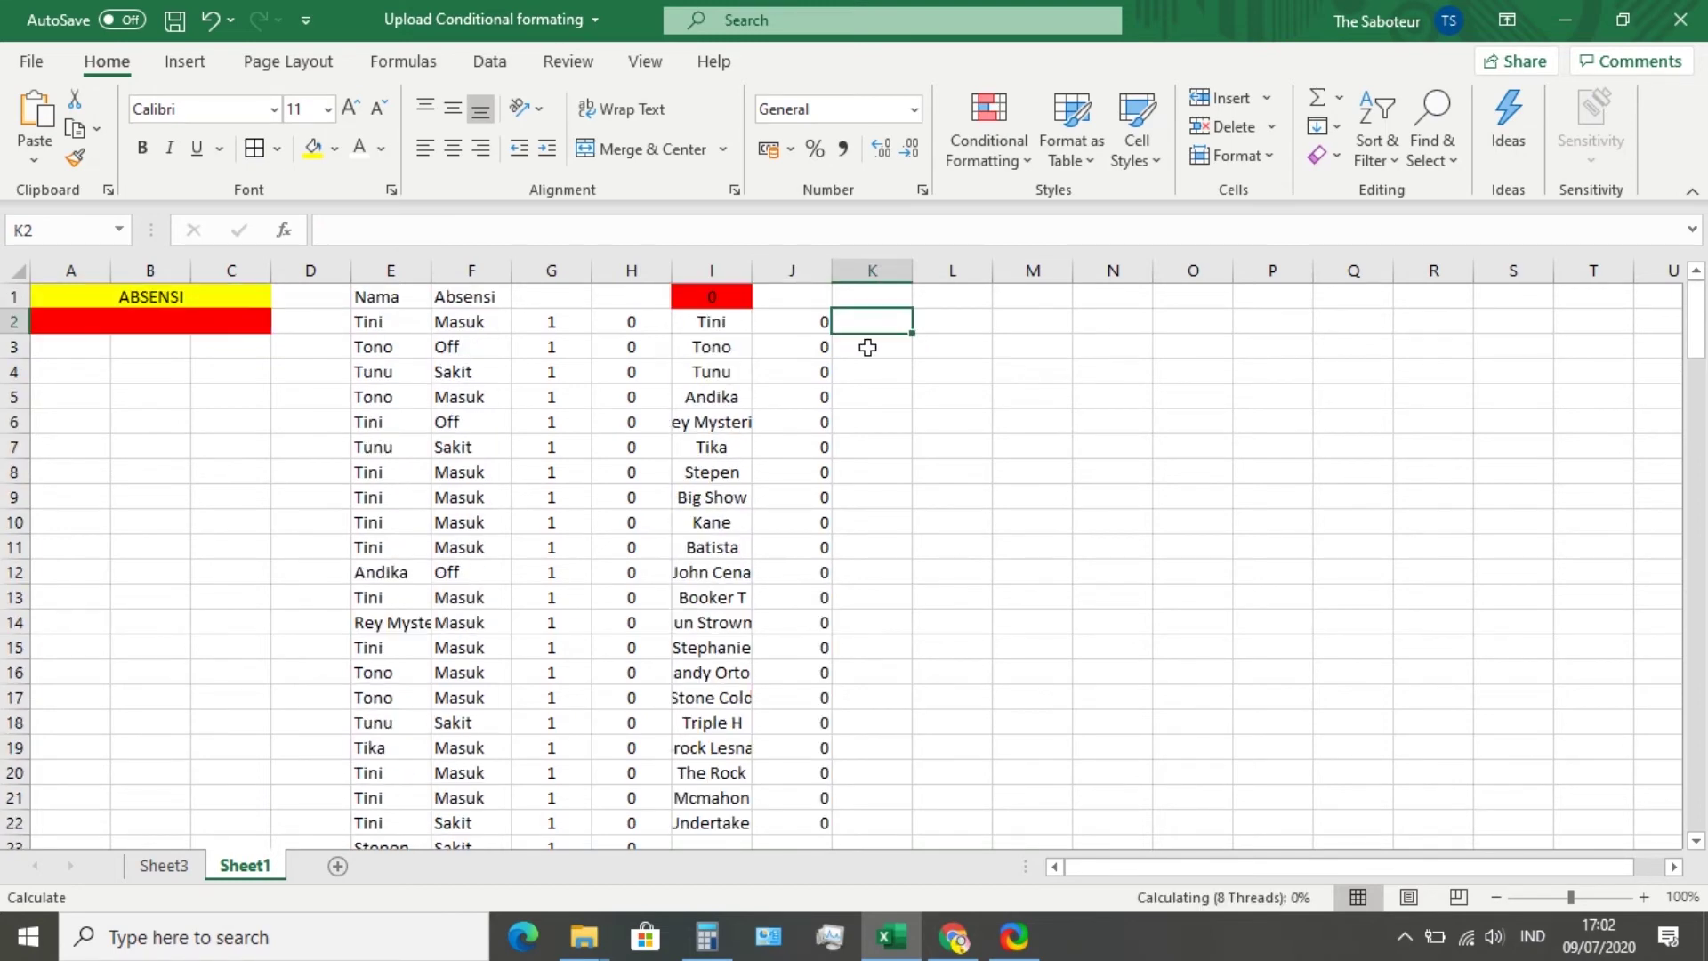
Enter the formula =K2 in B3 below the red status cell
click(62, 347)
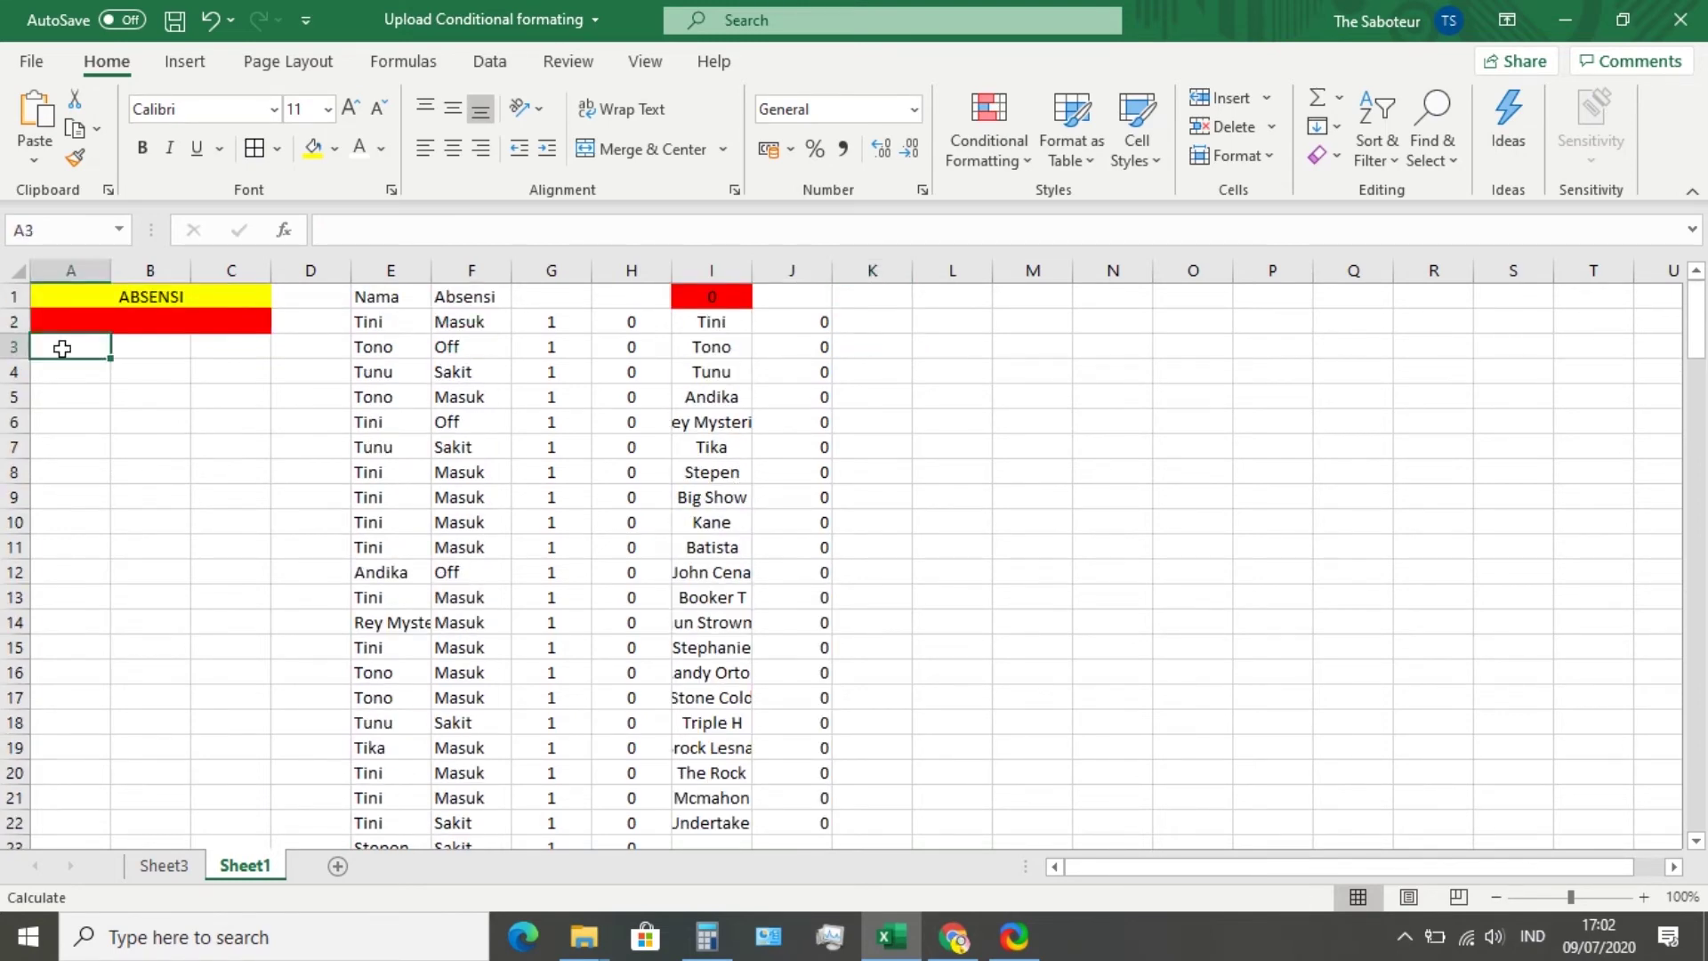
click(137, 348)
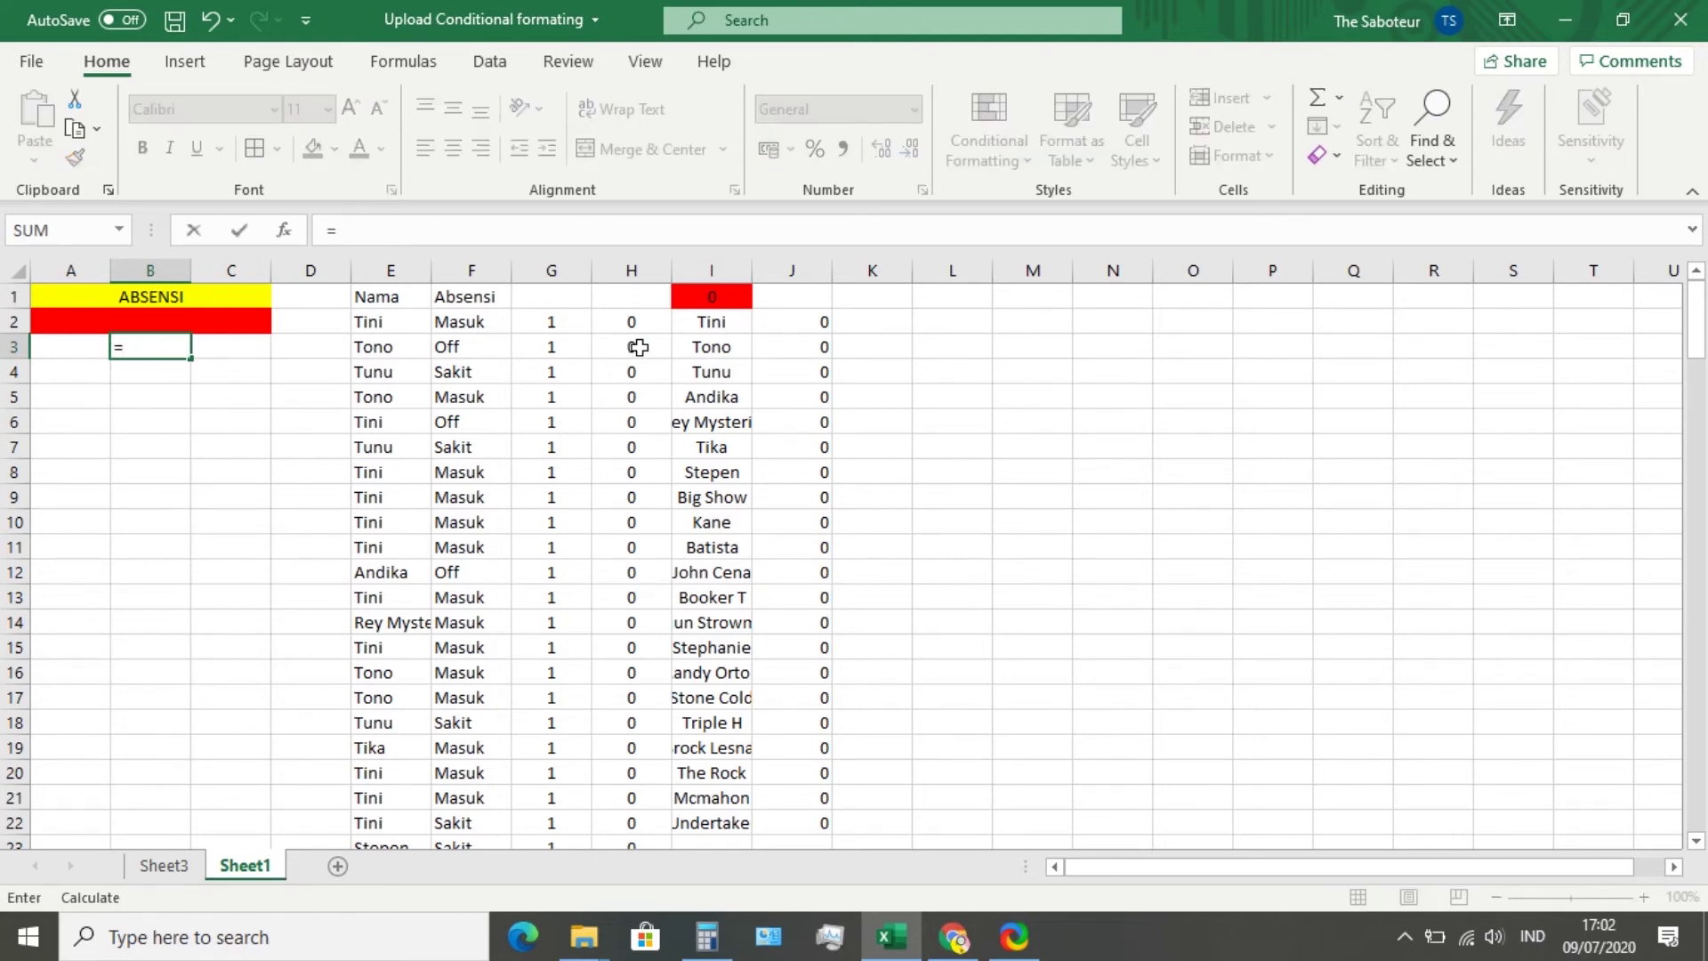
click(883, 321)
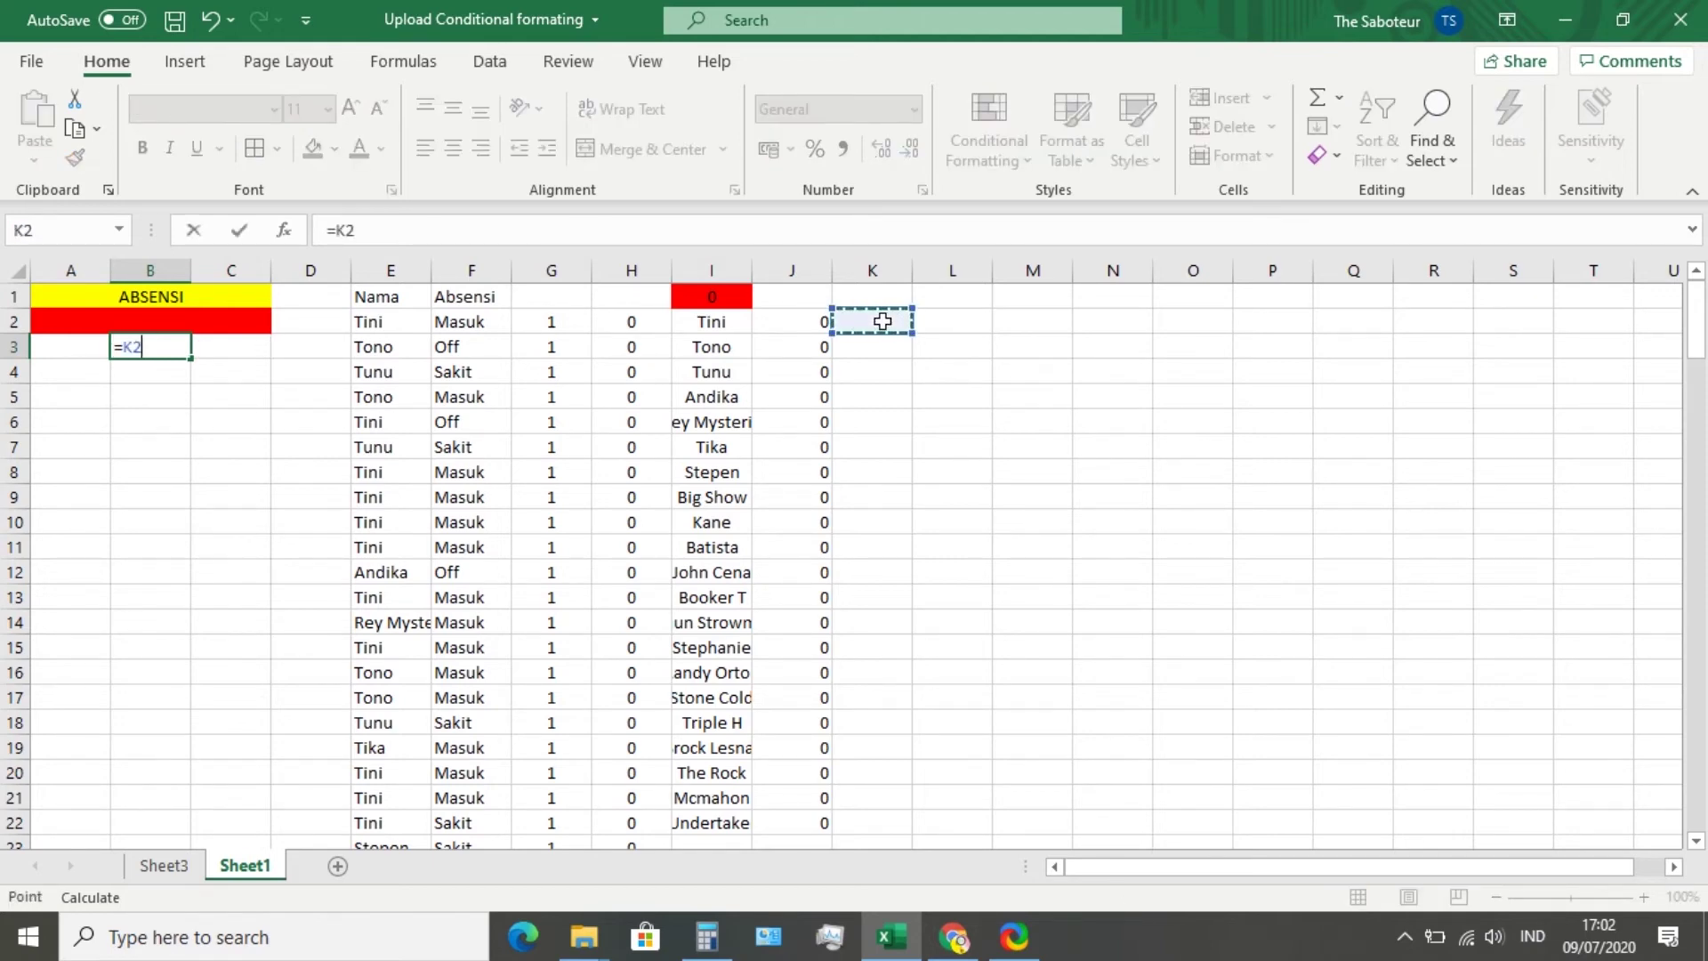
Enter the formula =L2 in C3 beside the =K2 formula
click(234, 354)
text(=)
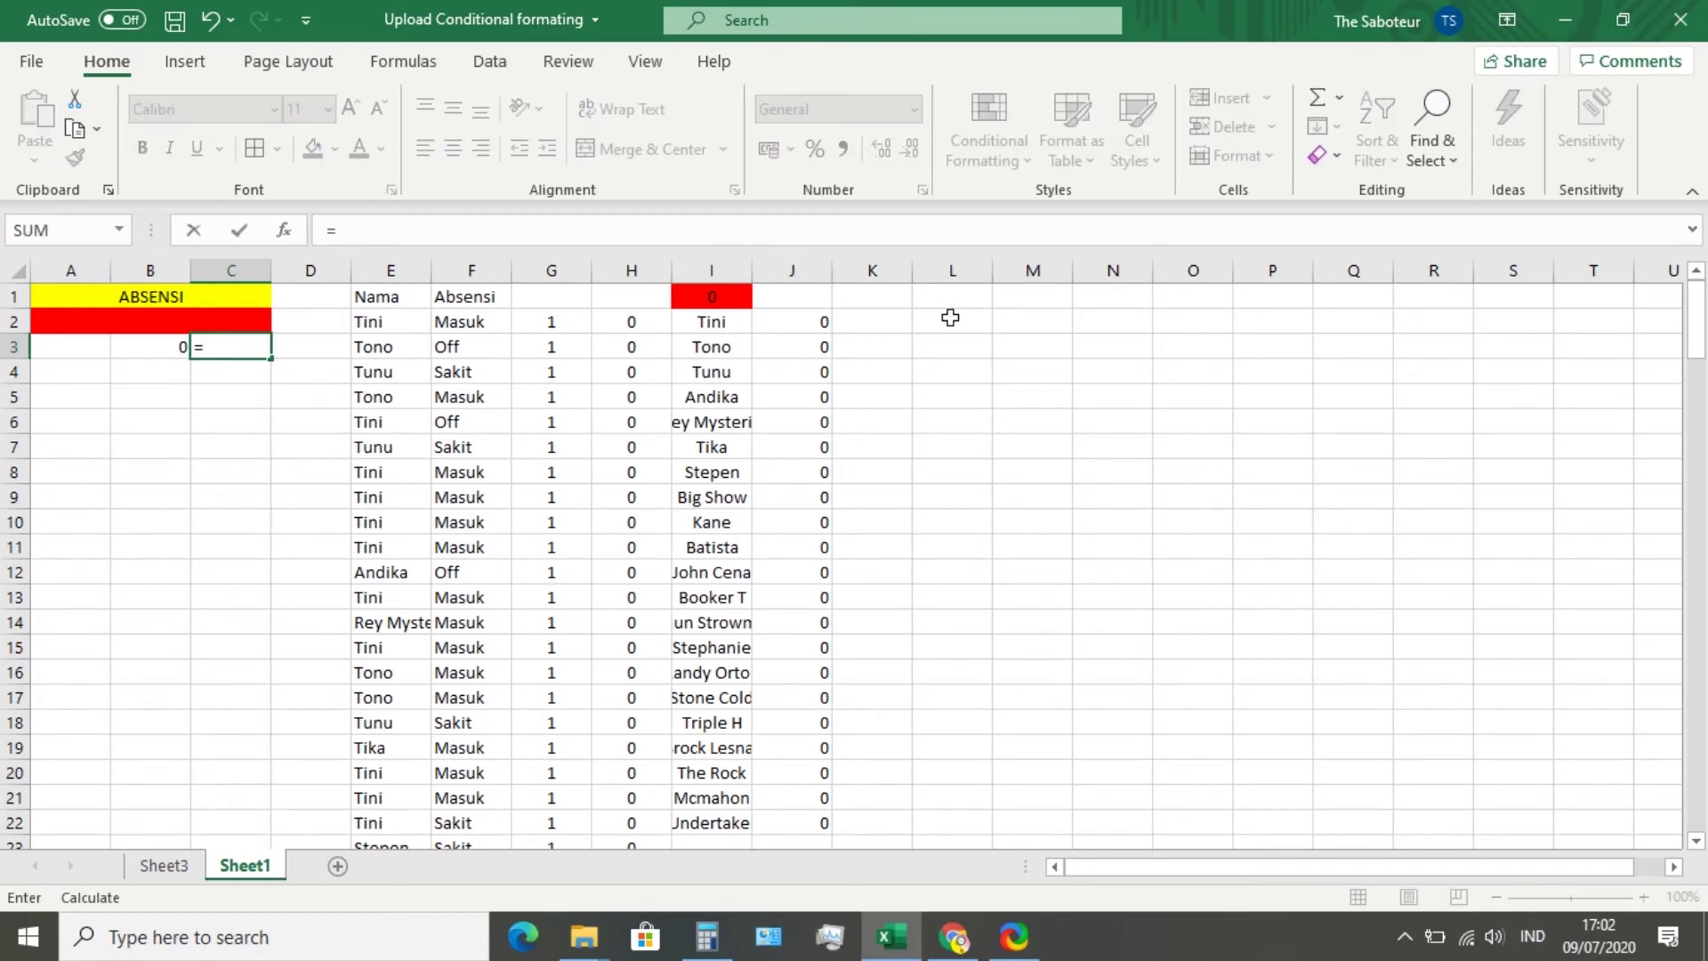
click(950, 317)
click(242, 481)
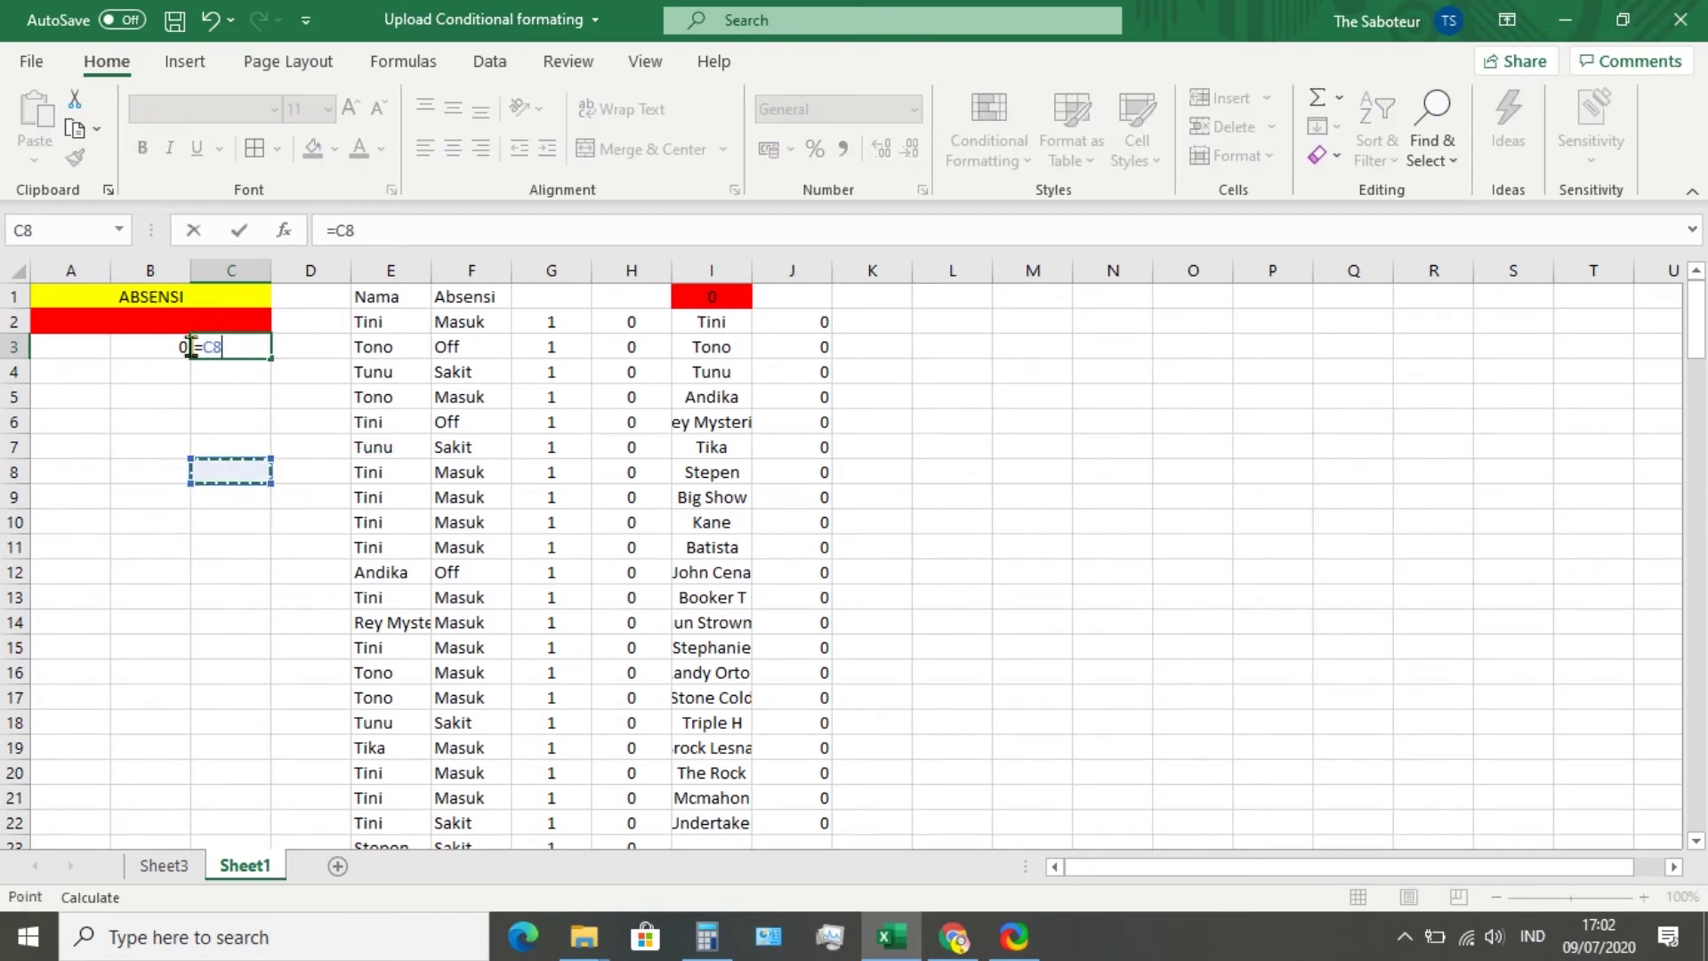
click(968, 321)
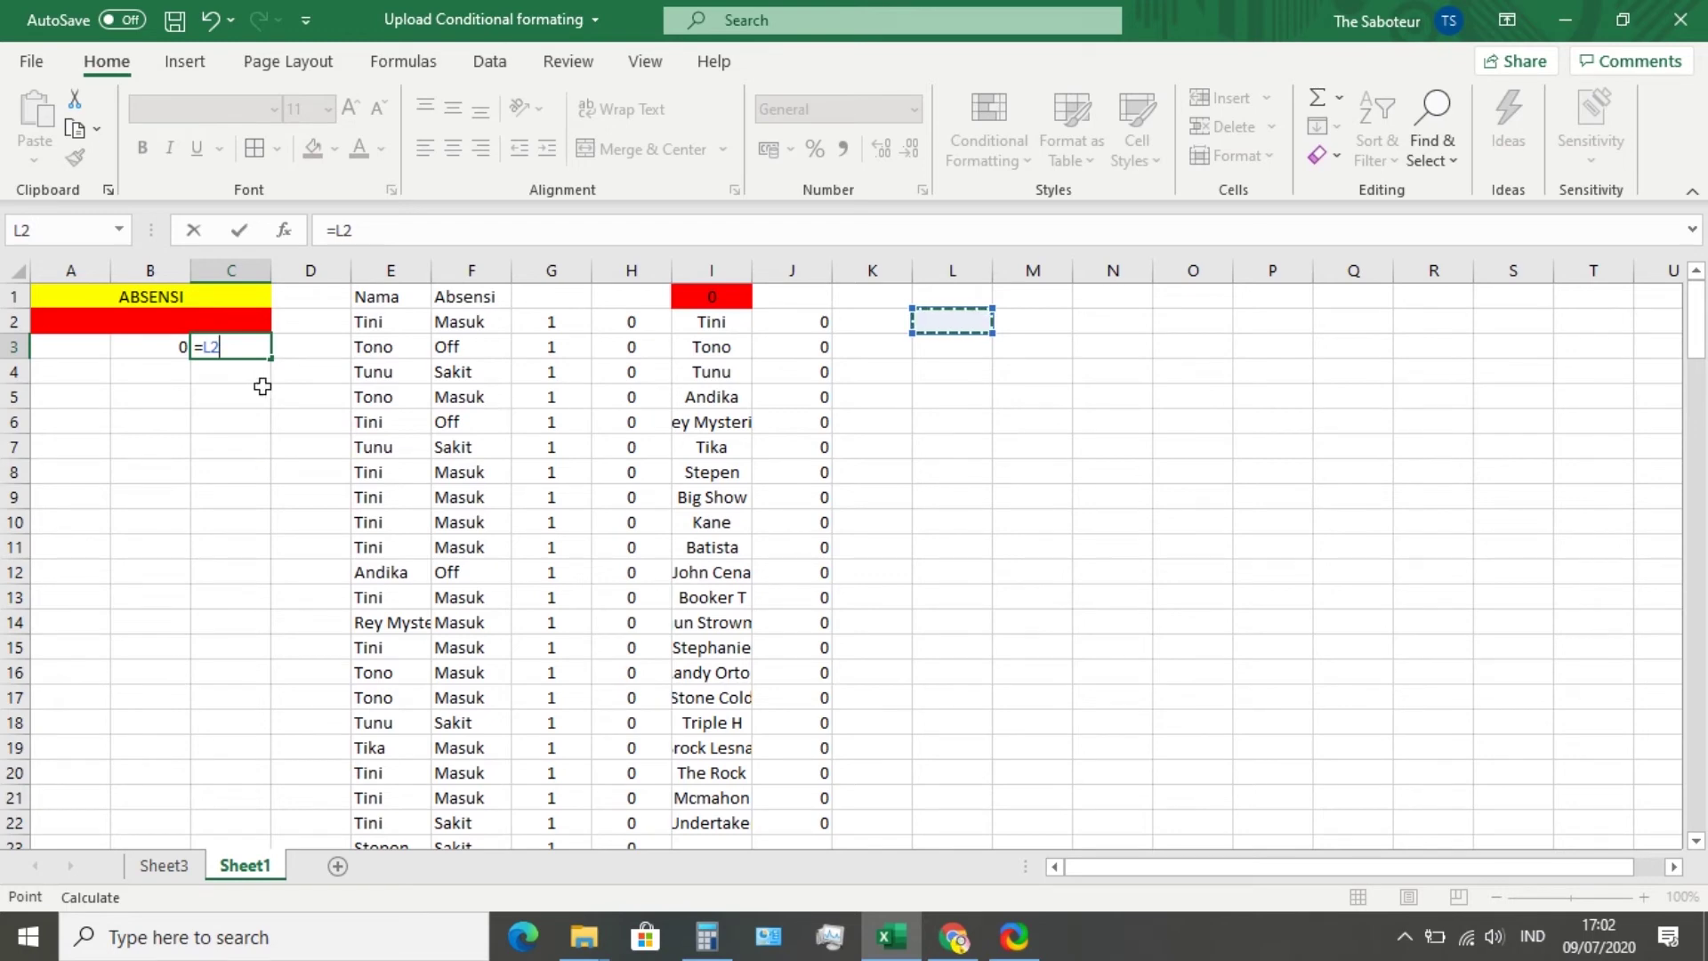
key(Return)
click(389, 222)
Copy the formulas in B3:C3 down to row 152
drag(167, 341, 228, 349)
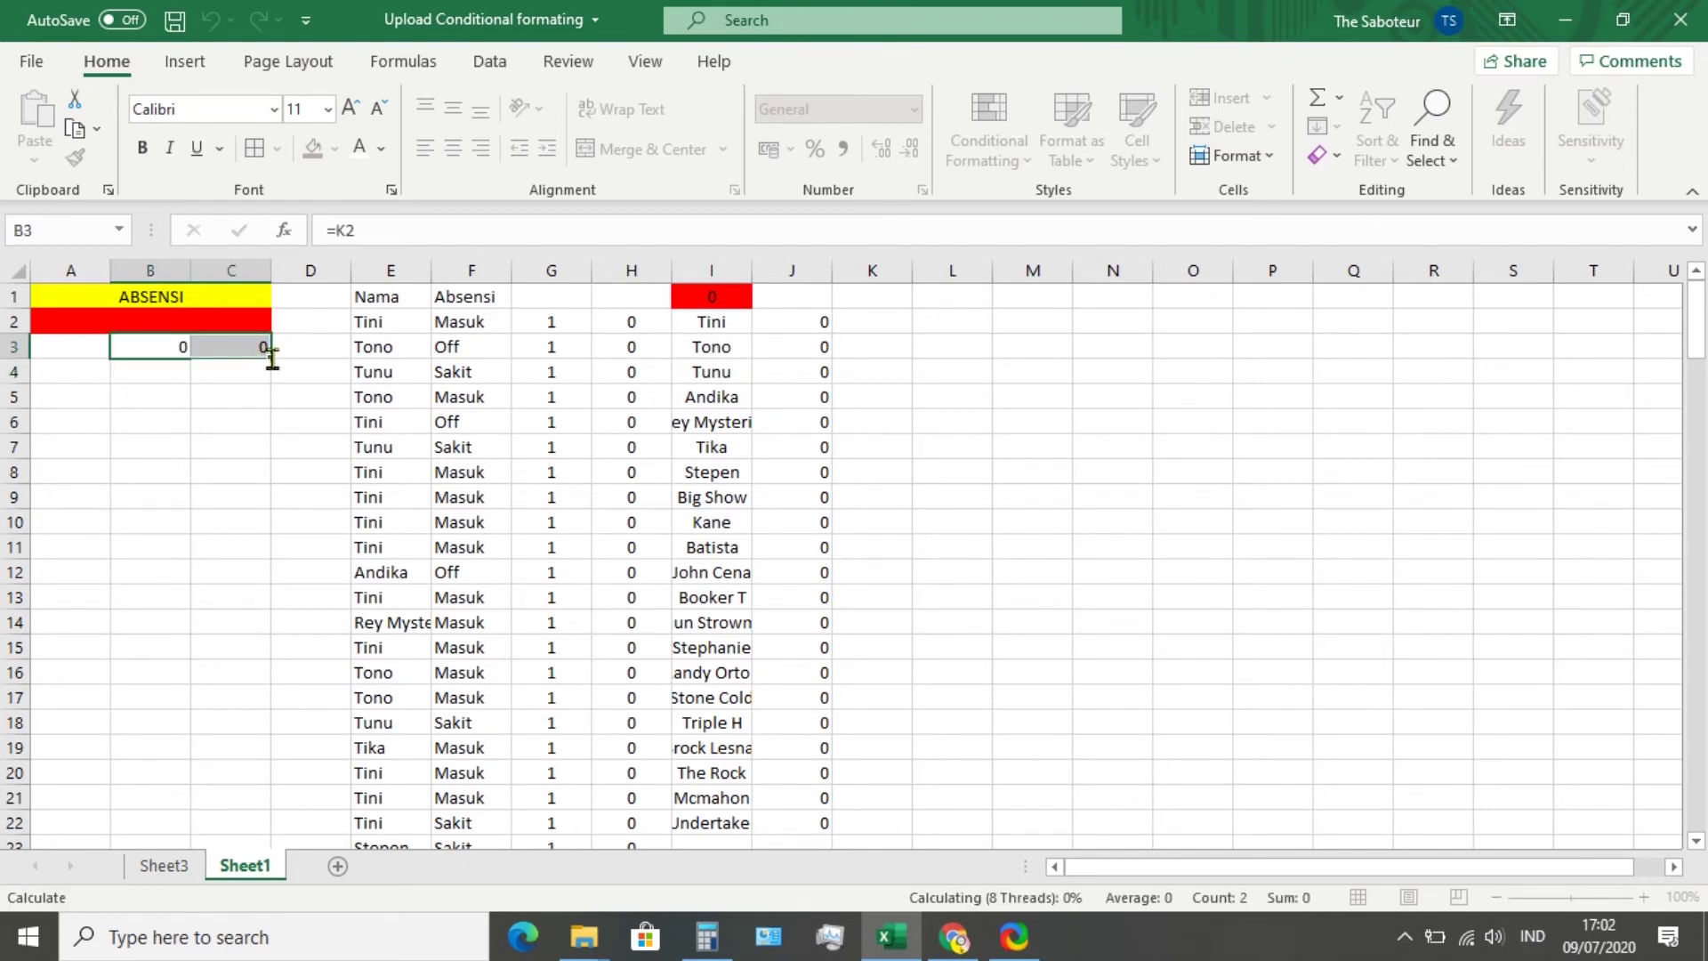
click(206, 390)
drag(178, 348, 274, 776)
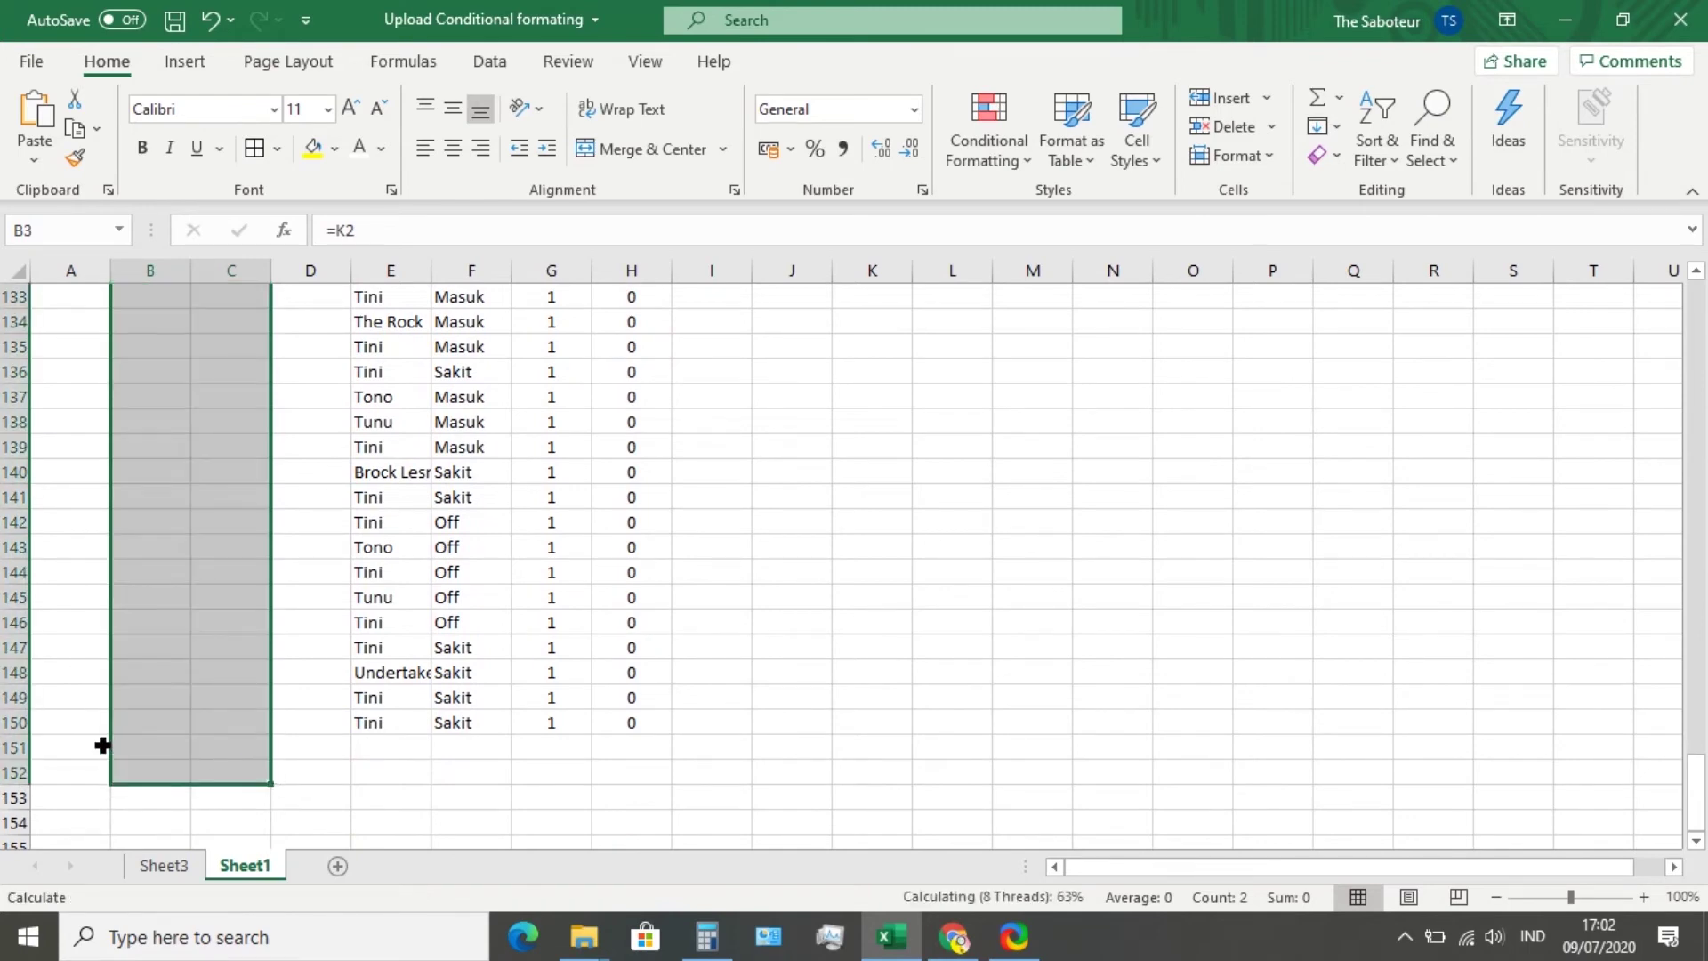
click(146, 743)
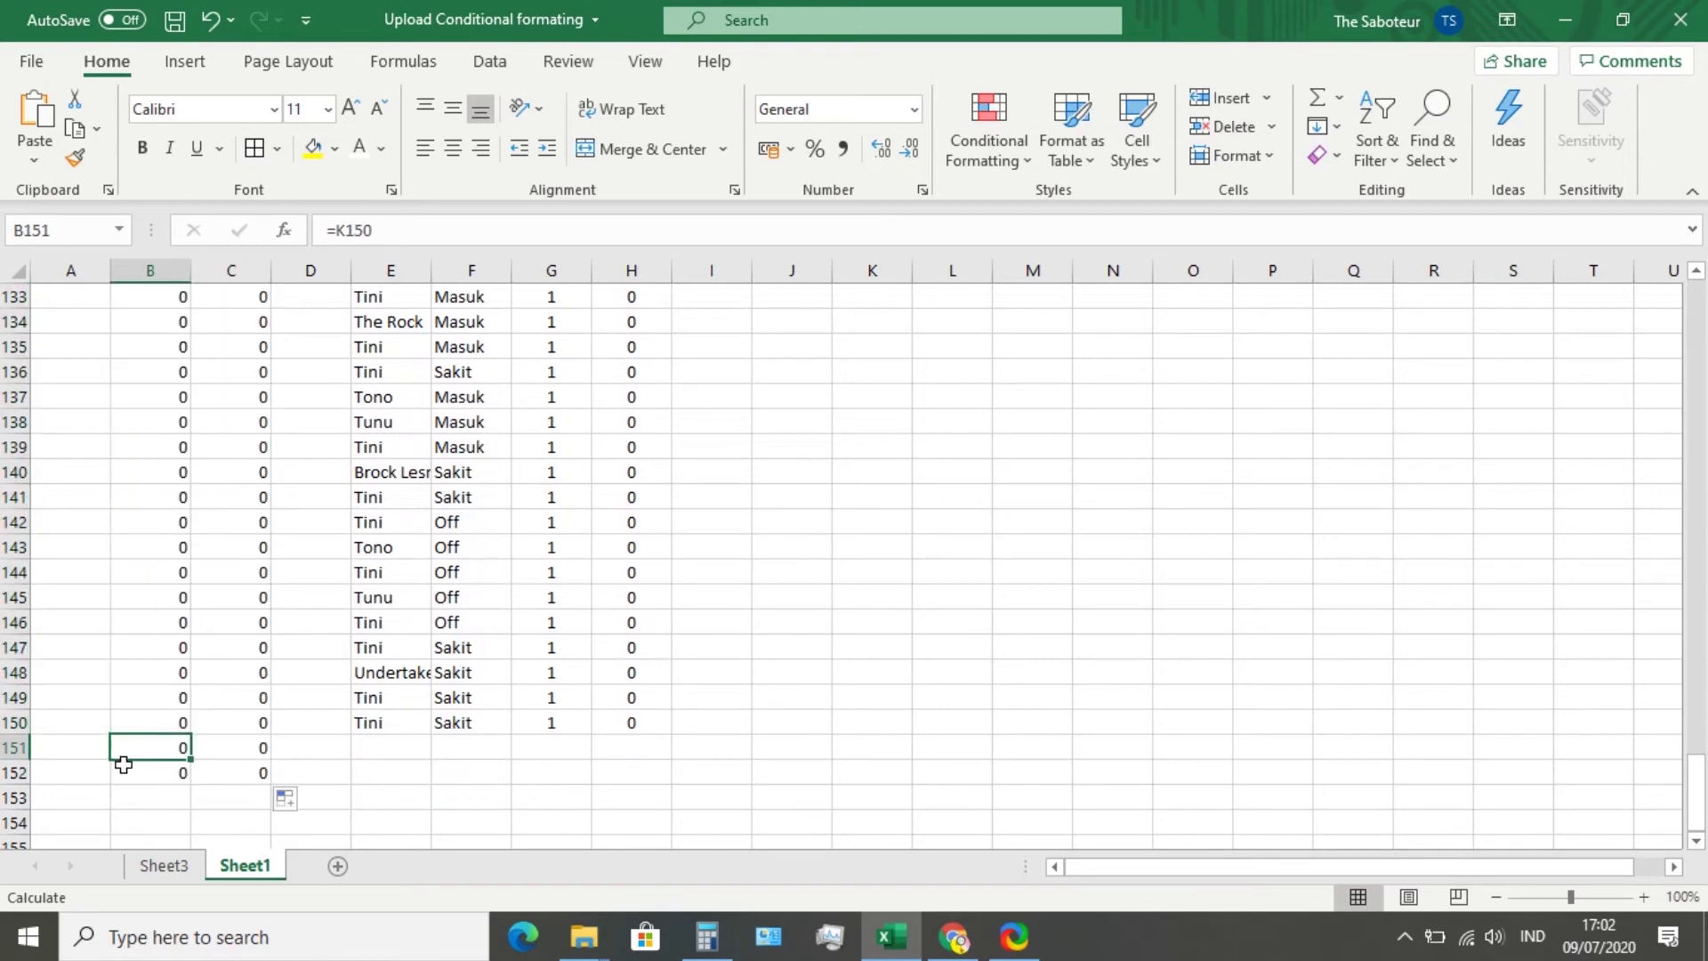
click(82, 767)
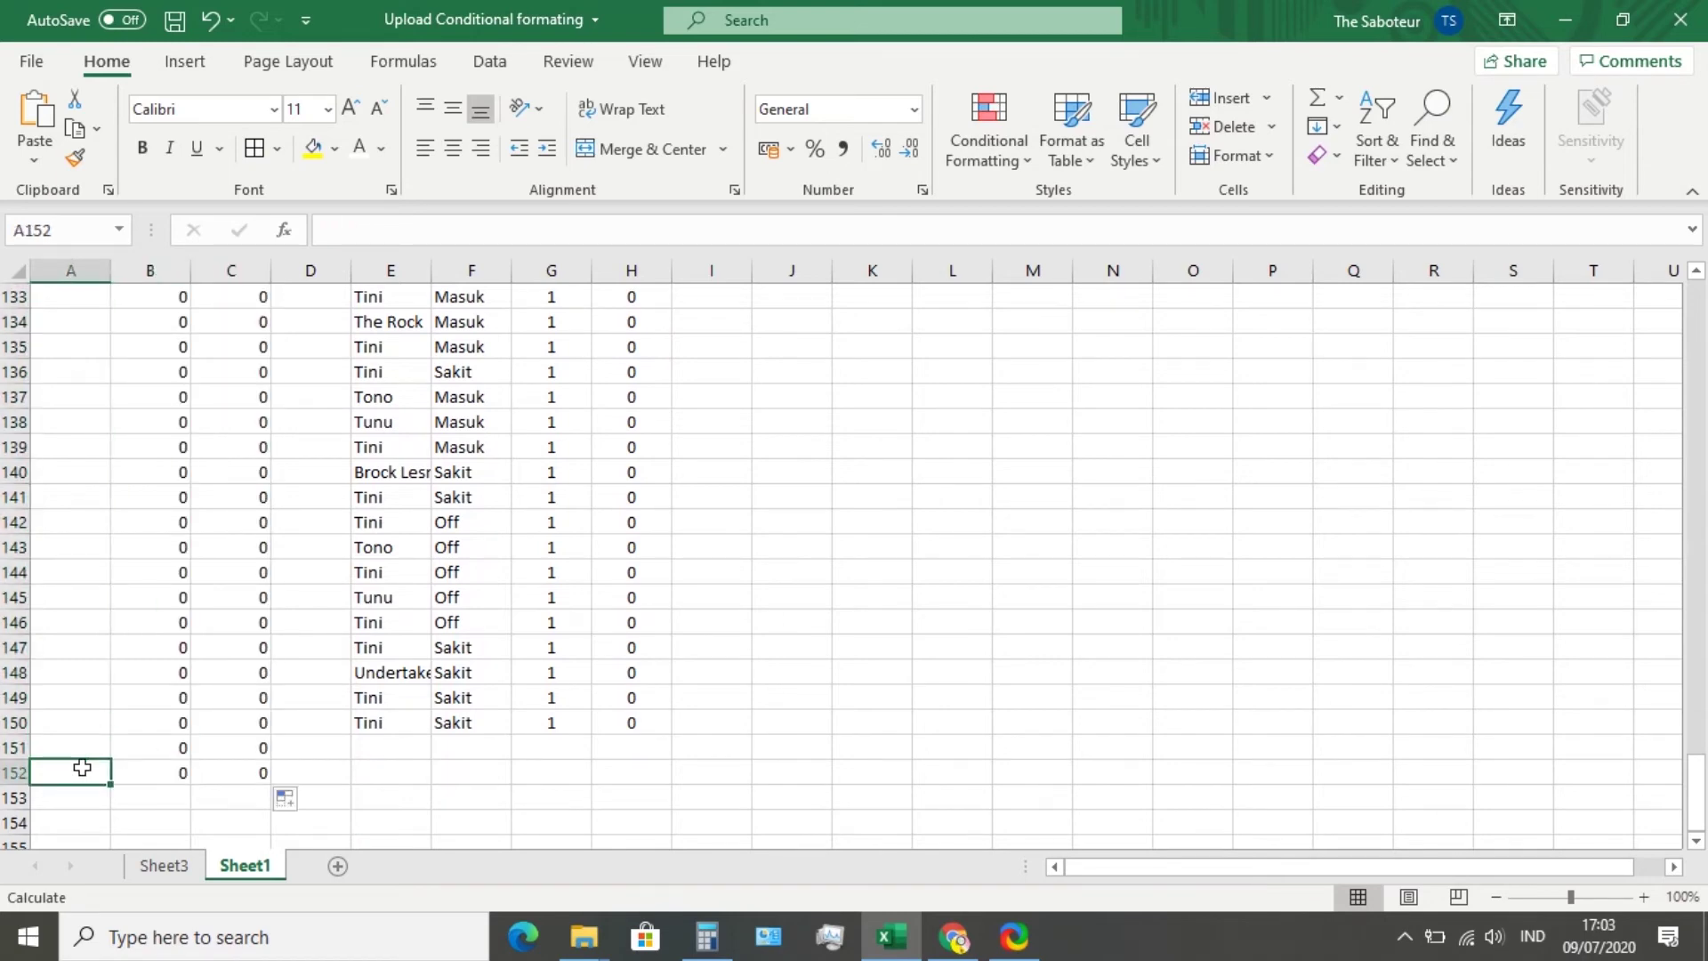
Compare the starting rows of the ABSENSI block with the first rows of the Nama list
scroll(255, 365, up, 15)
drag(210, 320, 181, 147)
scroll(80, 338, up, 1)
click(76, 293)
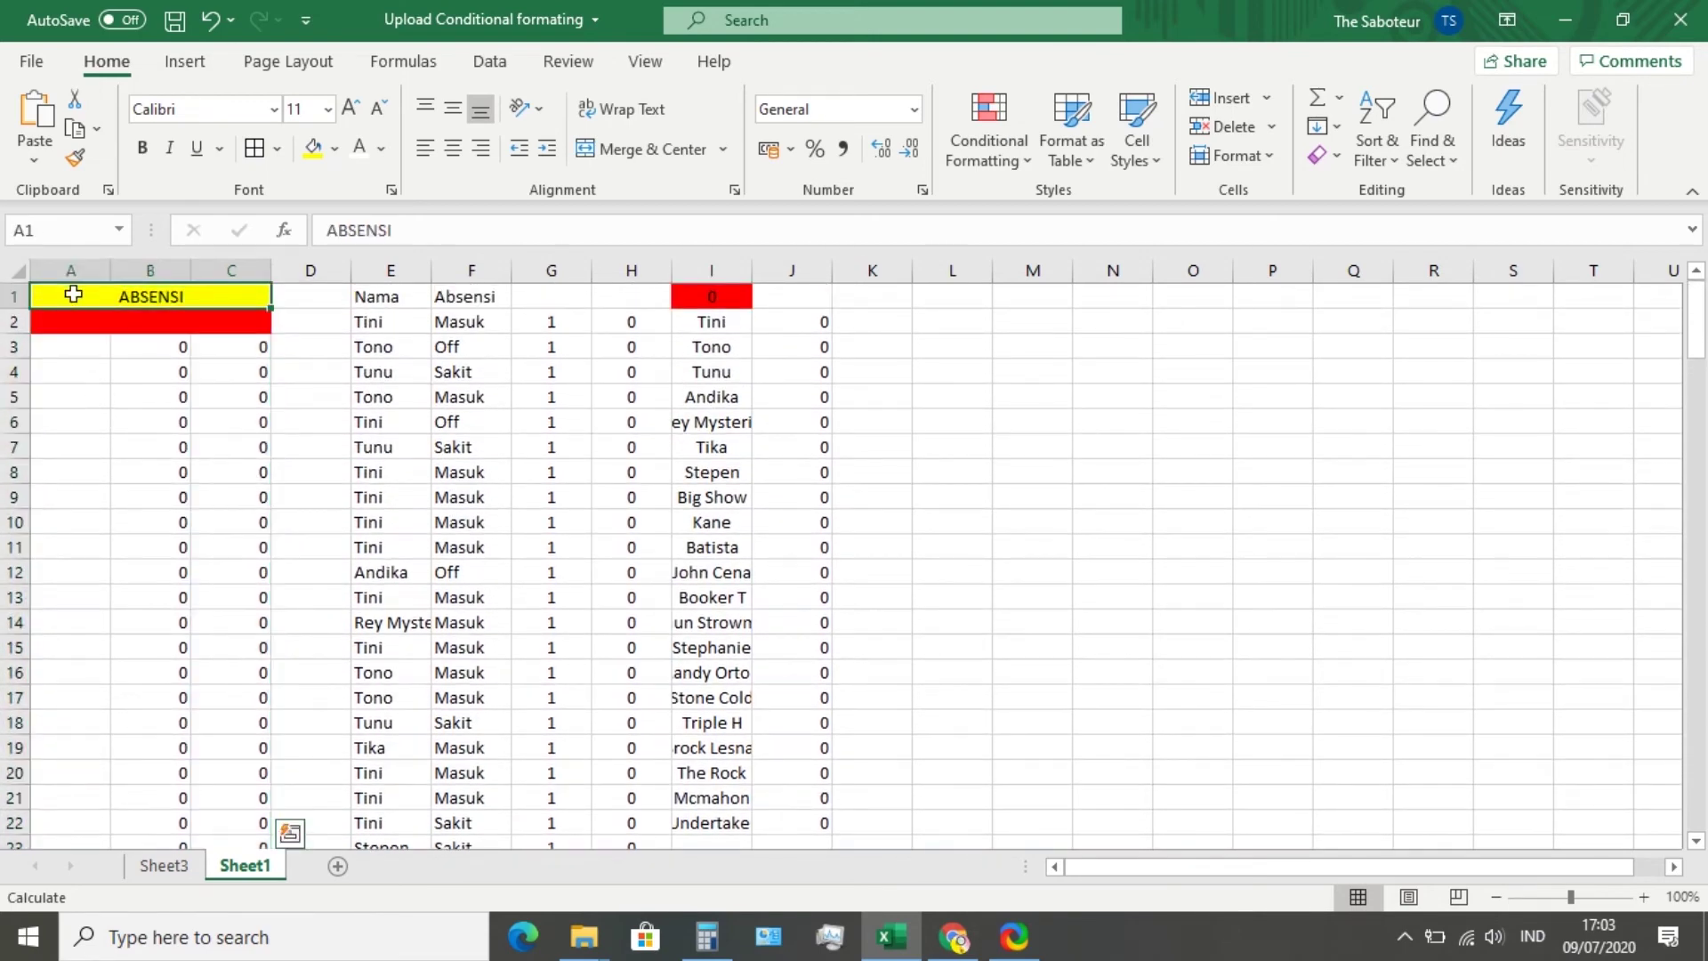
click(78, 323)
click(78, 349)
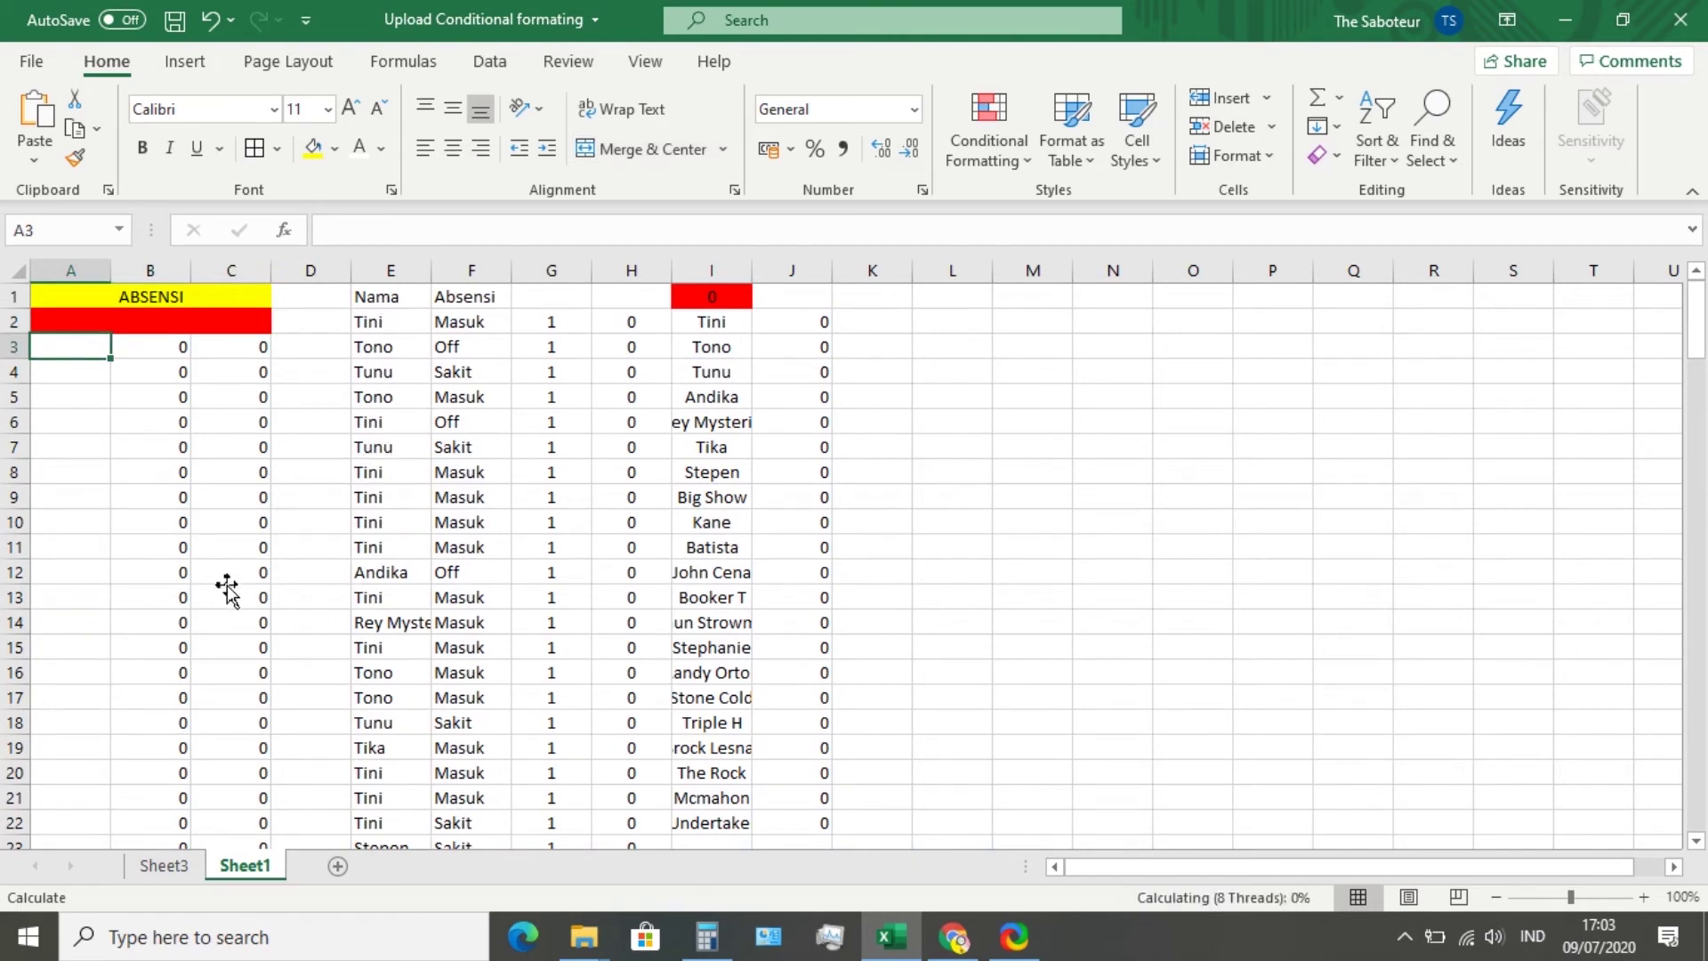
click(382, 324)
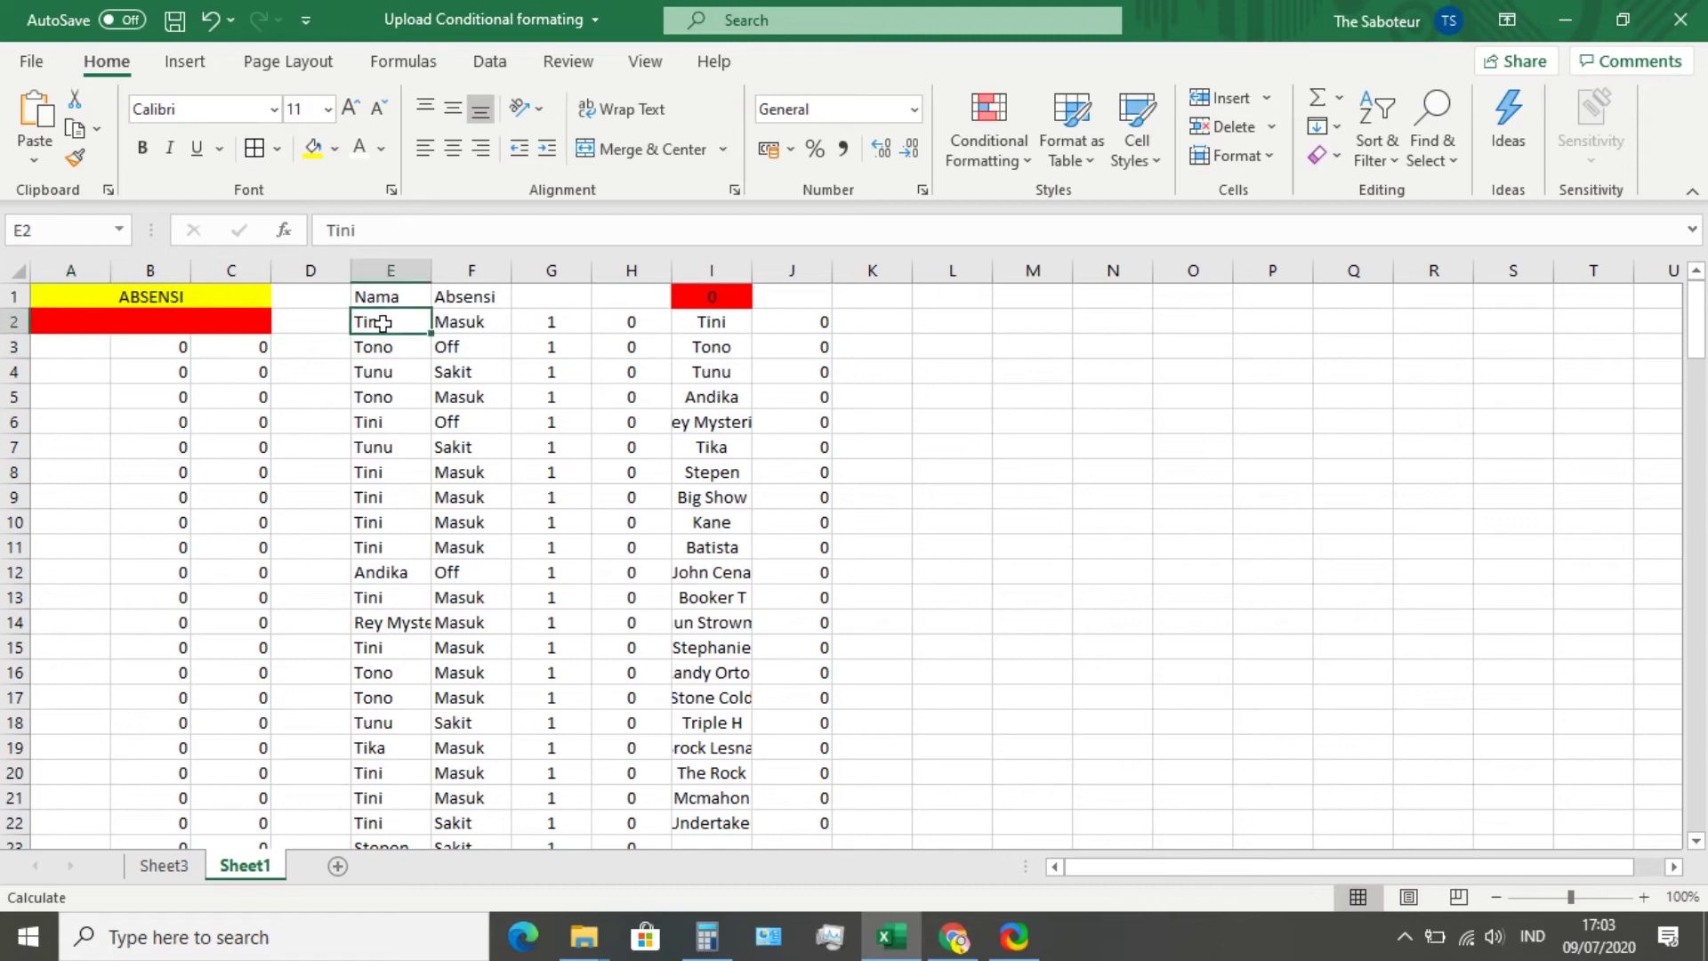
click(358, 293)
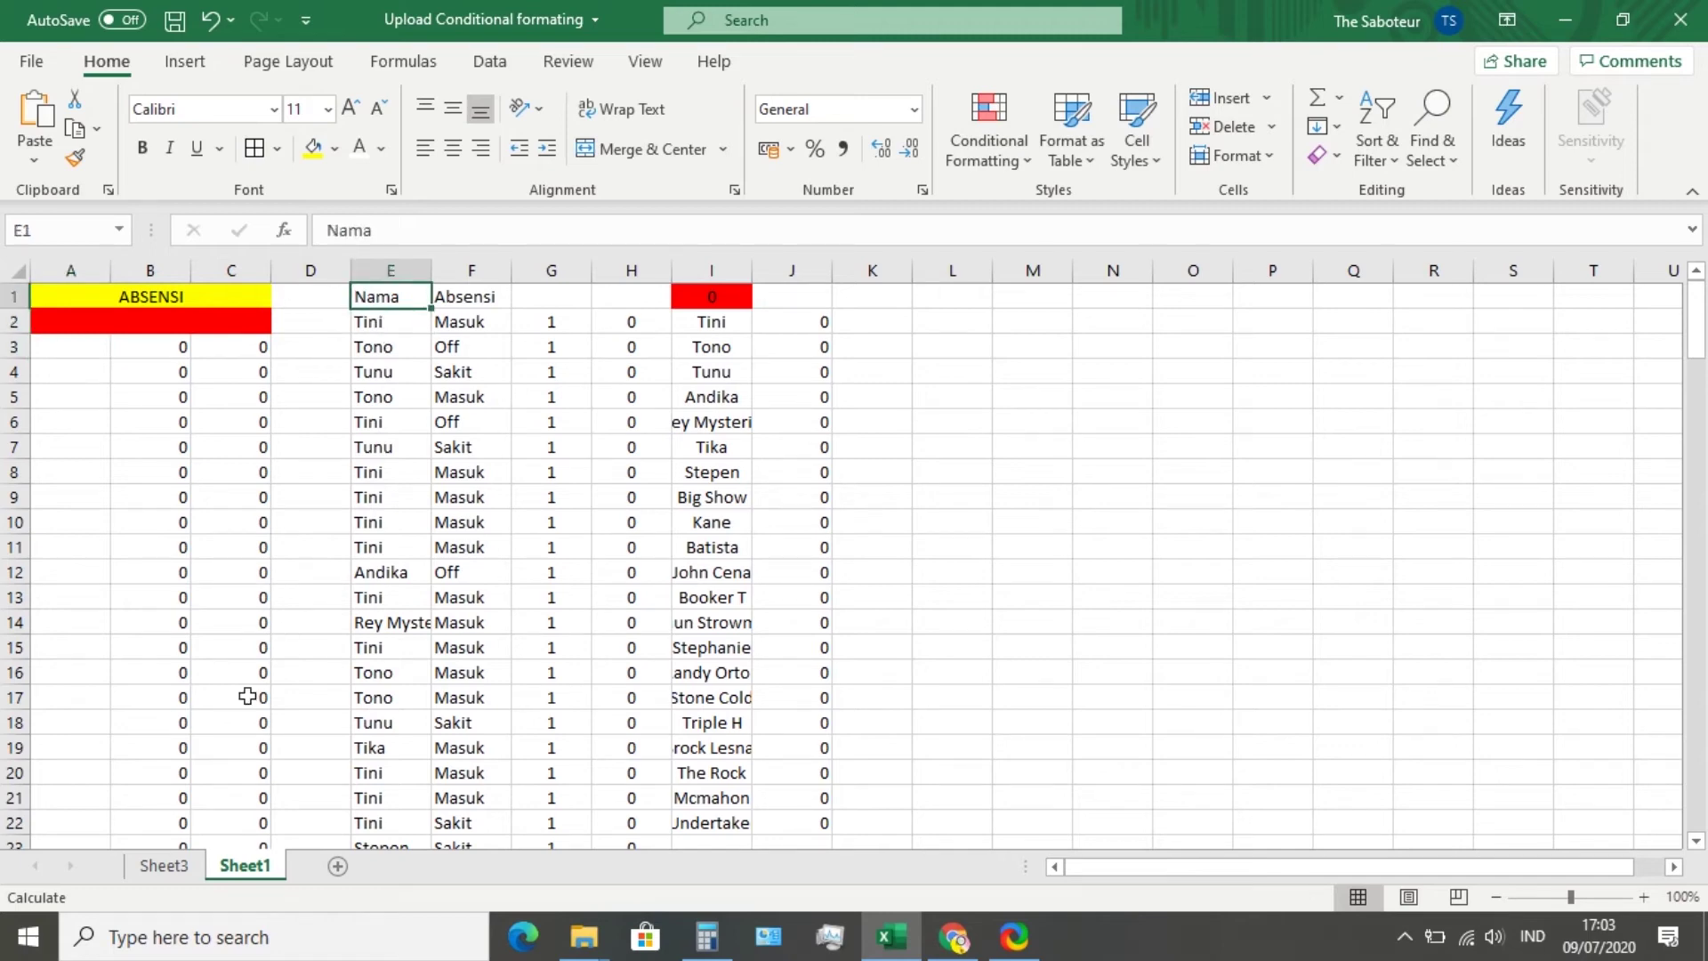
Delete the surplus row 152 below the copied formulas
scroll(164, 763, down, 20)
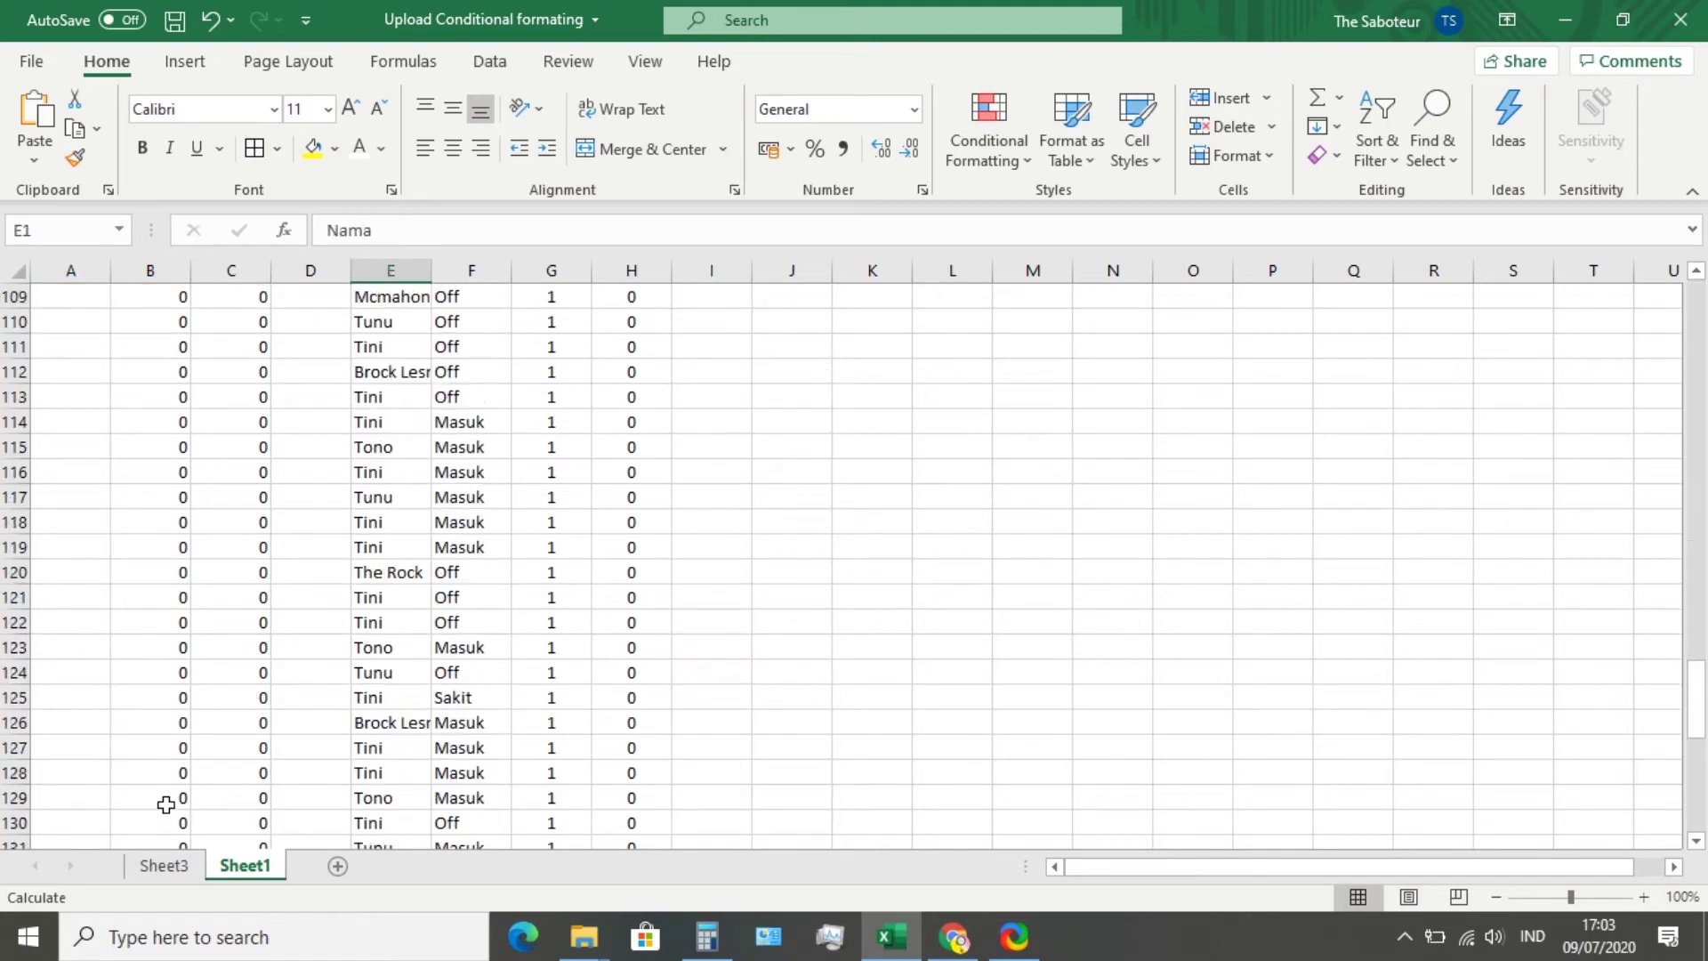
scroll(165, 804, down, 14)
scroll(160, 738, up, 6)
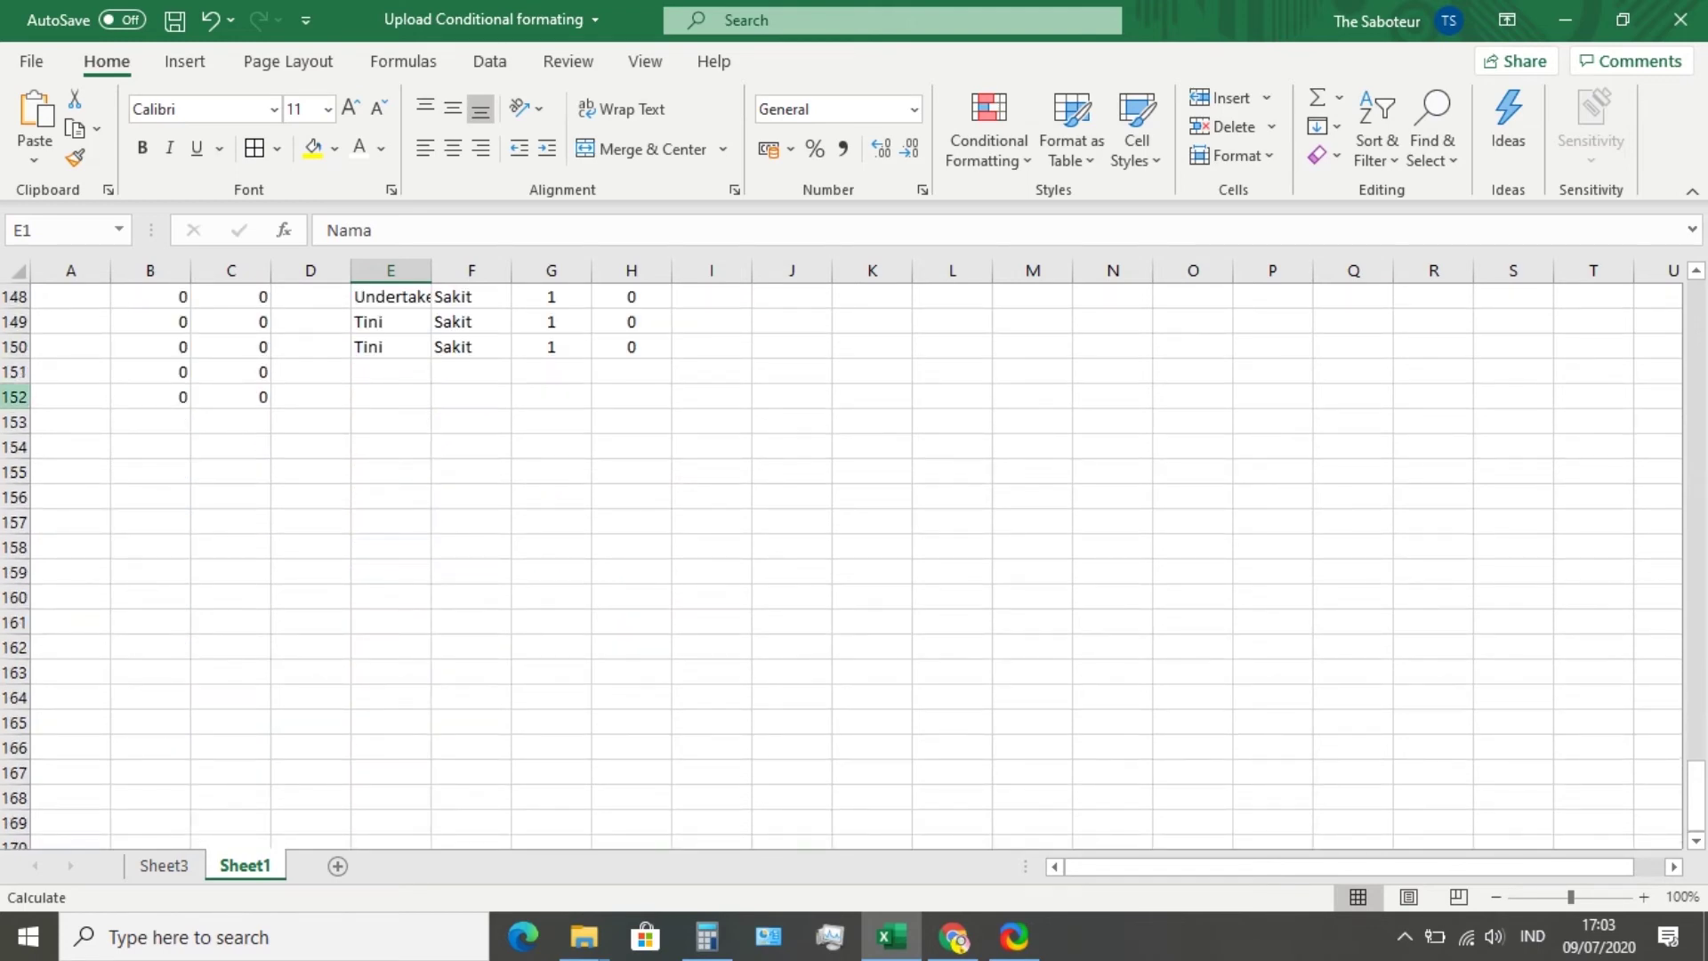
click(14, 398)
right_click(15, 398)
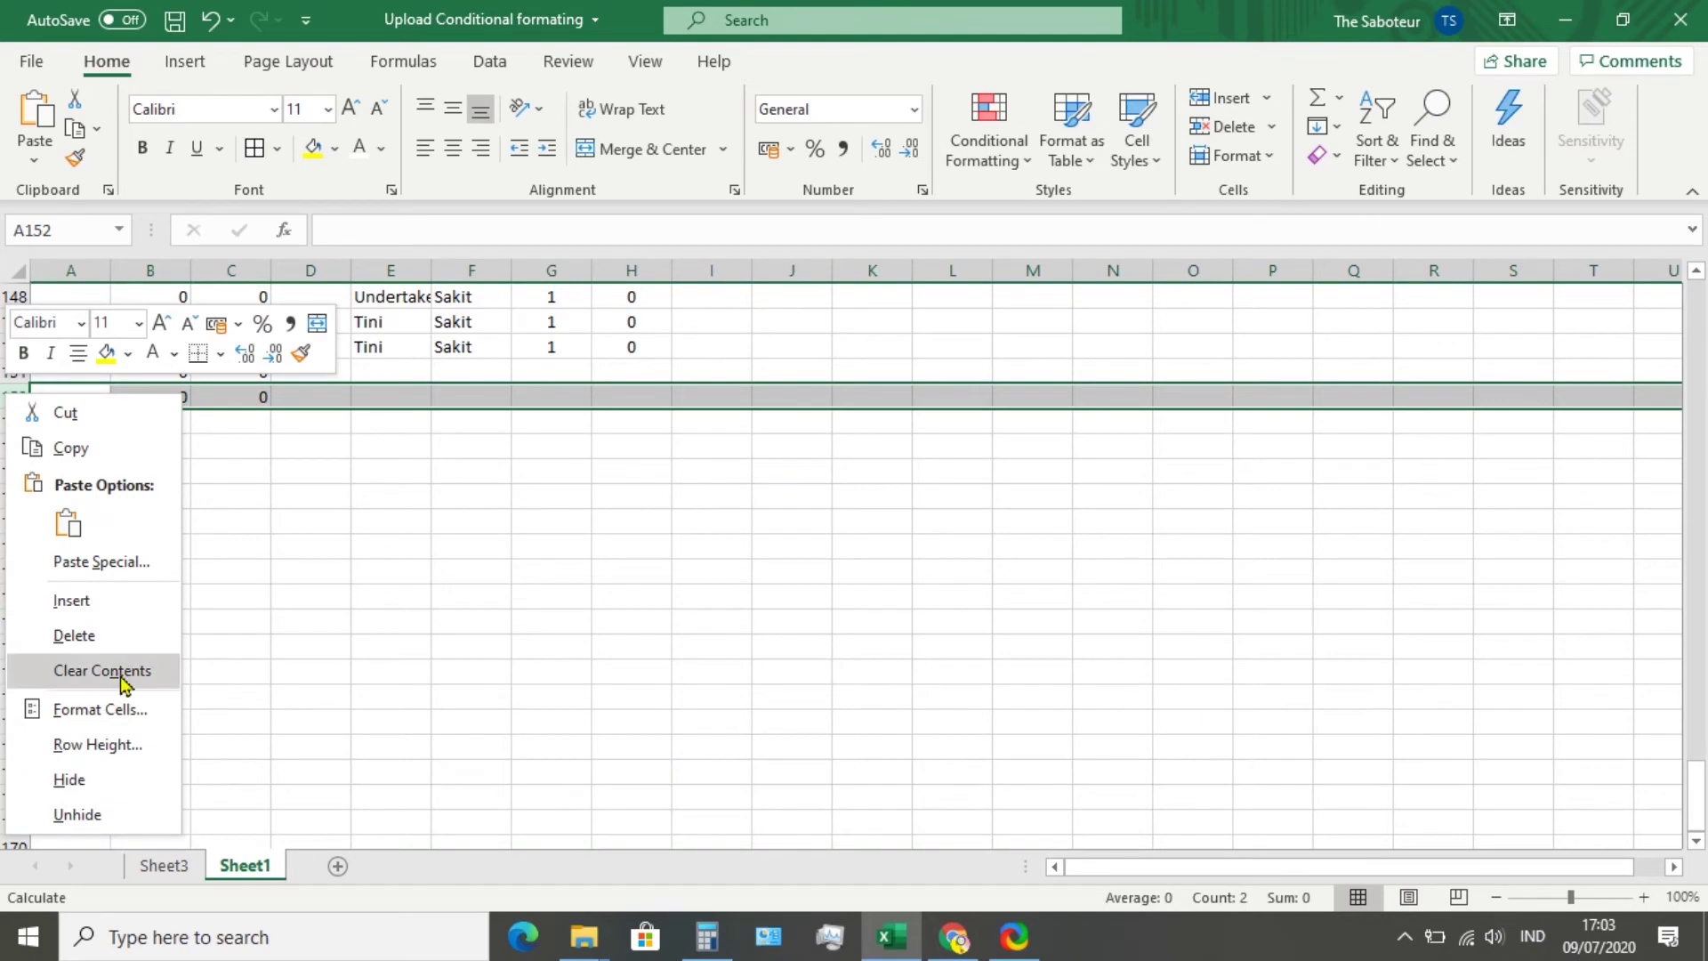
click(115, 635)
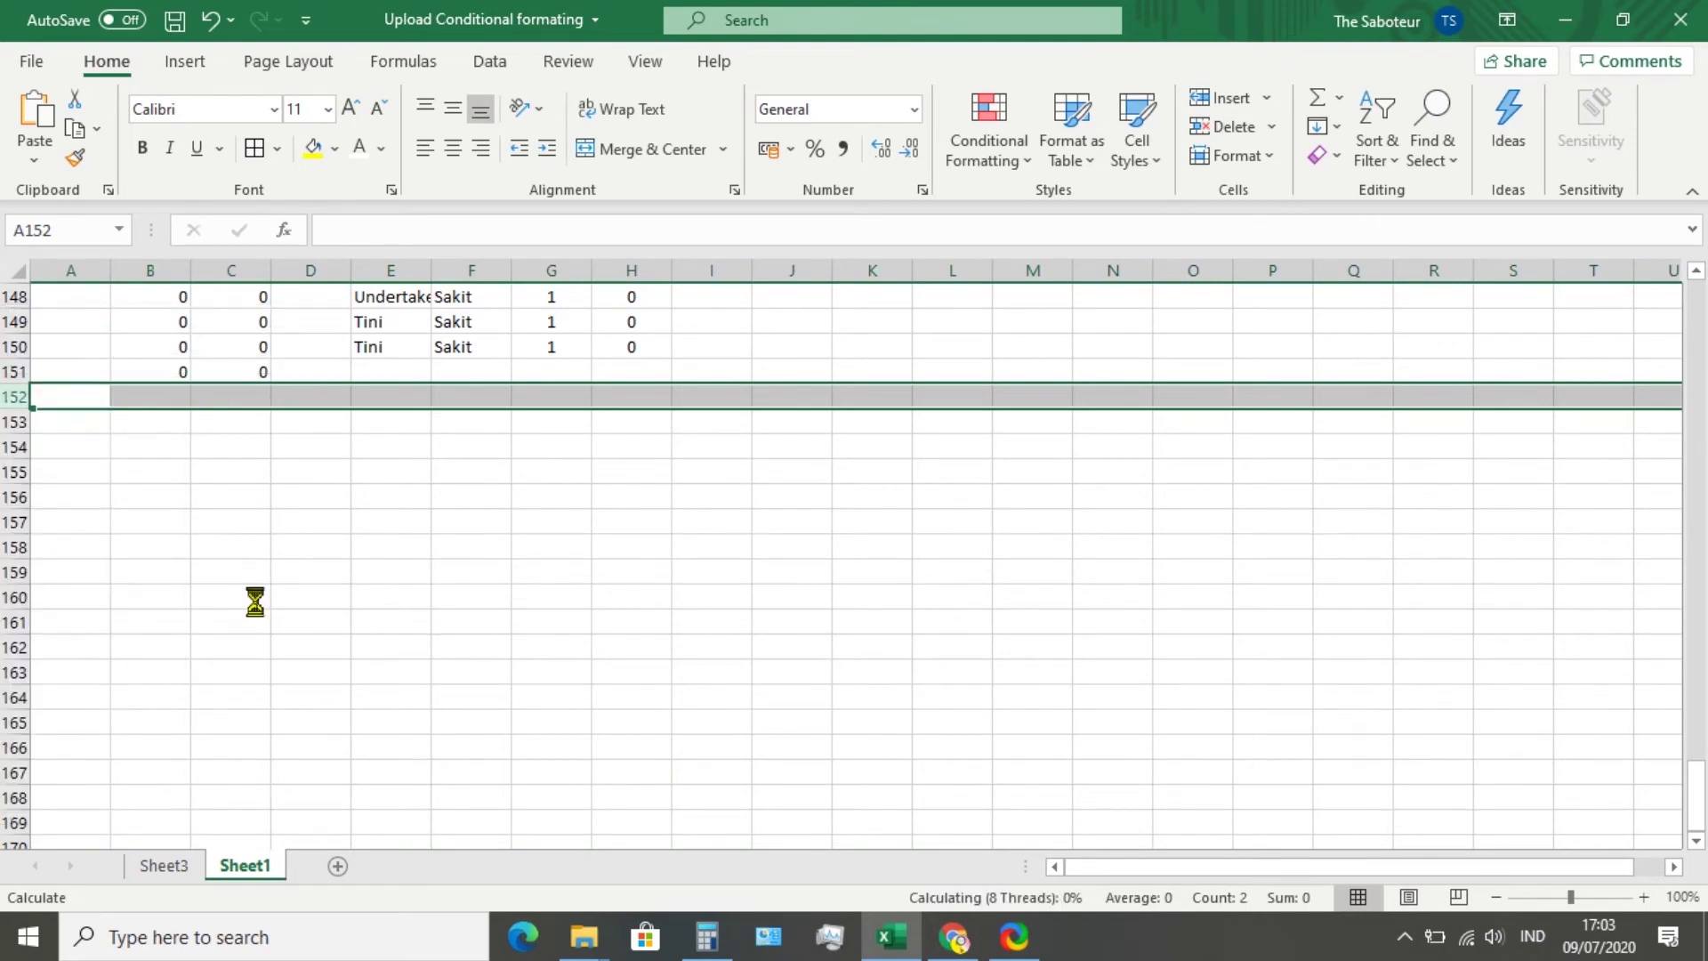
click(258, 598)
Start a row numbering in column A with 1 in A3 and the formula =A3+1 in A4
drag(106, 374, 107, 275)
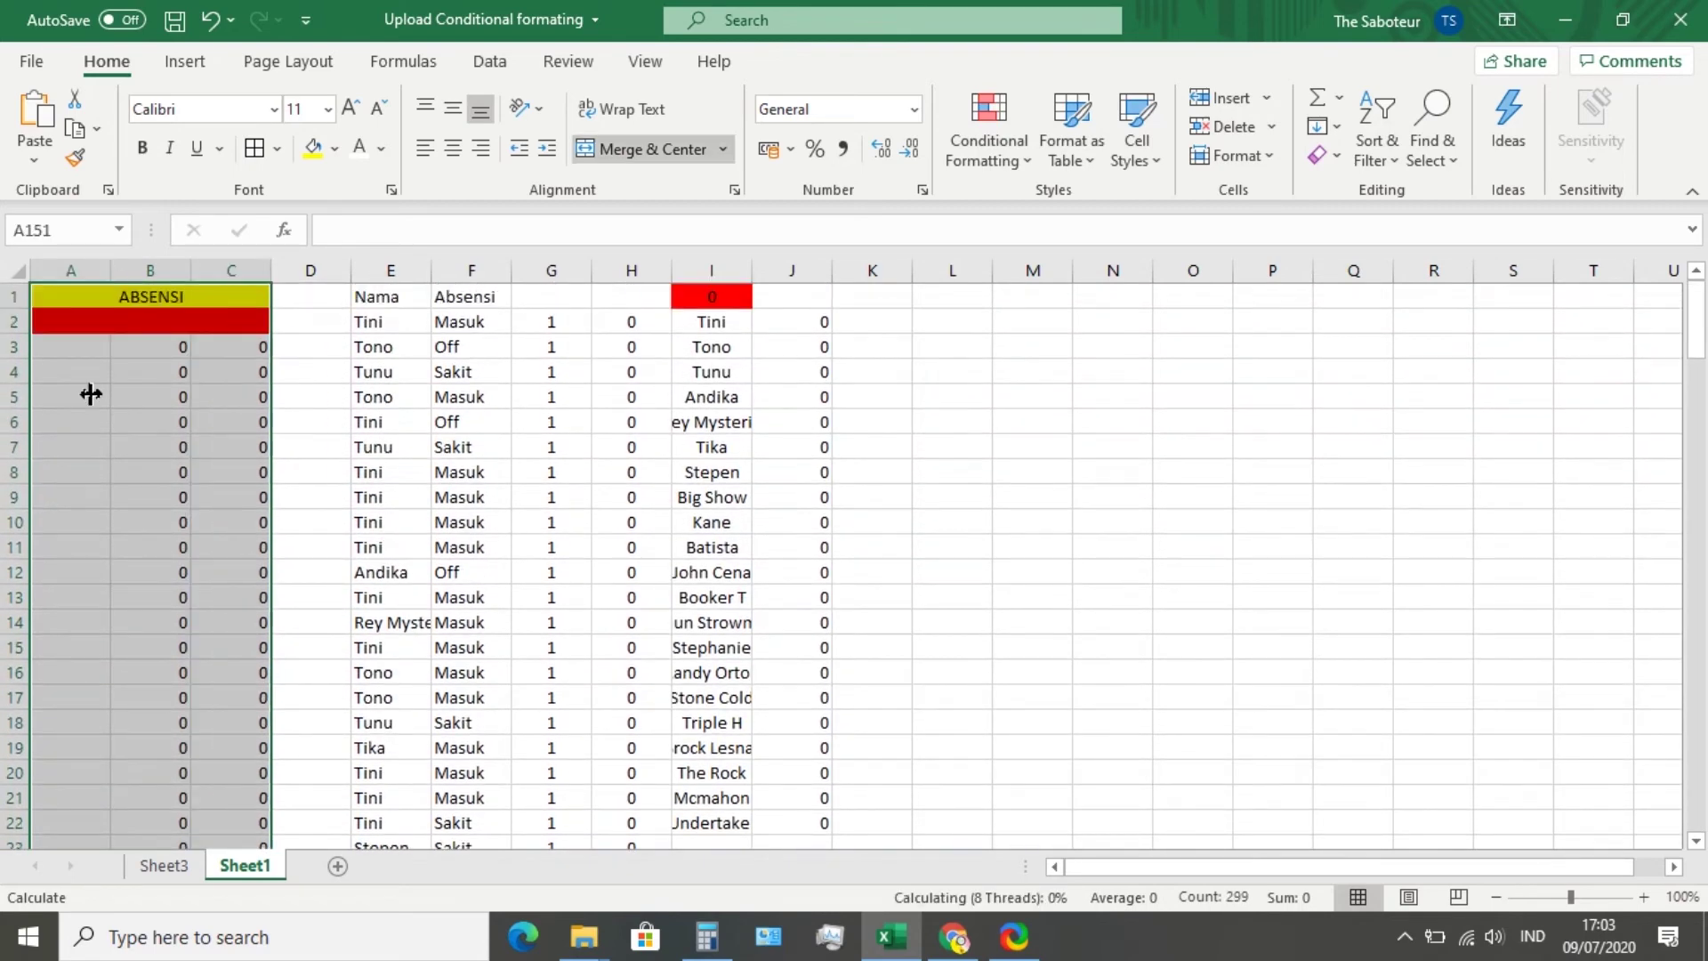
click(68, 350)
text(1)
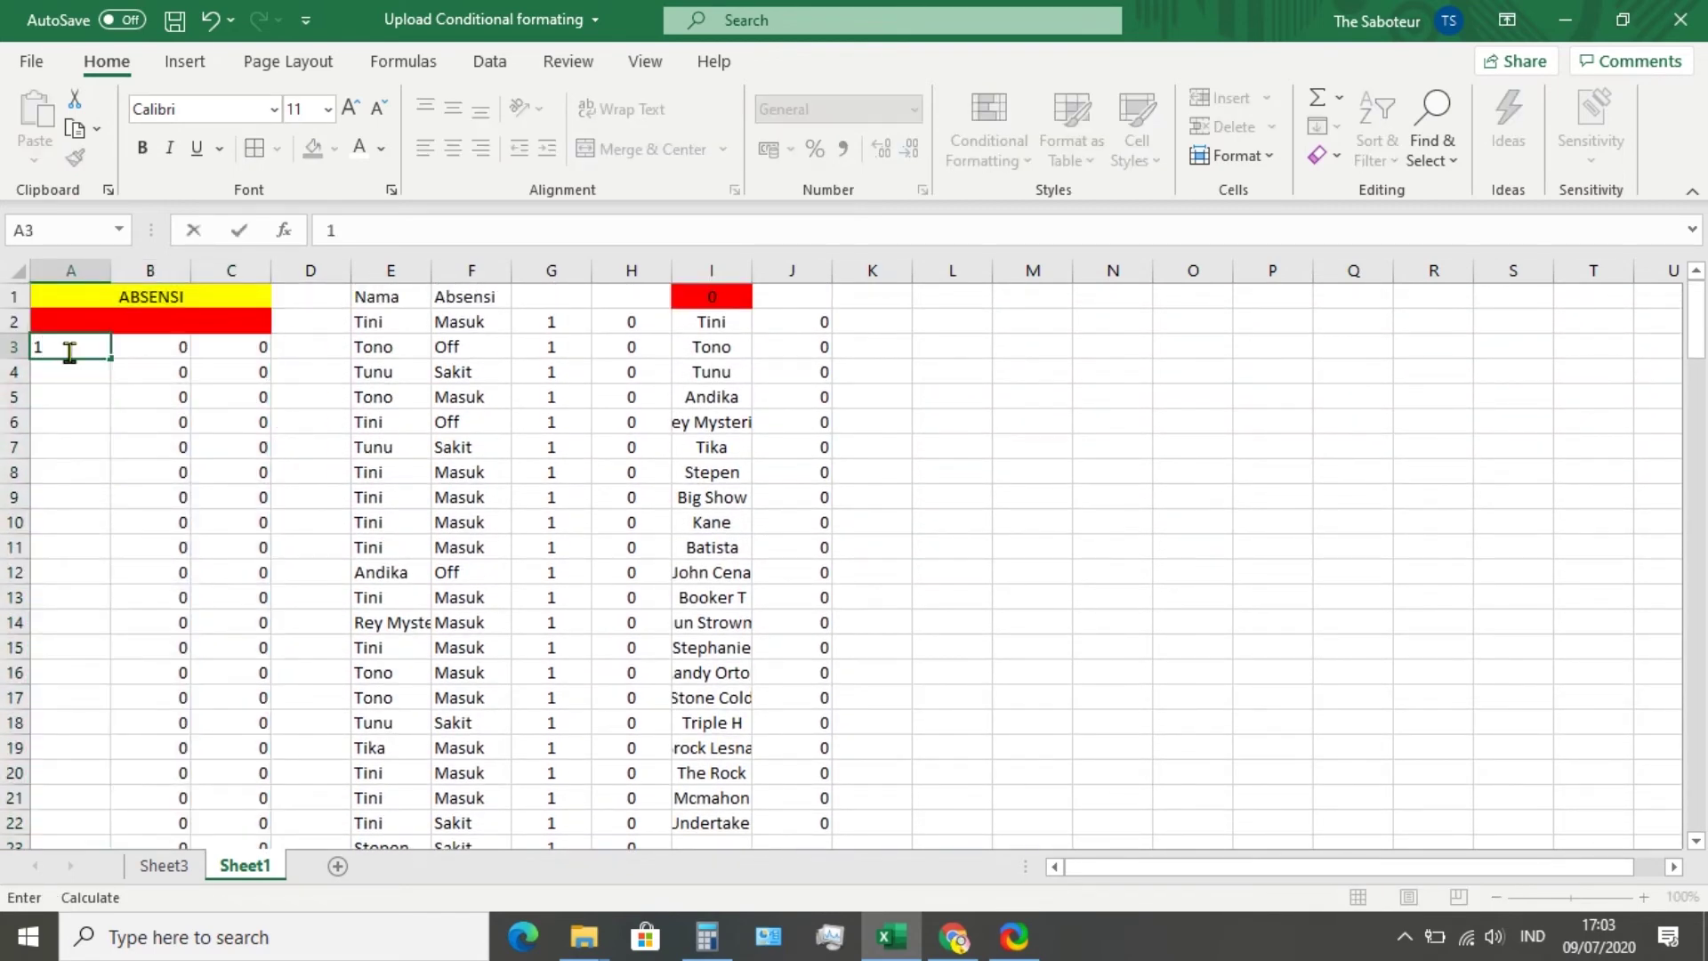
click(86, 372)
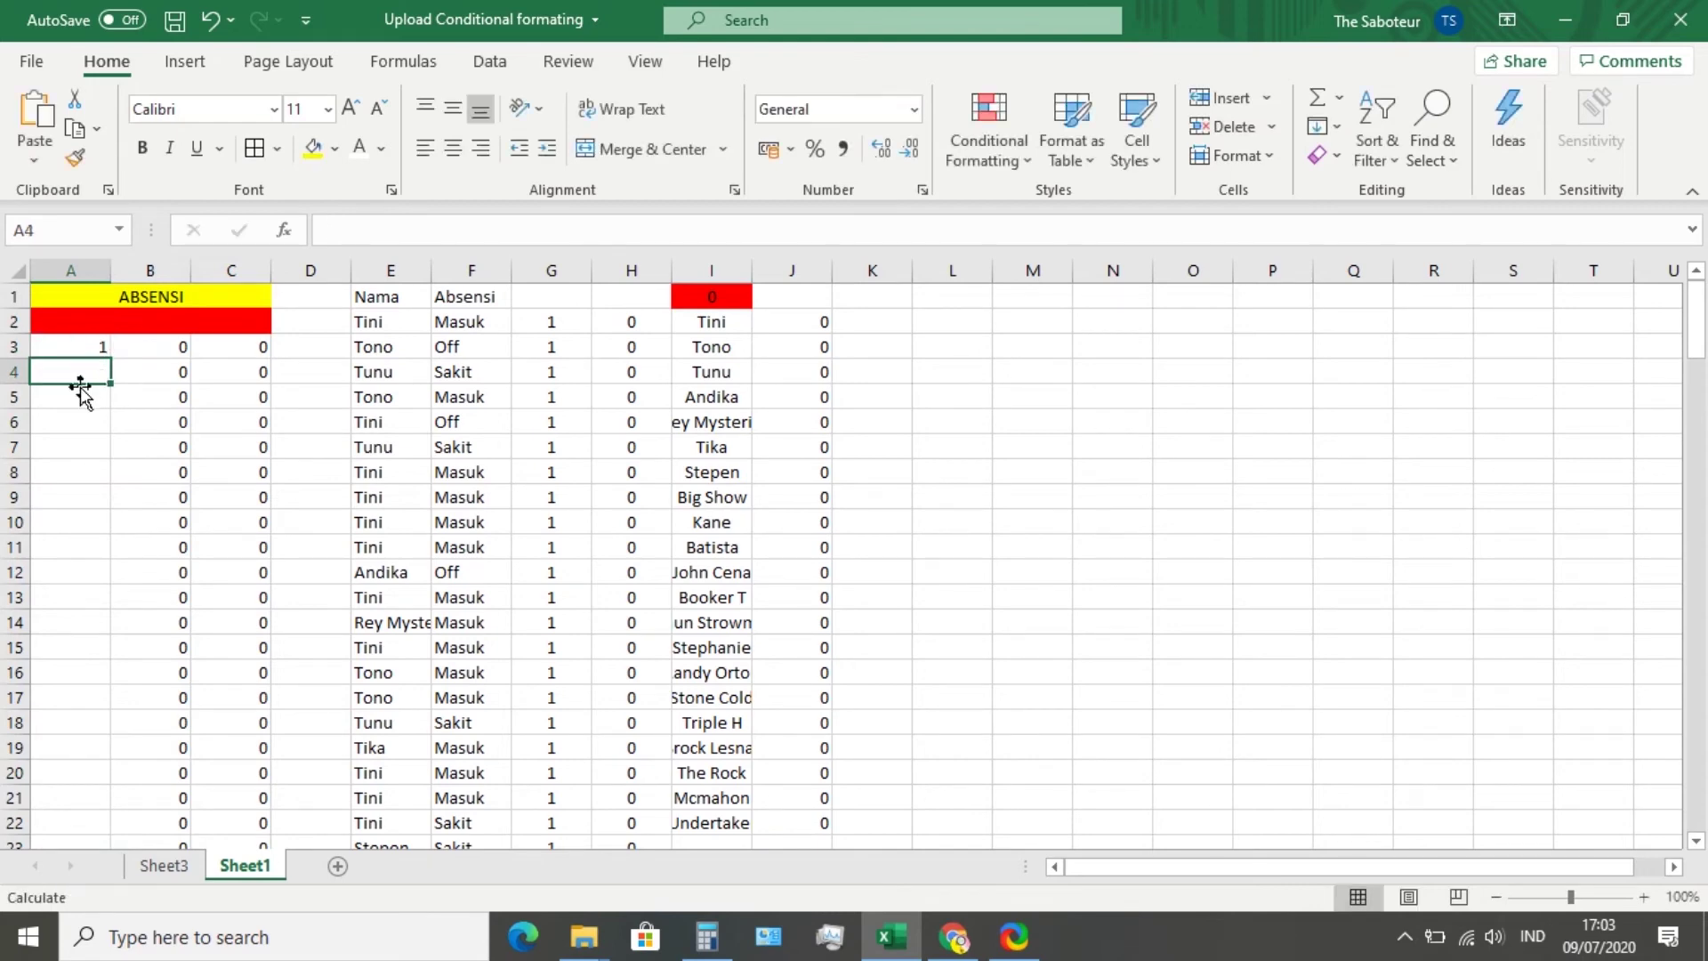
text(=1+)
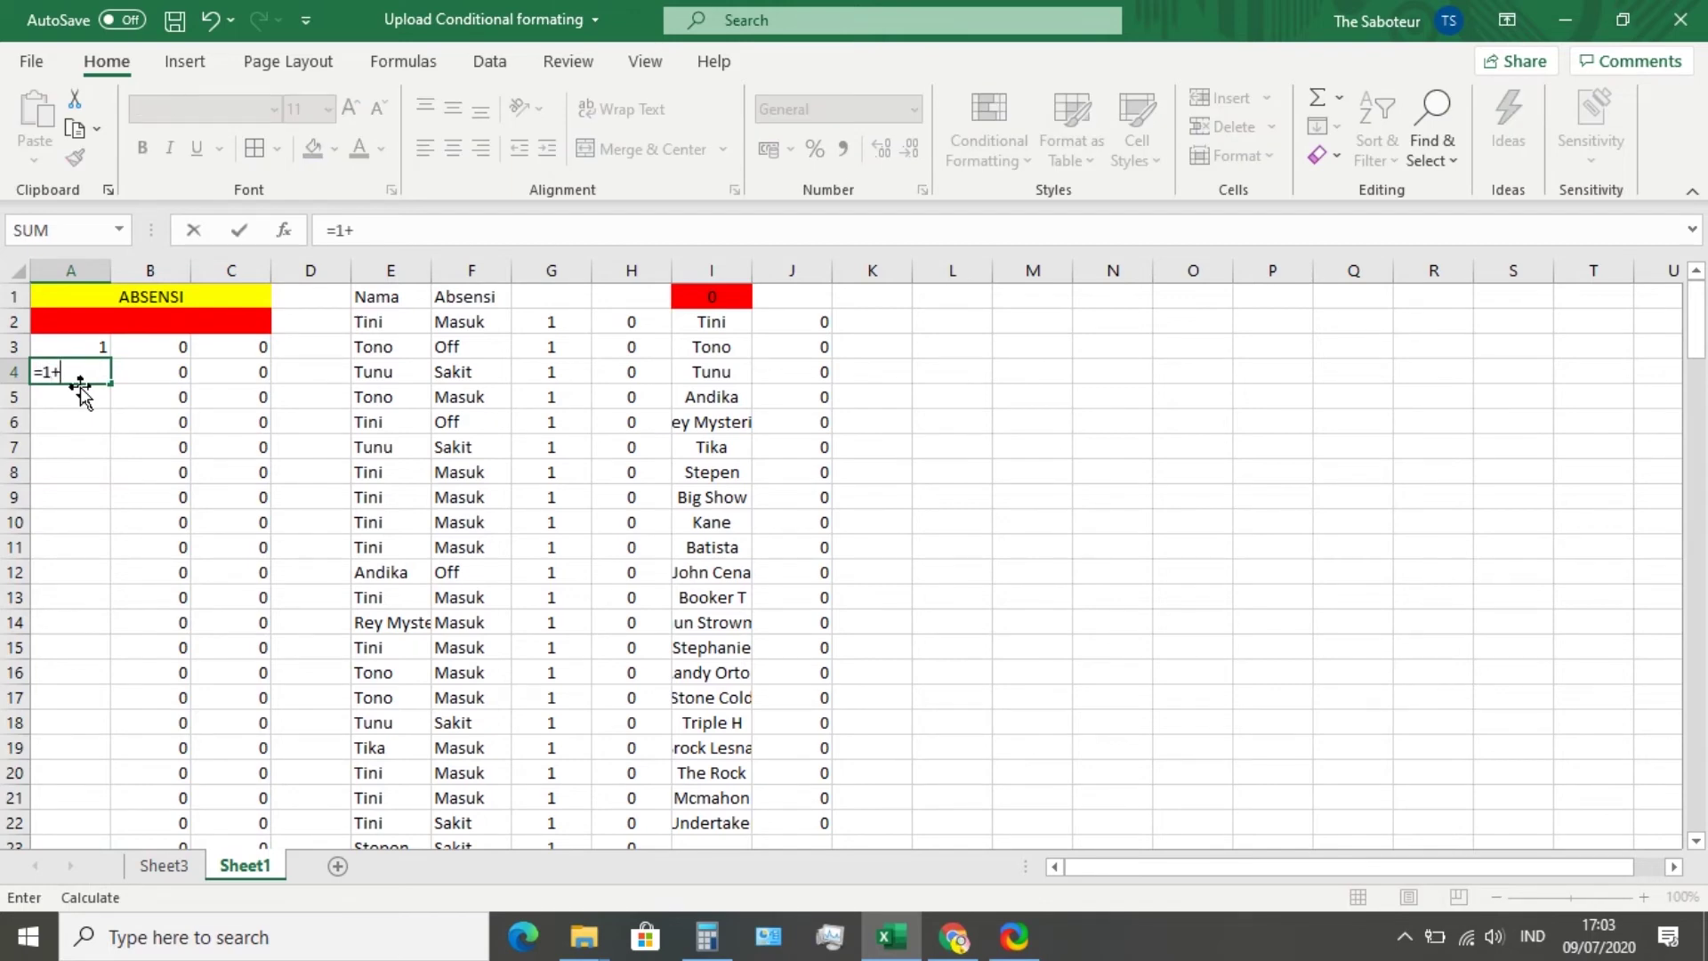
key(Escape)
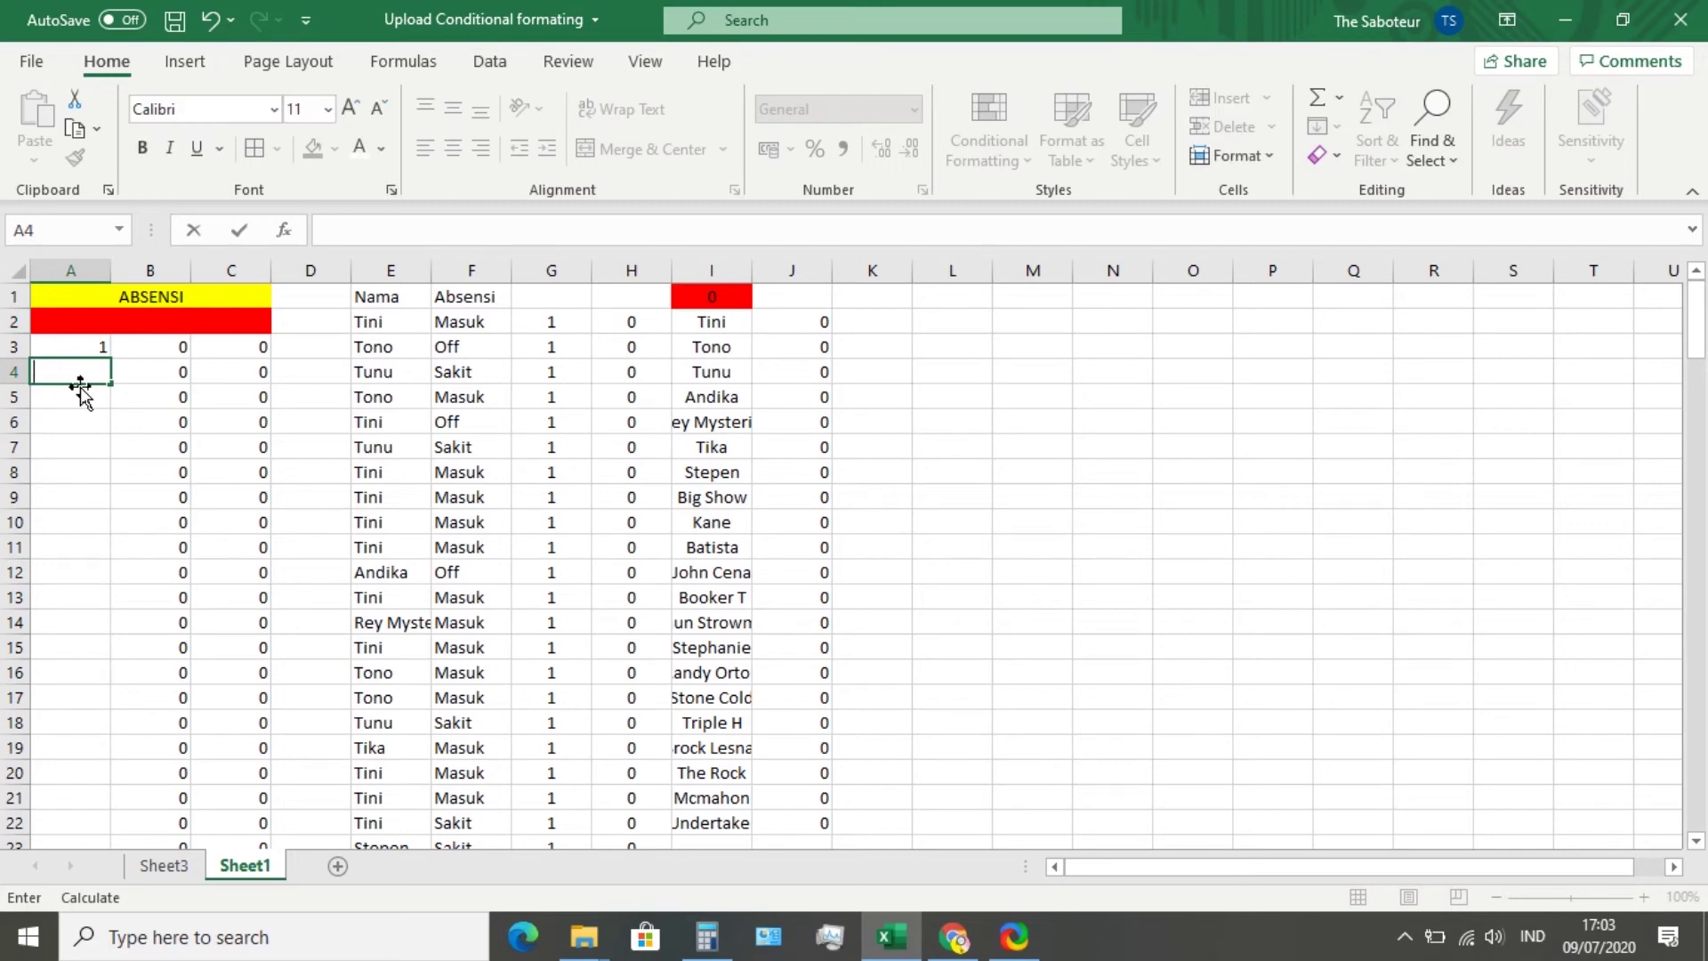
text(=)
click(72, 340)
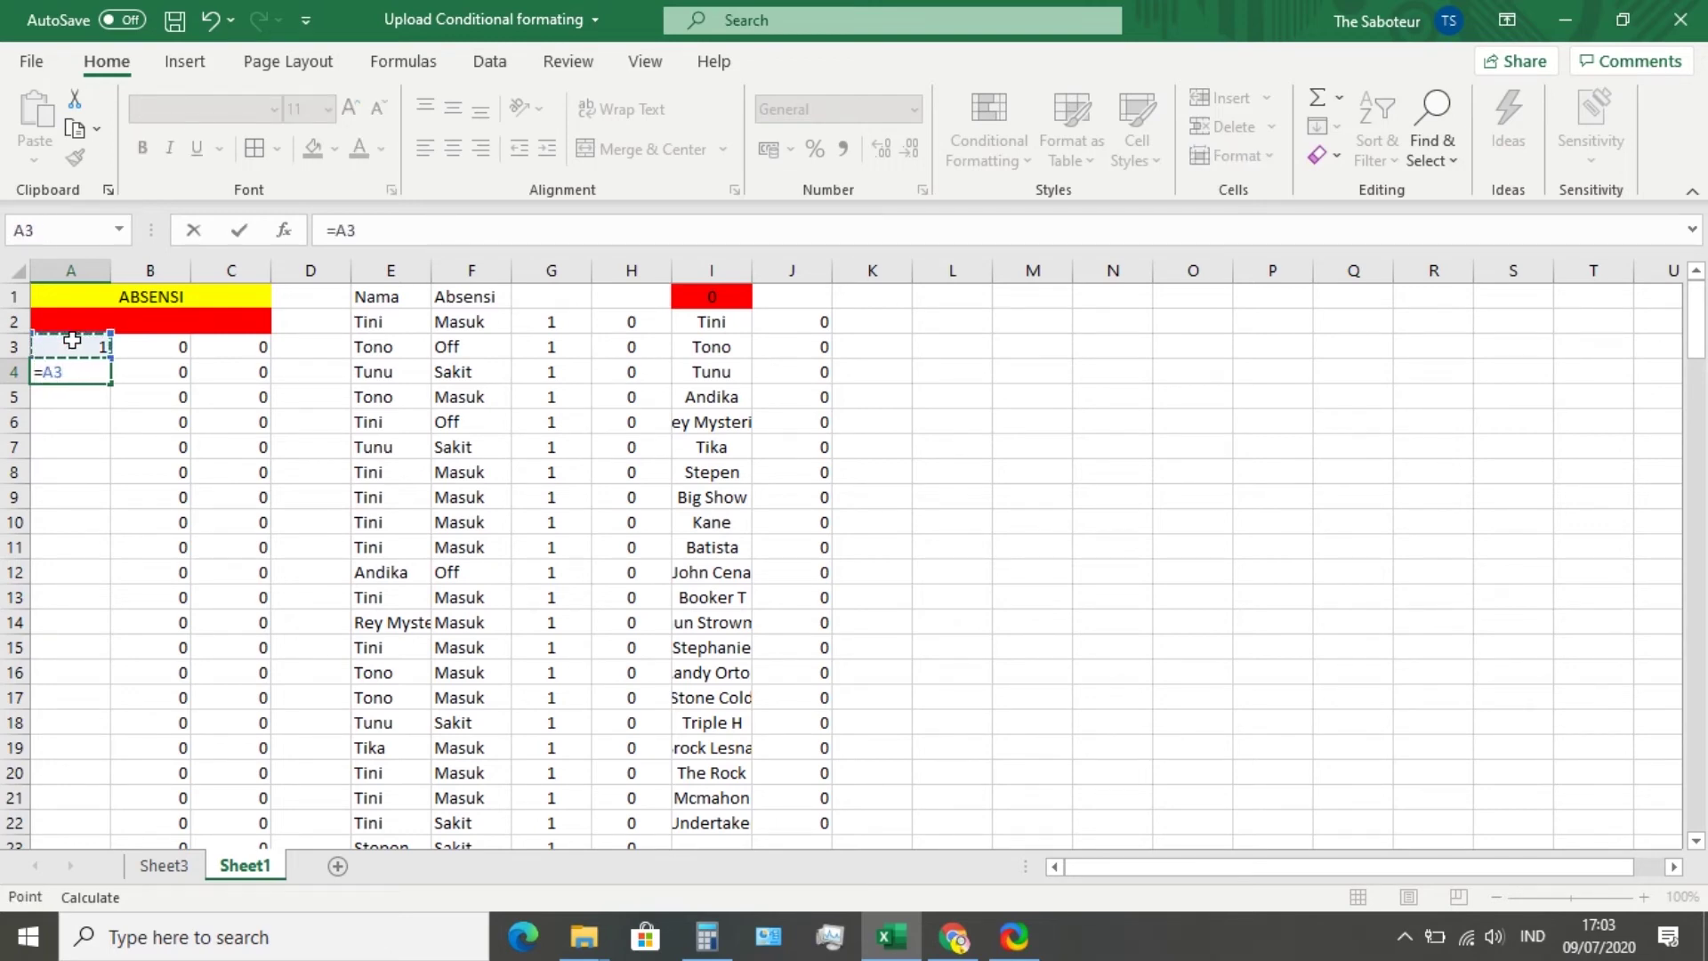
text(+1)
key(Return)
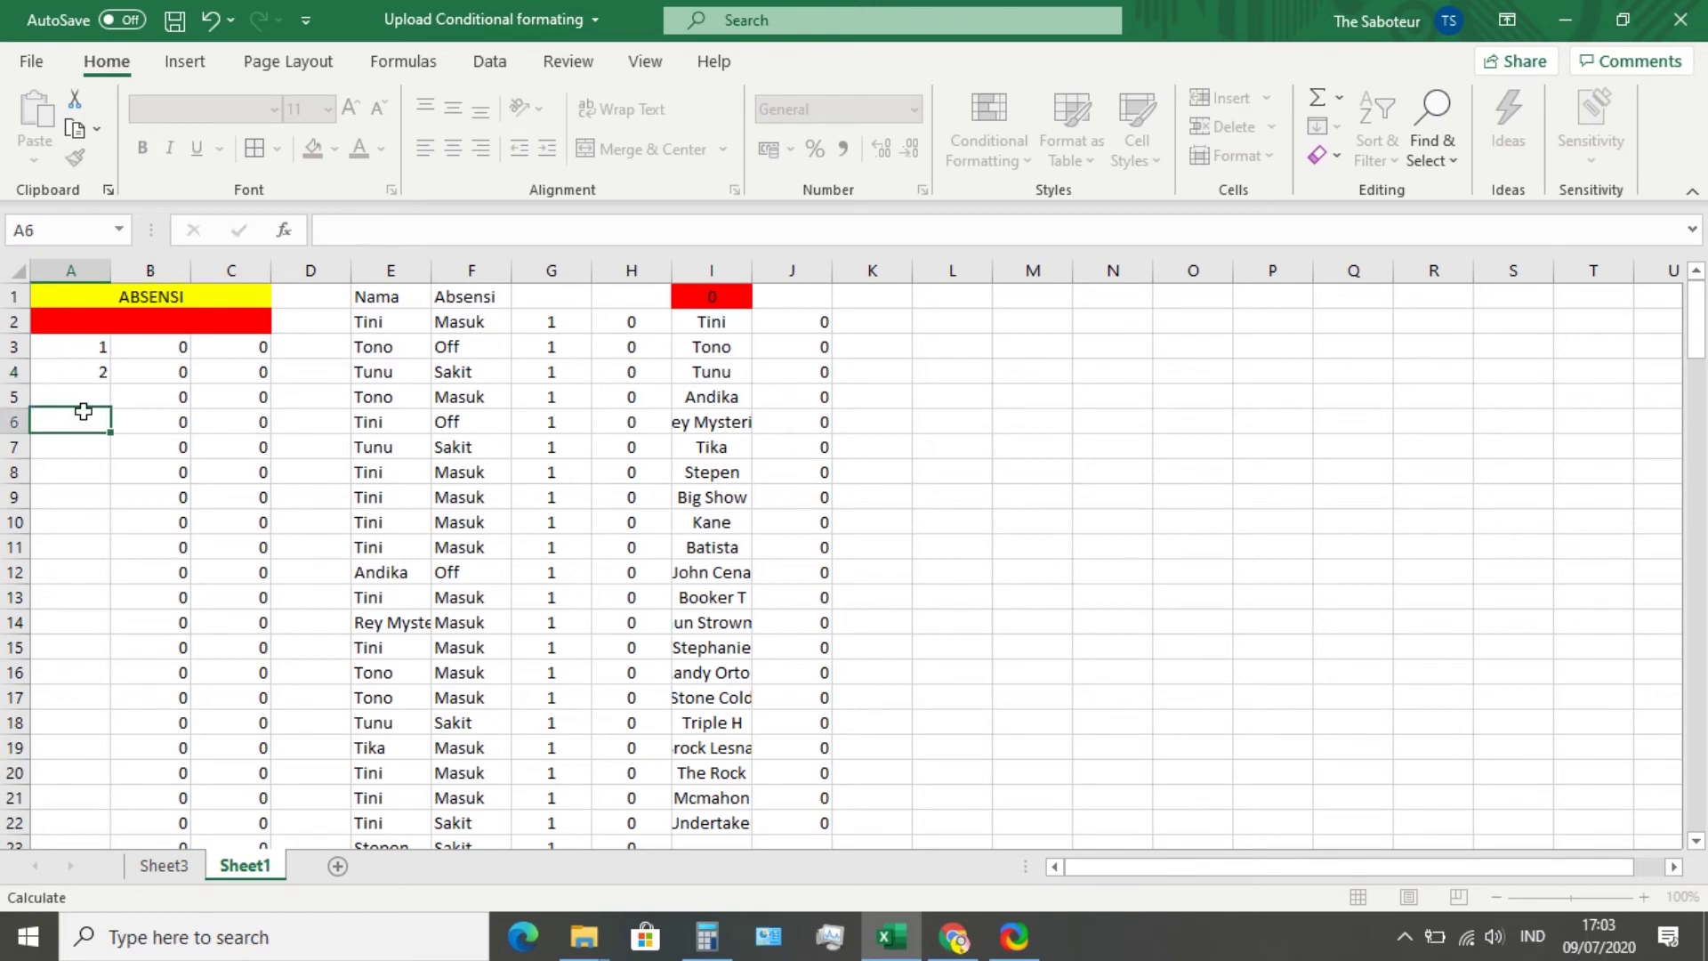
Copy the numbering formula from A4 down to A151
click(93, 374)
mouse_move(109, 384)
mouse_down()
mouse_move(76, 812)
mouse_move(92, 922)
mouse_move(107, 872)
mouse_move(127, 941)
mouse_move(137, 809)
mouse_move(71, 789)
mouse_up()
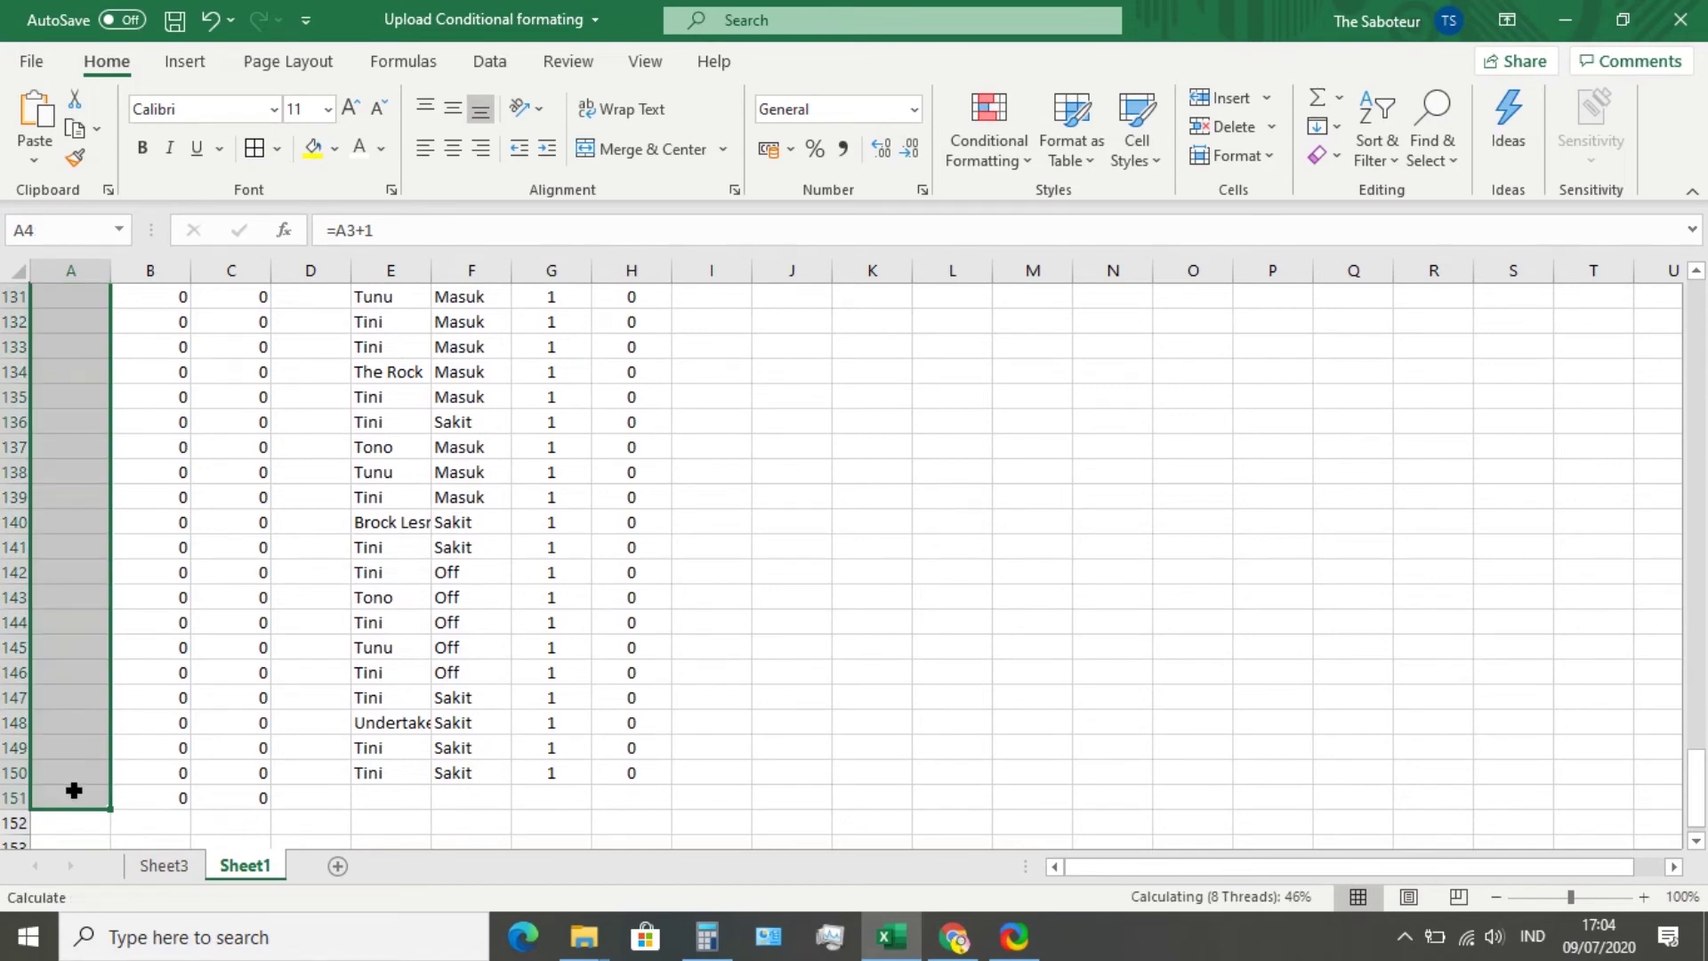
click(74, 789)
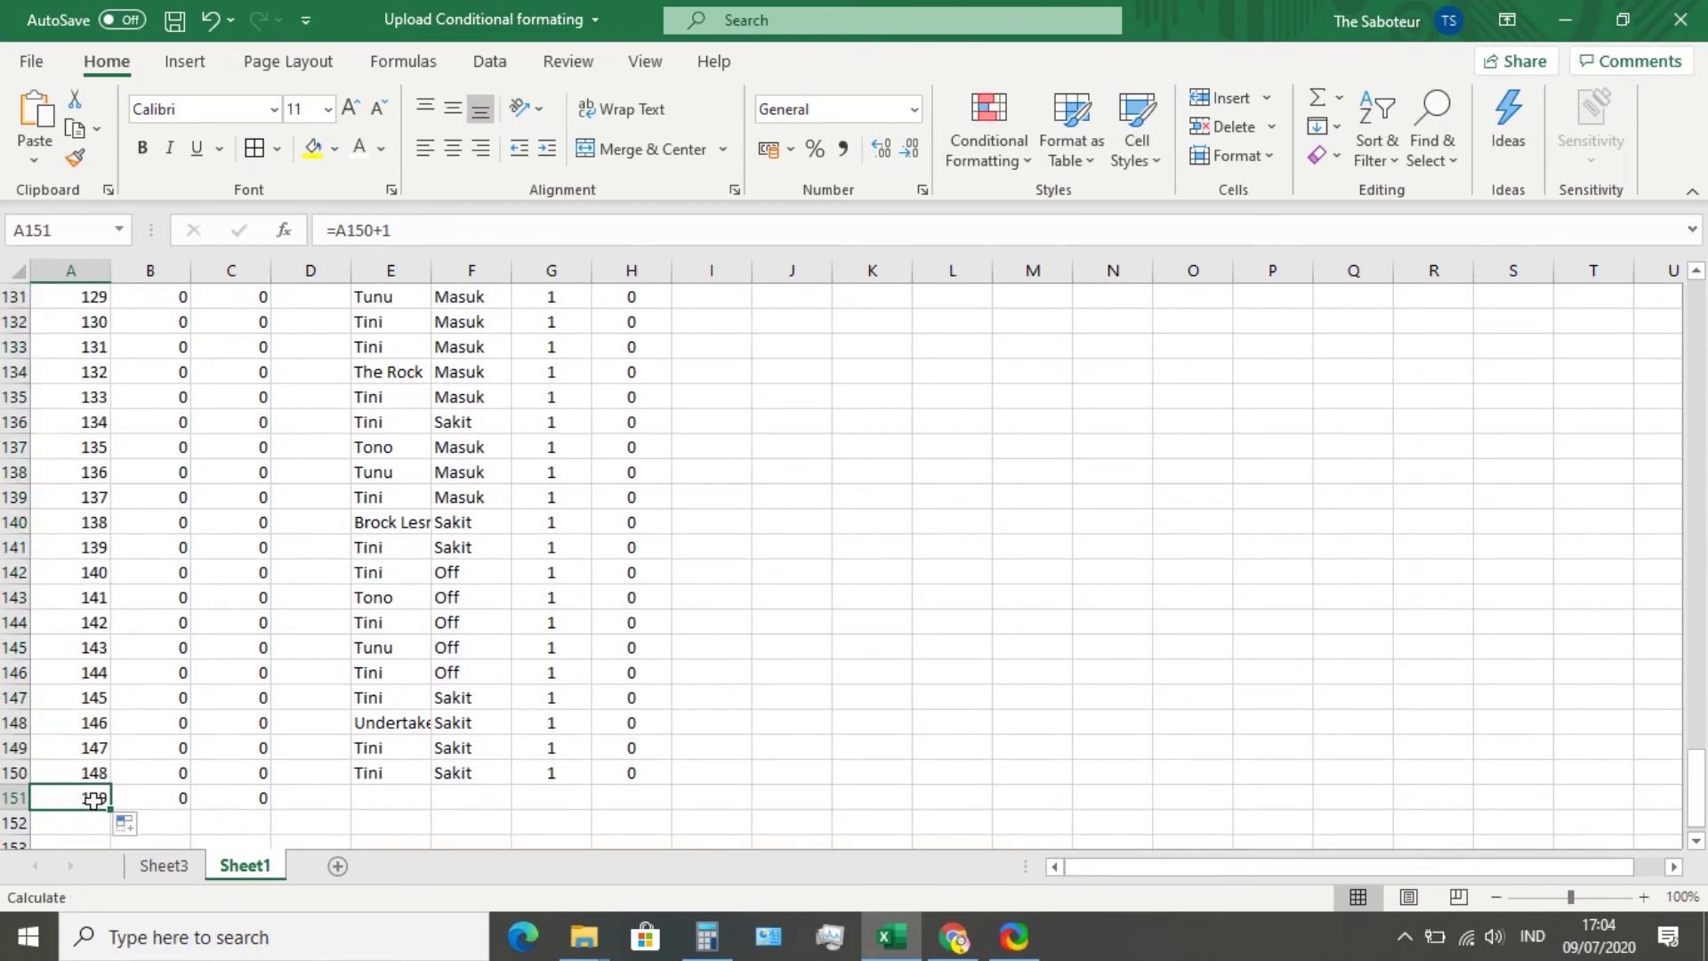
Apply all borders to A1:C151 and centre its contents horizontally and vertically
drag(74, 792, 311, 748)
drag(181, 402, 231, 27)
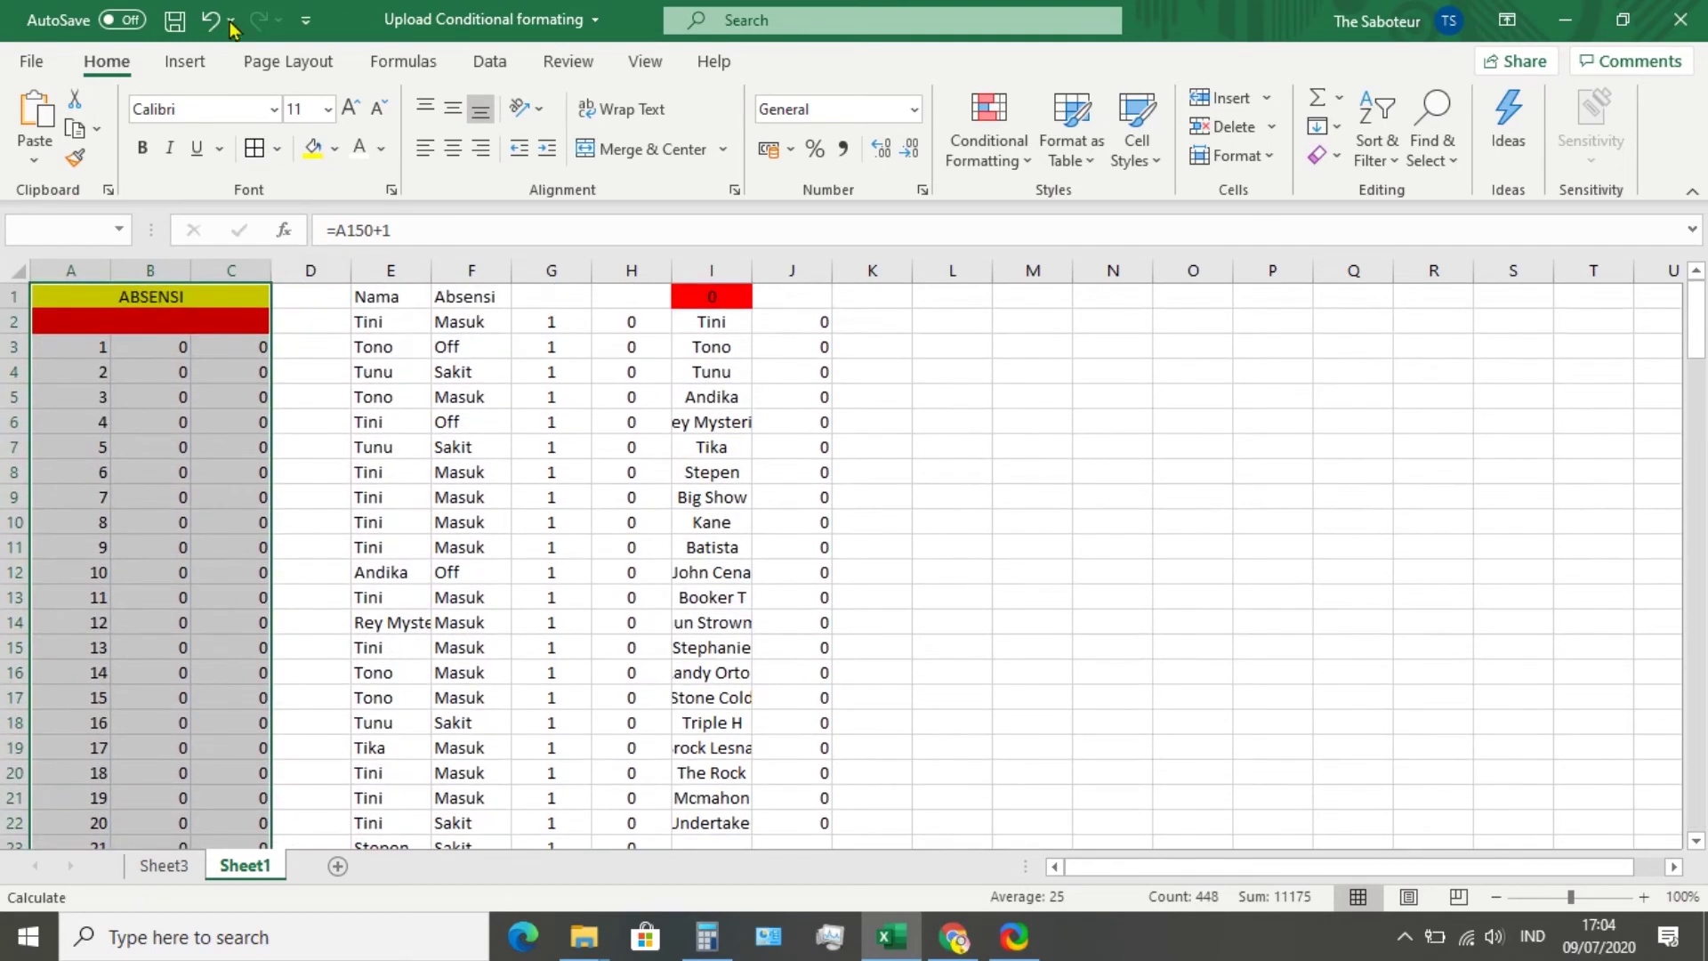
click(256, 149)
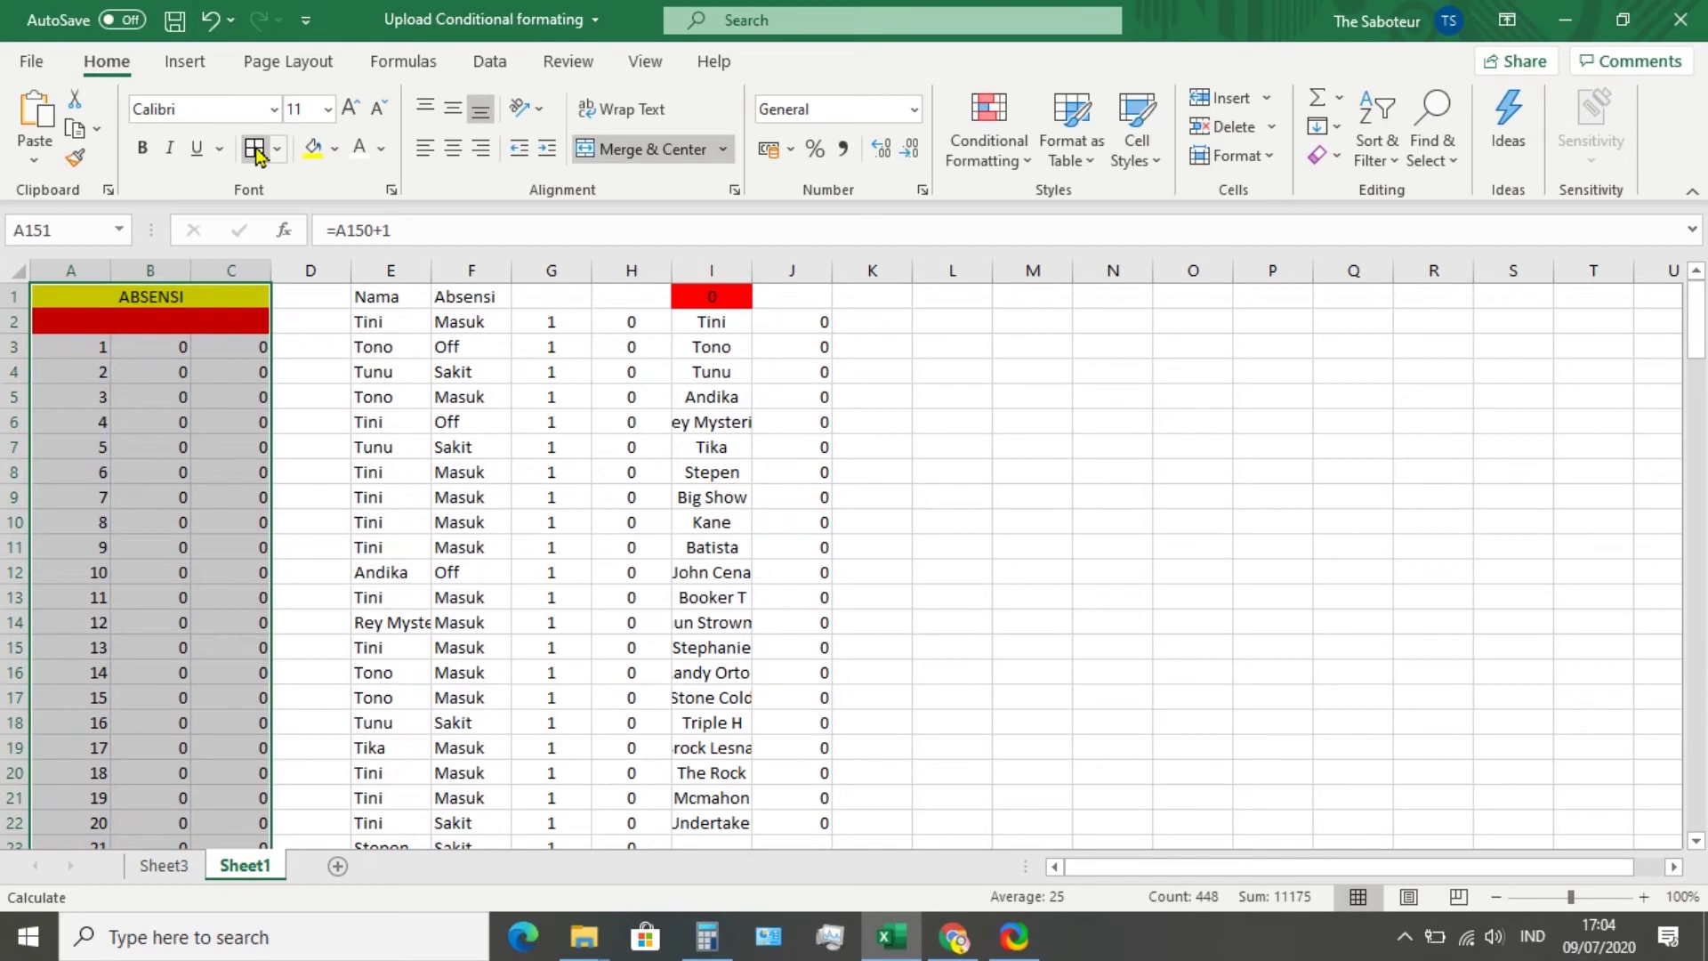
click(453, 149)
click(453, 108)
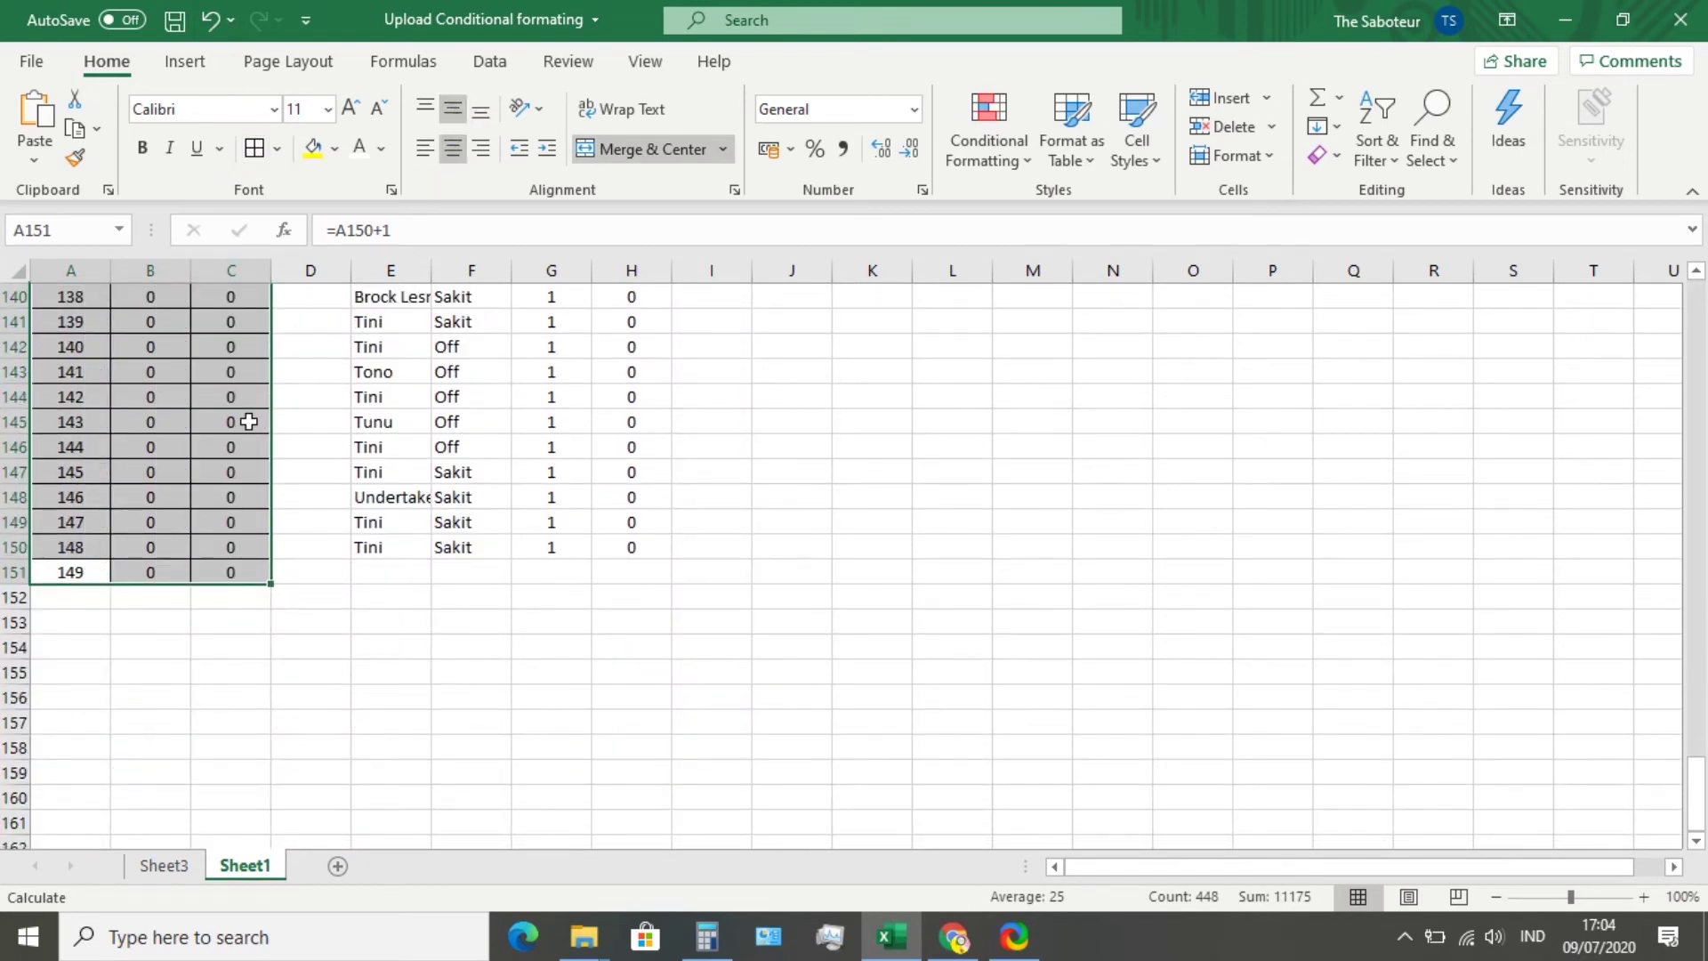
scroll(269, 418, up, 1)
scroll(269, 418, up, 15)
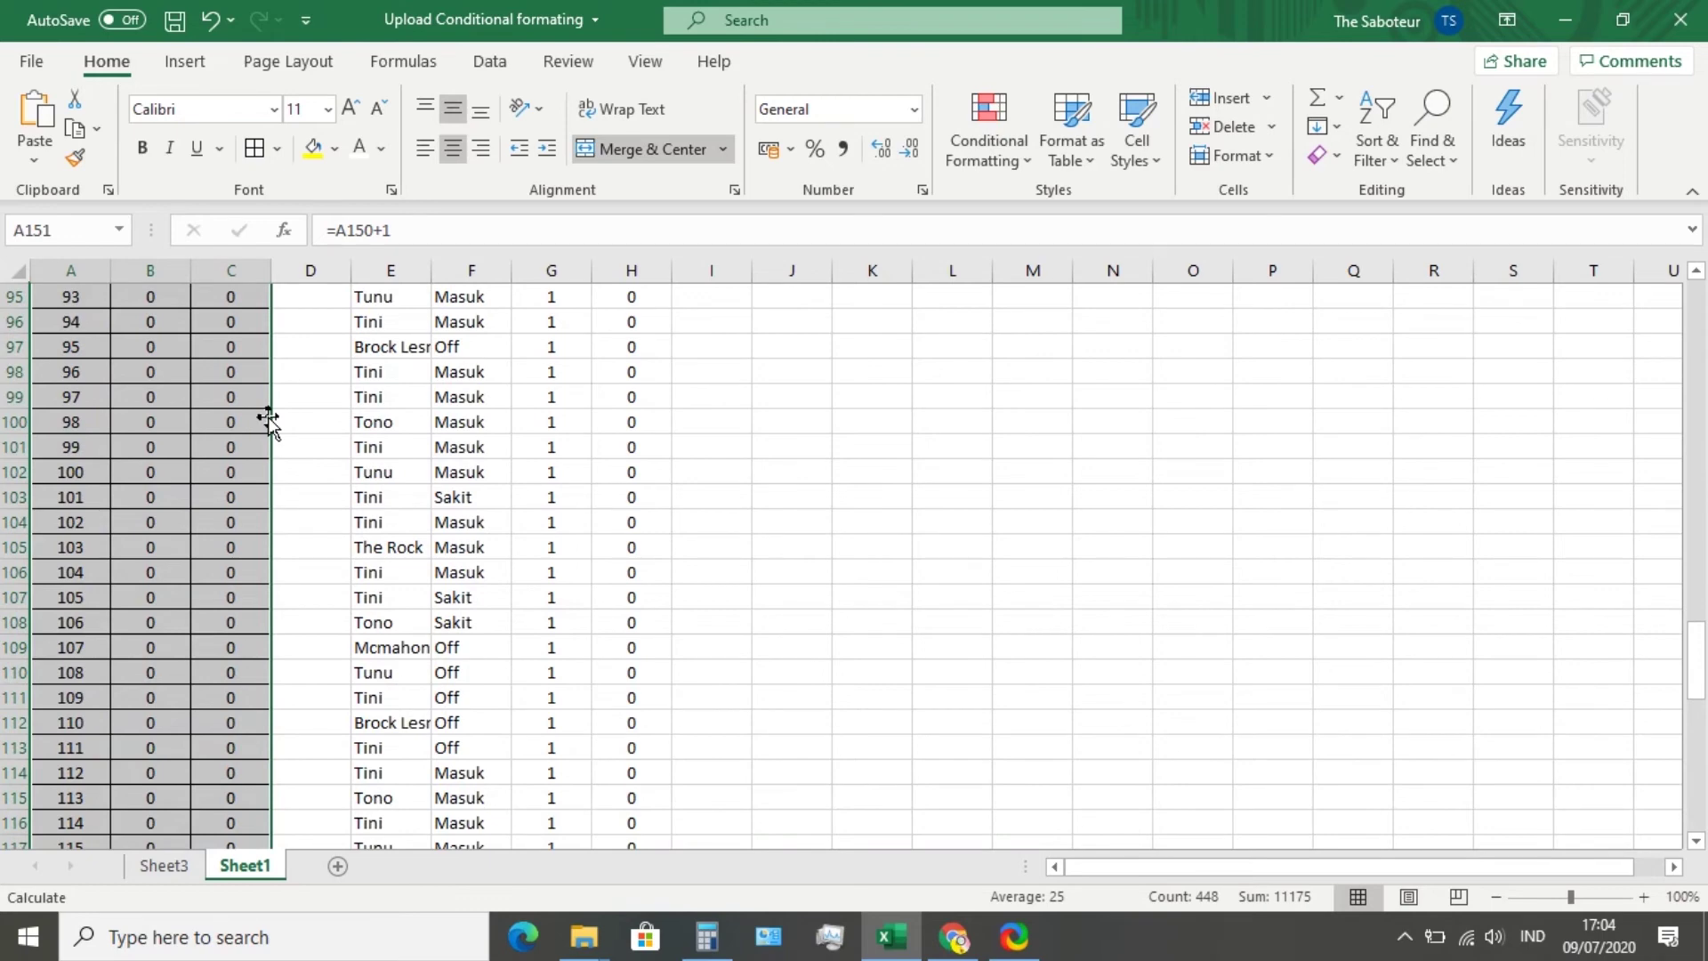
scroll(269, 418, up, 20)
click(289, 394)
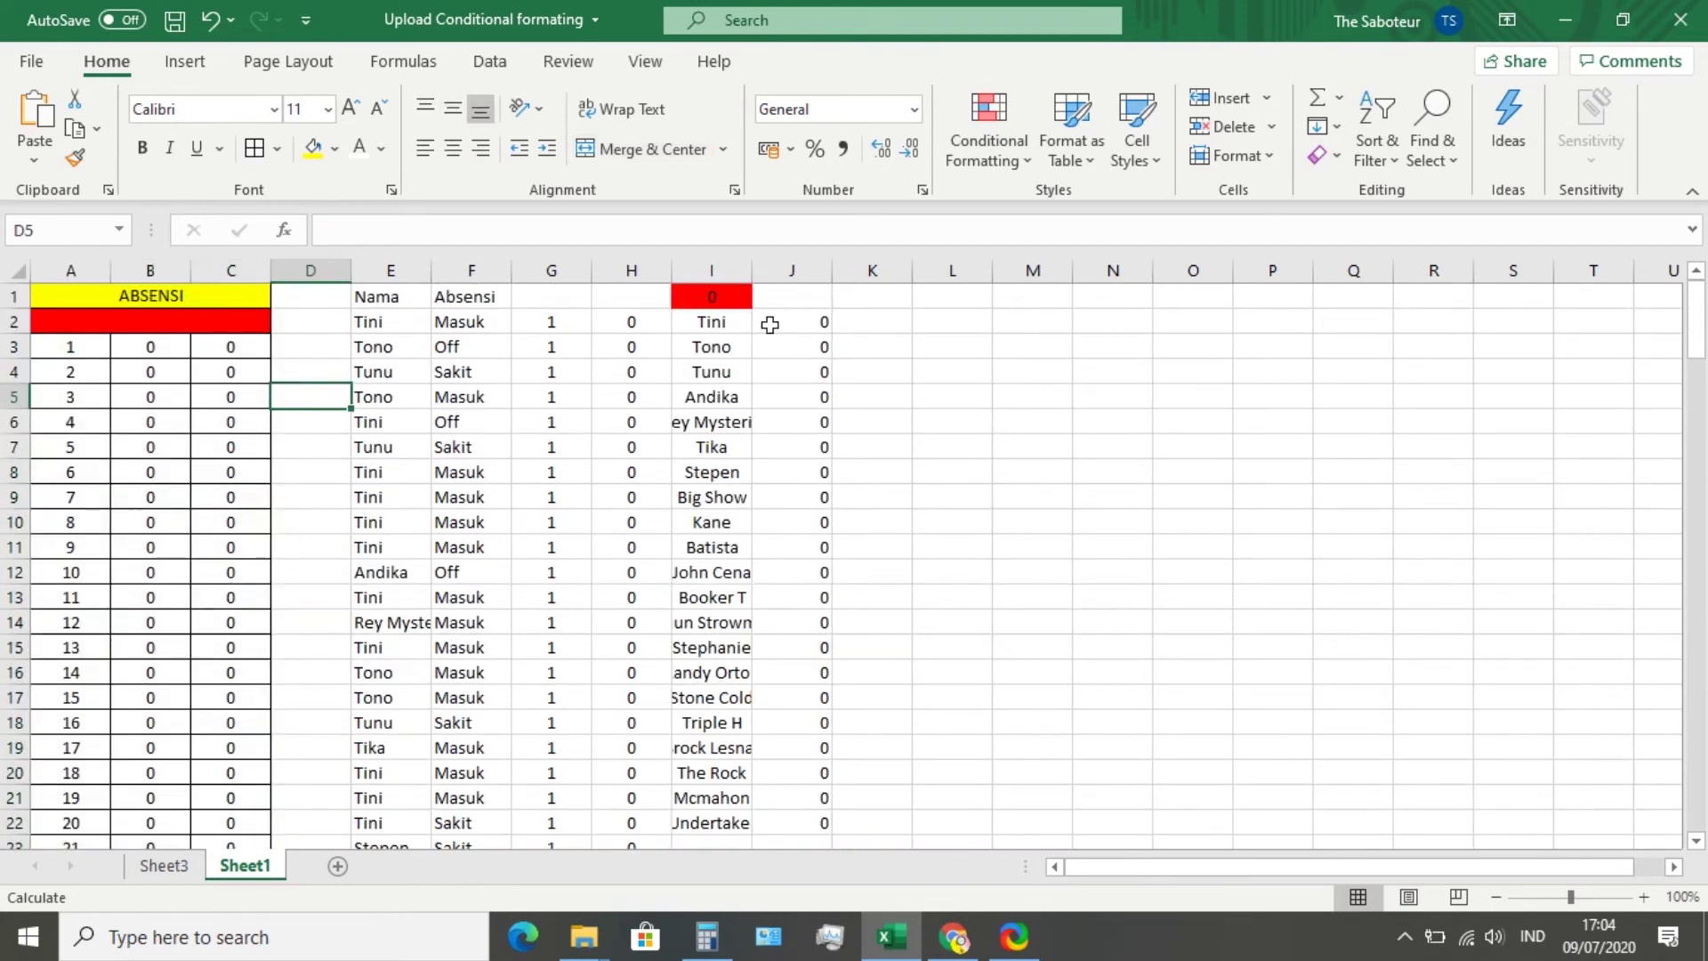
Check the =K2 formula in B3 against its source cell K2, dismiss the circular reference warning, and inspect G2
click(870, 294)
click(879, 321)
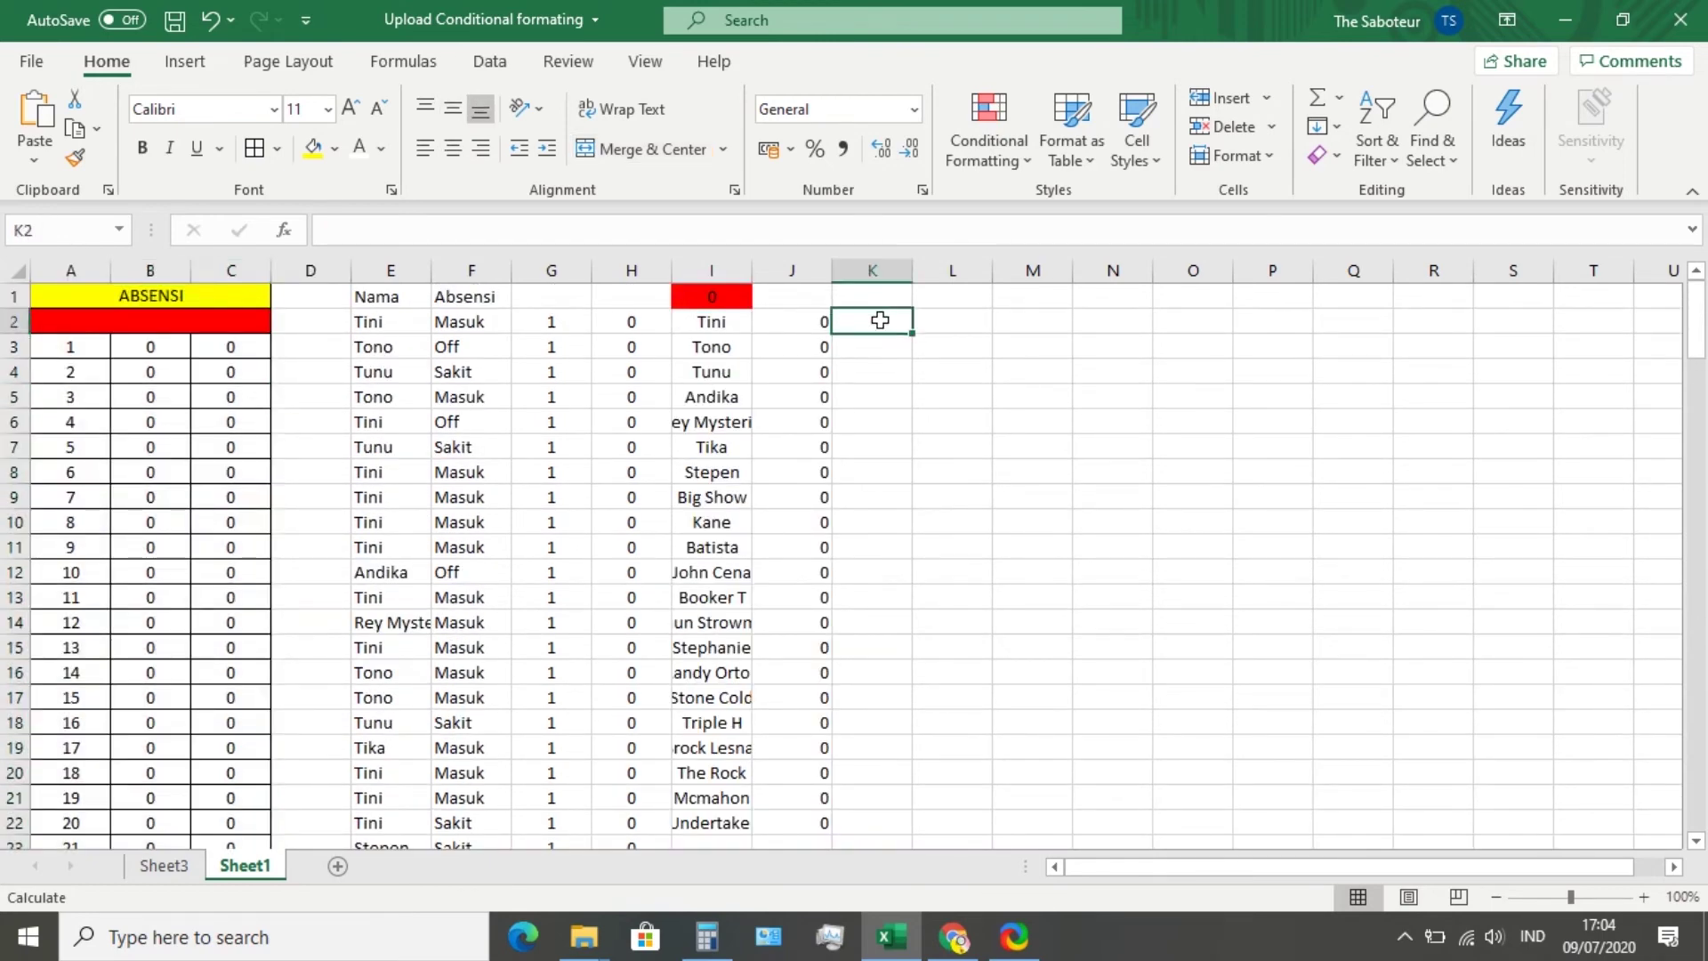
click(157, 349)
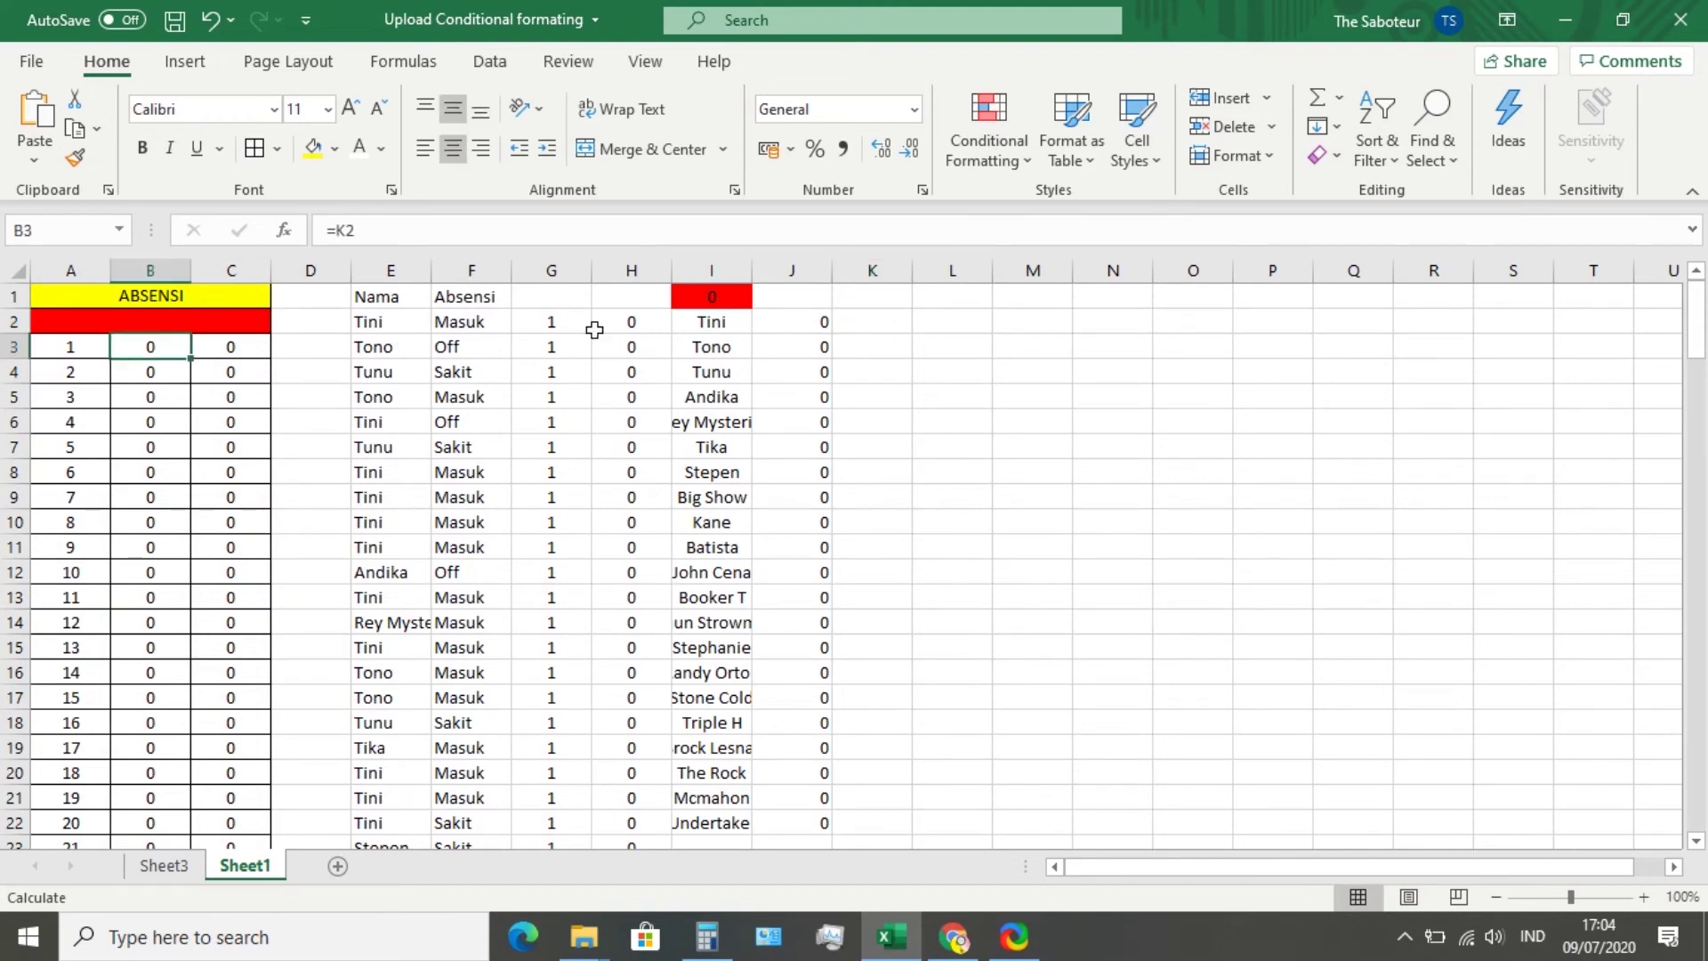
click(869, 326)
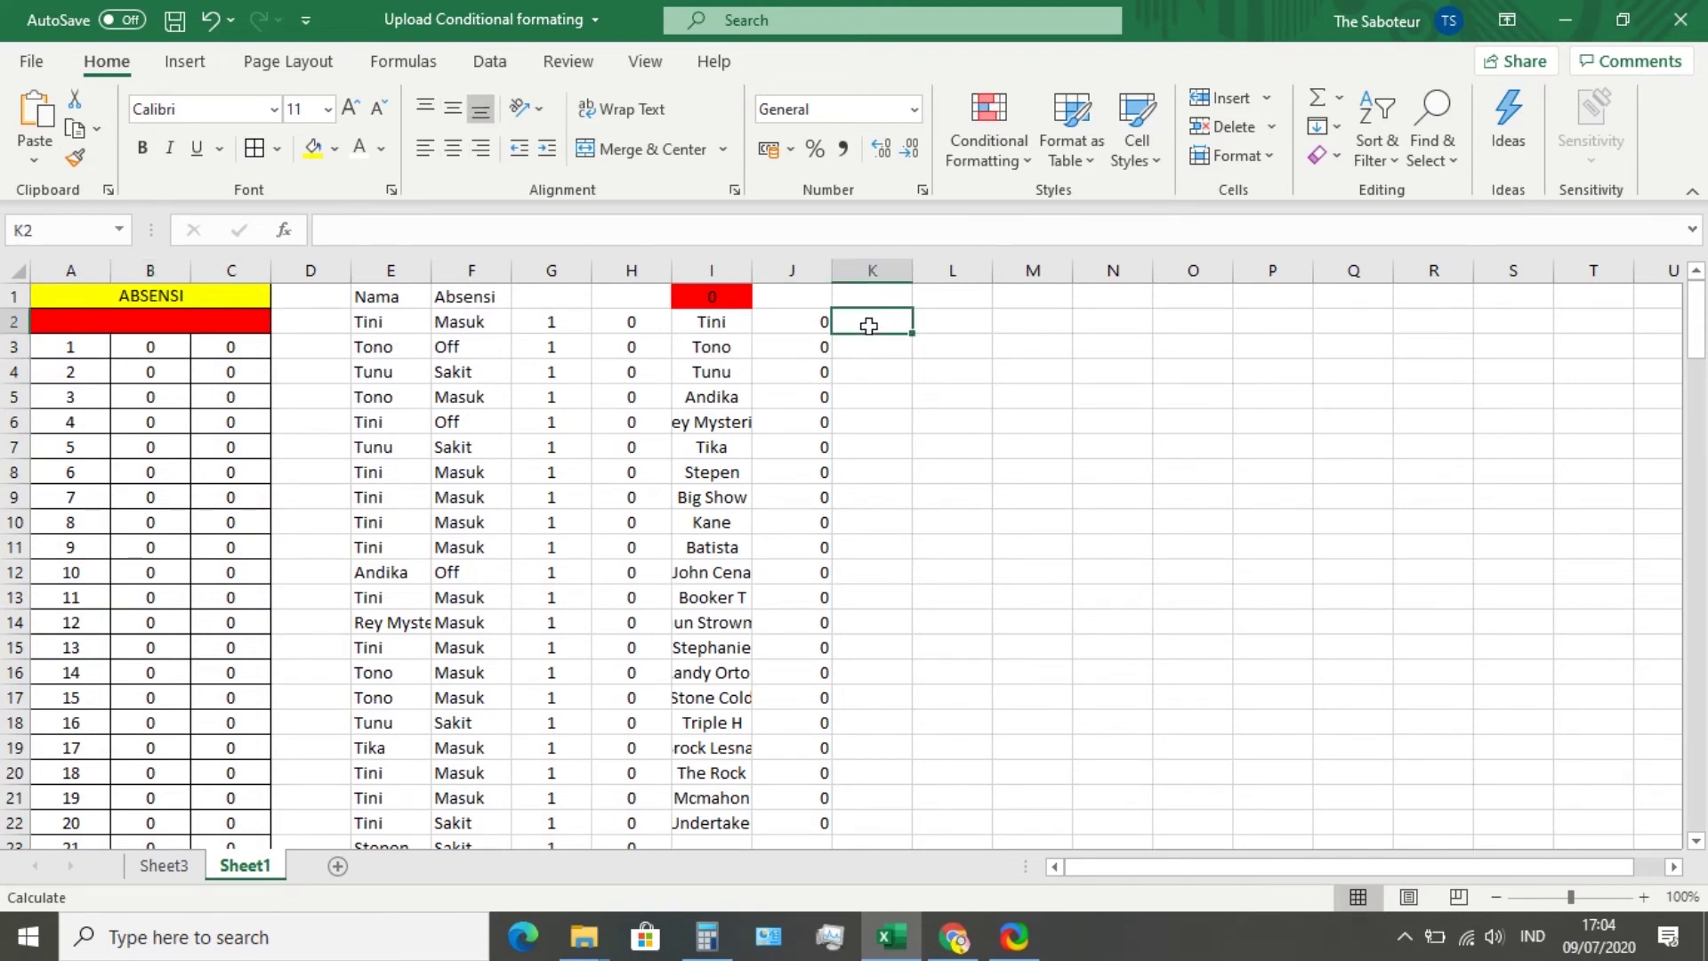
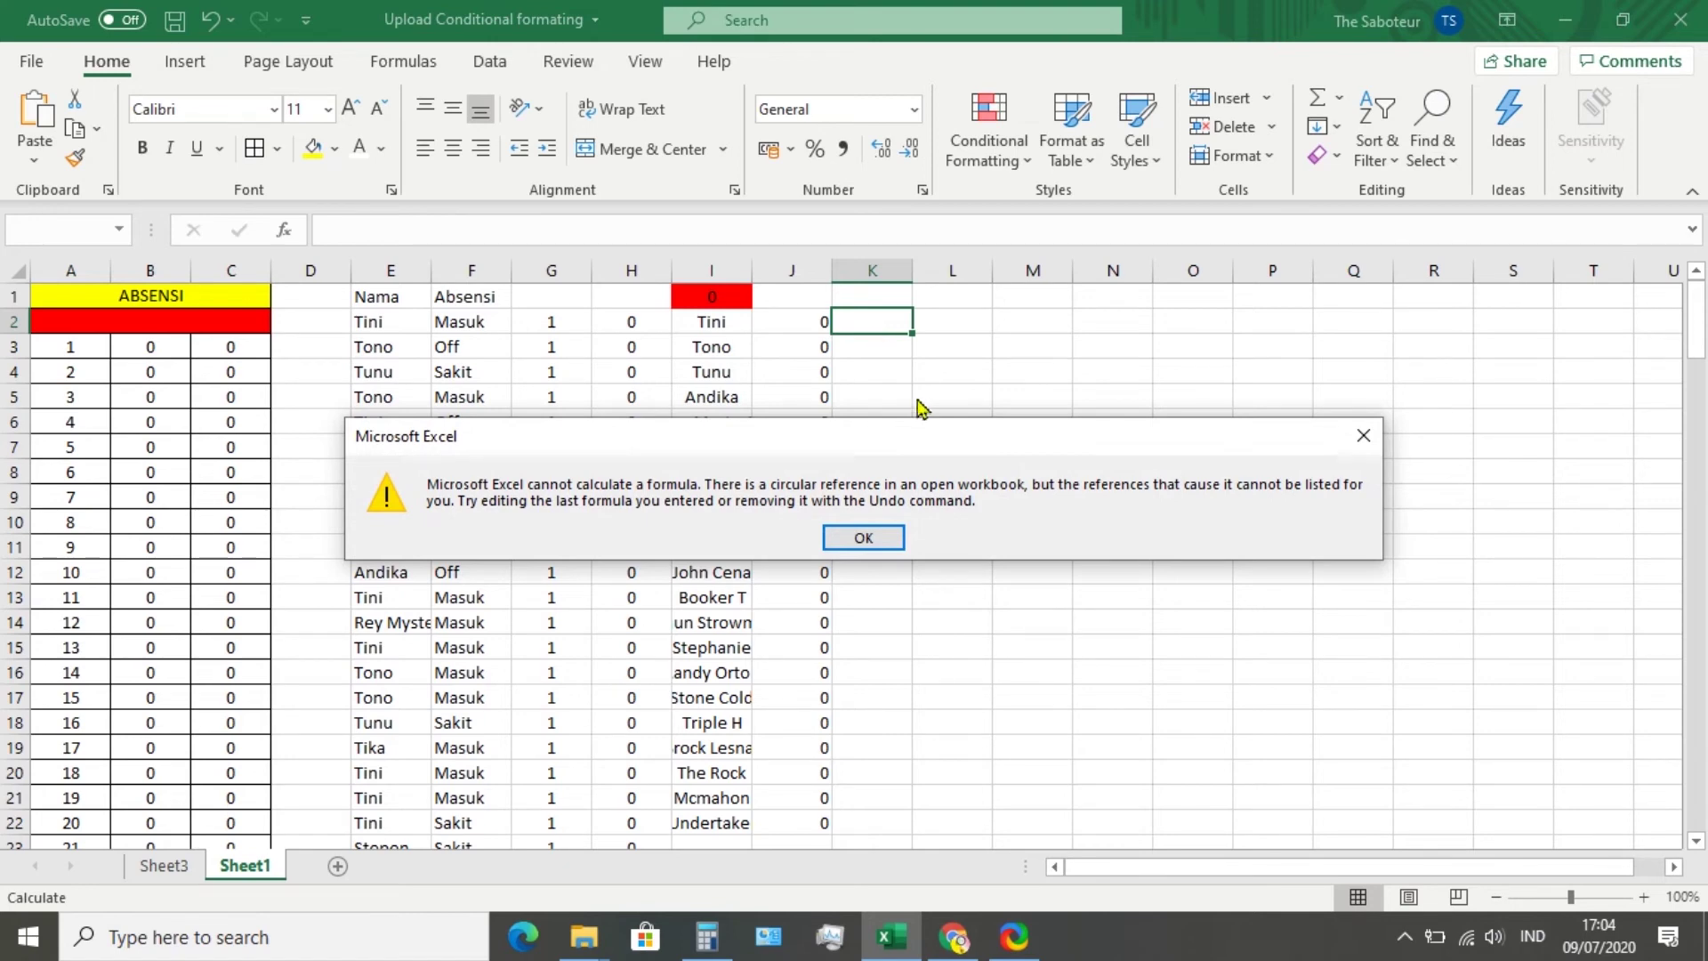
click(863, 538)
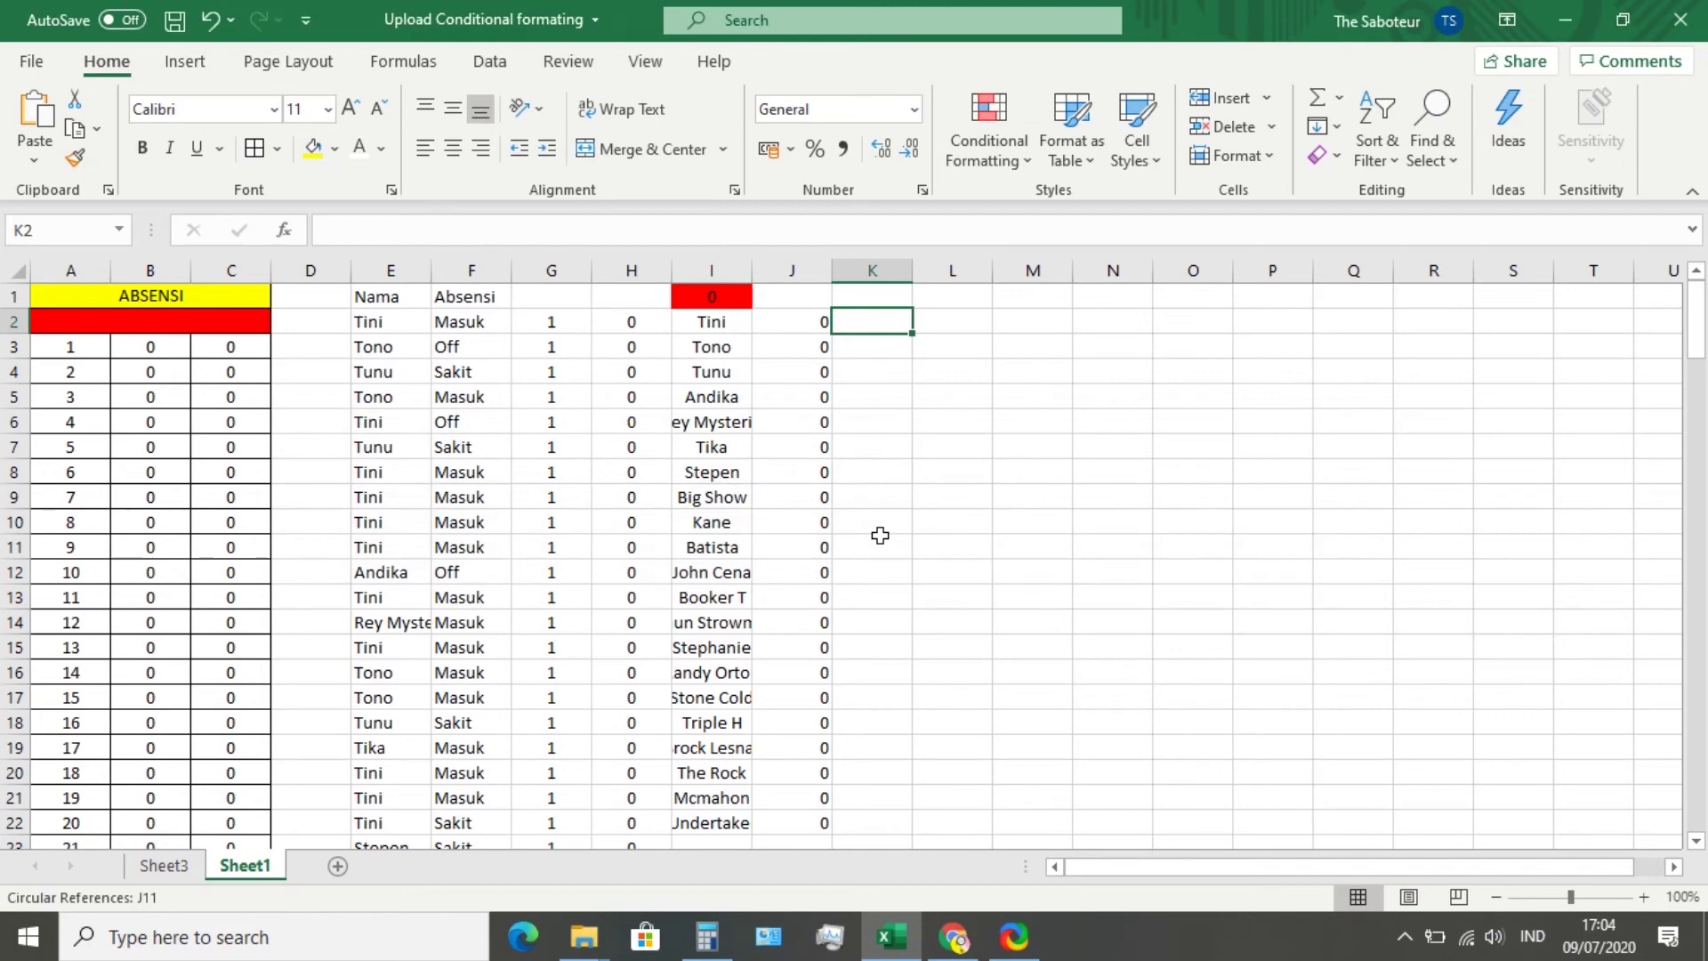
click(623, 322)
key(Left)
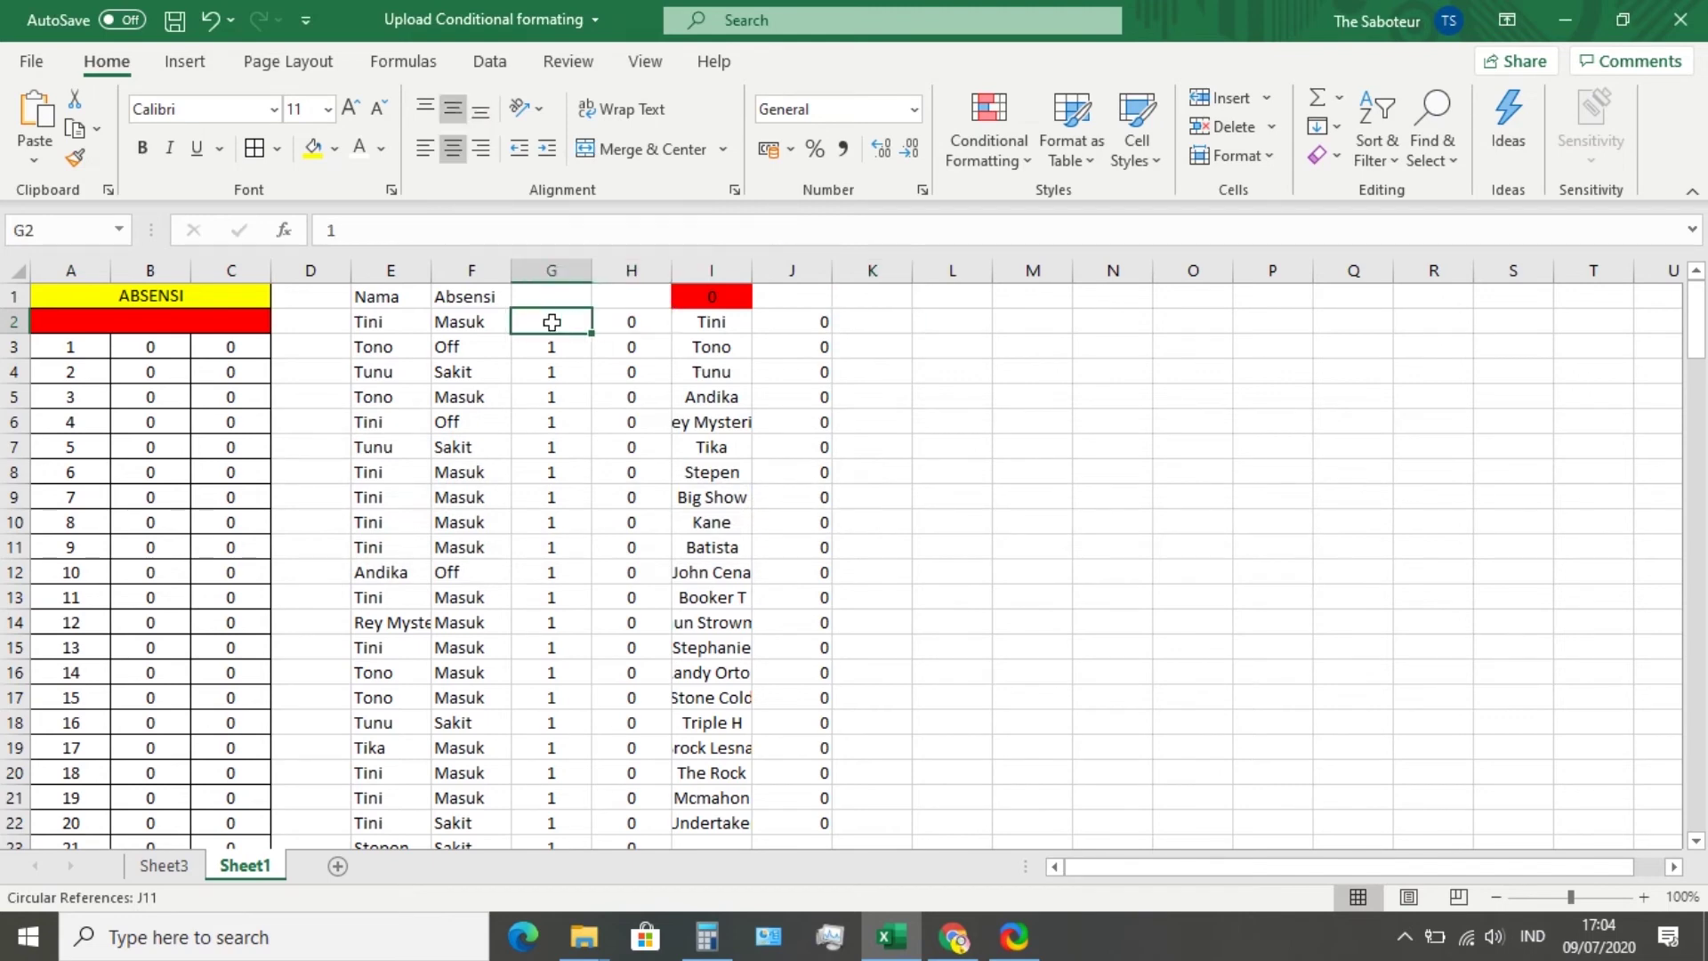
Correct the array formula in H2 so its first range reads $E$2:$E$150
click(629, 324)
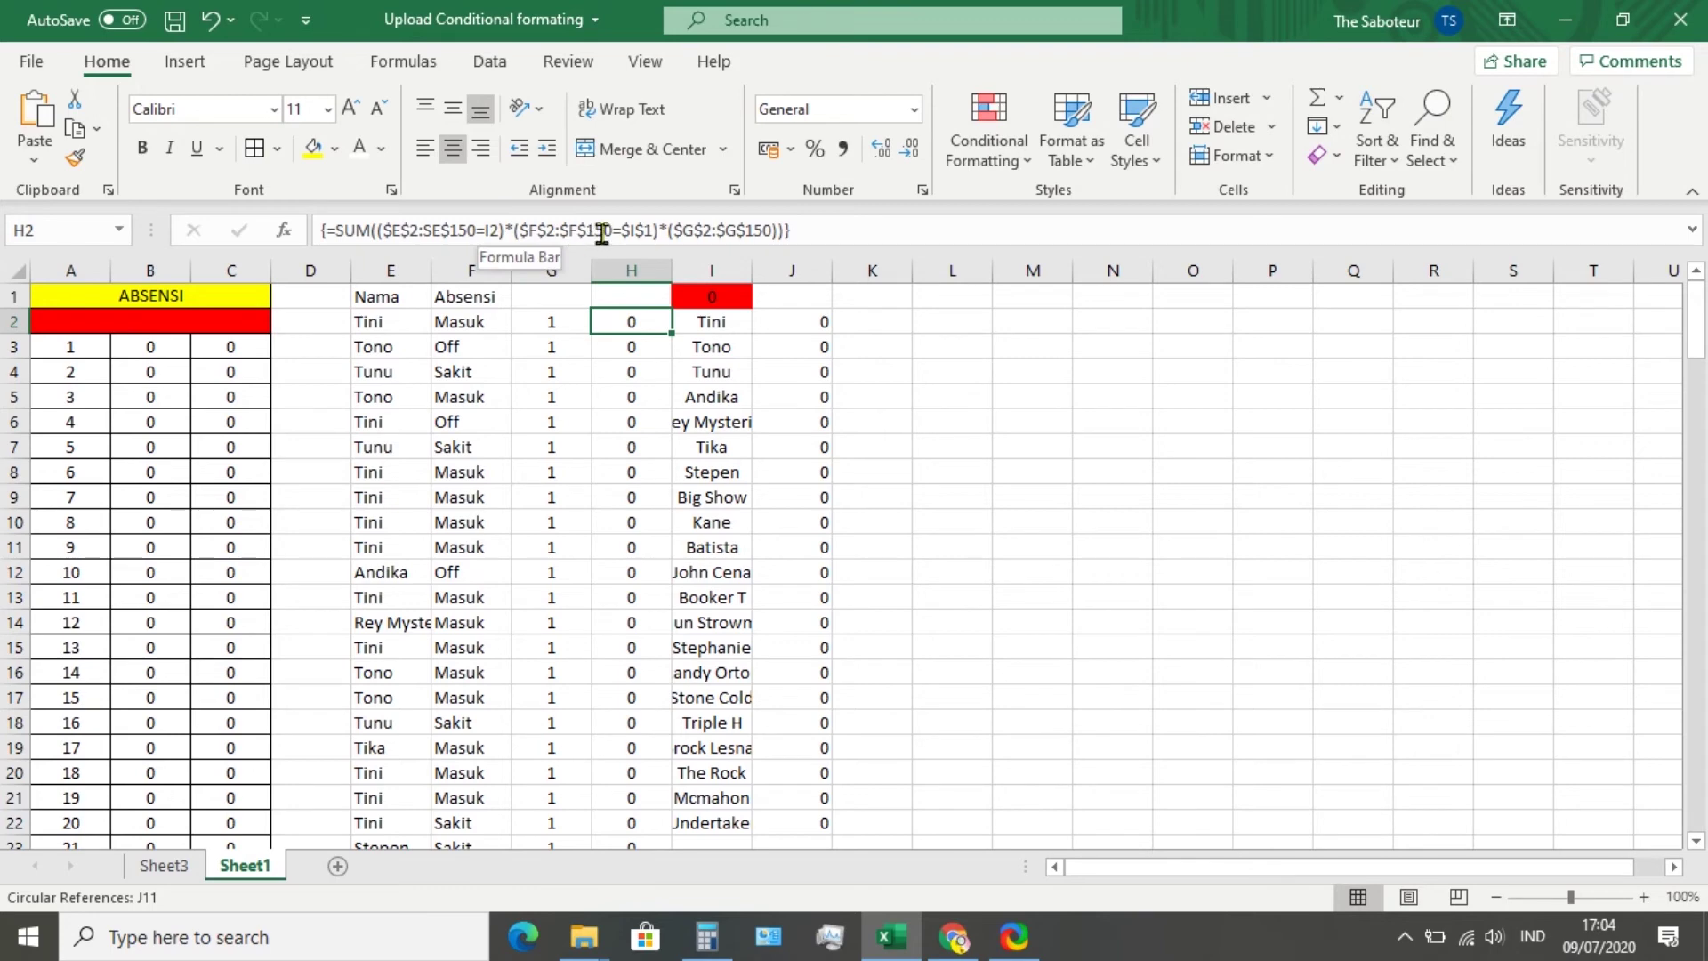
click(438, 233)
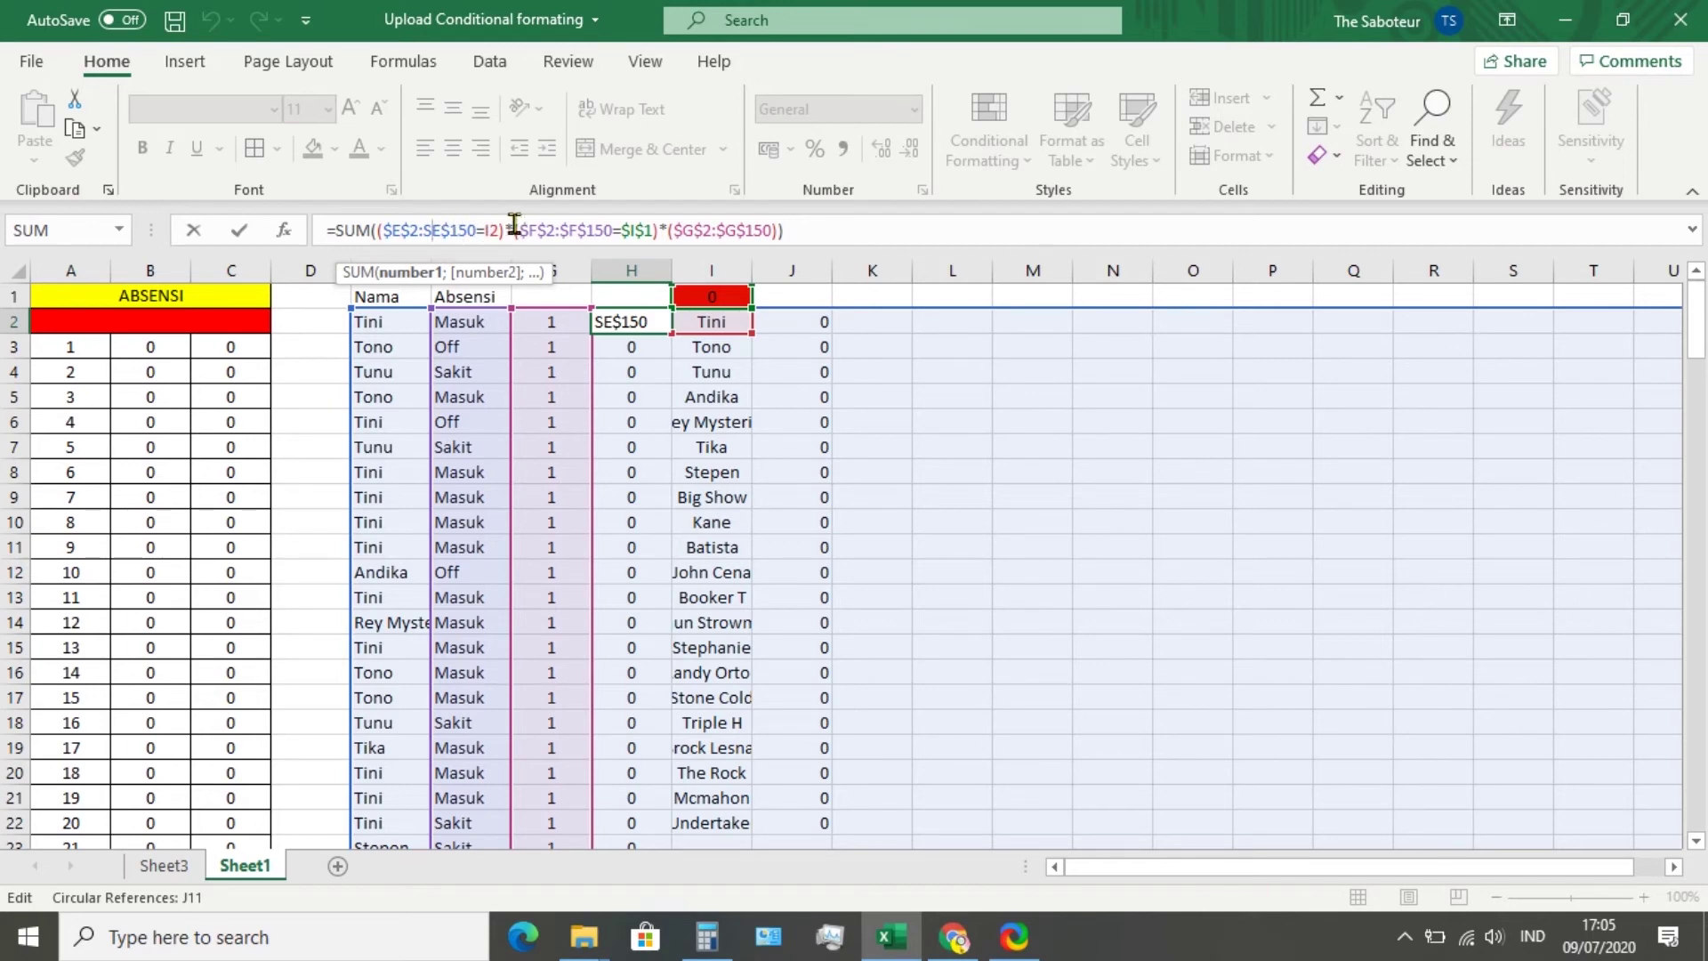
key(BackSpace)
text($)
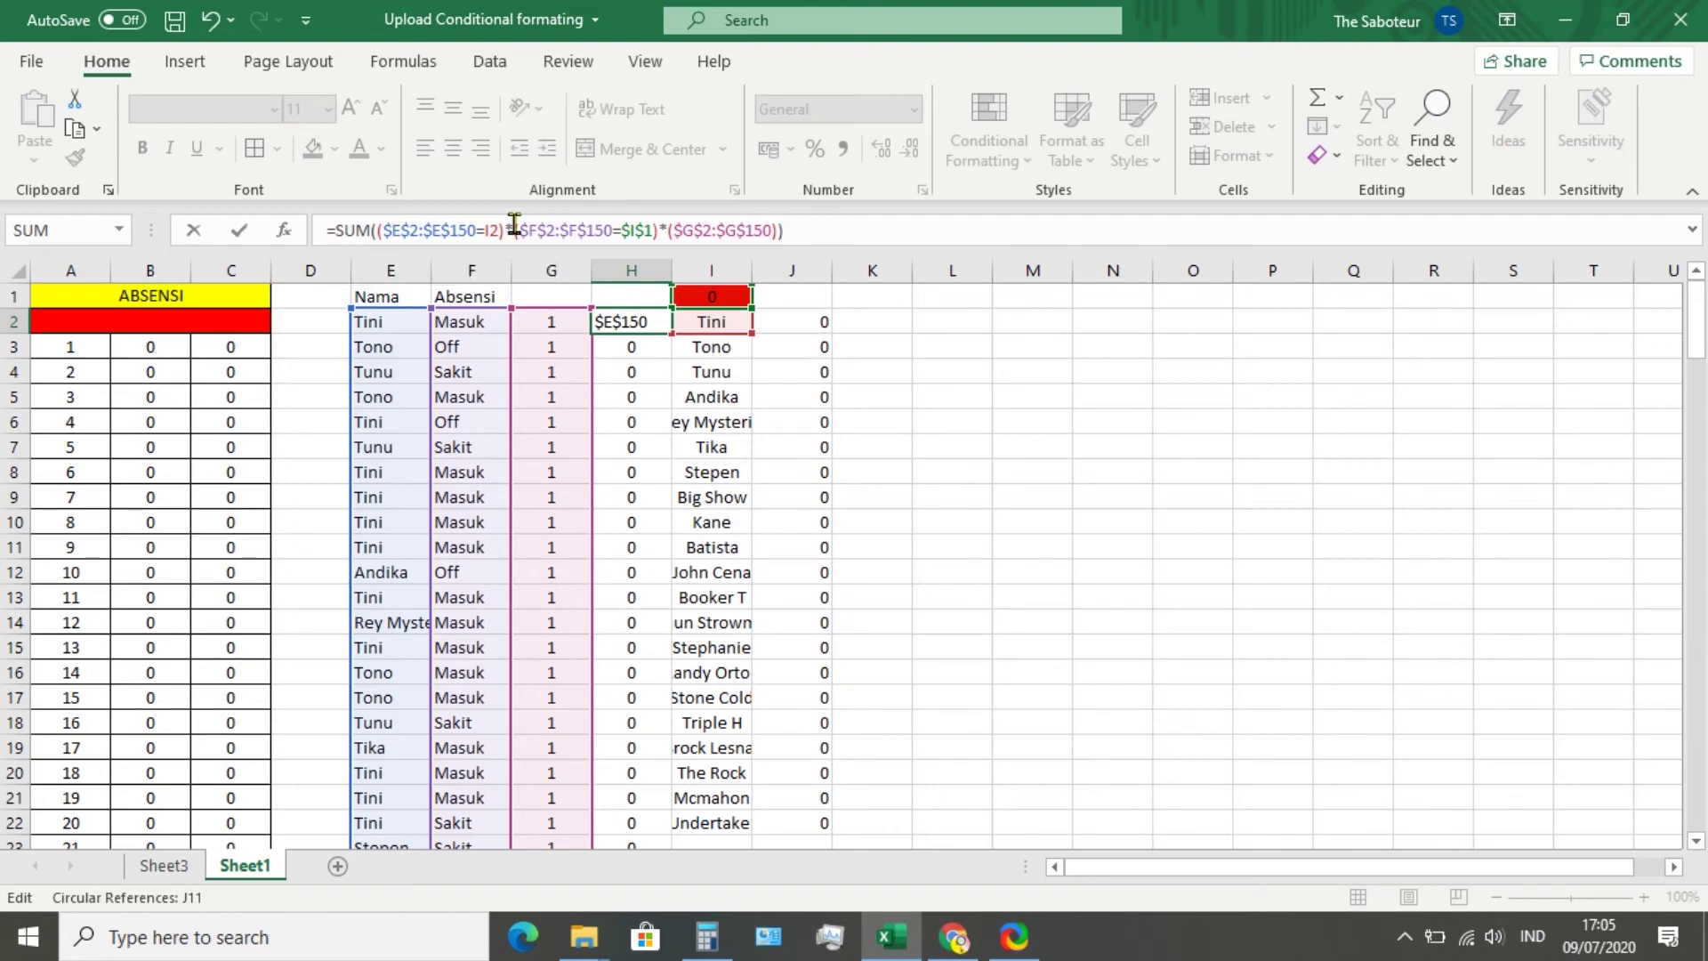
key(ctrl+shift+Return)
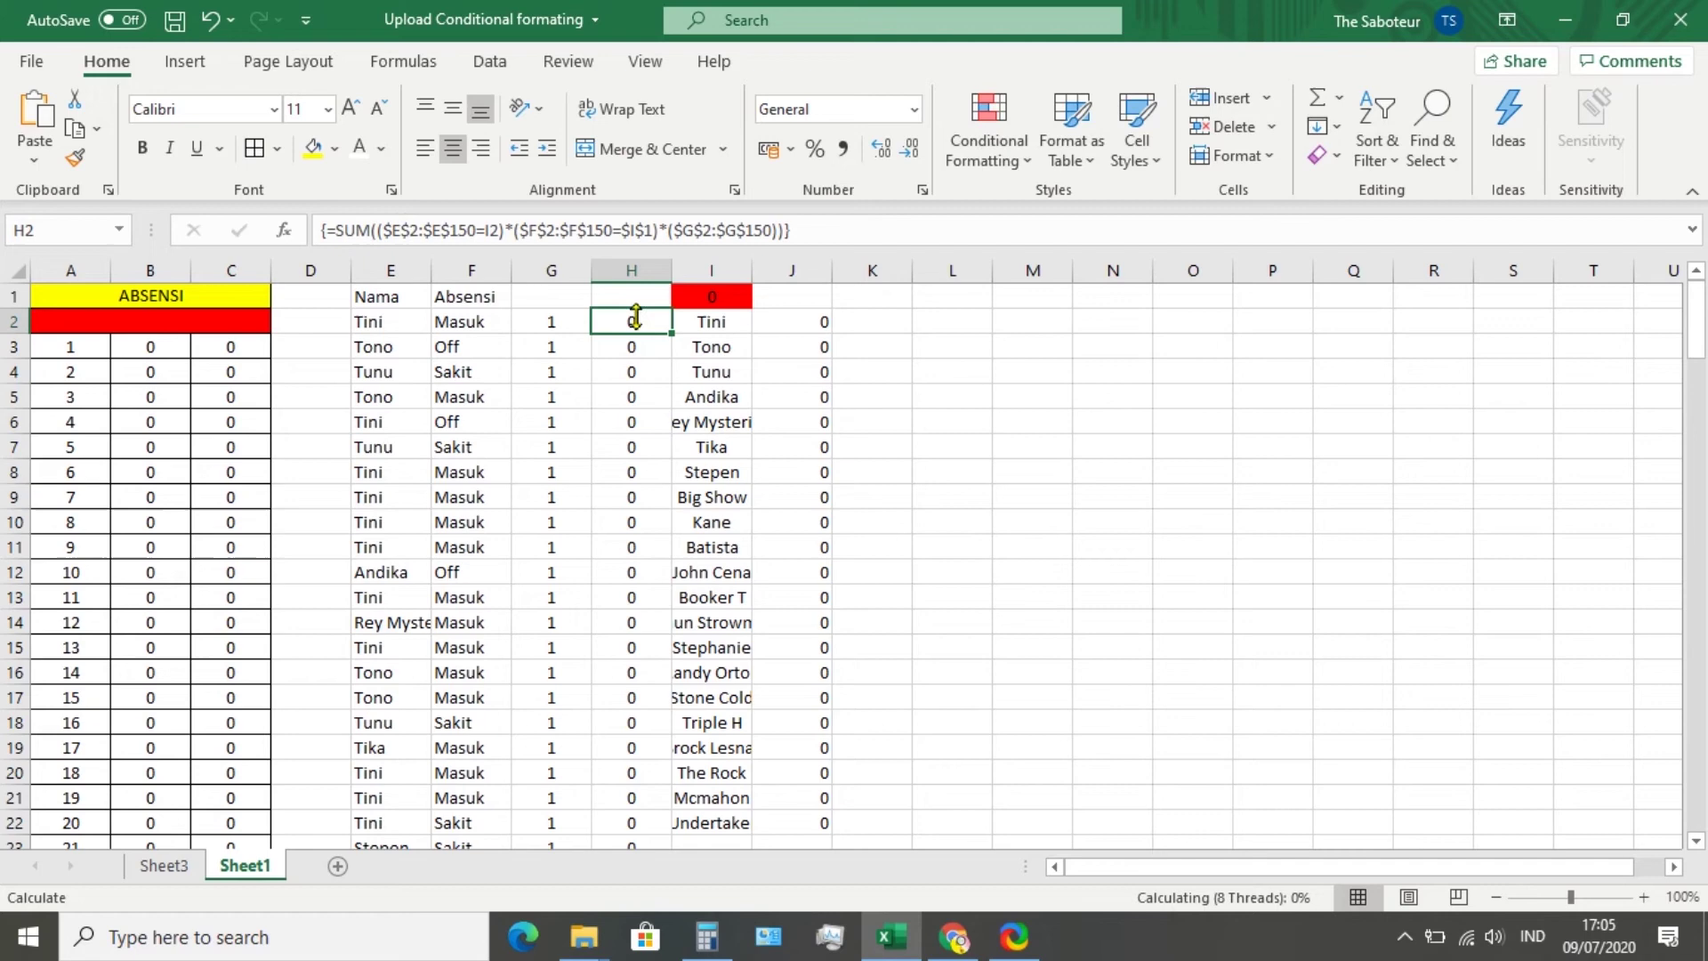
Copy the corrected array formula from H2 down to H150
click(638, 371)
click(665, 324)
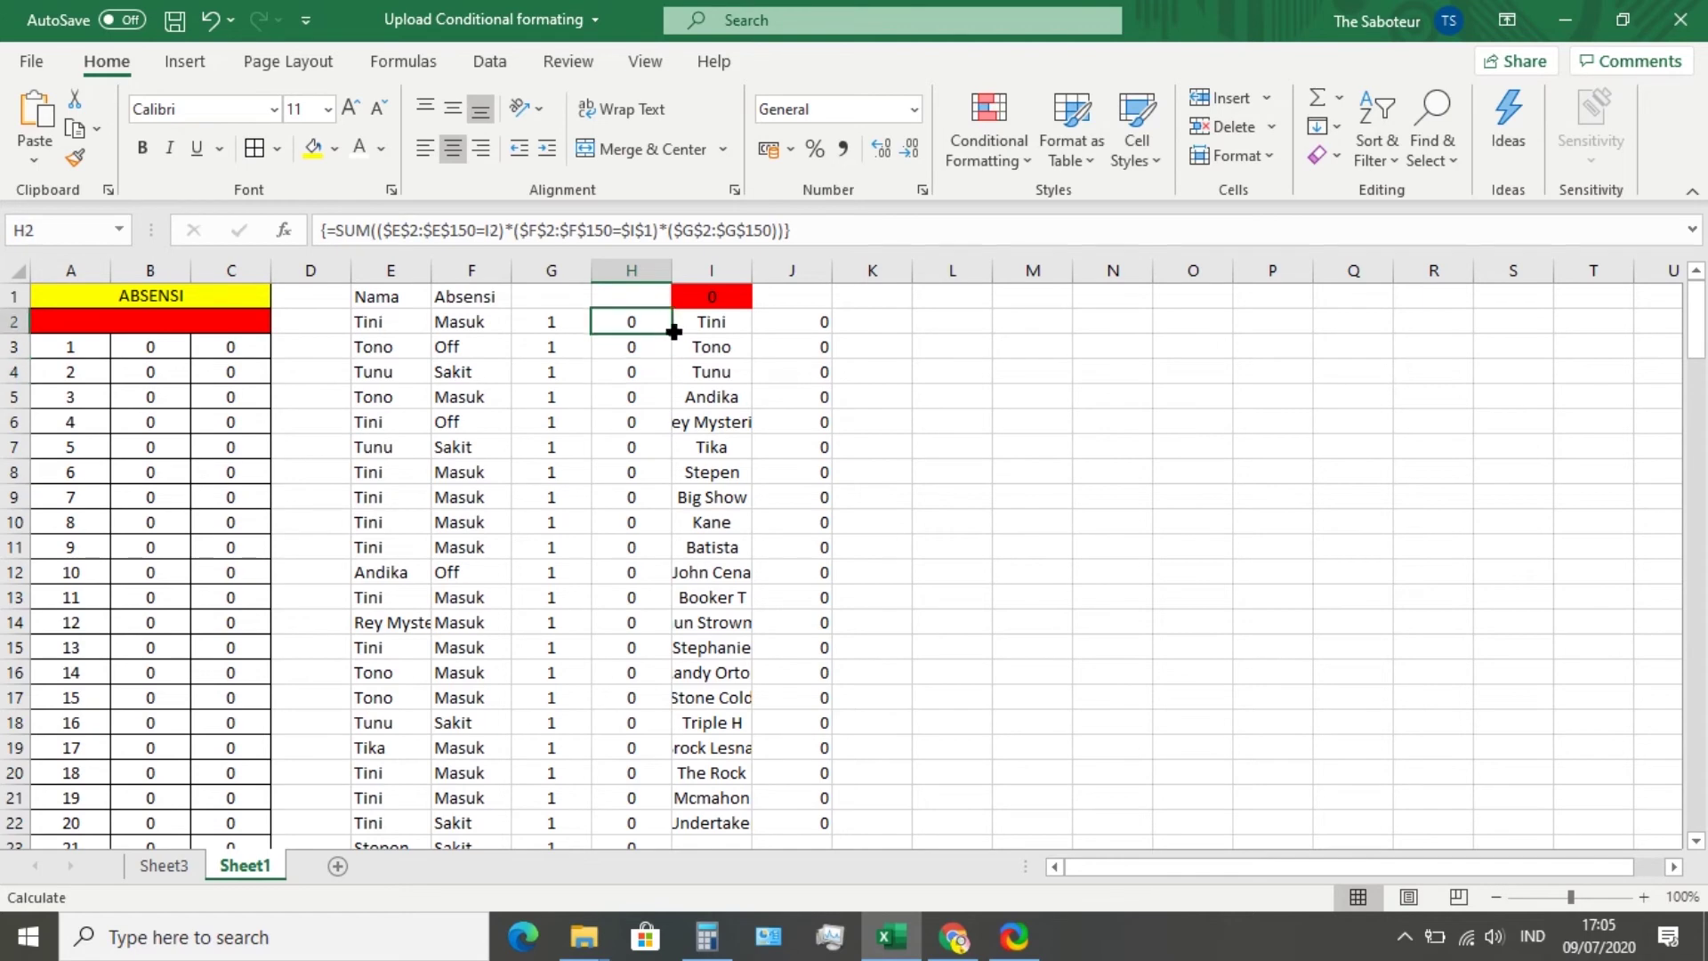
drag(674, 331, 621, 777)
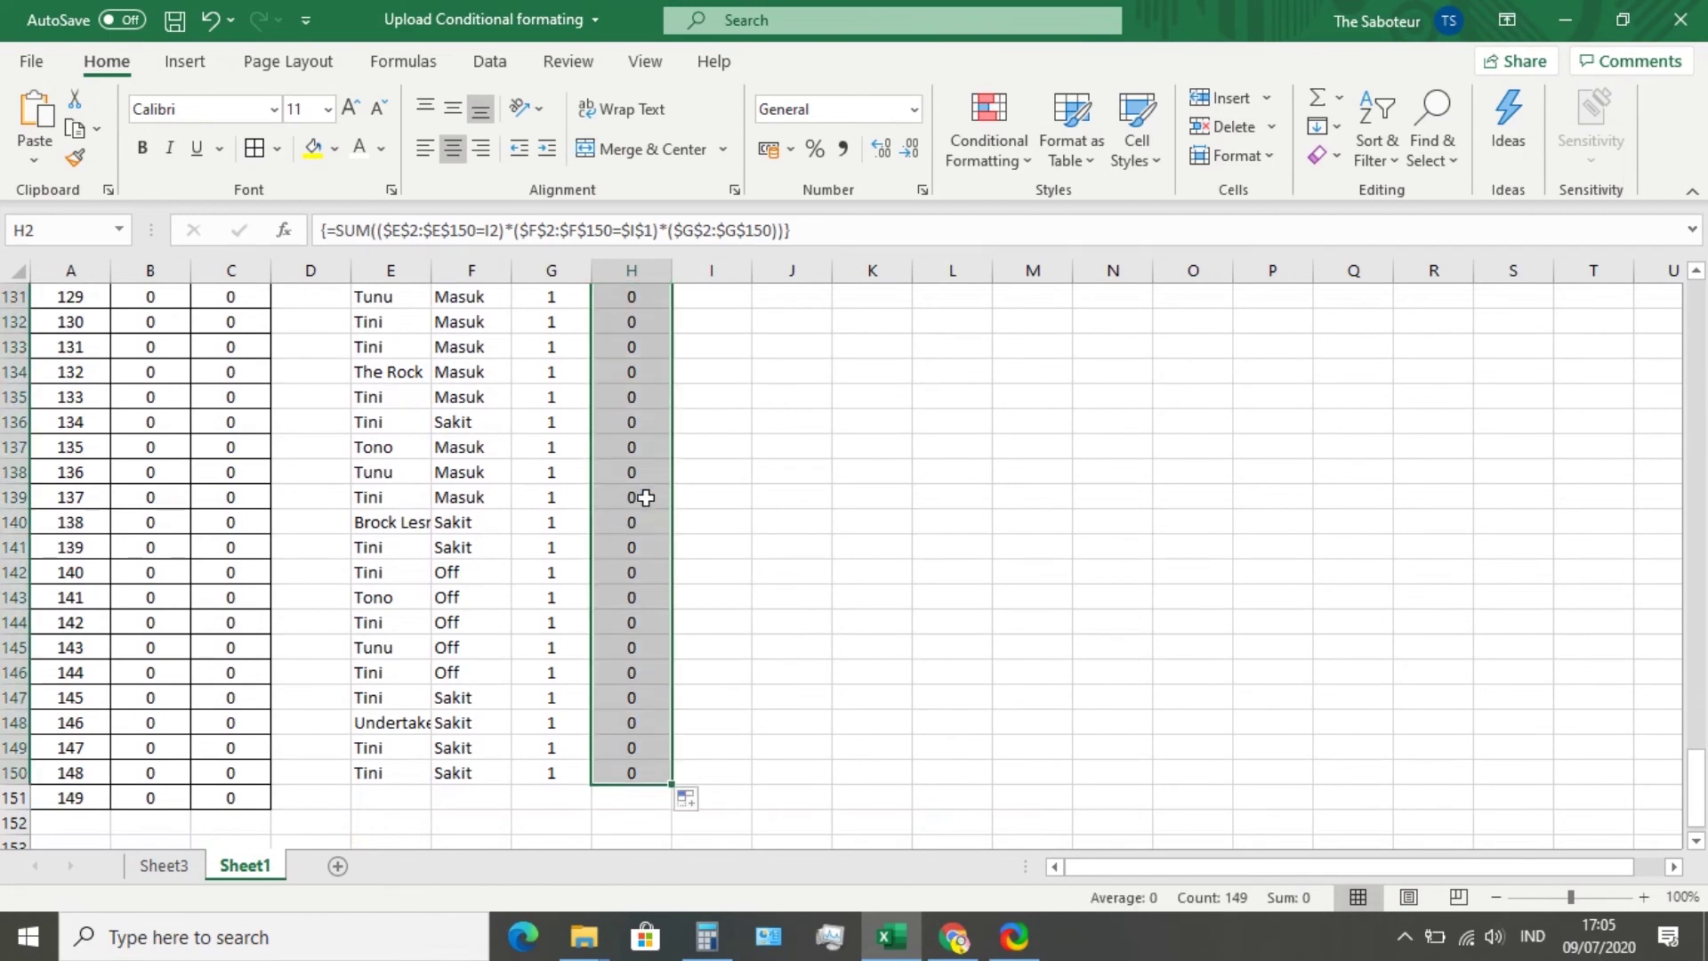
scroll(646, 497, up, 20)
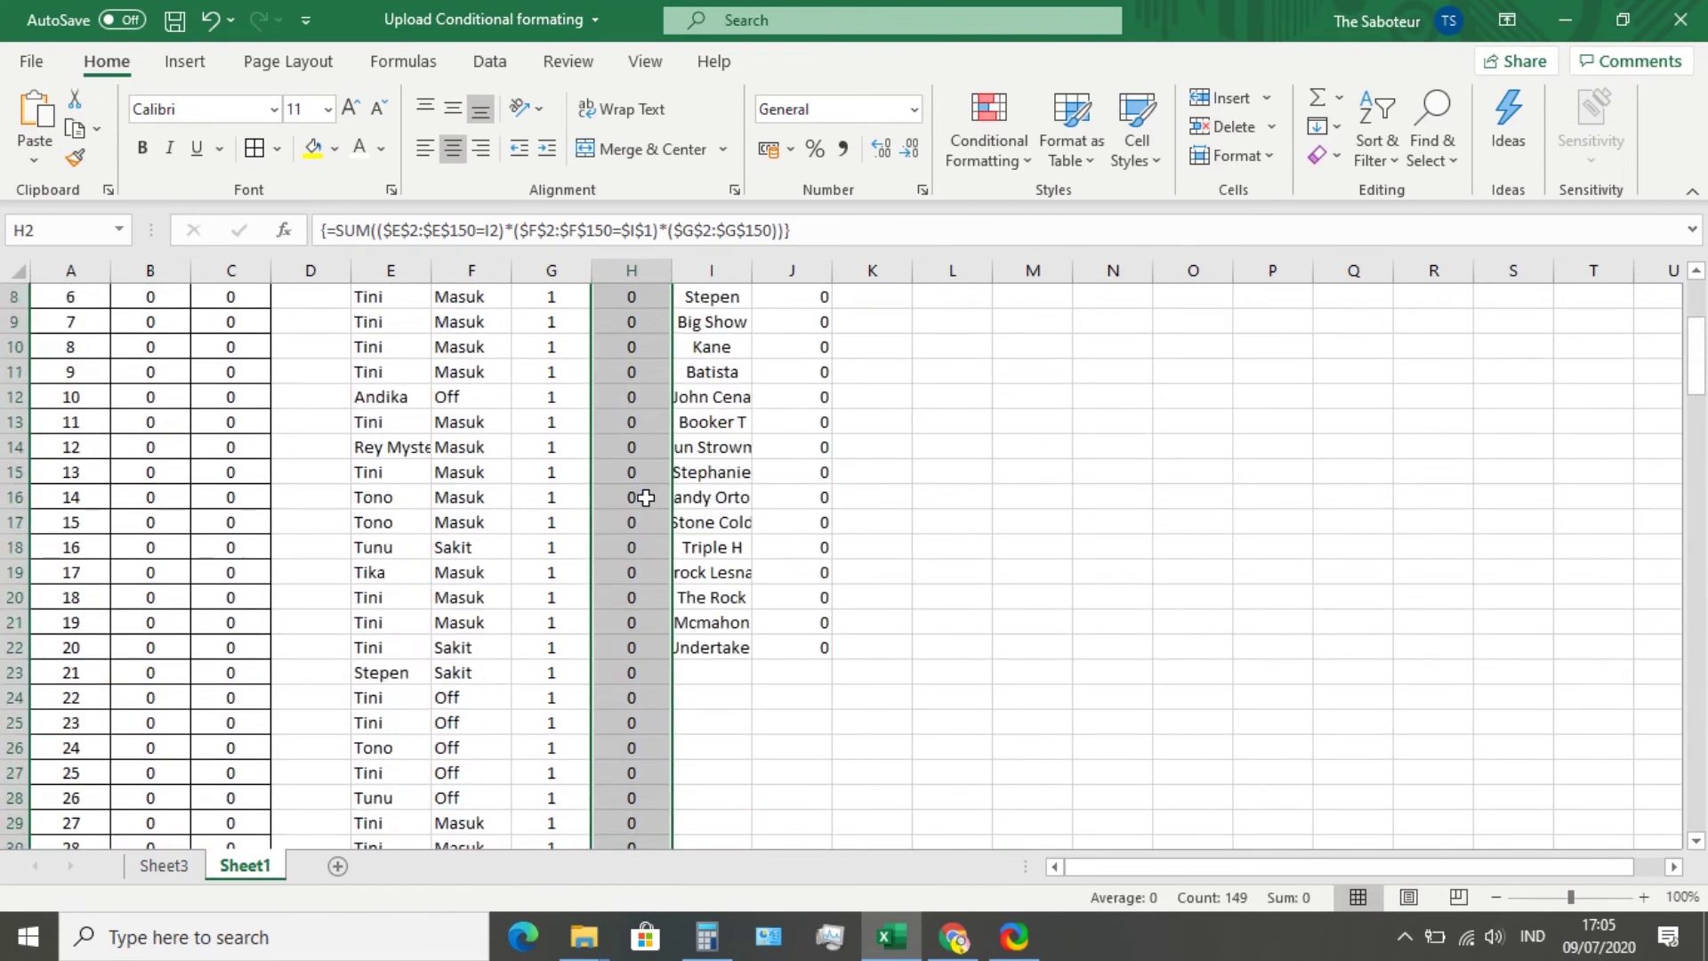
scroll(645, 497, up, 3)
Centre the contents of column J horizontally
click(782, 271)
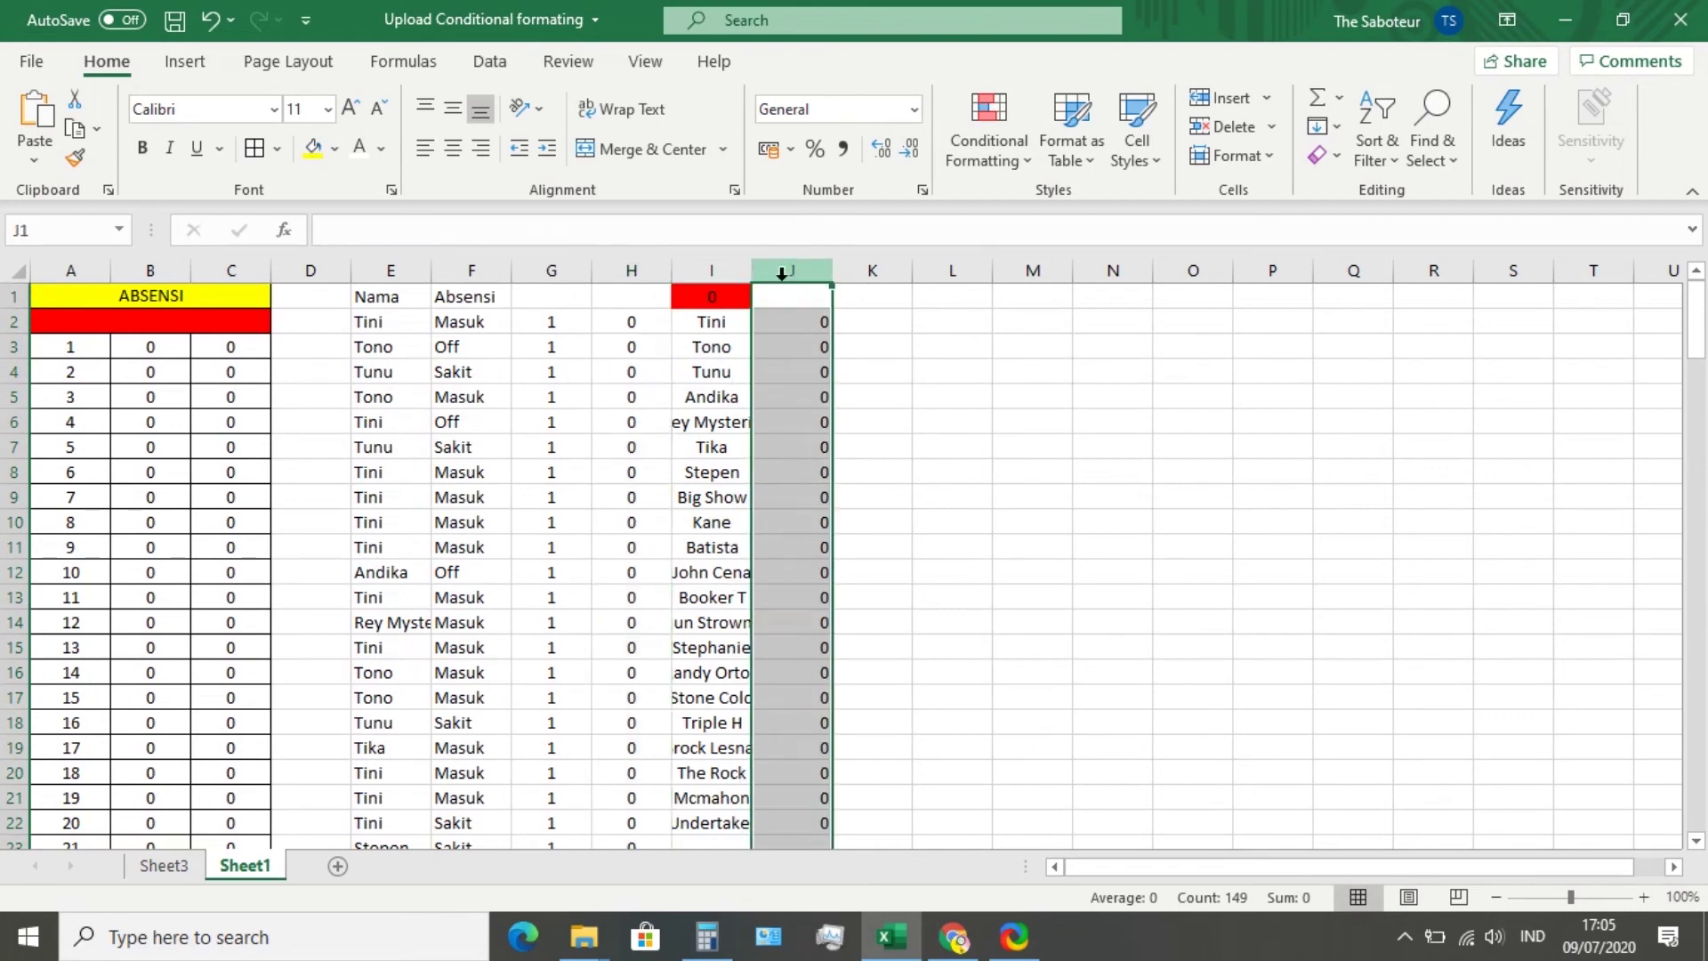
click(453, 149)
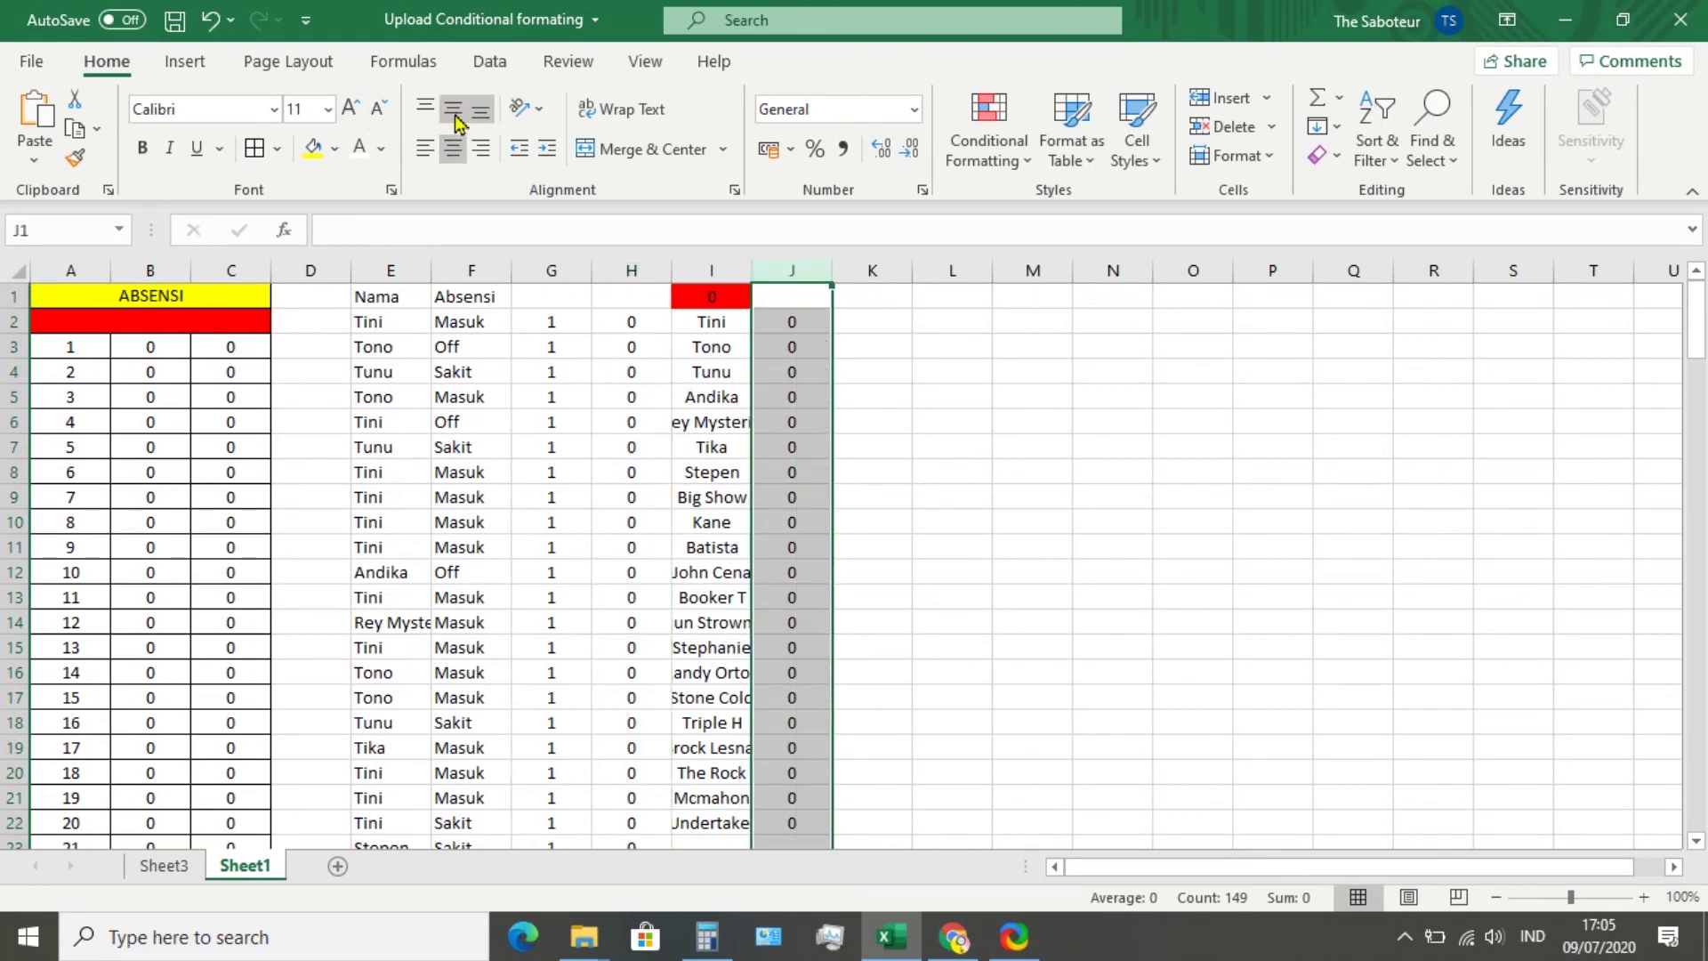
click(854, 411)
Examine K2, the helper columns and the formula in B3 that feeds the ABSENSI list
click(854, 321)
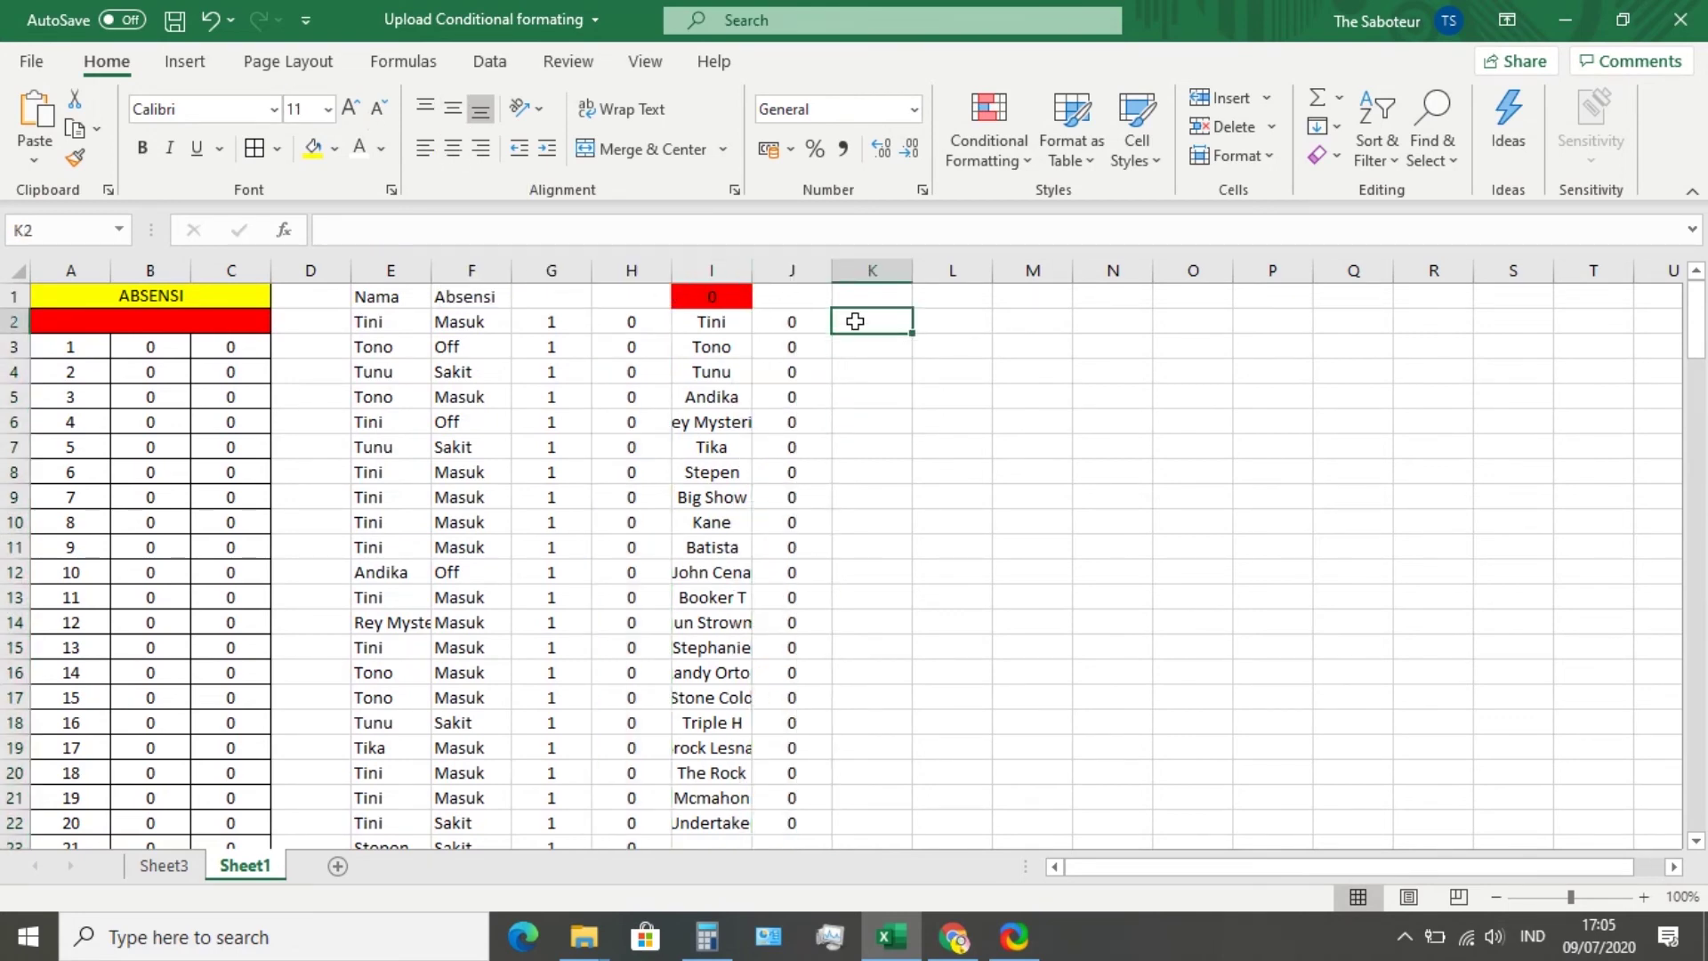
scroll(793, 391, down, 4)
scroll(792, 385, up, 4)
scroll(805, 577, down, 5)
scroll(795, 405, up, 5)
click(148, 352)
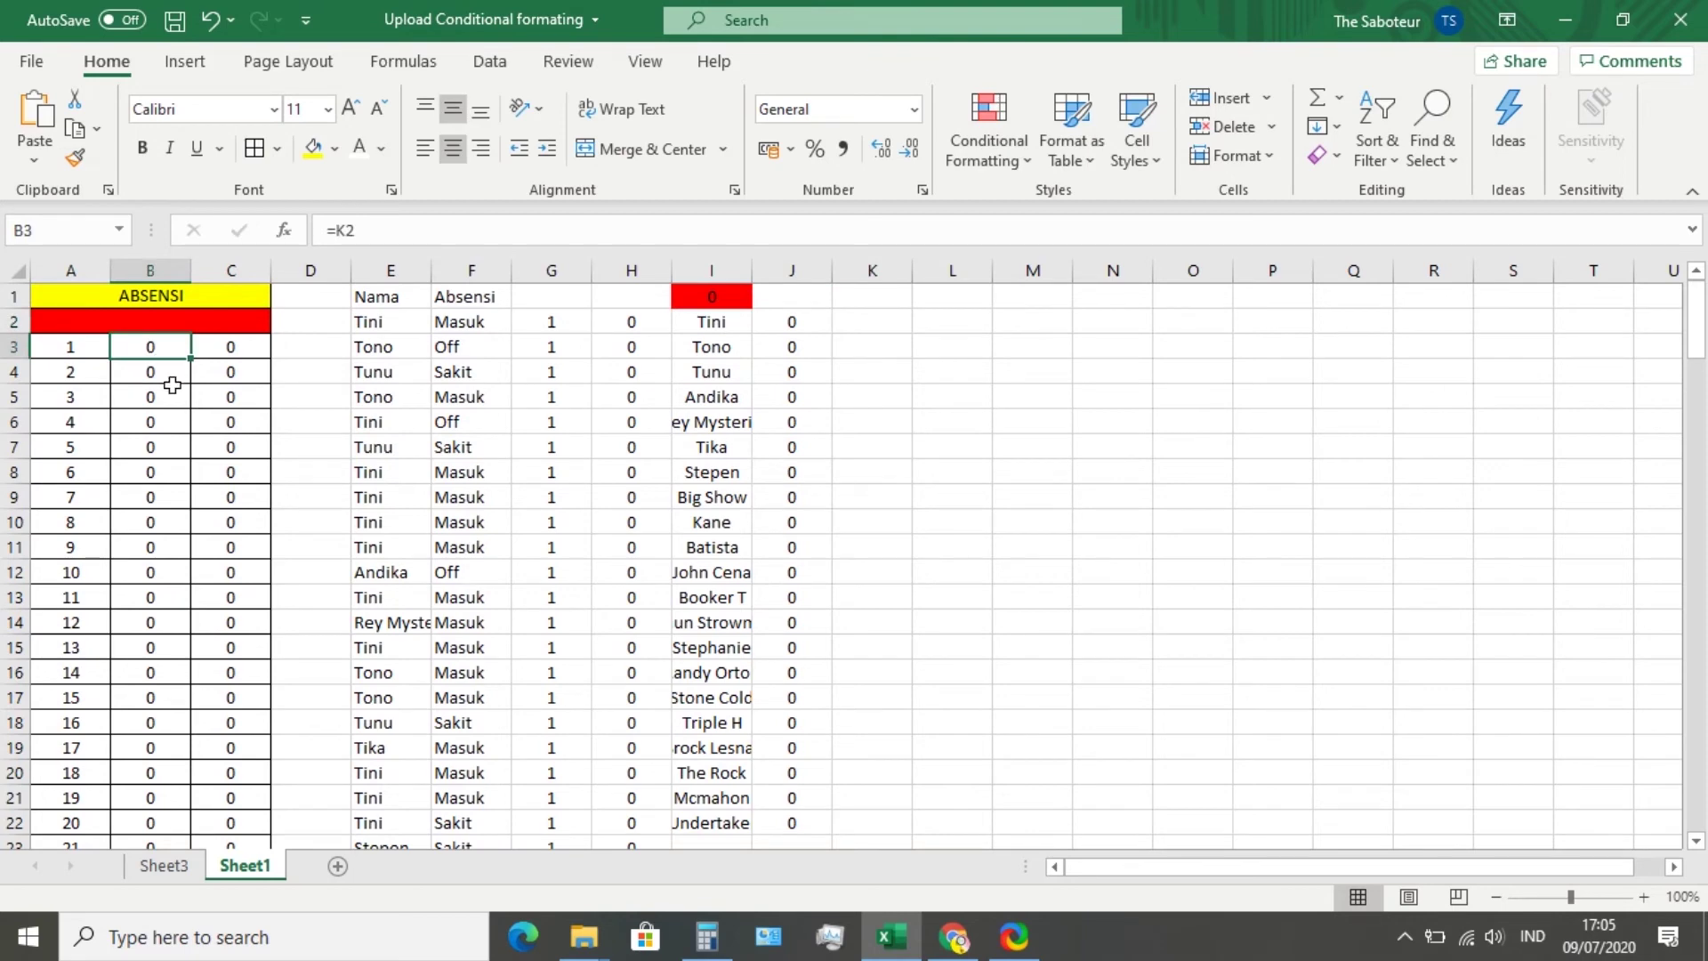
scroll(160, 583, down, 3)
scroll(160, 587, up, 3)
Write the formula =if(I2="";"";I2) in K2
click(865, 324)
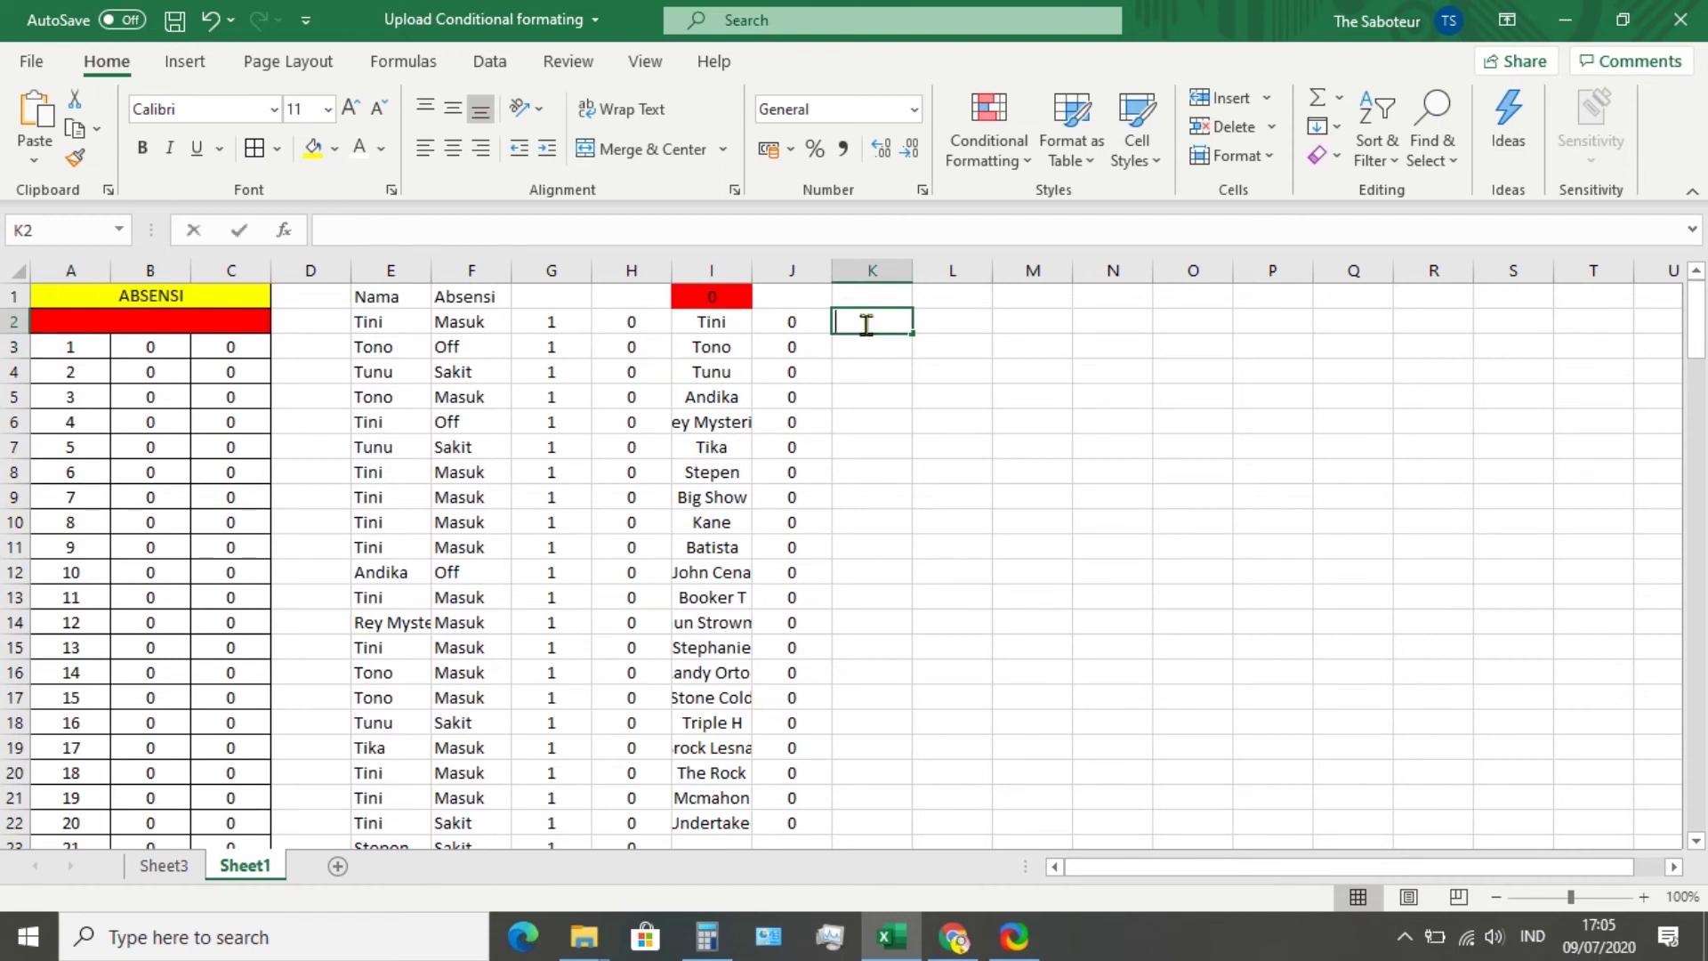
text(=)
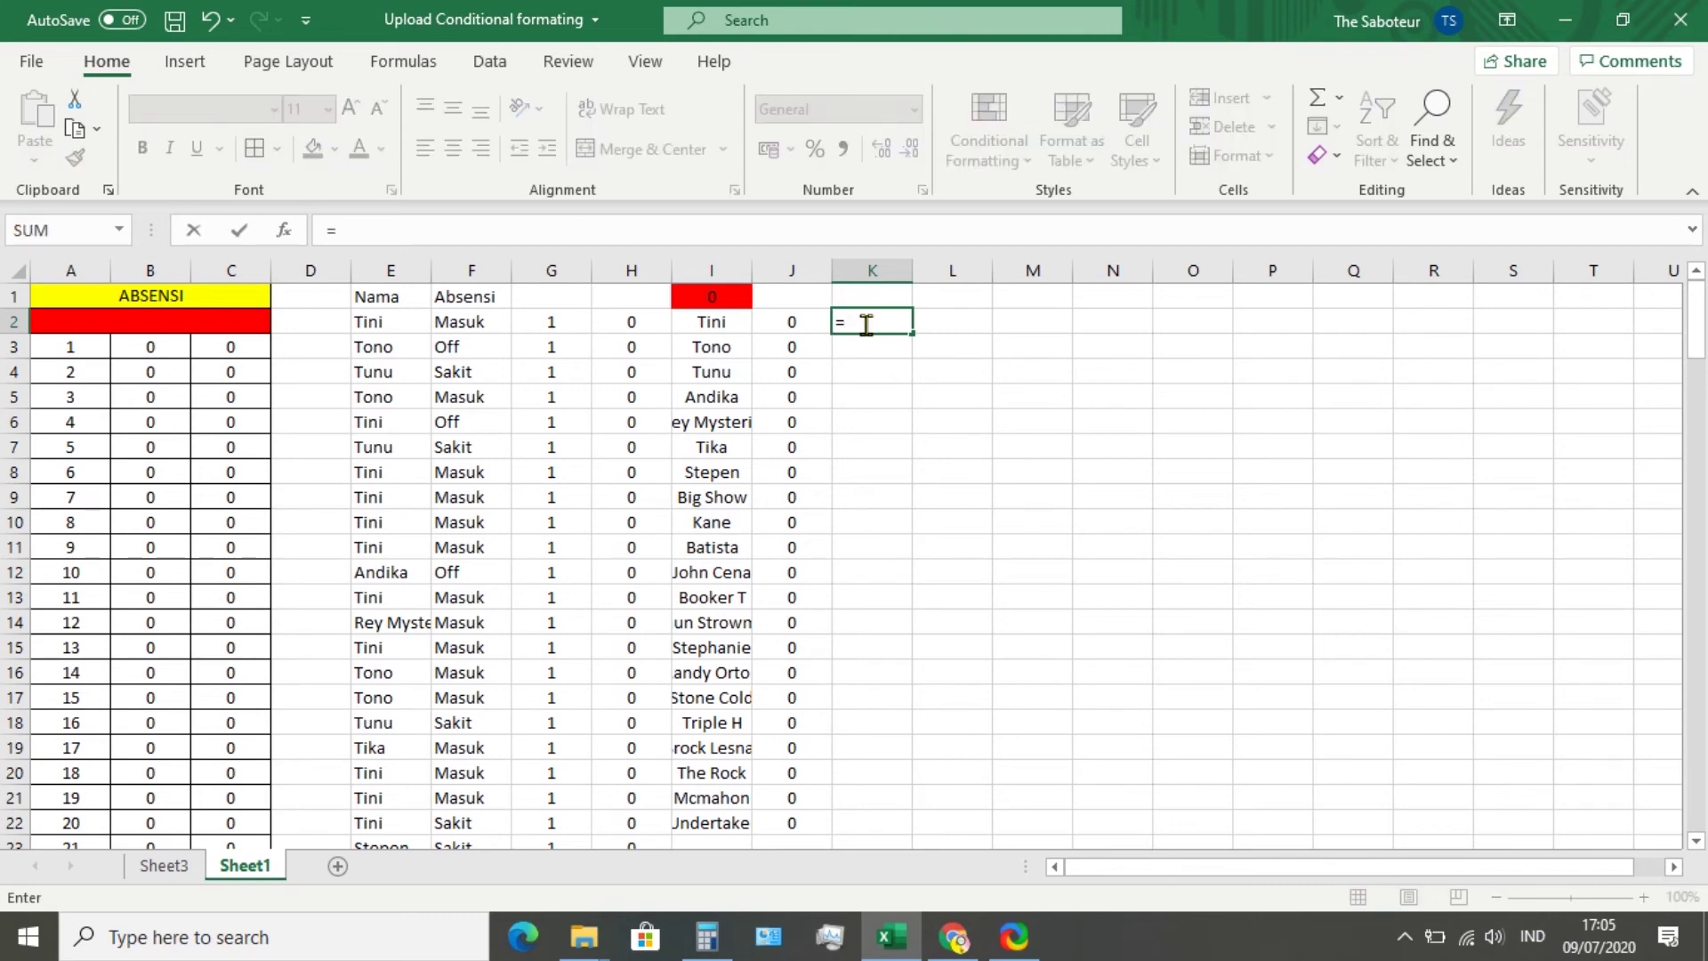
text((if()
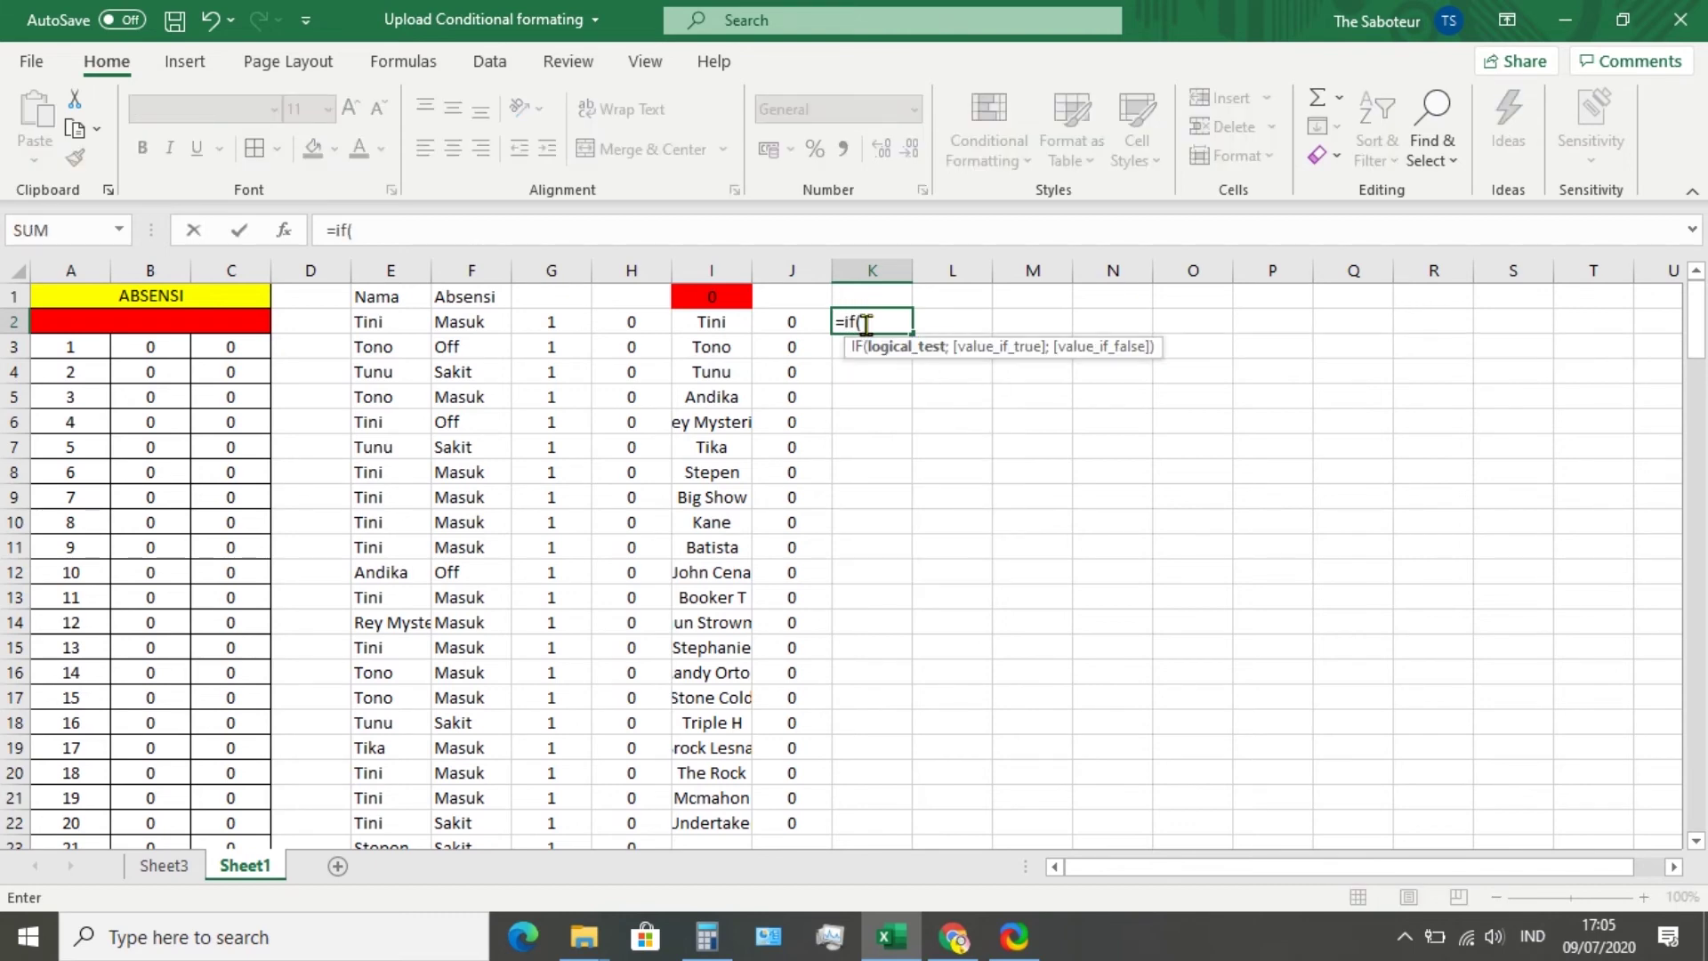
click(716, 325)
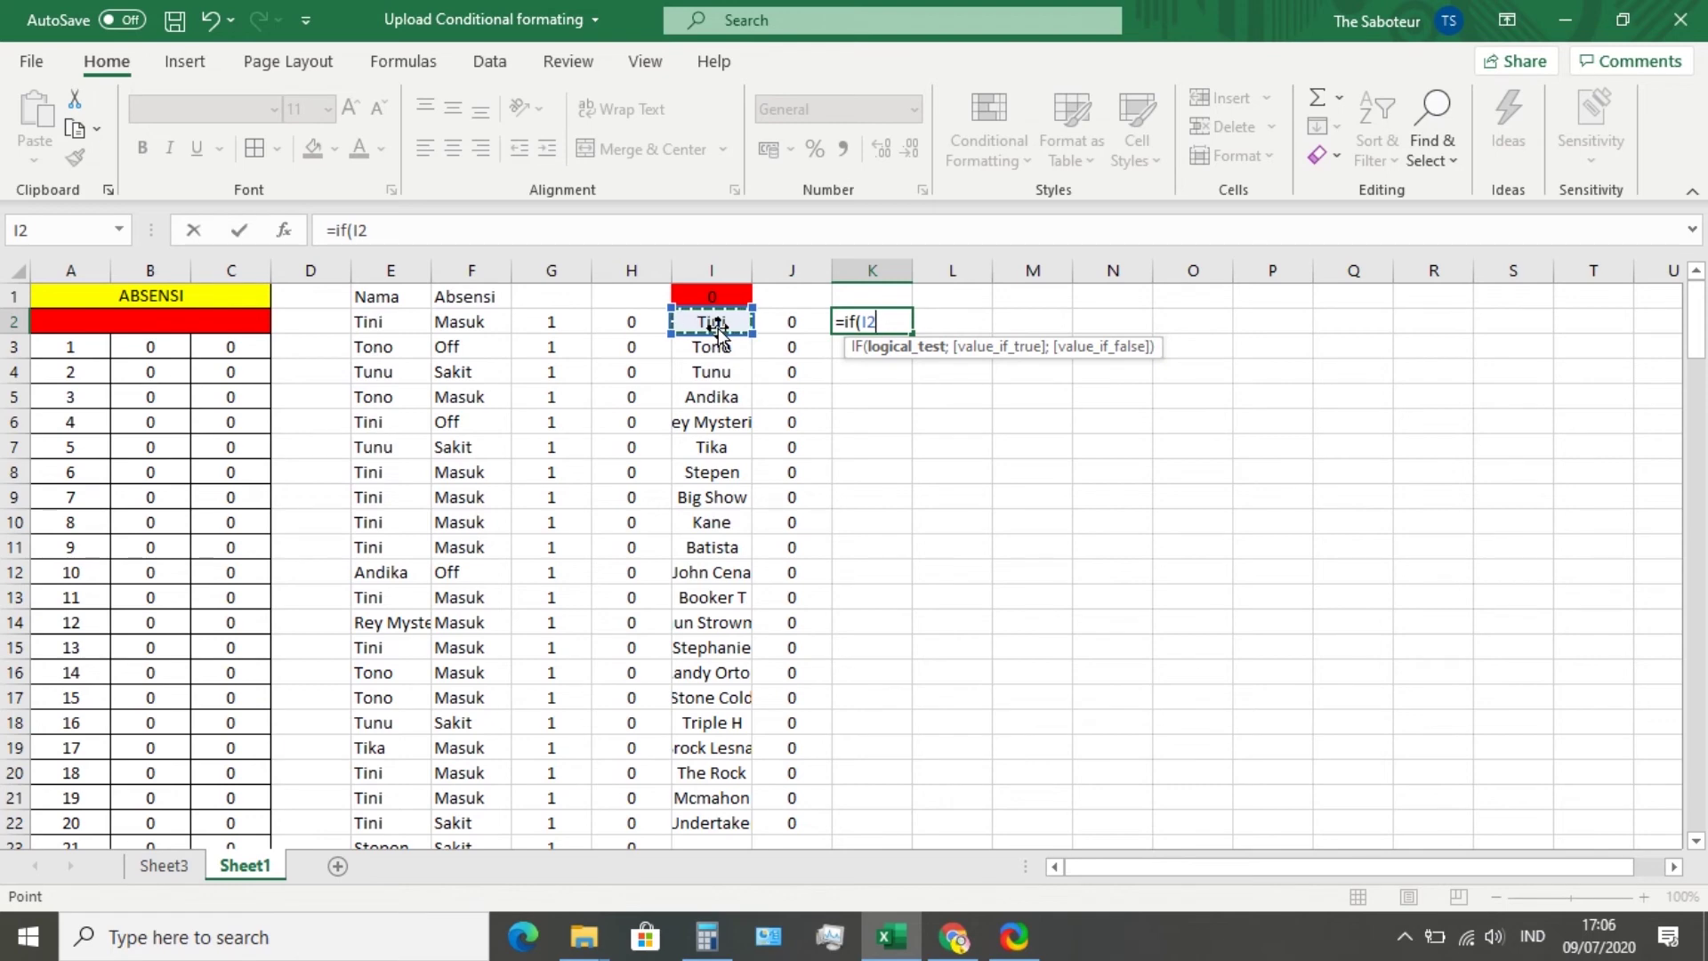
text(="";)
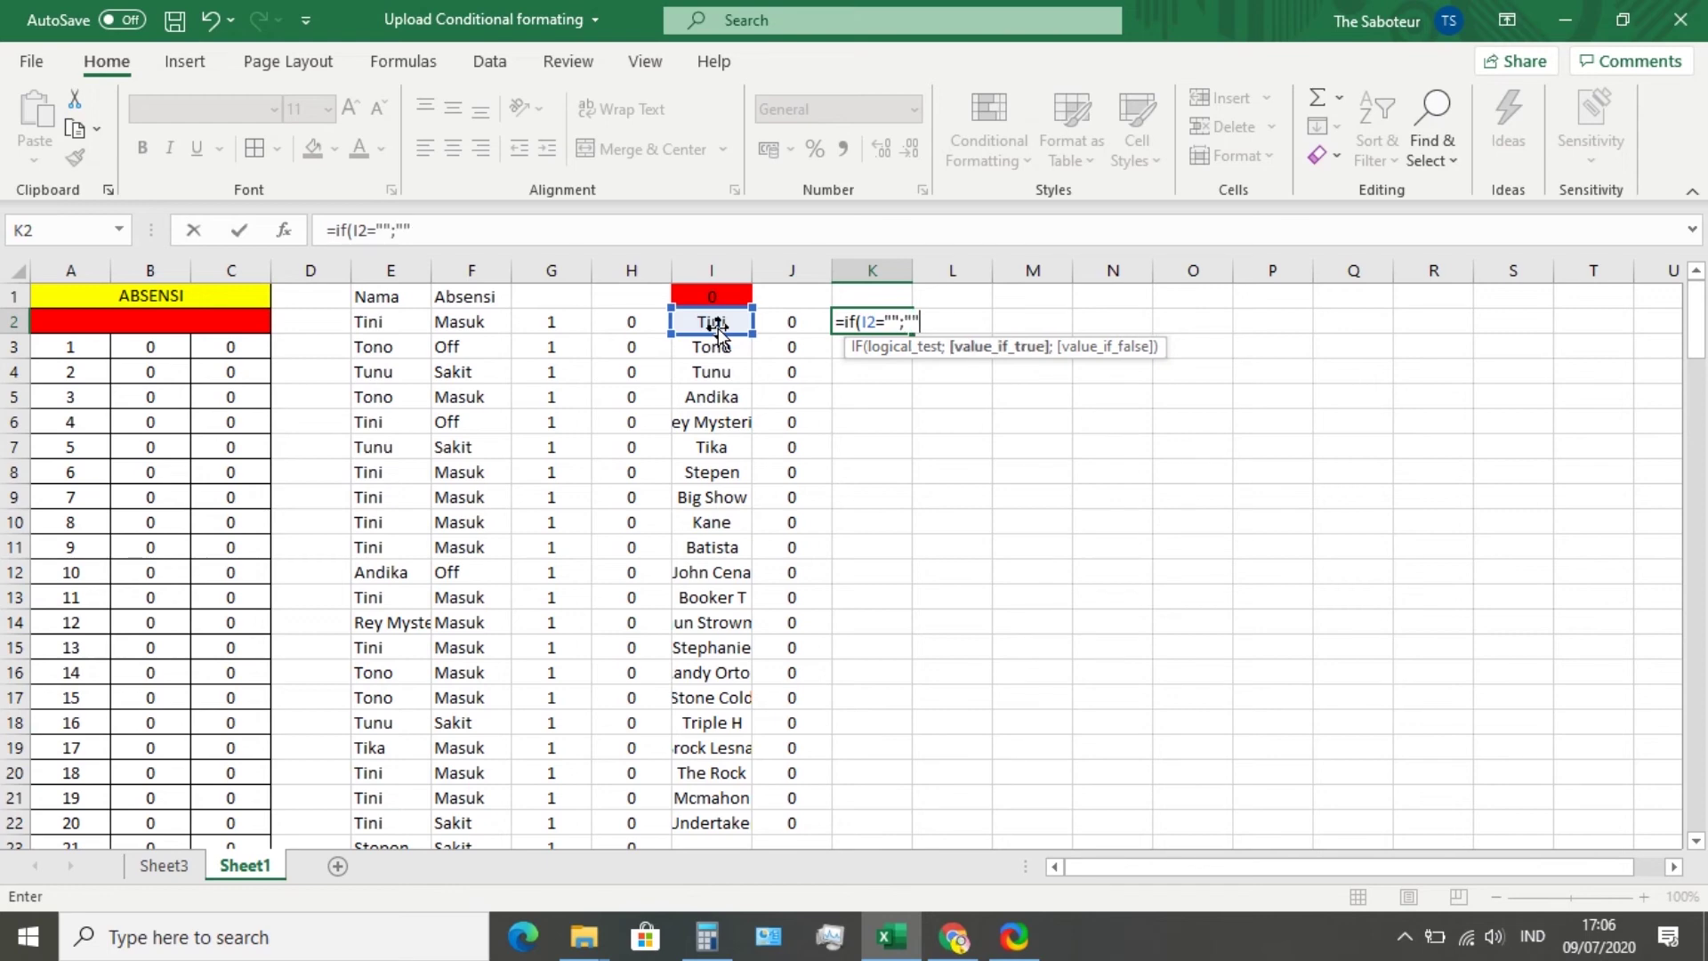
text("";)
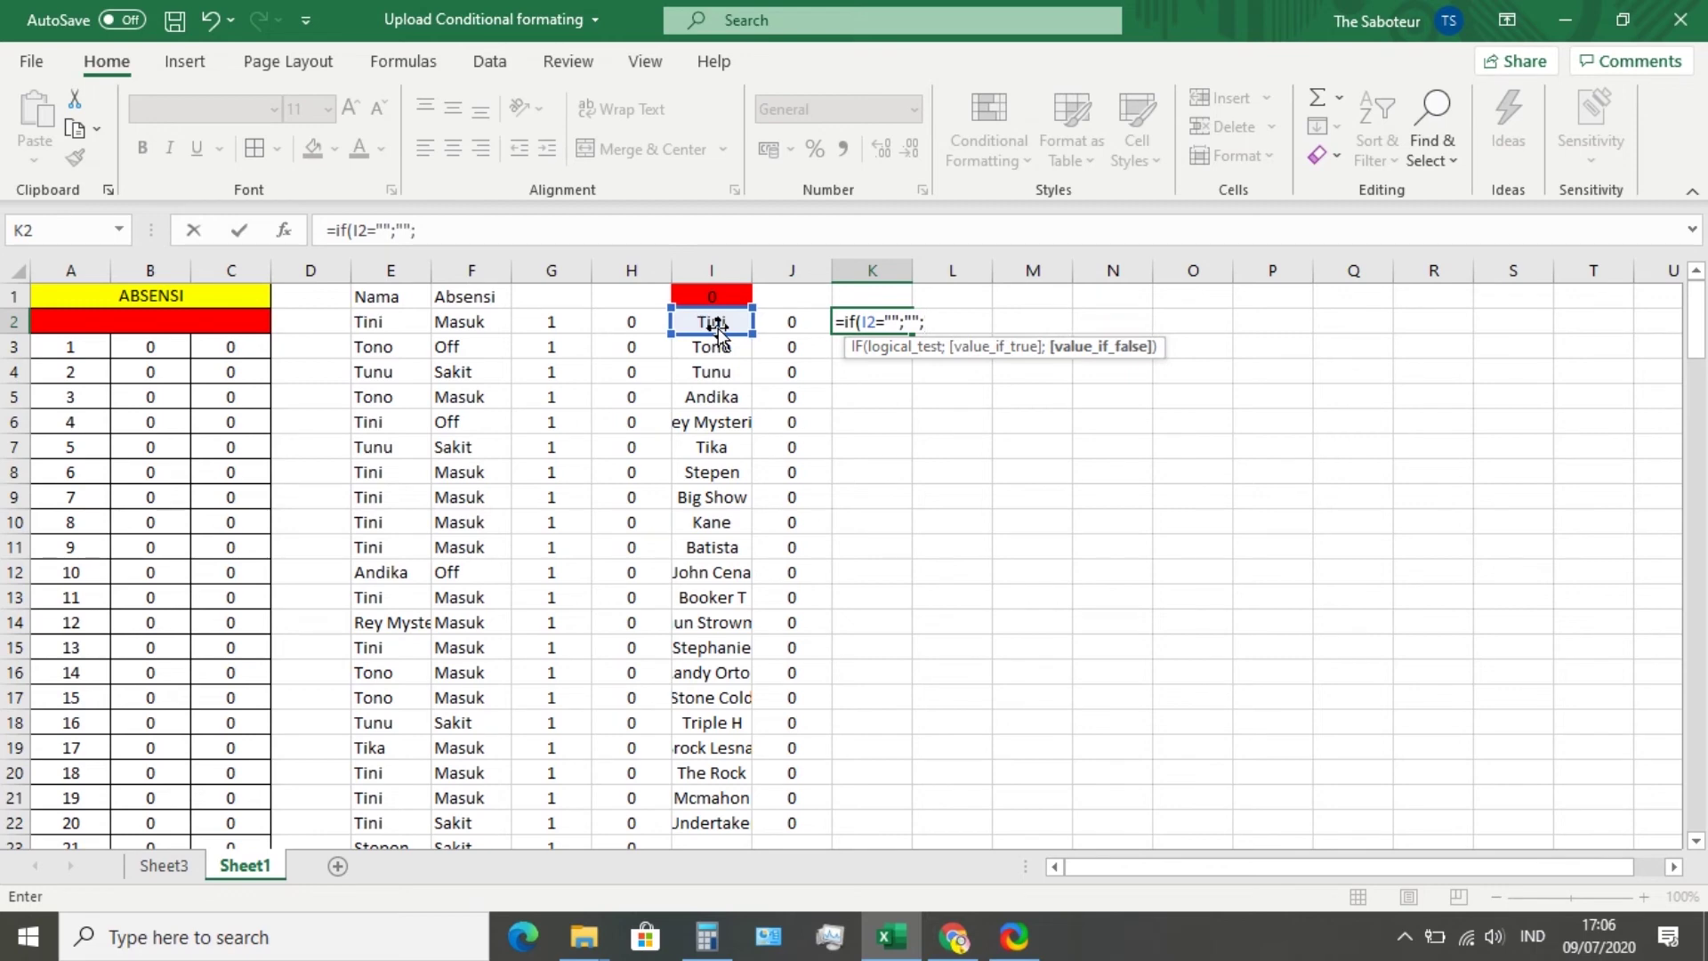
click(714, 324)
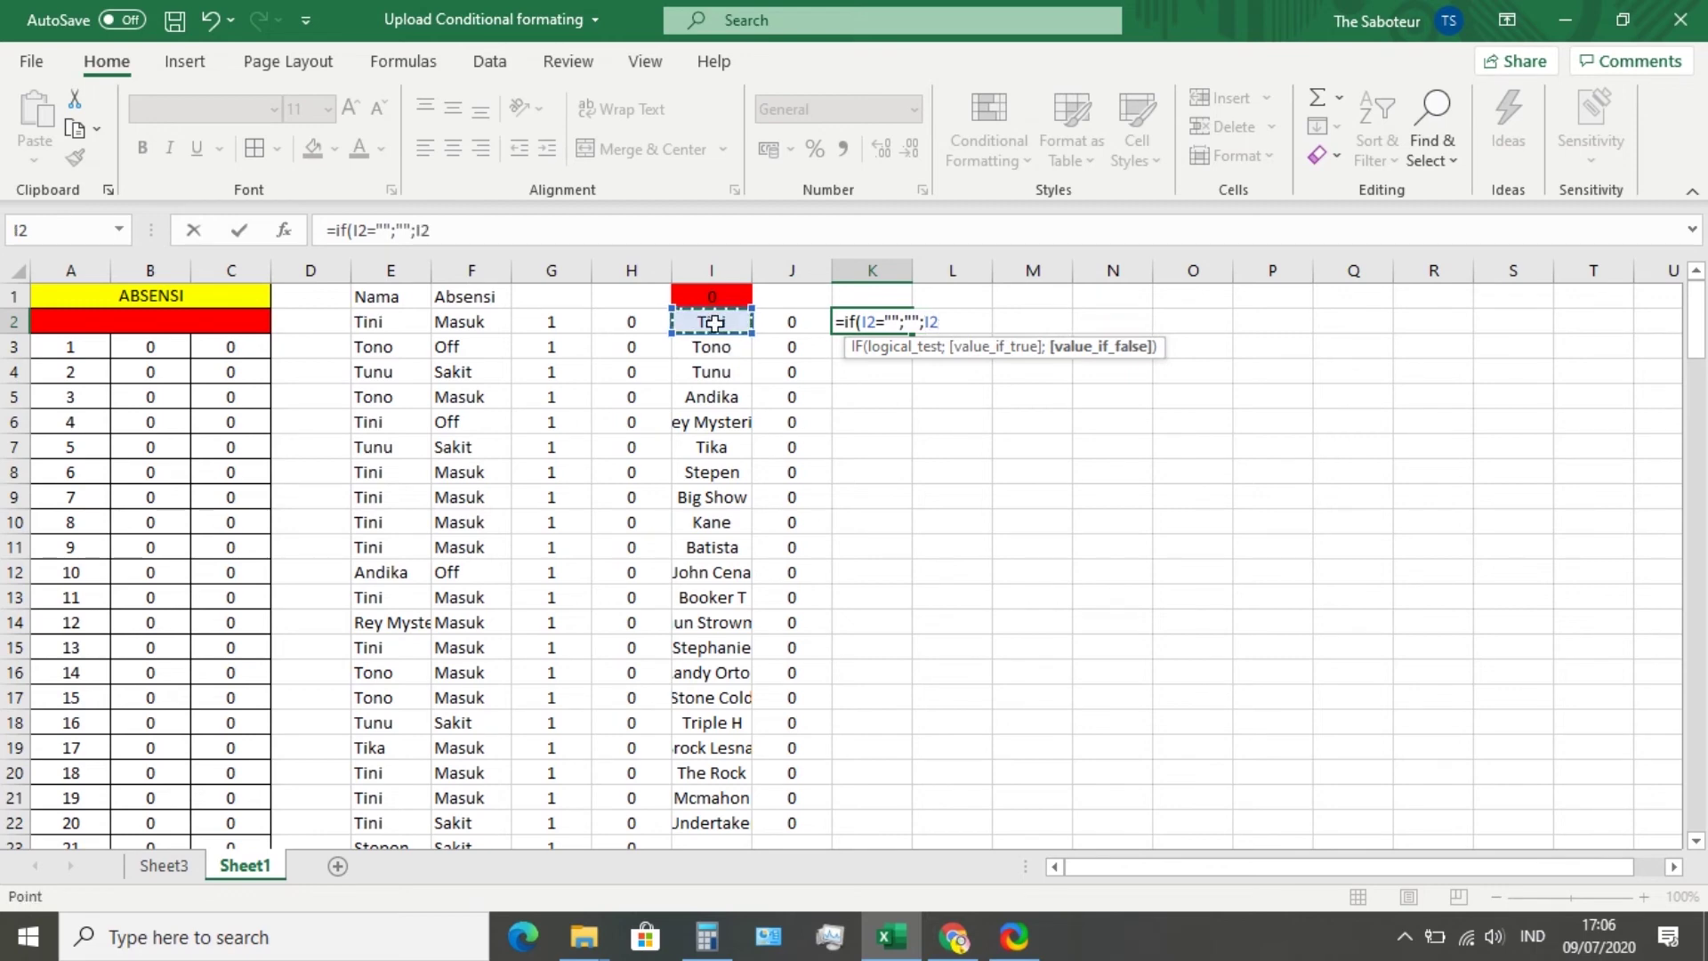
text())
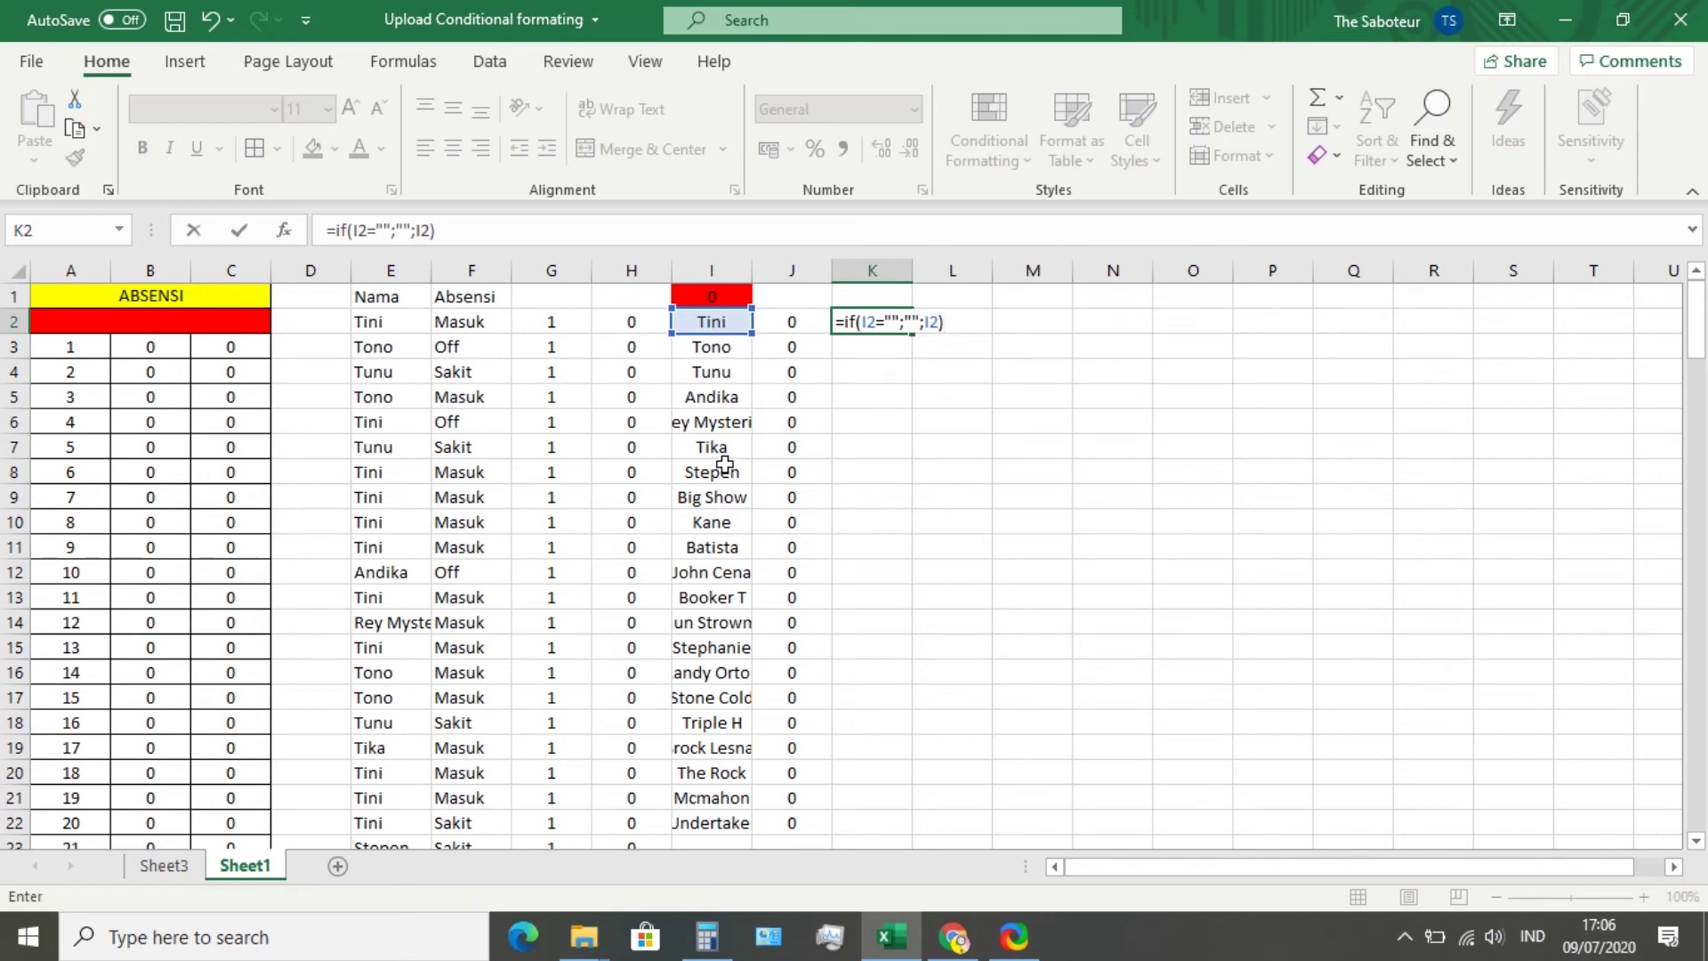
Change the tested cell in the K2 formula to the absolute reference $I$1 and commit the formula
double_click(864, 321)
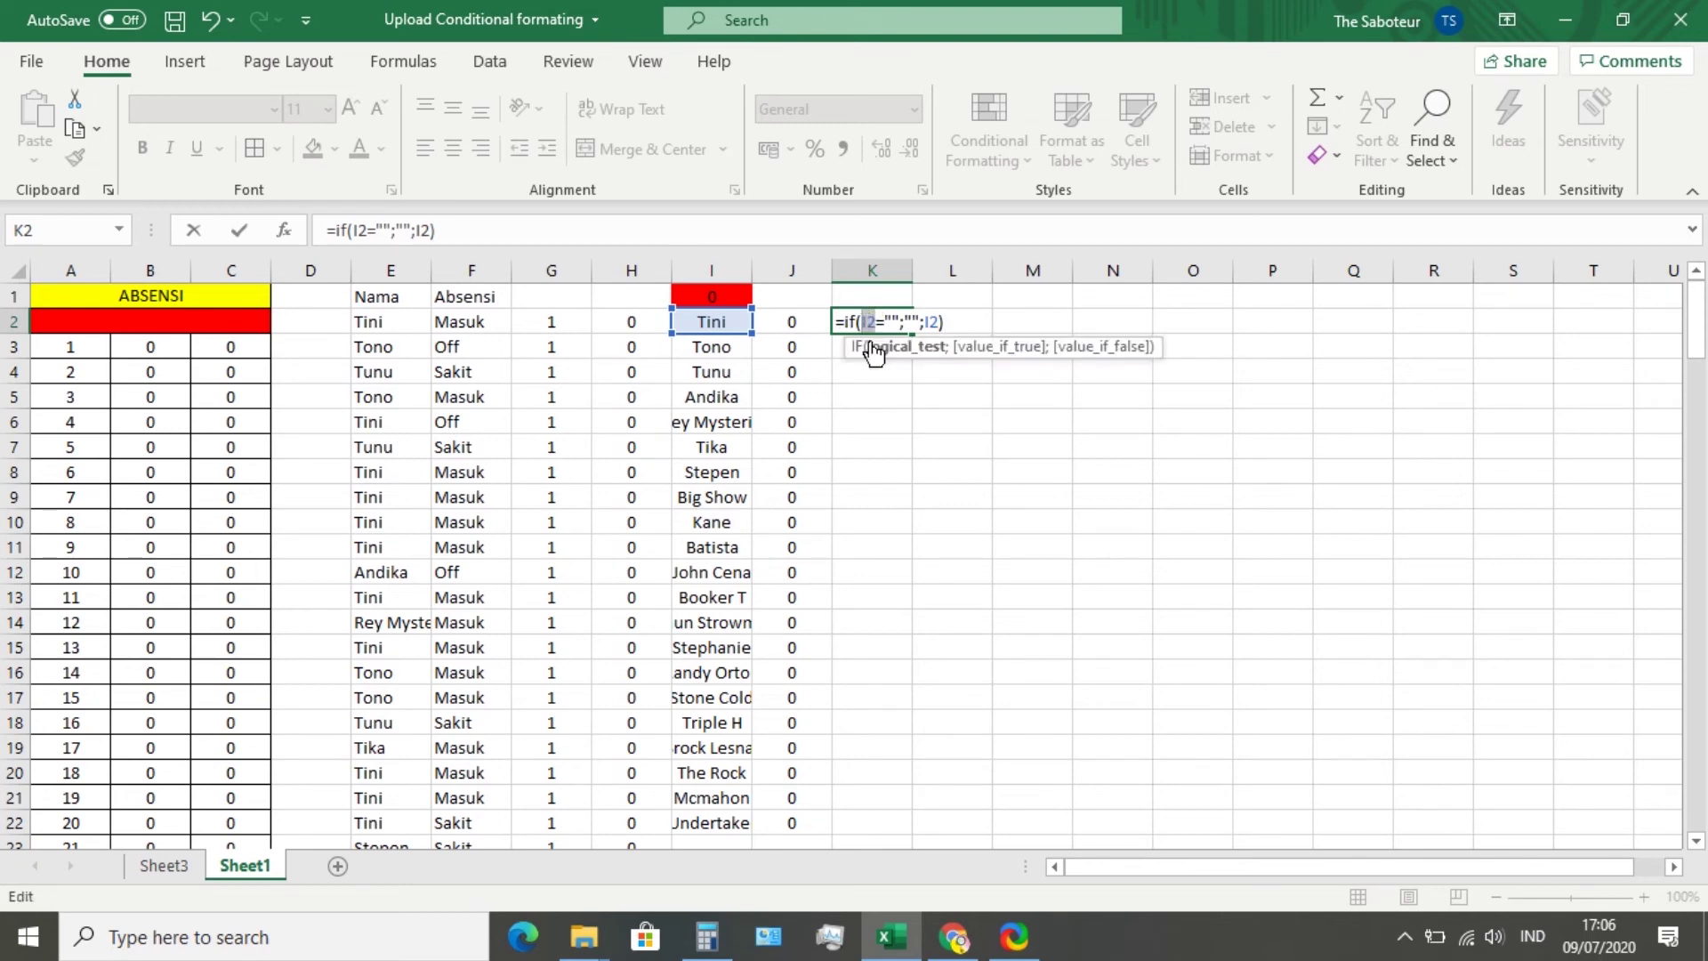
click(726, 294)
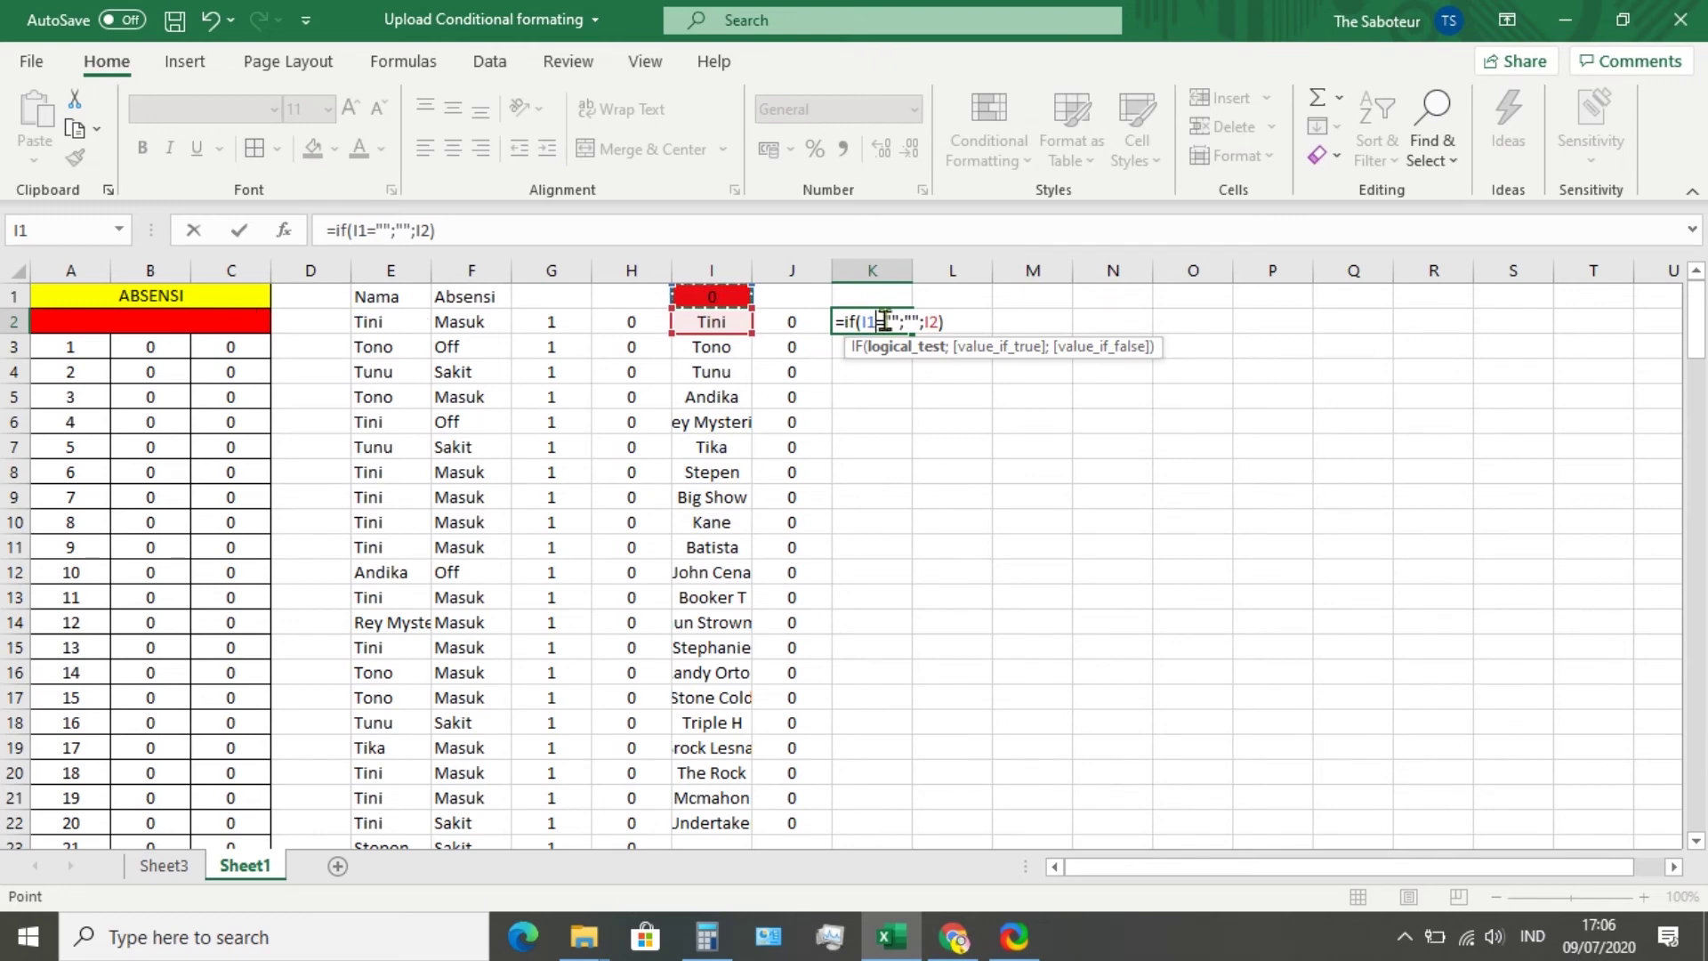
click(352, 230)
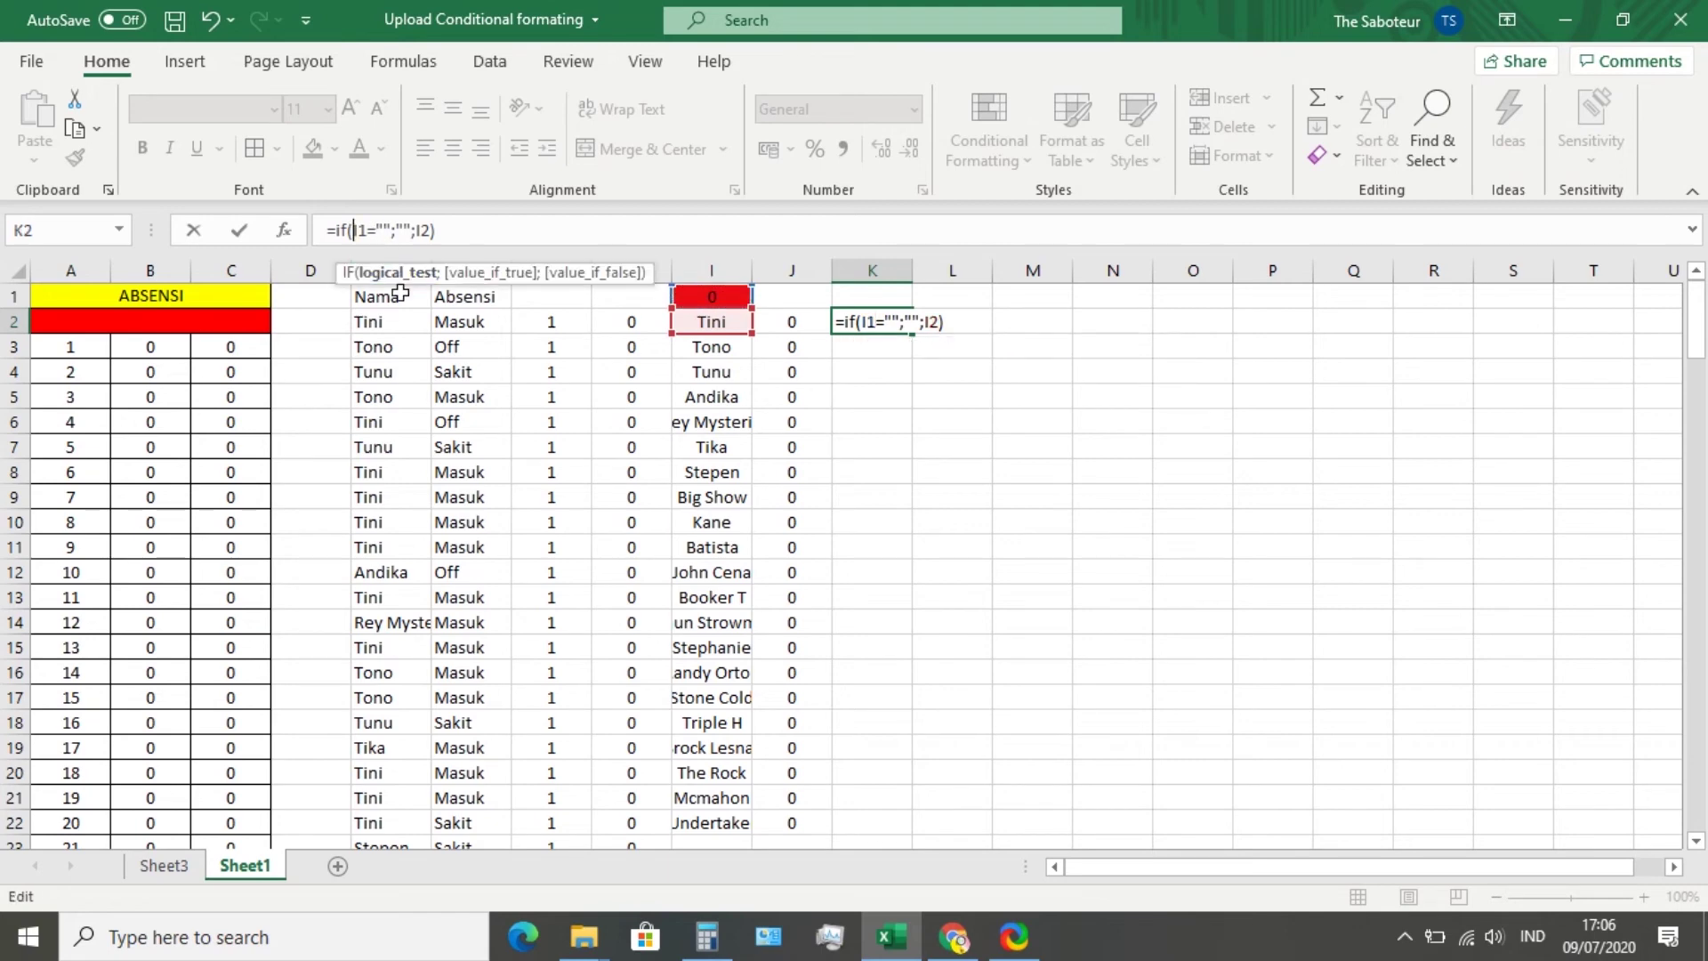
text($I)
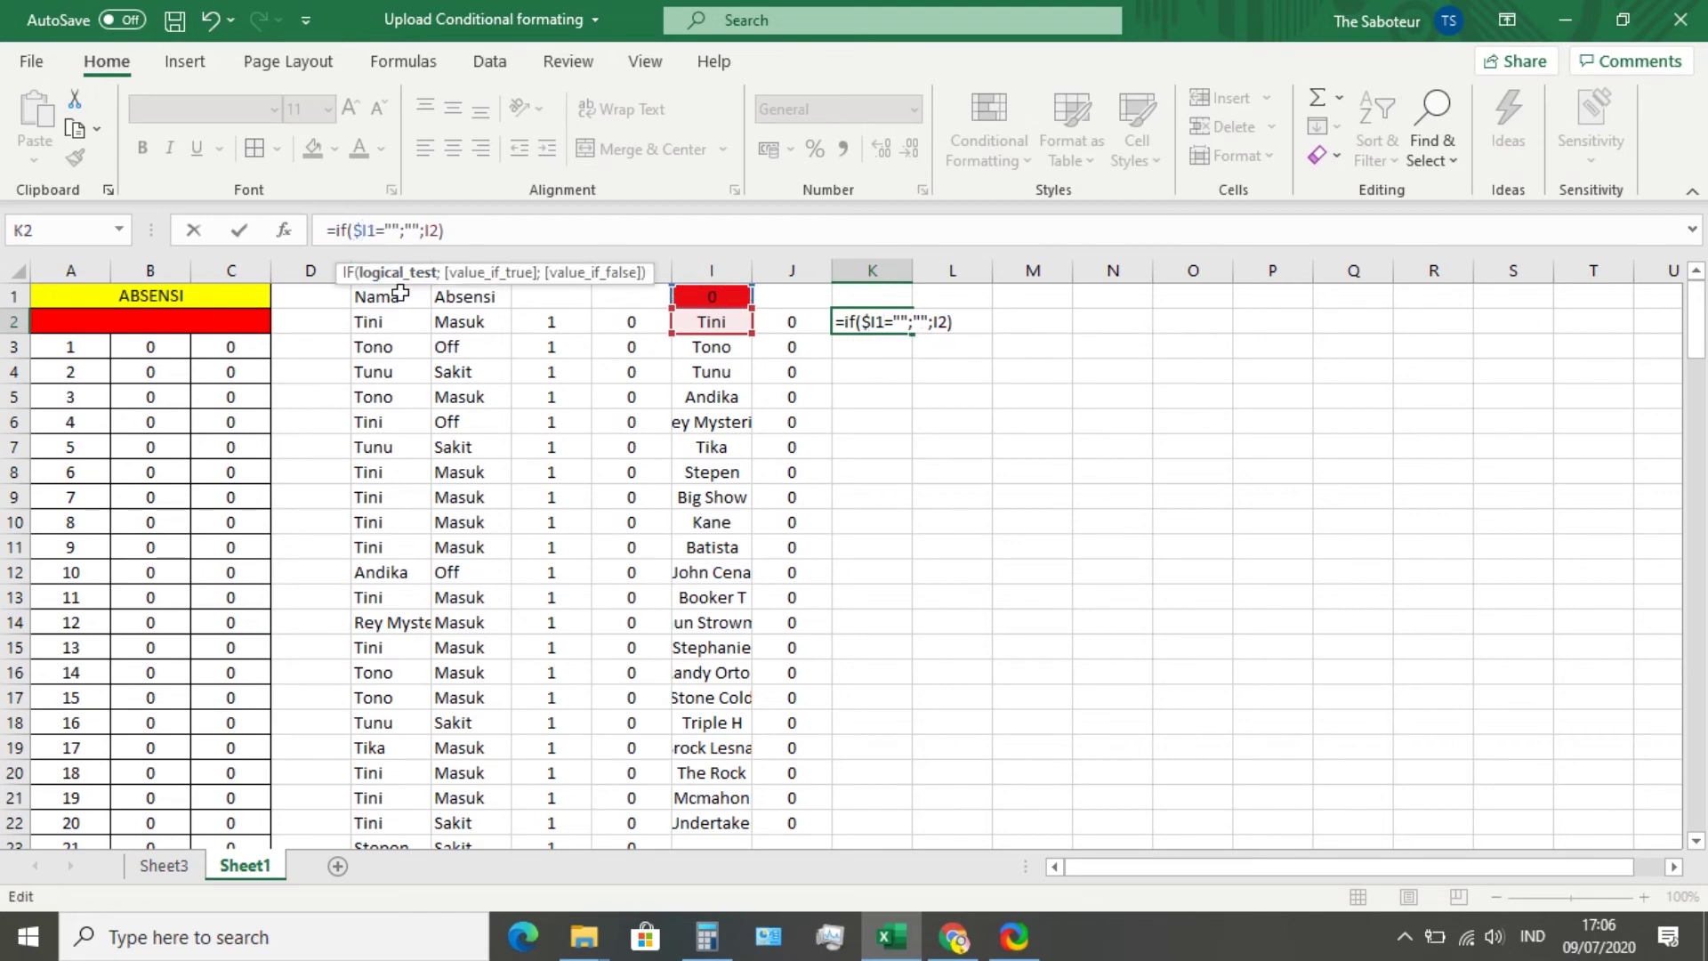
text($)
key(Return)
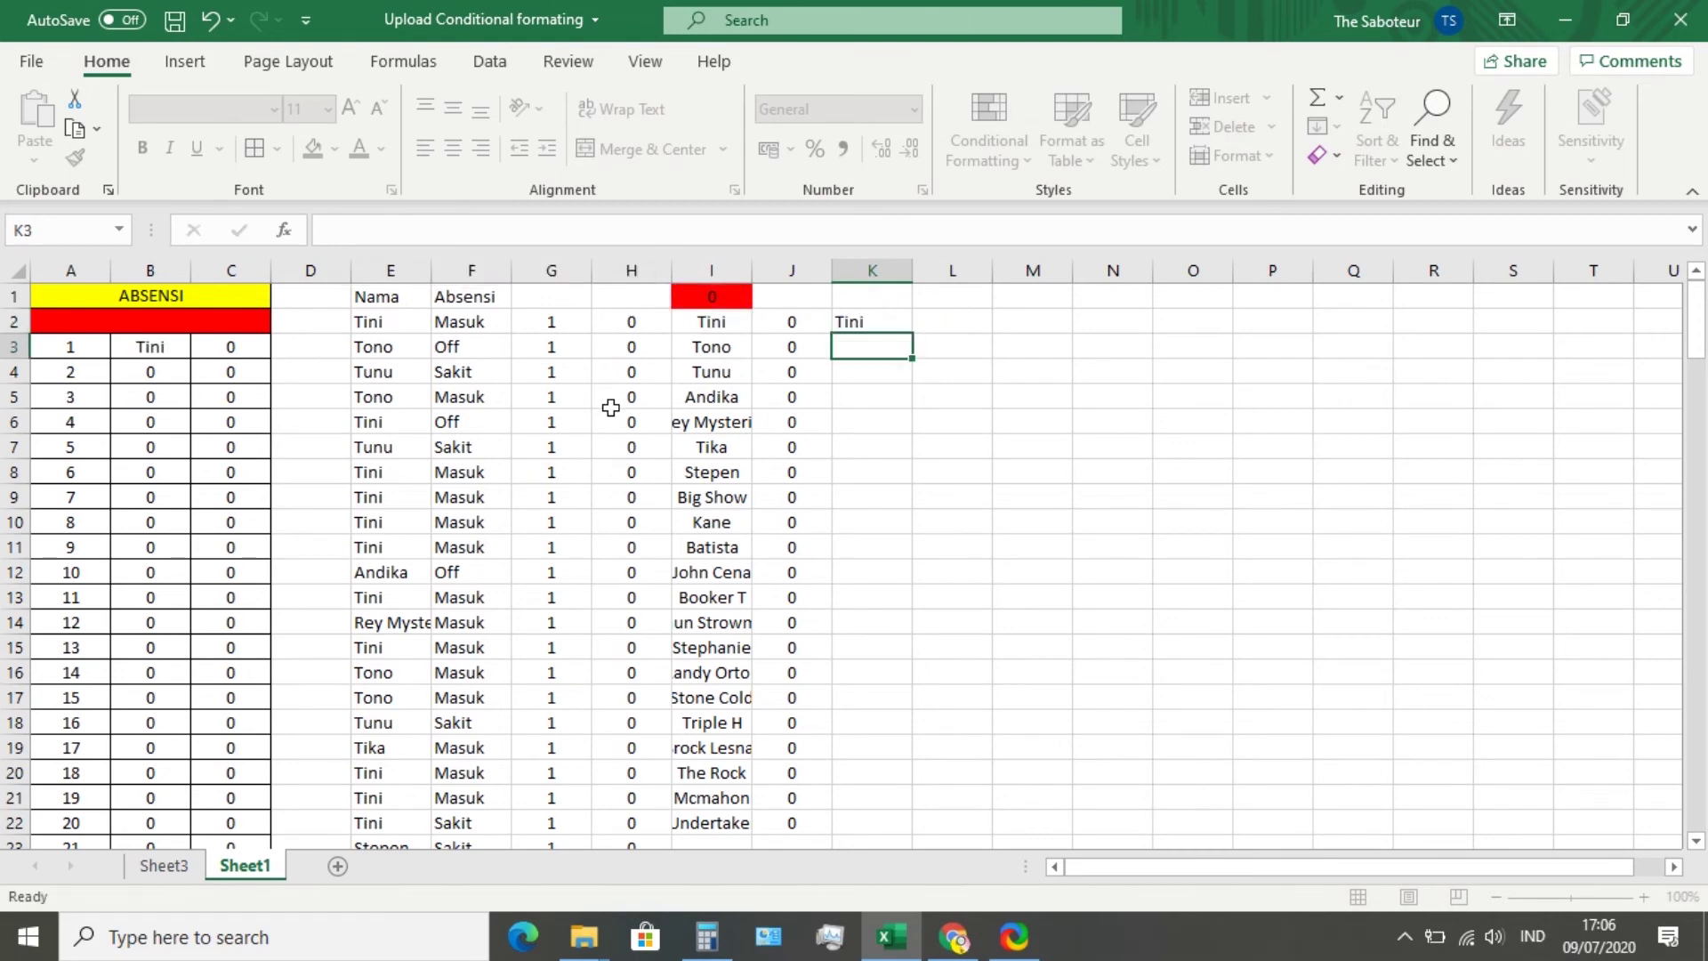
Enter the formula =if($I$1="";"";J2) in L2
click(921, 320)
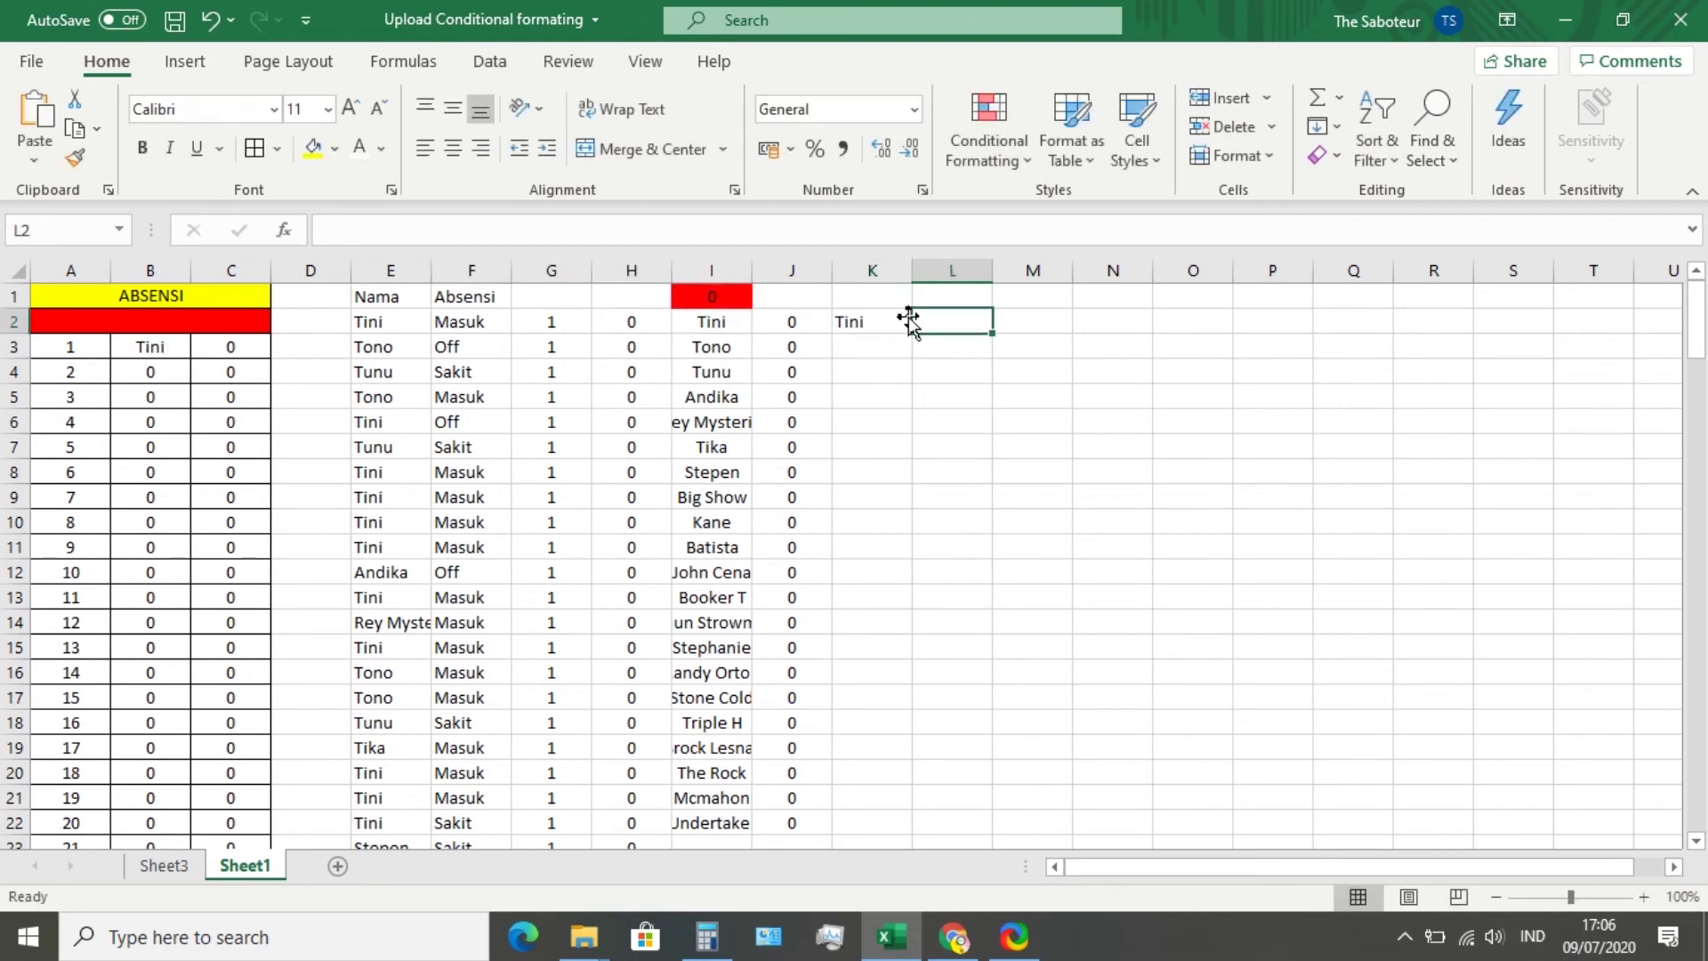
text(=if()
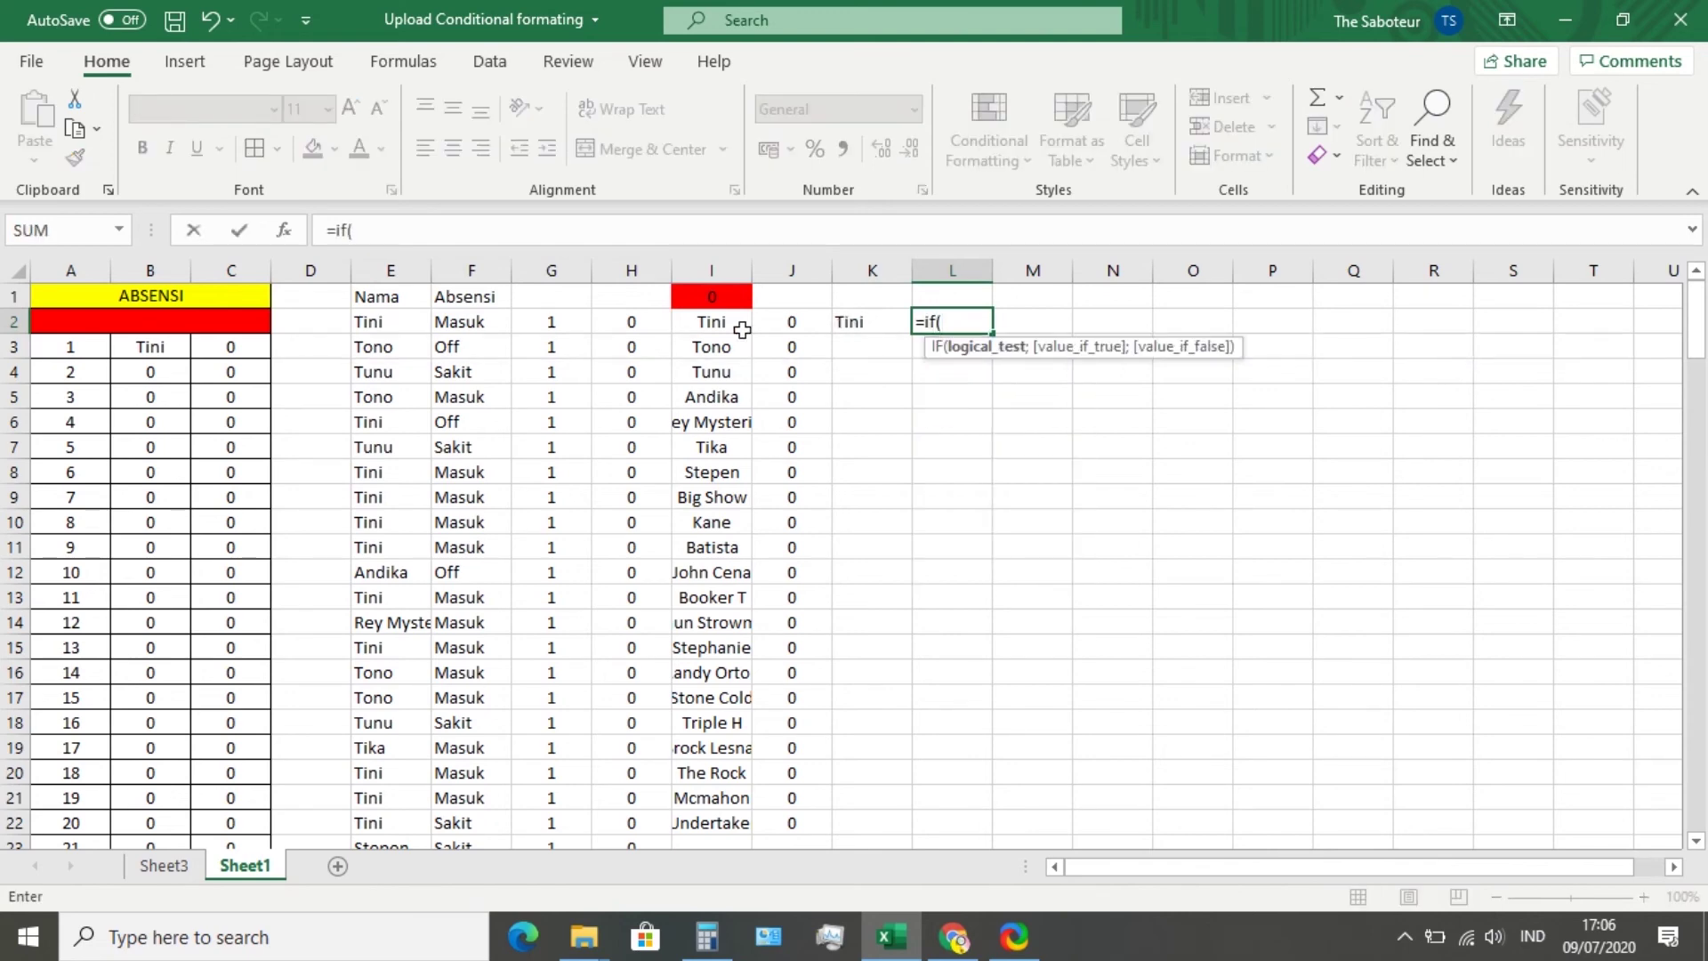
click(708, 295)
click(348, 231)
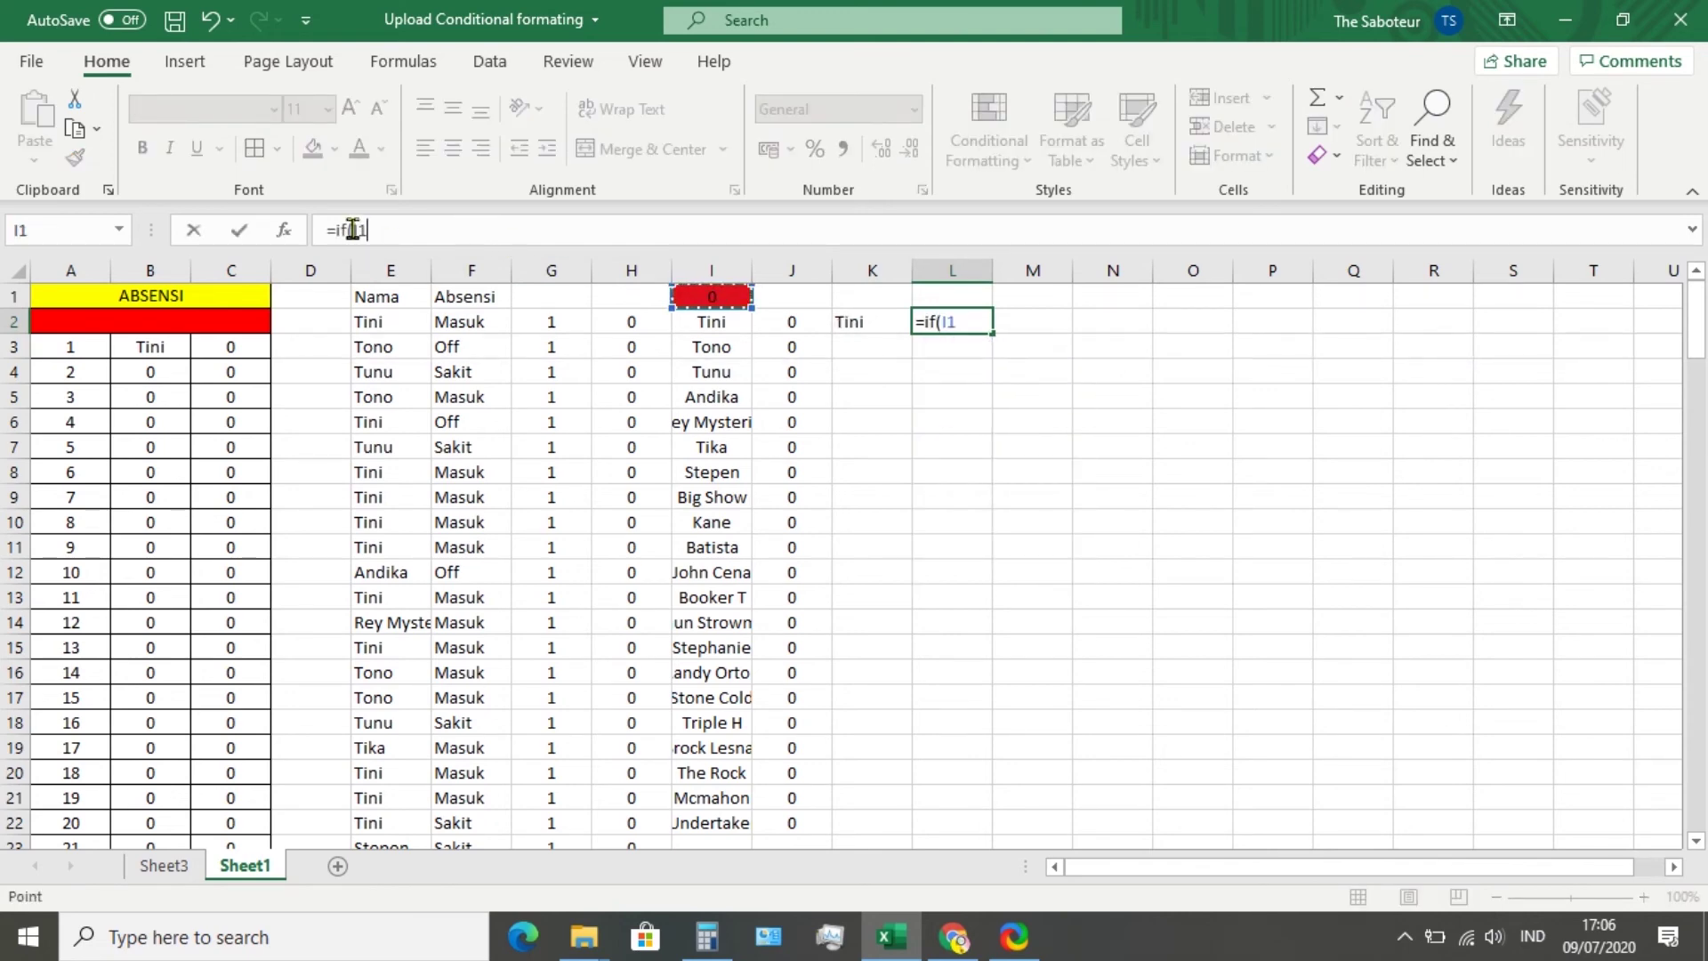
text($I)
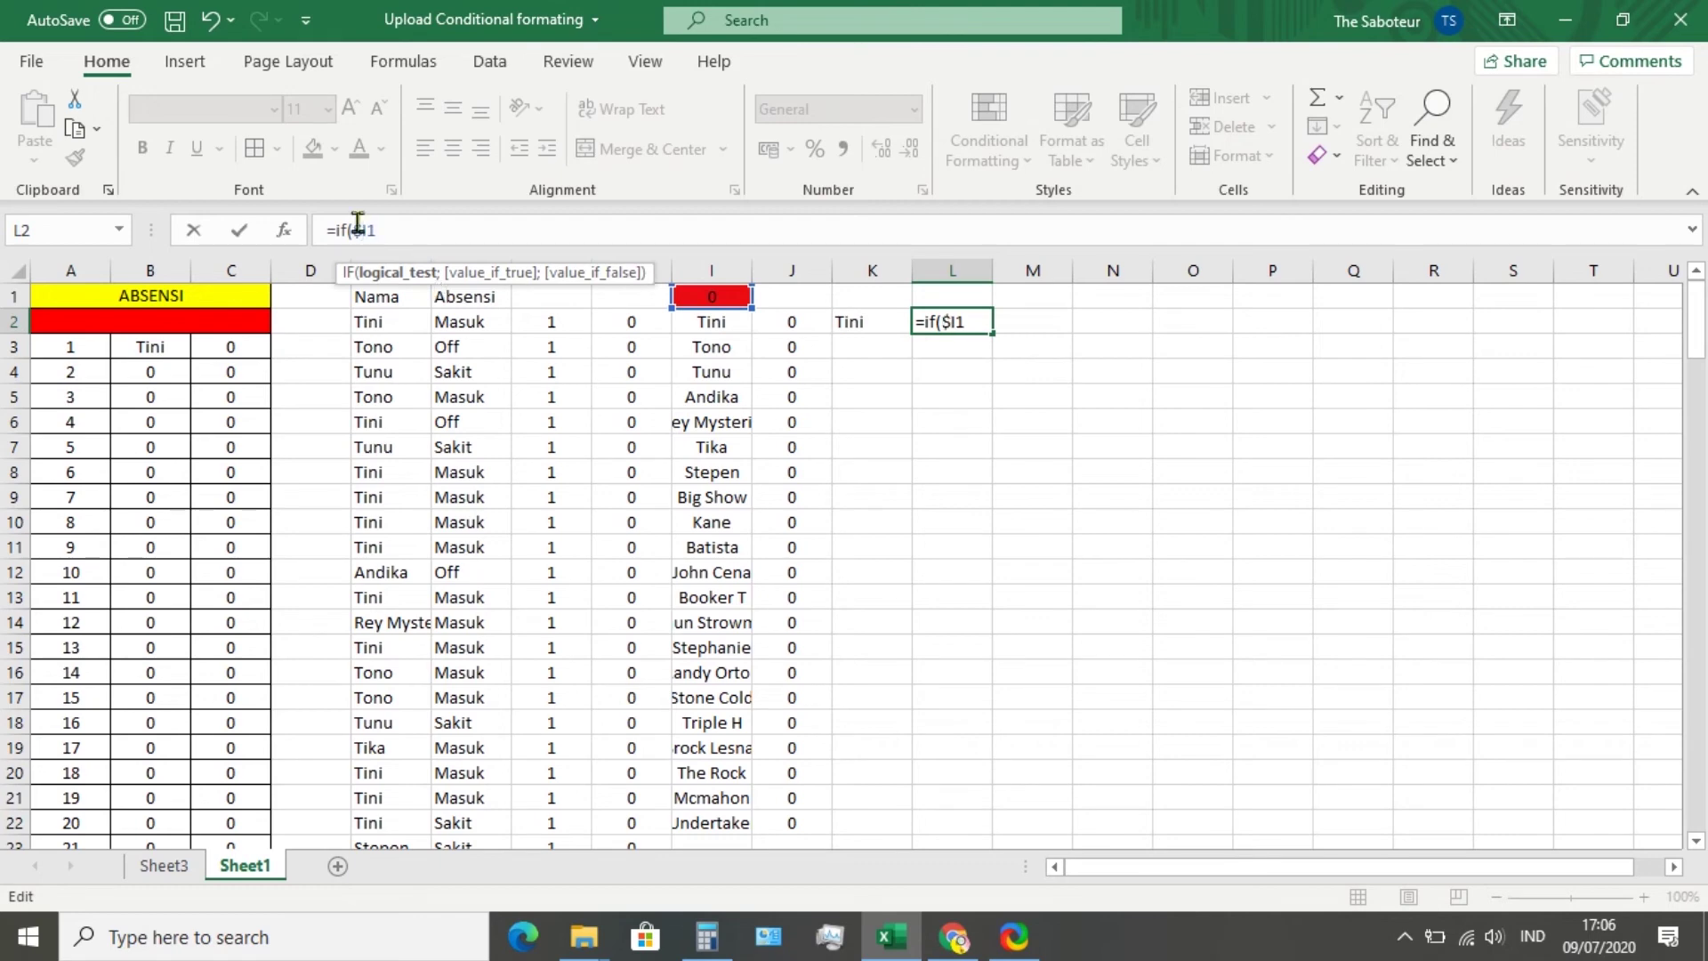
text($1)
text(="";)
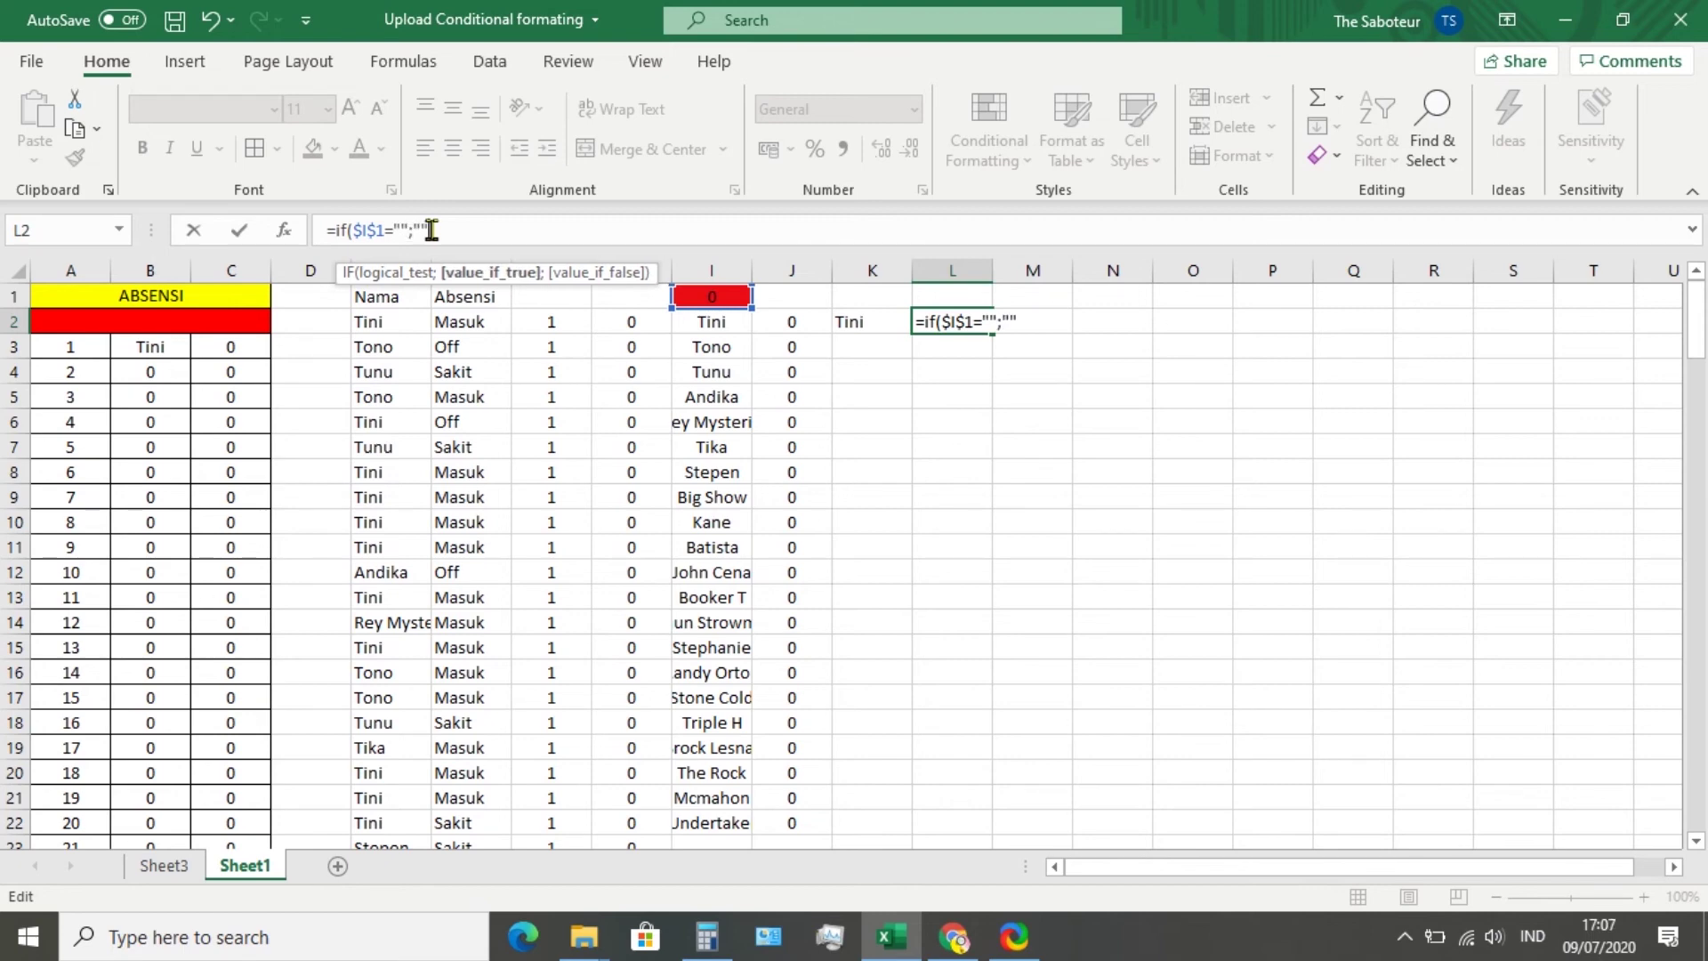
text("";)
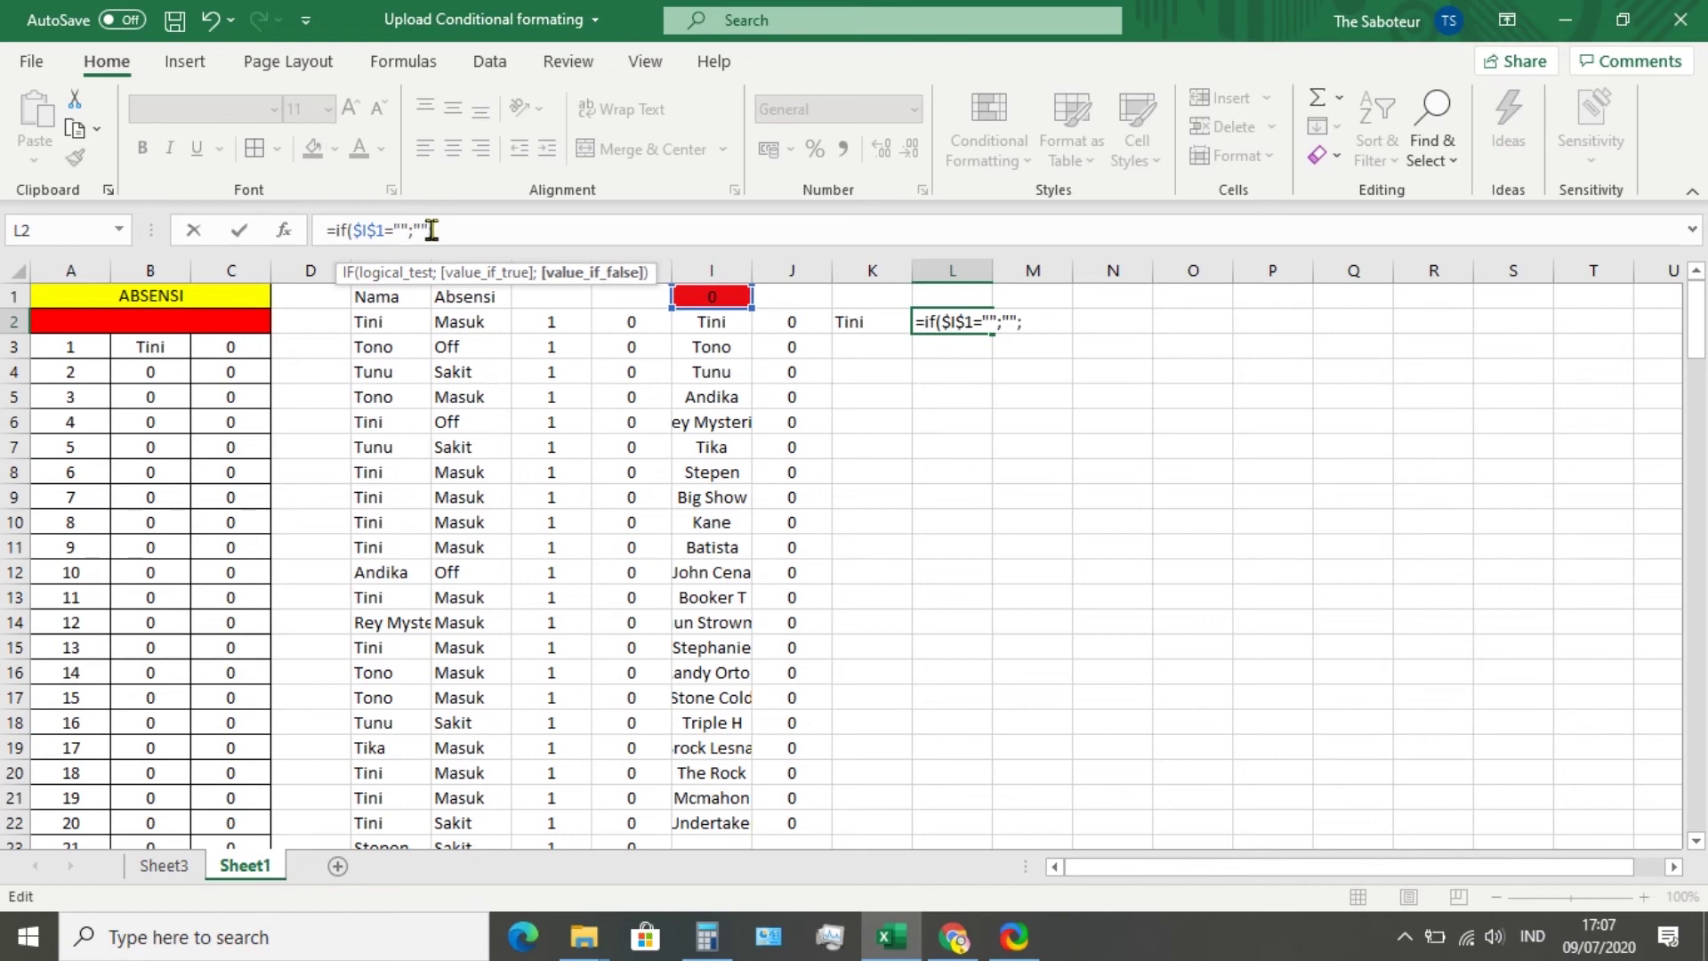
click(803, 322)
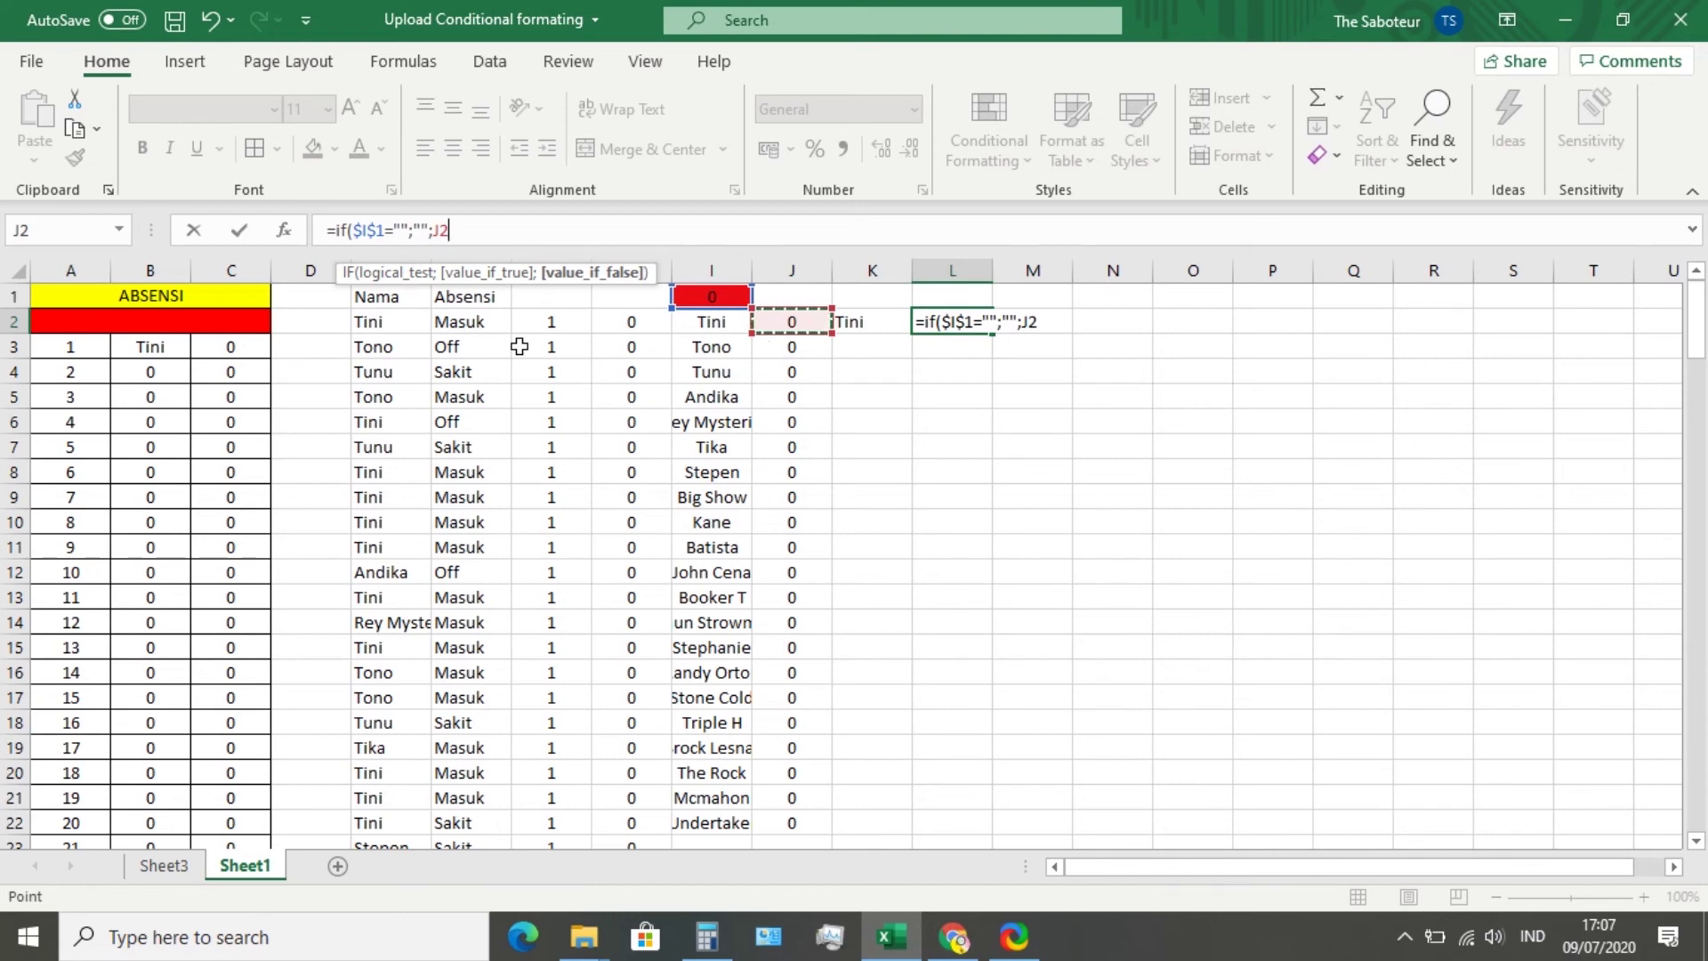
text())
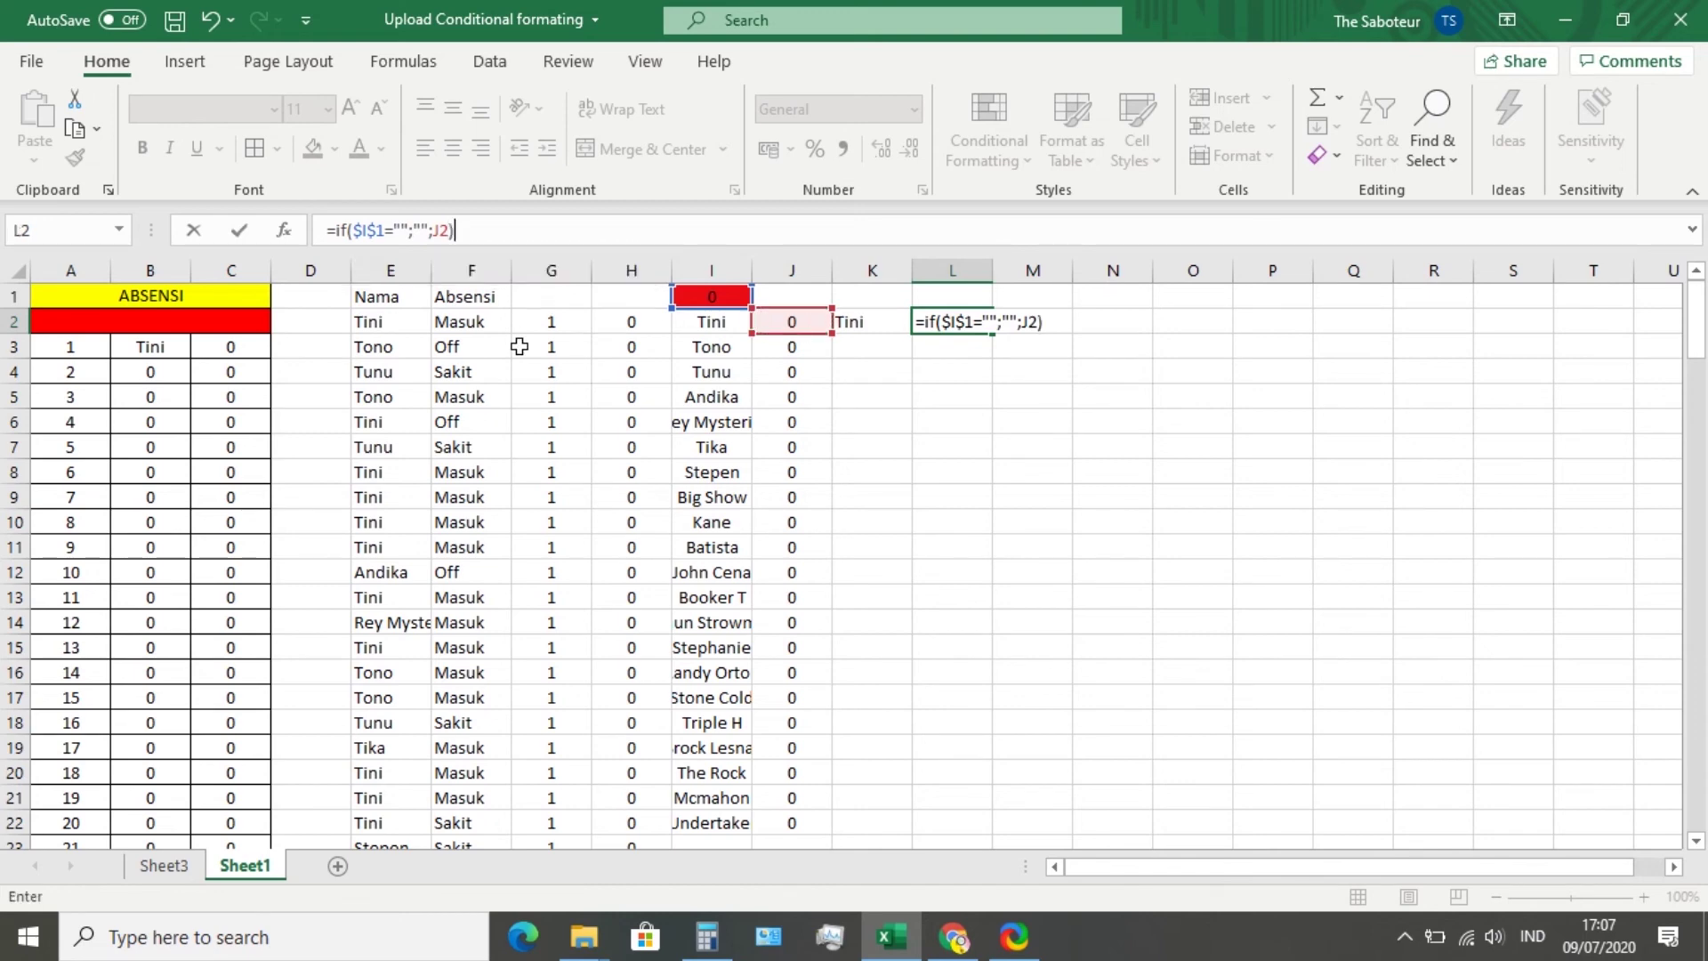
key(Return)
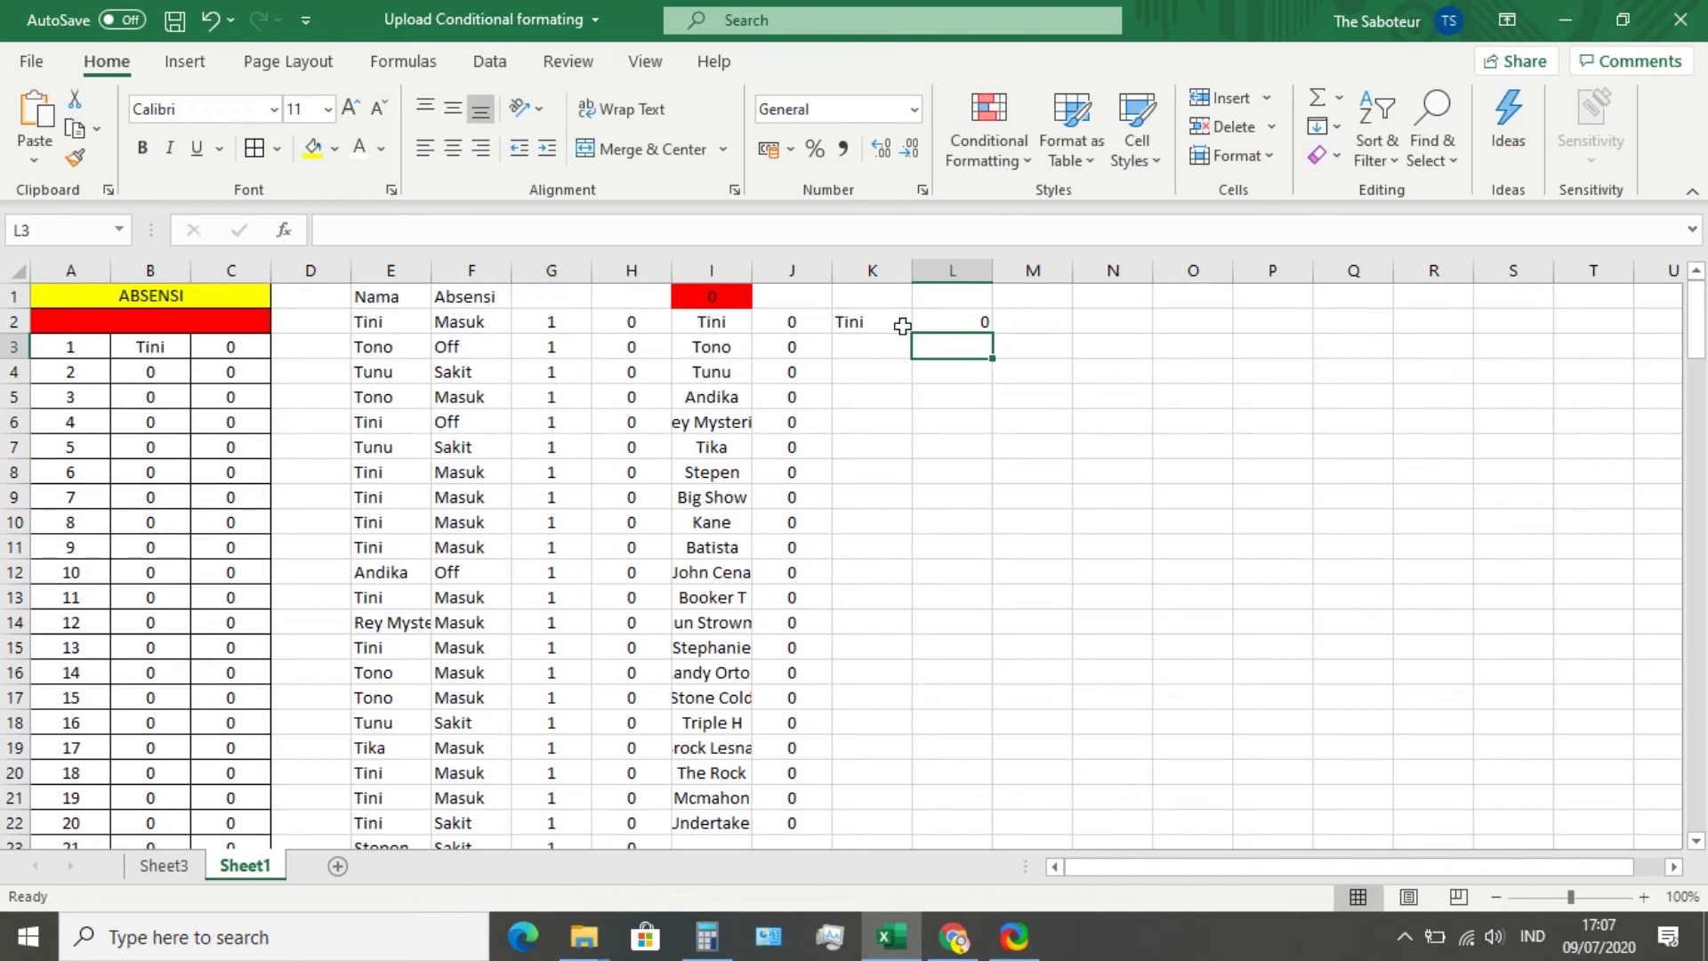
Copy the K2:L2 formulas down the rows alongside the attendance data
drag(882, 321, 937, 790)
scroll(730, 591, up, 20)
scroll(730, 591, up, 11)
Widen column B so the full names in the ABSENSI list fit
click(169, 367)
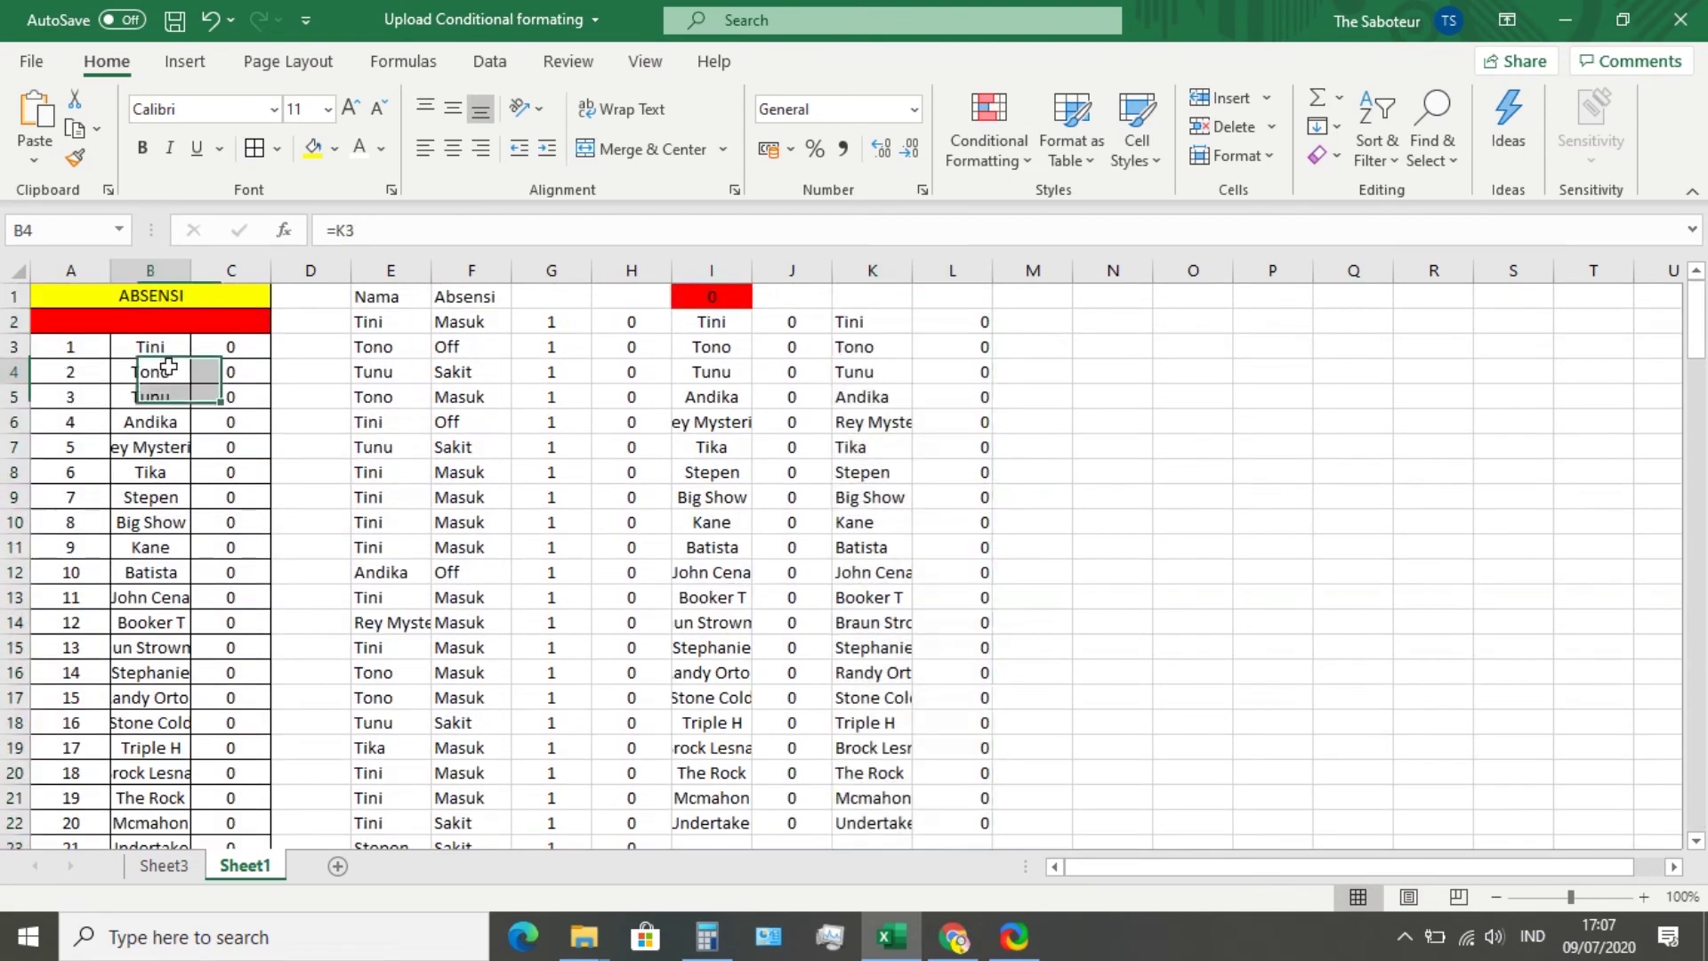
drag(190, 271, 248, 281)
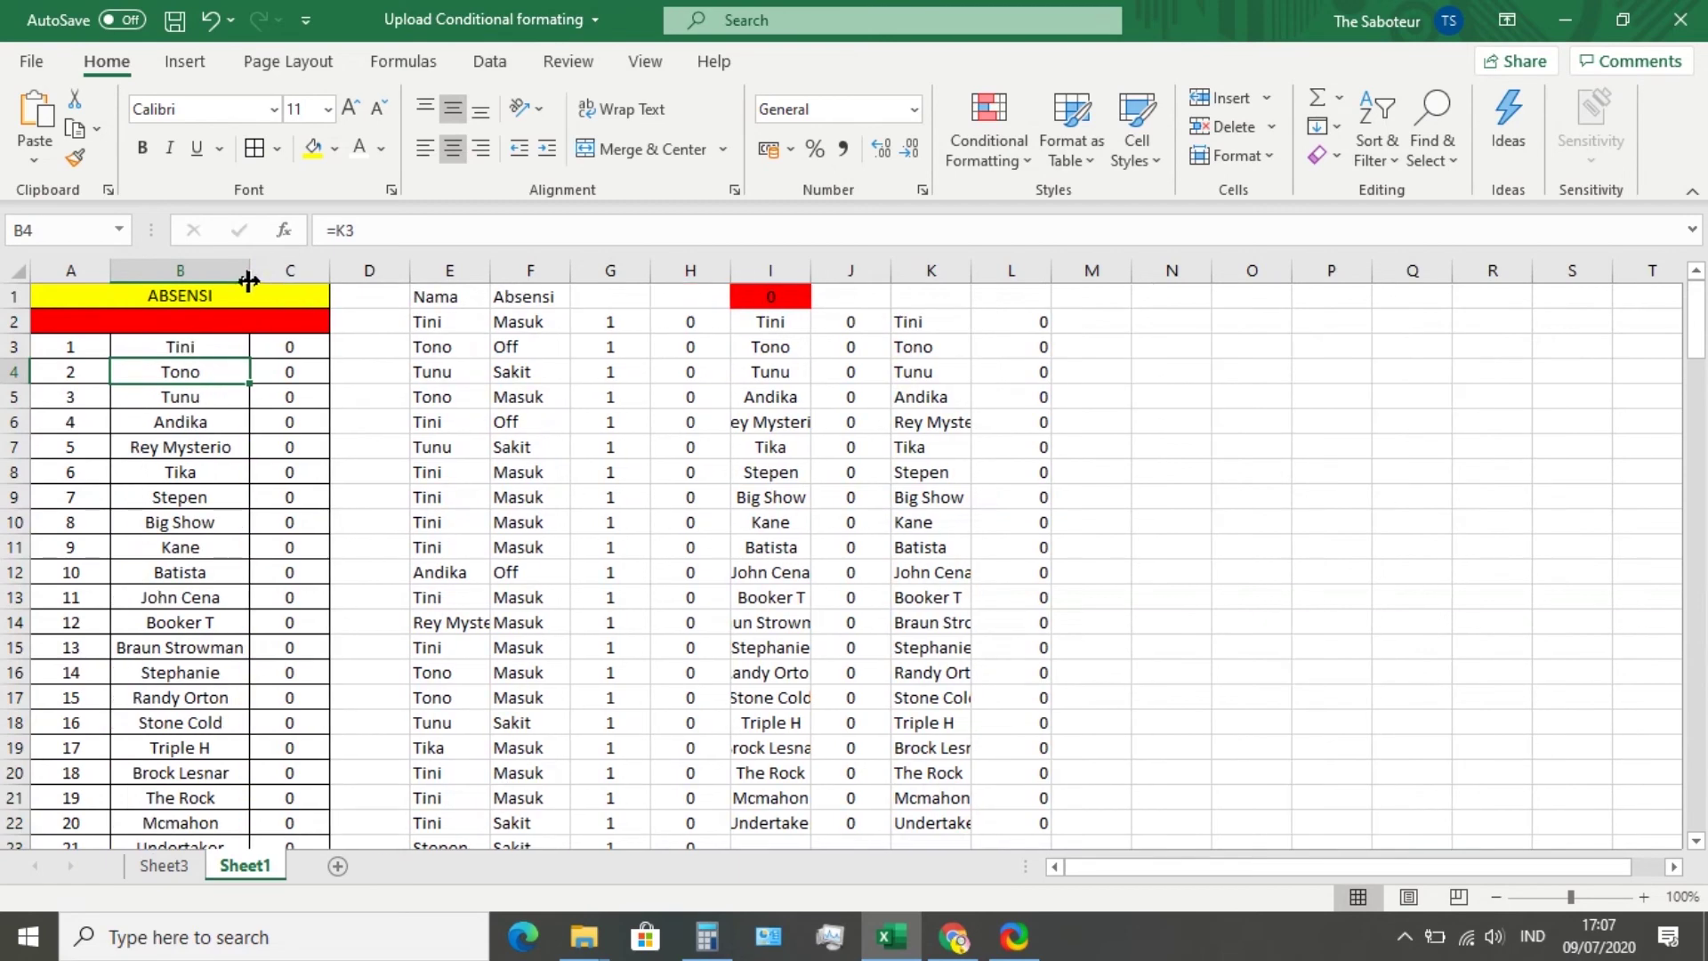
Center the count values in column L horizontally
scroll(236, 534, down, 2)
scroll(237, 622, up, 2)
drag(1017, 269, 902, 262)
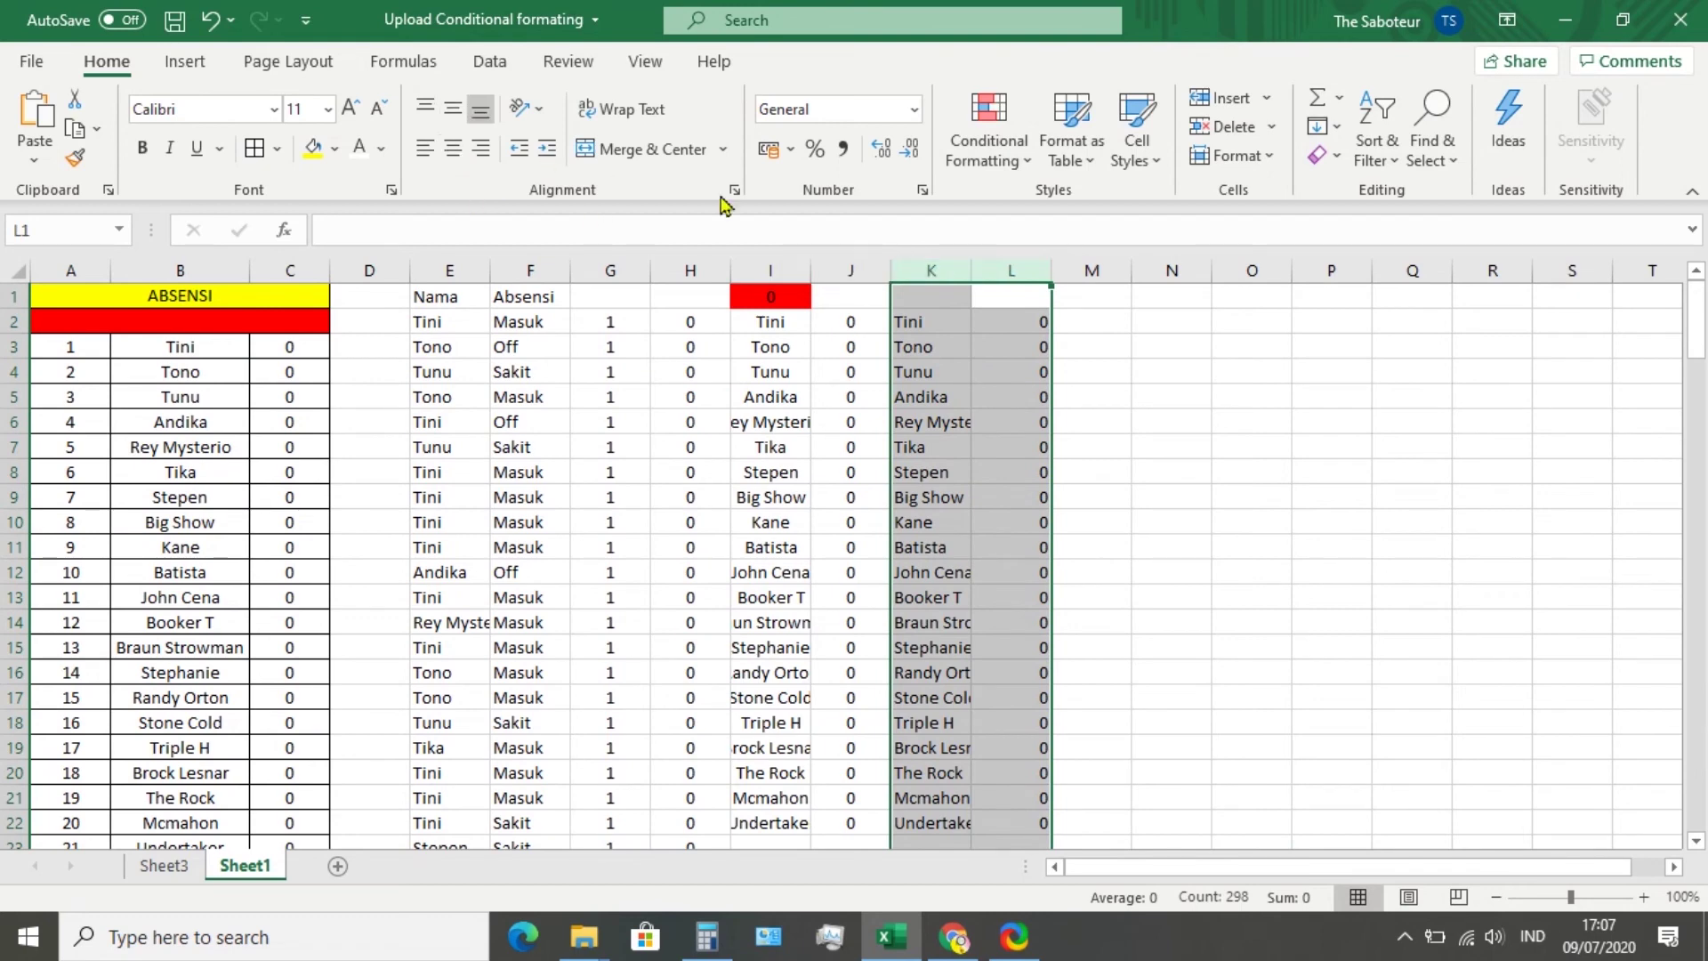
click(1019, 267)
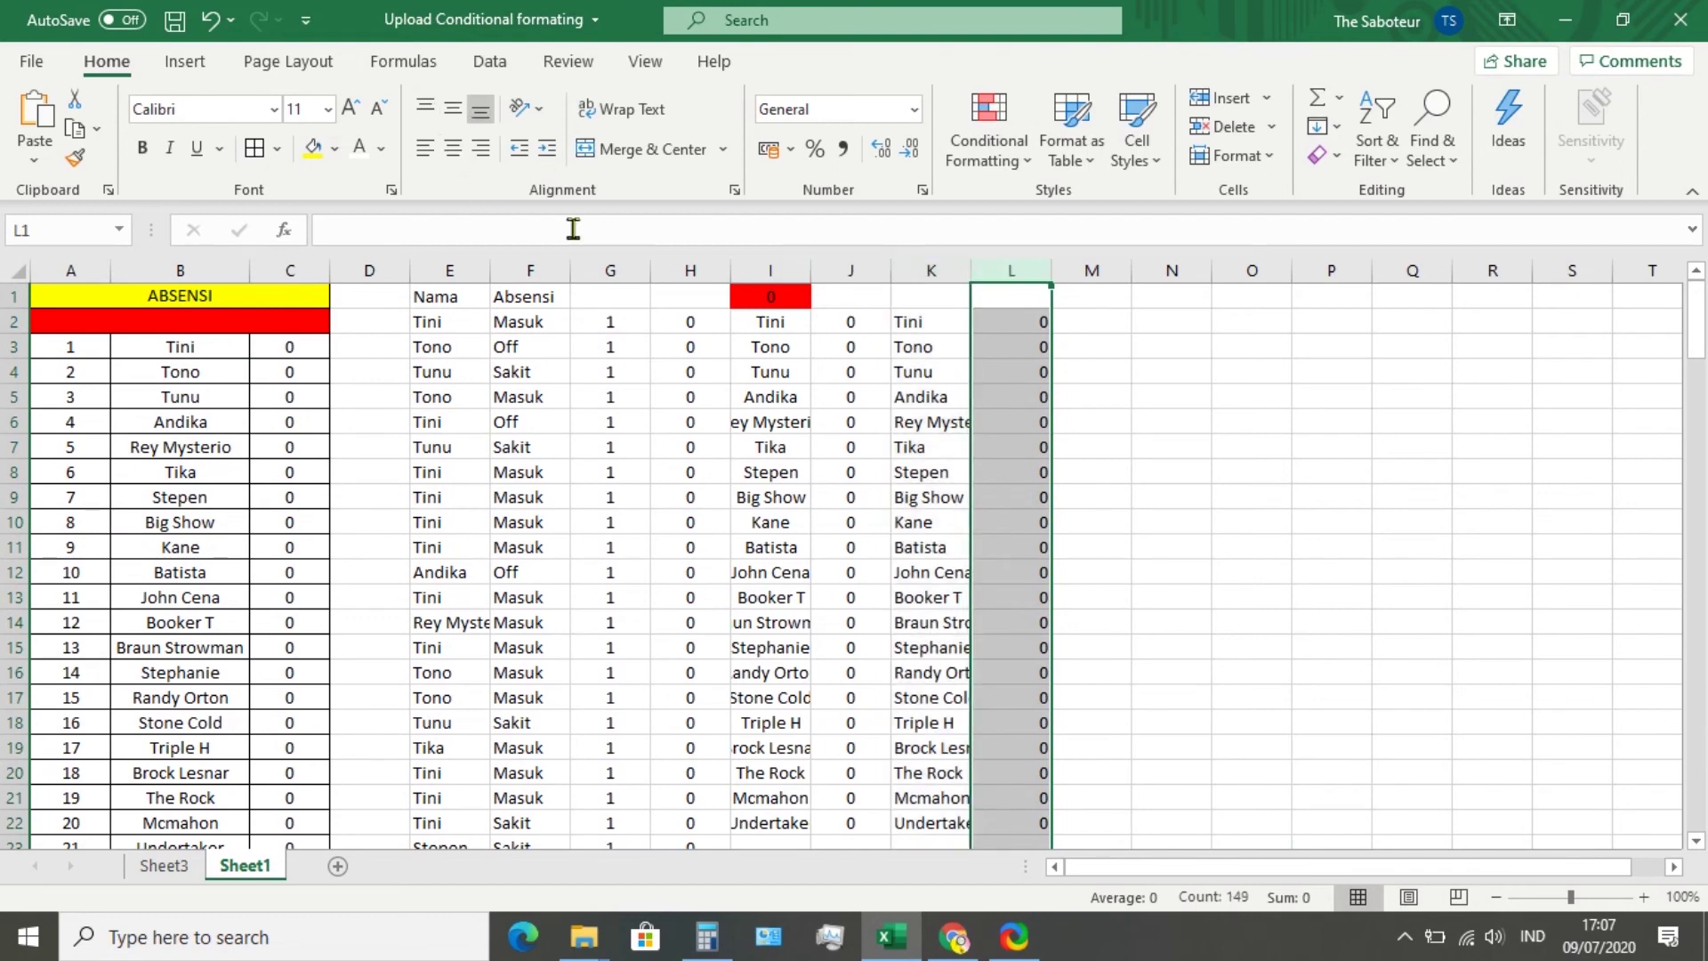
click(454, 146)
Enter the status sakit in the red cell A2 and review the counts in the ABSENSI list
click(139, 317)
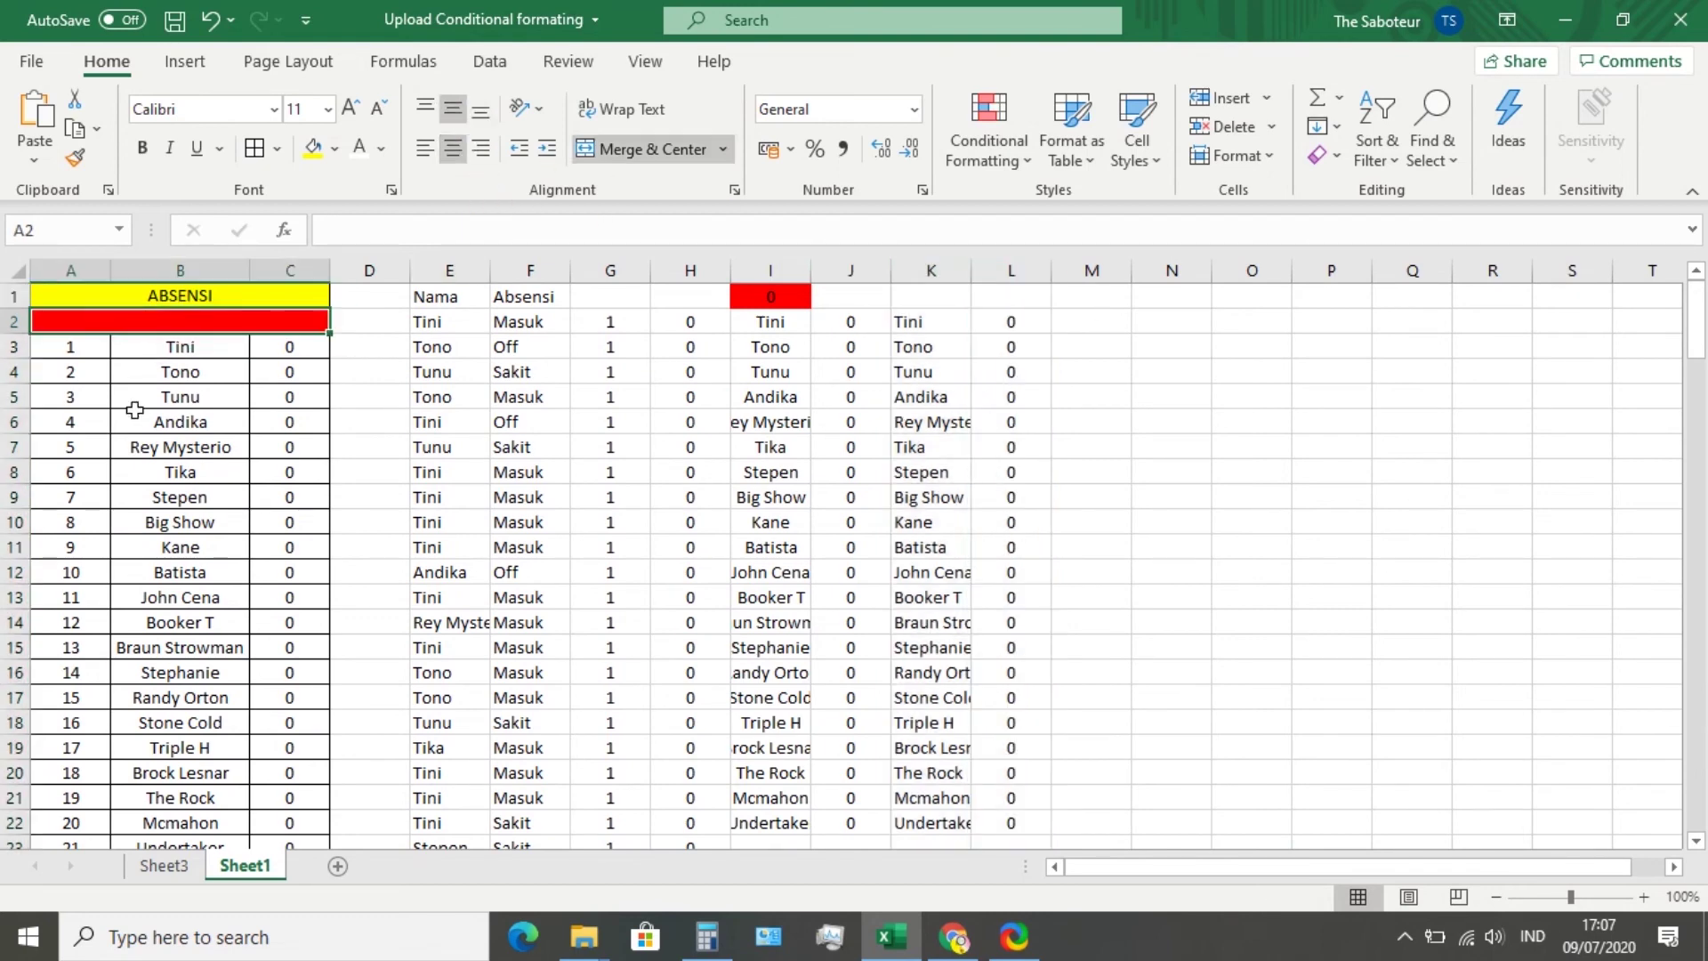
text(sakit)
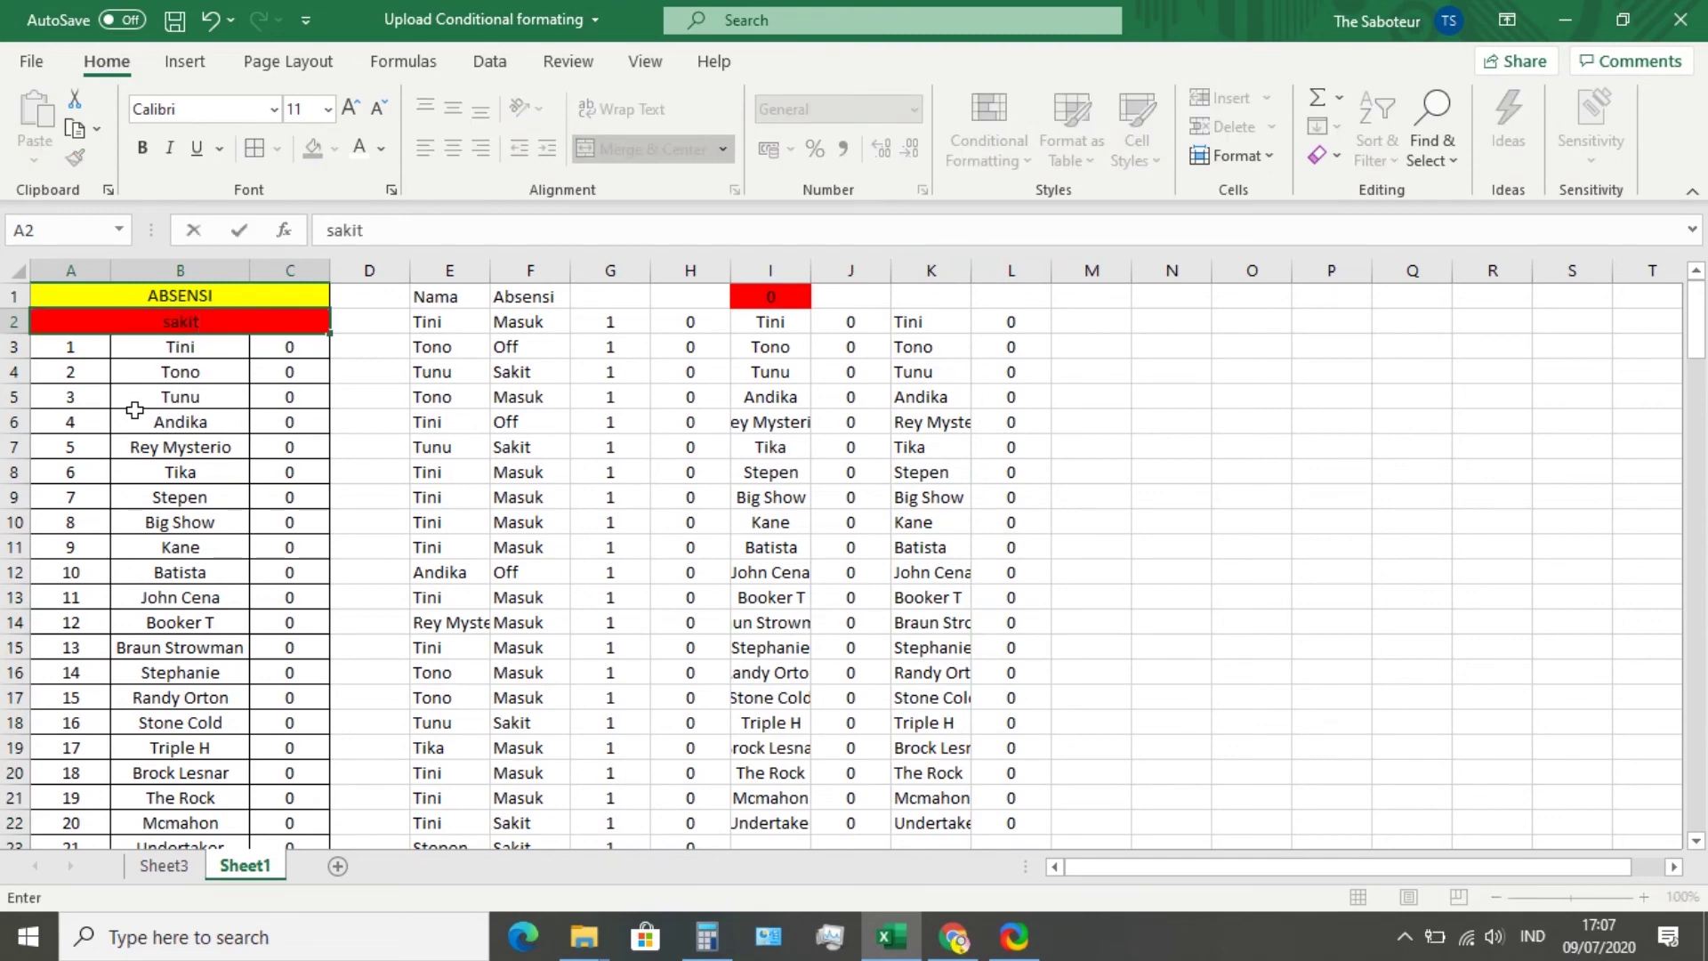
key(Return)
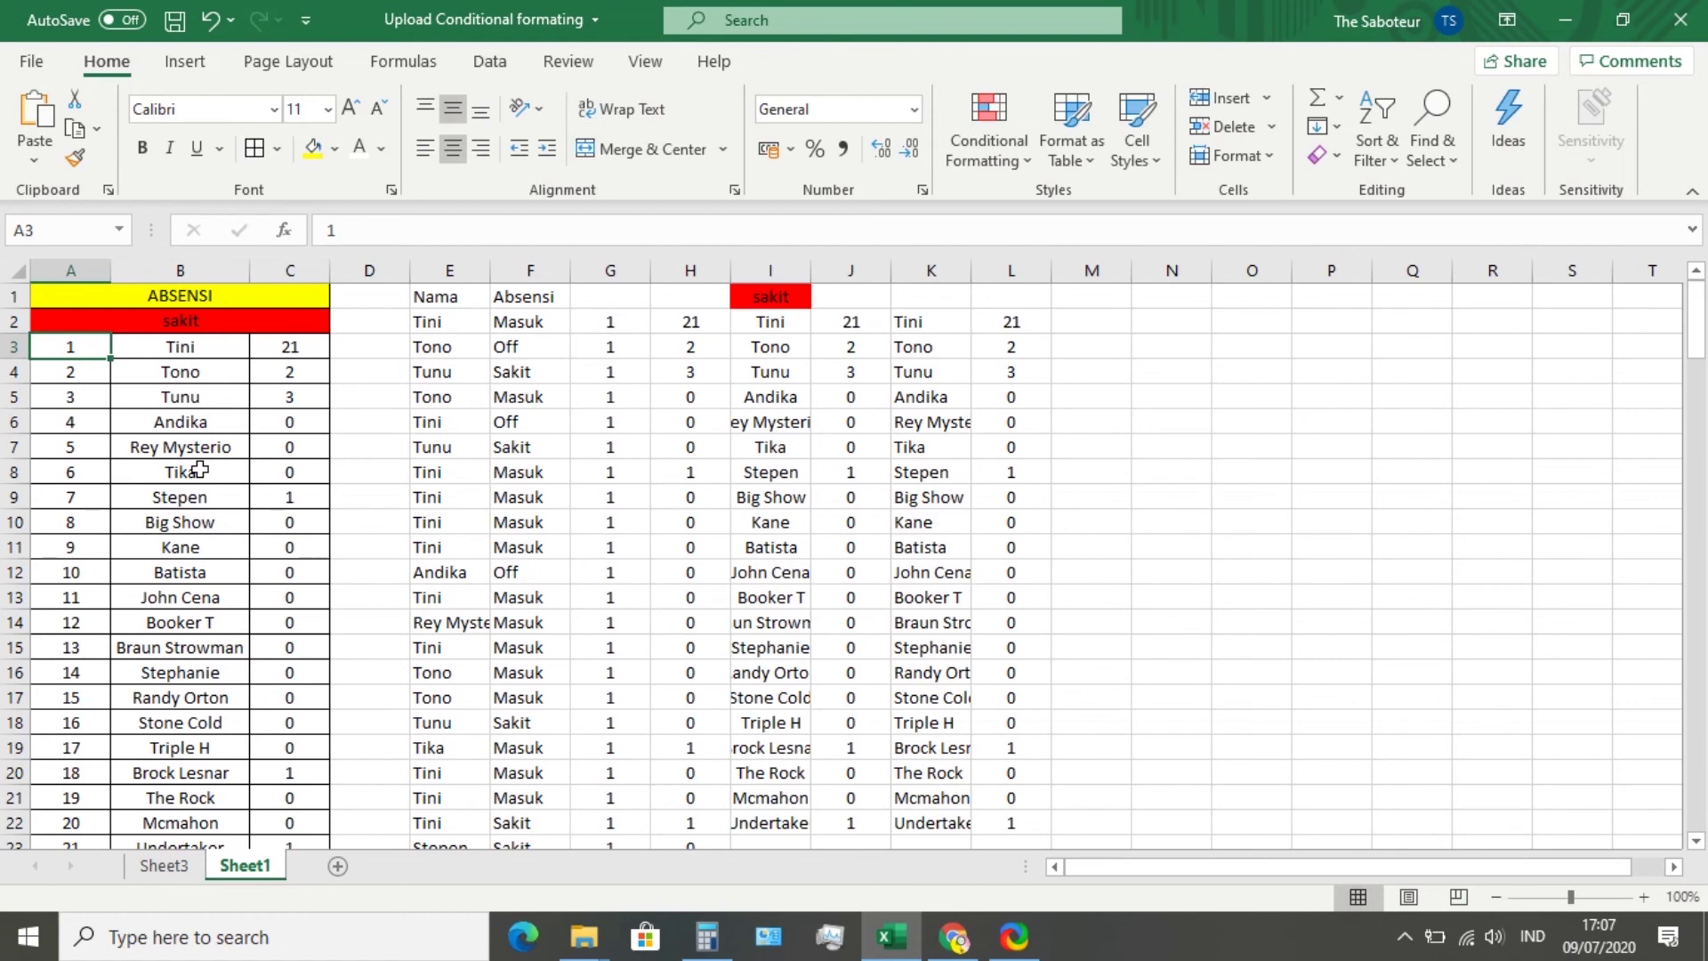
scroll(262, 576, down, 5)
scroll(262, 576, up, 5)
Remove the red fill from cell I1
click(776, 293)
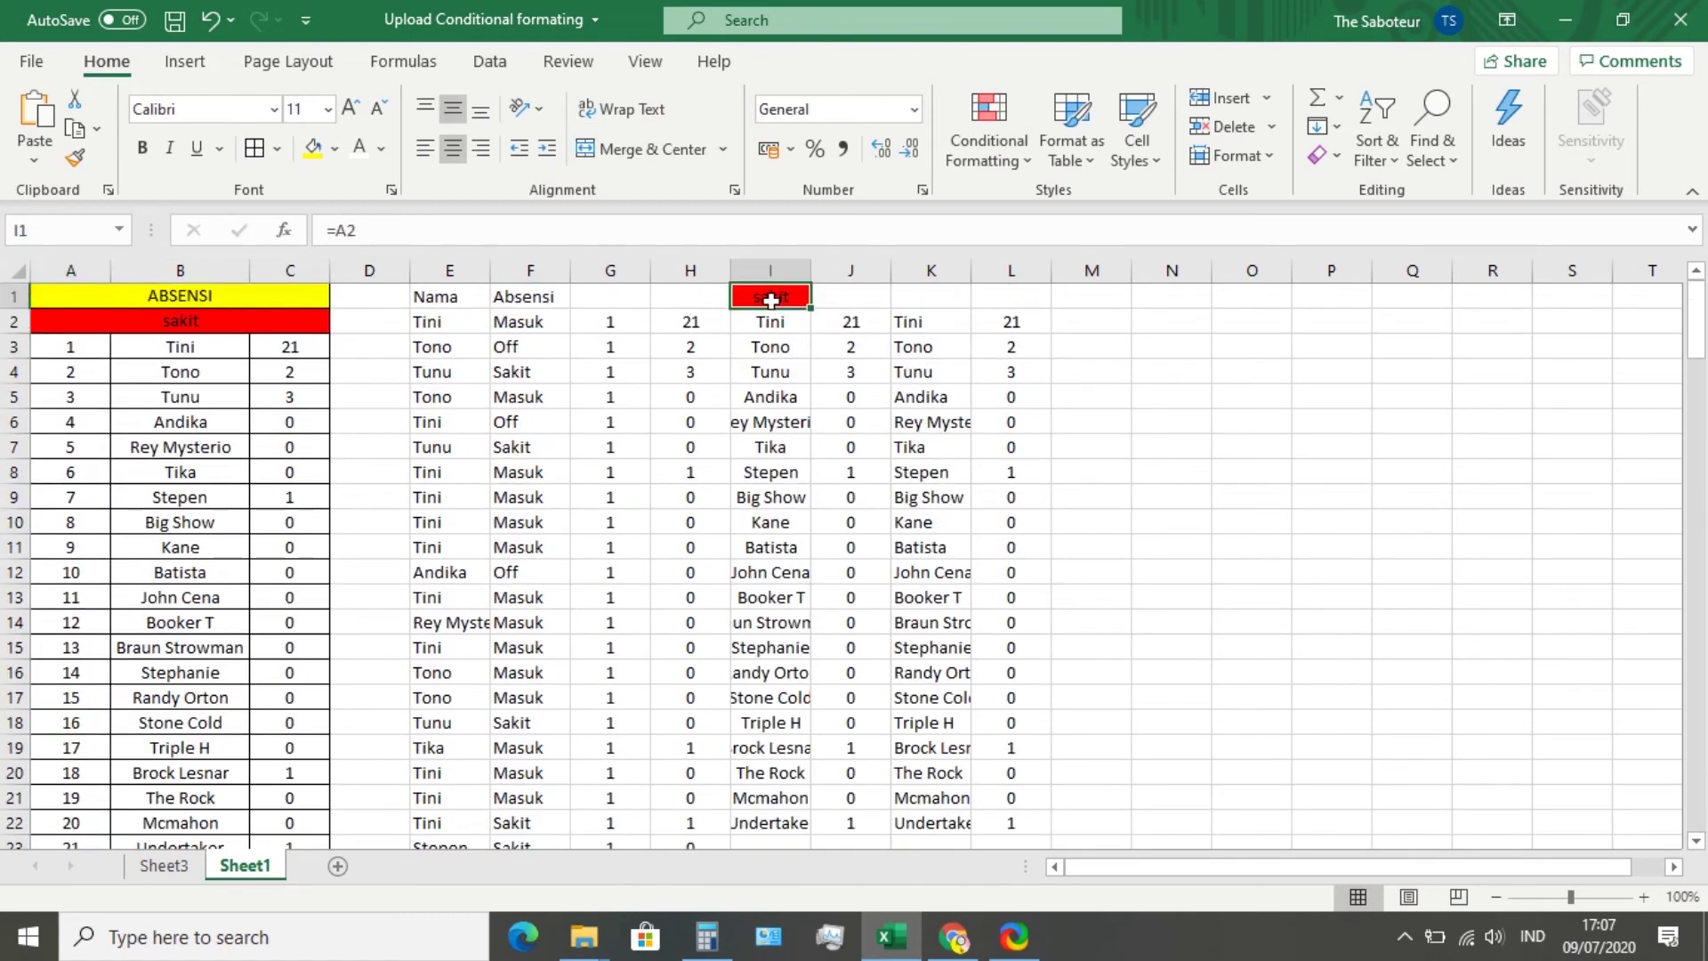
click(336, 156)
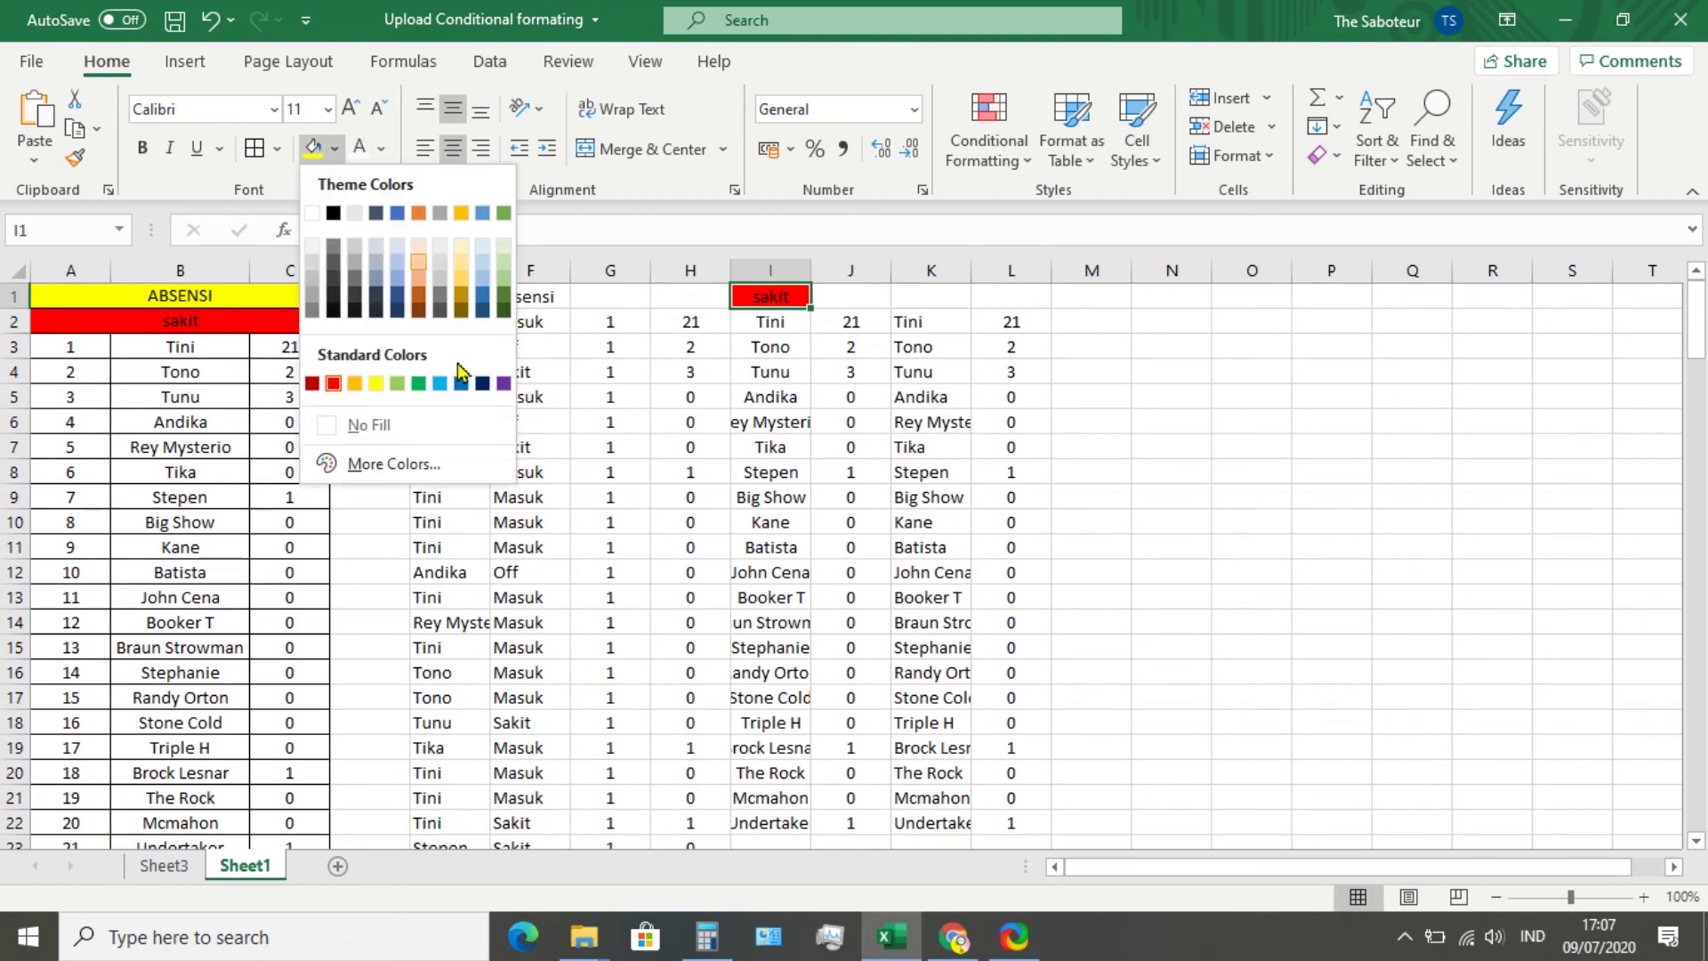
click(445, 424)
click(538, 426)
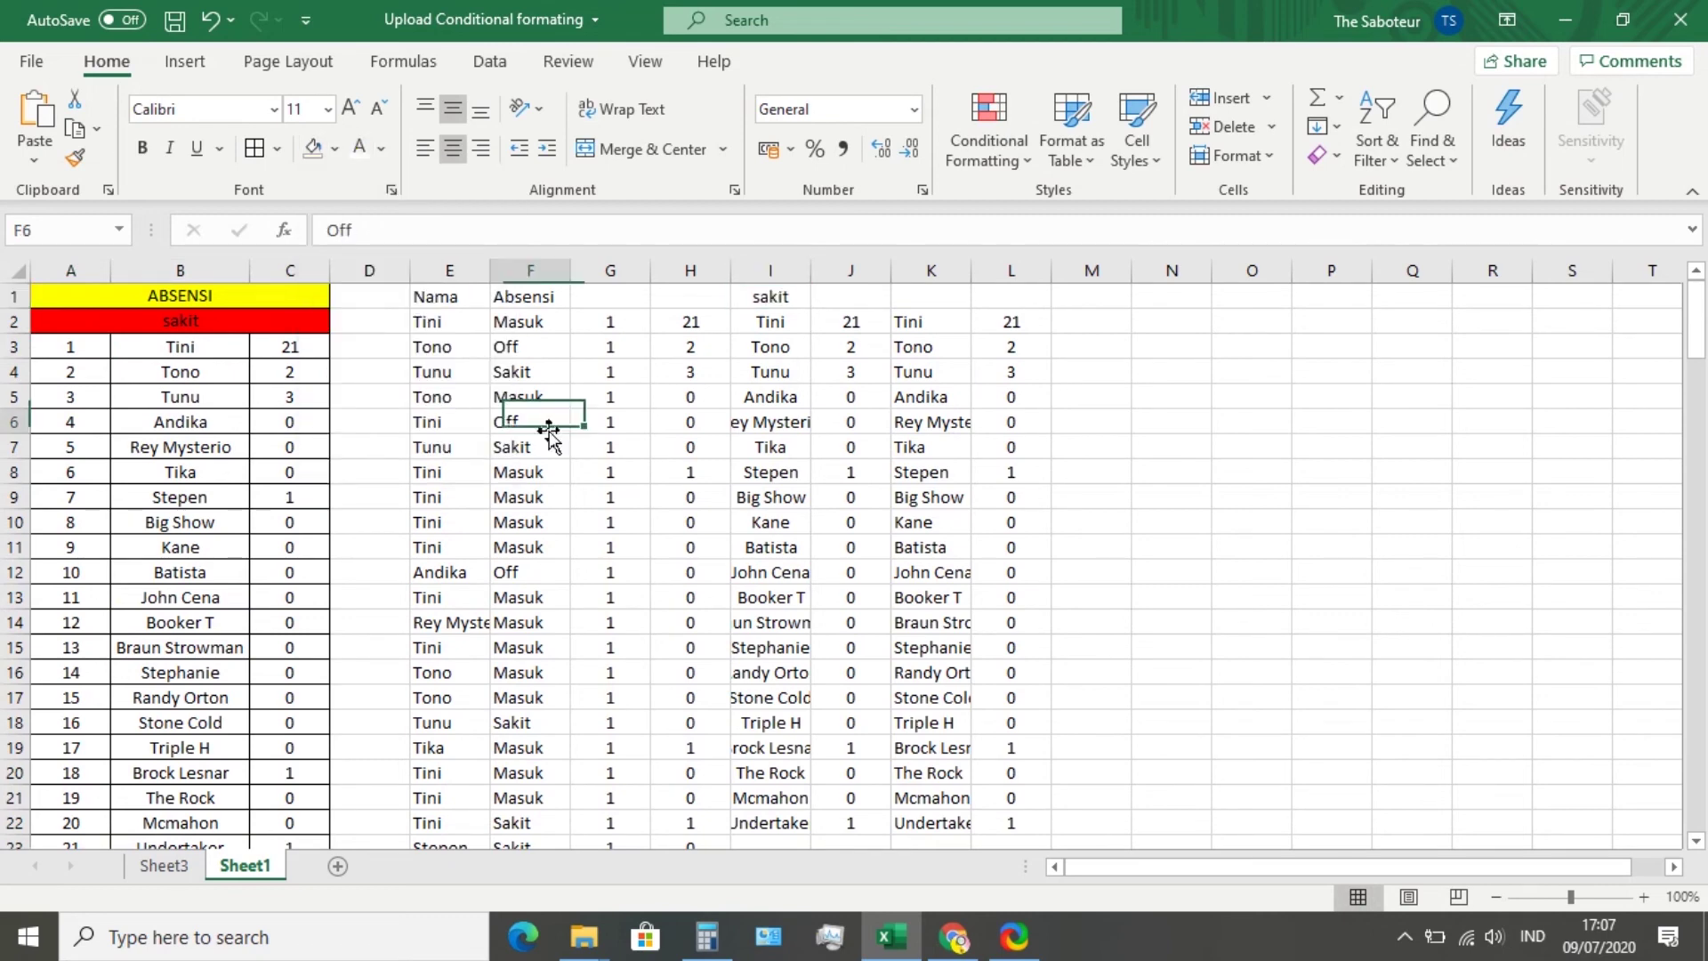
Try a white font color on columns E through L and revert it to Automatic
drag(441, 270, 991, 329)
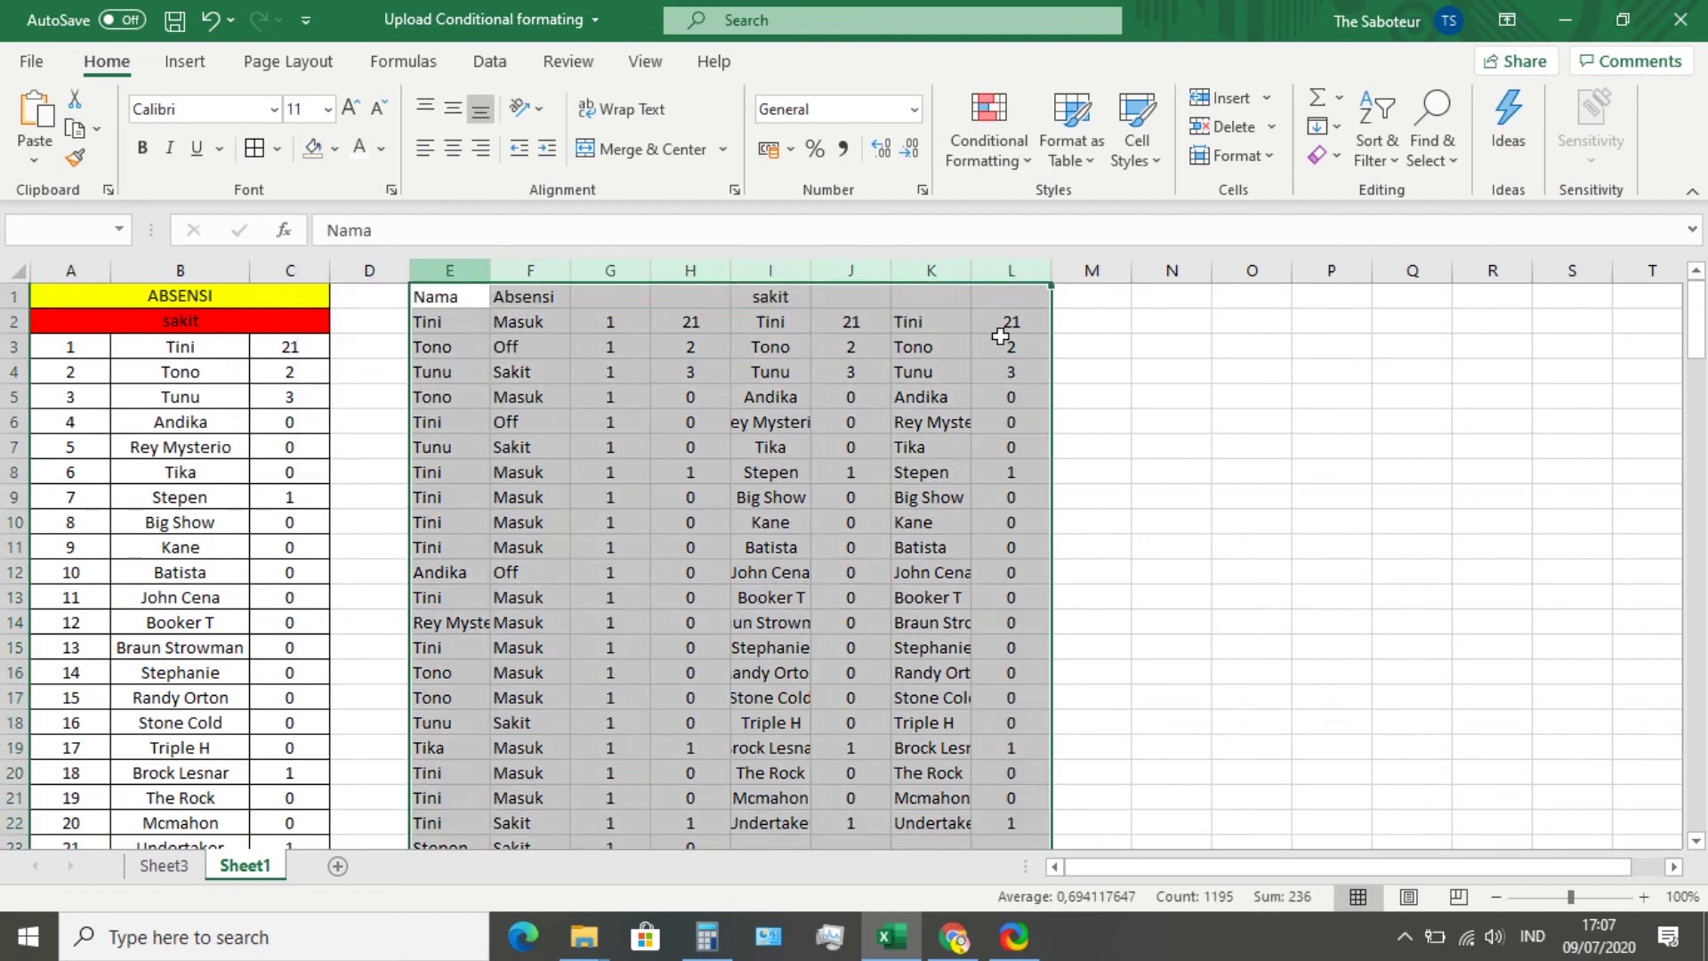
click(380, 152)
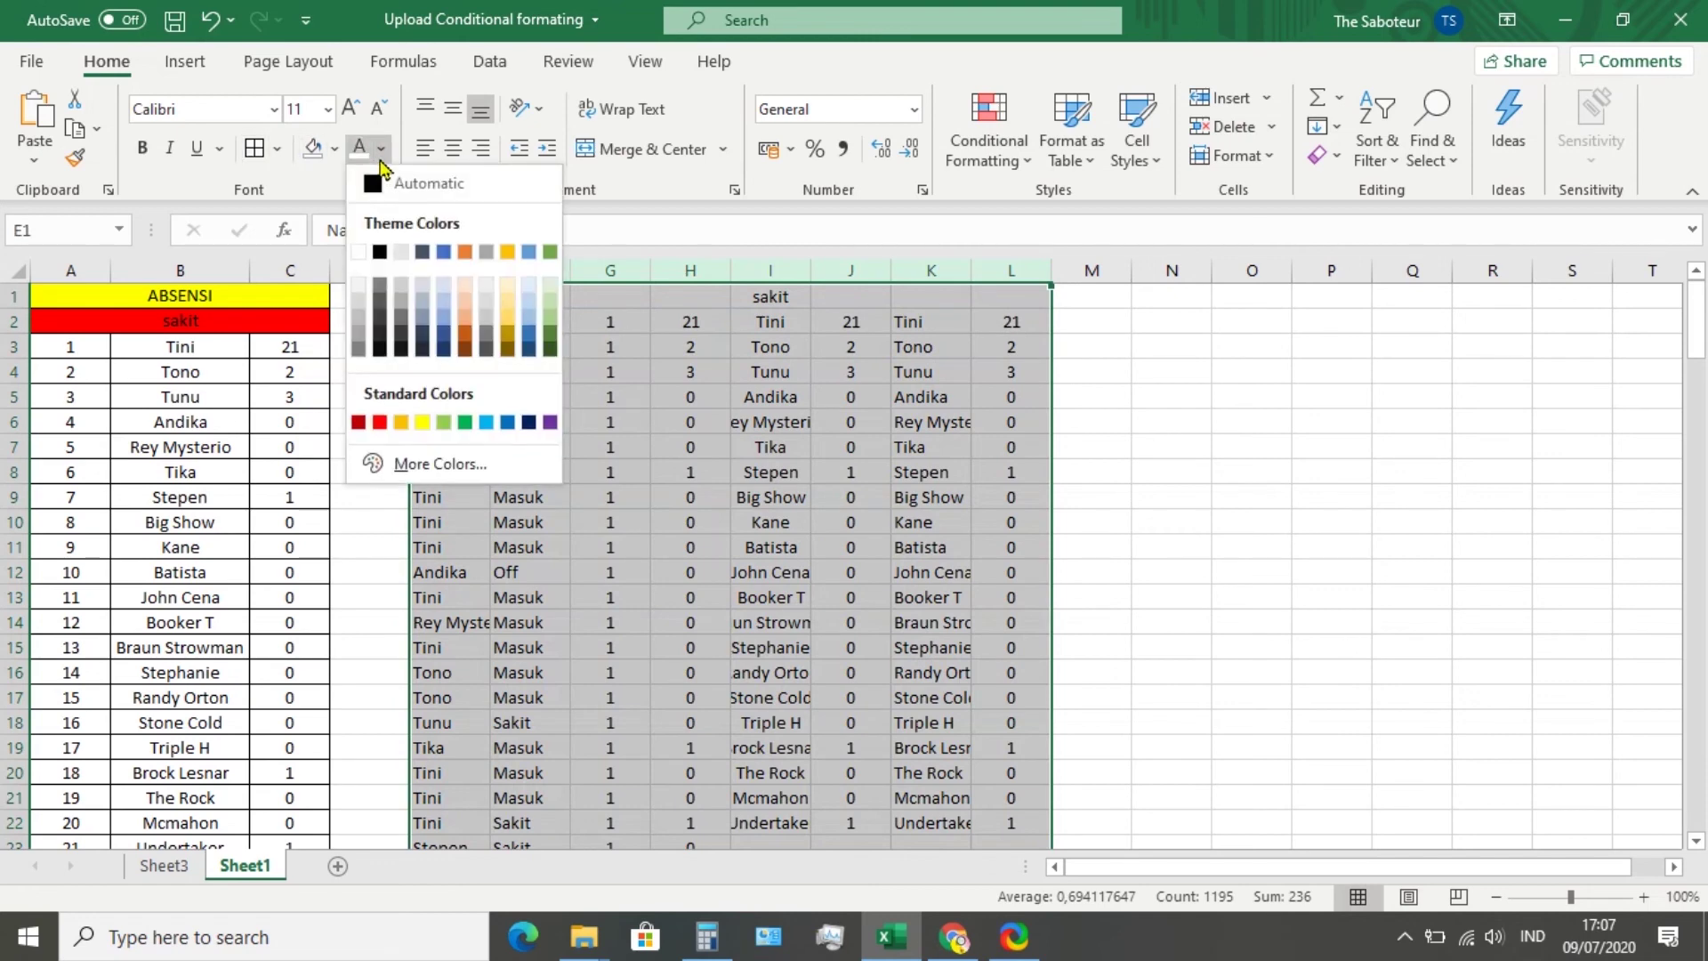
click(359, 253)
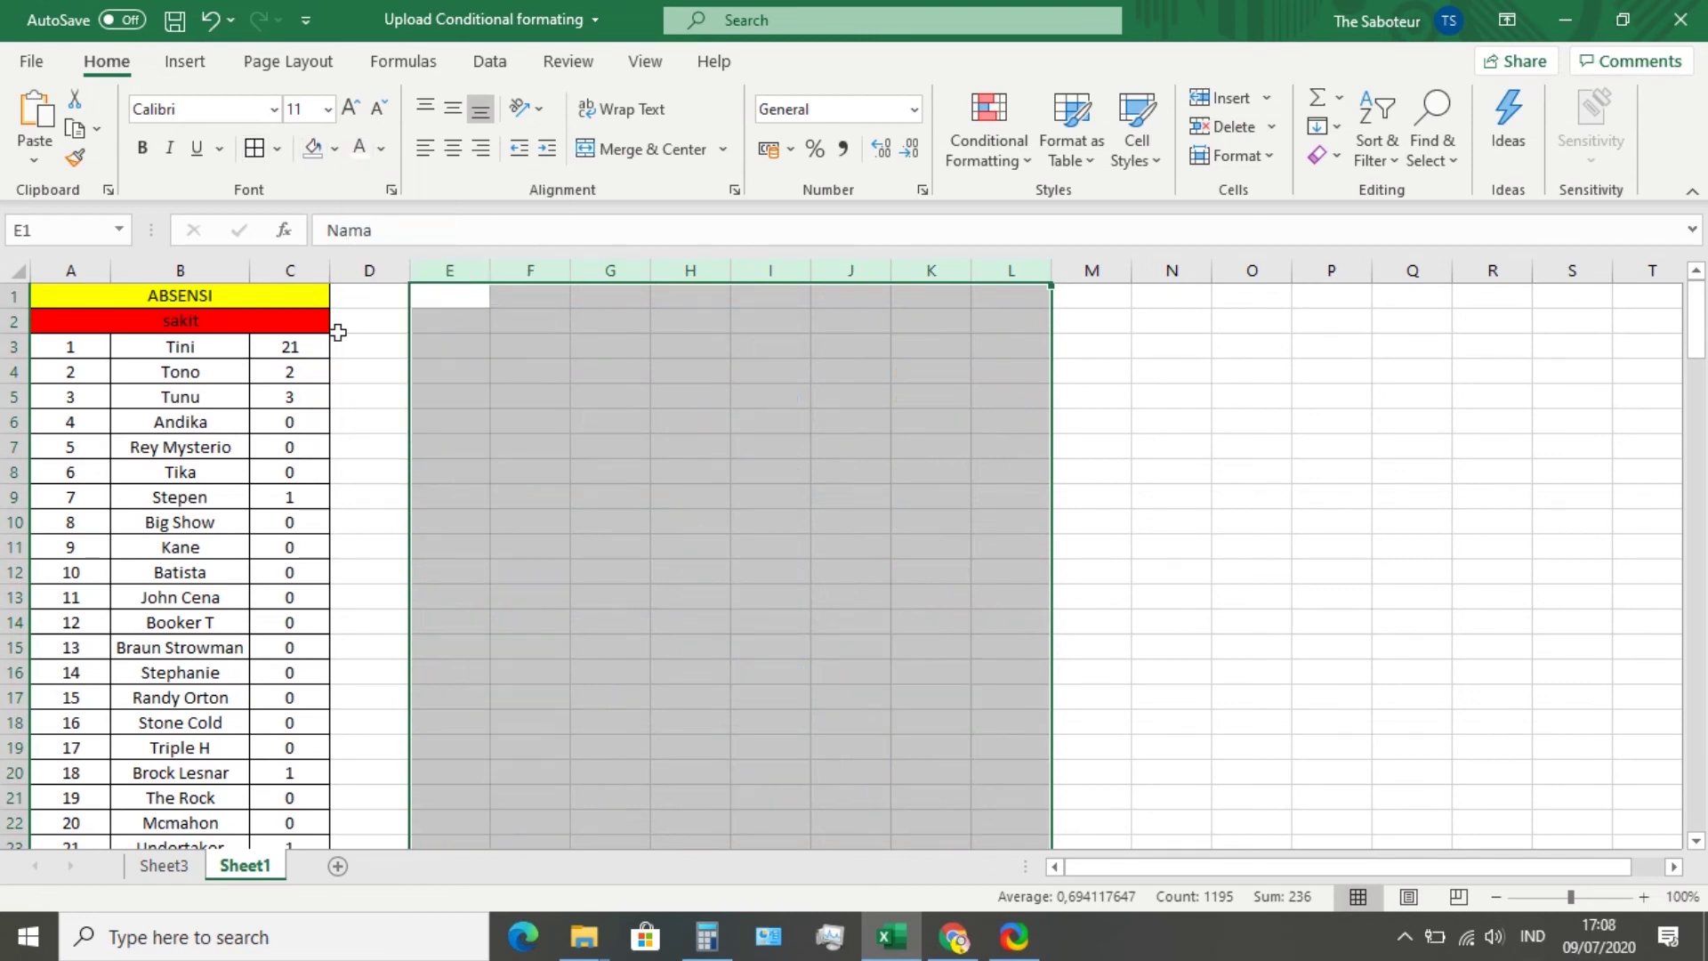
click(385, 158)
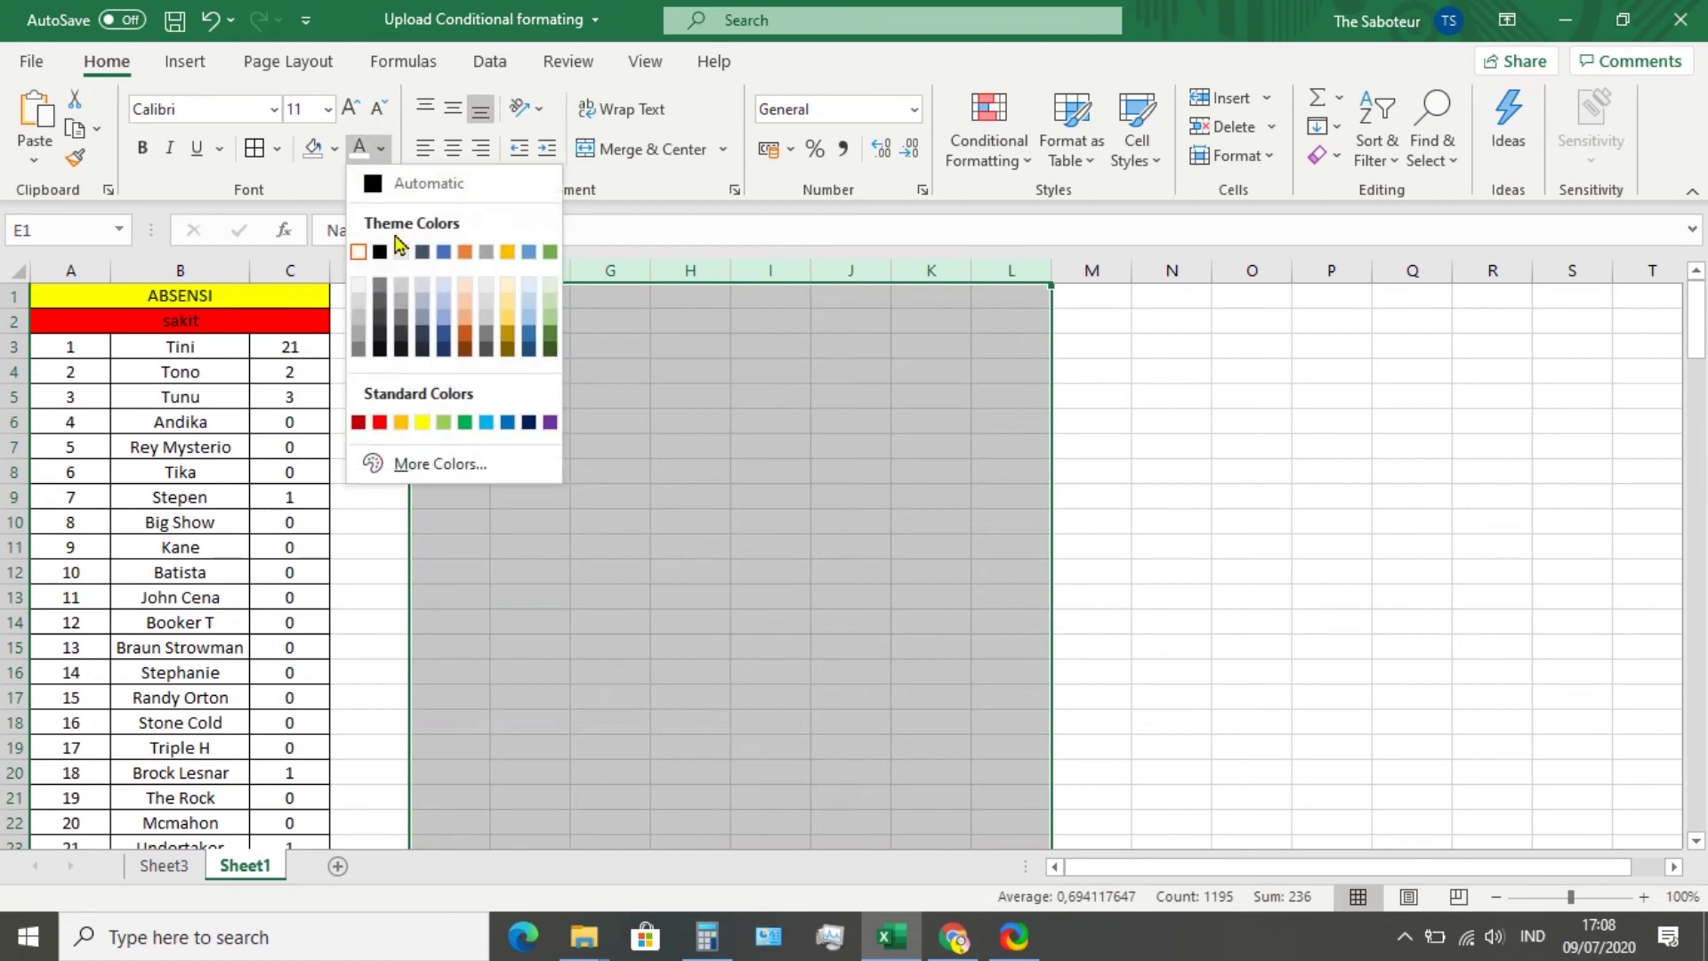
click(369, 181)
Hide the helper values by setting the font color of columns G through M to white
drag(610, 270, 1064, 333)
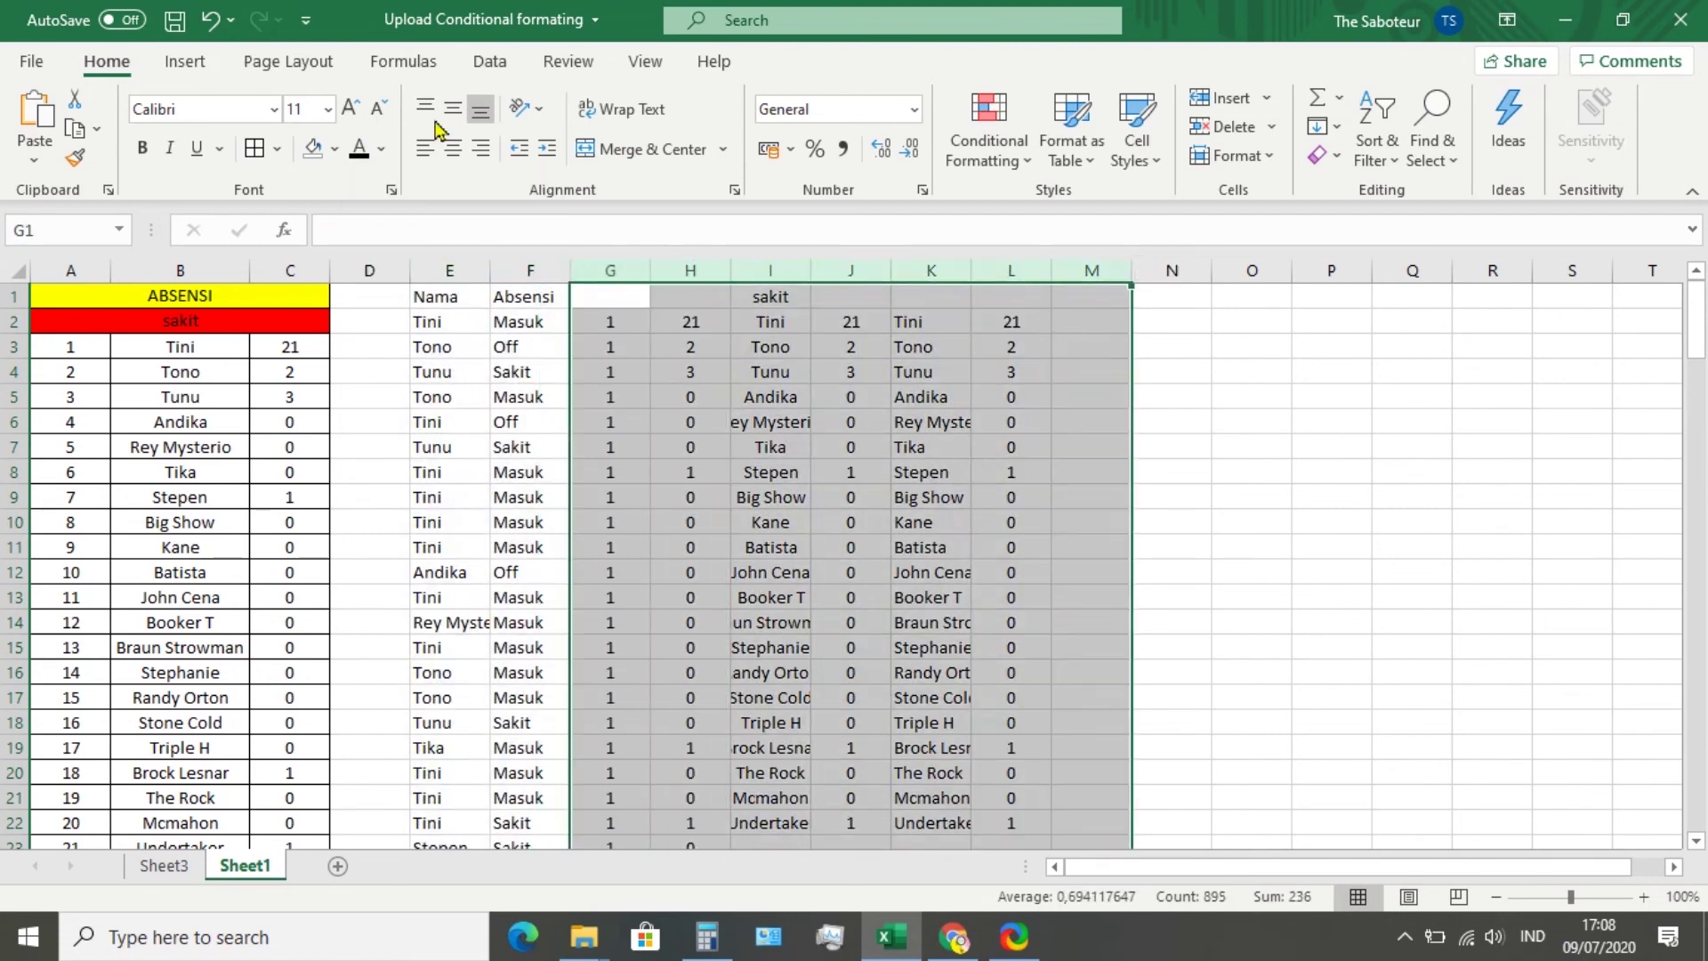
click(380, 149)
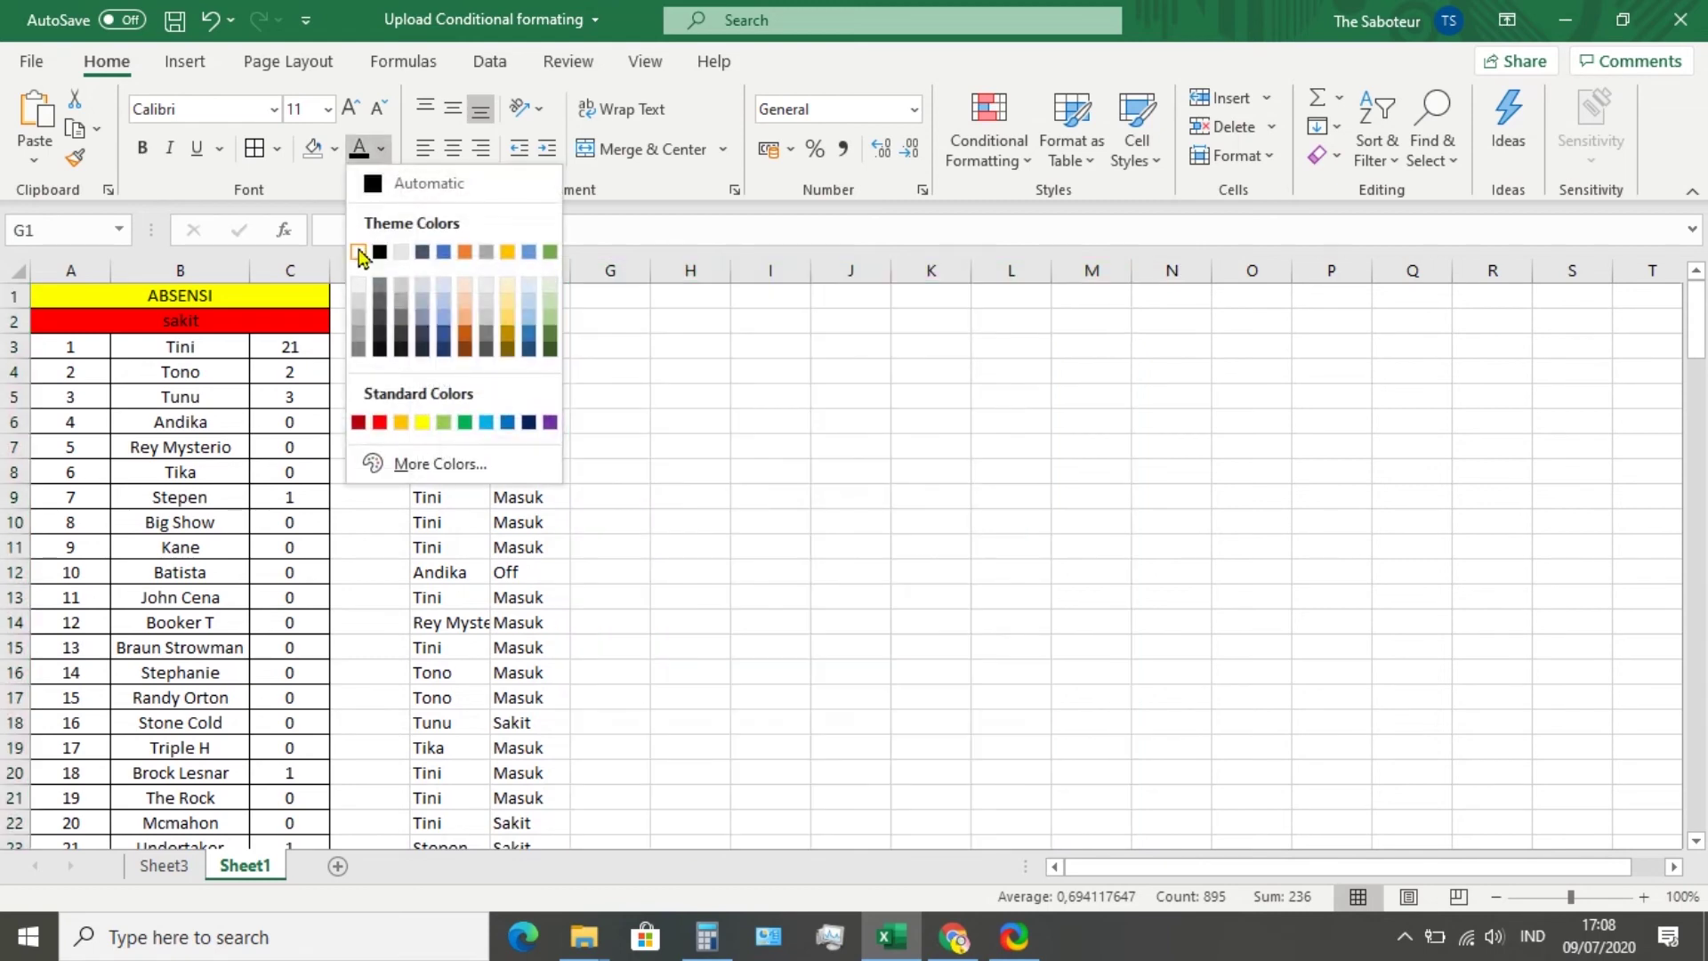
click(359, 252)
click(366, 430)
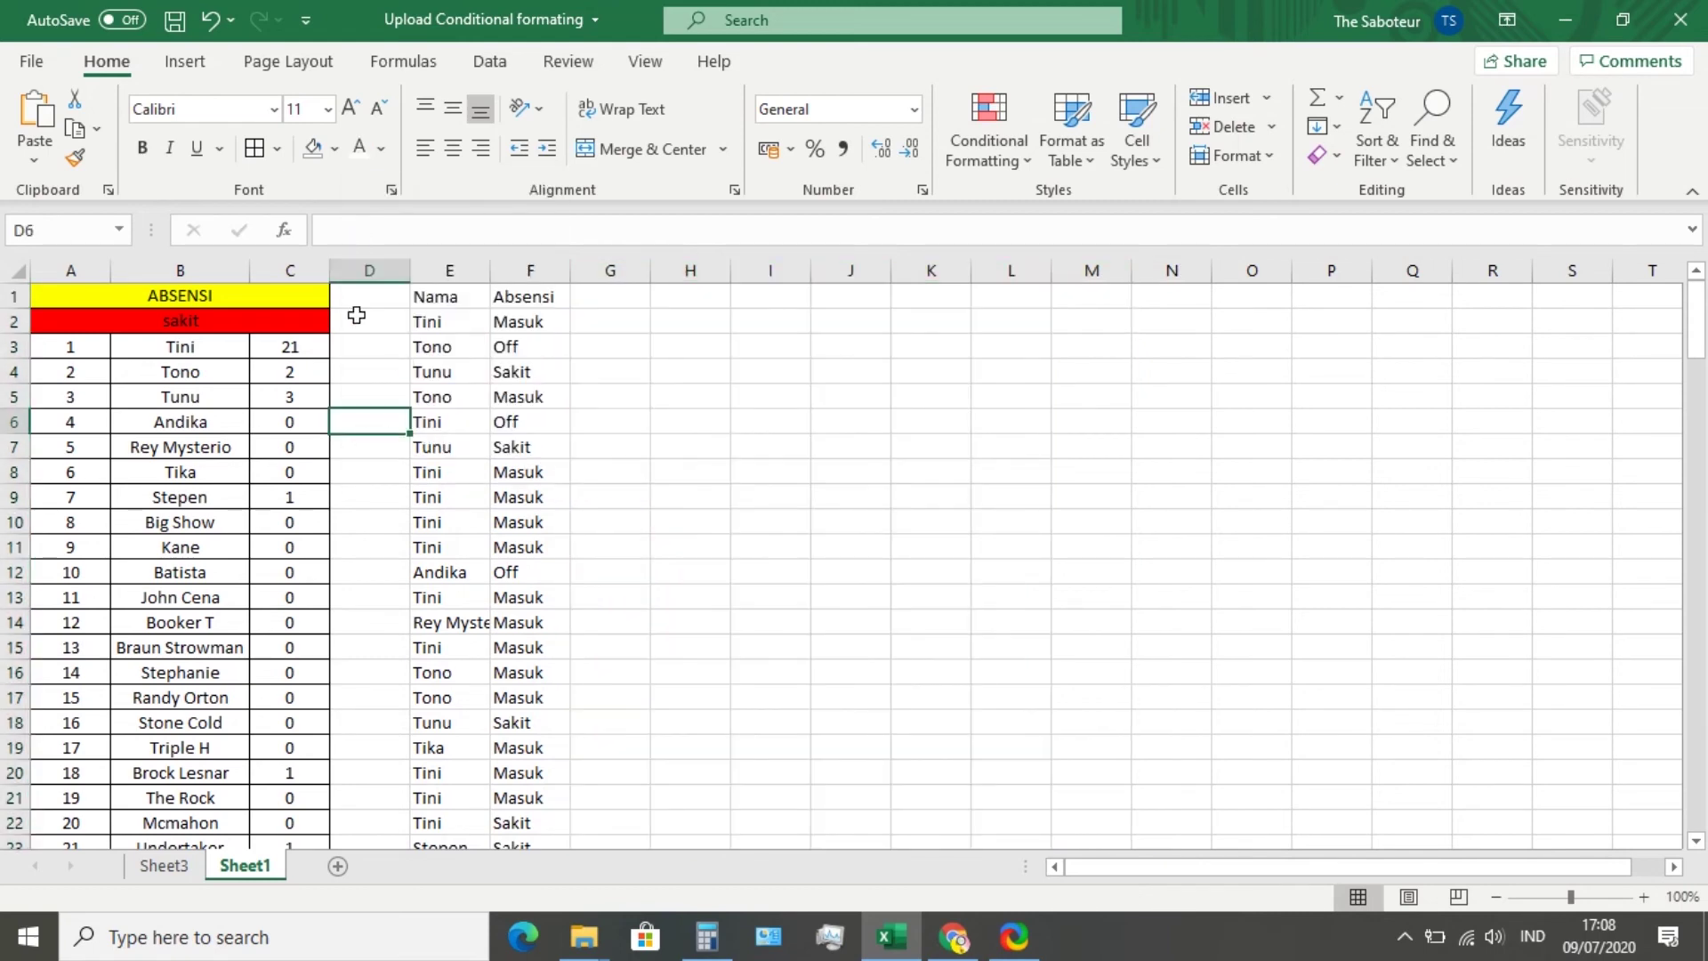
scroll(231, 605, down, 5)
scroll(222, 592, up, 5)
Change the status in A2 to off and check the counts in the ABSENSI list
click(141, 322)
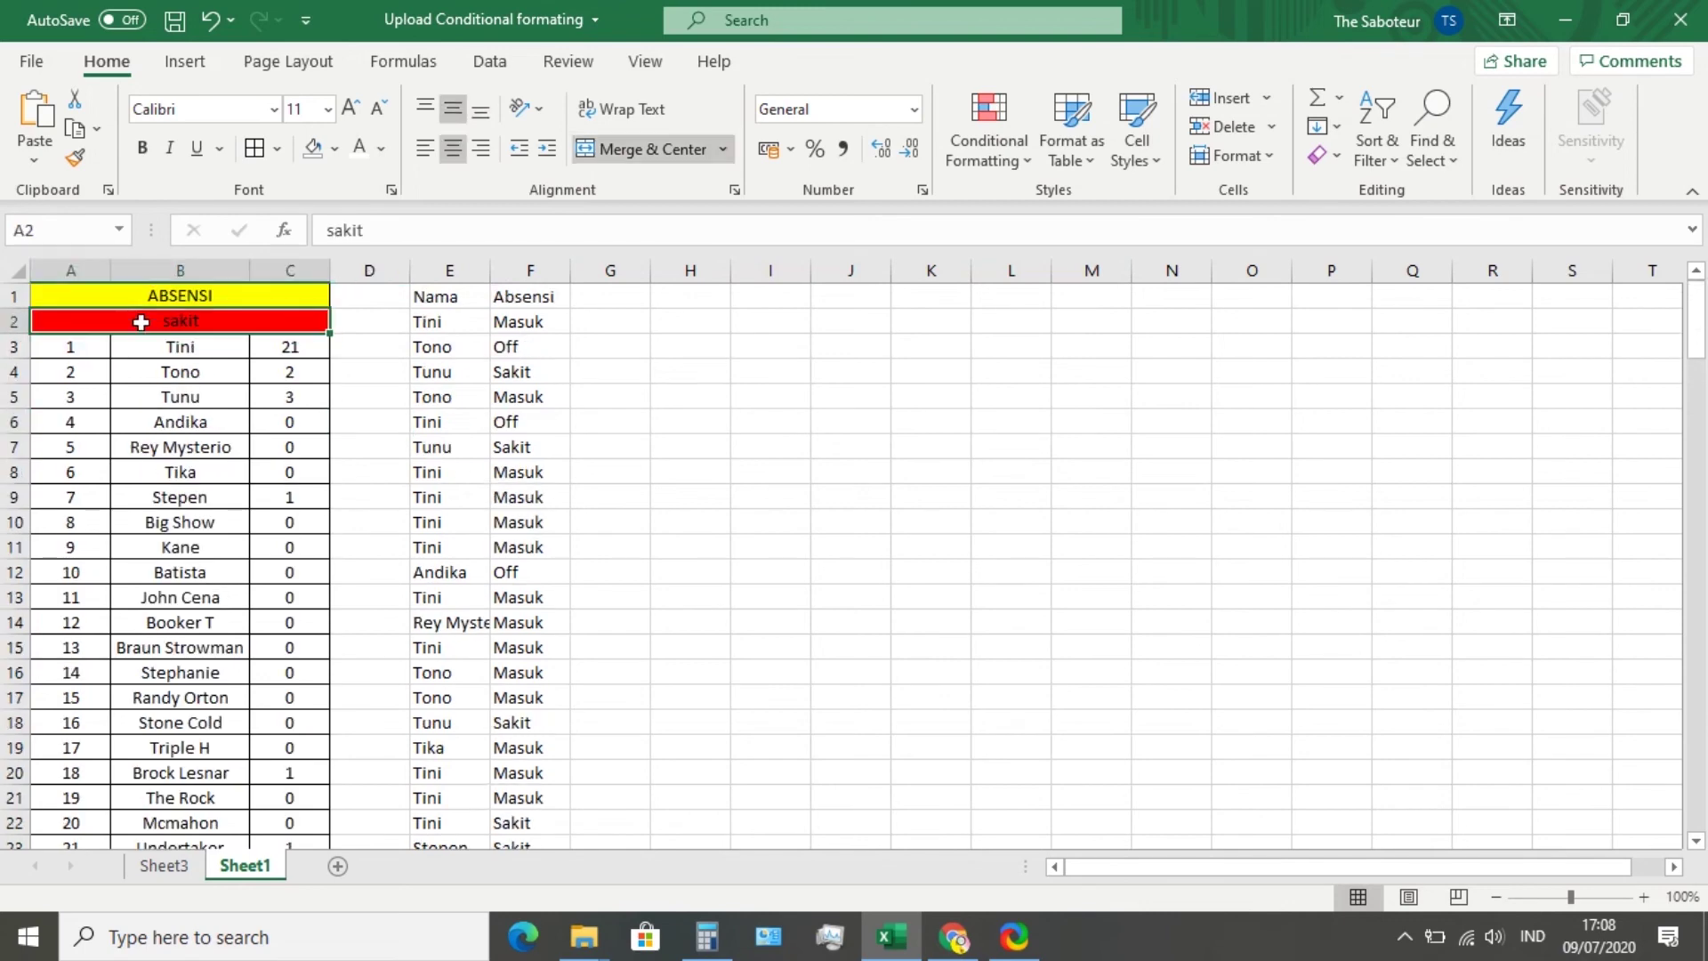
text(off)
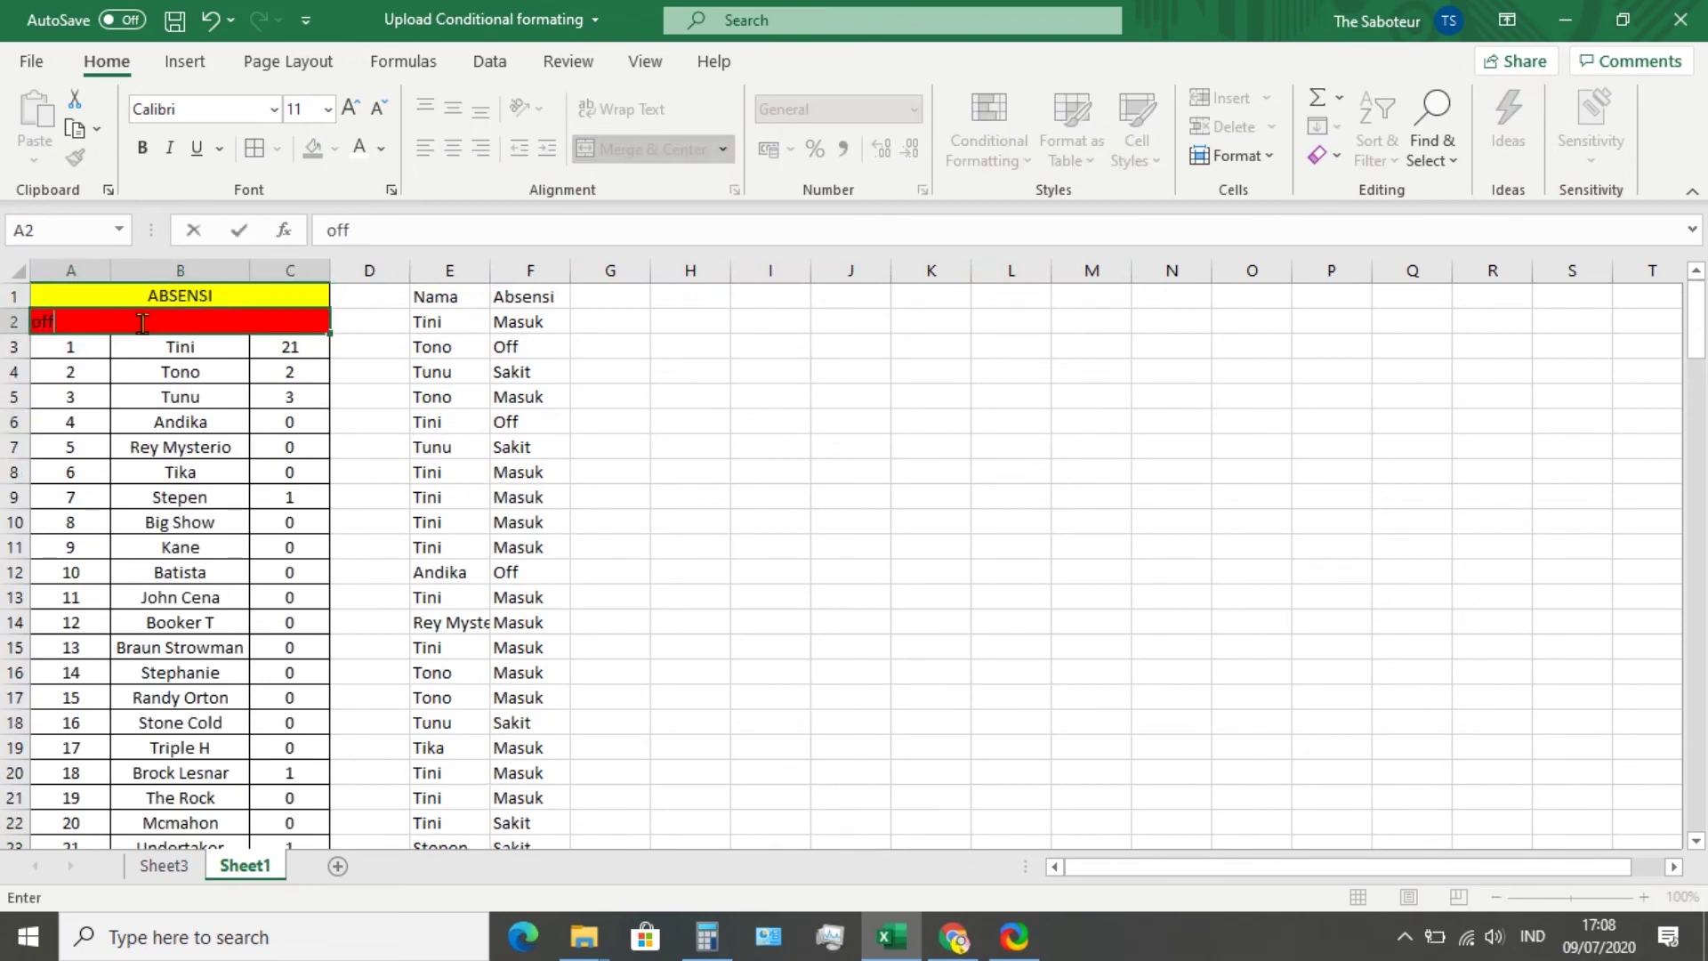
key(Return)
scroll(169, 495, down, 2)
scroll(160, 435, up, 2)
click(169, 347)
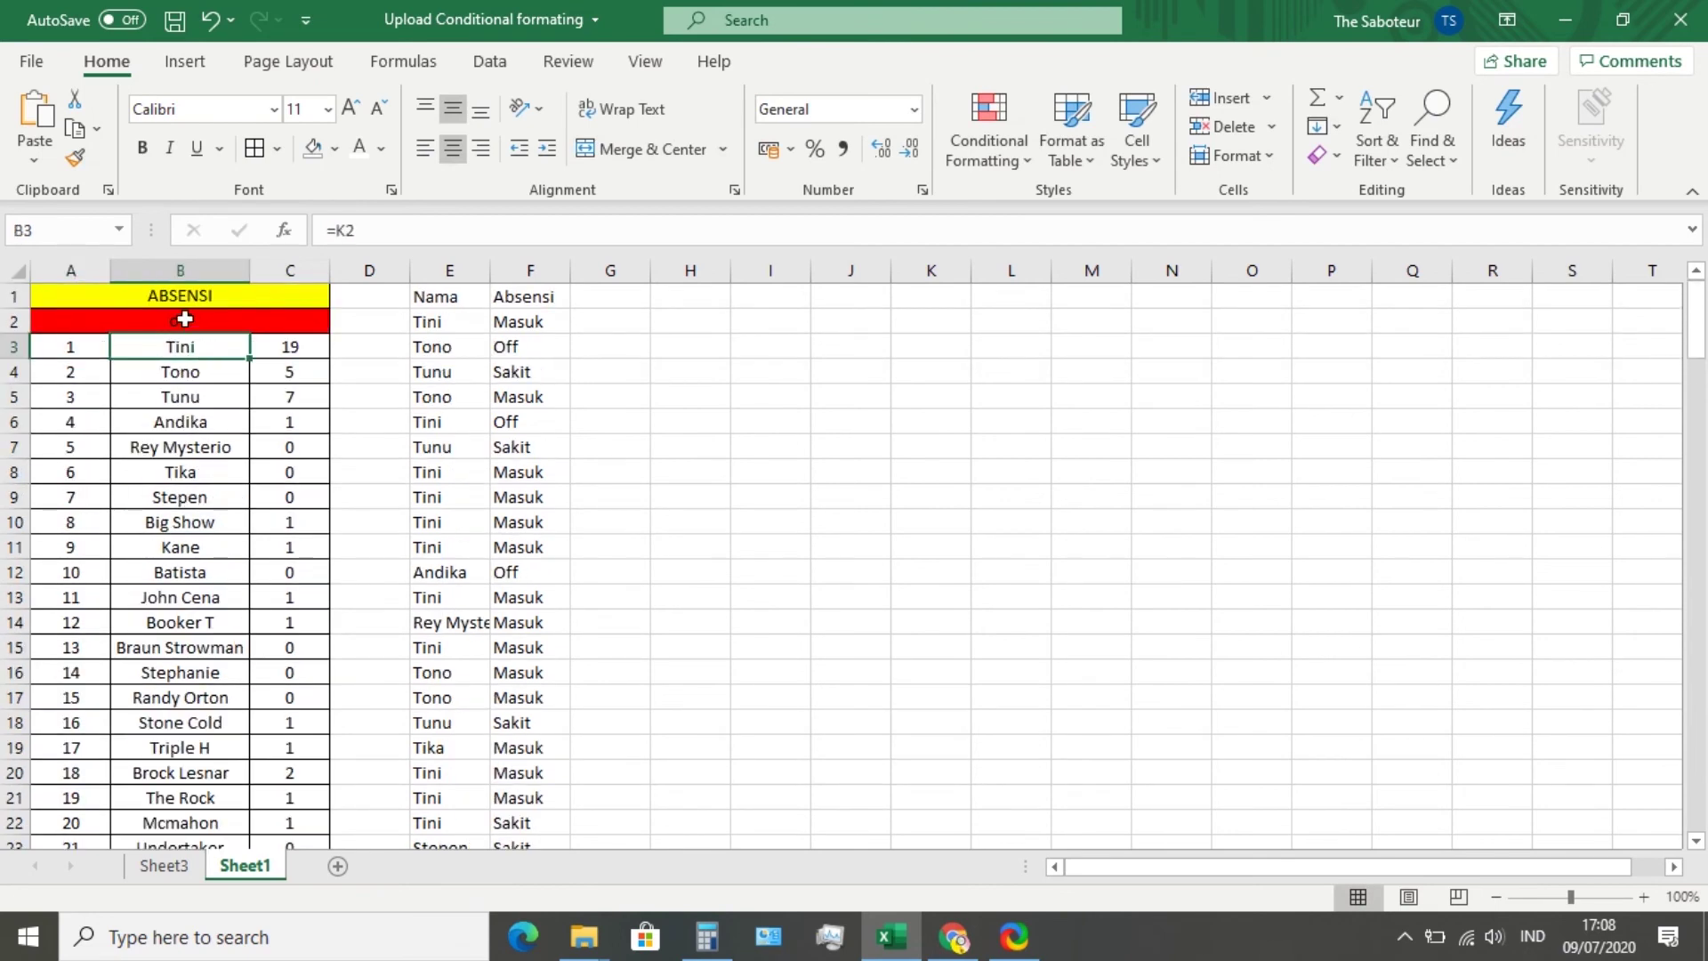
Change the status in A2 to masuk
click(184, 318)
text(masuk)
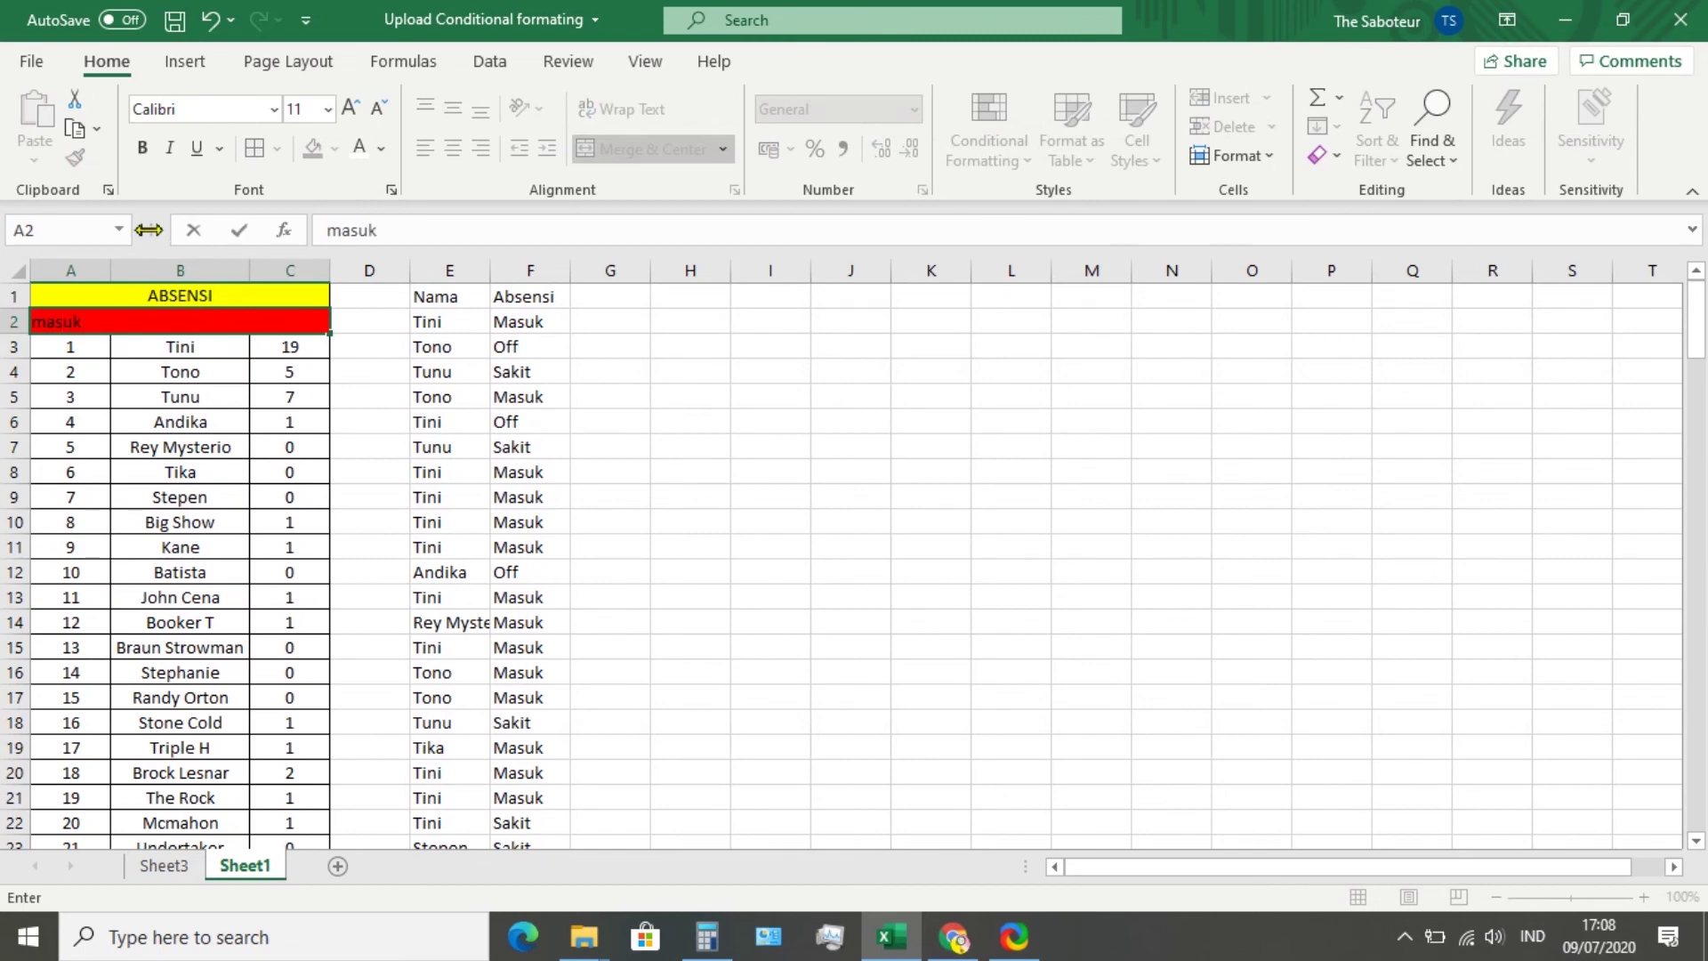
key(Return)
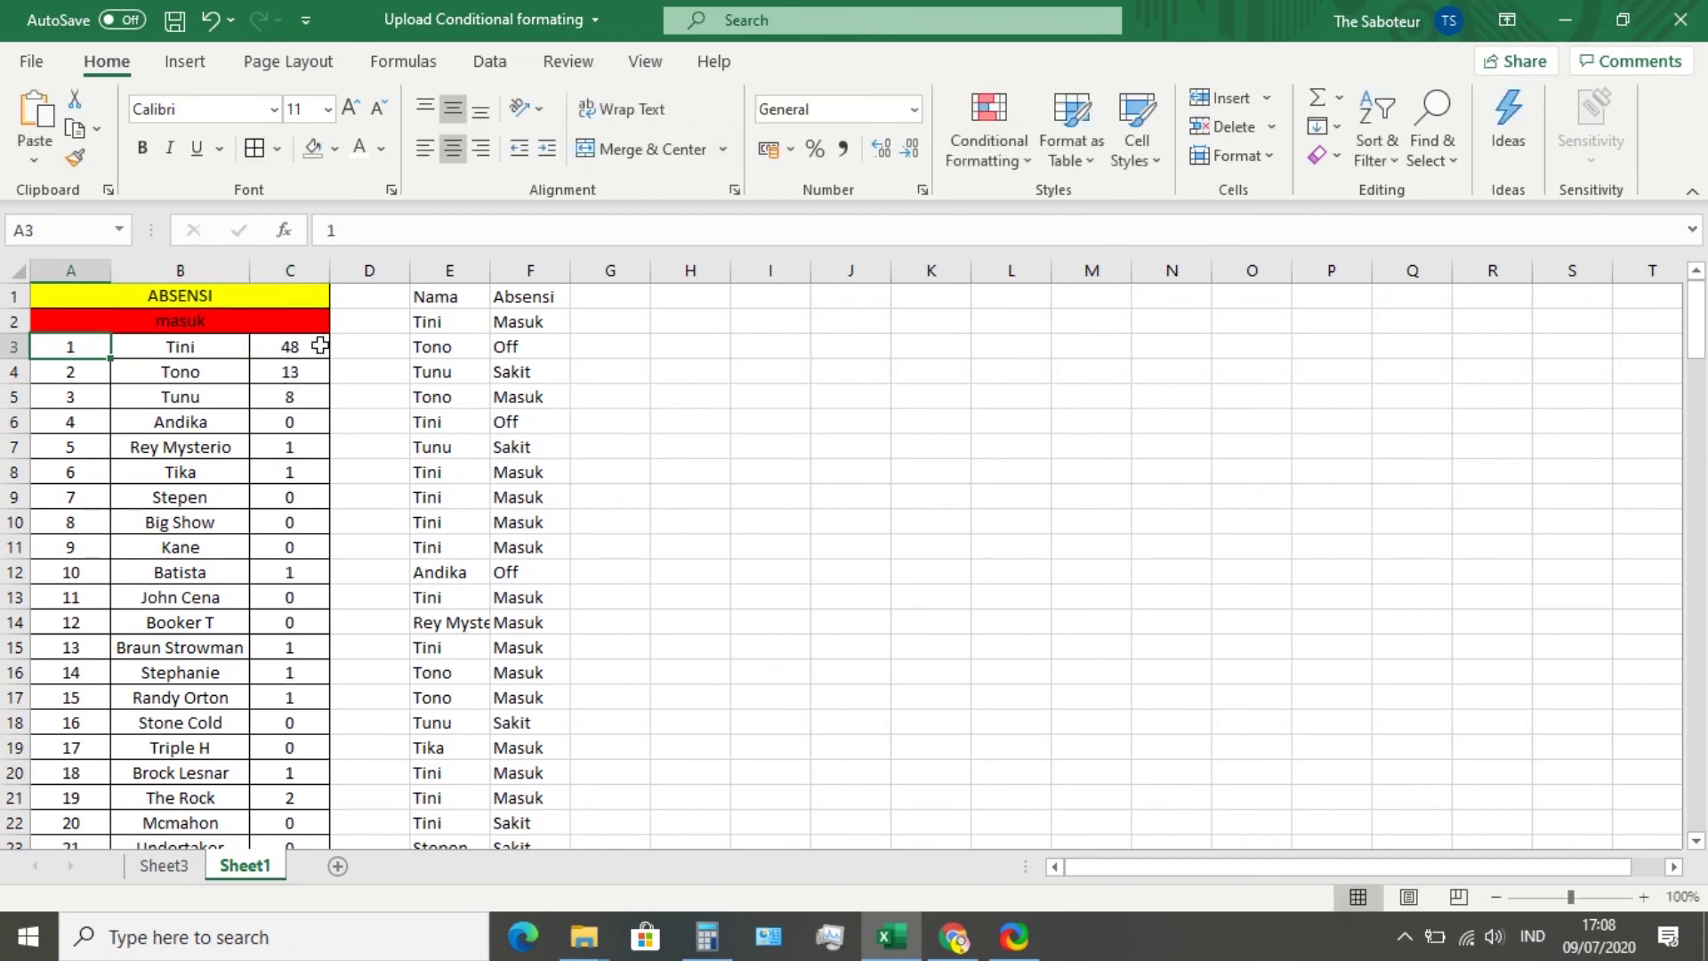
Set the status in A2 back to sakit and look through the whole ABSENSI list
click(208, 324)
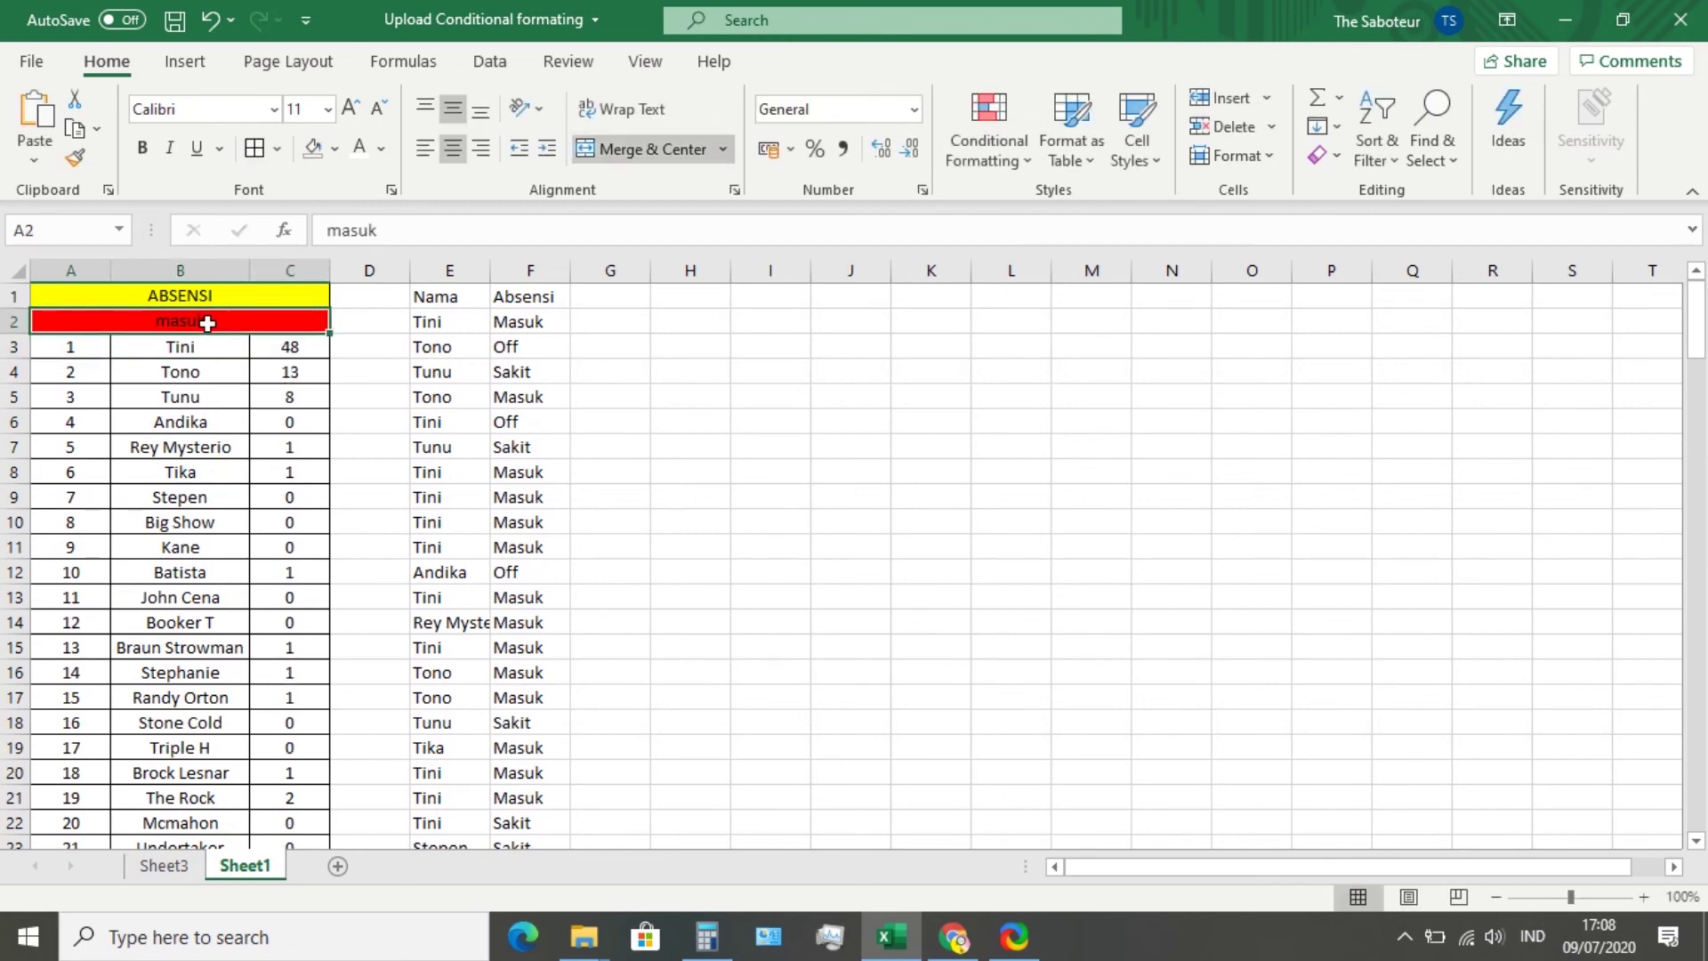
text(saa)
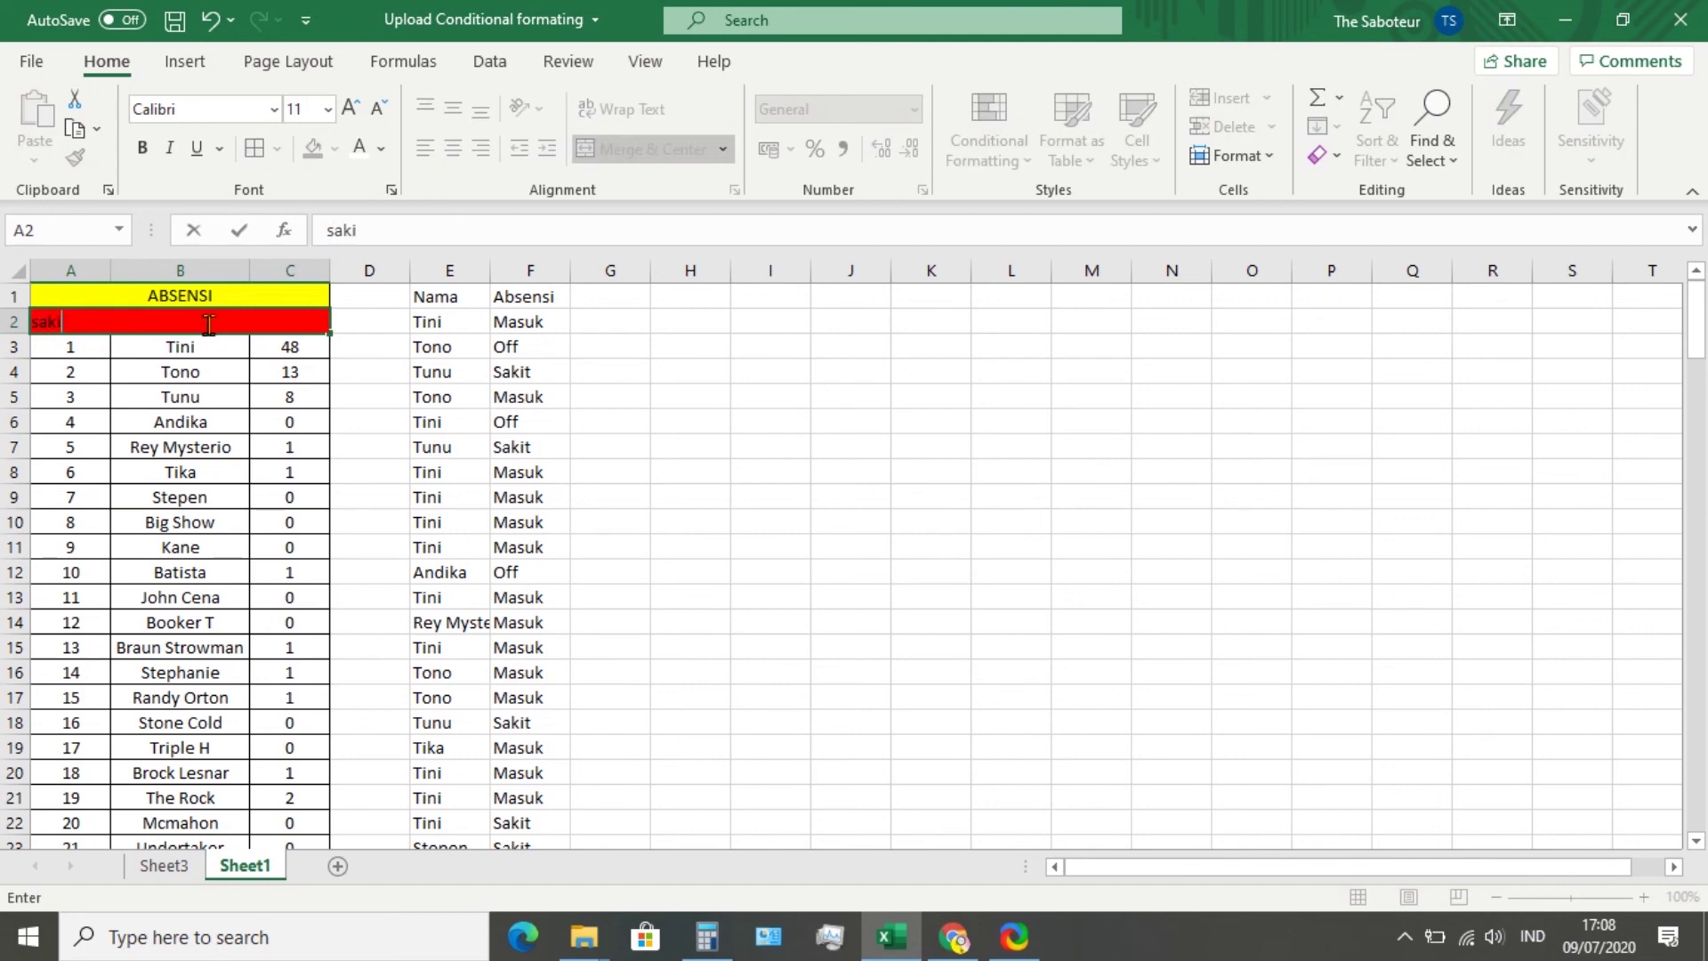
text(it)
key(Return)
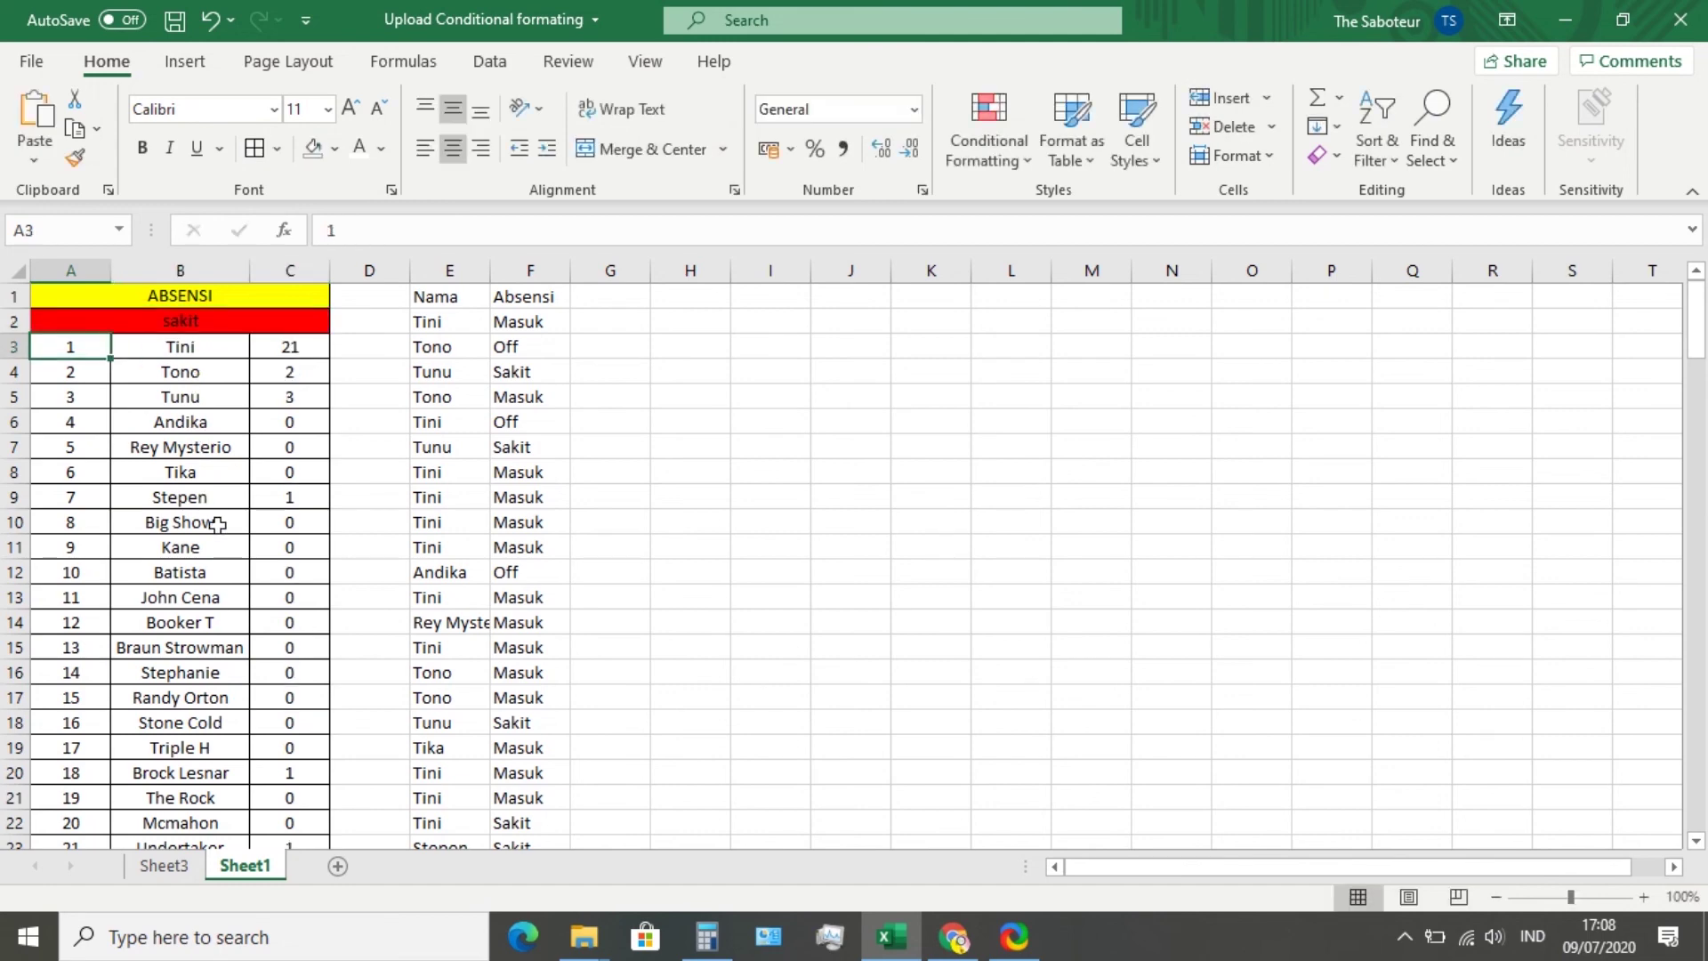
scroll(262, 623, down, 3)
scroll(203, 673, up, 2)
scroll(204, 673, down, 4)
scroll(198, 676, up, 5)
Examine the hidden helper formula in I5, the source names in column E and the linked cells in the ABSENSI list
click(172, 322)
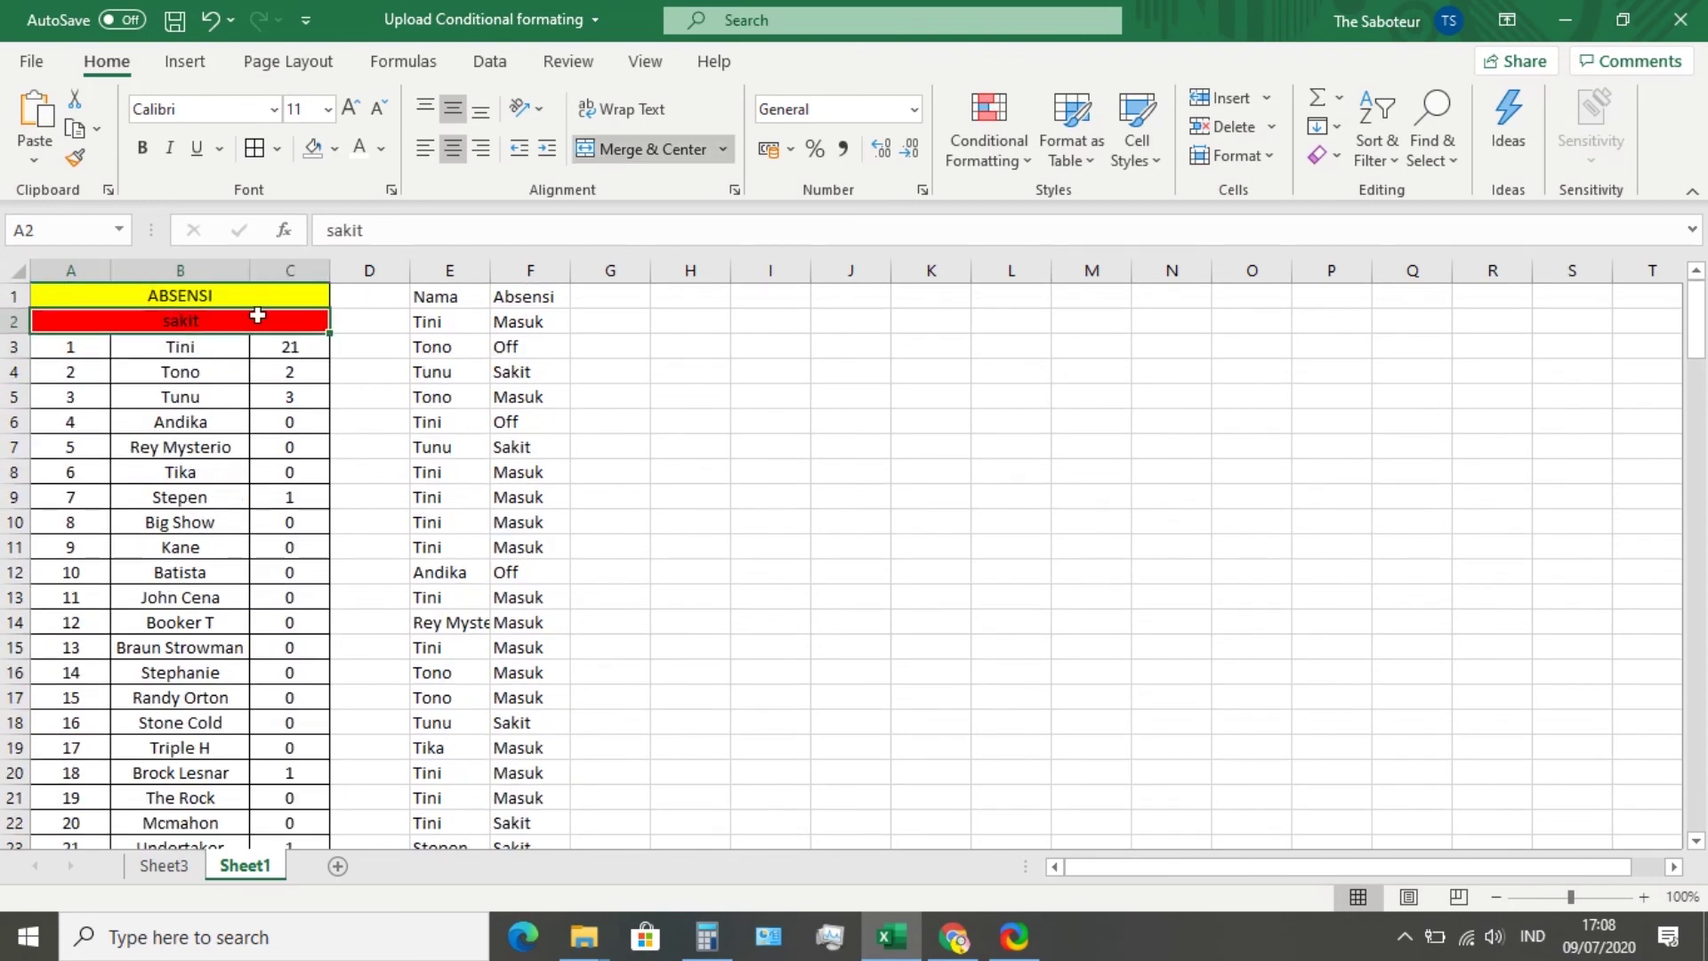
click(762, 387)
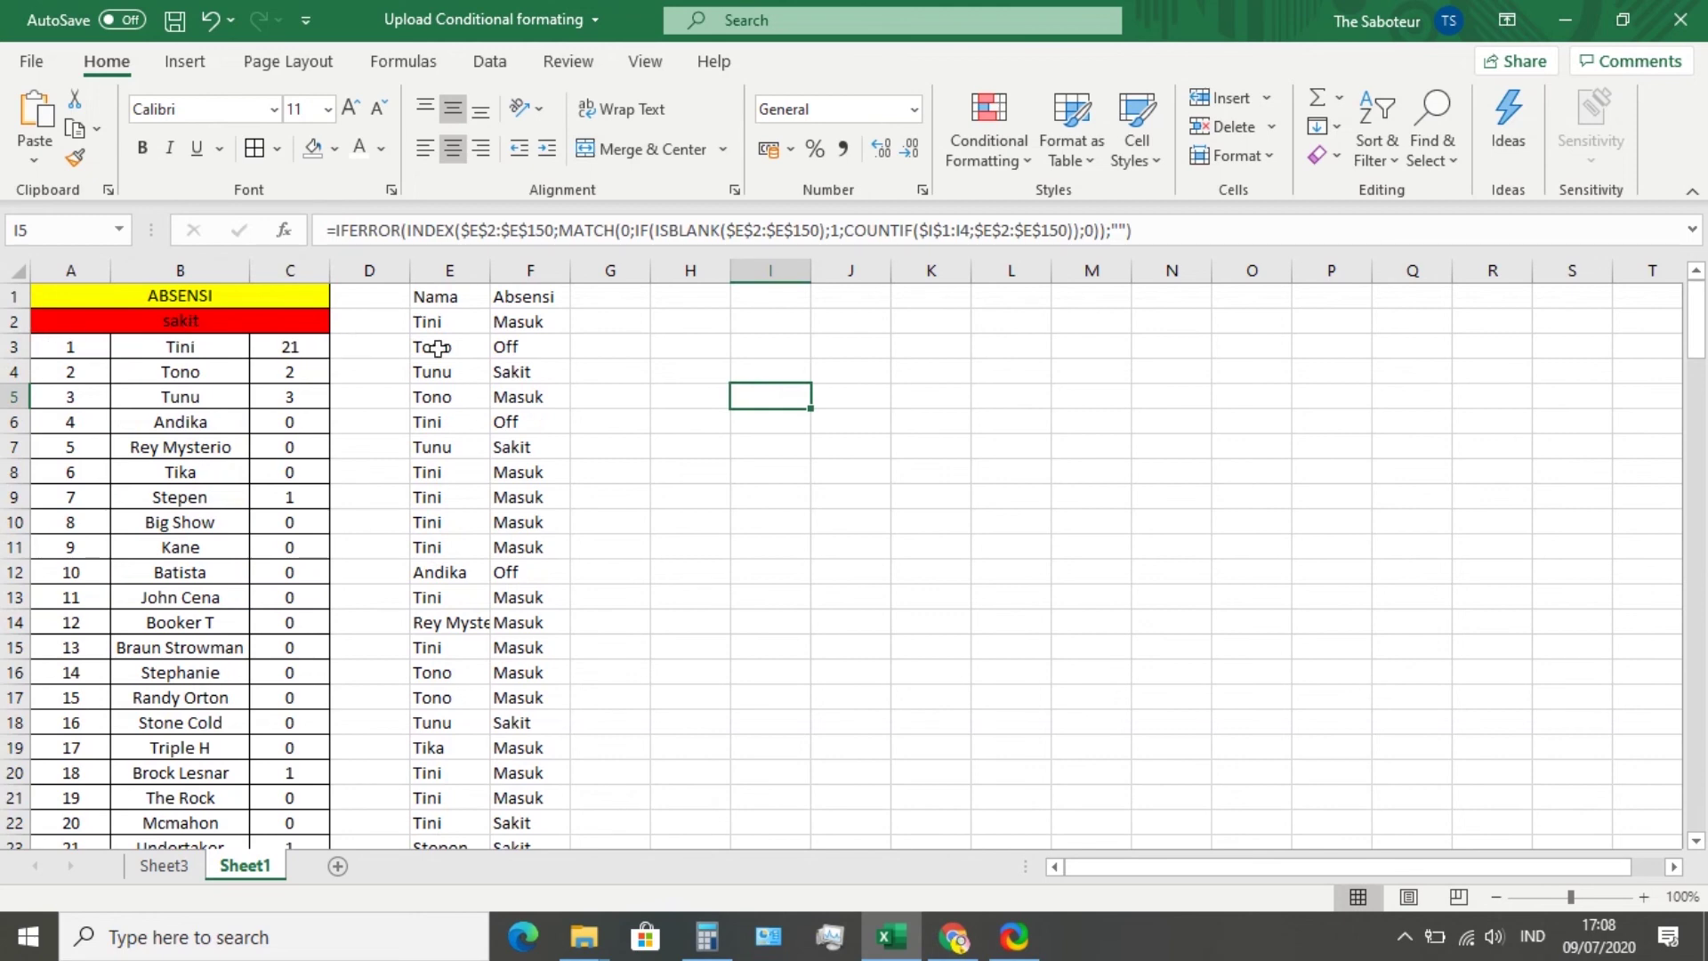
click(471, 331)
drag(472, 331, 471, 667)
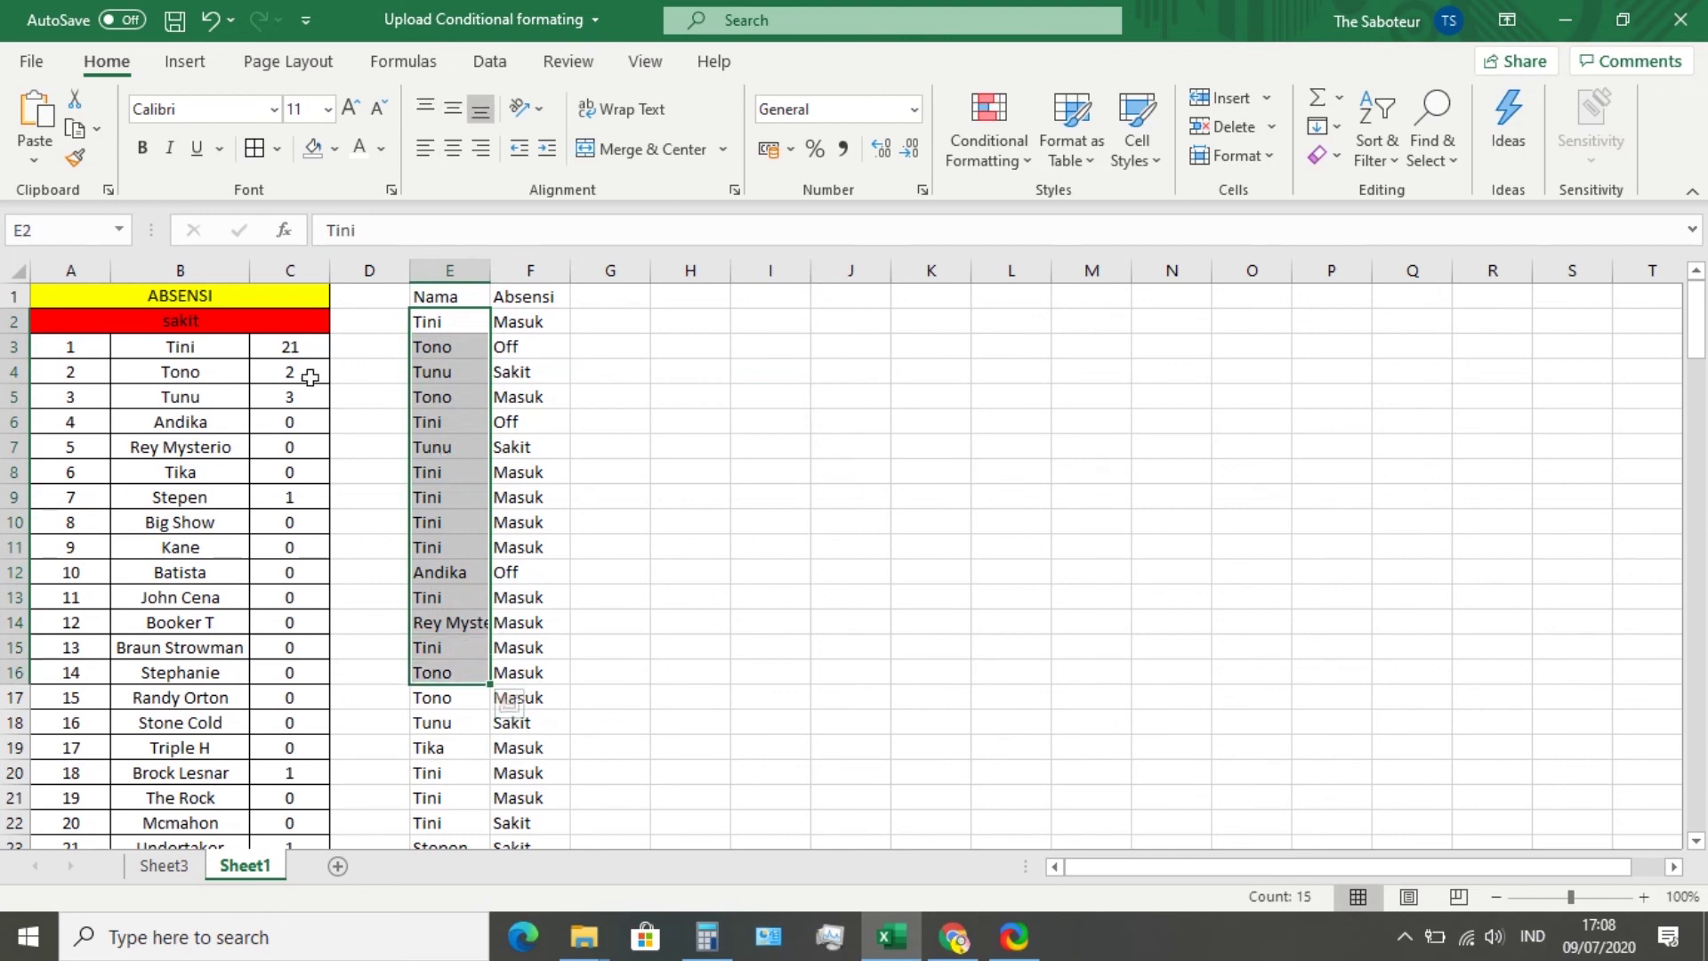
click(276, 369)
click(305, 343)
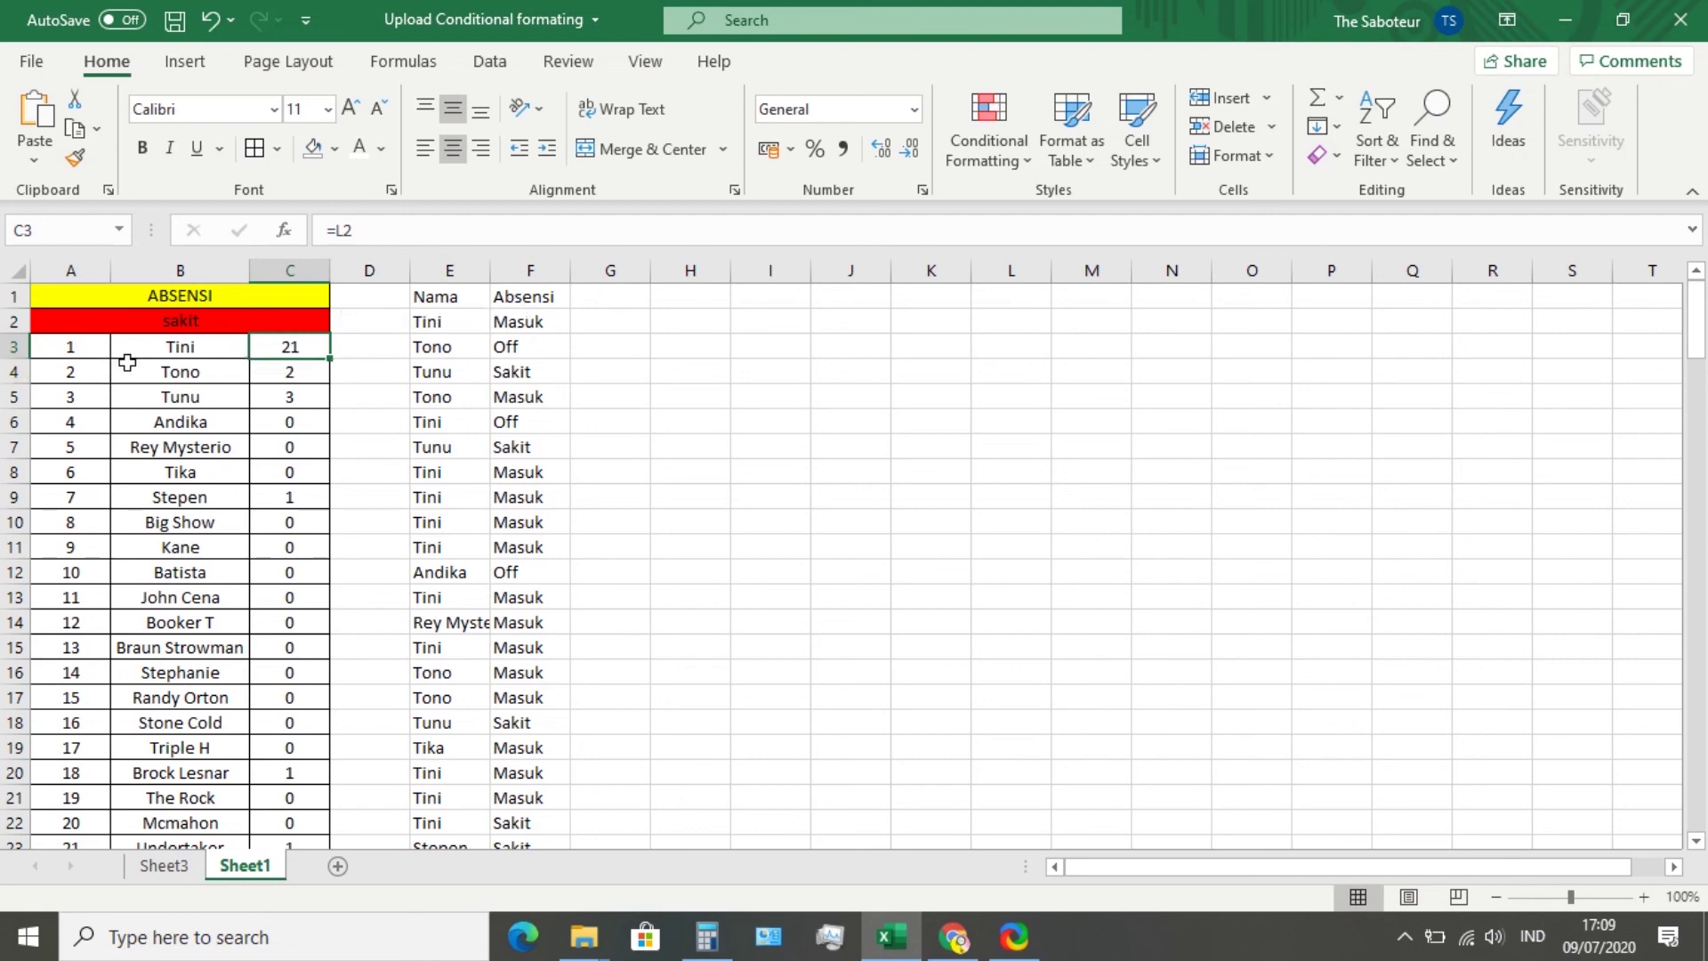
scroll(278, 495, down, 2)
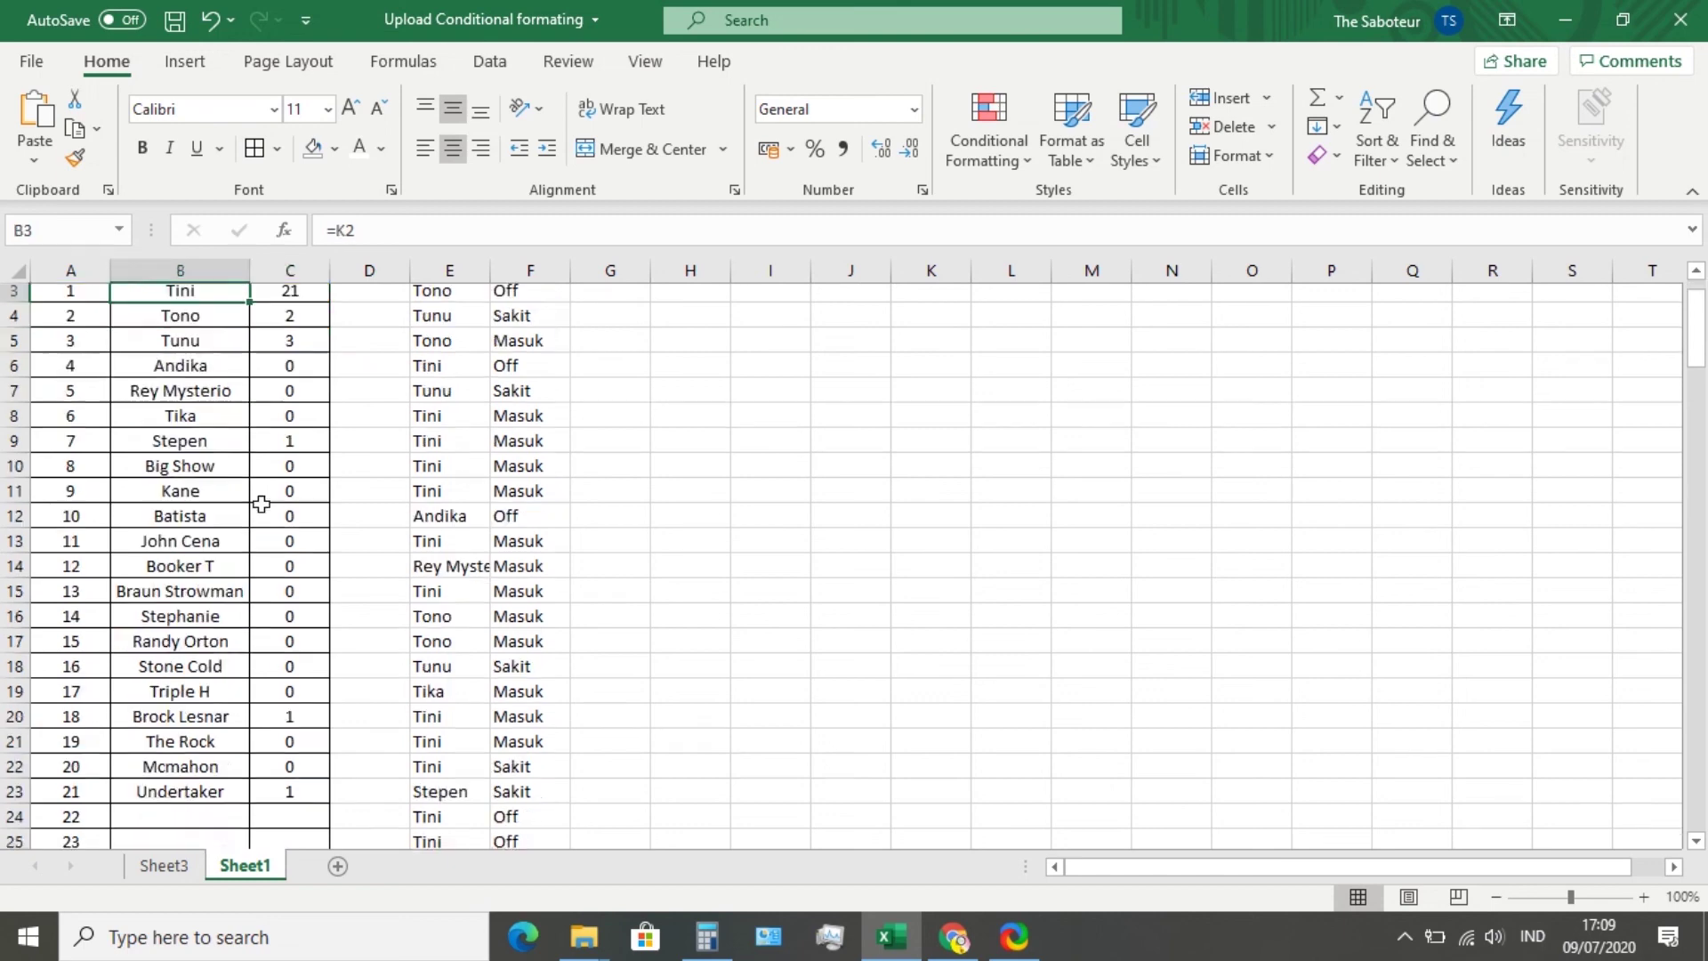
scroll(74, 403, up, 2)
Clear the status from cell A2
click(135, 322)
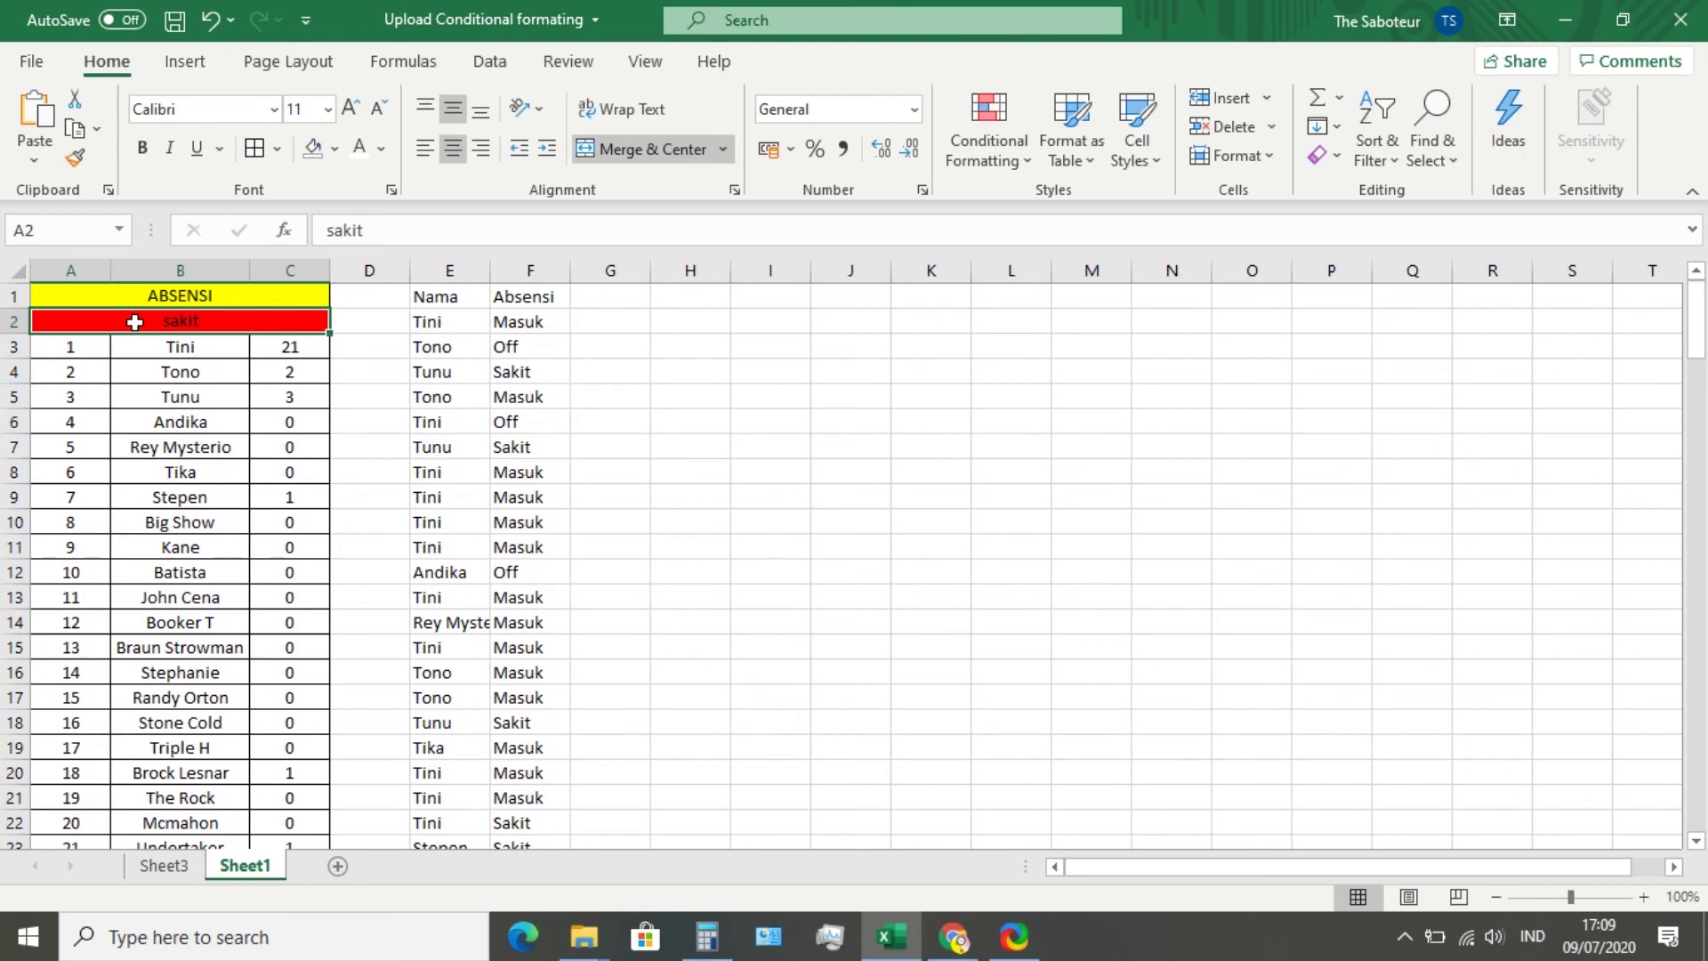
key(BackSpace)
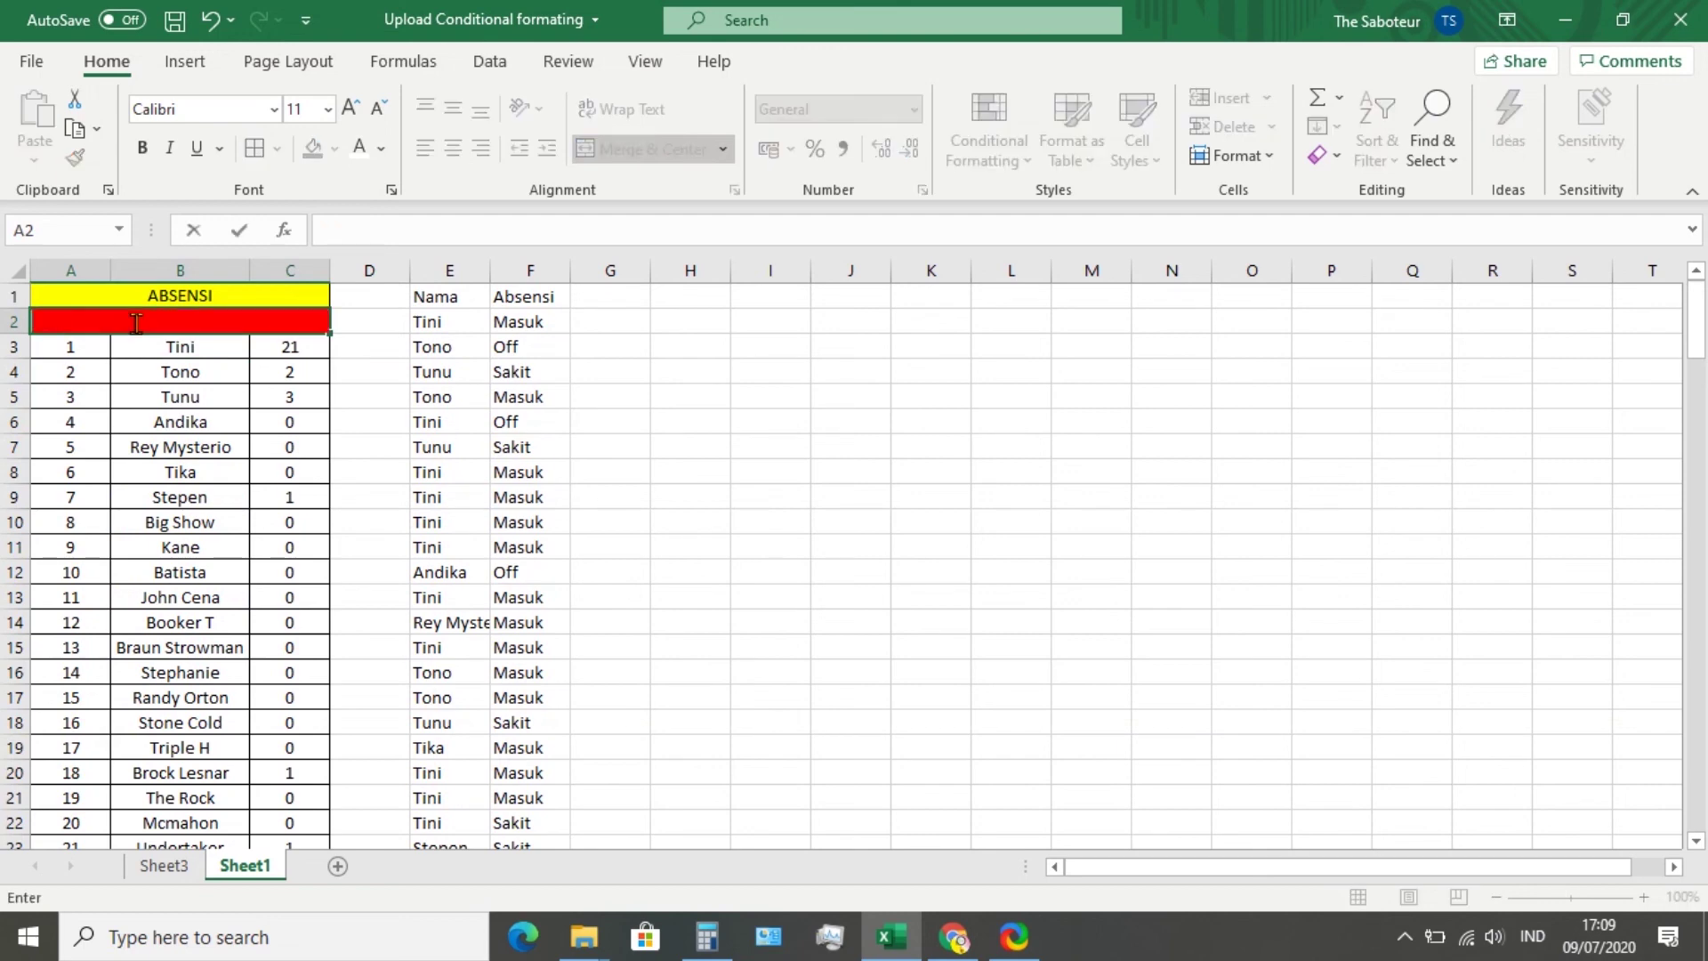
click(289, 397)
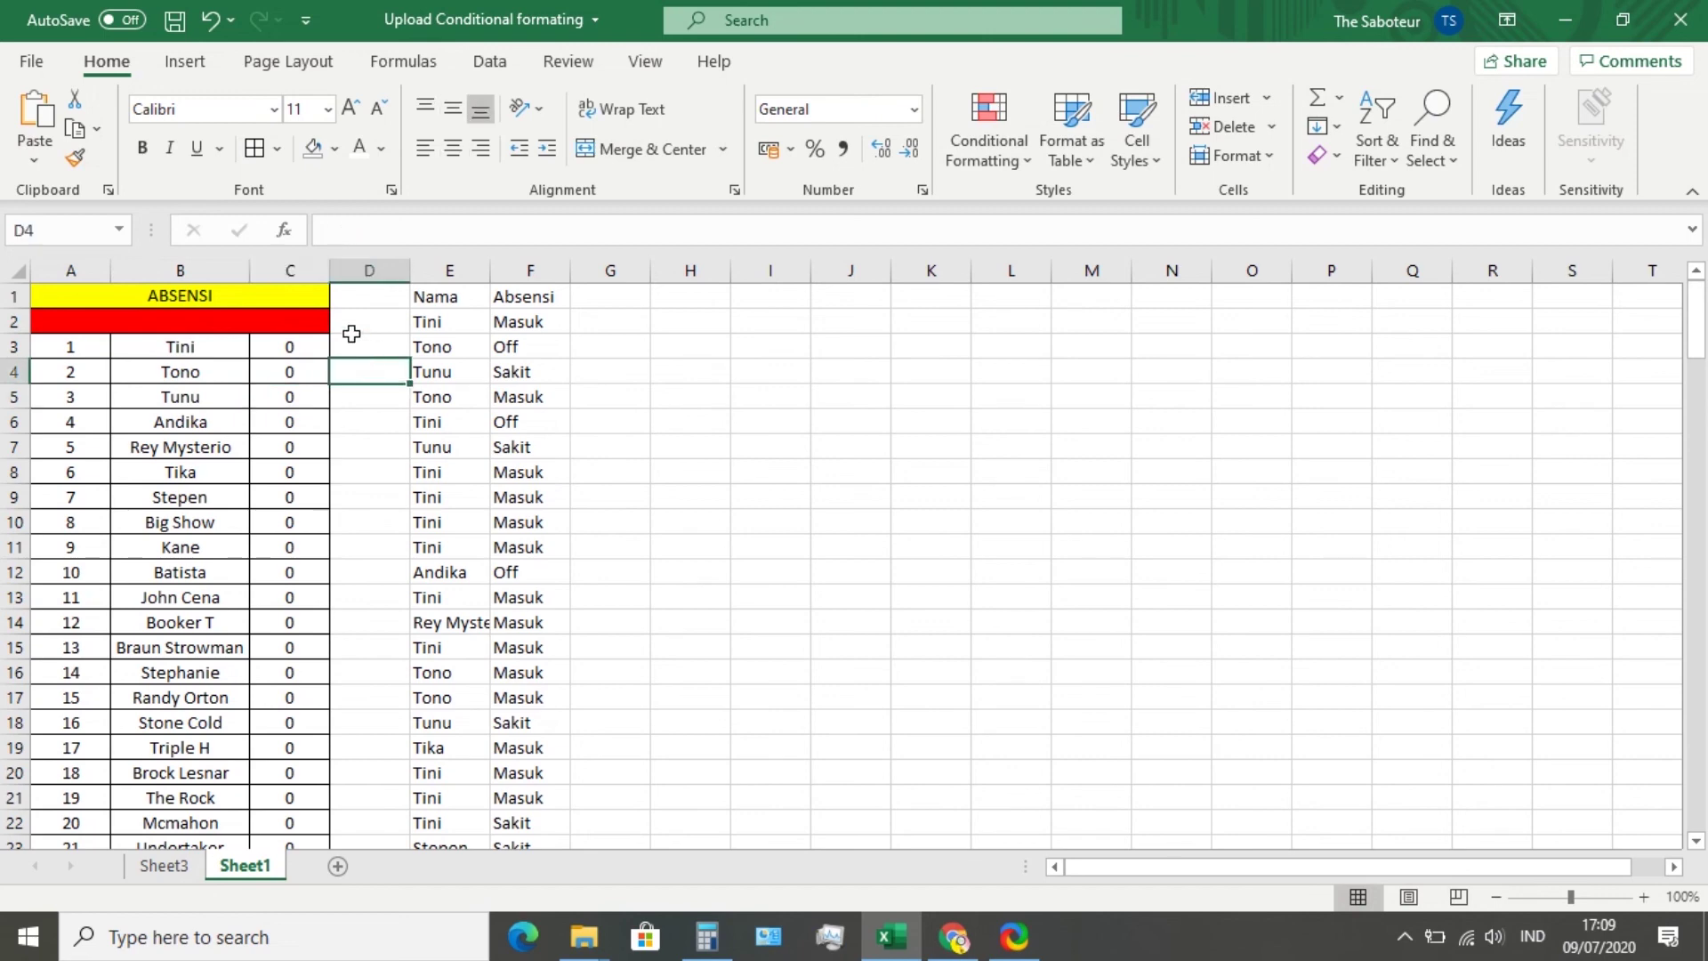
Inspect the names and counts in the ABSENSI list while the status cell A2 is empty
click(289, 322)
click(273, 349)
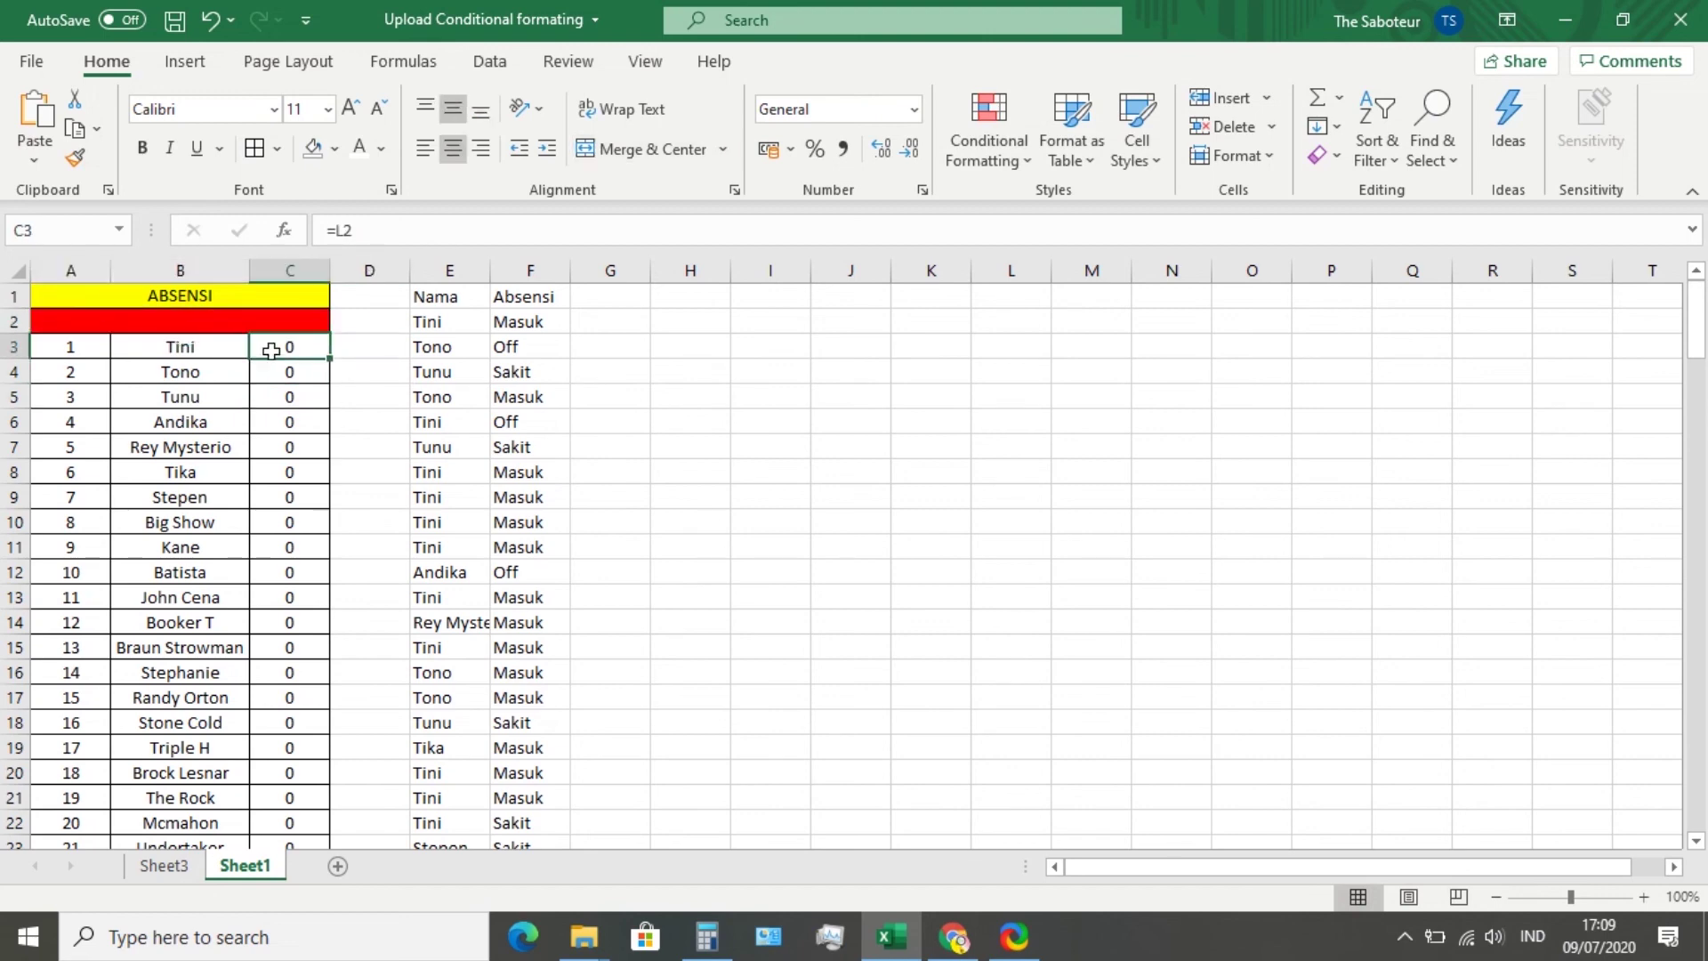
click(315, 443)
click(269, 365)
click(233, 342)
scroll(222, 410, down, 1)
scroll(223, 410, up, 1)
click(210, 318)
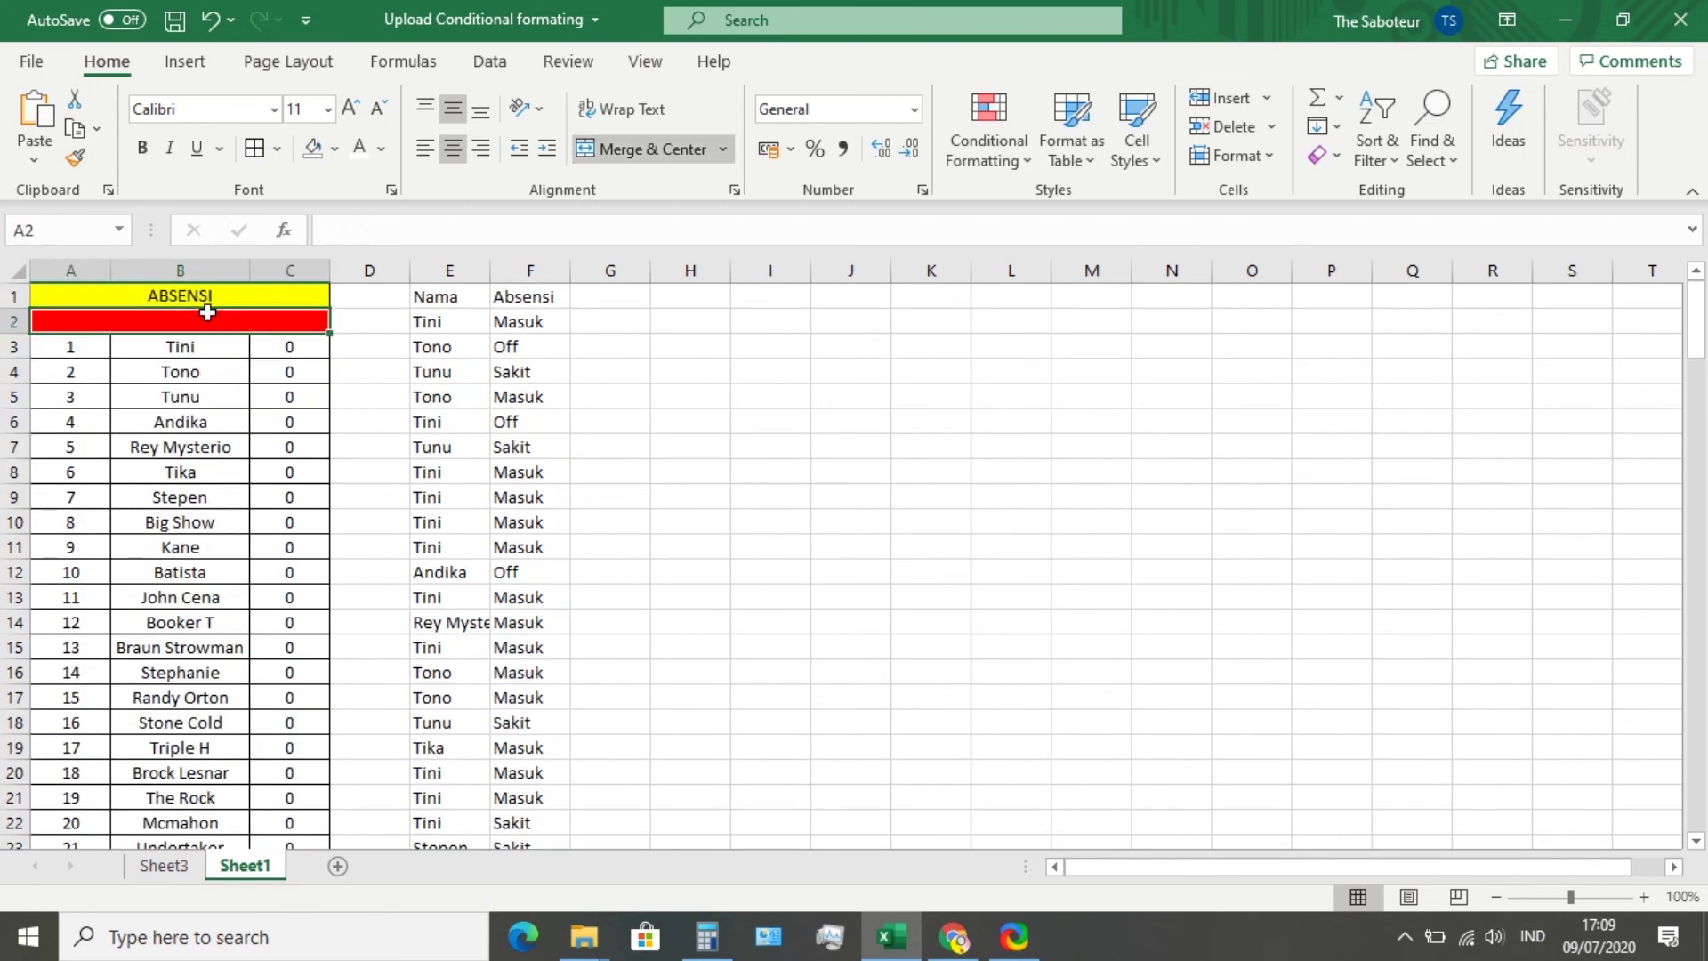
Set the font color of columns G through N to Automatic to reveal the helper values
drag(610, 270, 1174, 269)
click(383, 149)
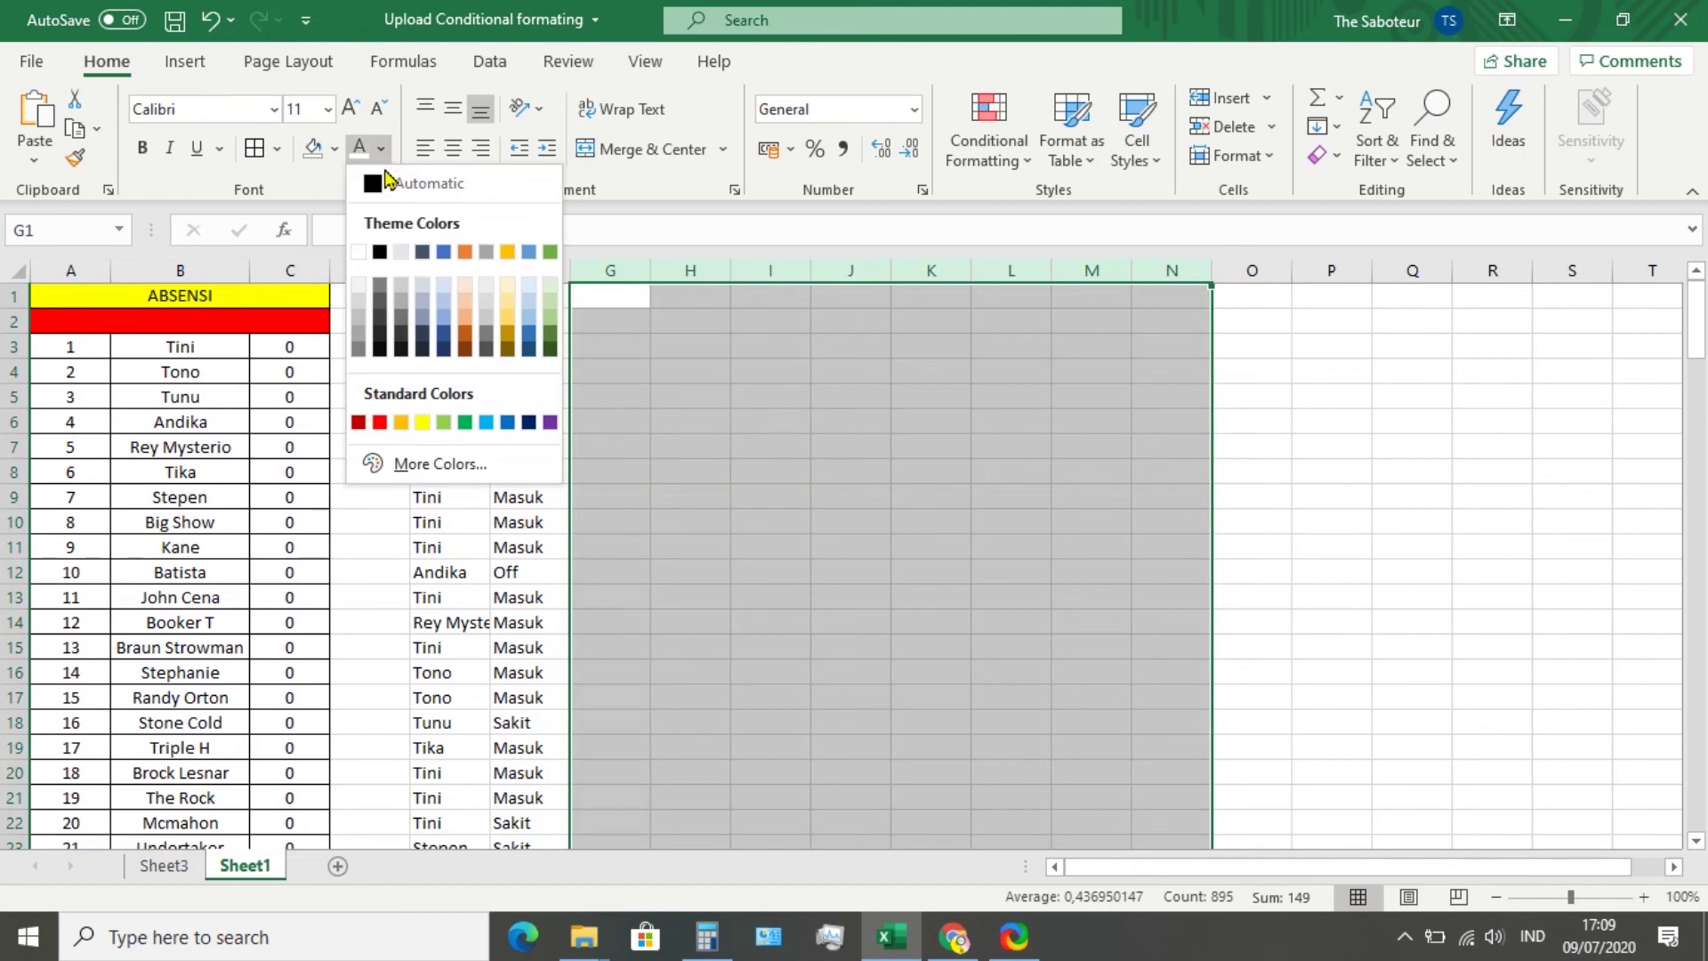
click(368, 179)
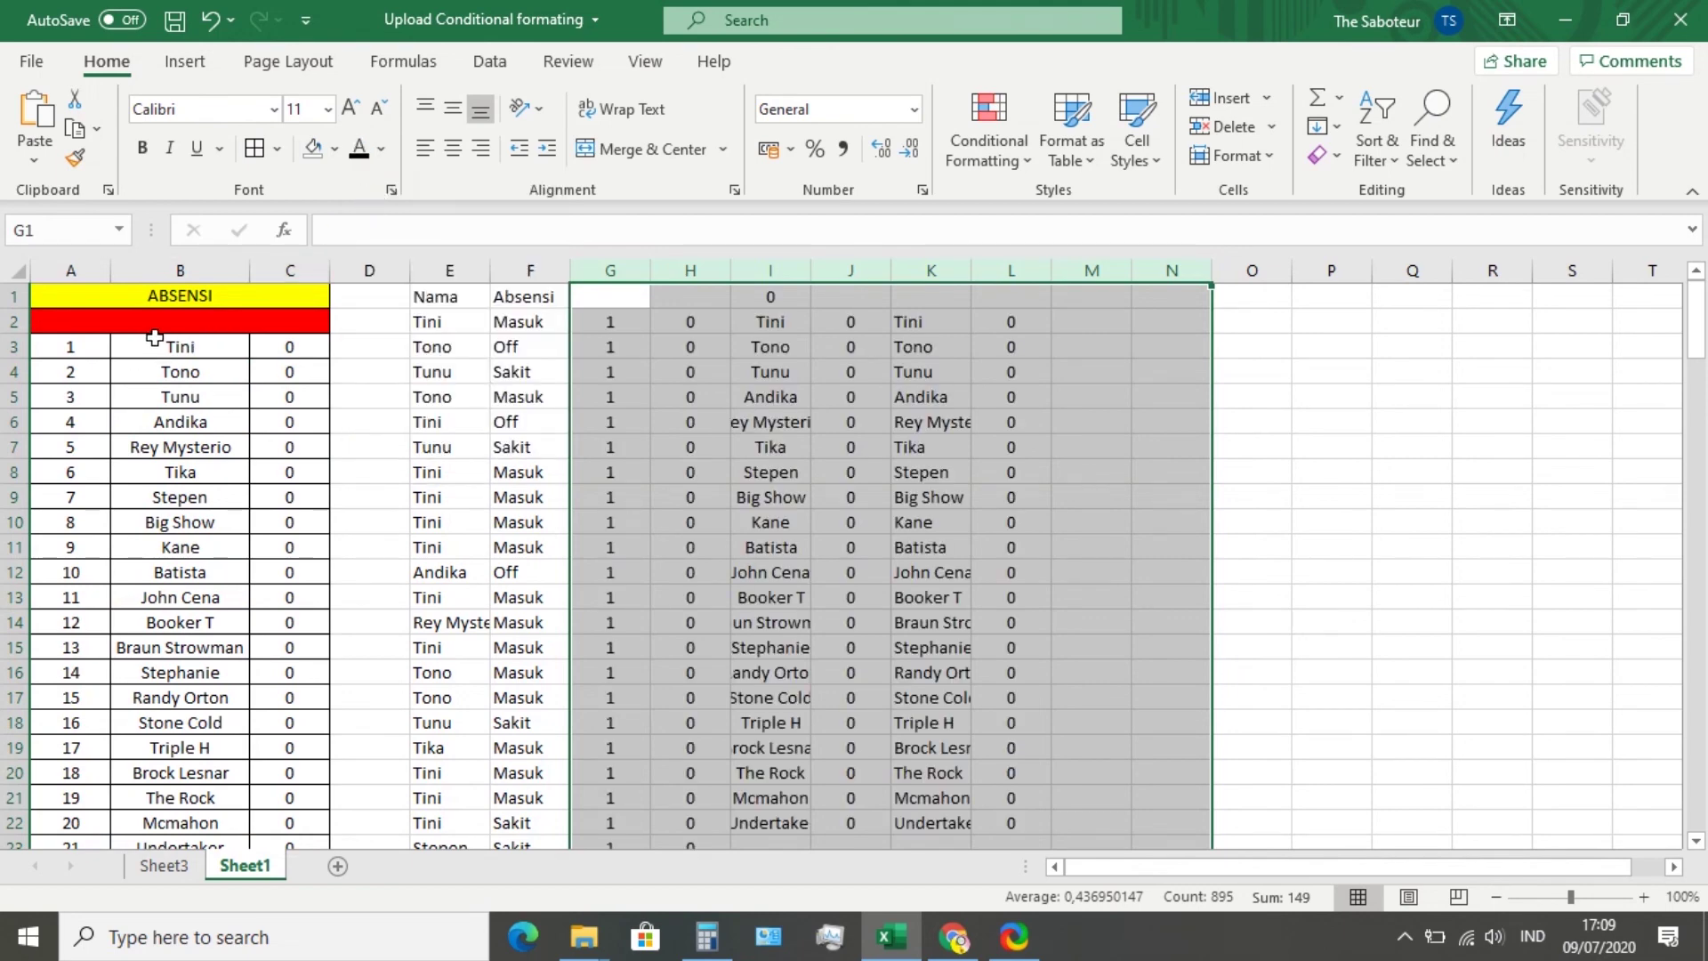
Change the formula in K2 to =IF($I$1=0;"";I2)
click(942, 393)
click(938, 320)
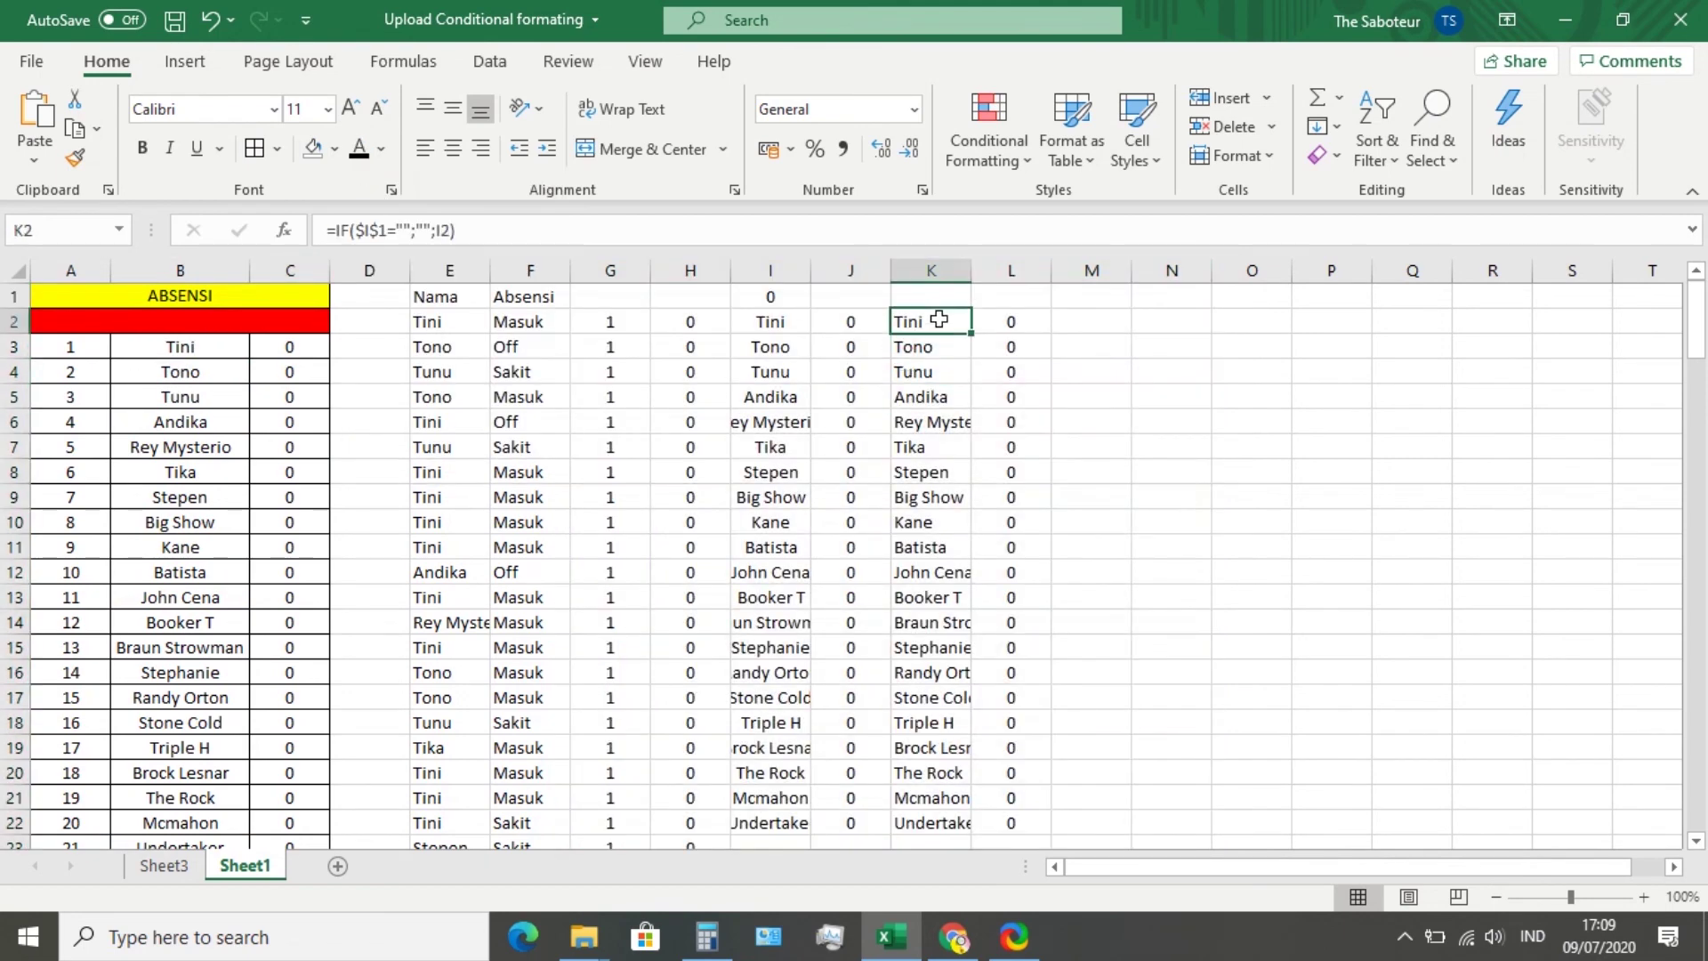
click(410, 226)
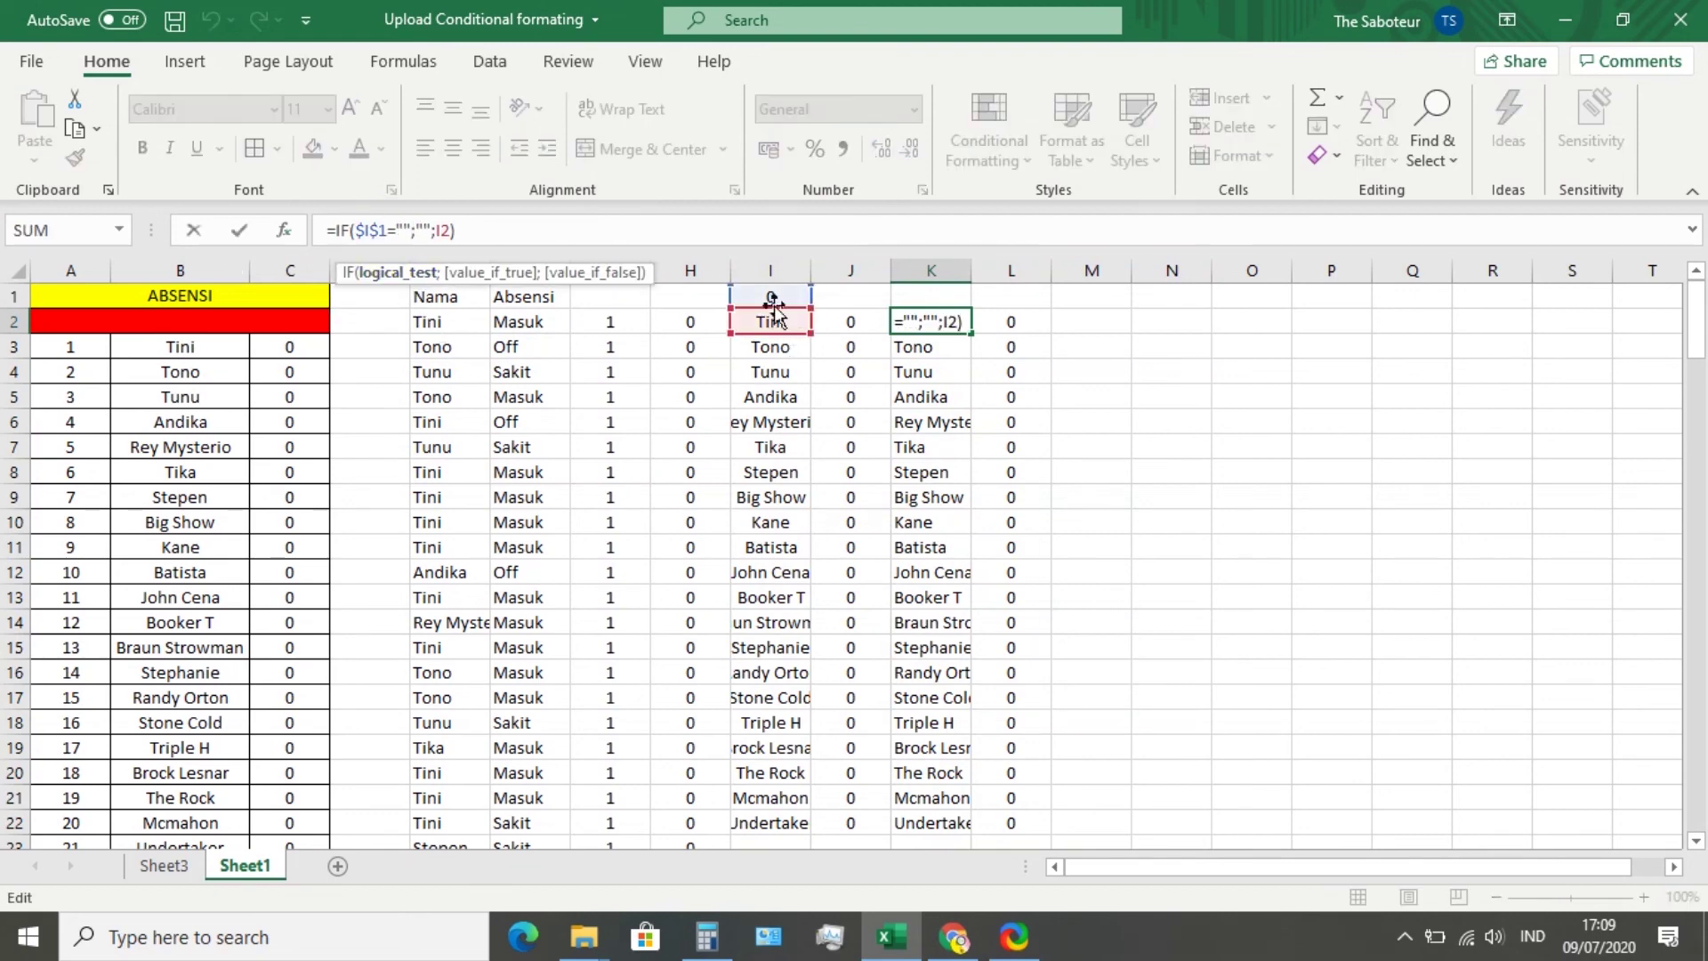
key(BackSpace)
key(BackSpace)
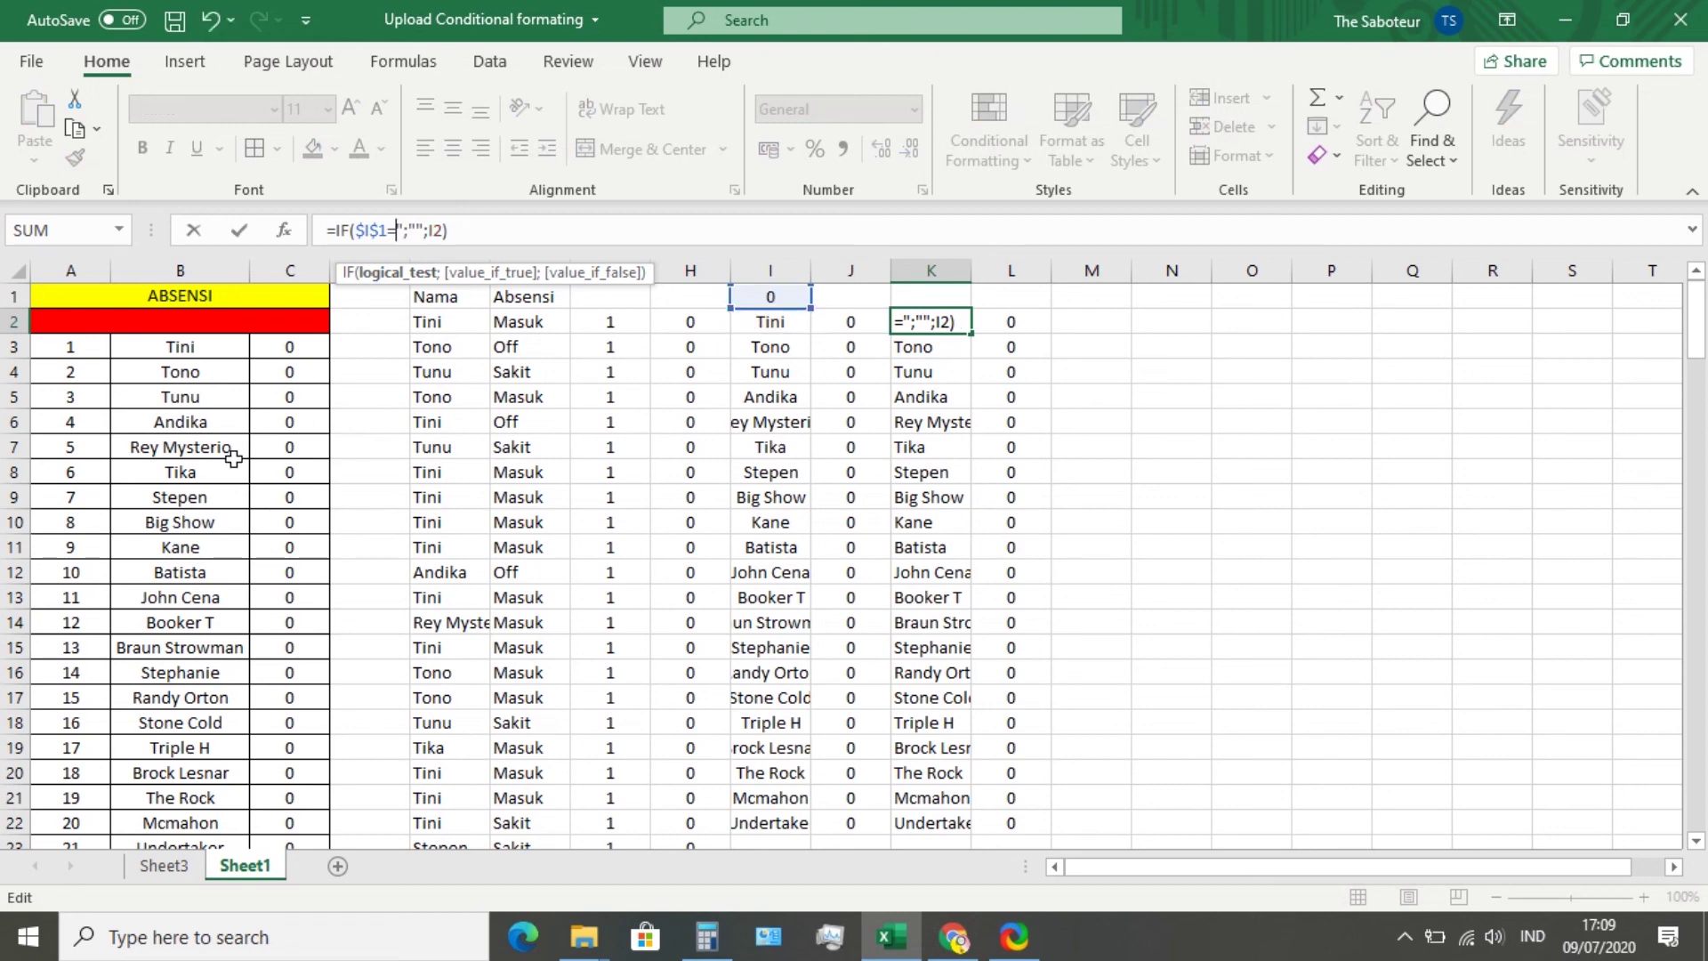
text(0)
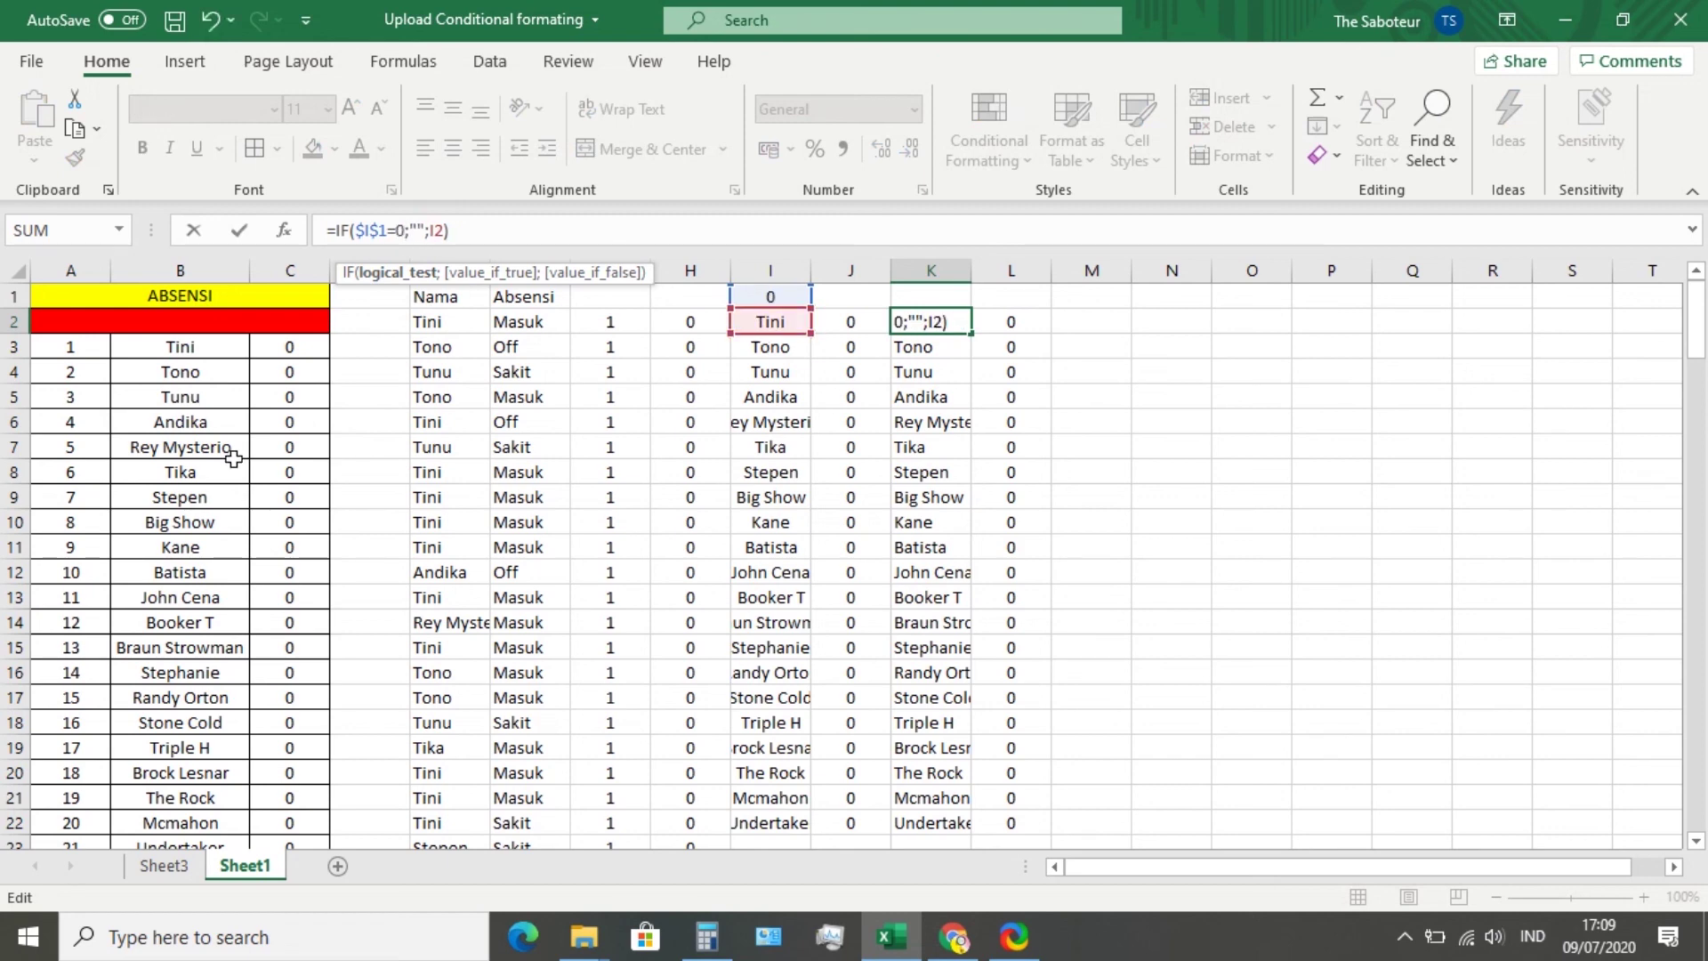
key(Return)
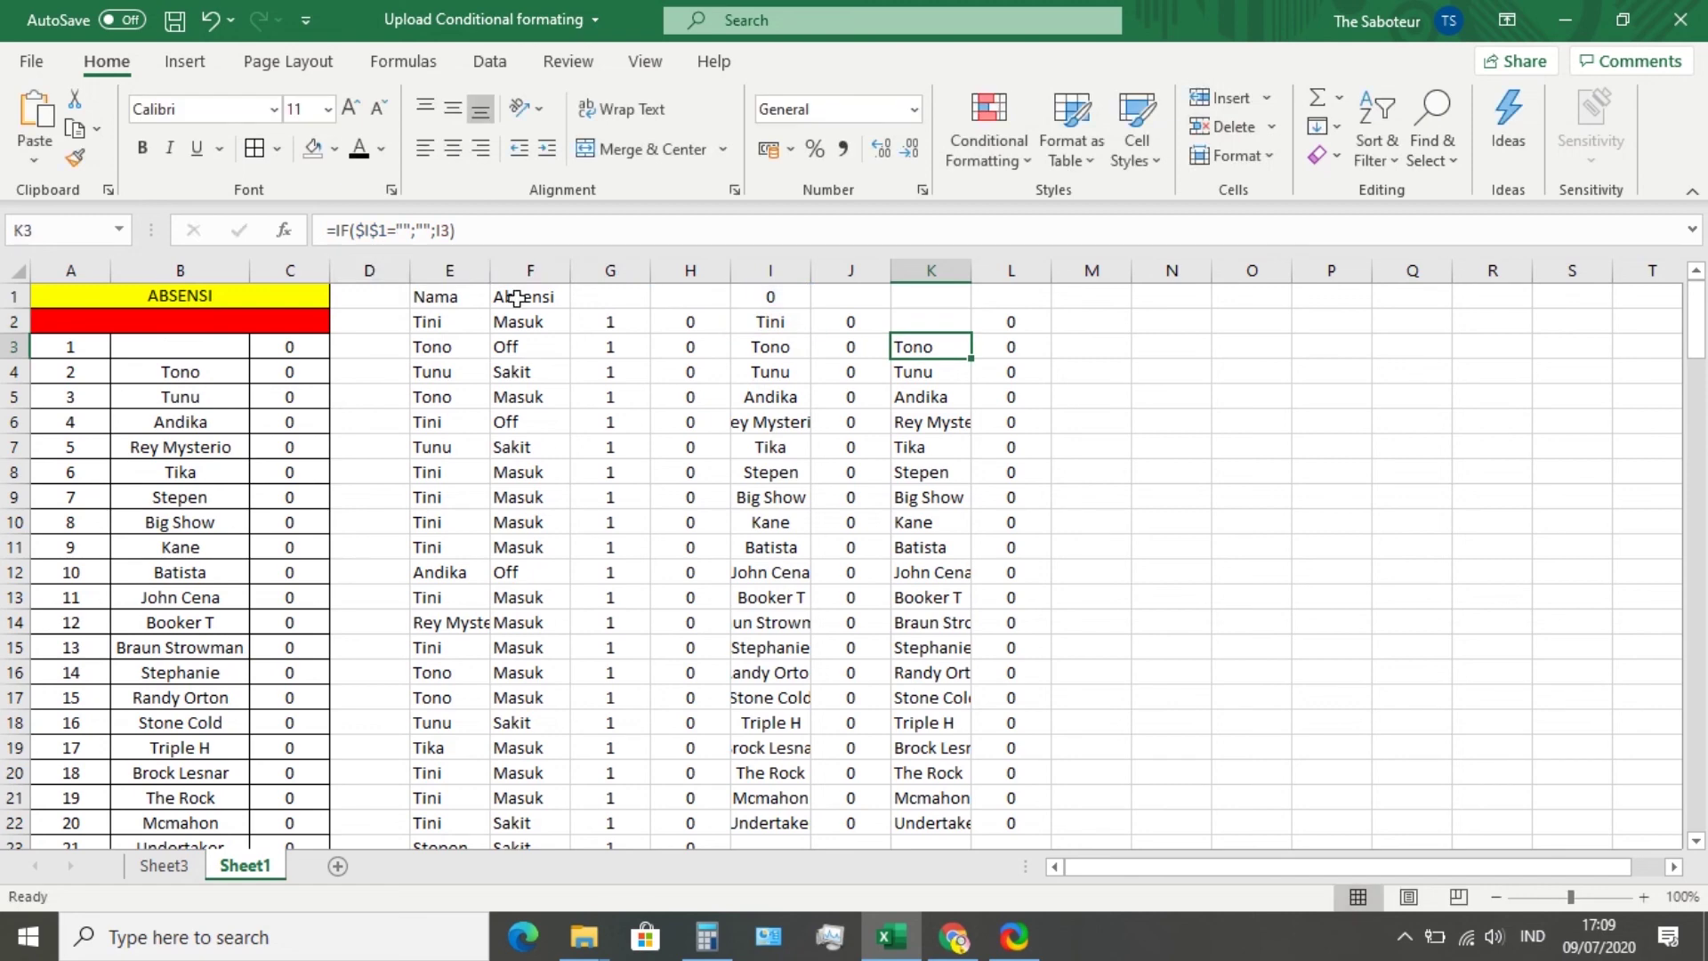
Change the formula in L2 to =IF($I$1=0;"";J2)
click(975, 328)
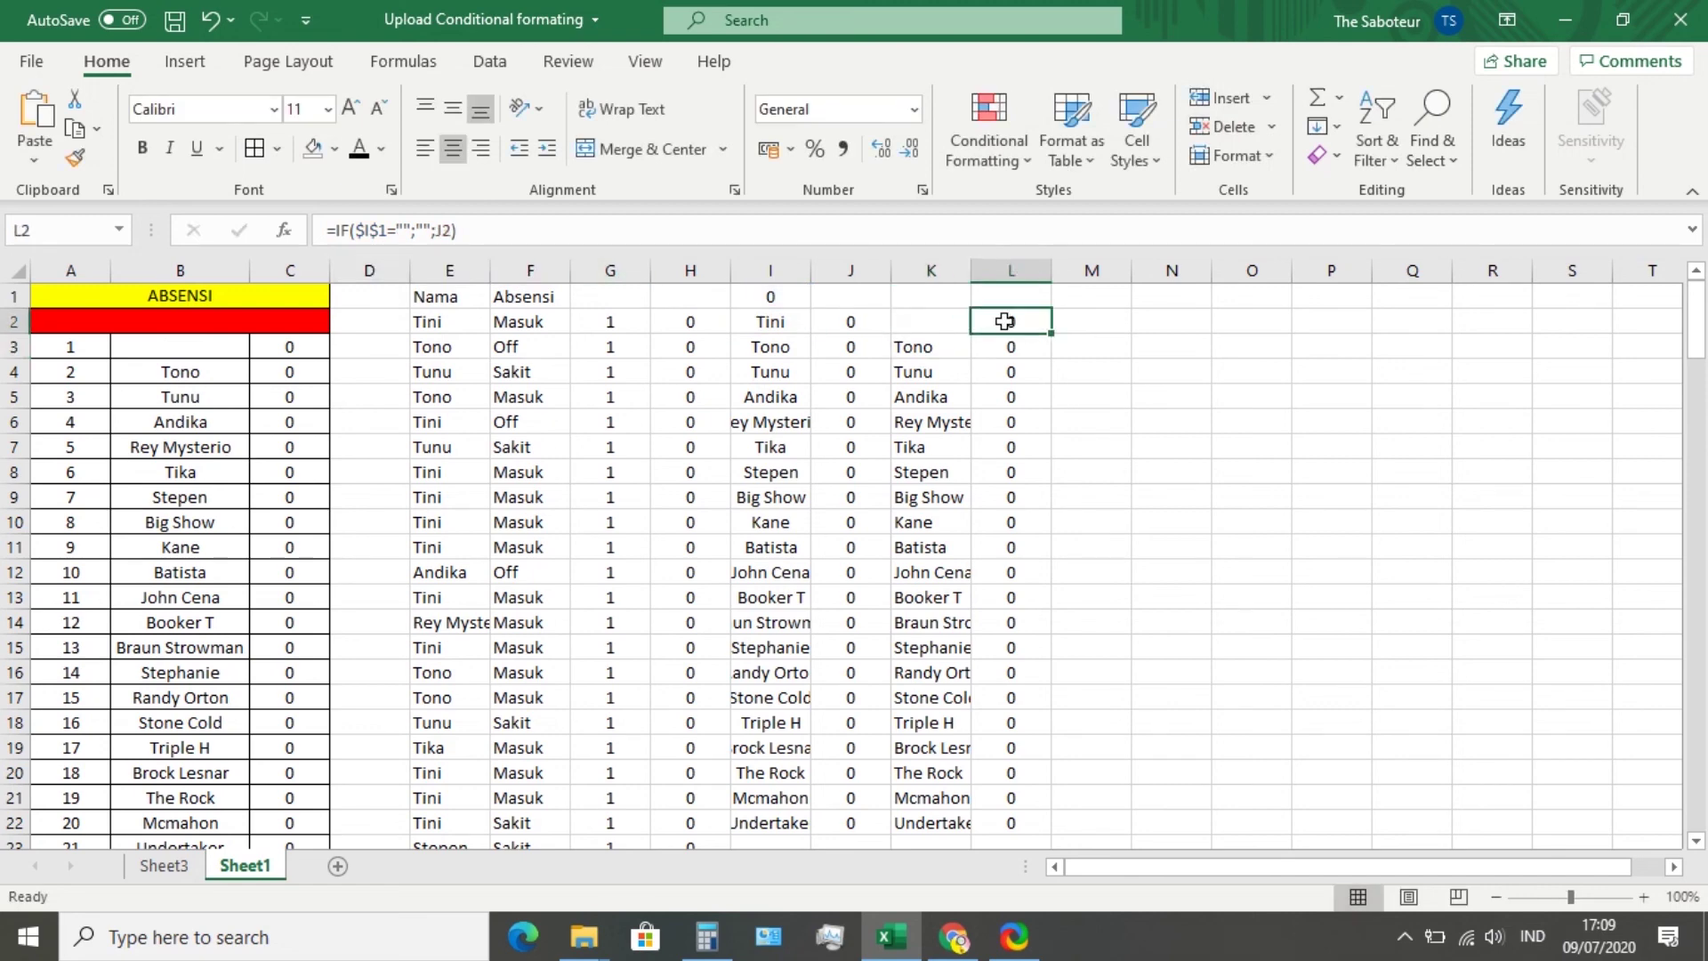
click(403, 231)
key(BackSpace)
key(Delete)
key(Delete)
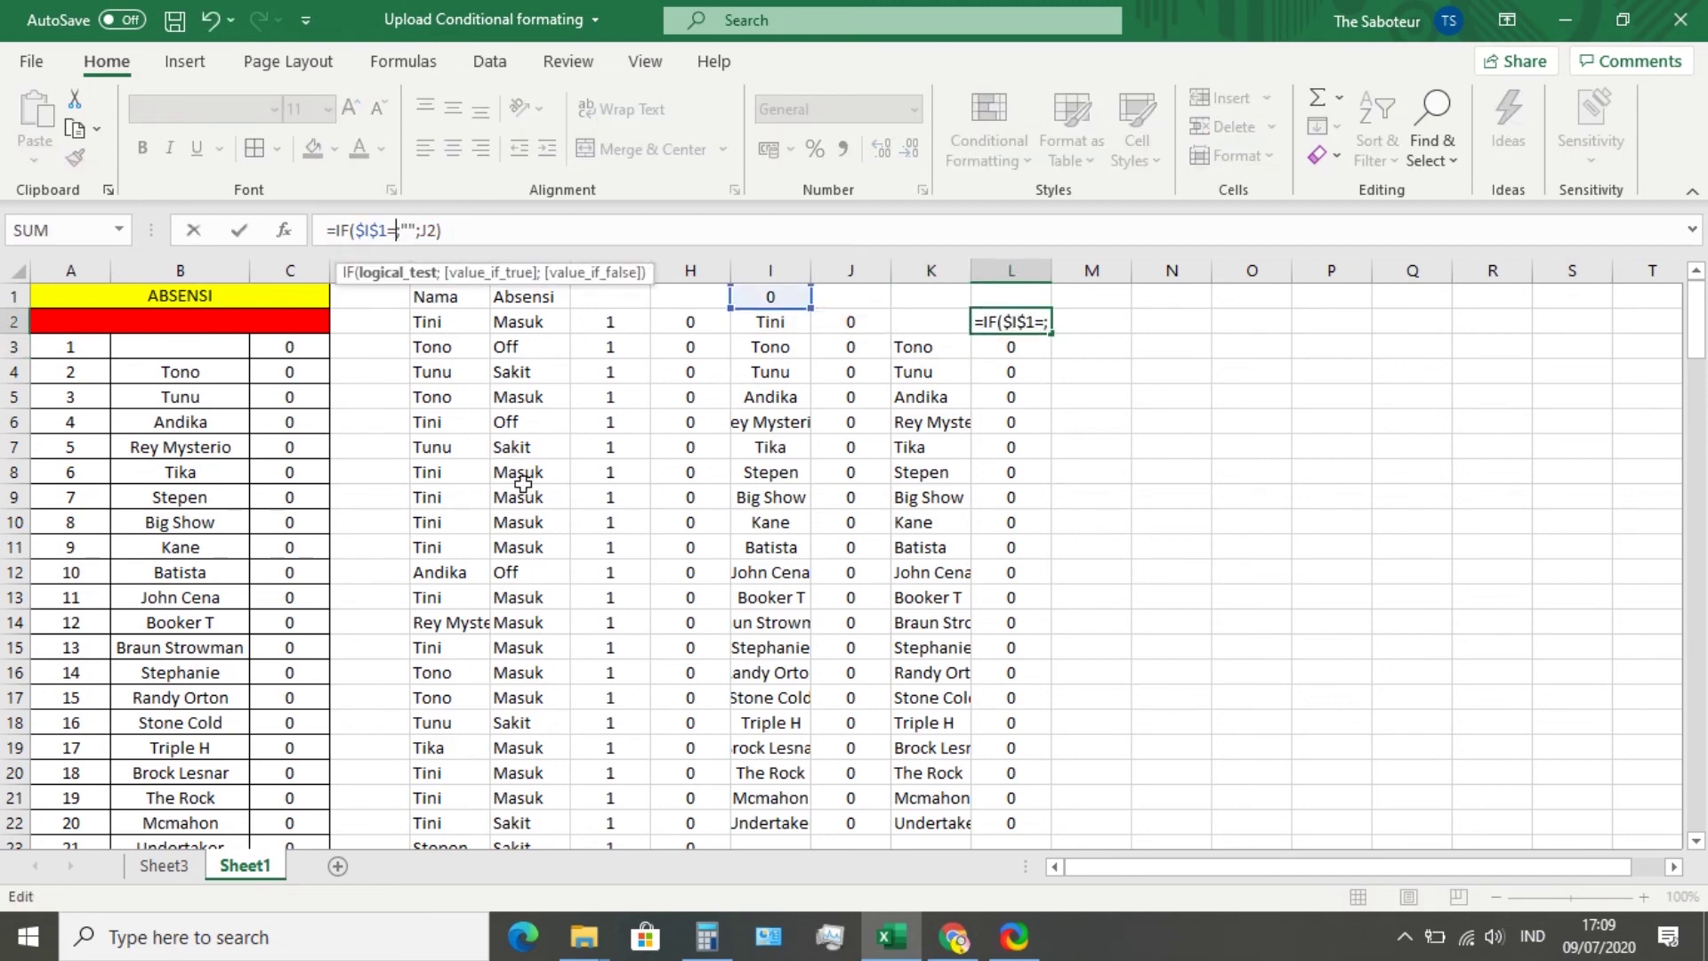
text(0)
key(Return)
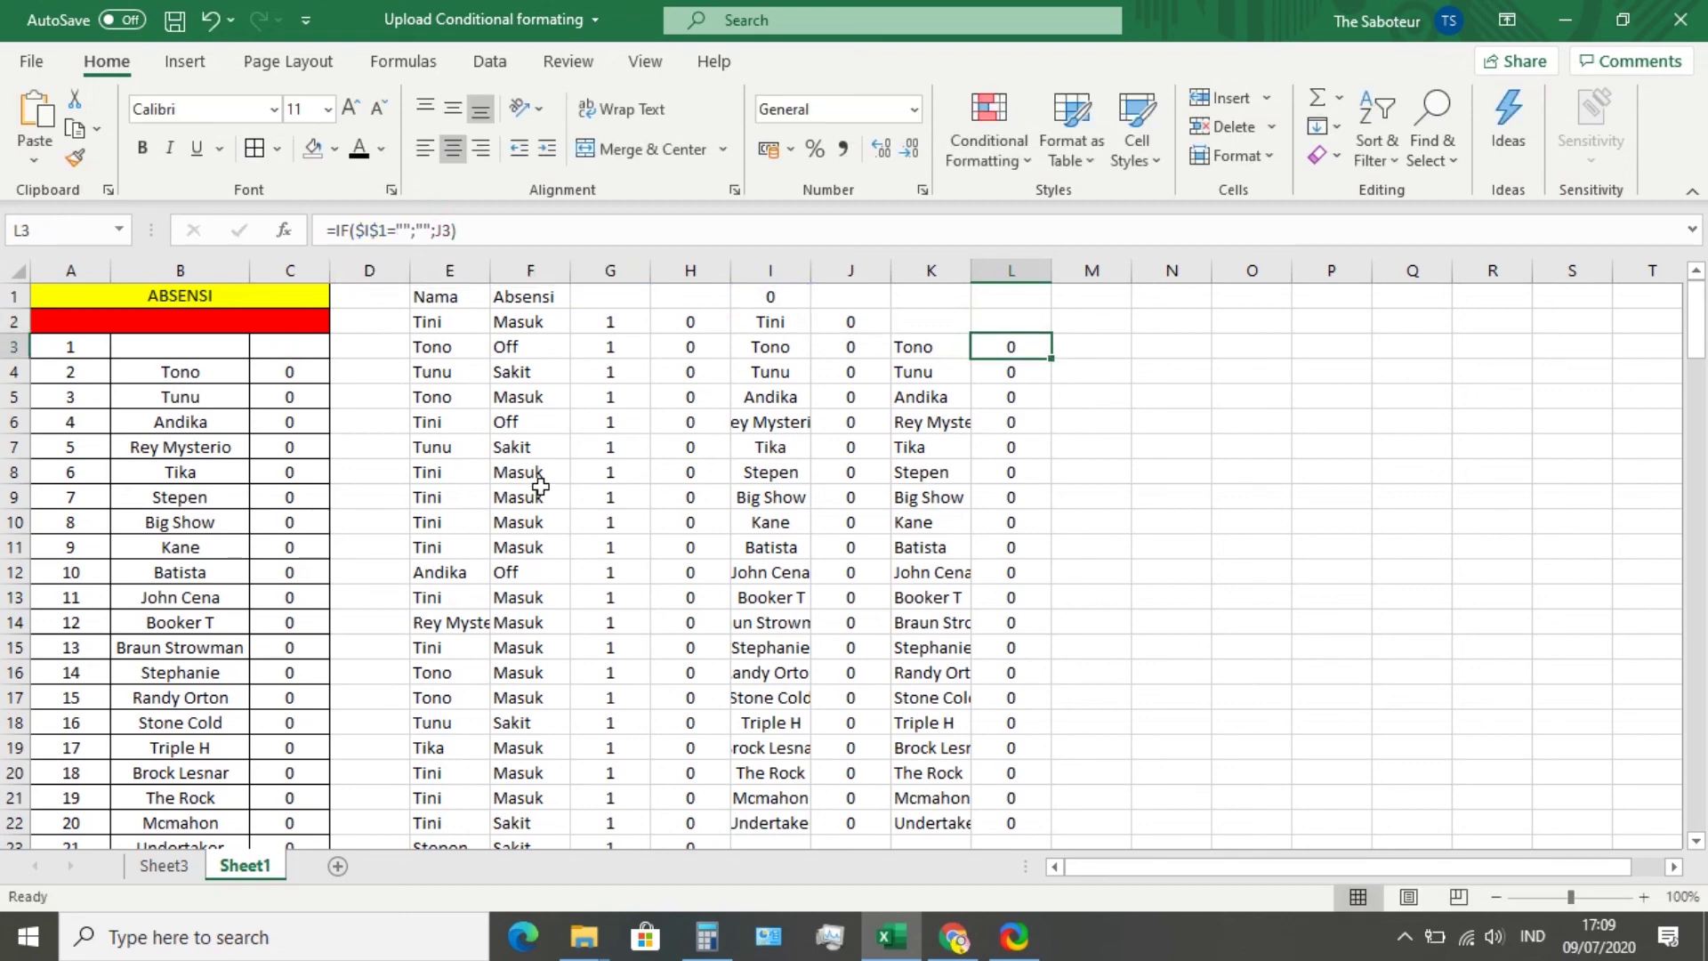
Fill the corrected K2:L2 formulas down columns K and L to the end of the attendance data
drag(938, 319, 1039, 761)
scroll(611, 428, up, 20)
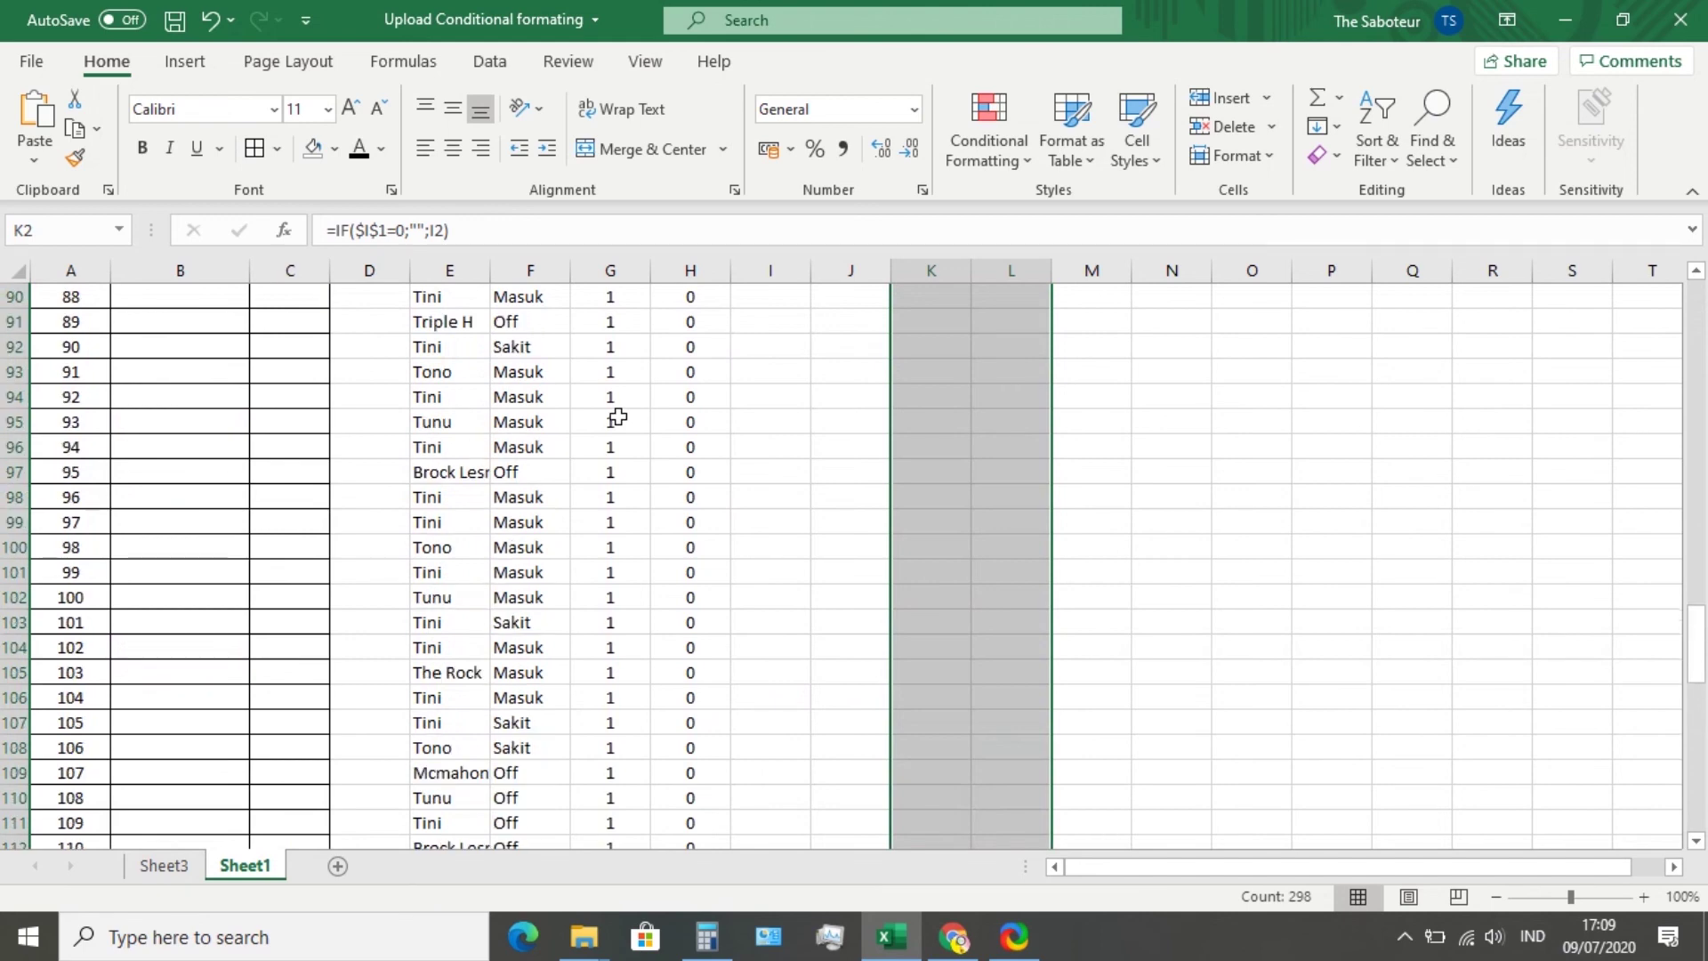
scroll(618, 417, up, 6)
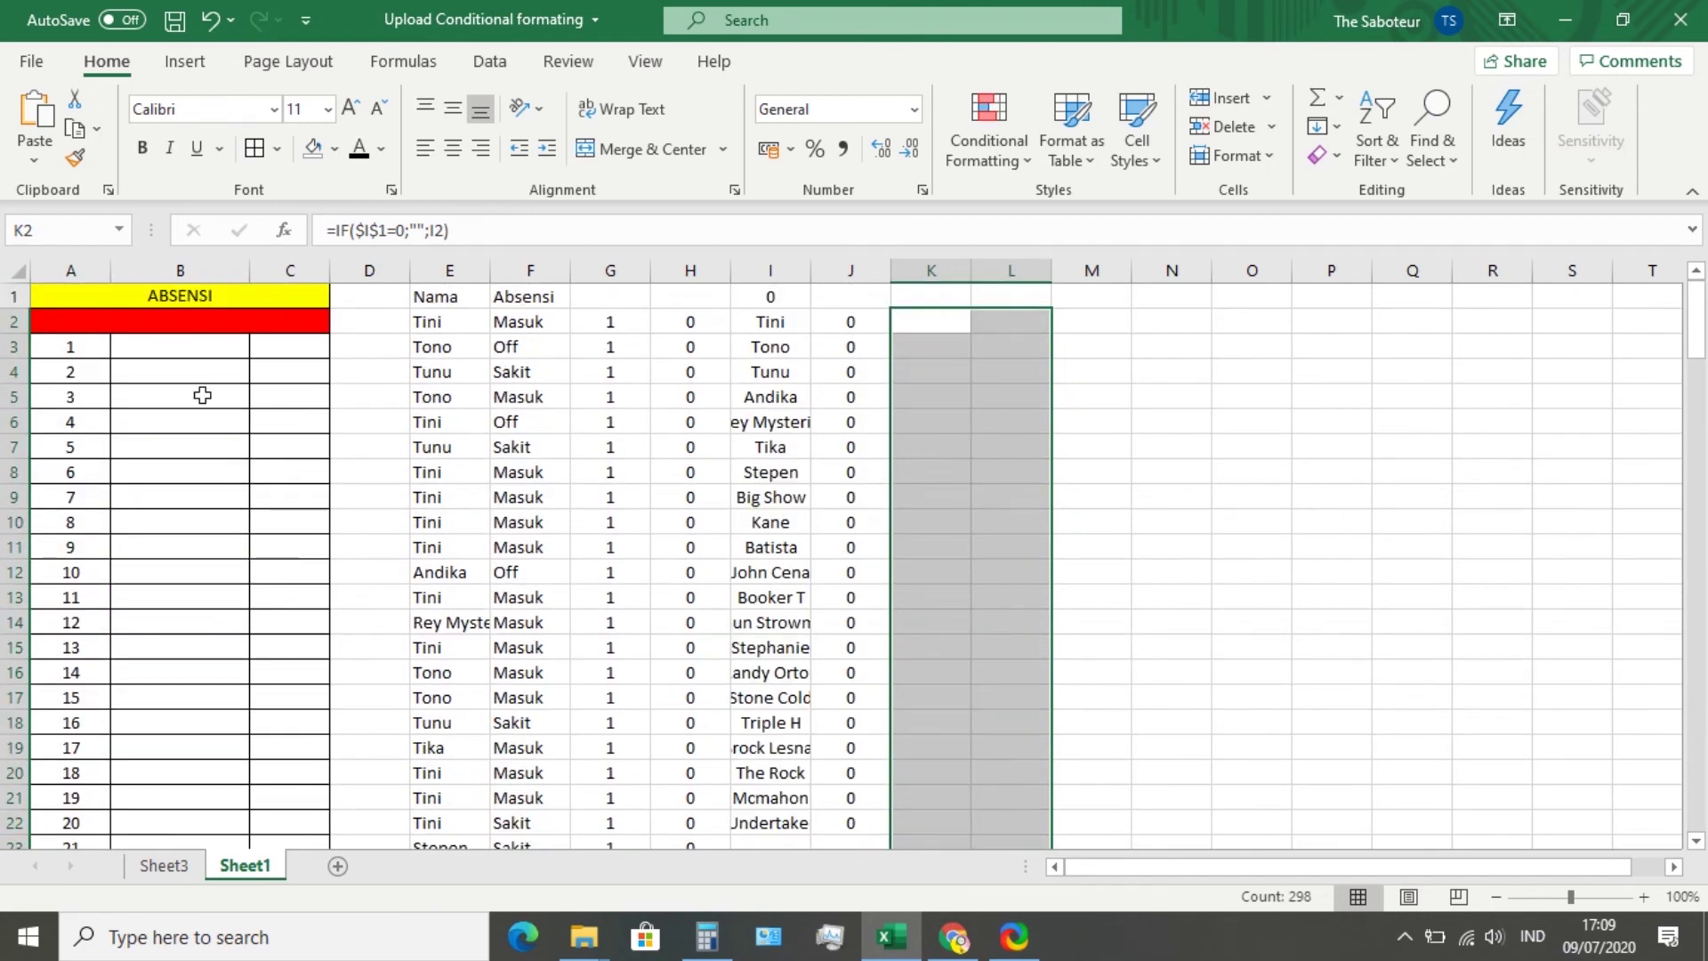
click(184, 316)
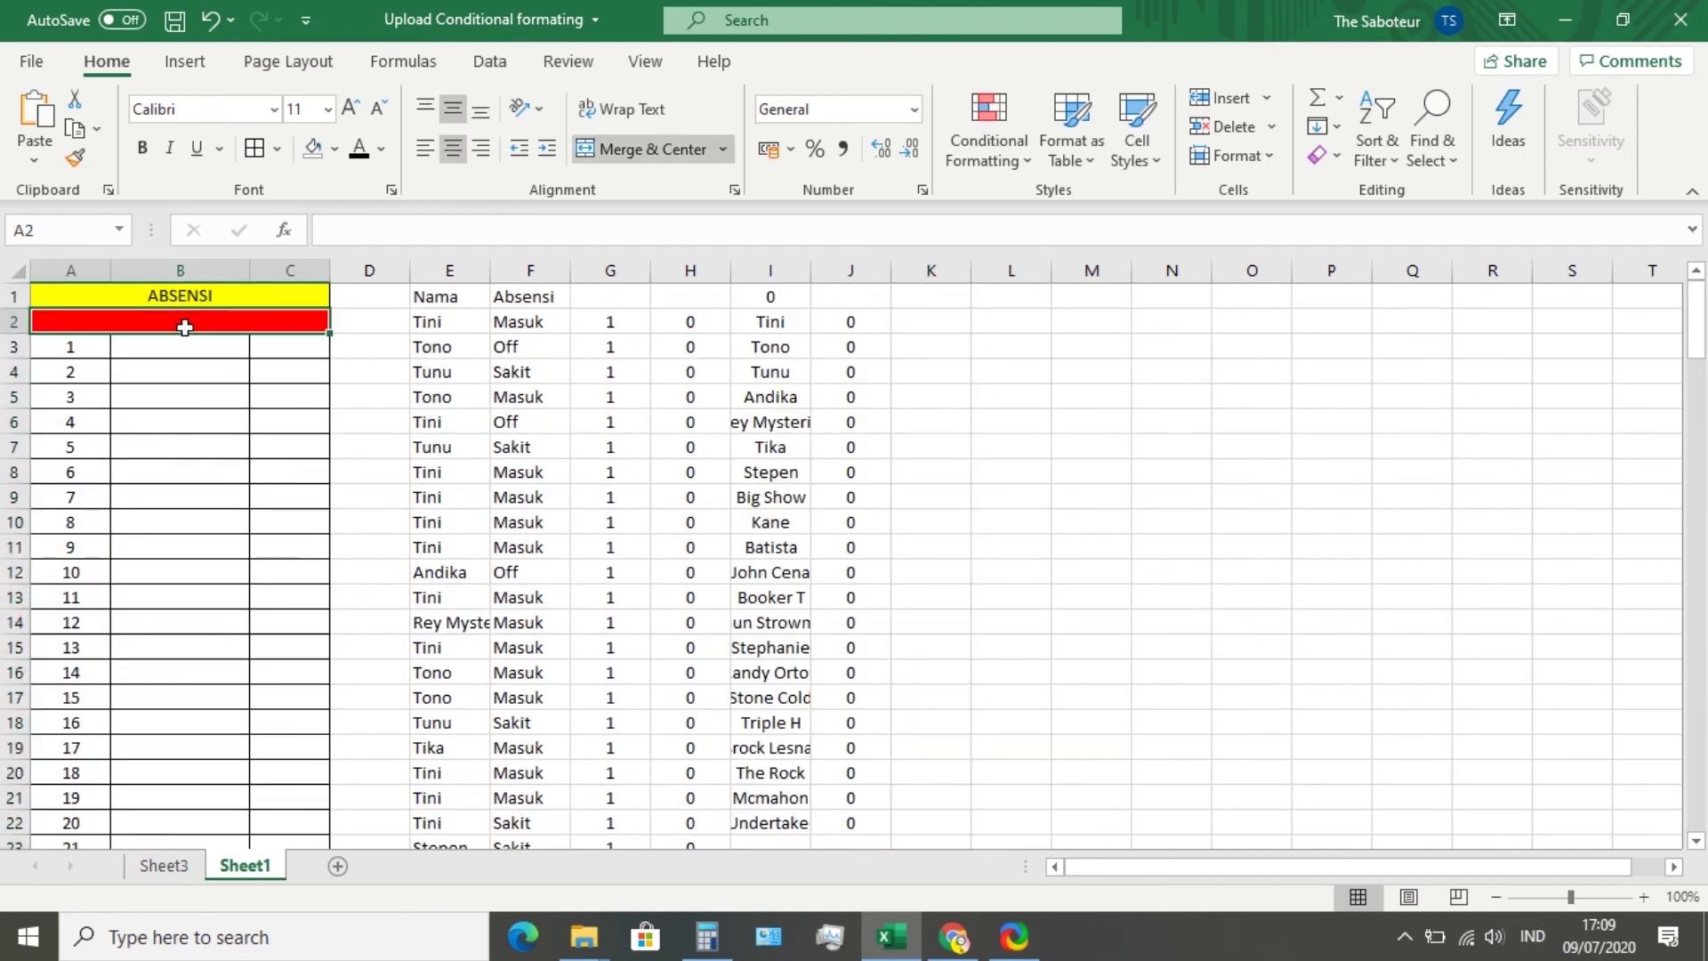
Set the font color of columns G through O to white to hide the helper values
drag(604, 269, 1217, 289)
click(381, 148)
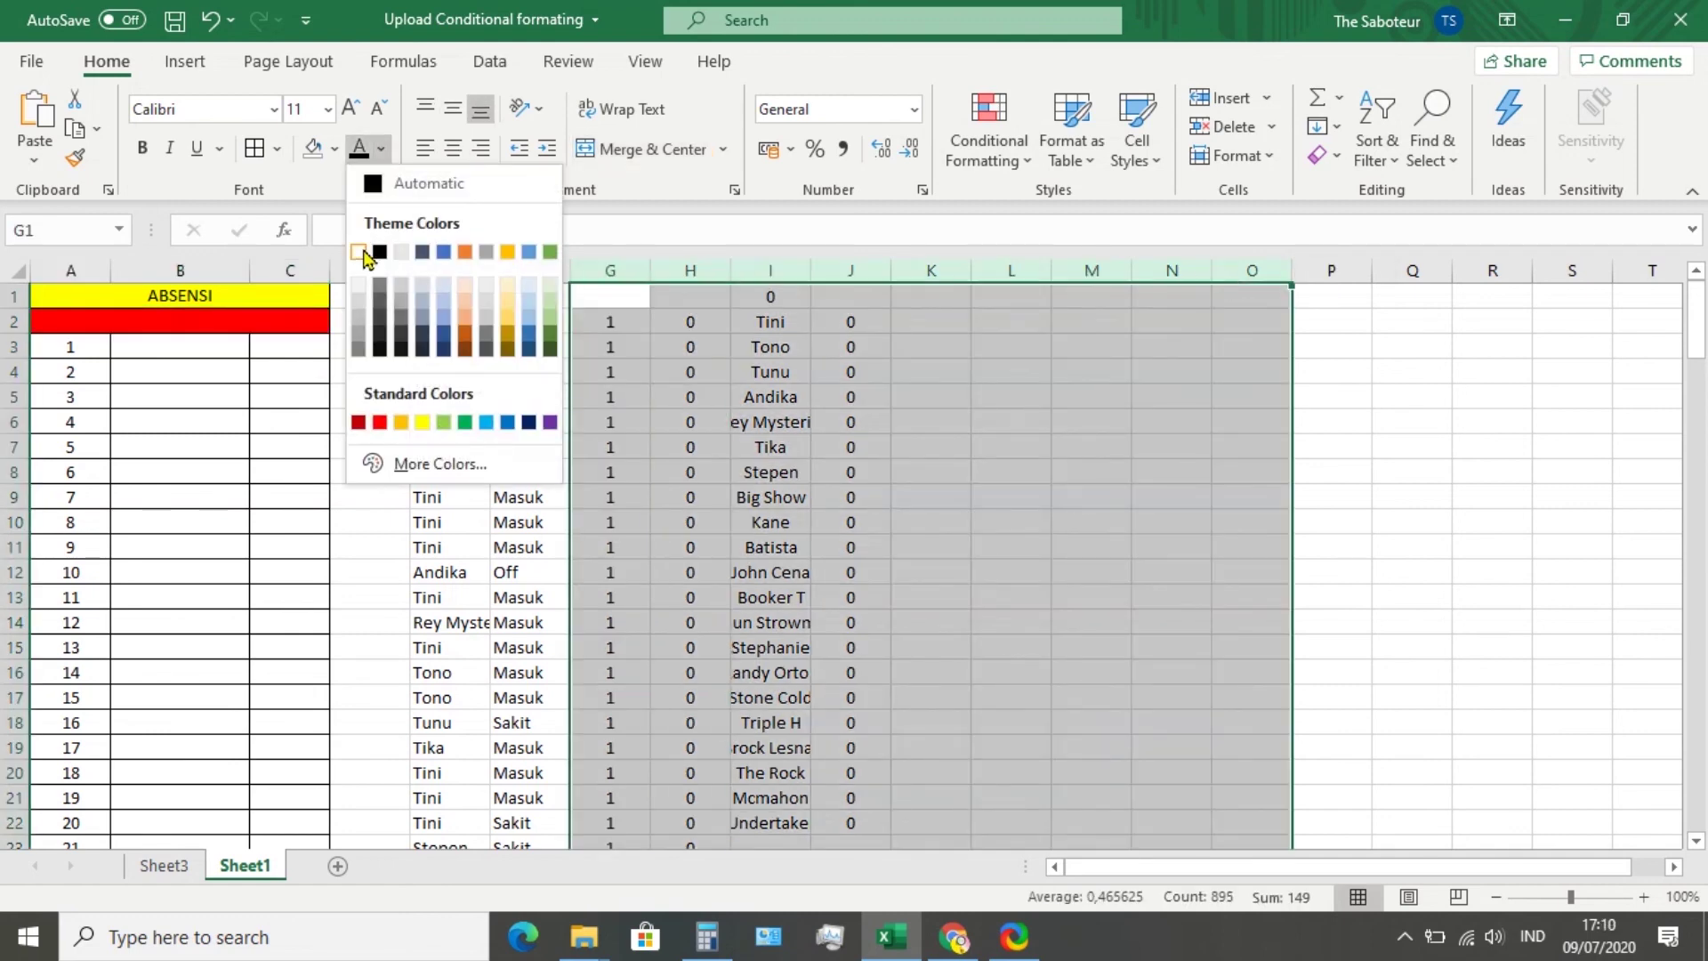
click(359, 252)
Enter sakit as the status in A2 and check the names and counts in the ABSENSI list
click(251, 317)
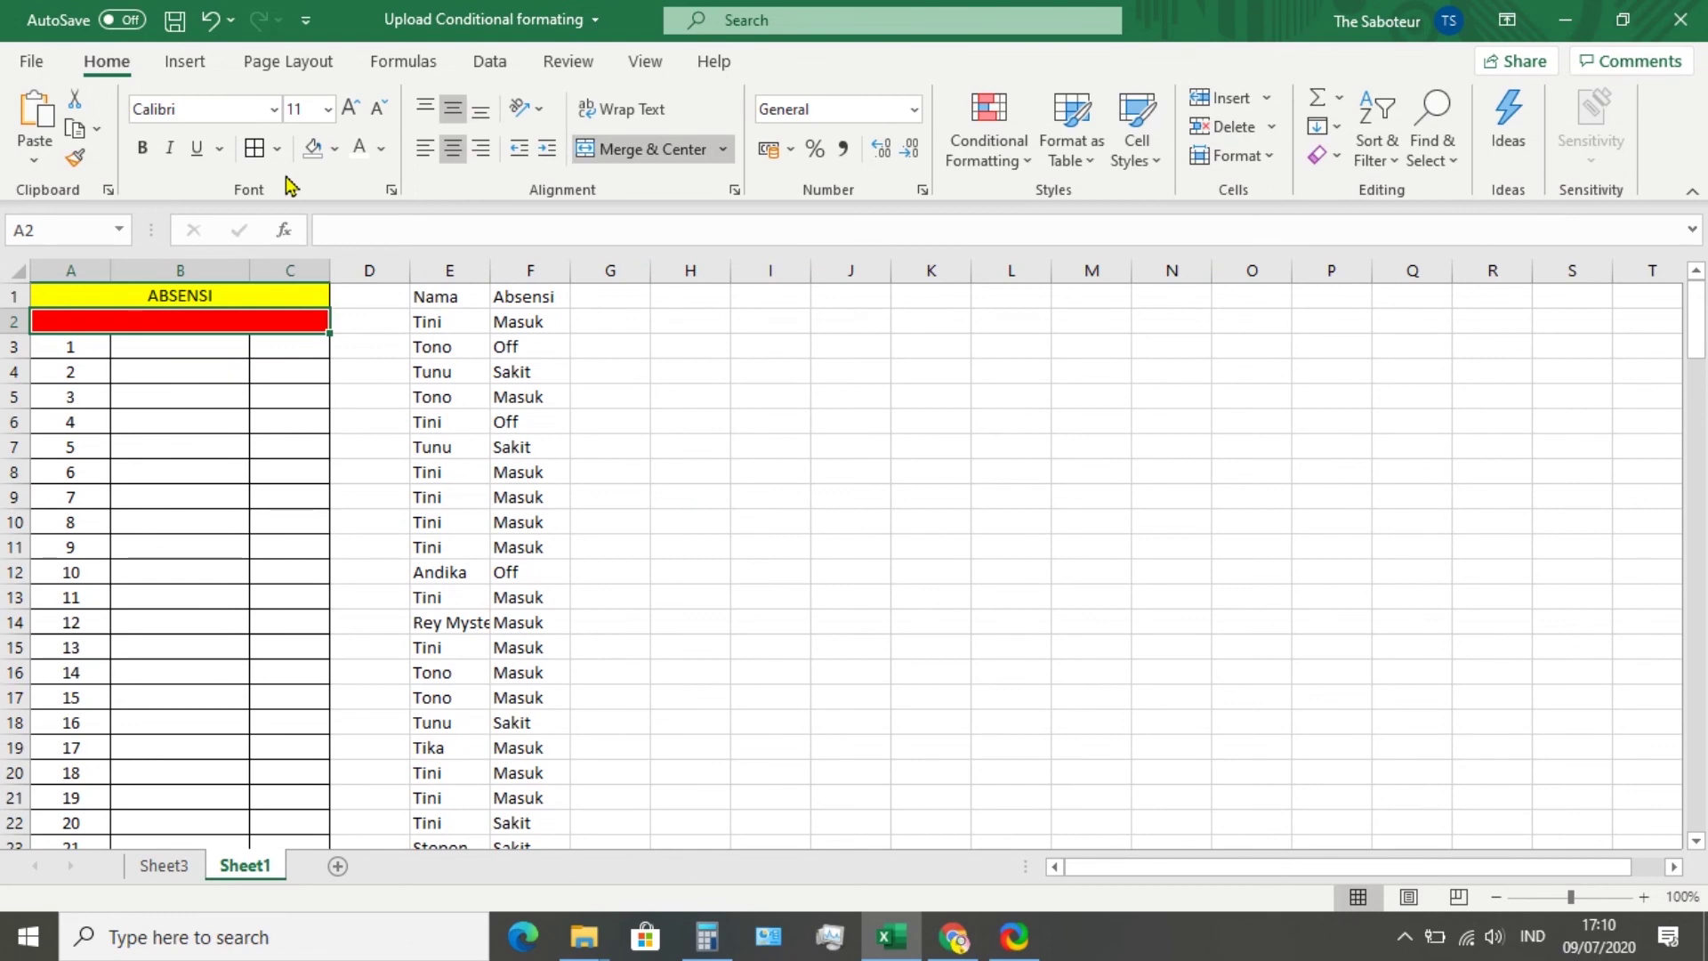
text(sakit)
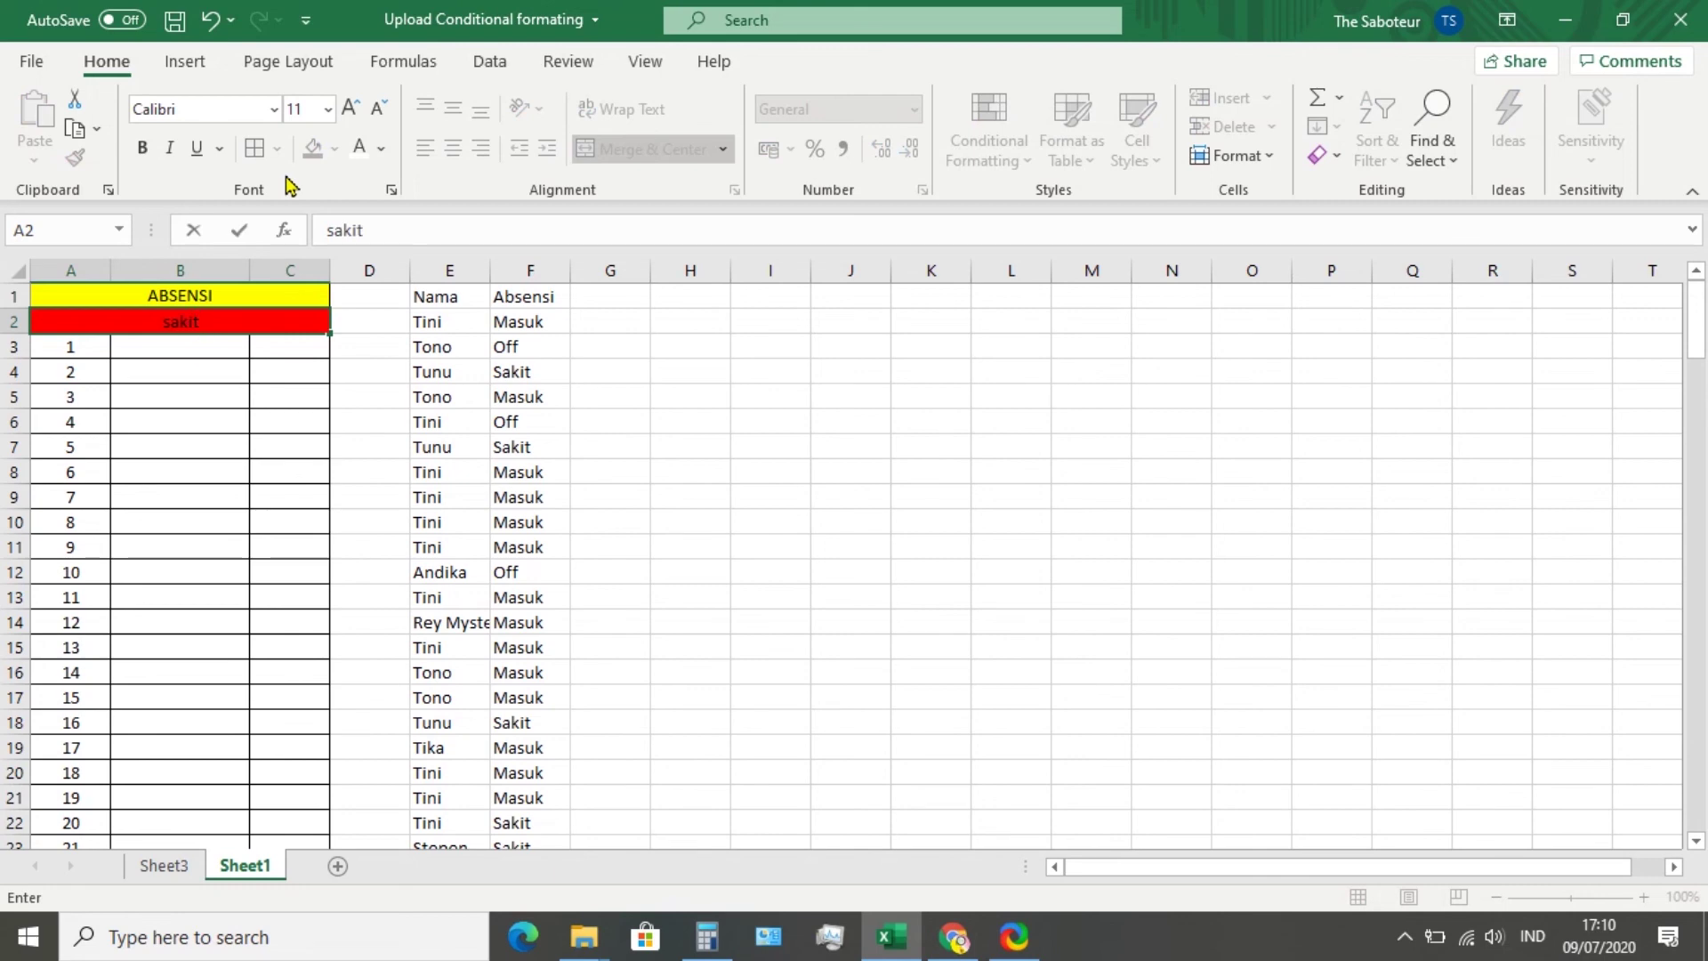
key(Return)
scroll(245, 675, down, 3)
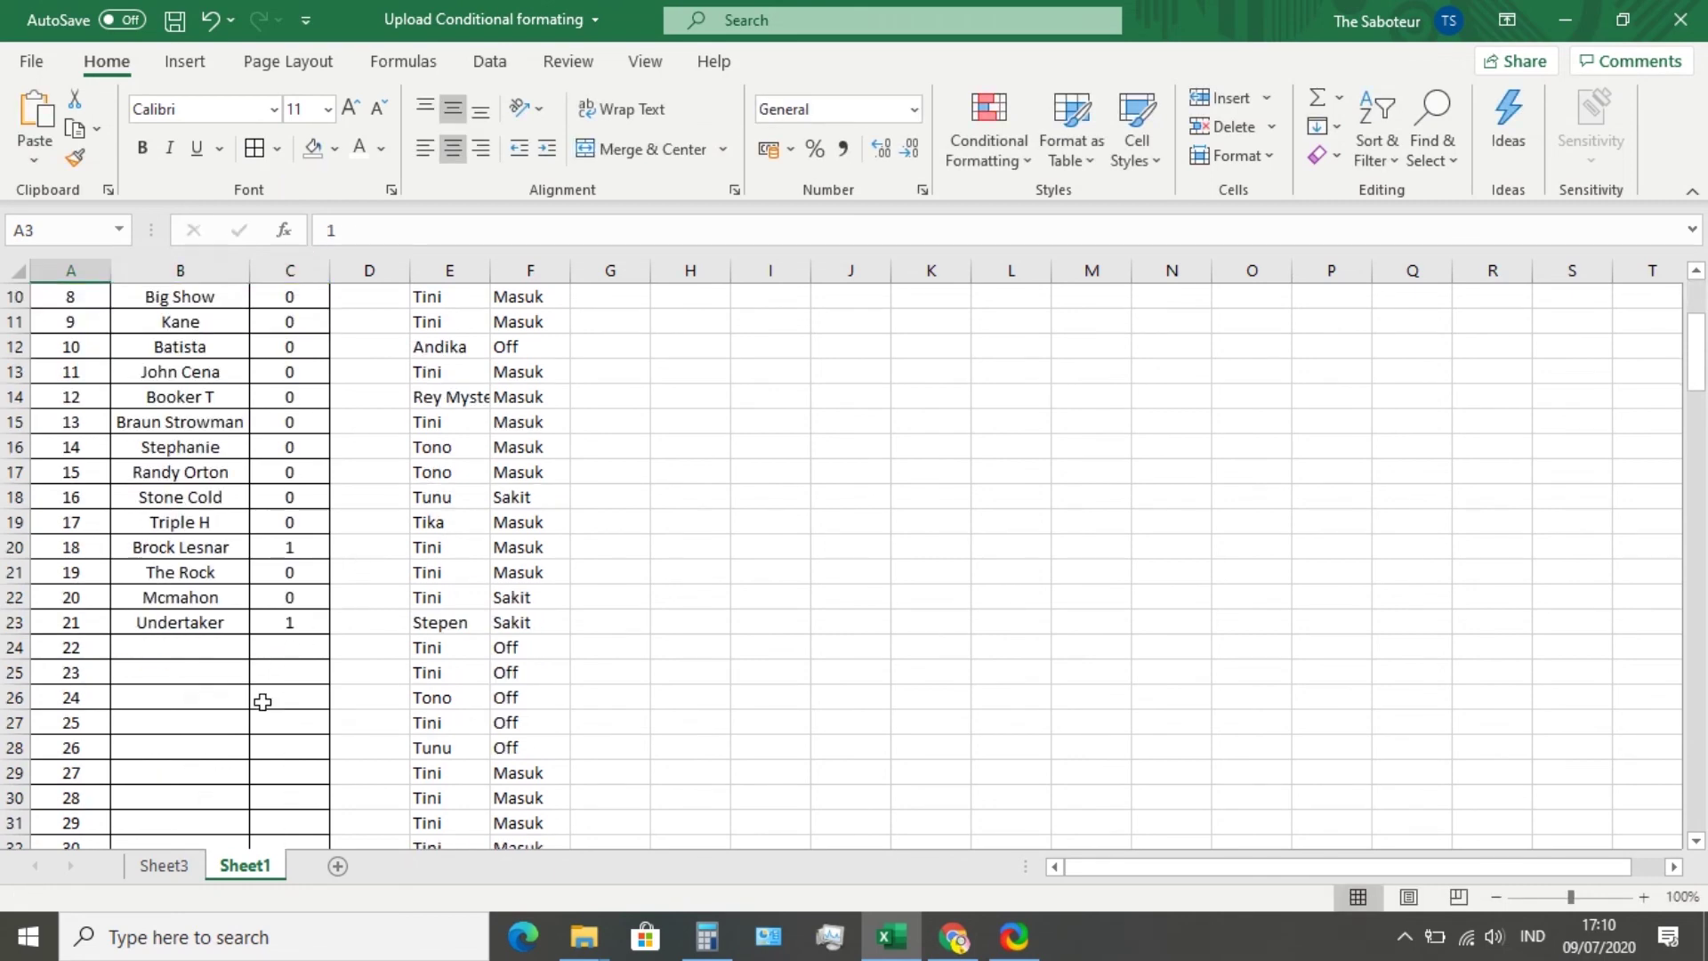
click(262, 702)
scroll(187, 529, up, 3)
scroll(184, 527, down, 5)
scroll(177, 547, up, 3)
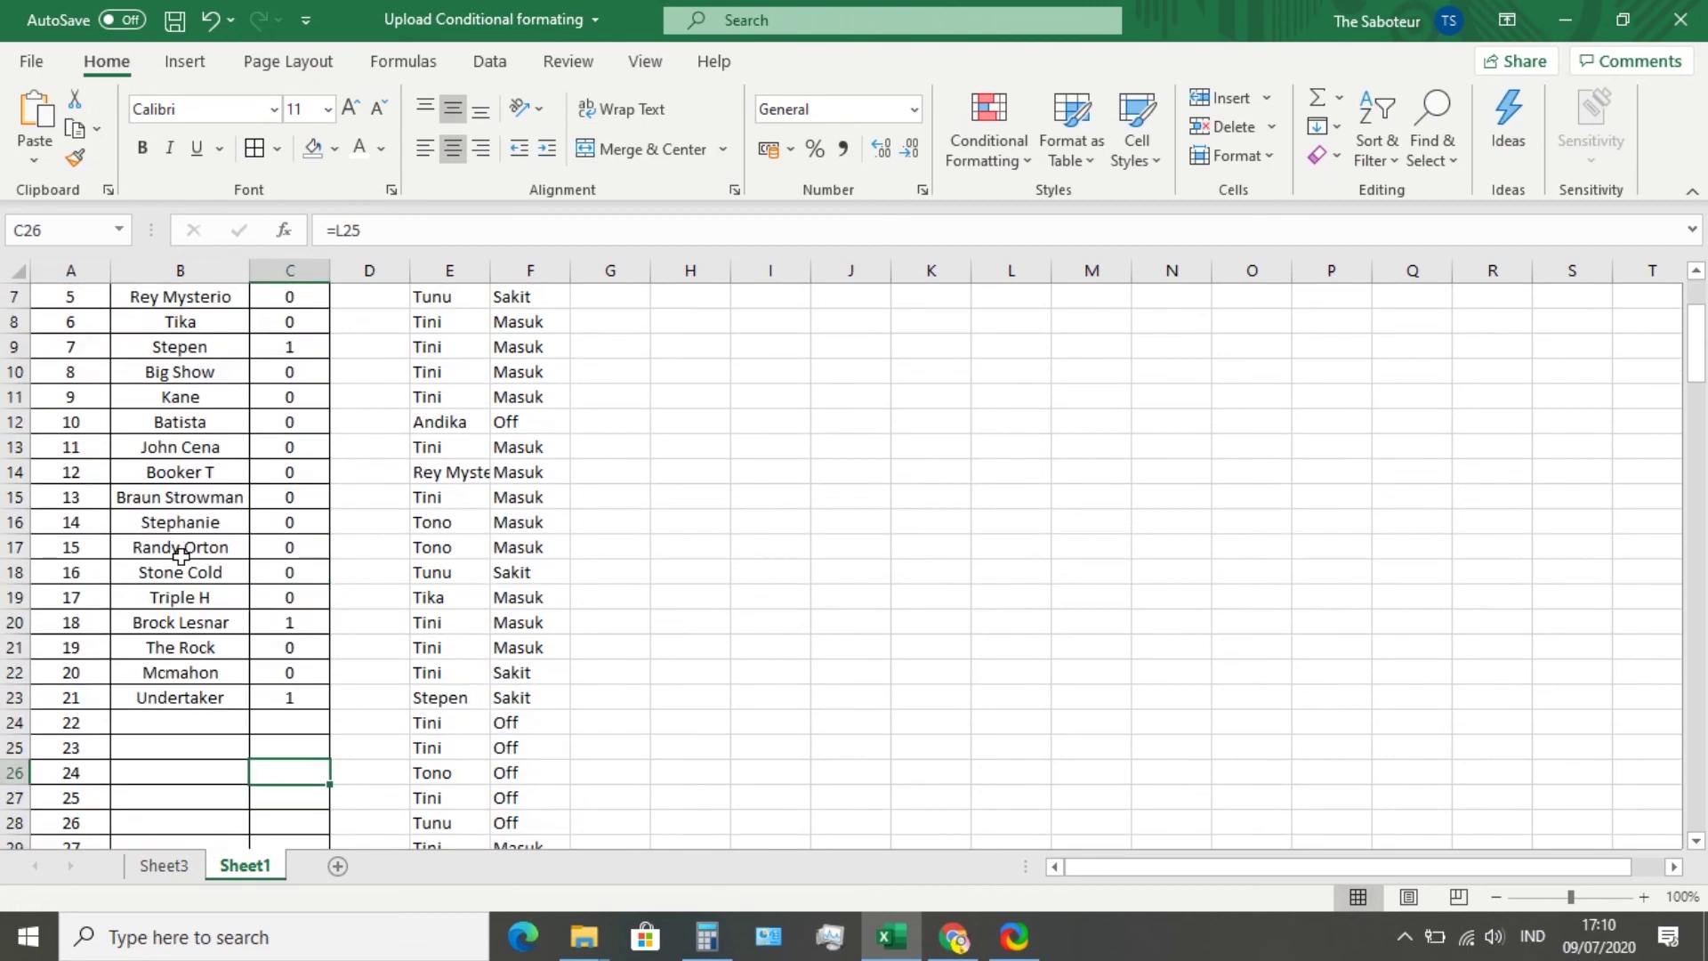
scroll(236, 648, up, 2)
Change the status in A2 to masuk
click(186, 321)
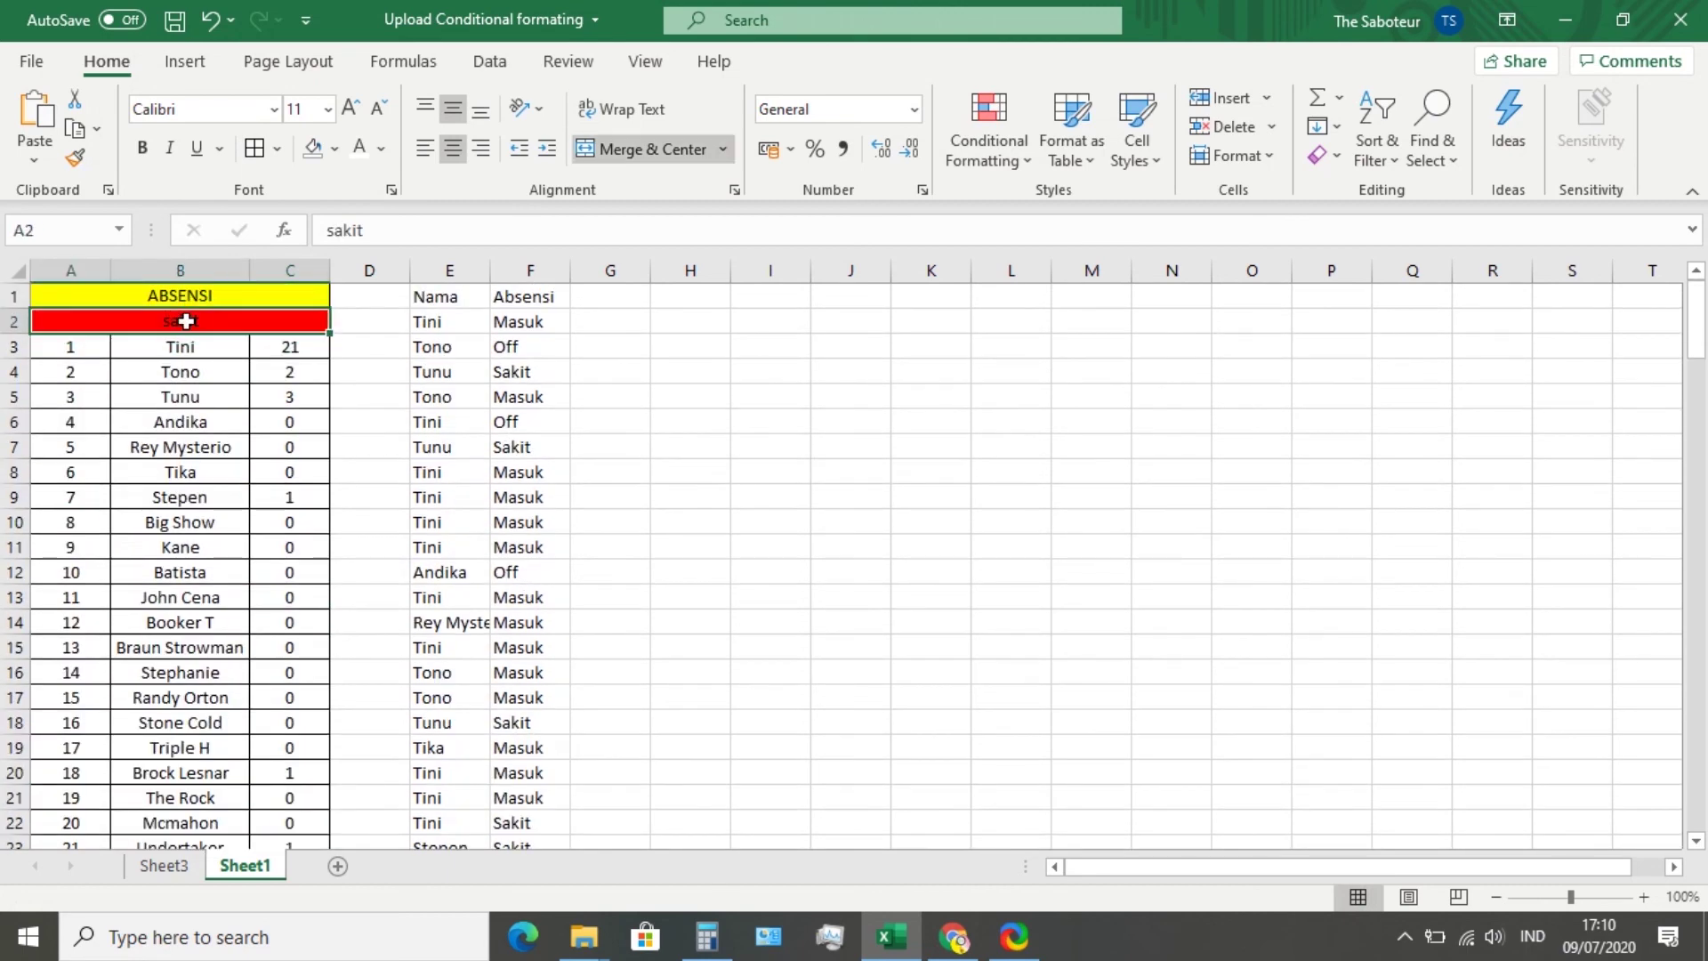
text(masuk)
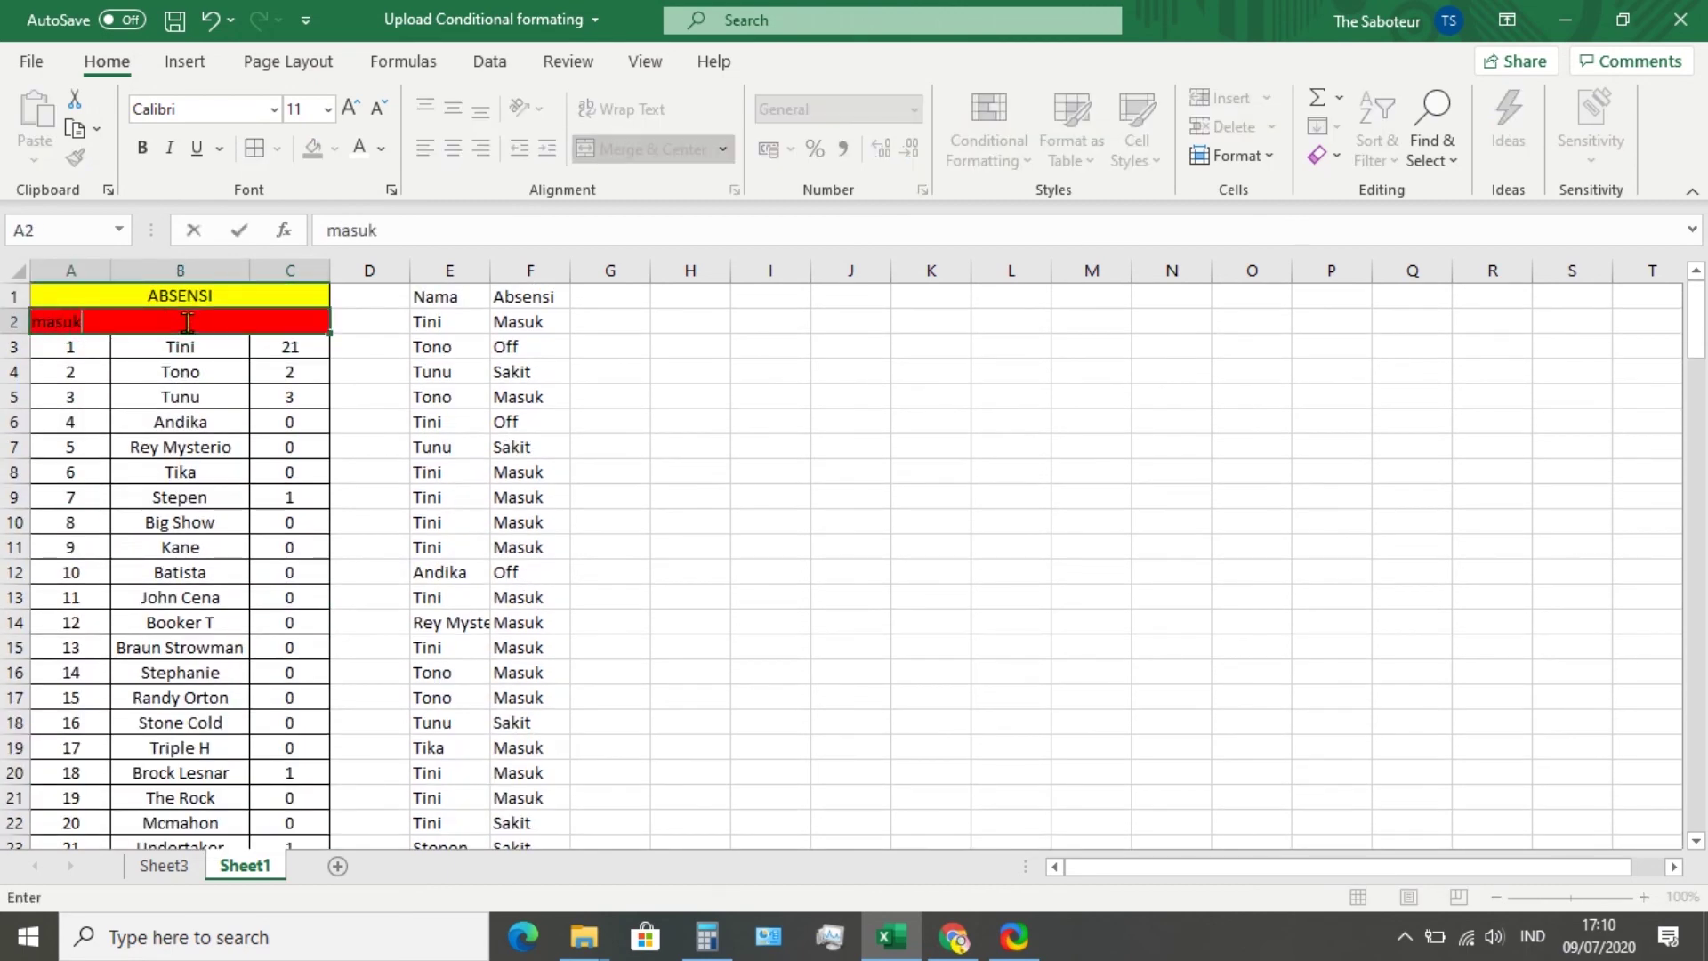
key(Return)
Review the ABSENSI names and counts for the masuk status, including the Stone Cold and Triple H rows
scroll(194, 686, down, 3)
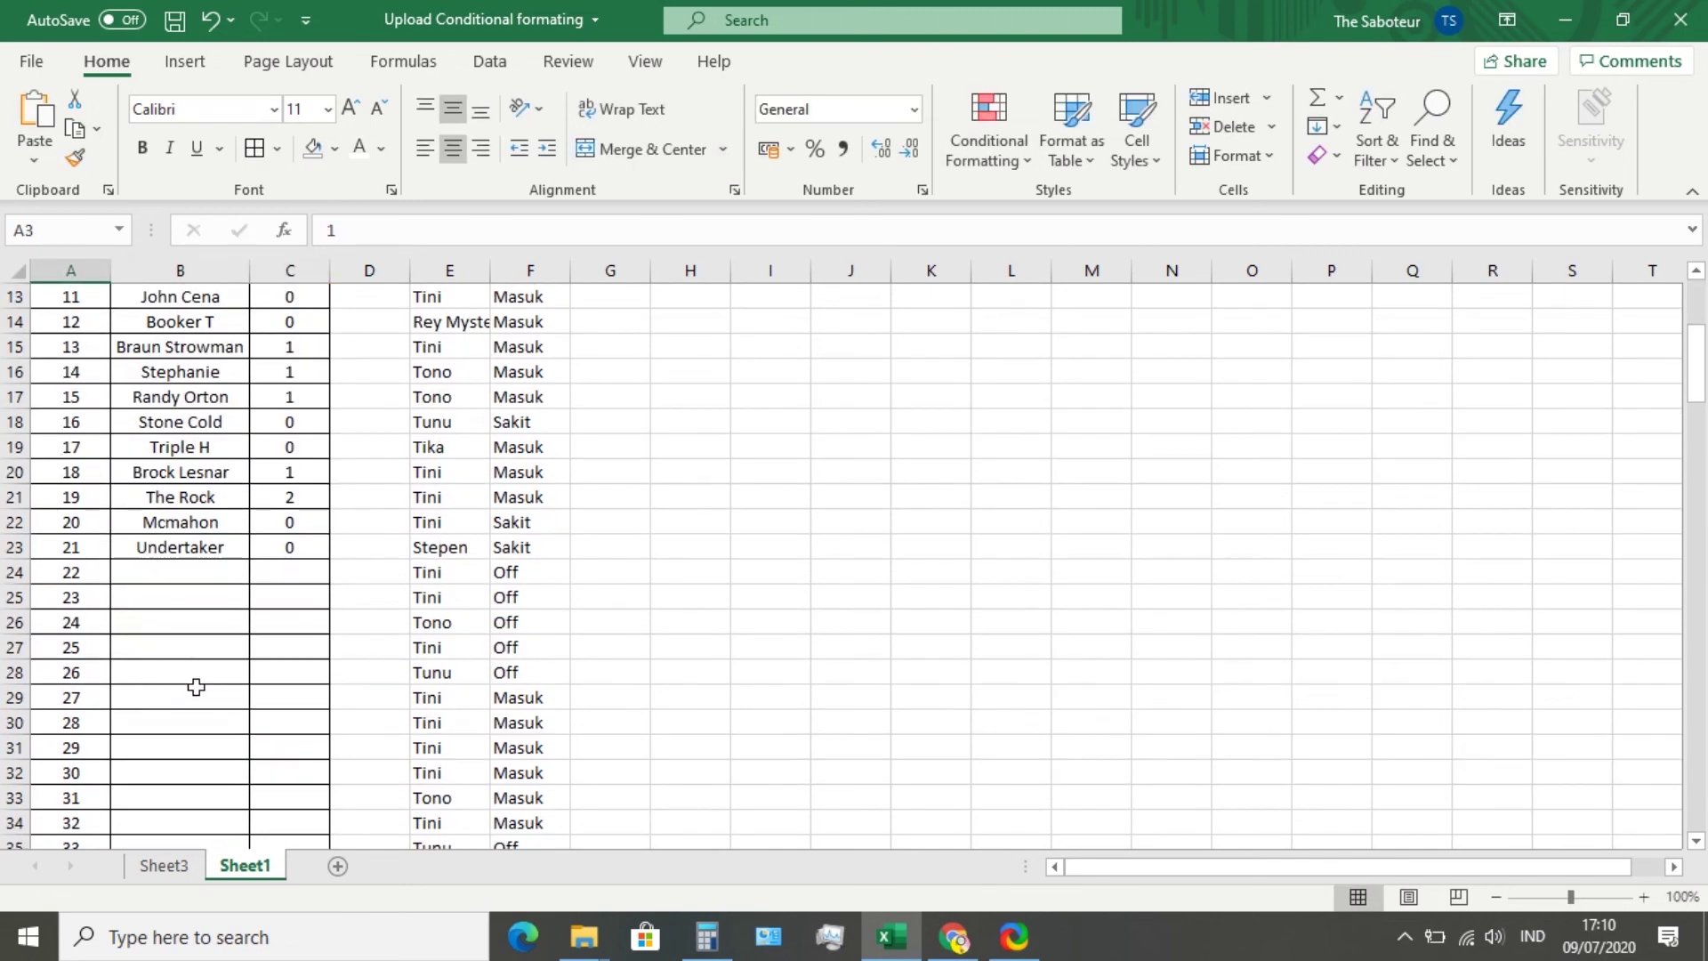
scroll(197, 685, up, 1)
click(173, 547)
click(174, 597)
scroll(173, 489, up, 2)
scroll(173, 481, down, 1)
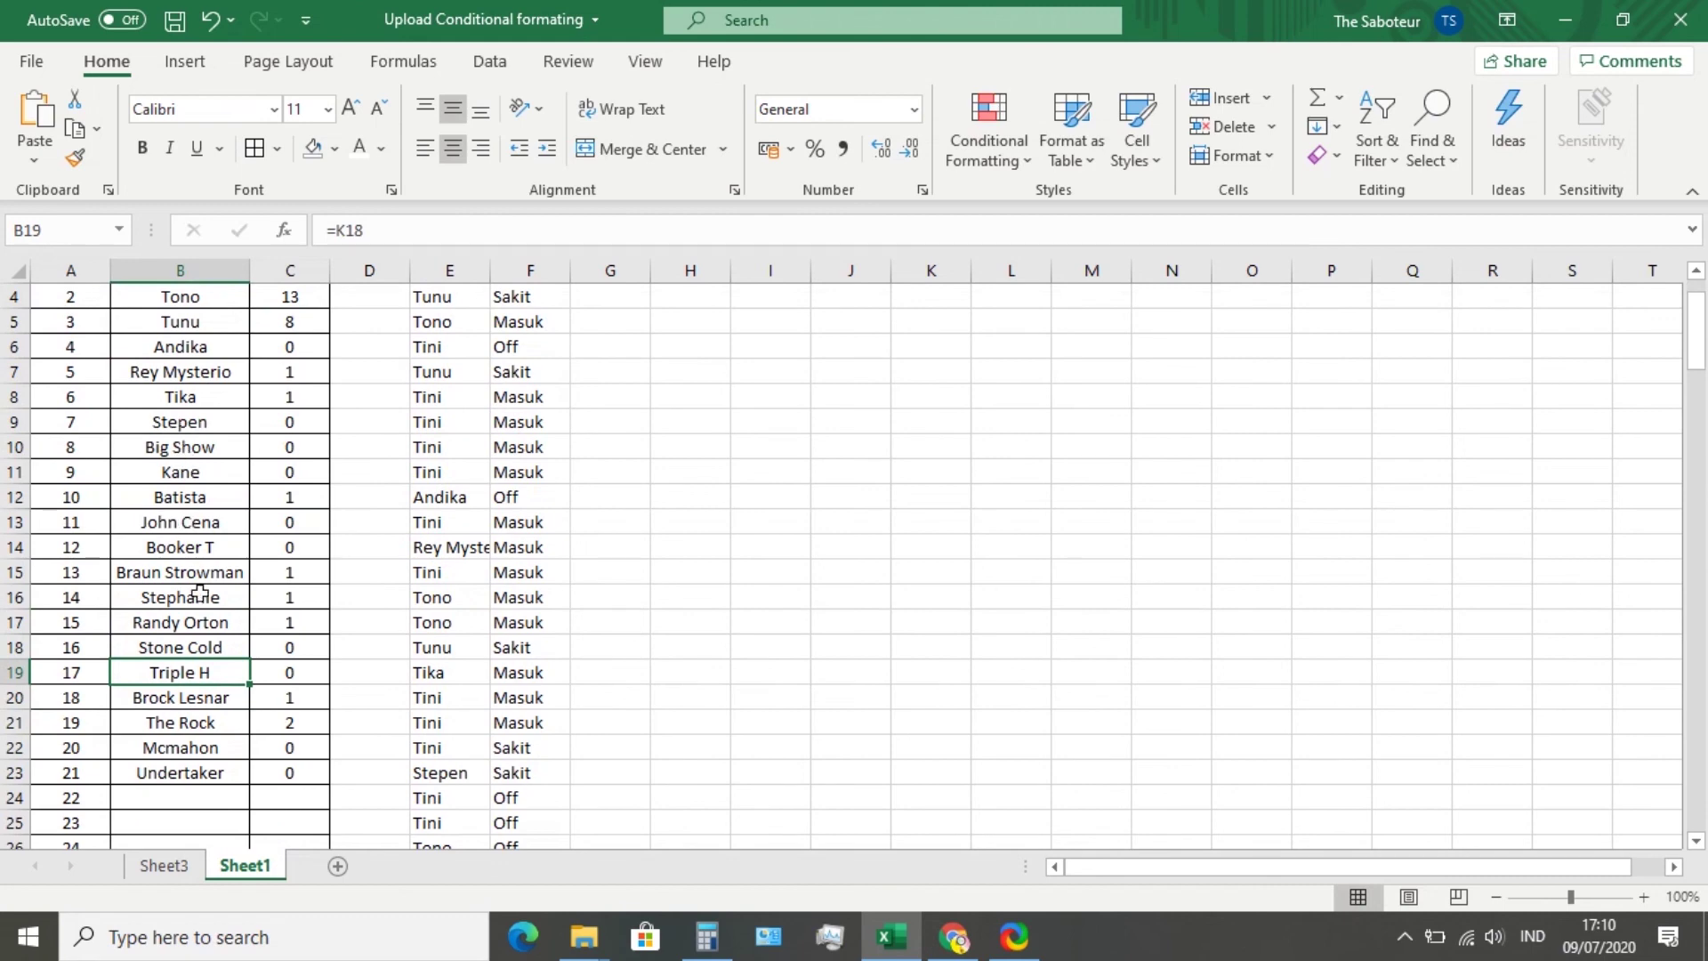
scroll(218, 605, up, 1)
scroll(225, 632, down, 2)
click(158, 370)
scroll(158, 371, up, 2)
click(158, 363)
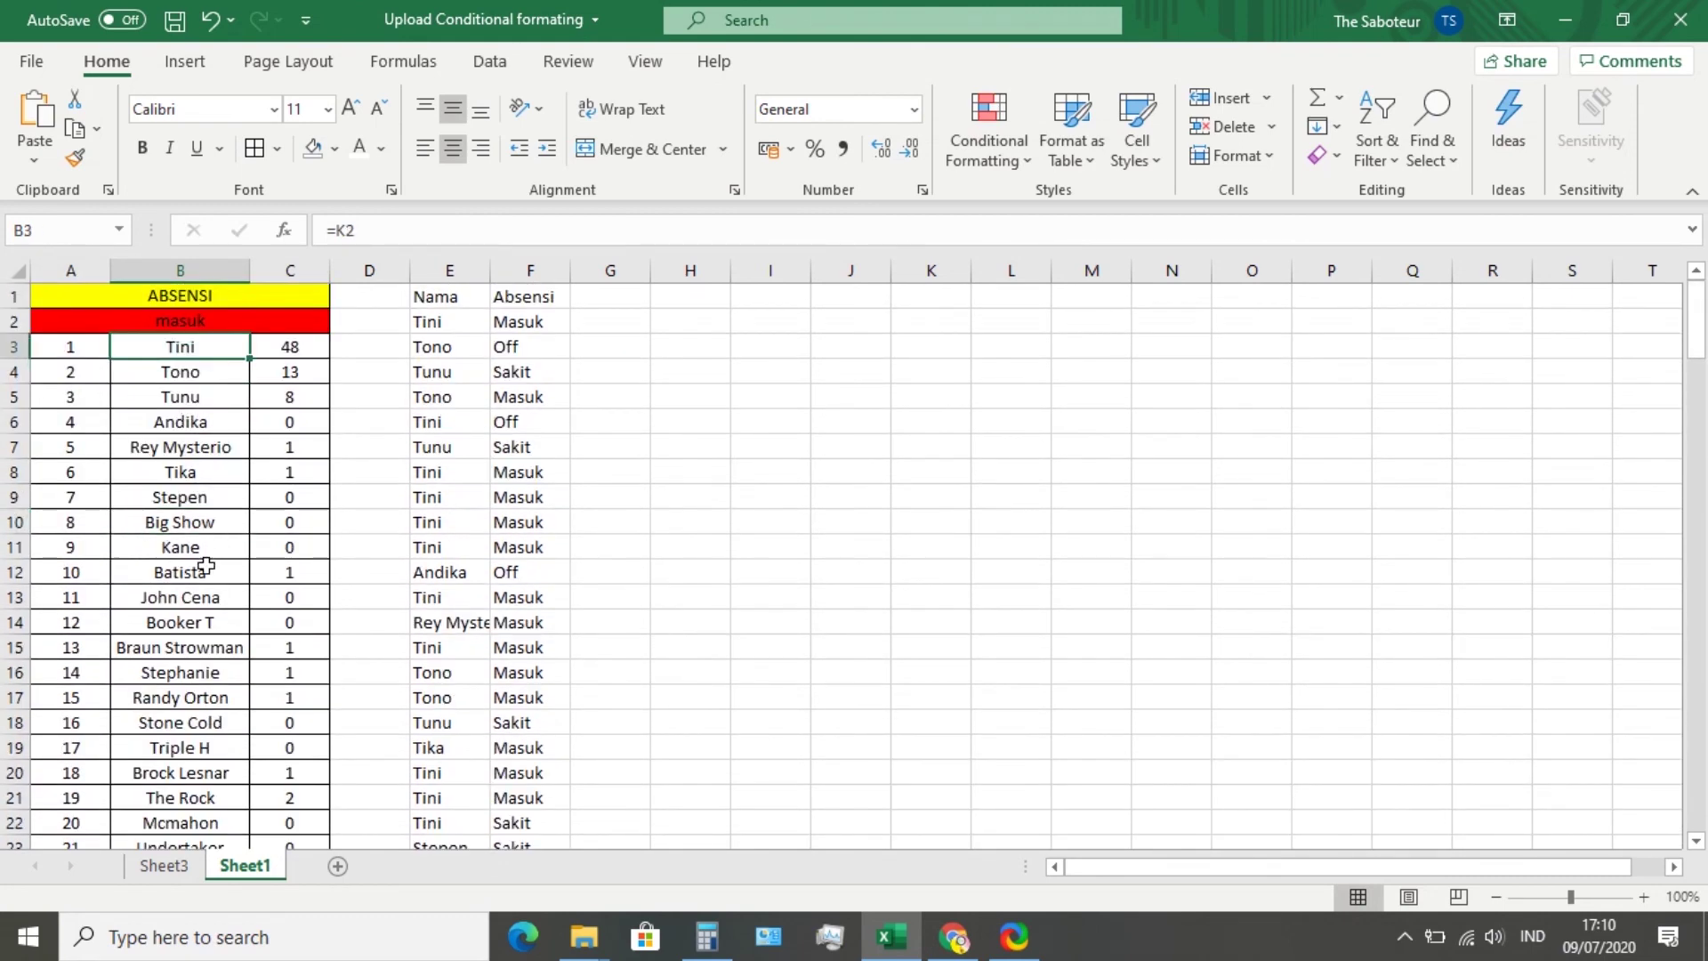
scroll(213, 605, down, 3)
click(170, 496)
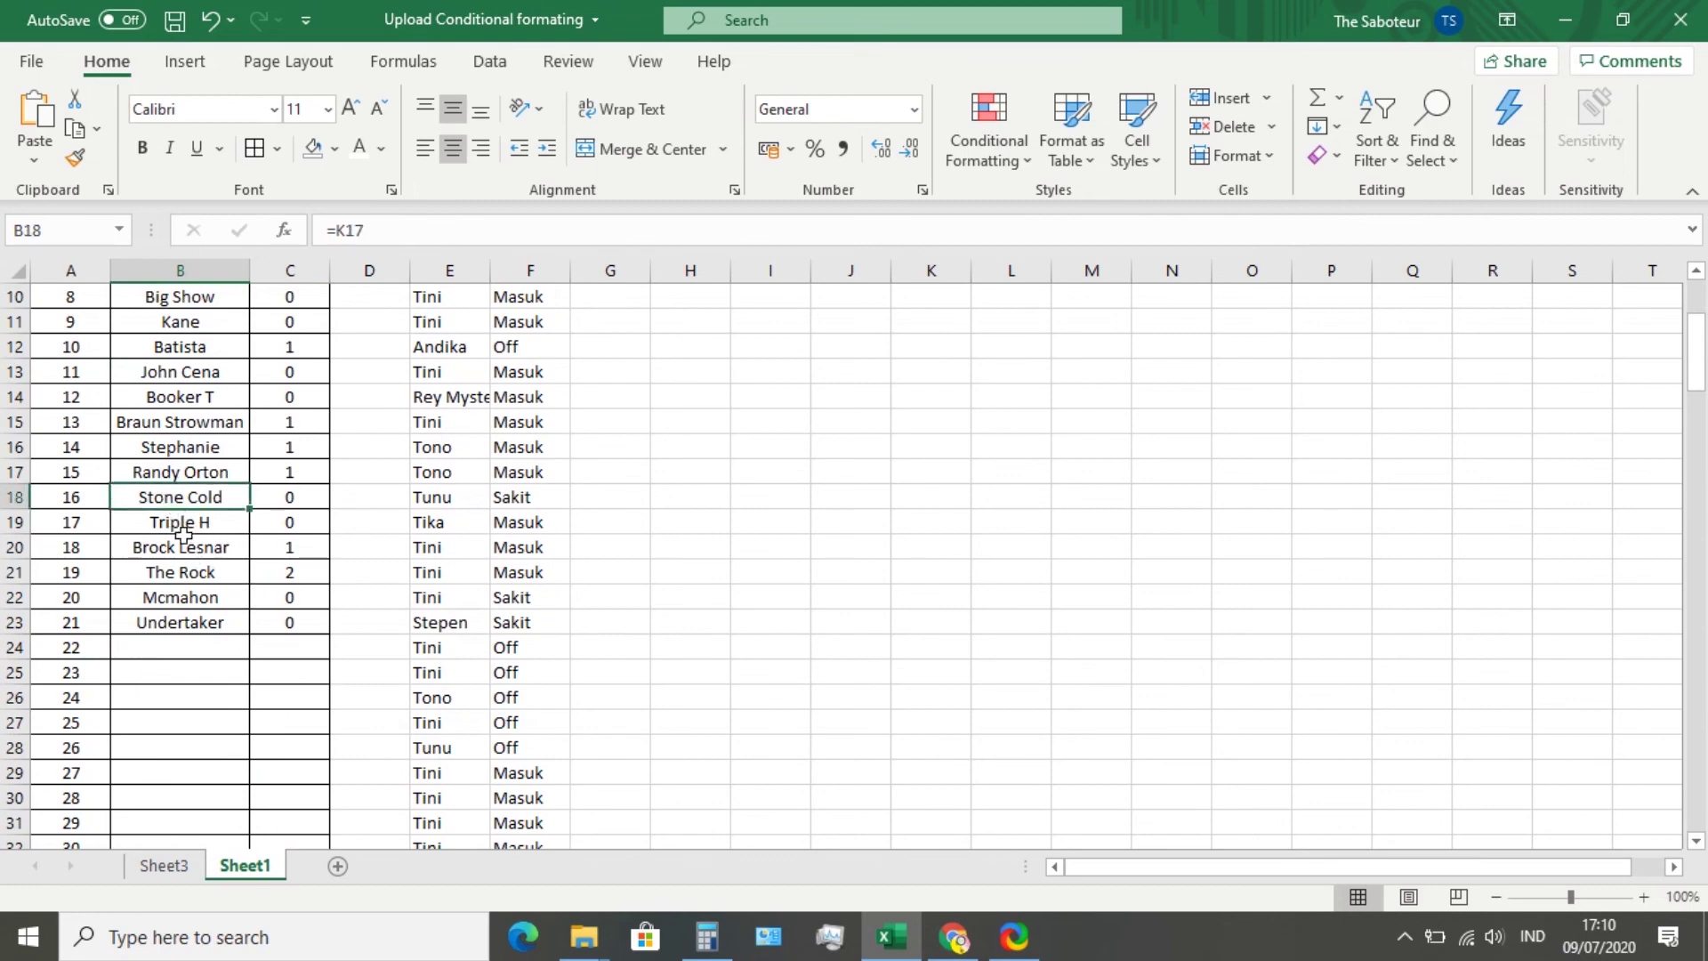
click(182, 526)
drag(178, 511, 261, 506)
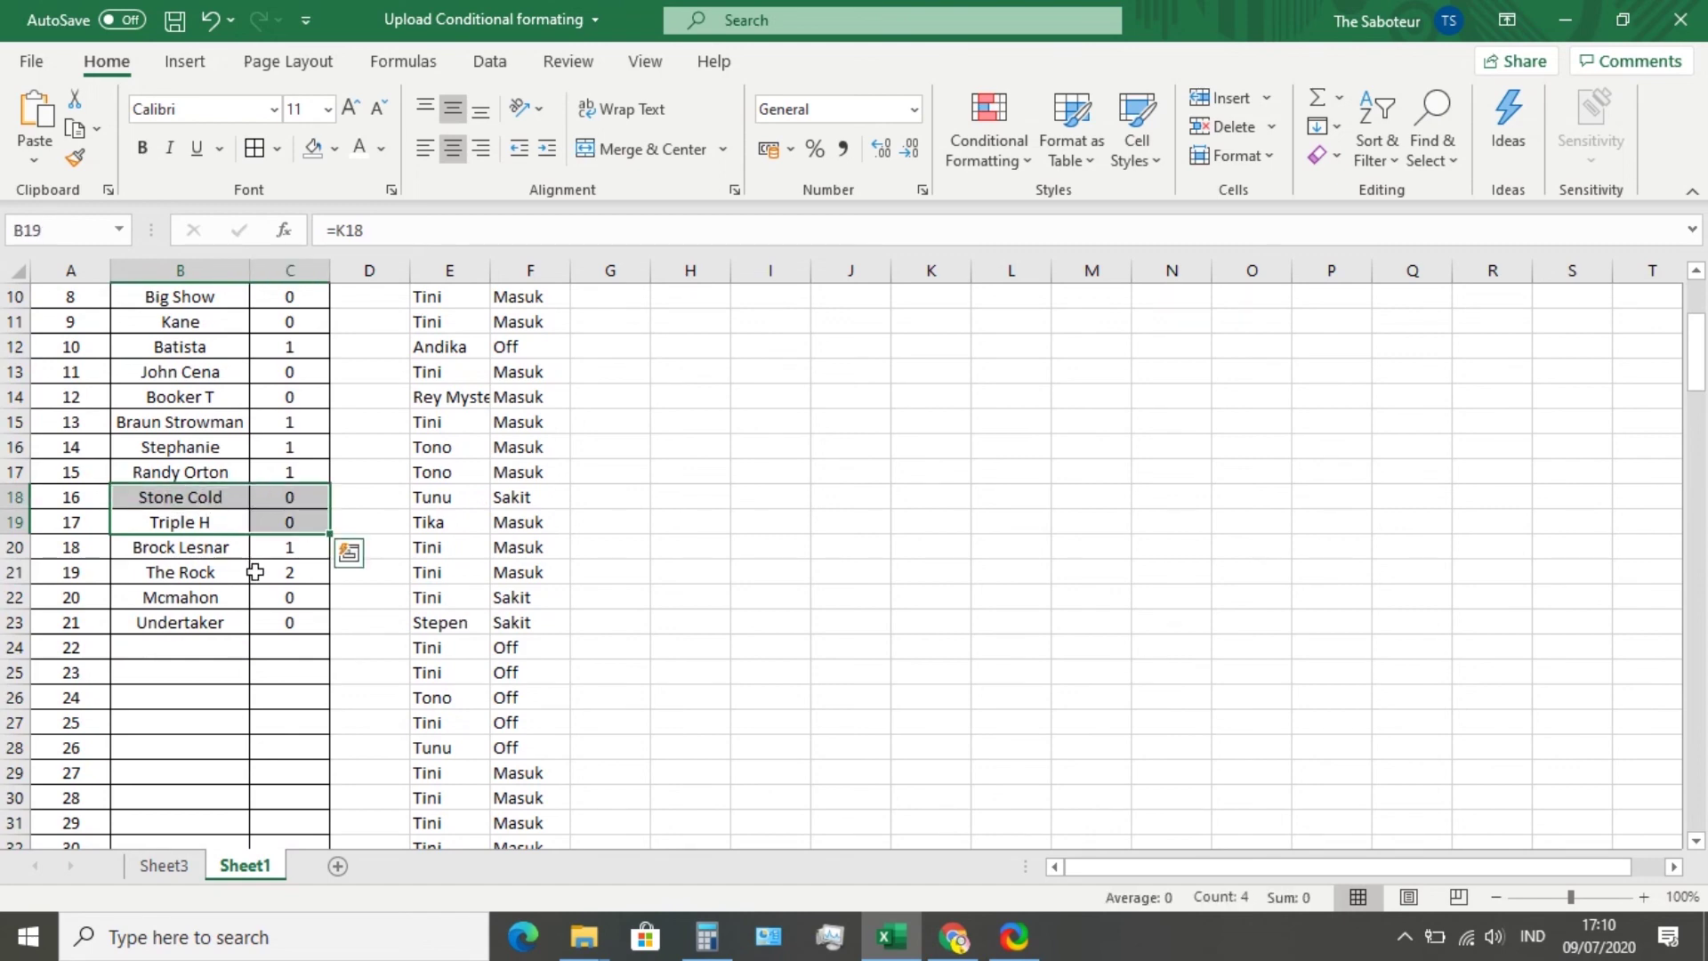
scroll(252, 591, up, 1)
scroll(283, 681, down, 1)
scroll(264, 683, down, 1)
scroll(267, 737, up, 4)
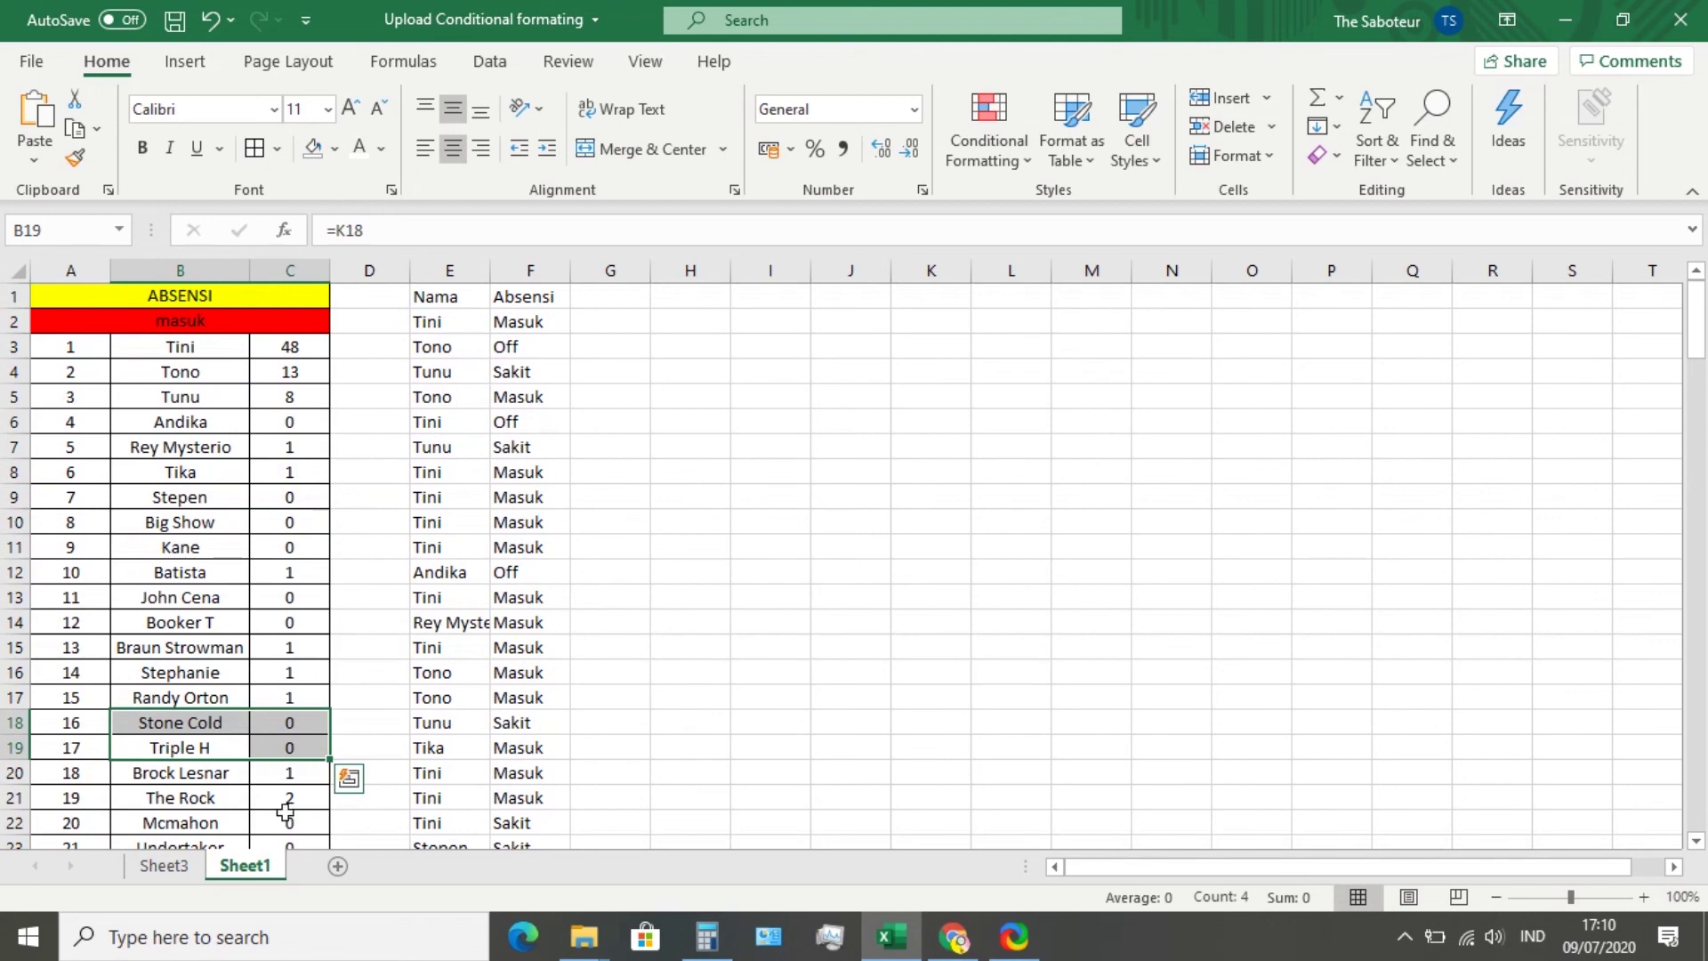
Set the status in A2 to sakit and check the counts from Big Show through Triple H
click(204, 318)
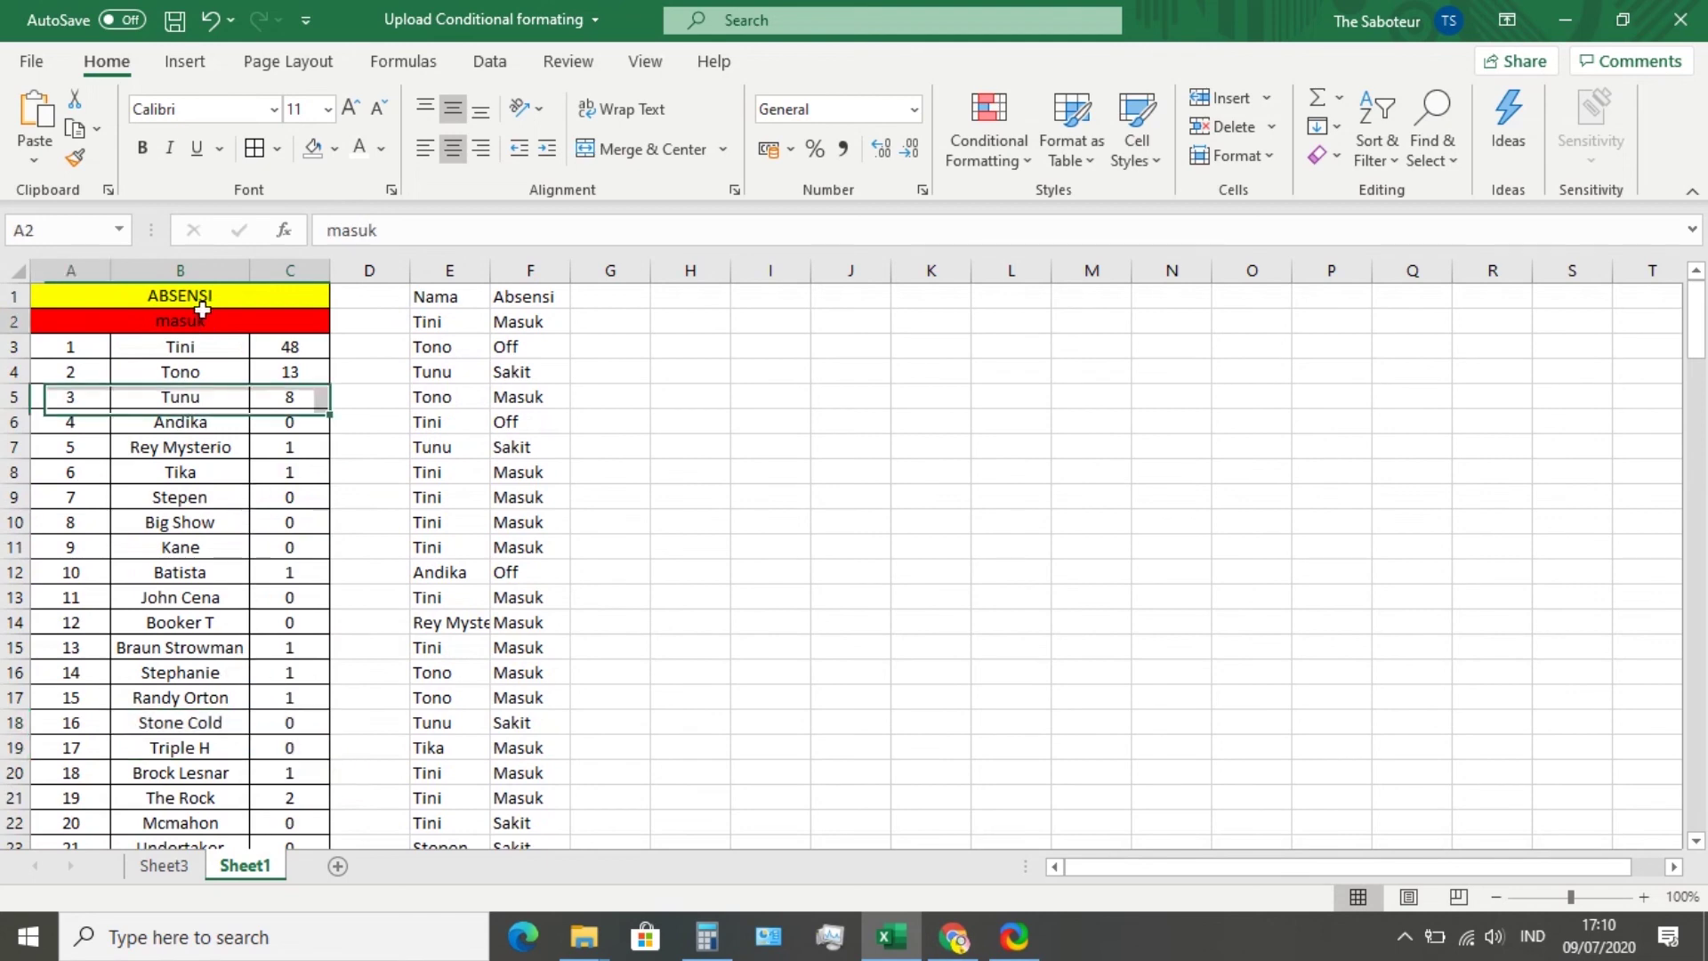
text(sakit)
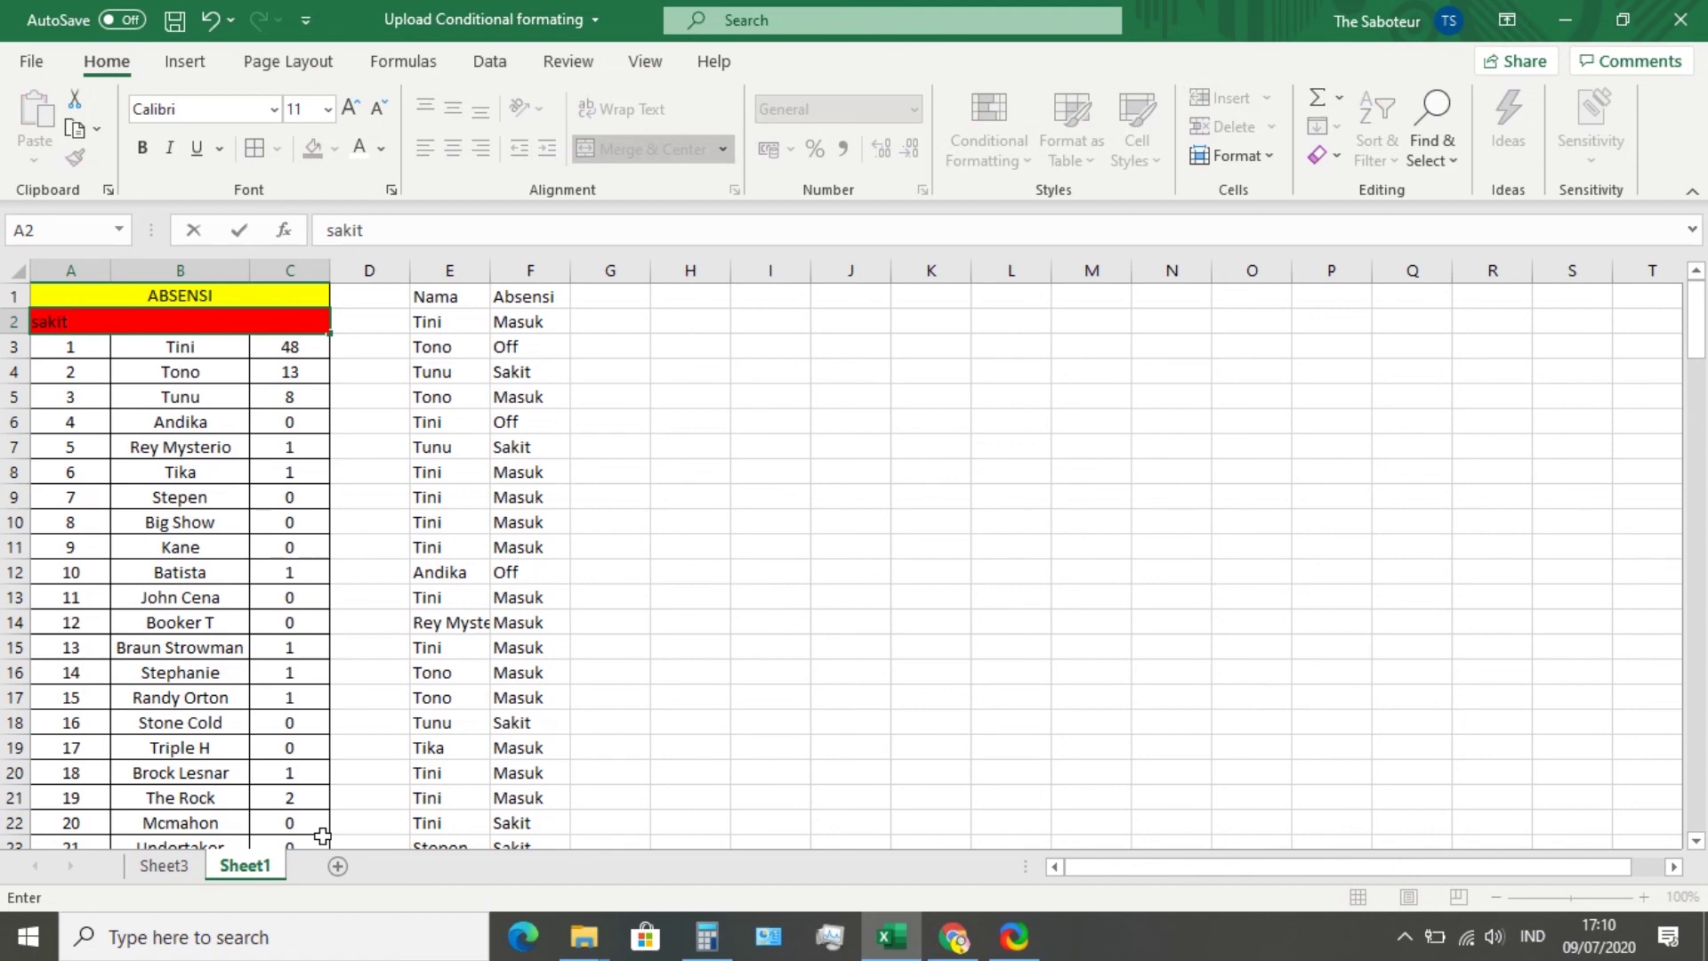
key(Return)
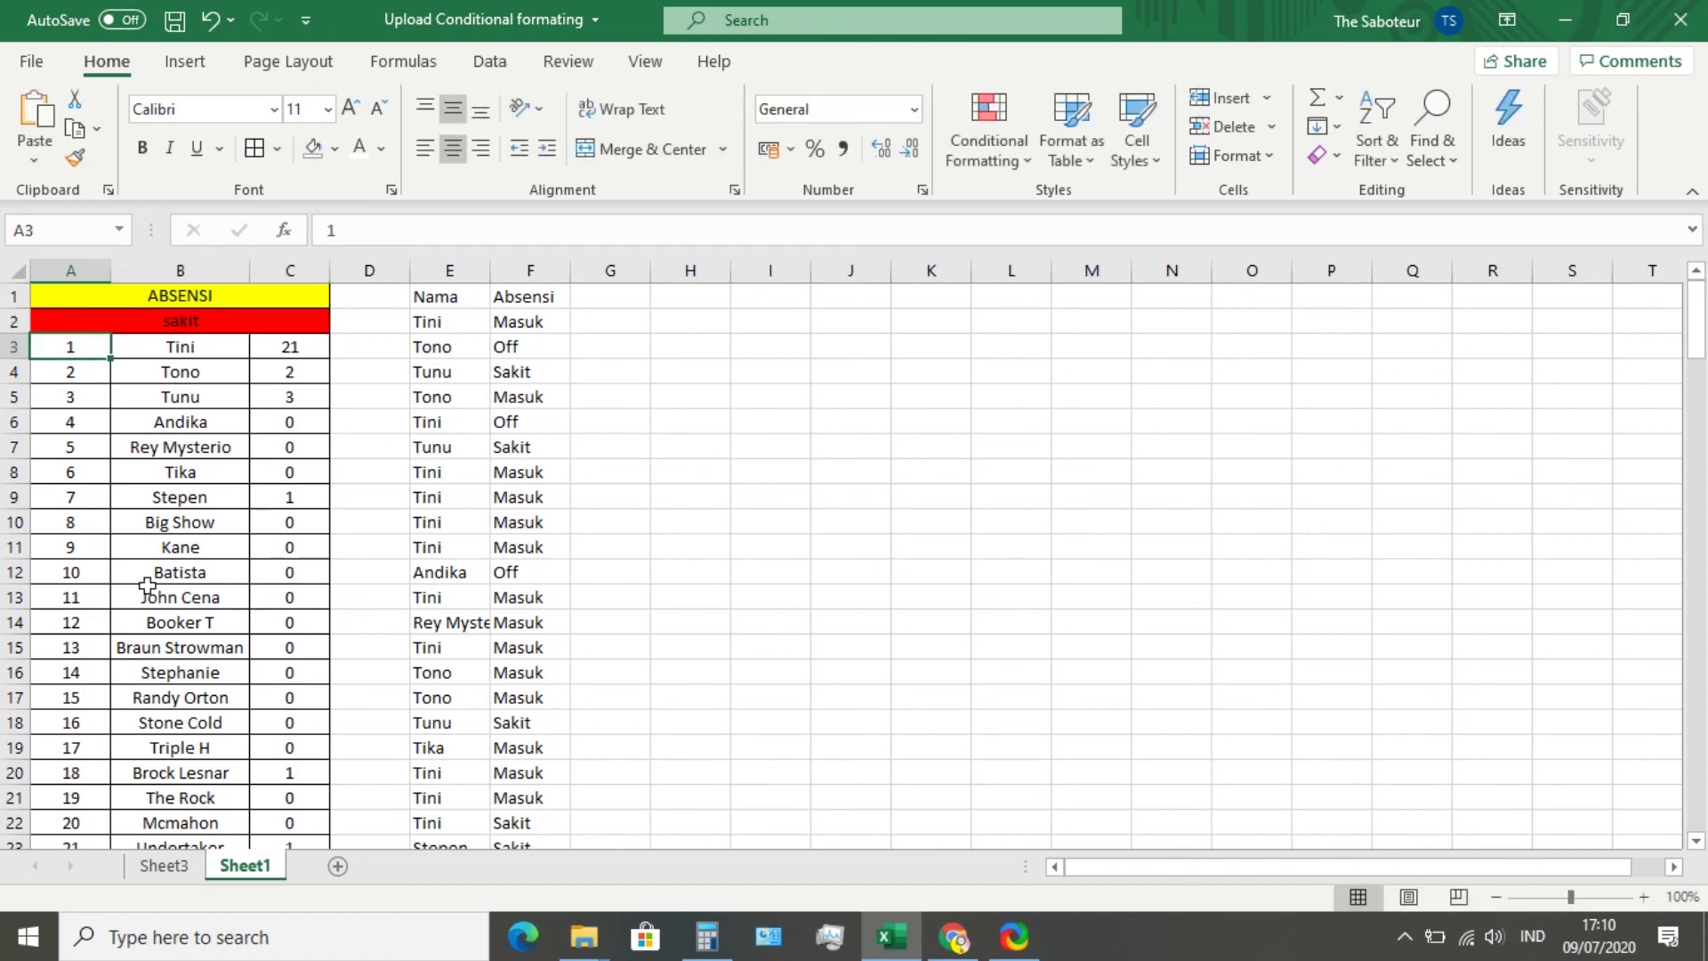
scroll(161, 604, down, 2)
drag(177, 600, 274, 368)
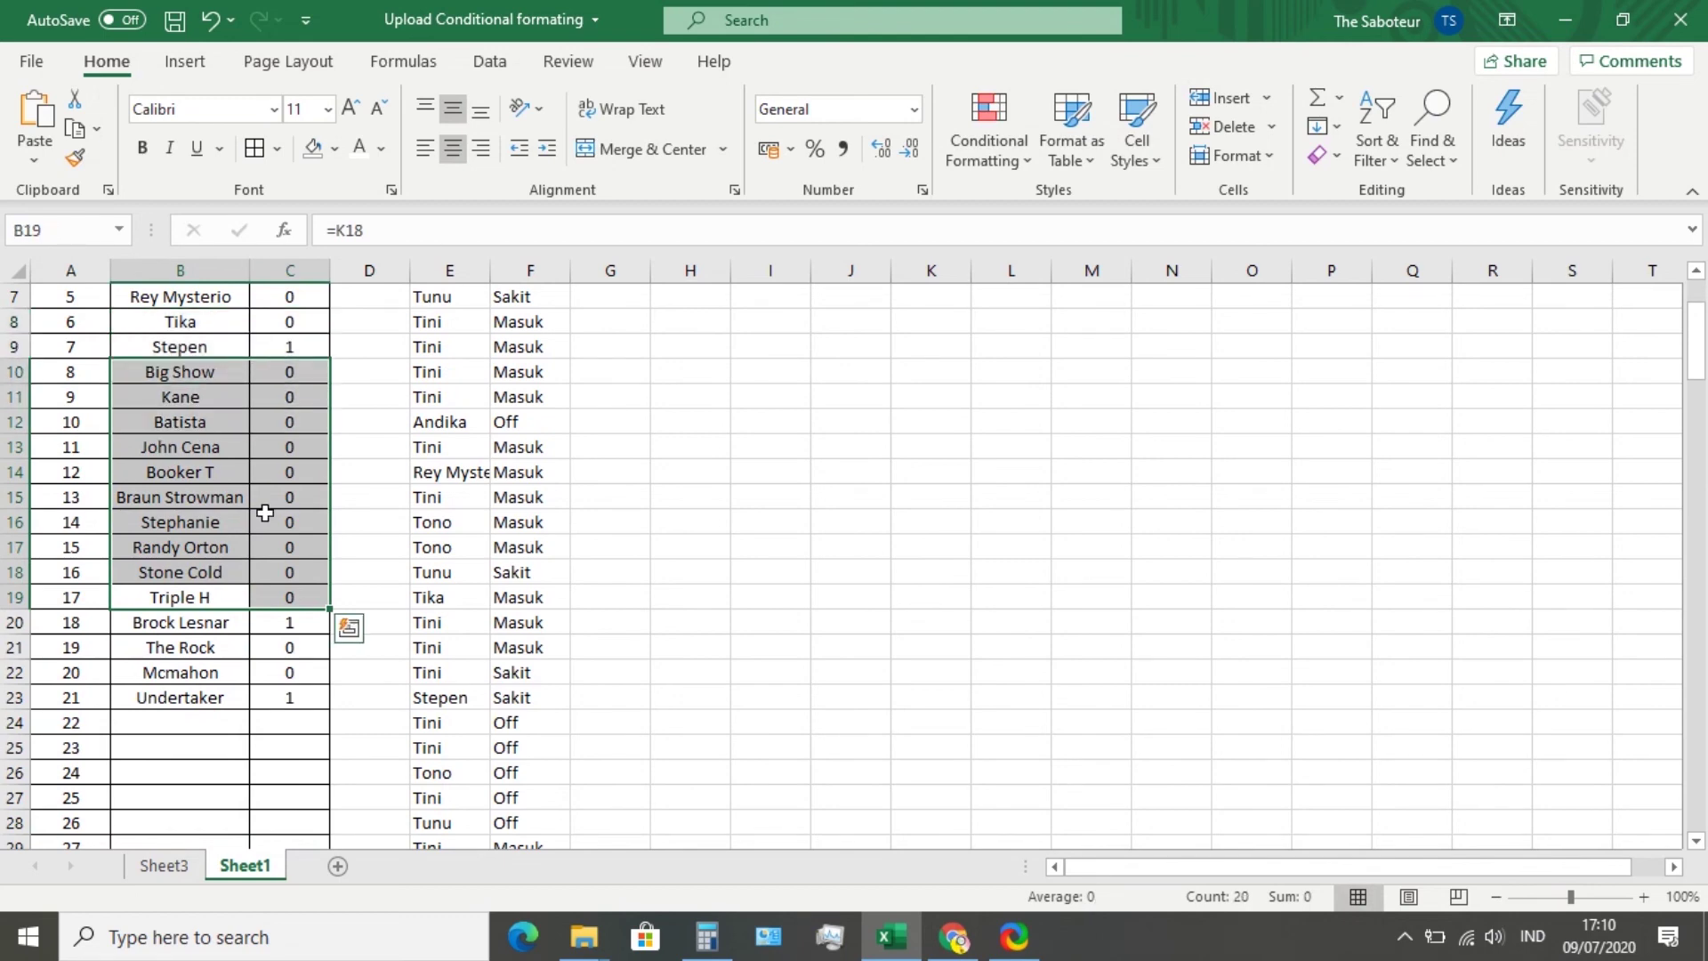
scroll(259, 529, up, 2)
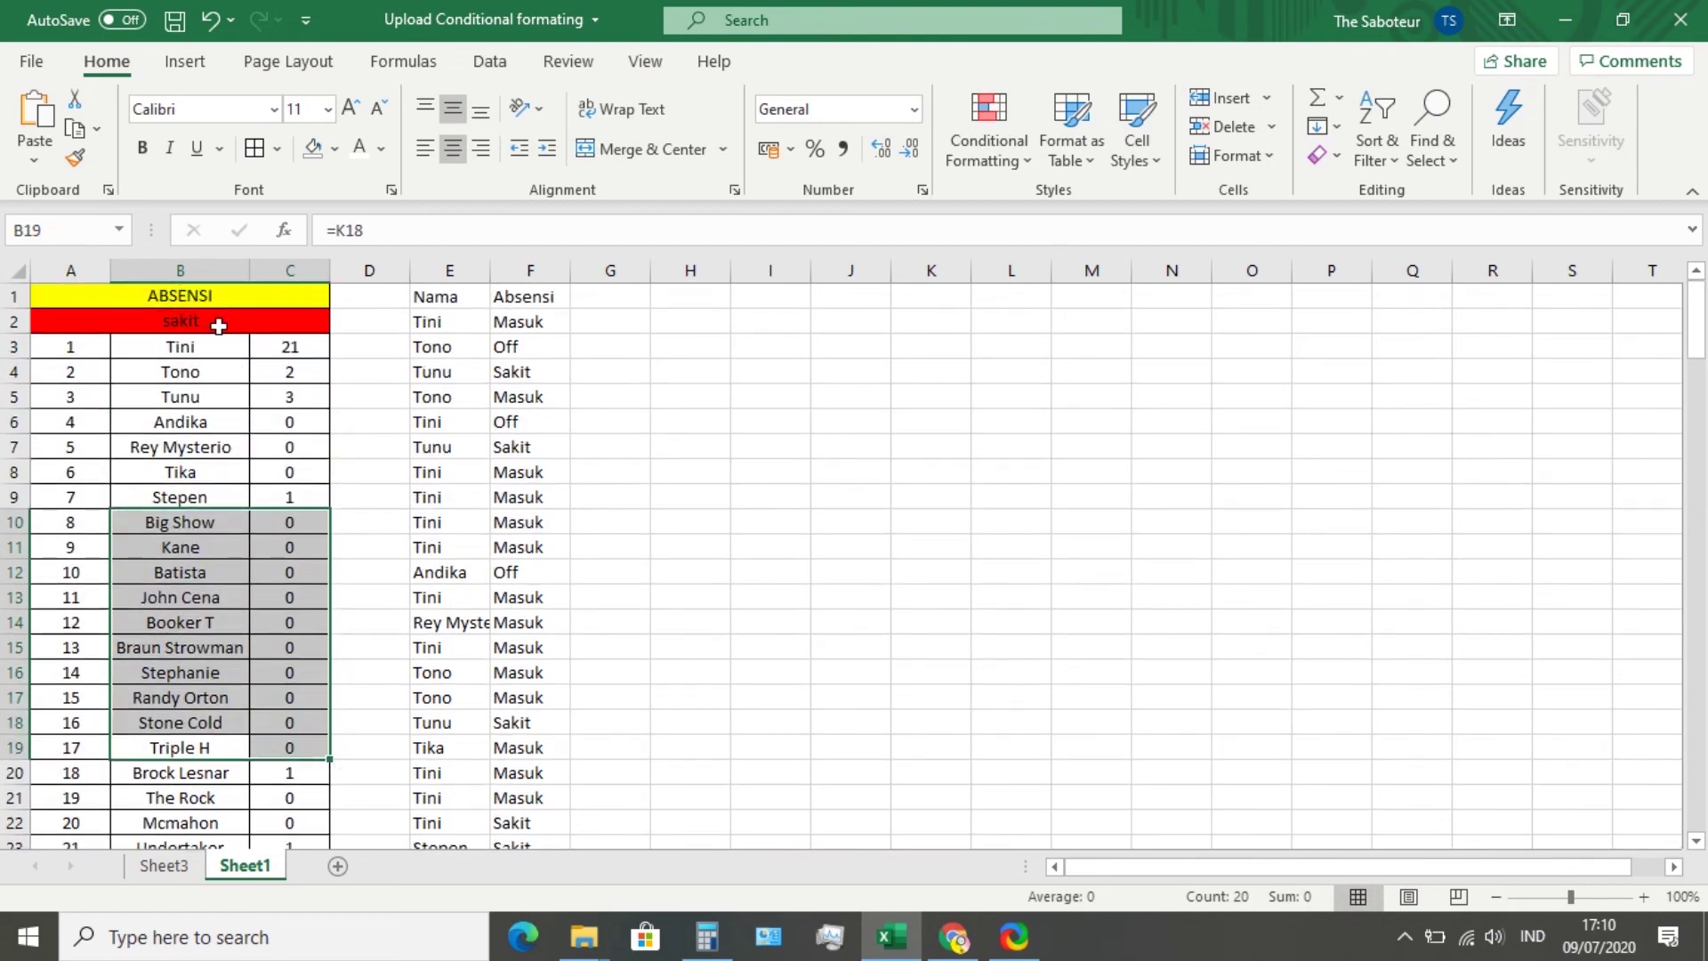
Save the workbook with the sakit status in A2
click(218, 326)
click(210, 416)
click(240, 522)
click(218, 389)
click(176, 19)
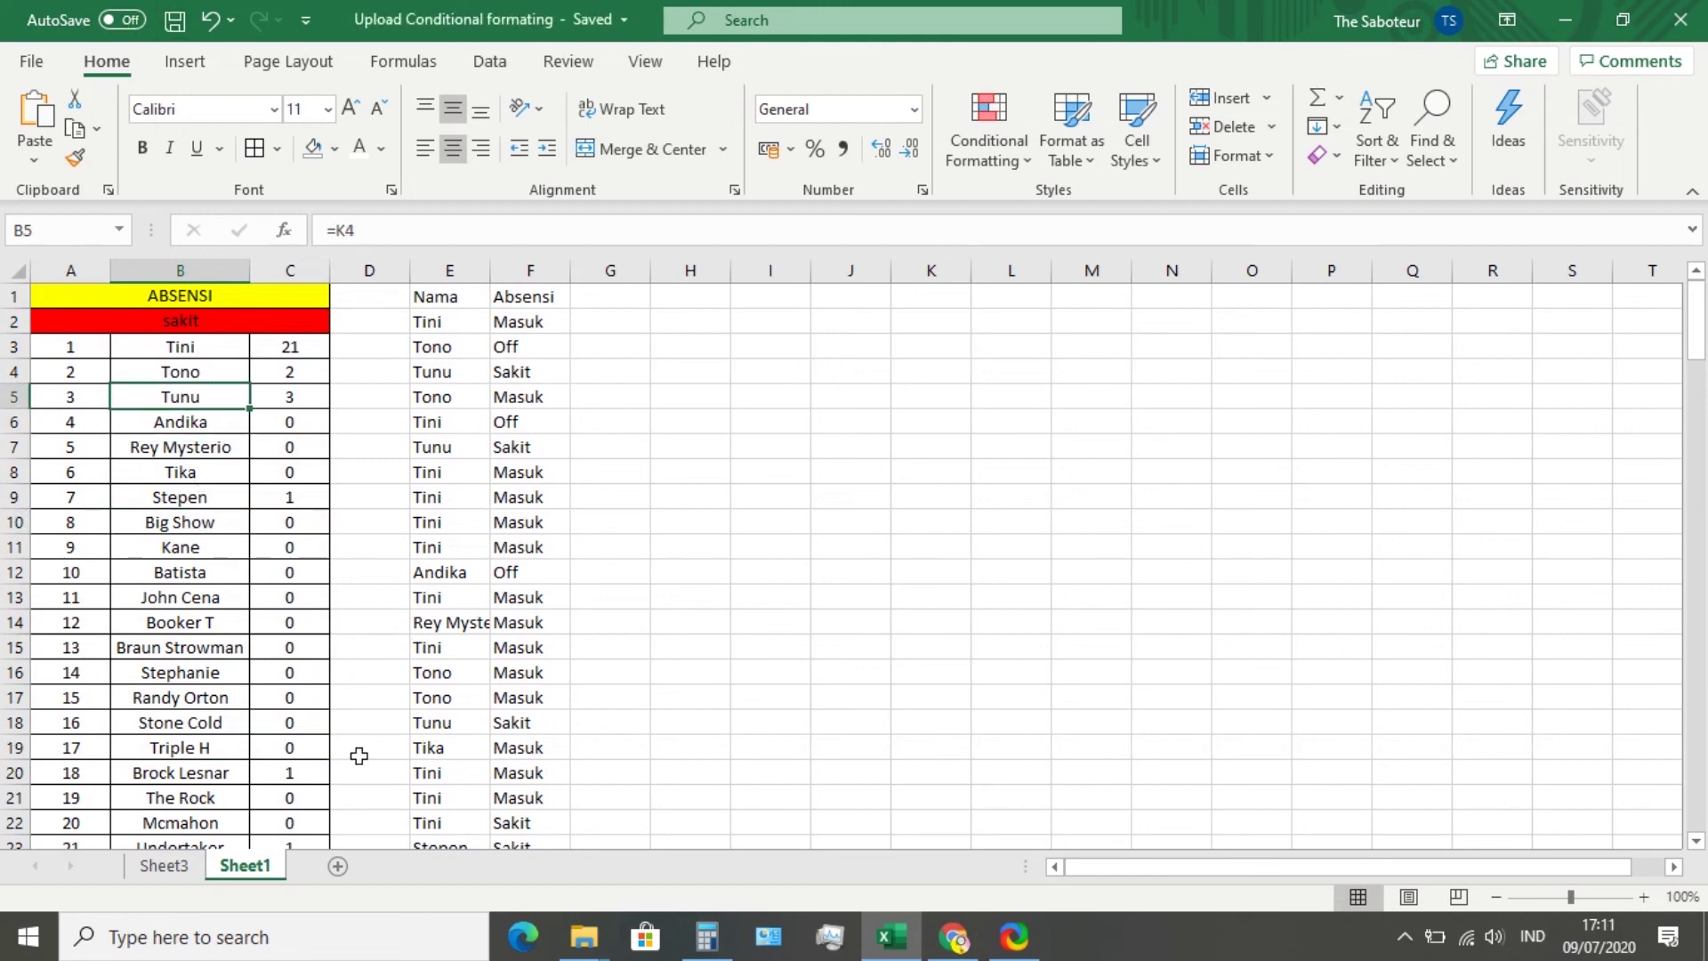
Widen the Absensi column F and the Nama column E so the full names fit
click(532, 270)
drag(570, 270, 635, 271)
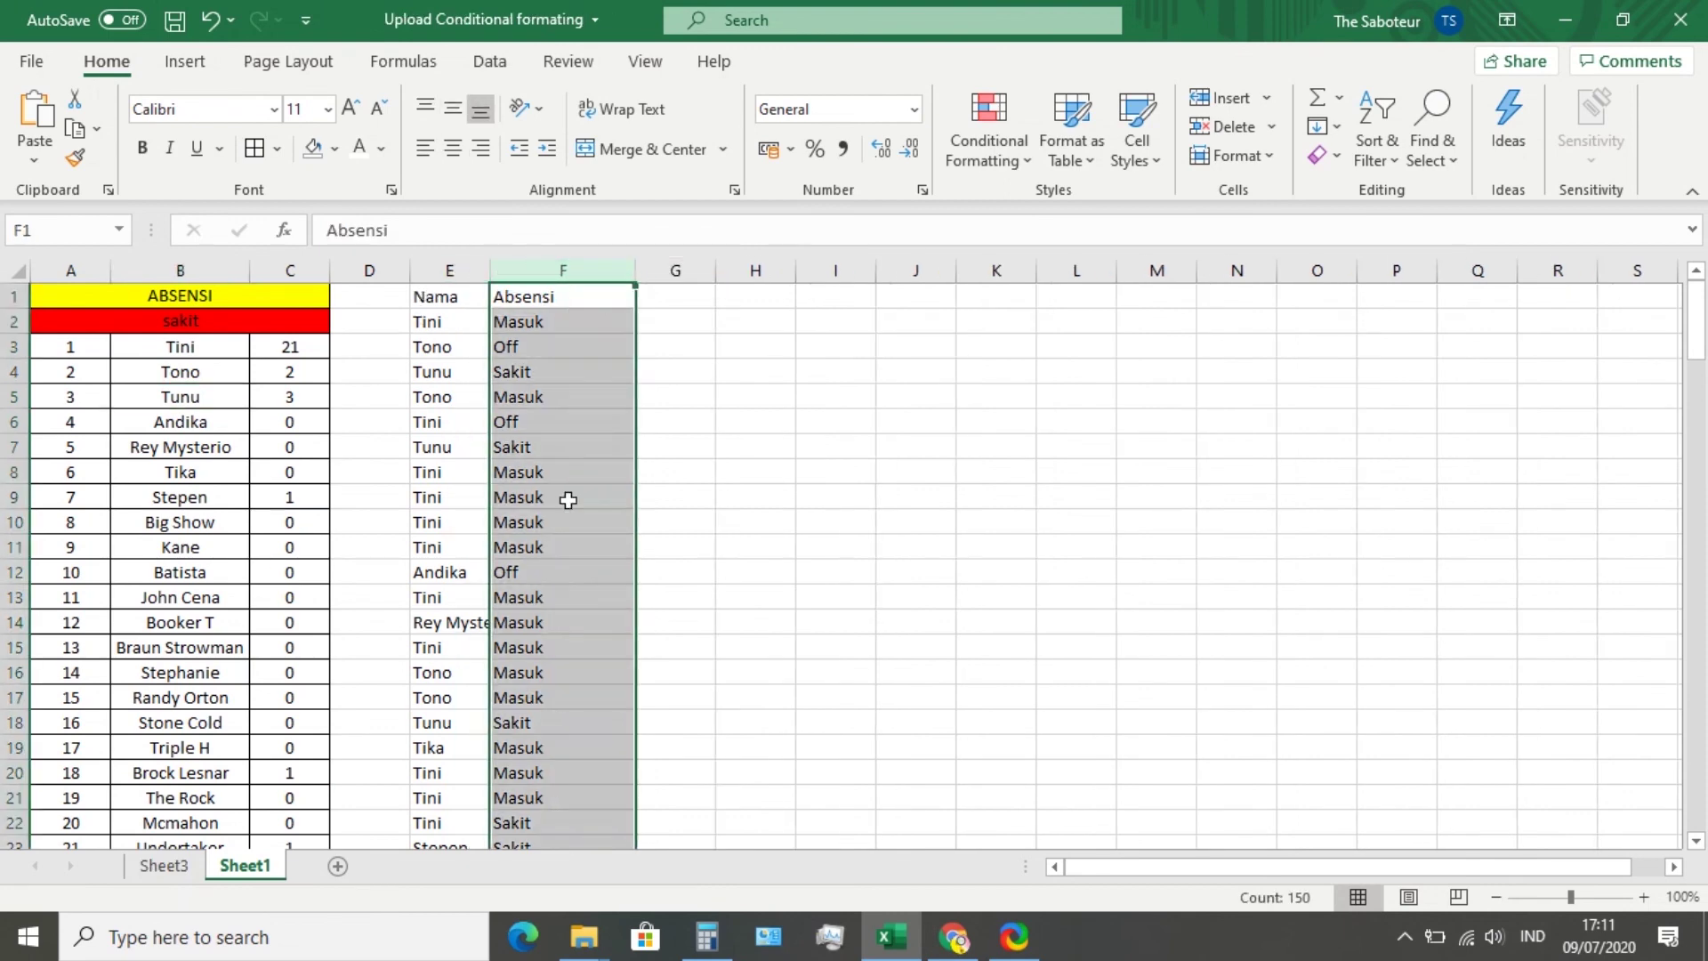
click(443, 269)
drag(487, 270, 575, 289)
View the finished attendance summary on Sheet3, return to Sheet1 and save the workbook
scroll(284, 576, down, 2)
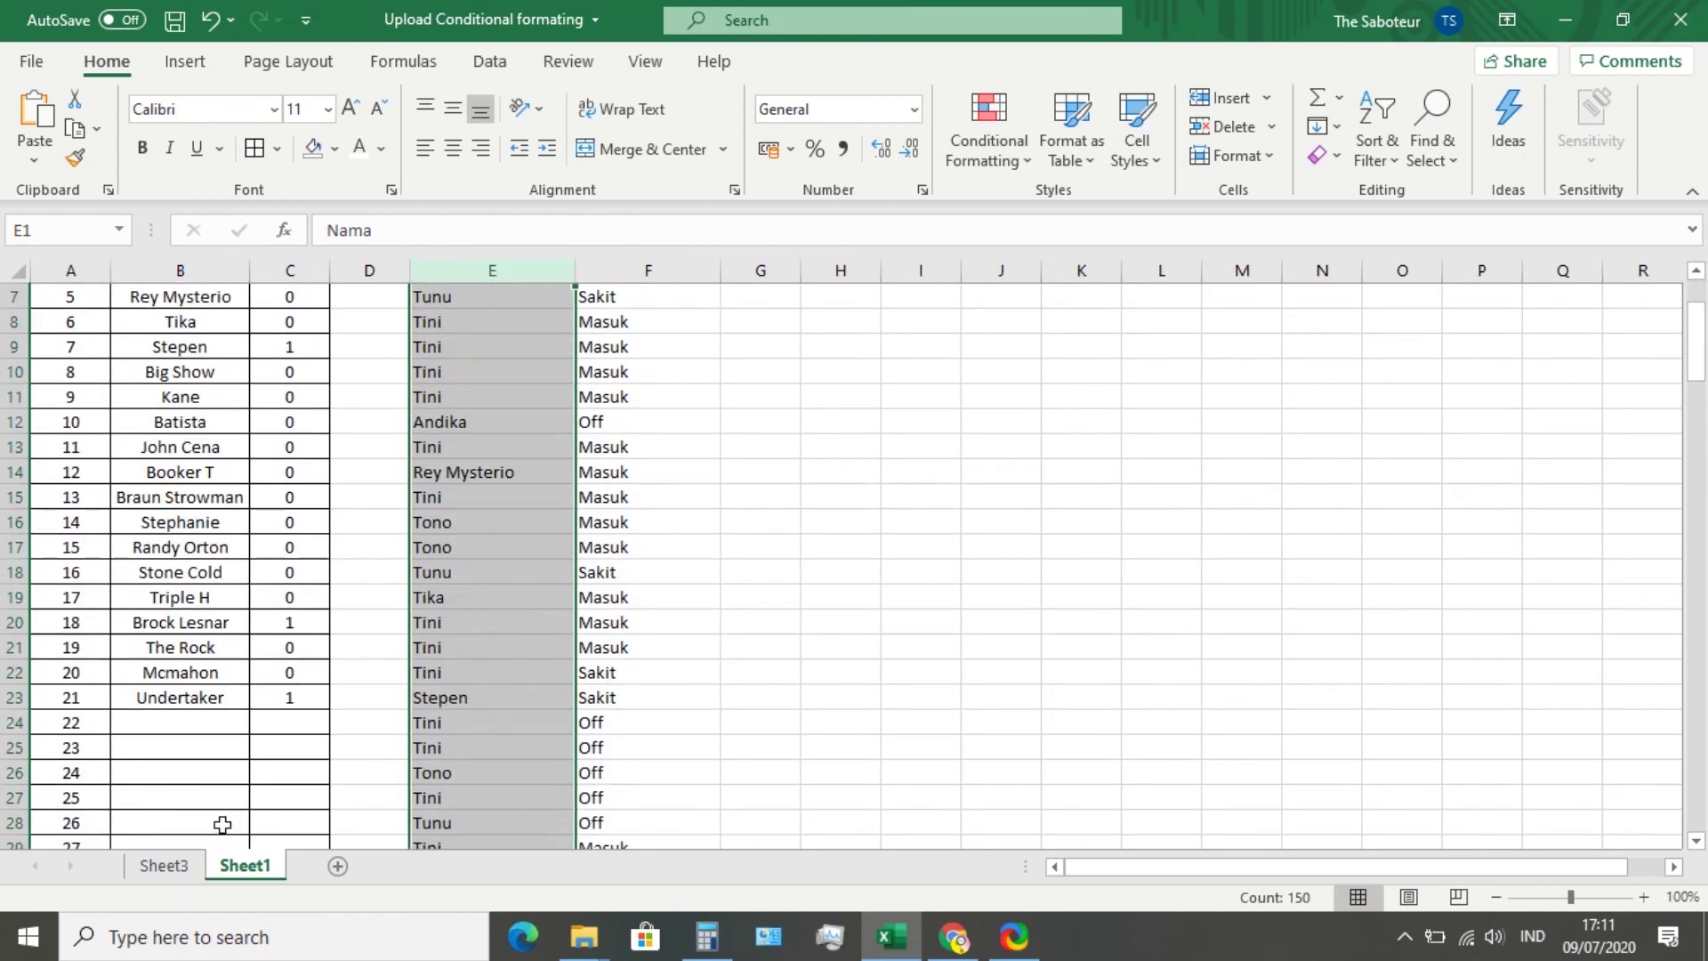
click(149, 863)
scroll(252, 661, down, 4)
scroll(251, 661, up, 4)
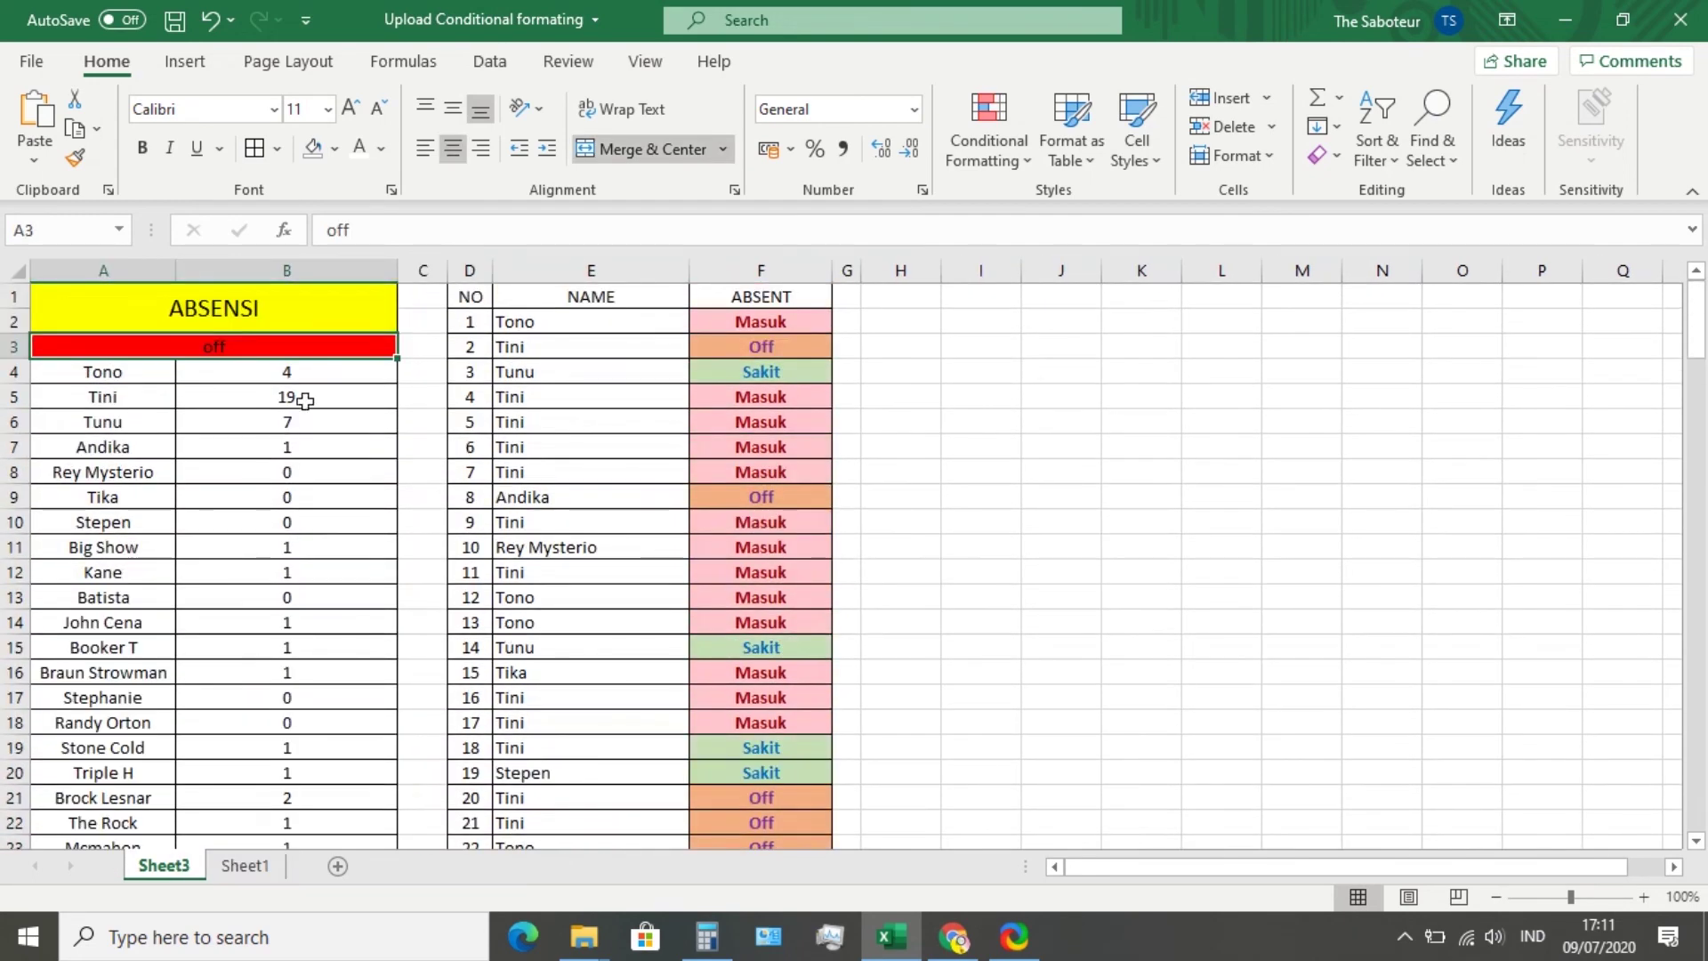
click(244, 865)
scroll(396, 462, up, 2)
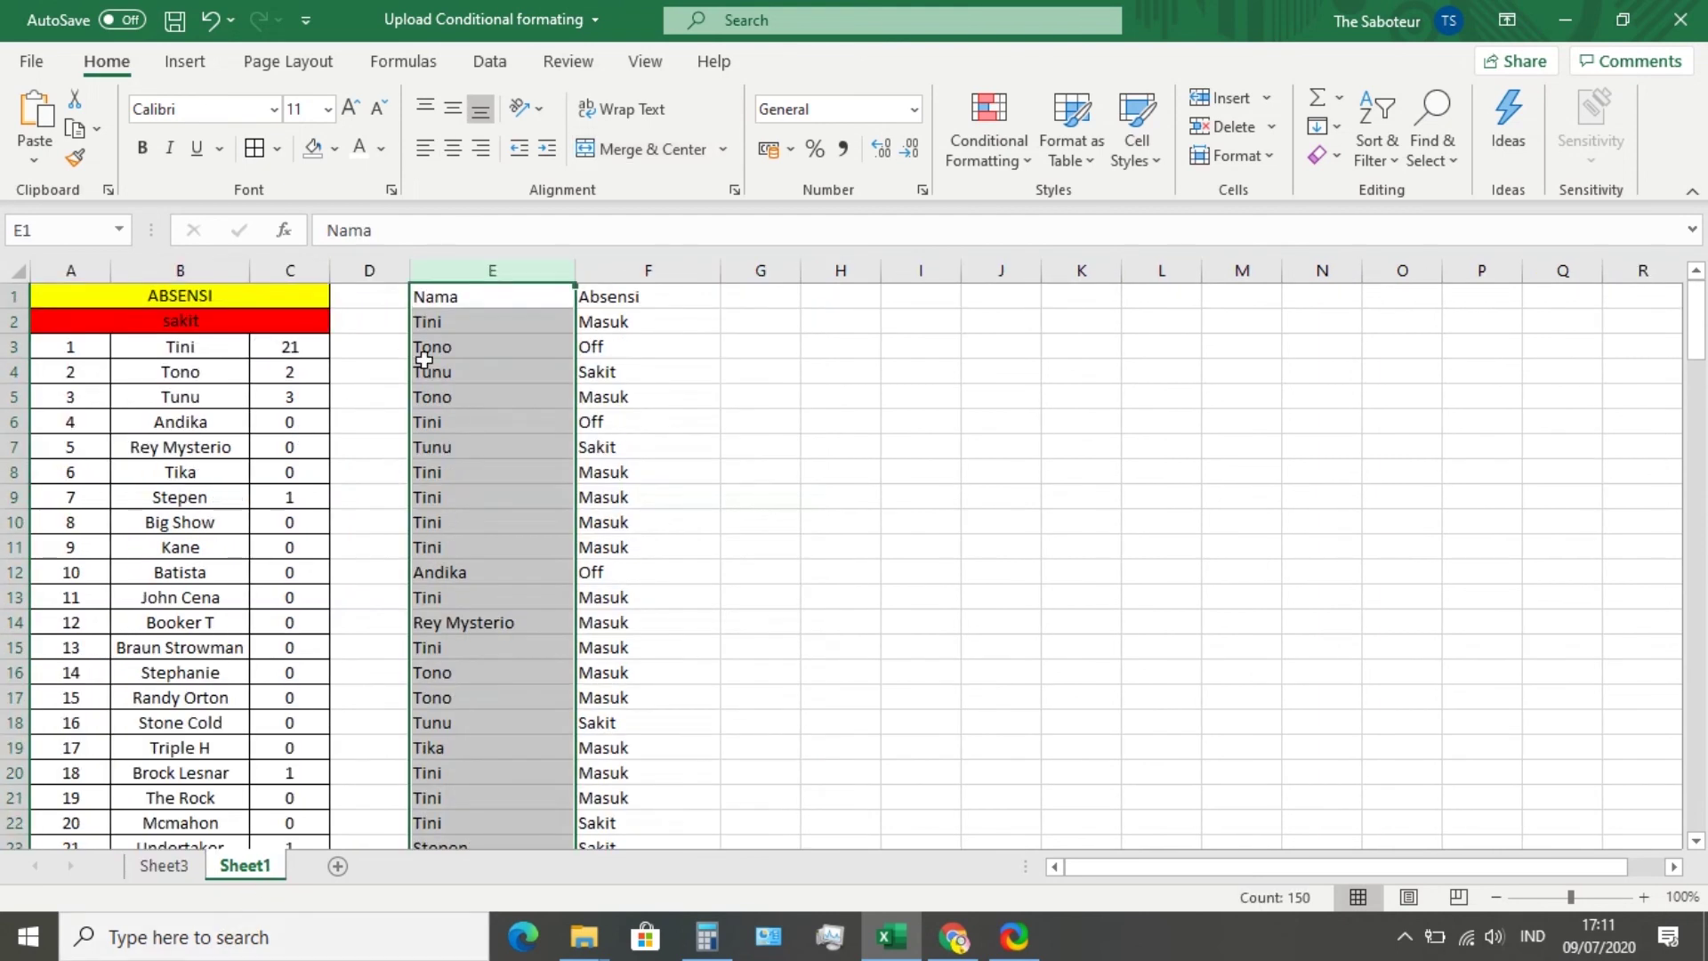
click(365, 325)
click(174, 19)
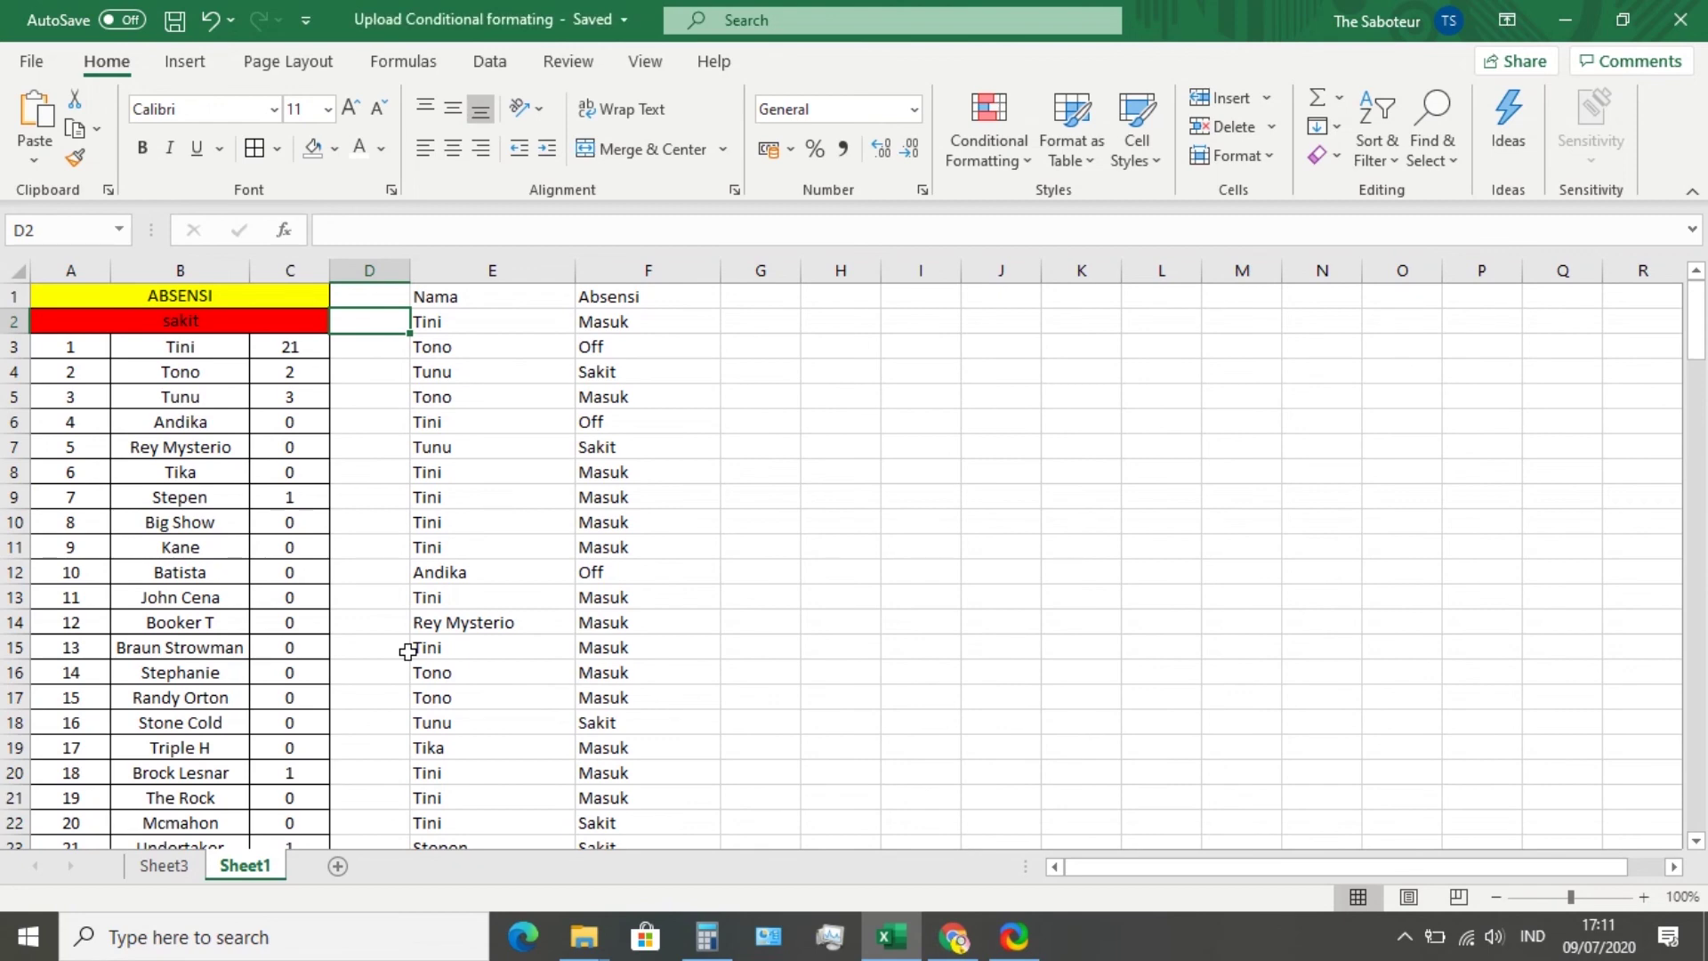
click(325, 724)
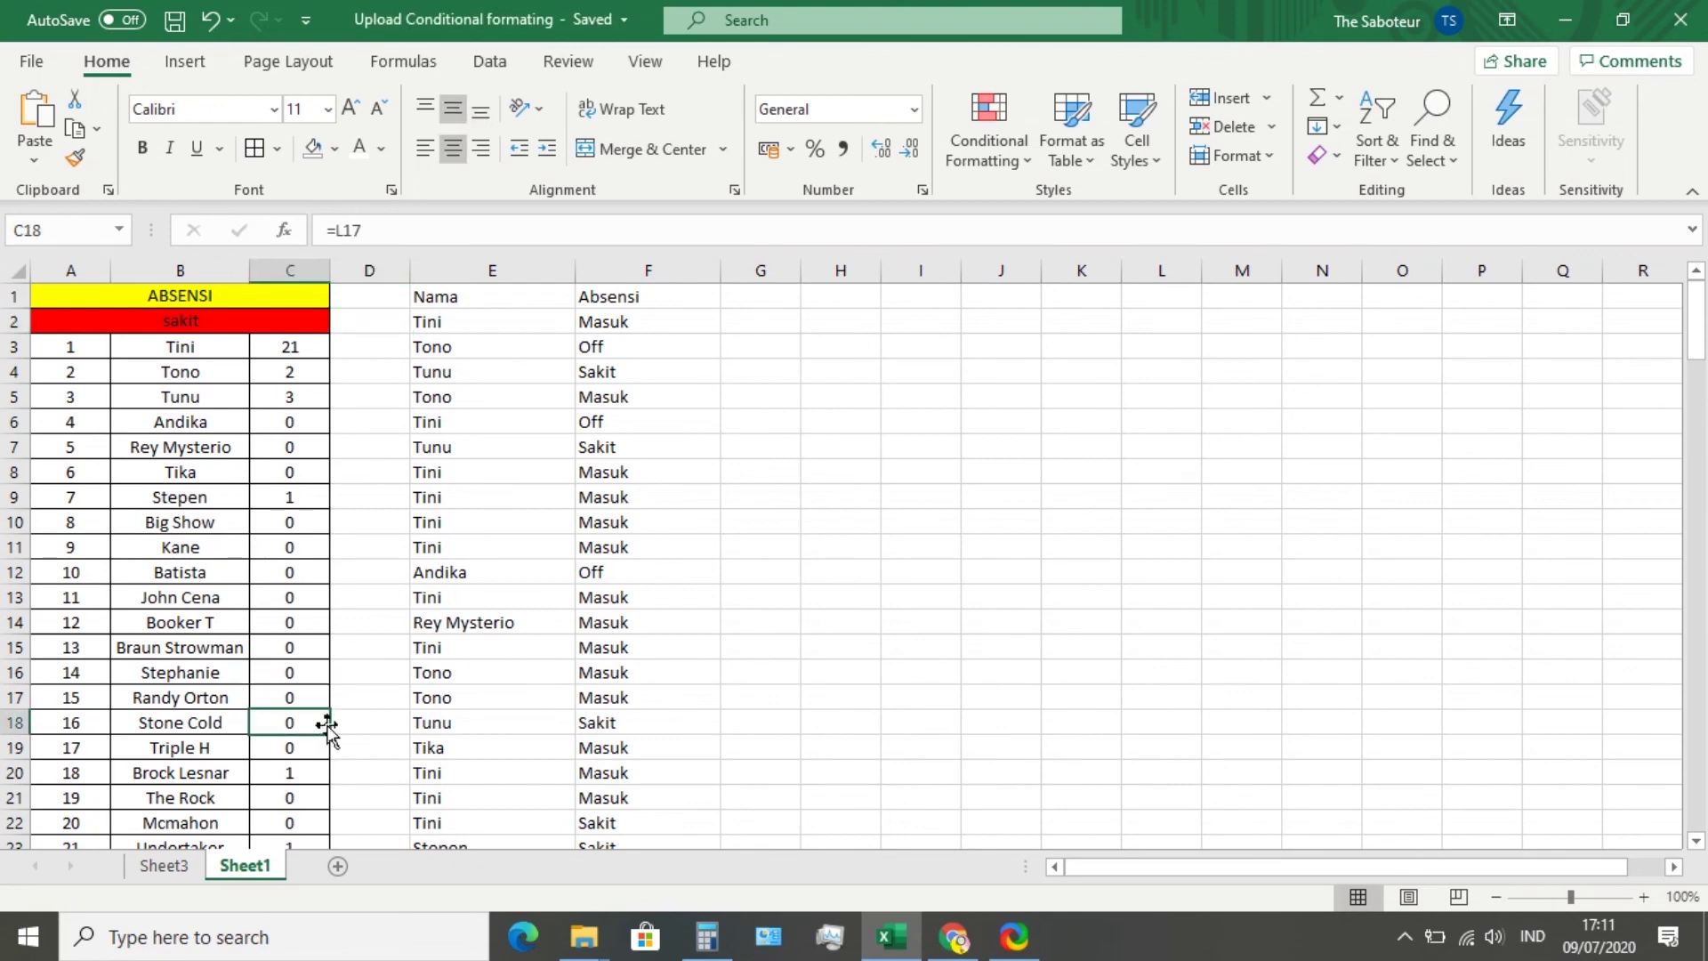
scroll(325, 726, down, 5)
click(233, 722)
click(371, 642)
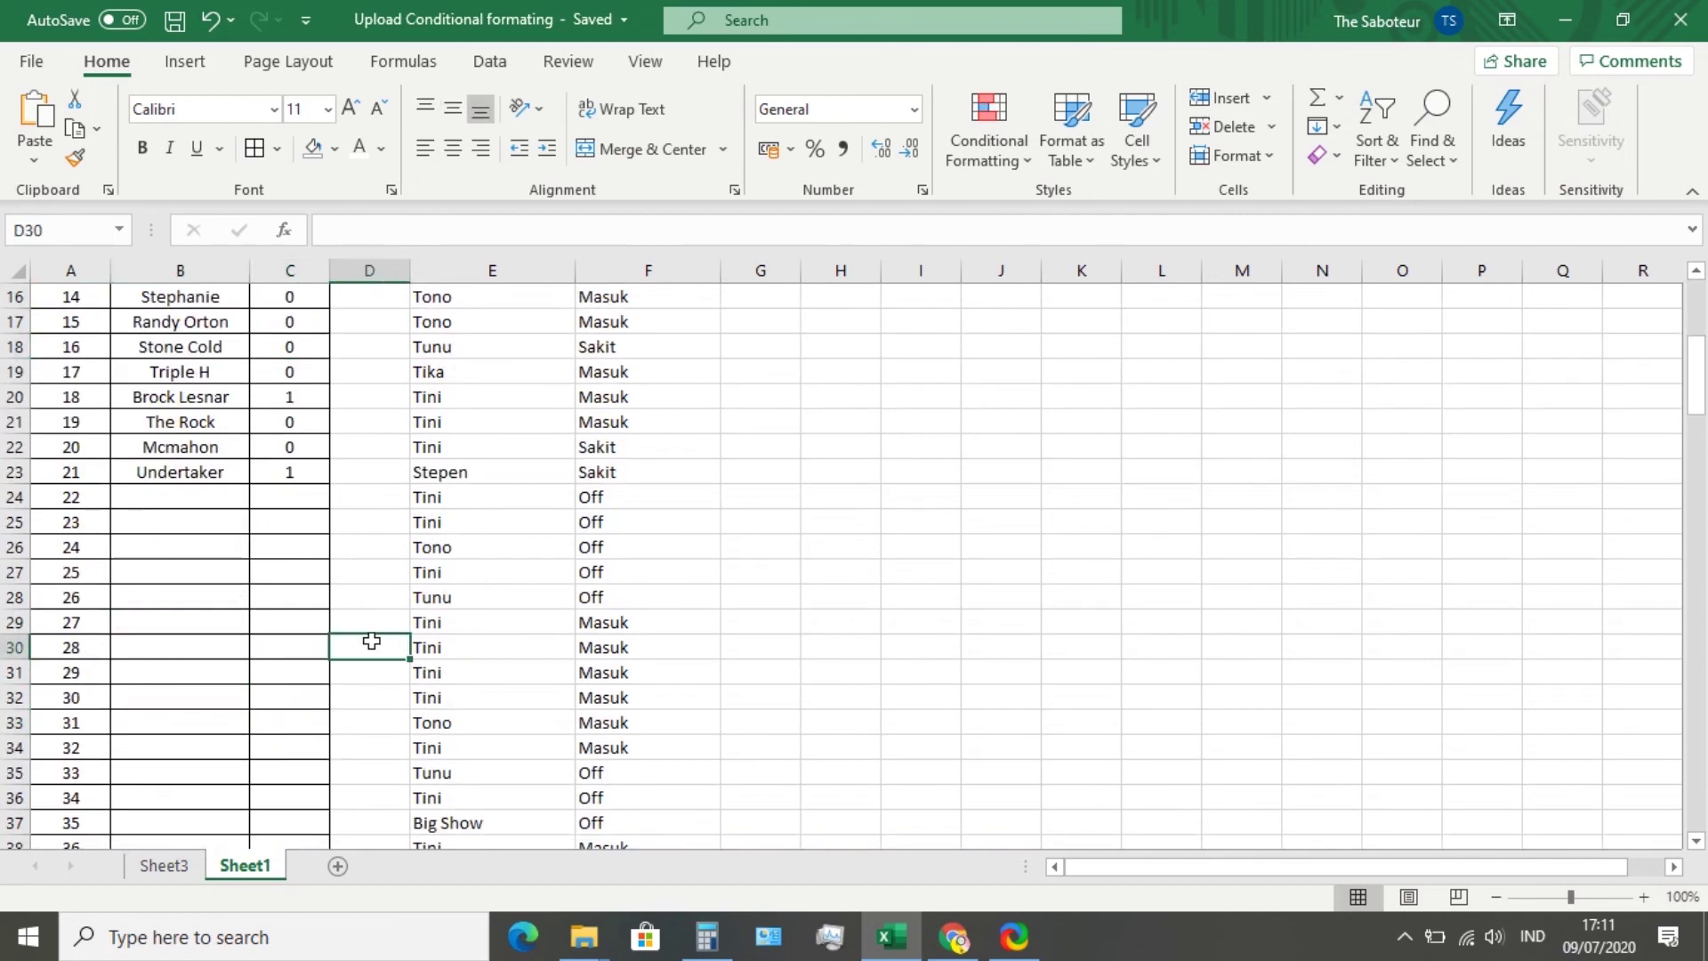
scroll(360, 658, up, 5)
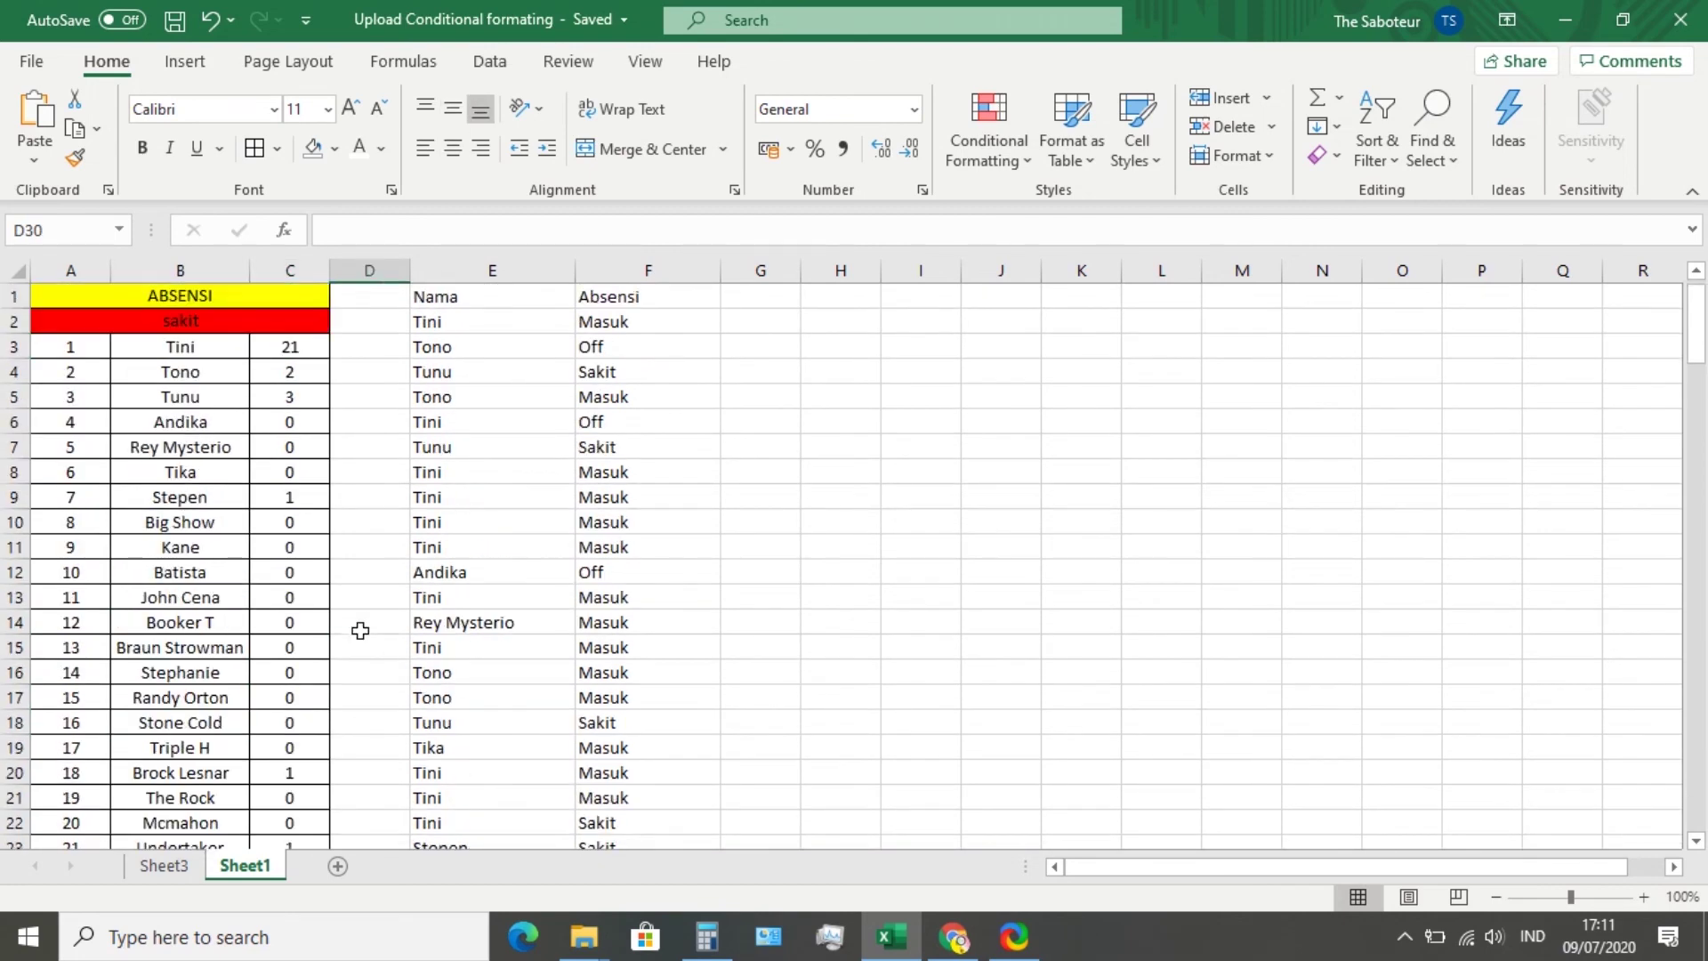
click(365, 445)
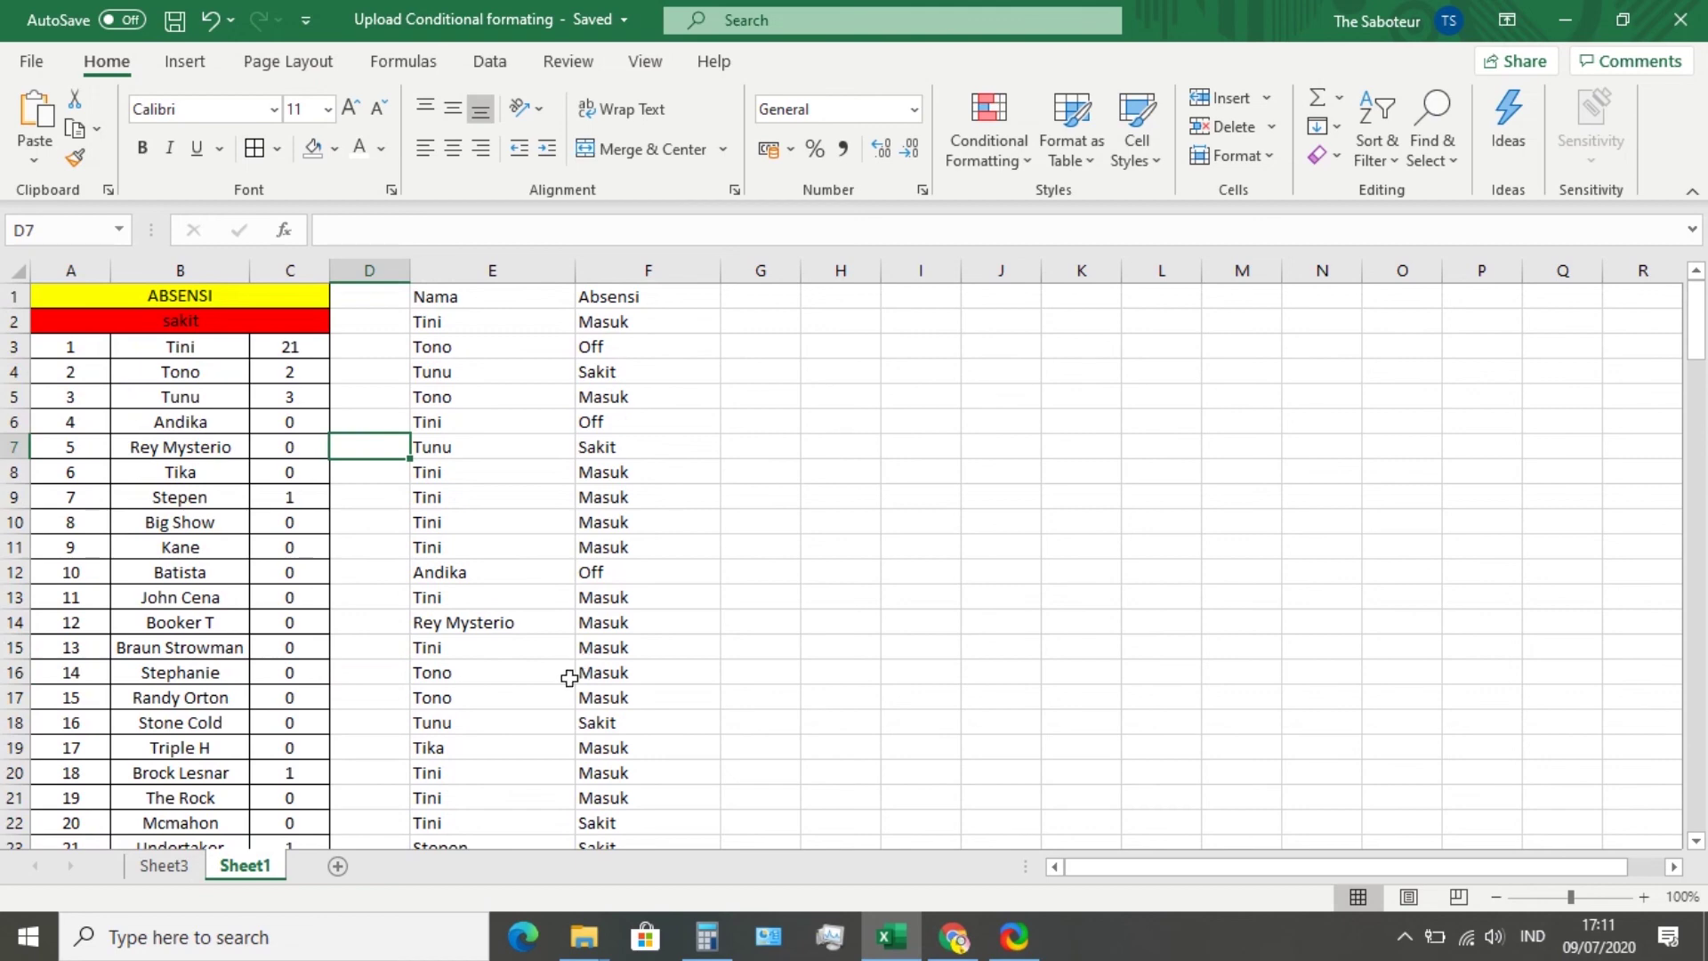